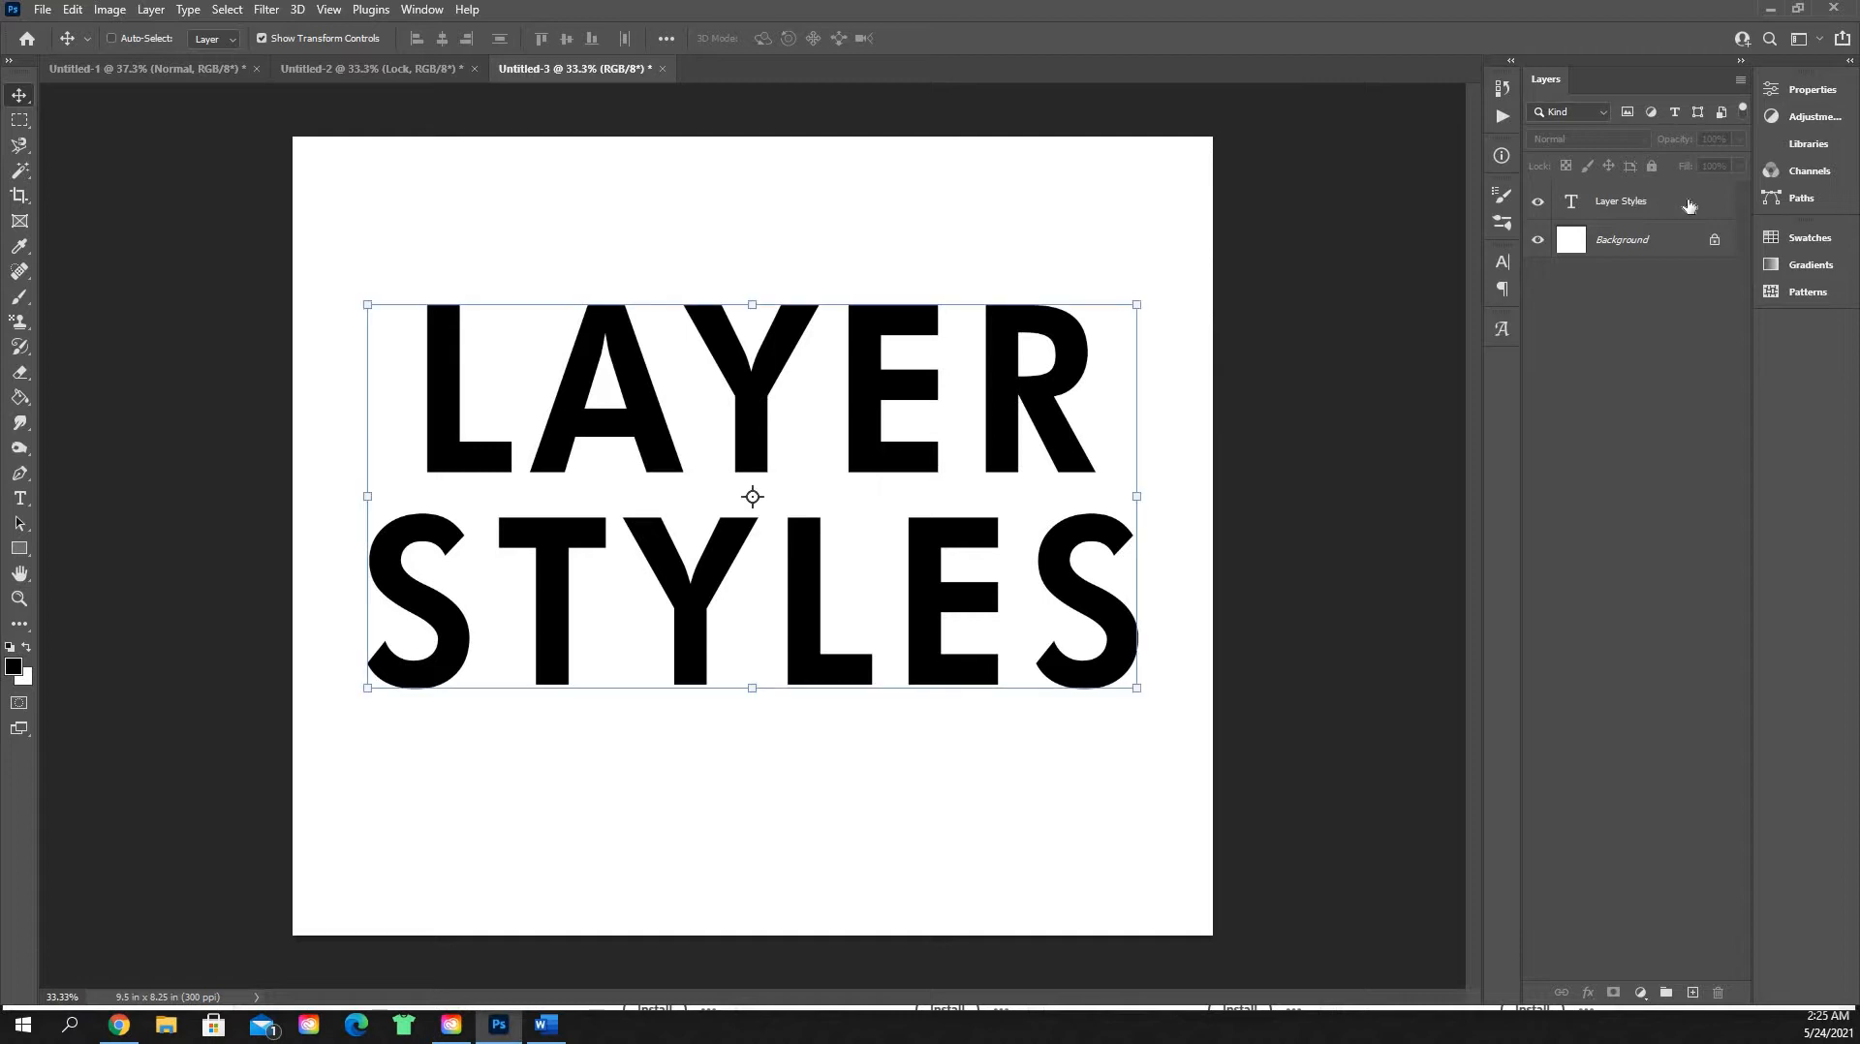
Step: Open the Layer Style dialog for the Layer Styles text layer and reposition it to uncover more of the lettering
{"action": "right_click", "coordinate": [1693, 202]}
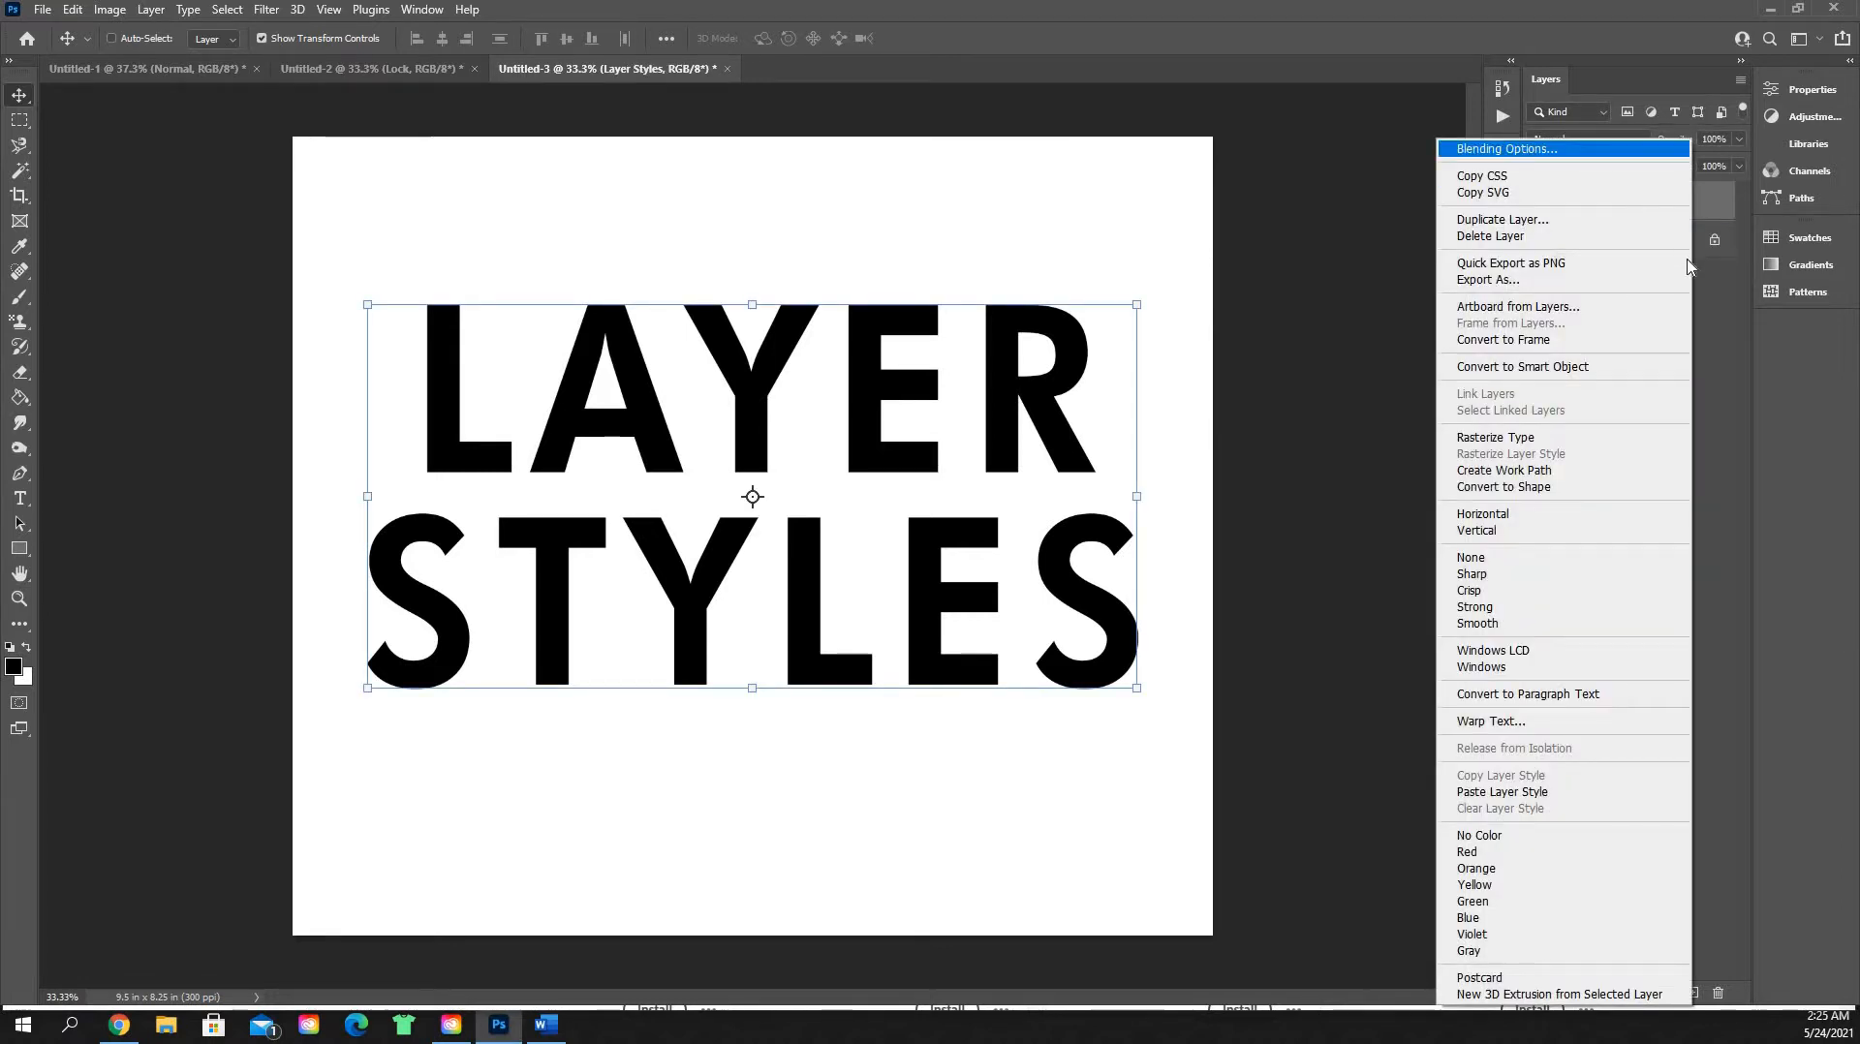
{"action": "left_click", "coordinate": [1720, 208]}
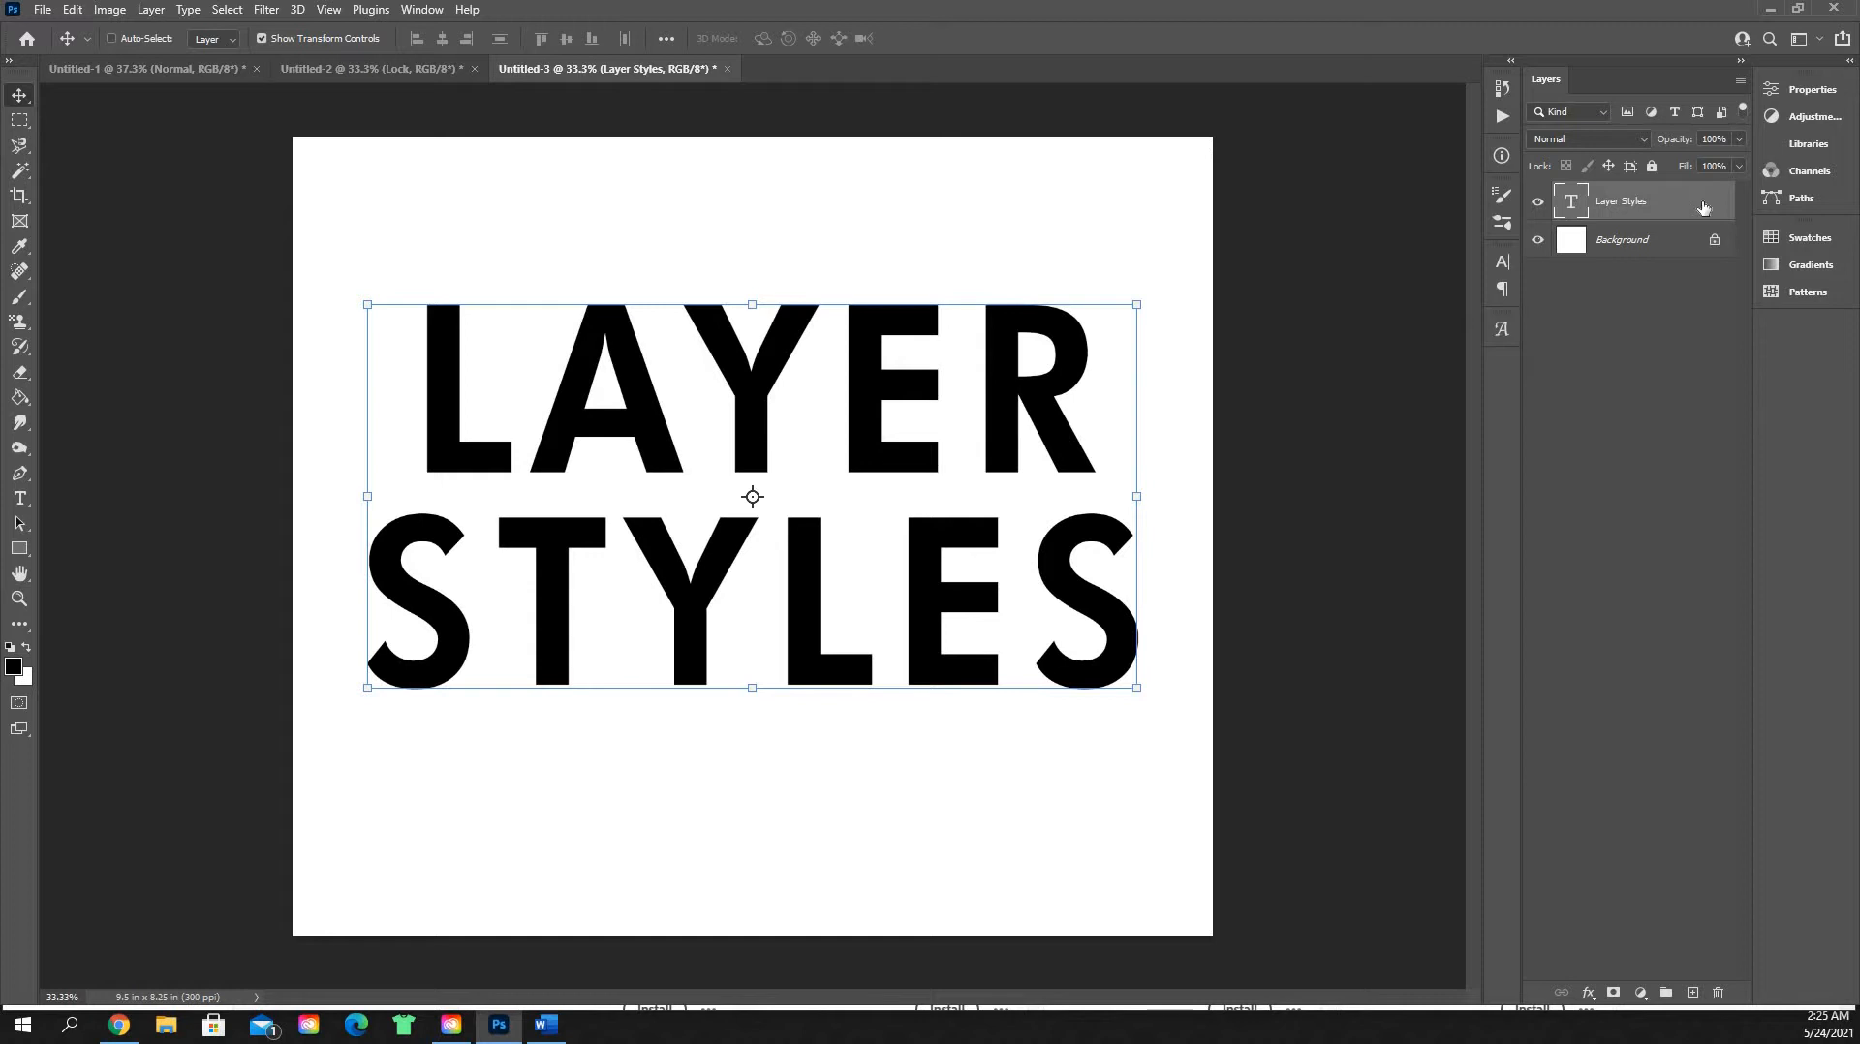
{"action": "double_click", "coordinate": [1704, 207]}
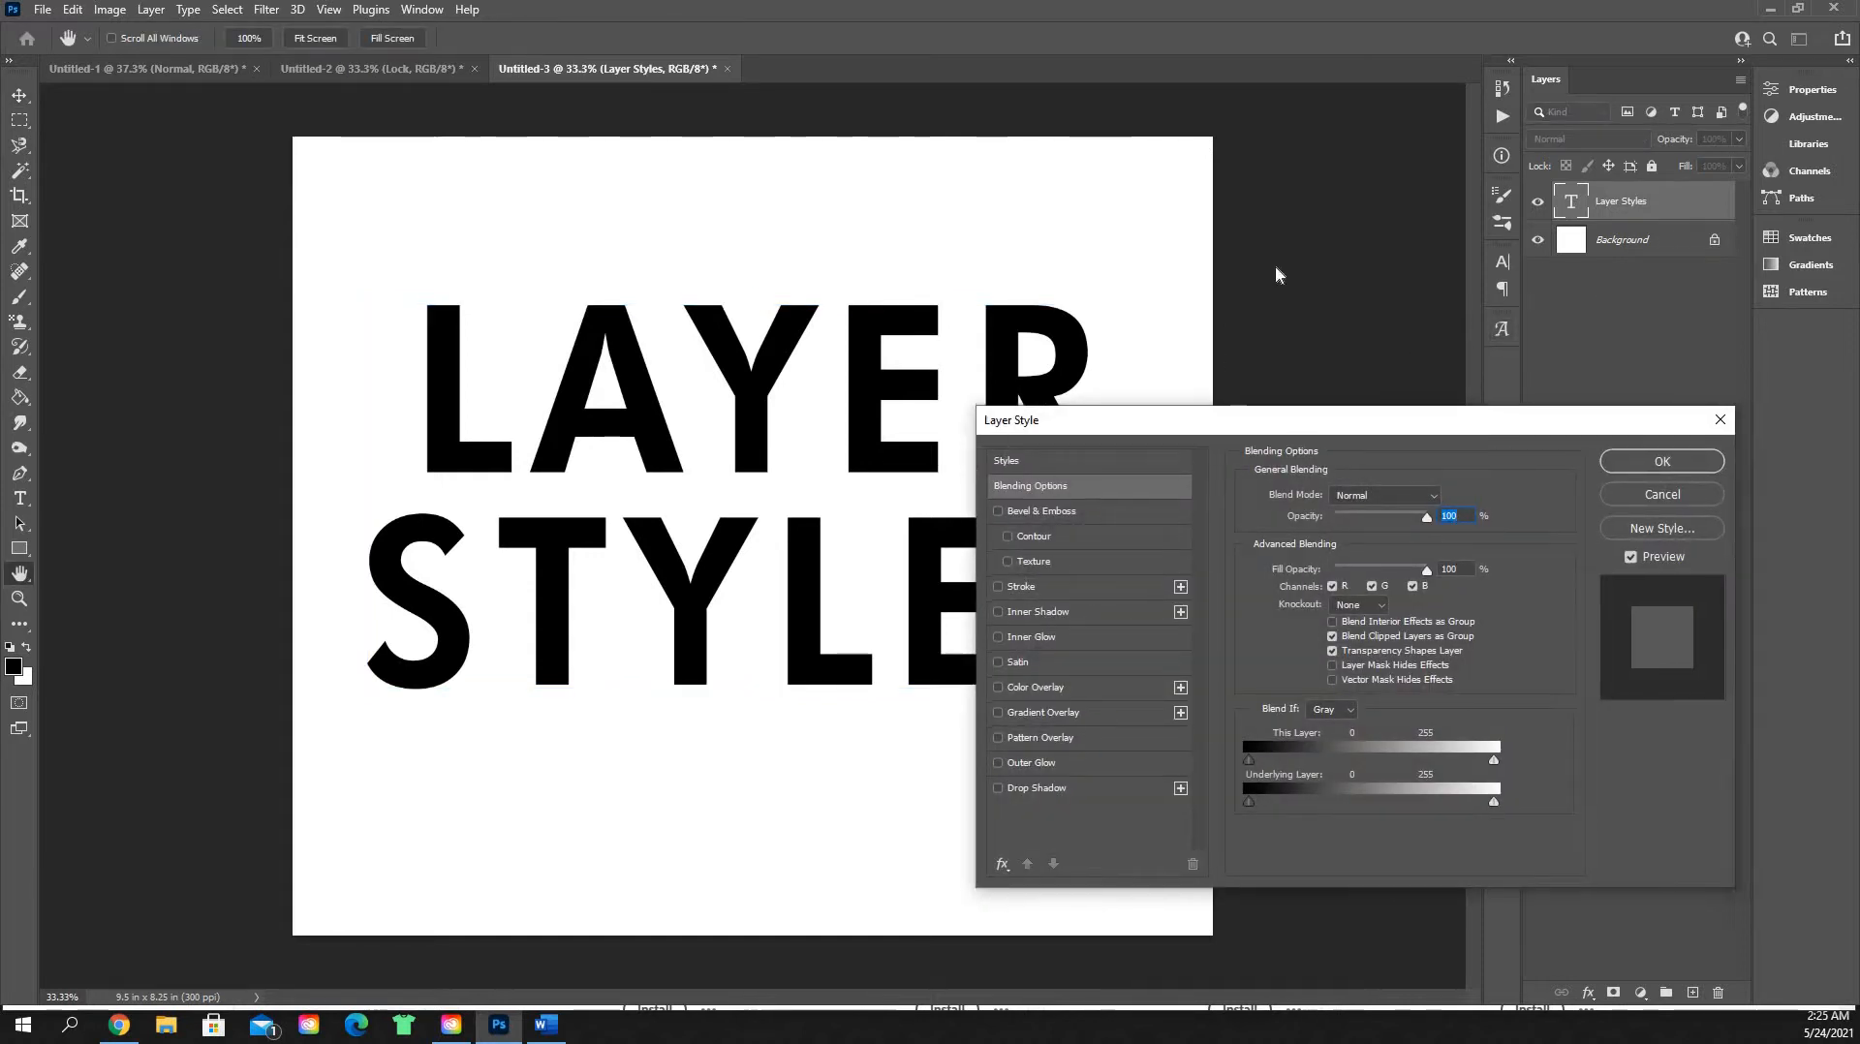
{"action": "left_click_drag", "start_coordinate": [1276, 268], "coordinate": [1352, 237]}
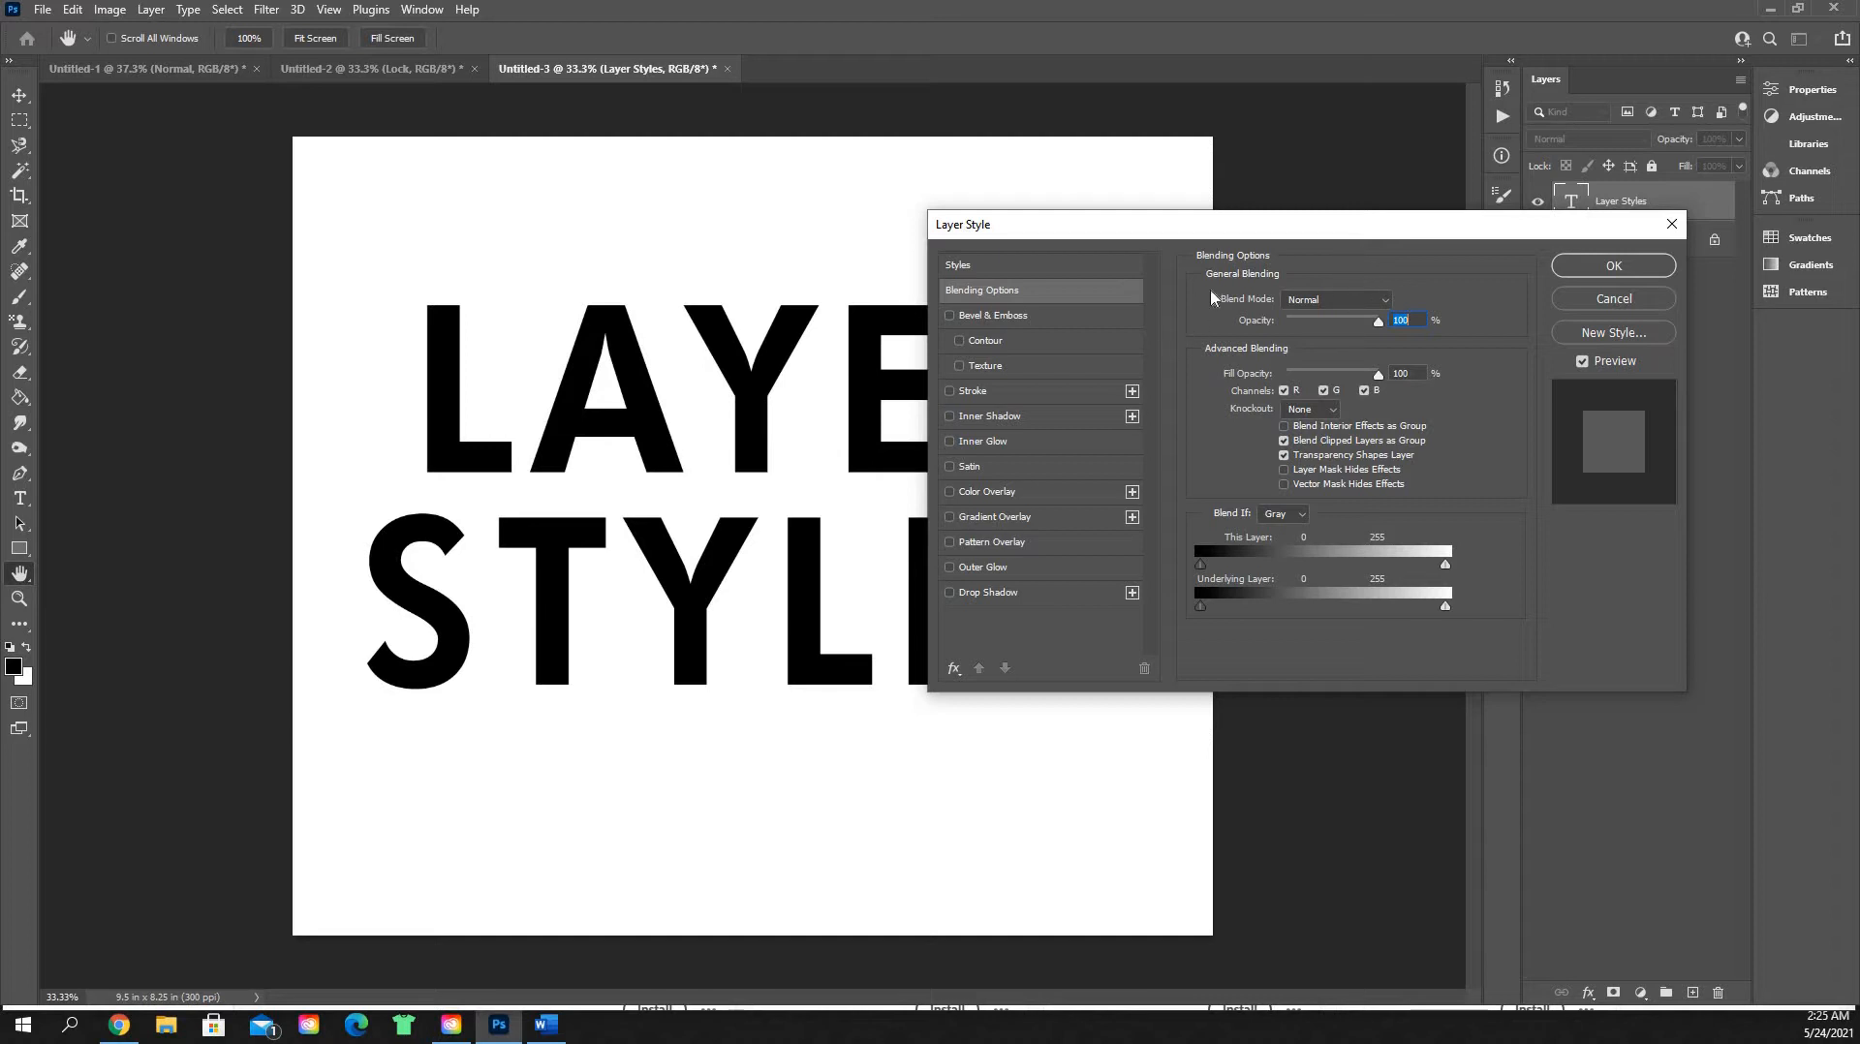
{"action": "left_click_drag", "start_coordinate": [1250, 228], "coordinate": [1301, 374]}
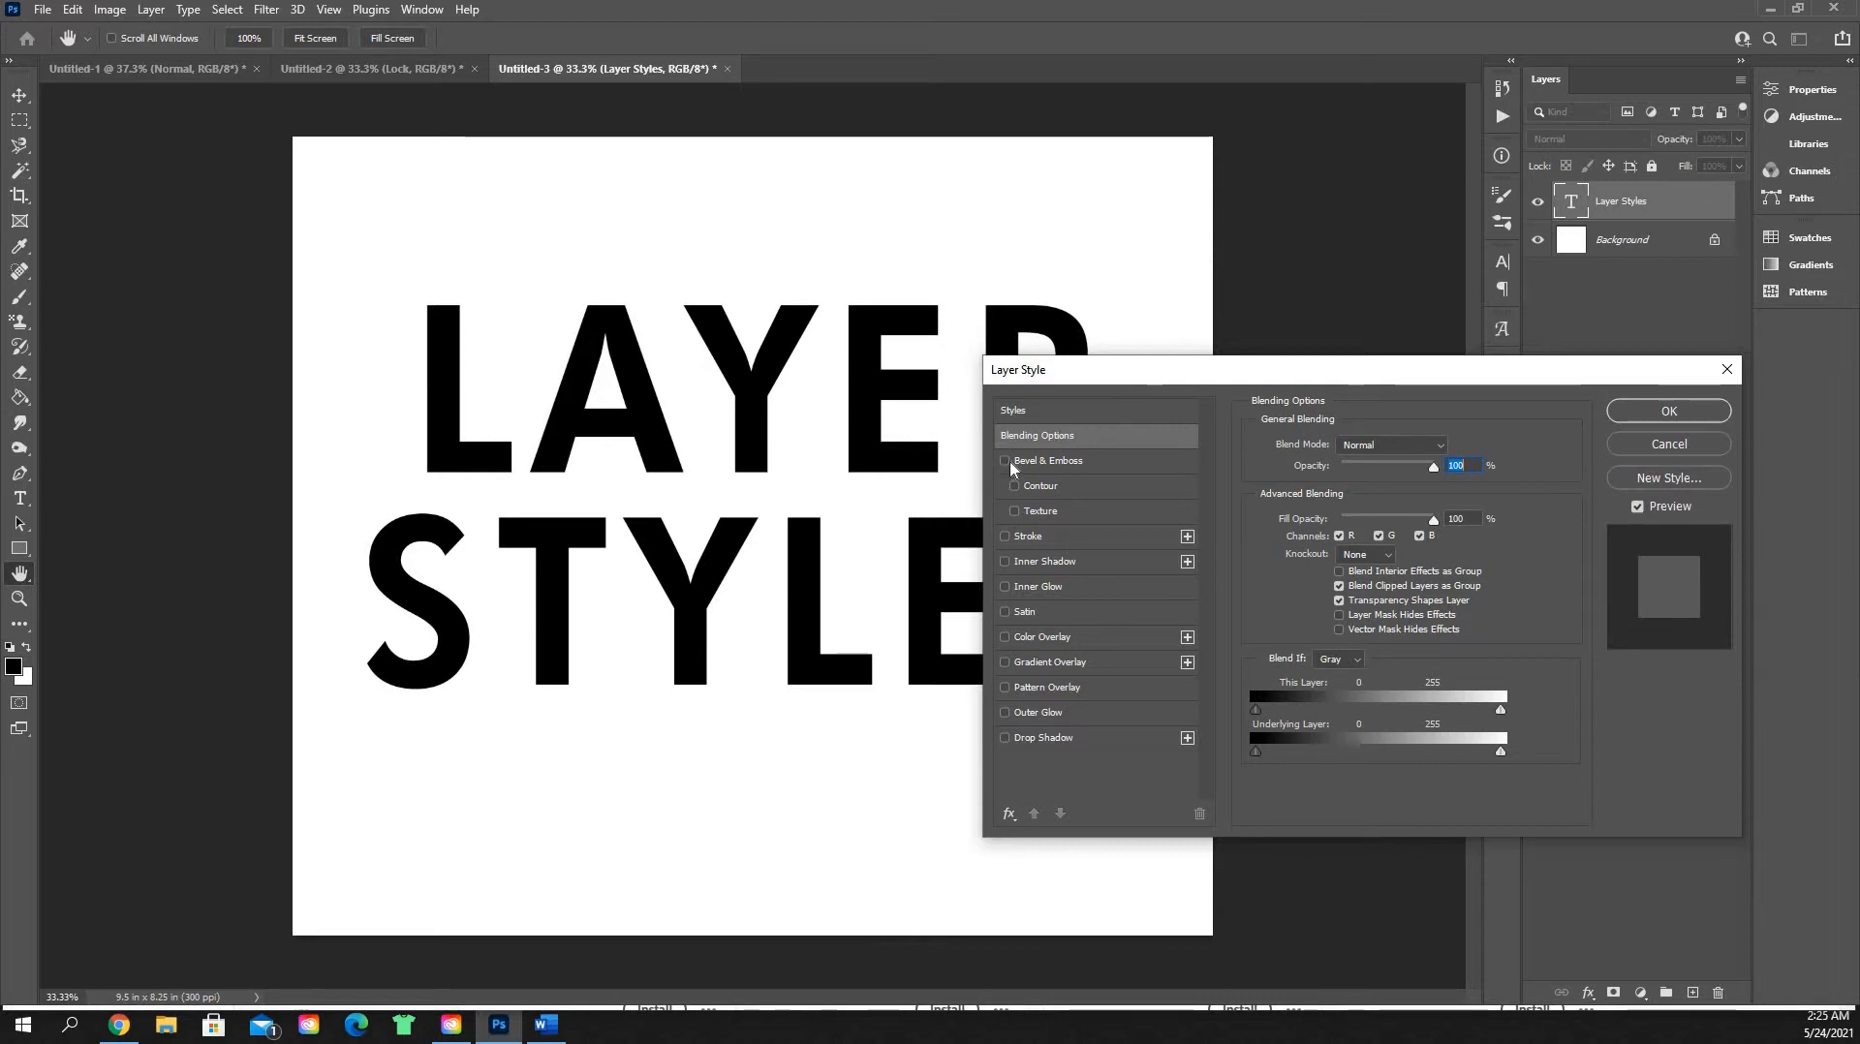
{"action": "left_click_drag", "start_coordinate": [1194, 378], "coordinate": [1202, 335]}
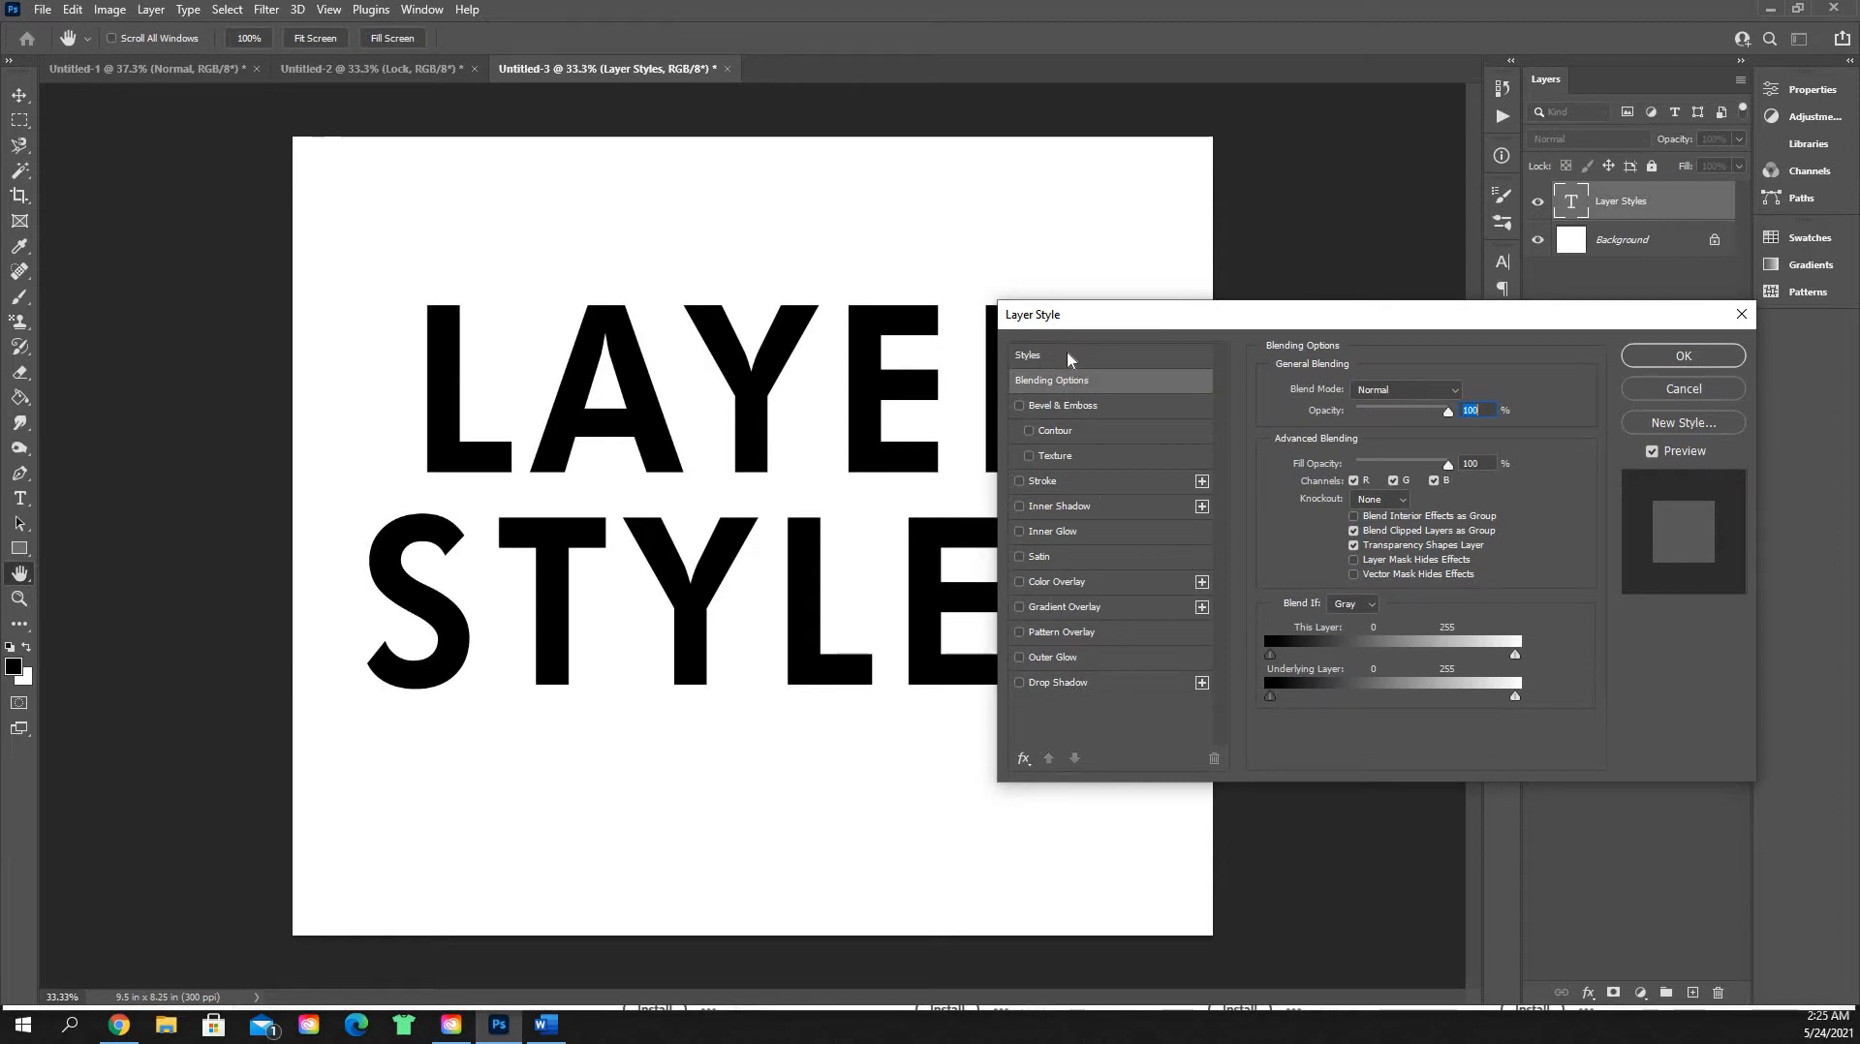
Step: Try the OSX System Drop Shadow preset from the Basics styles on the text, and remove it again
{"action": "left_click", "coordinate": [1072, 355]}
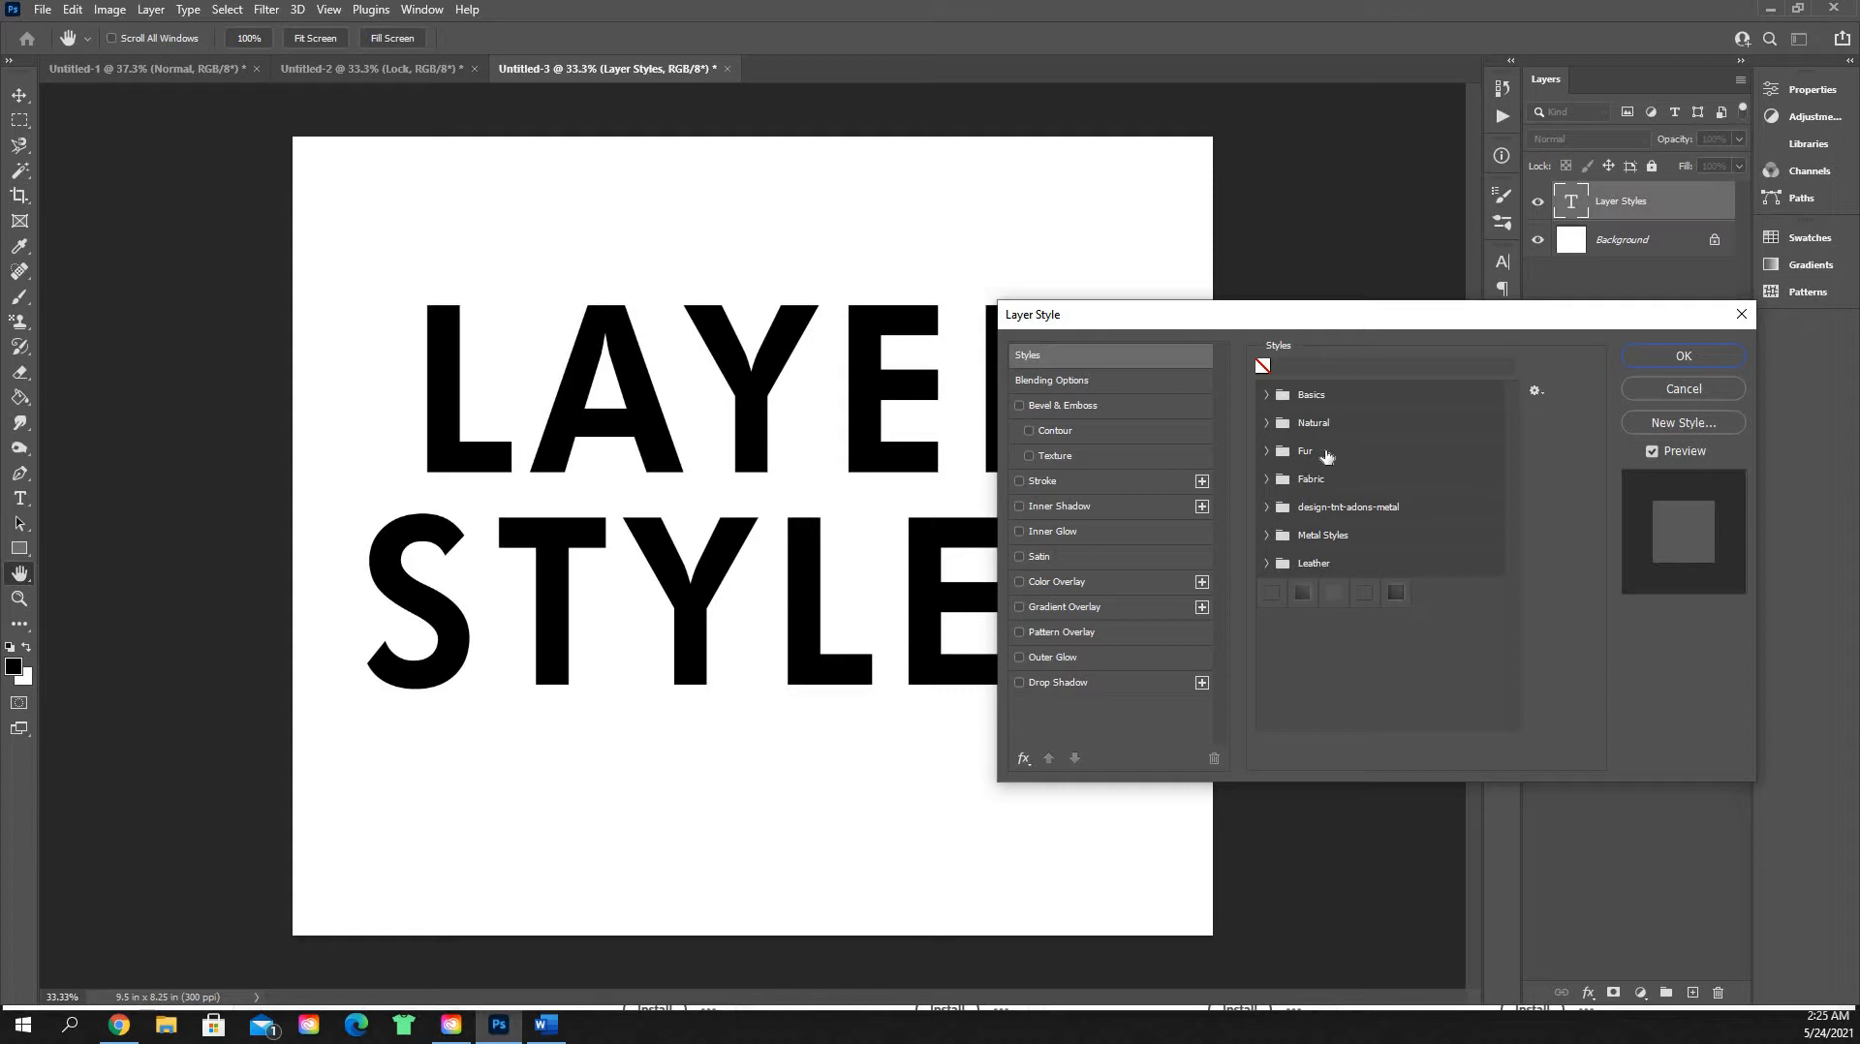
{"action": "left_click", "coordinate": [1267, 395]}
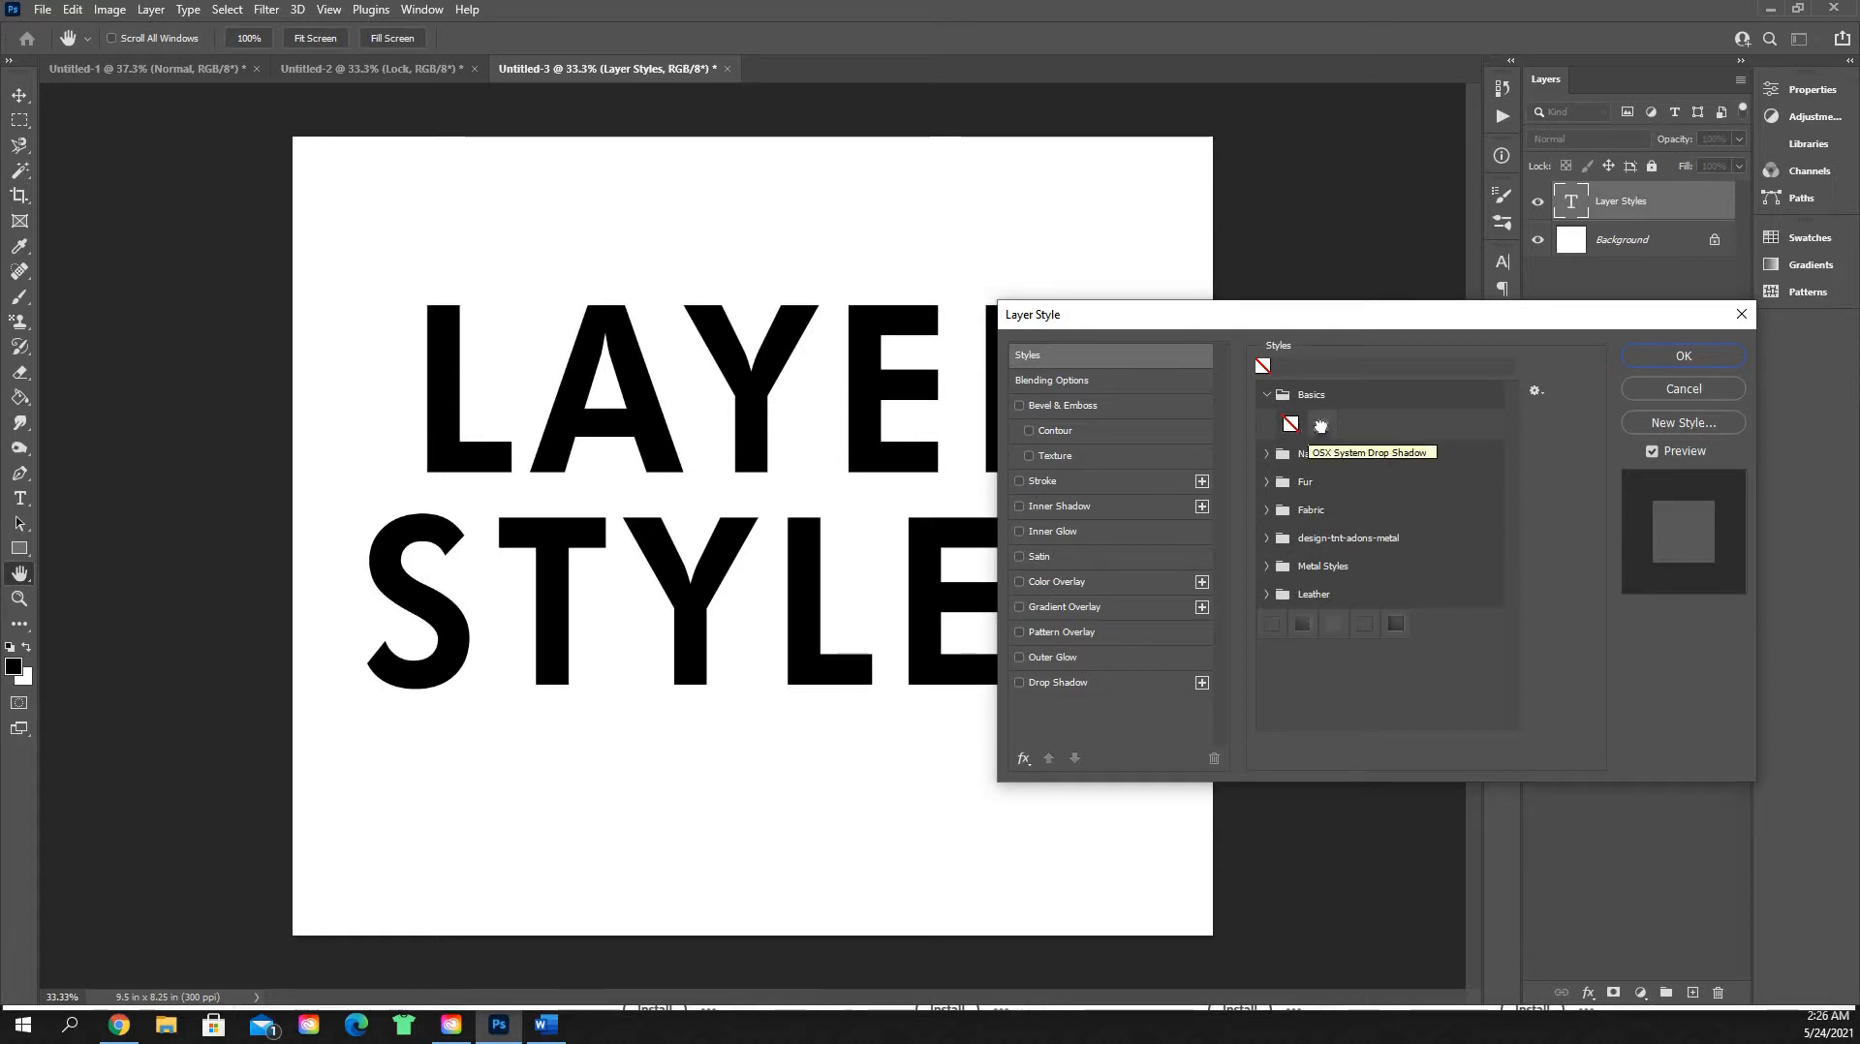
{"action": "left_click", "coordinate": [1322, 426]}
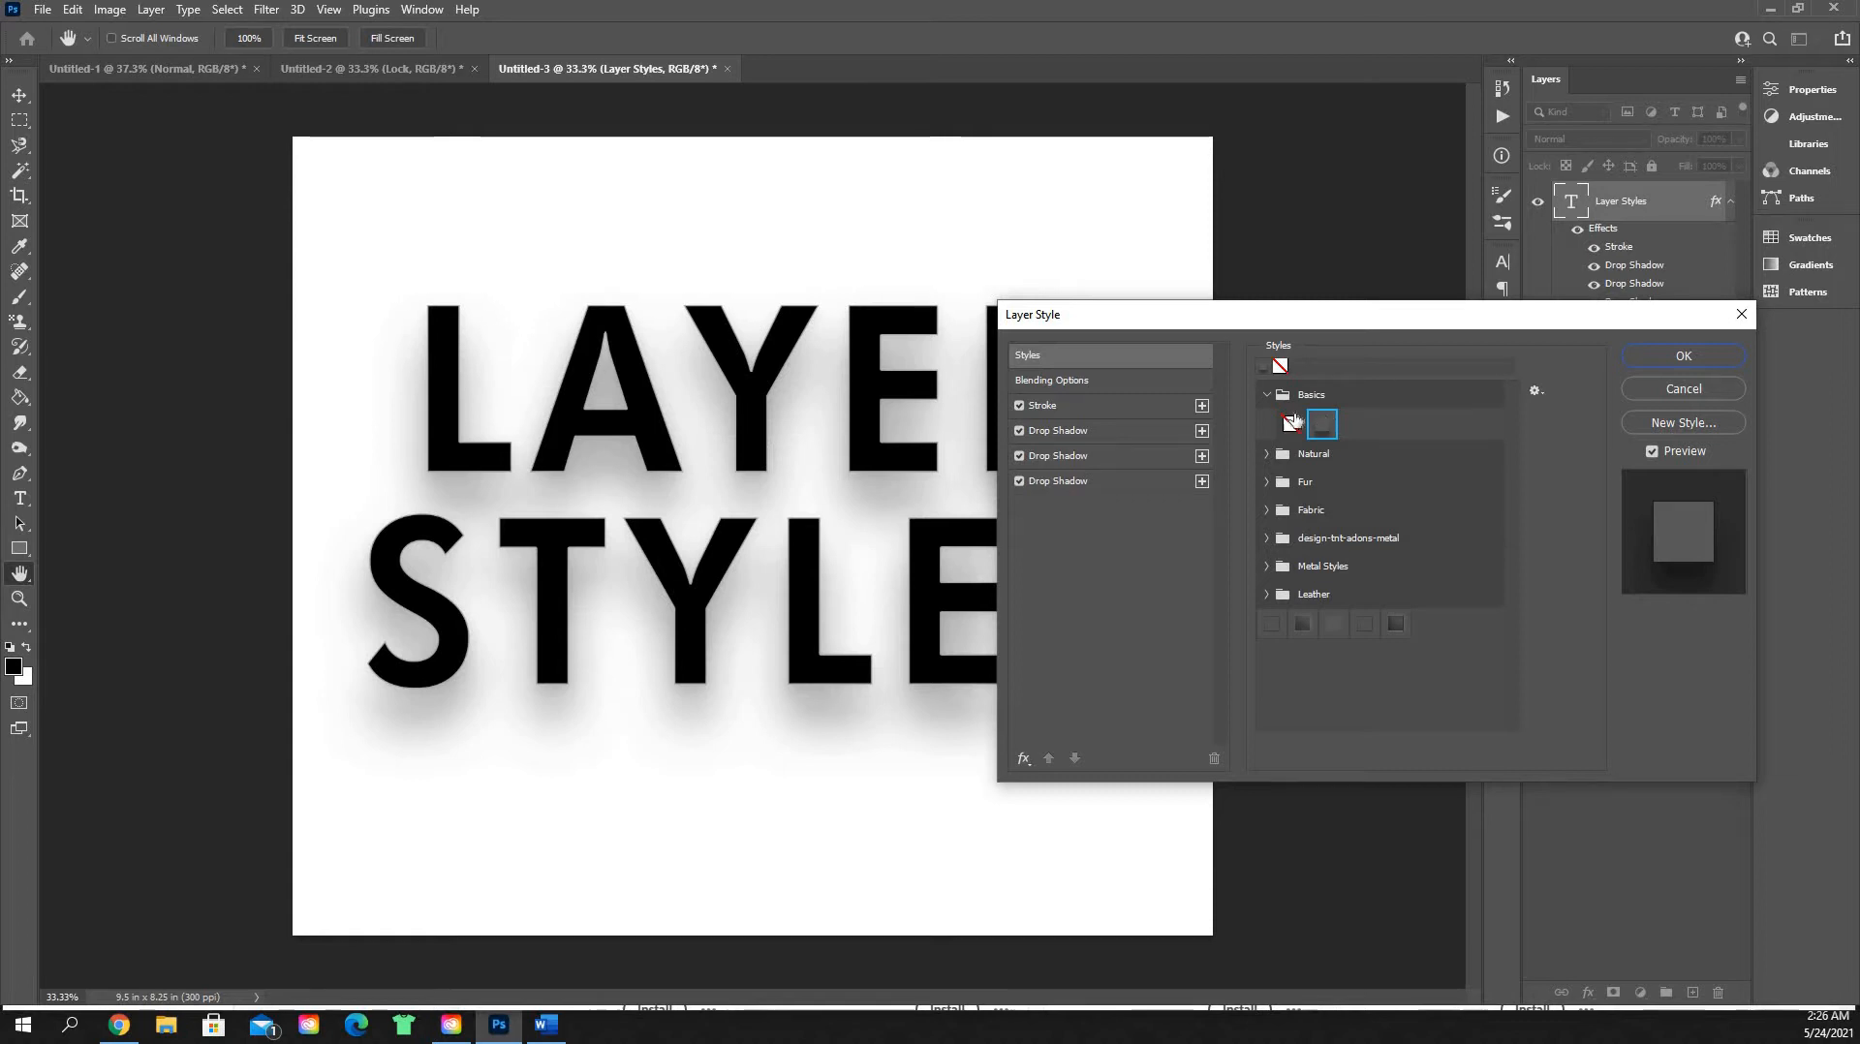
{"action": "left_click", "coordinate": [1290, 423]}
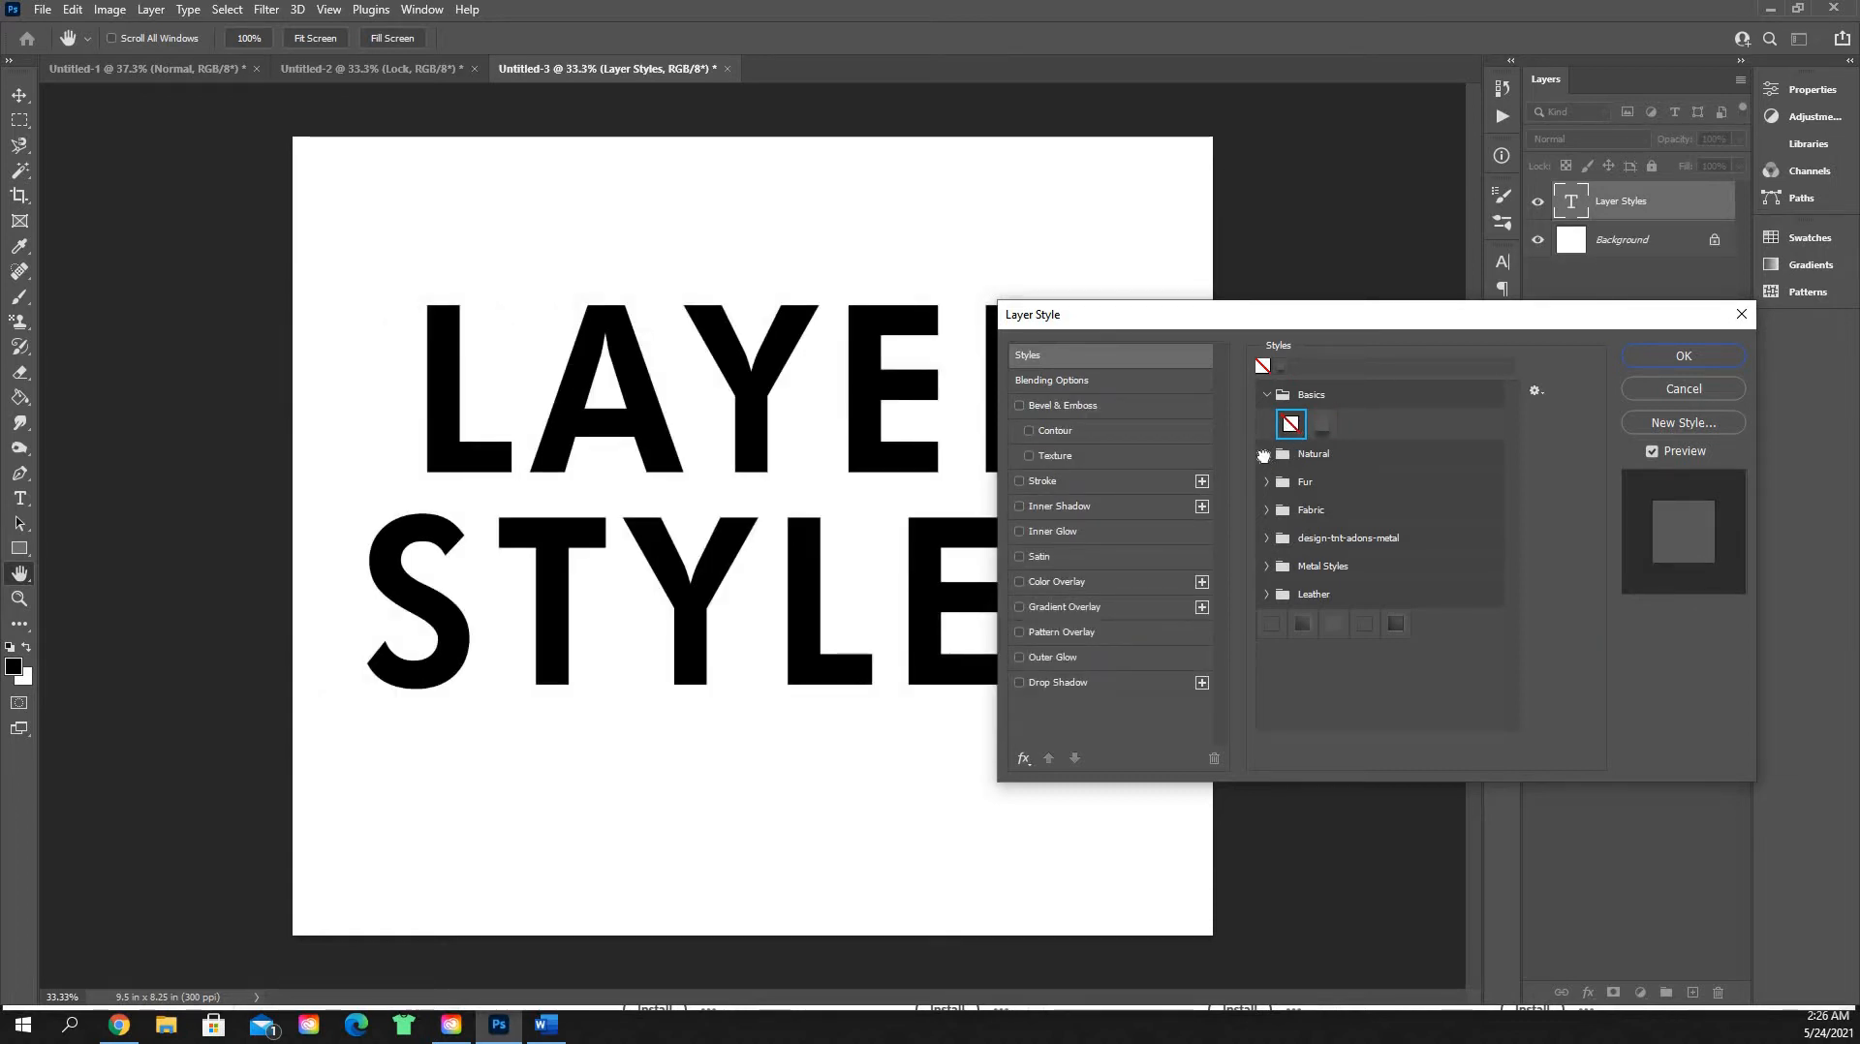
Step: Try each of the nine Natural style presets on the text in order, ending with the pale pyramid-shaped one
{"action": "left_click", "coordinate": [1268, 454]}
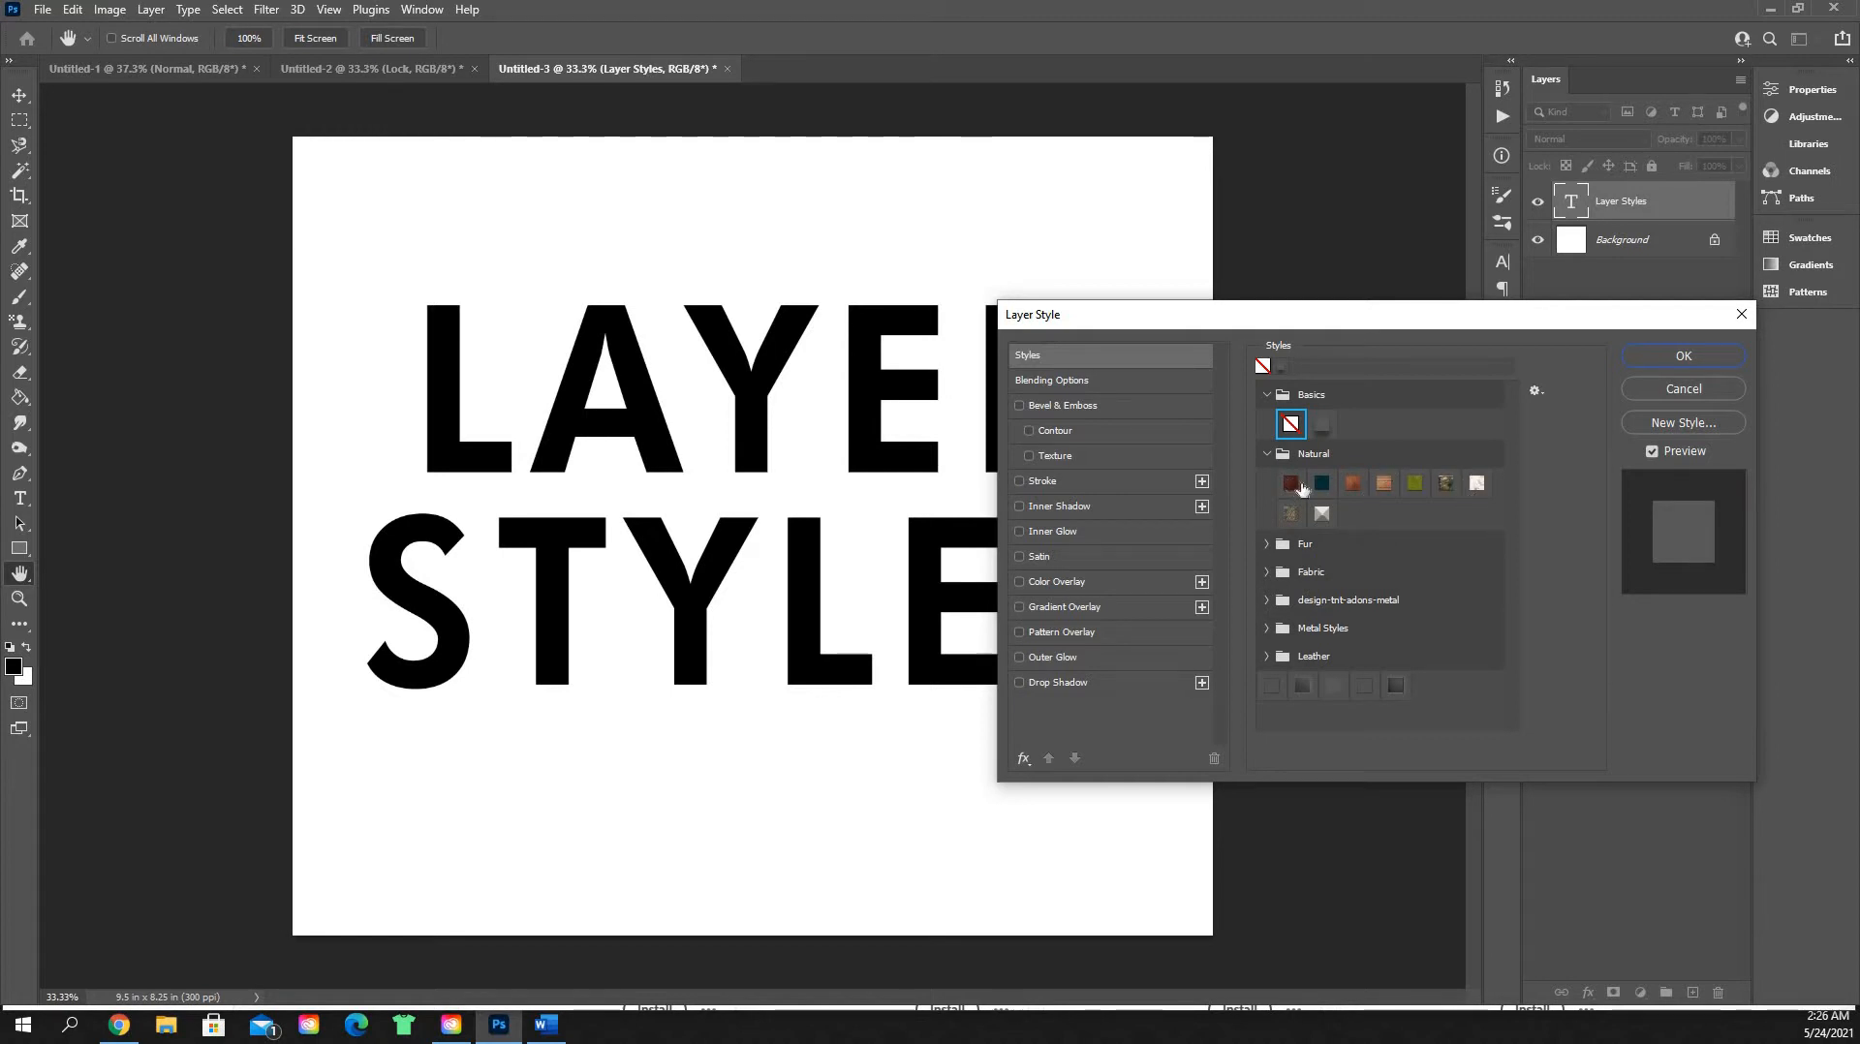
{"action": "left_click", "coordinate": [1293, 482]}
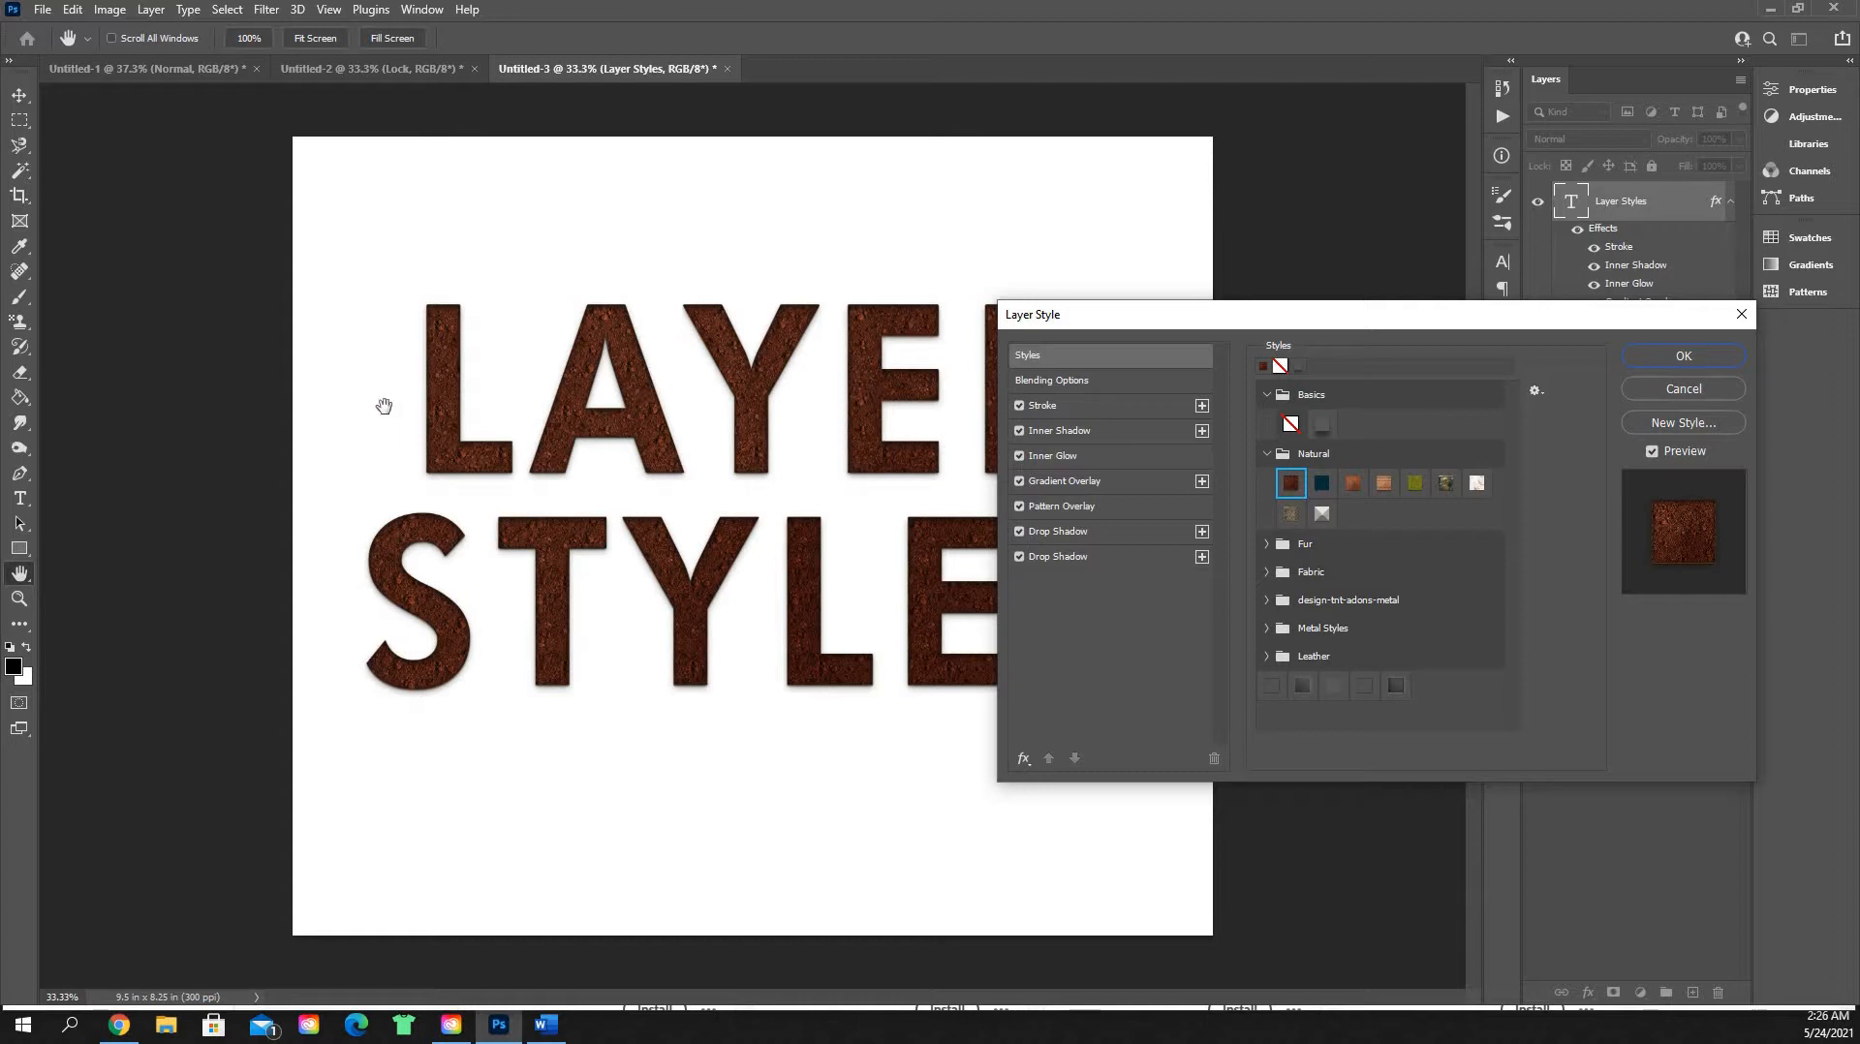
{"action": "left_click", "coordinate": [1333, 485]}
{"action": "left_click", "coordinate": [1355, 484]}
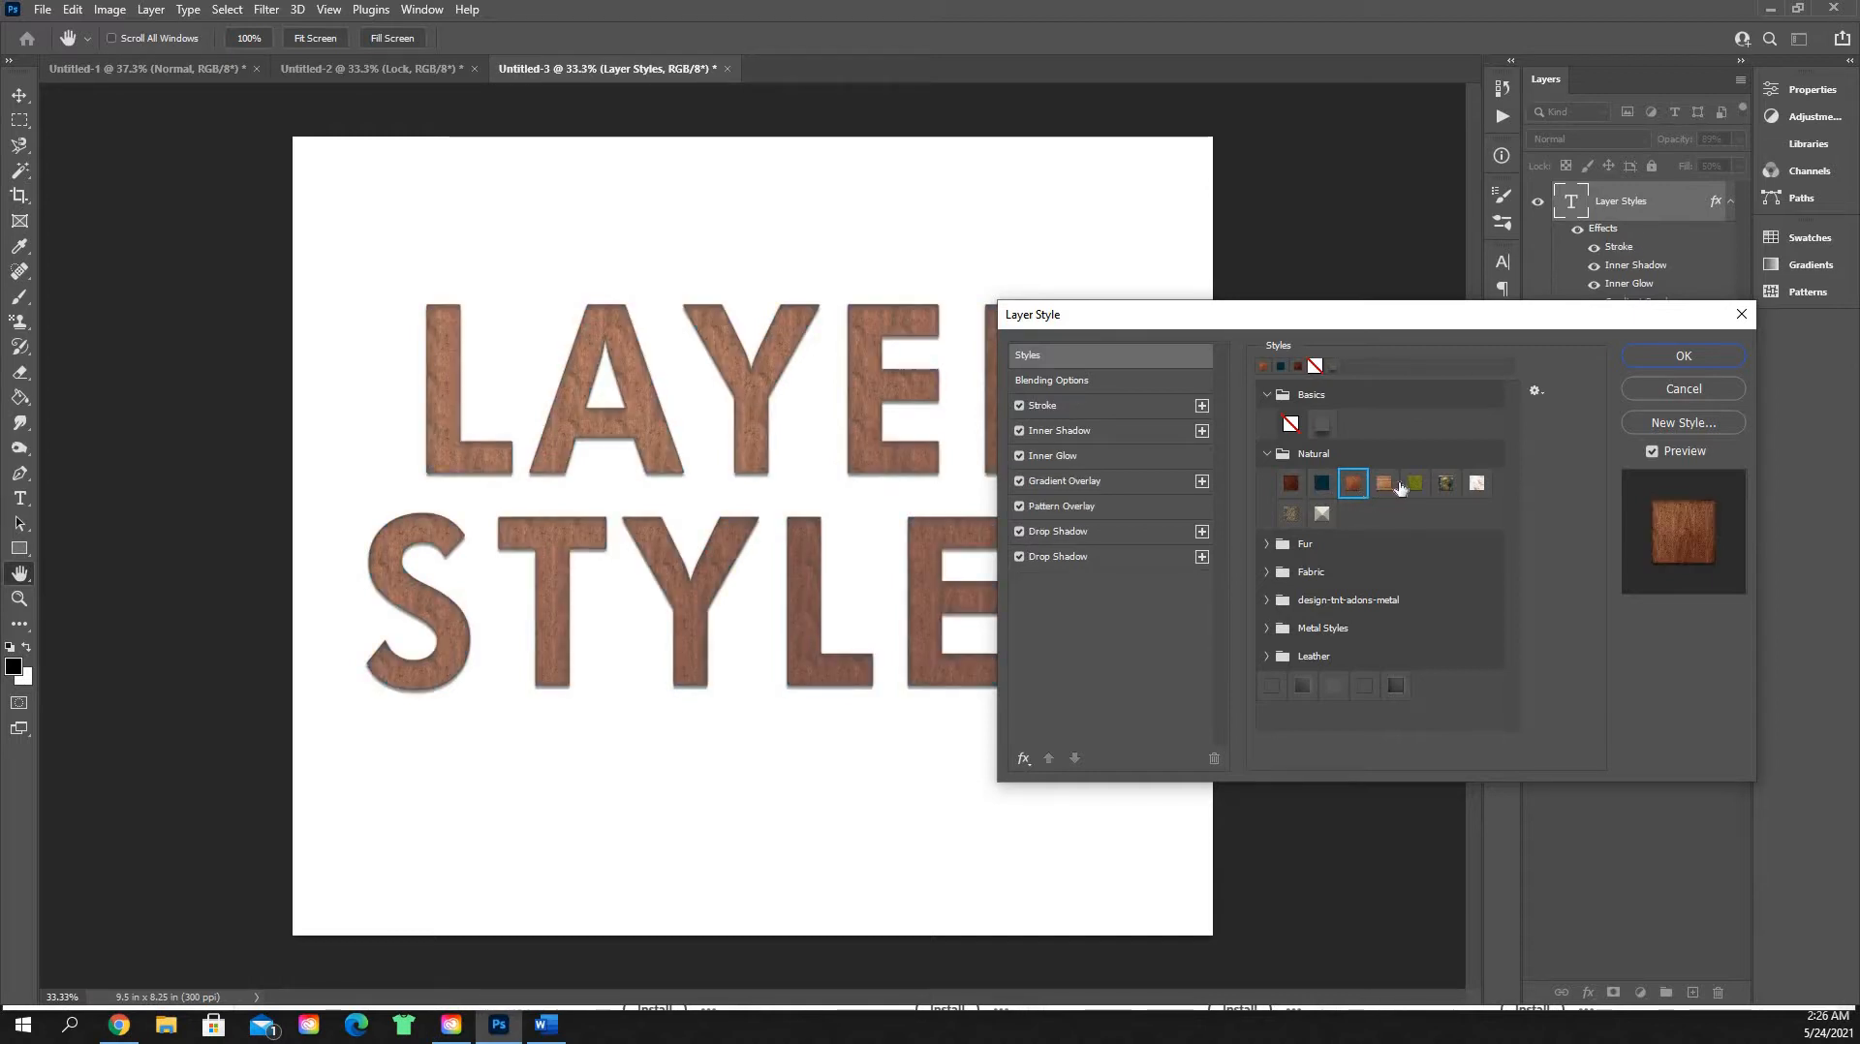
{"action": "left_click", "coordinate": [1386, 485]}
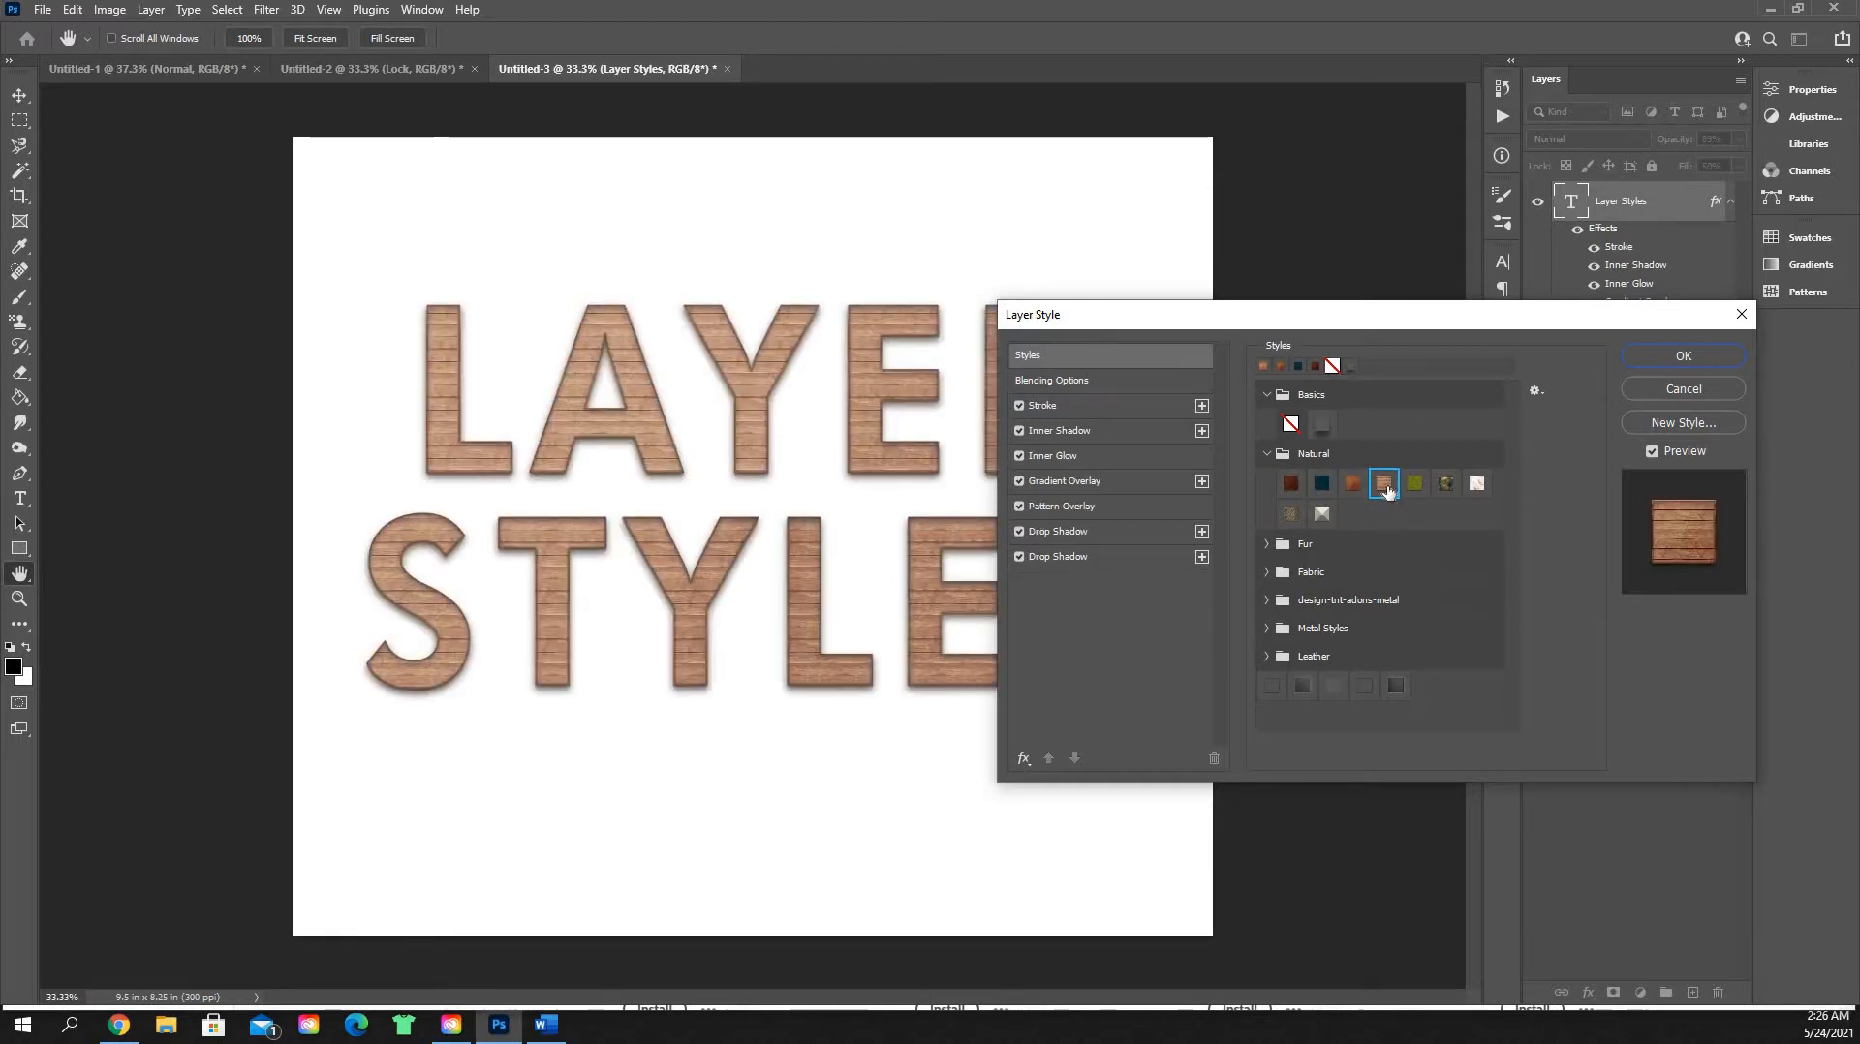
{"action": "left_click", "coordinate": [1417, 491]}
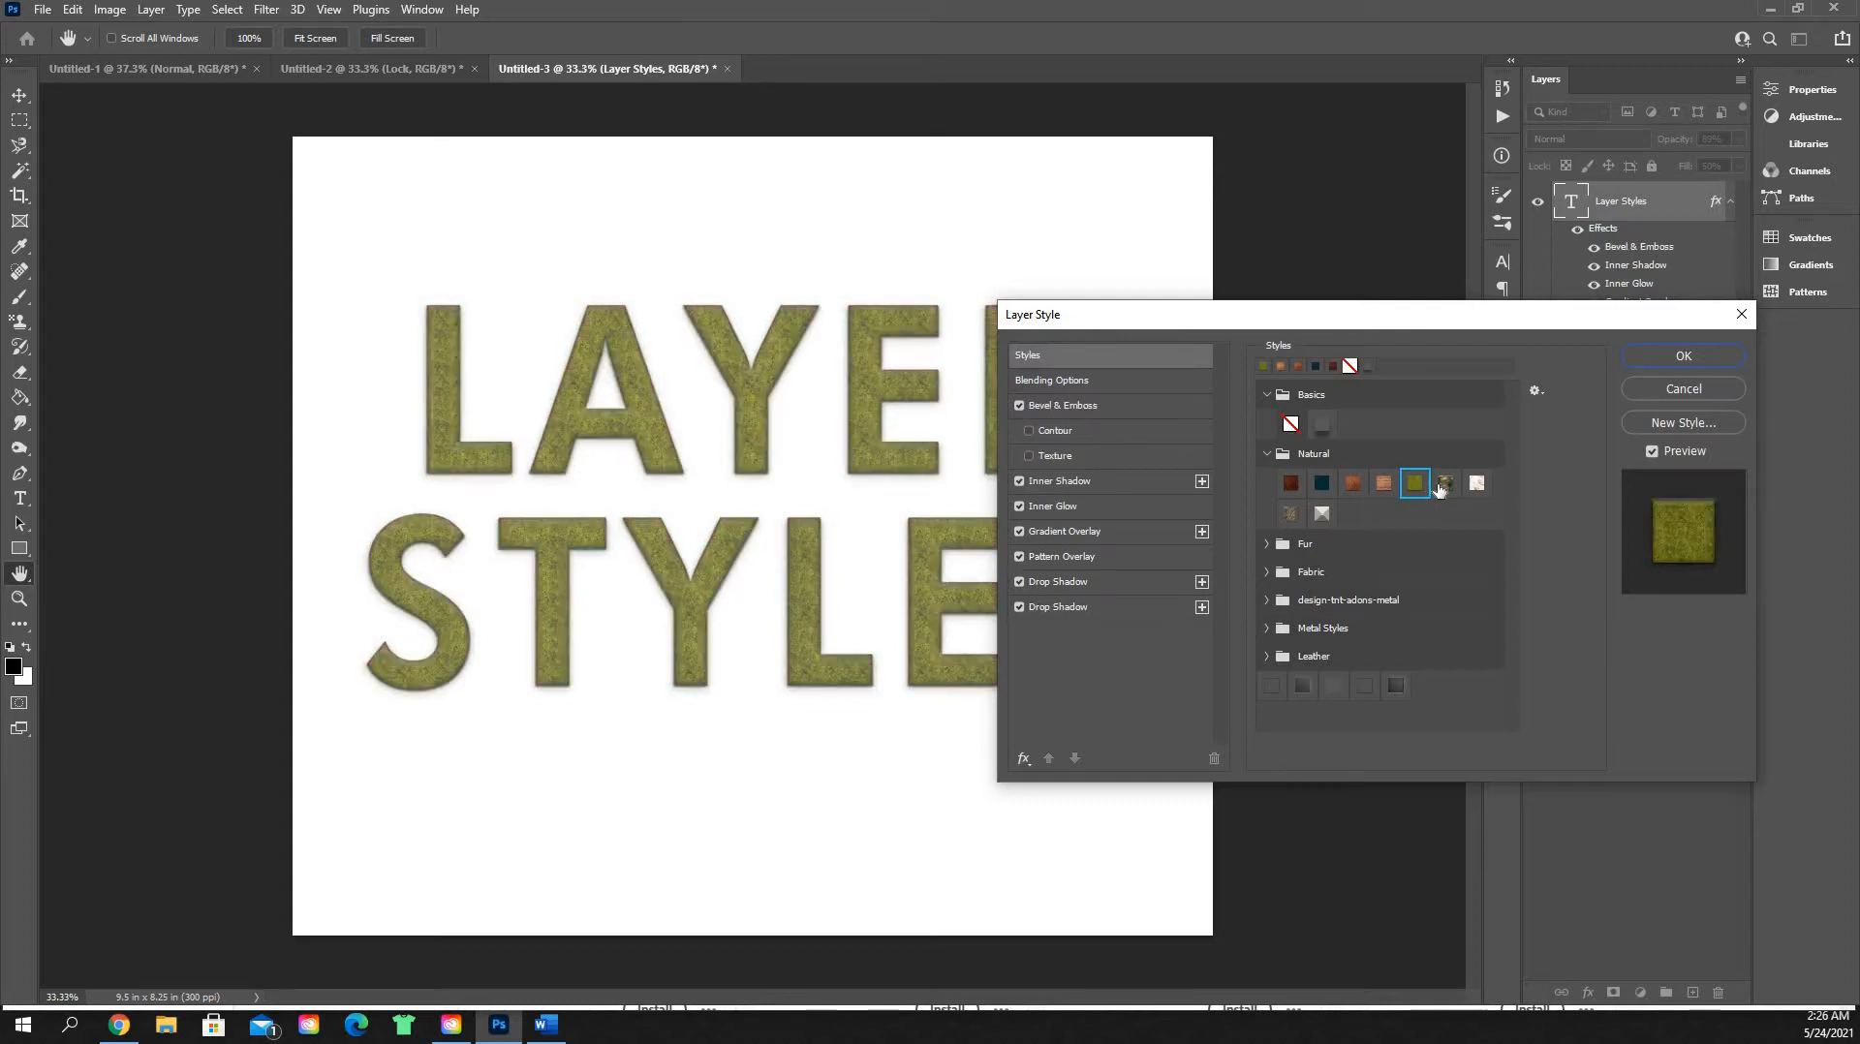
{"action": "left_click", "coordinate": [1446, 485]}
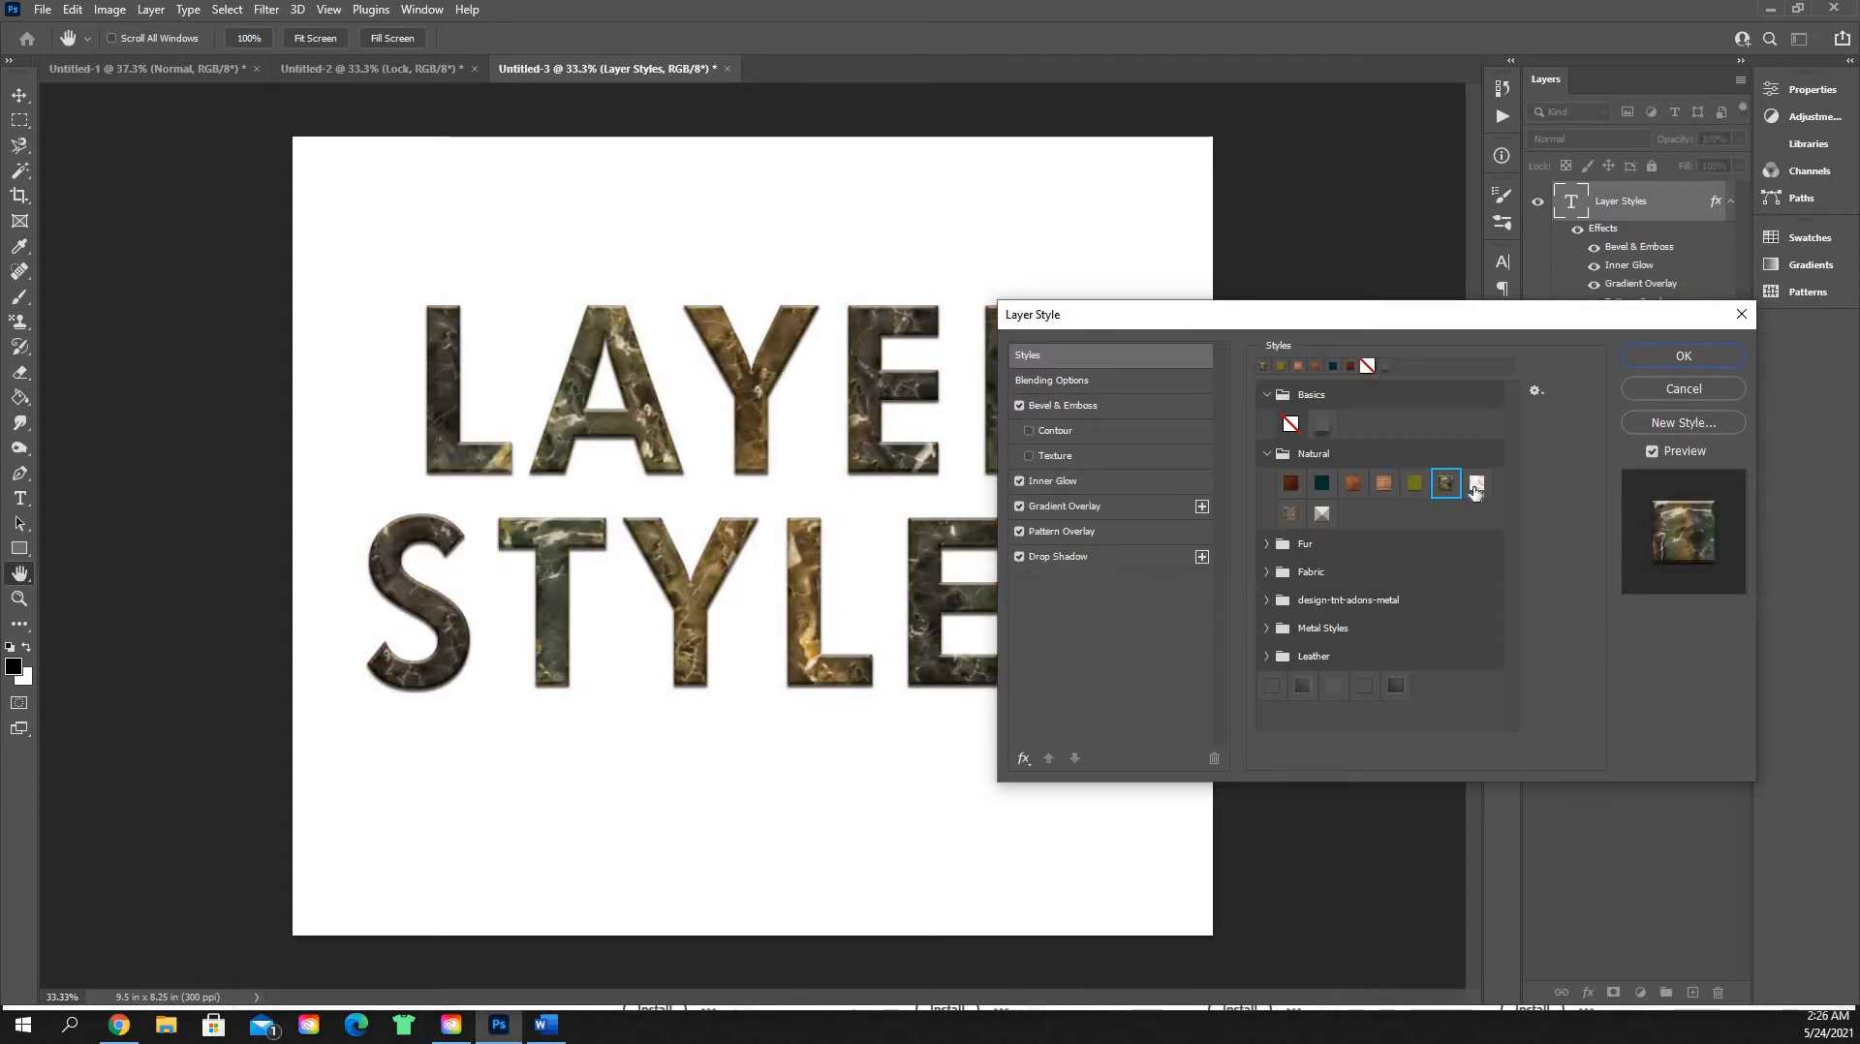
{"action": "left_click", "coordinate": [1474, 487]}
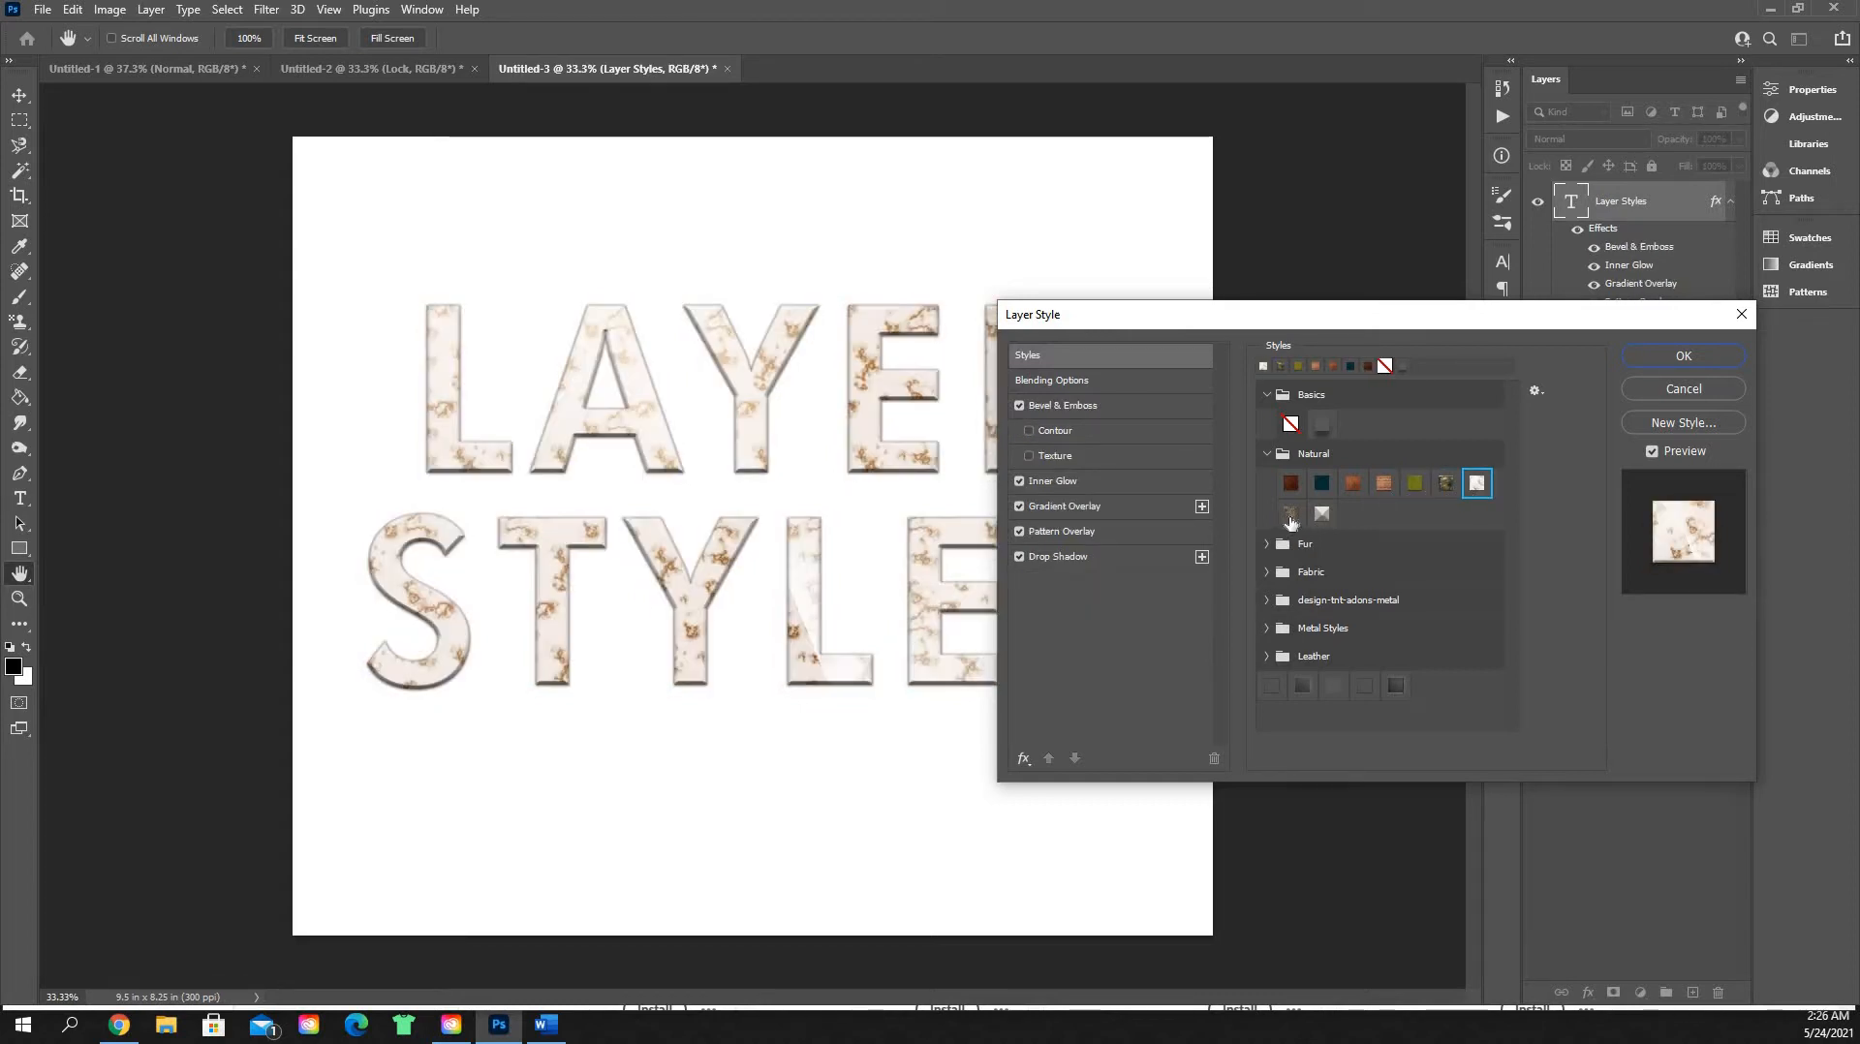
{"action": "left_click", "coordinate": [1290, 516]}
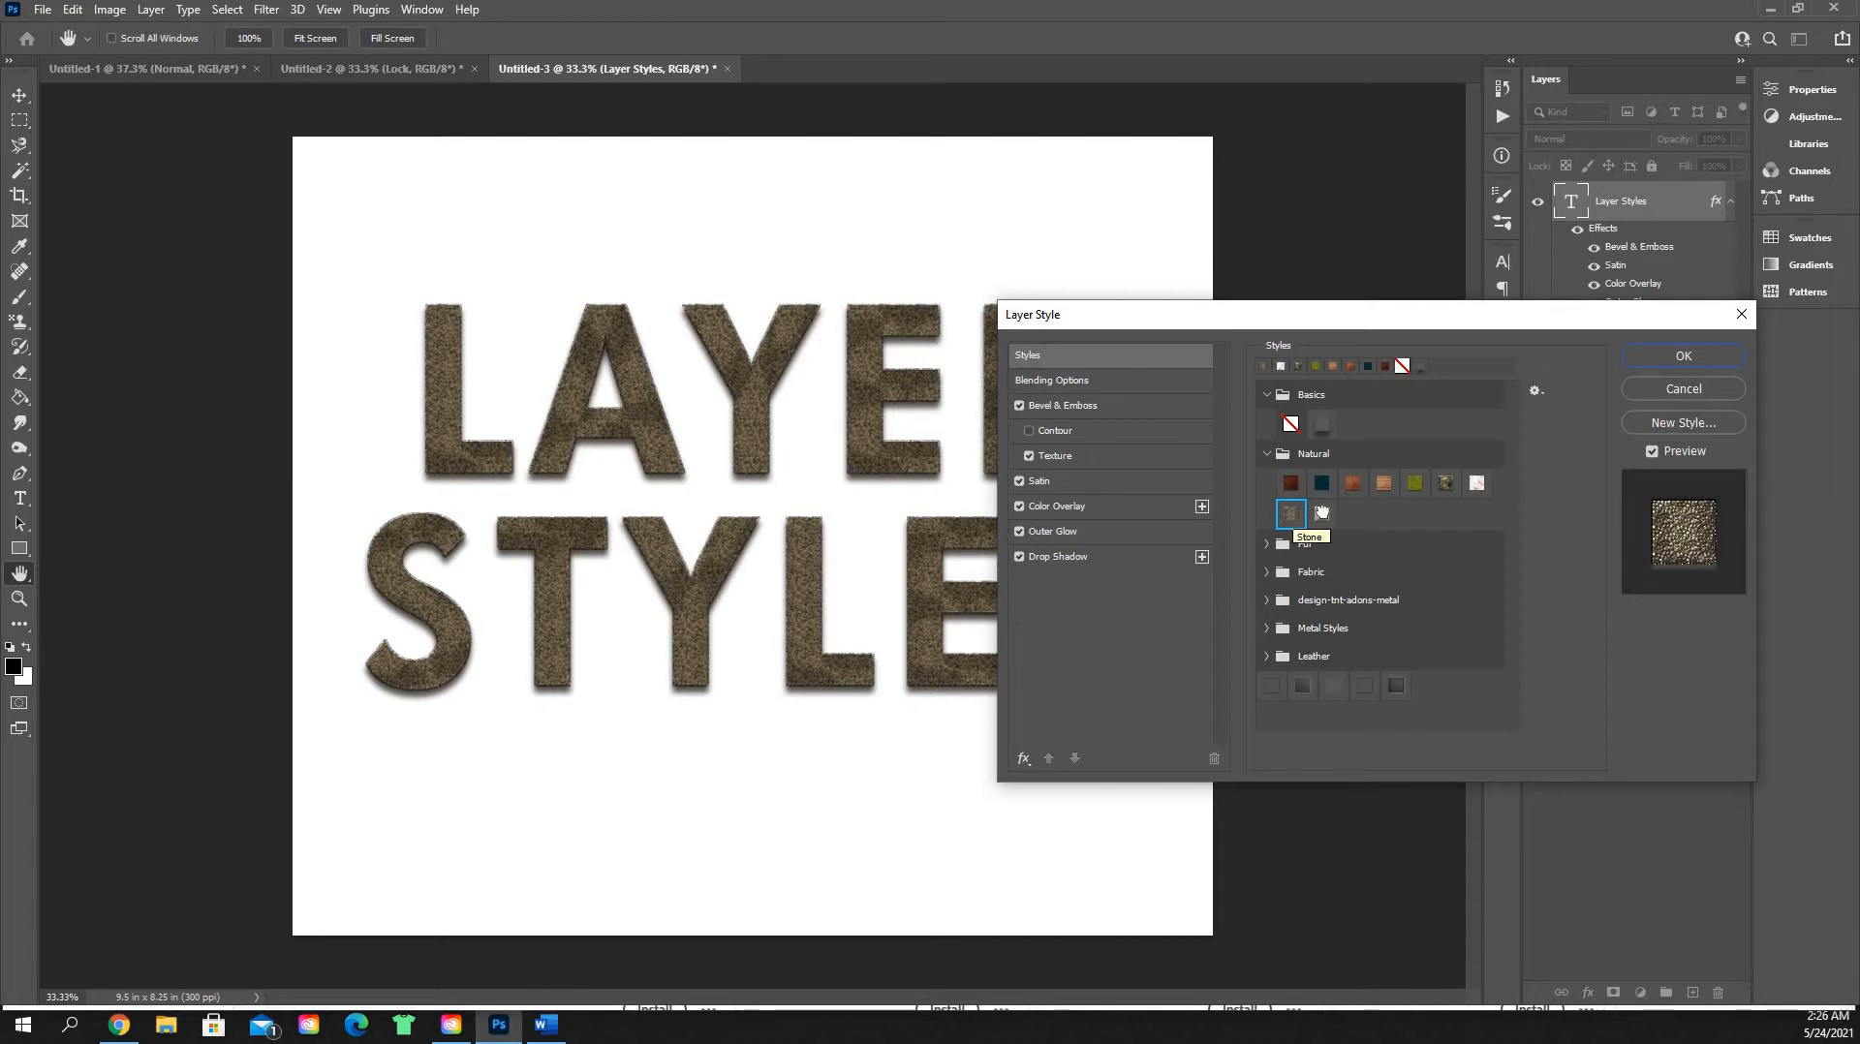
{"action": "left_click", "coordinate": [1322, 514]}
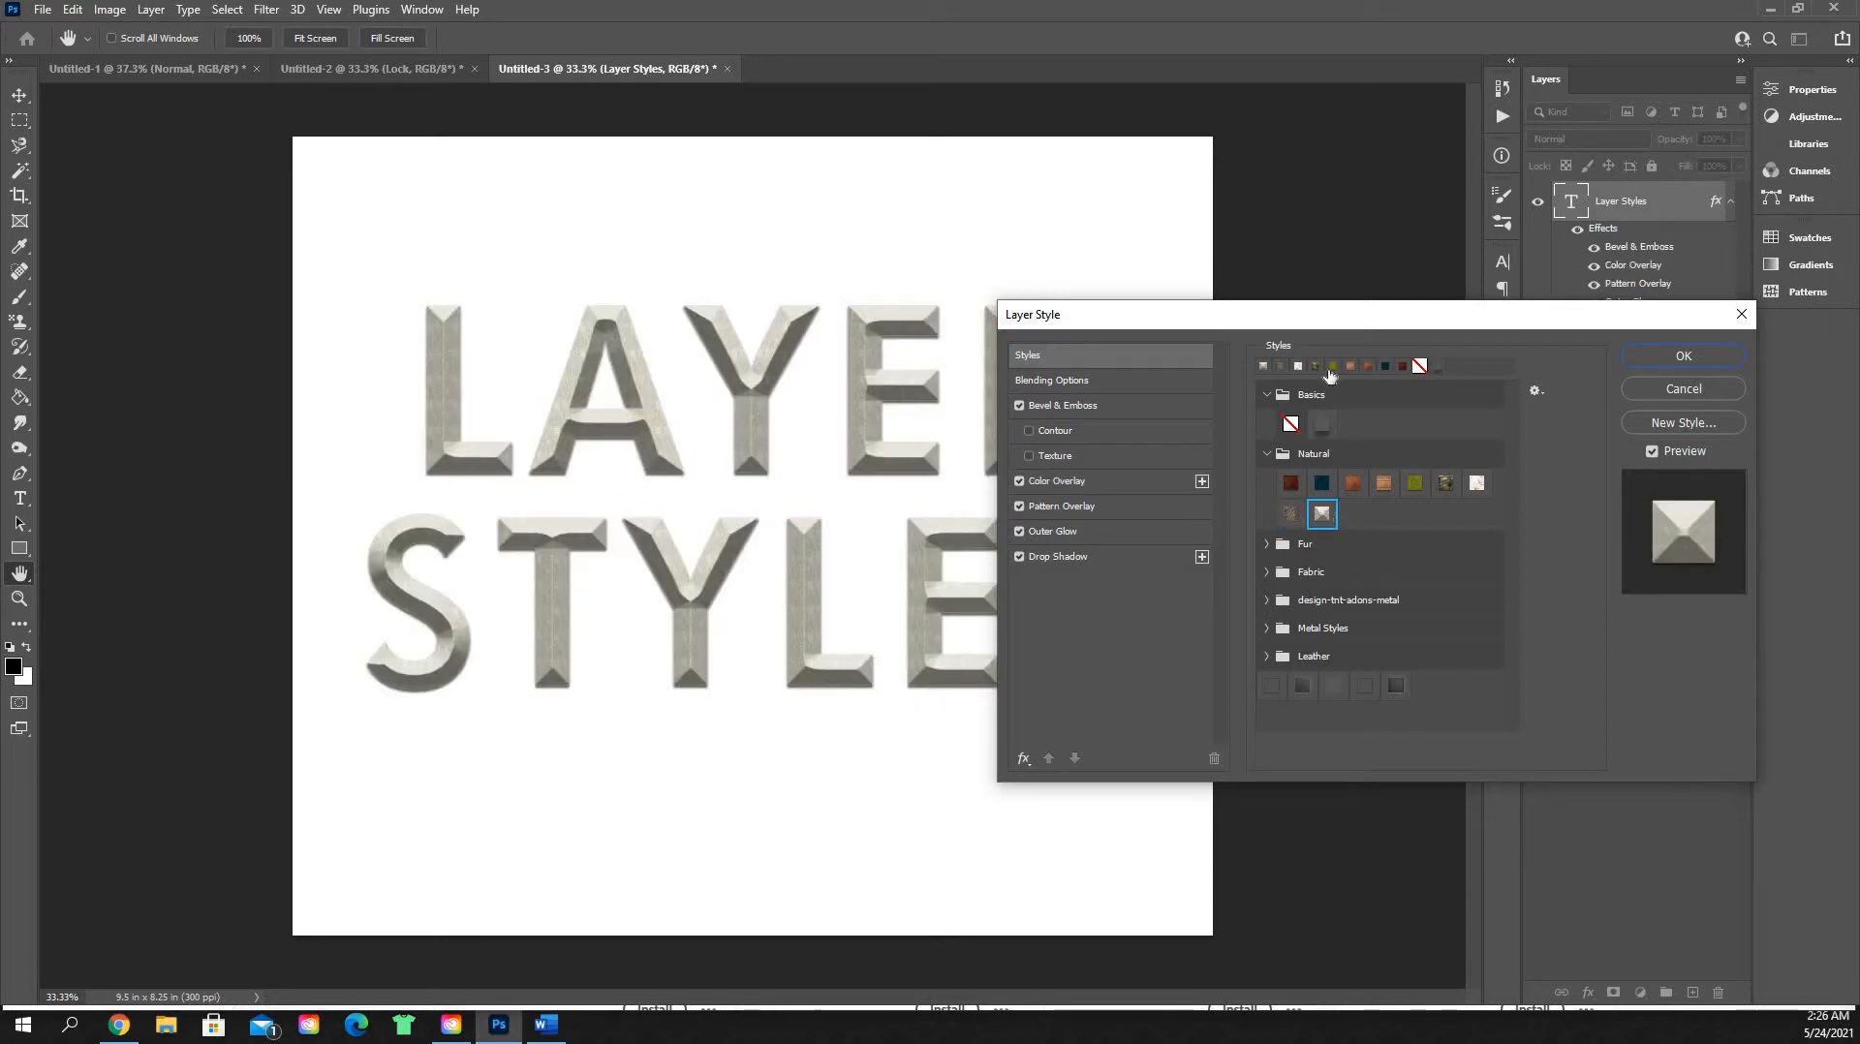
Step: Collapse the open preset groups after a look into Leather, and clear the applied style from the text
{"action": "mouse_move", "coordinate": [1281, 324]}
{"action": "left_mouse_down"}
{"action": "mouse_move", "coordinate": [1441, 352]}
{"action": "mouse_move", "coordinate": [1389, 360]}
{"action": "mouse_move", "coordinate": [1290, 319]}
{"action": "left_mouse_up"}
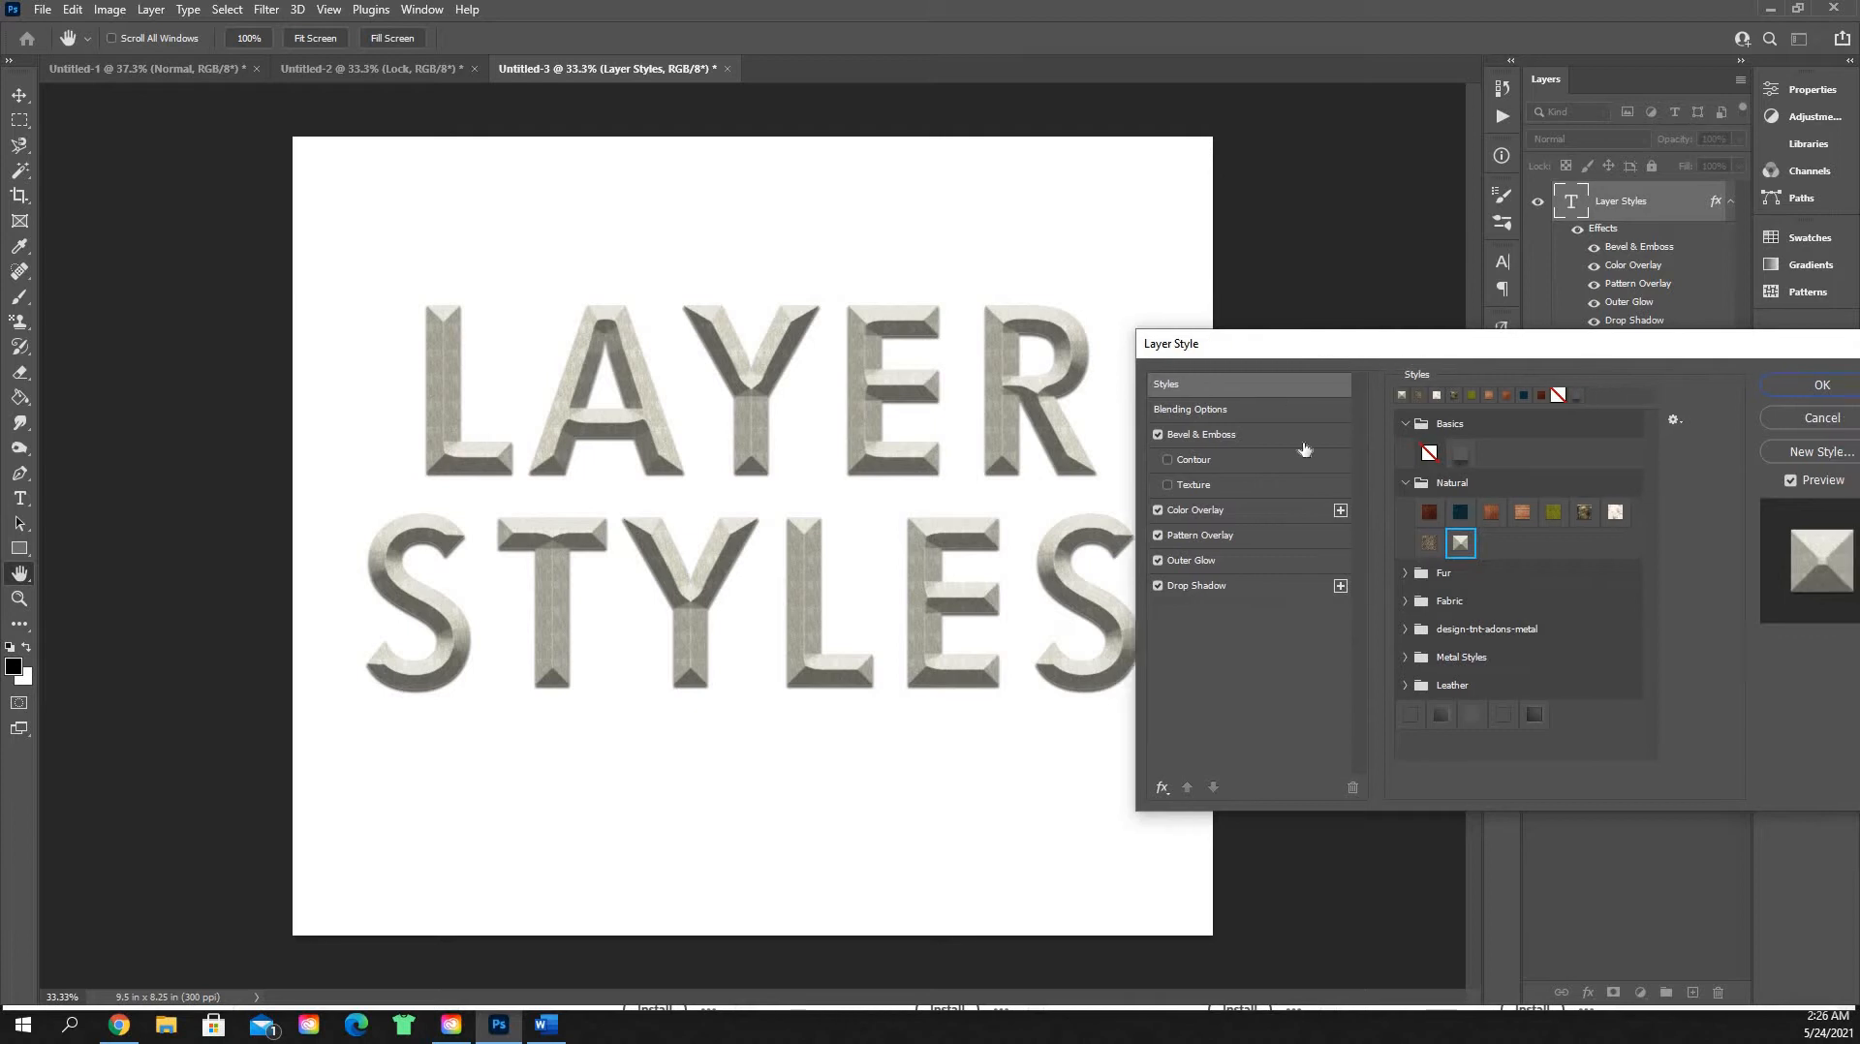
{"action": "left_click", "coordinate": [1280, 440]}
{"action": "left_click", "coordinate": [1280, 381]}
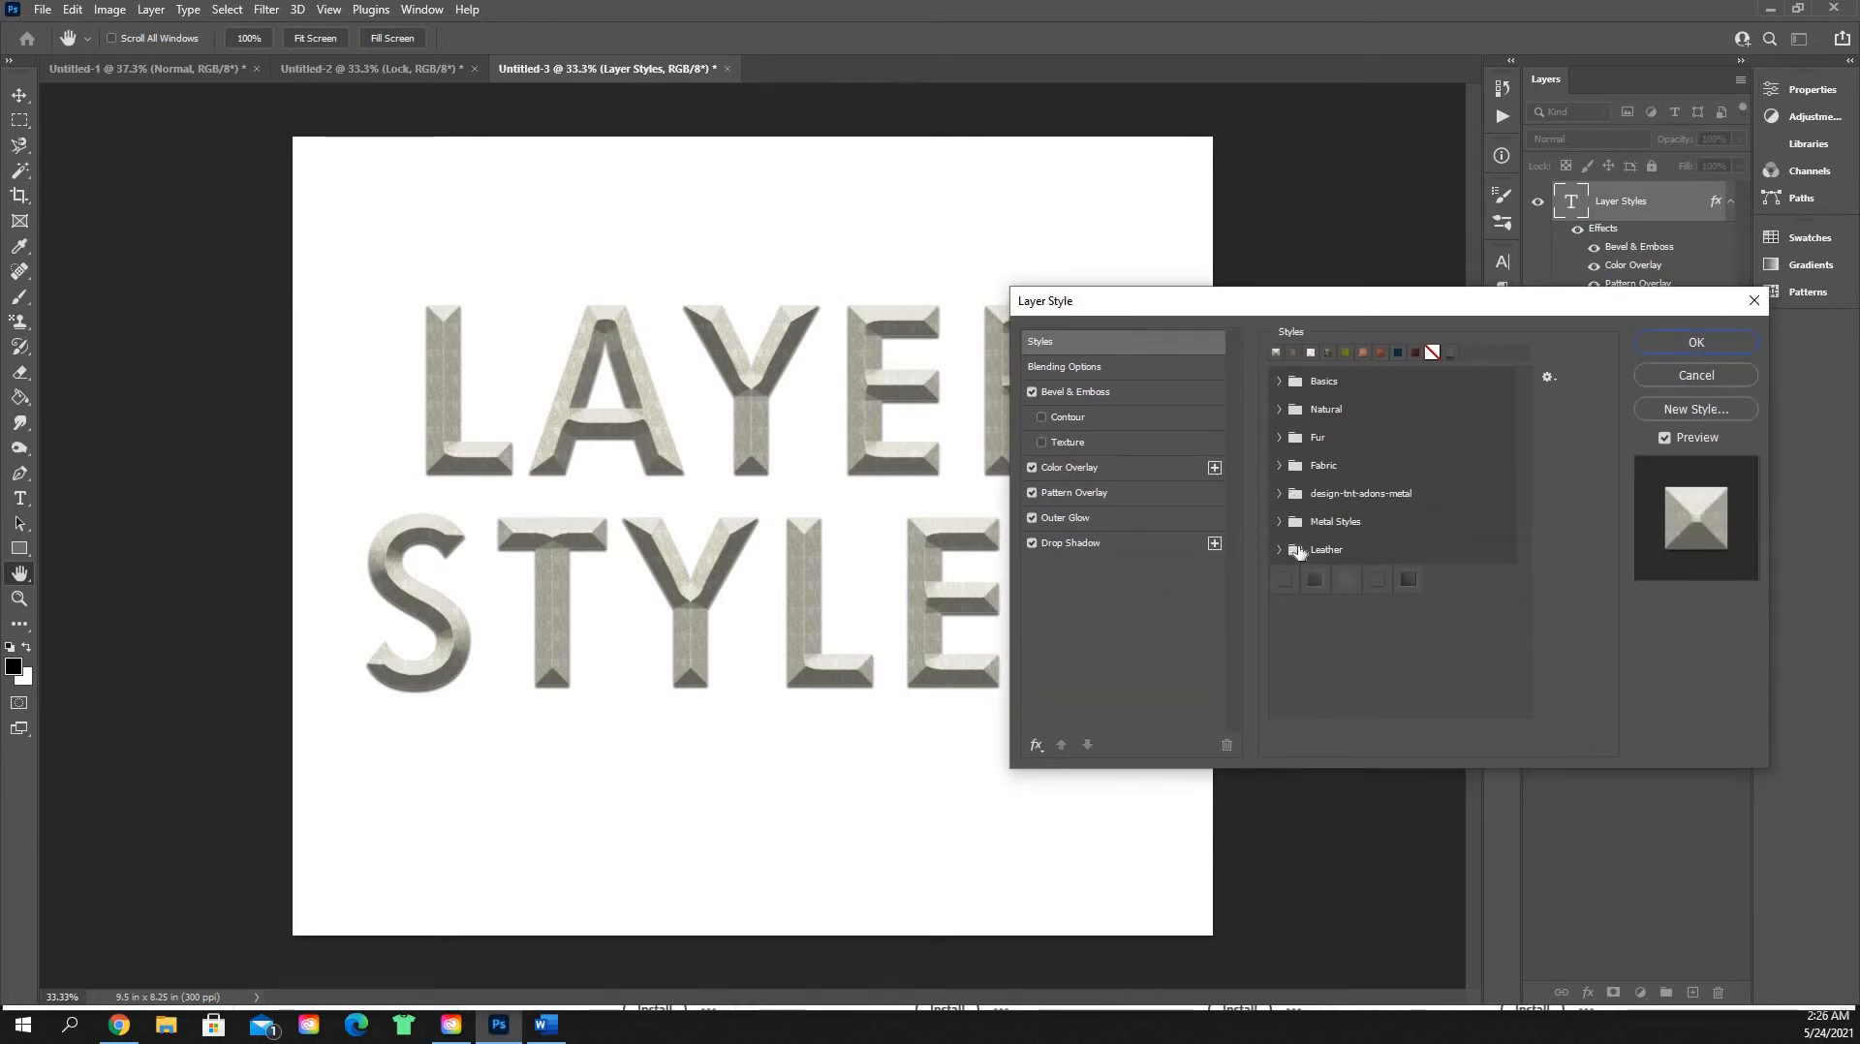
{"action": "left_click", "coordinate": [1278, 550]}
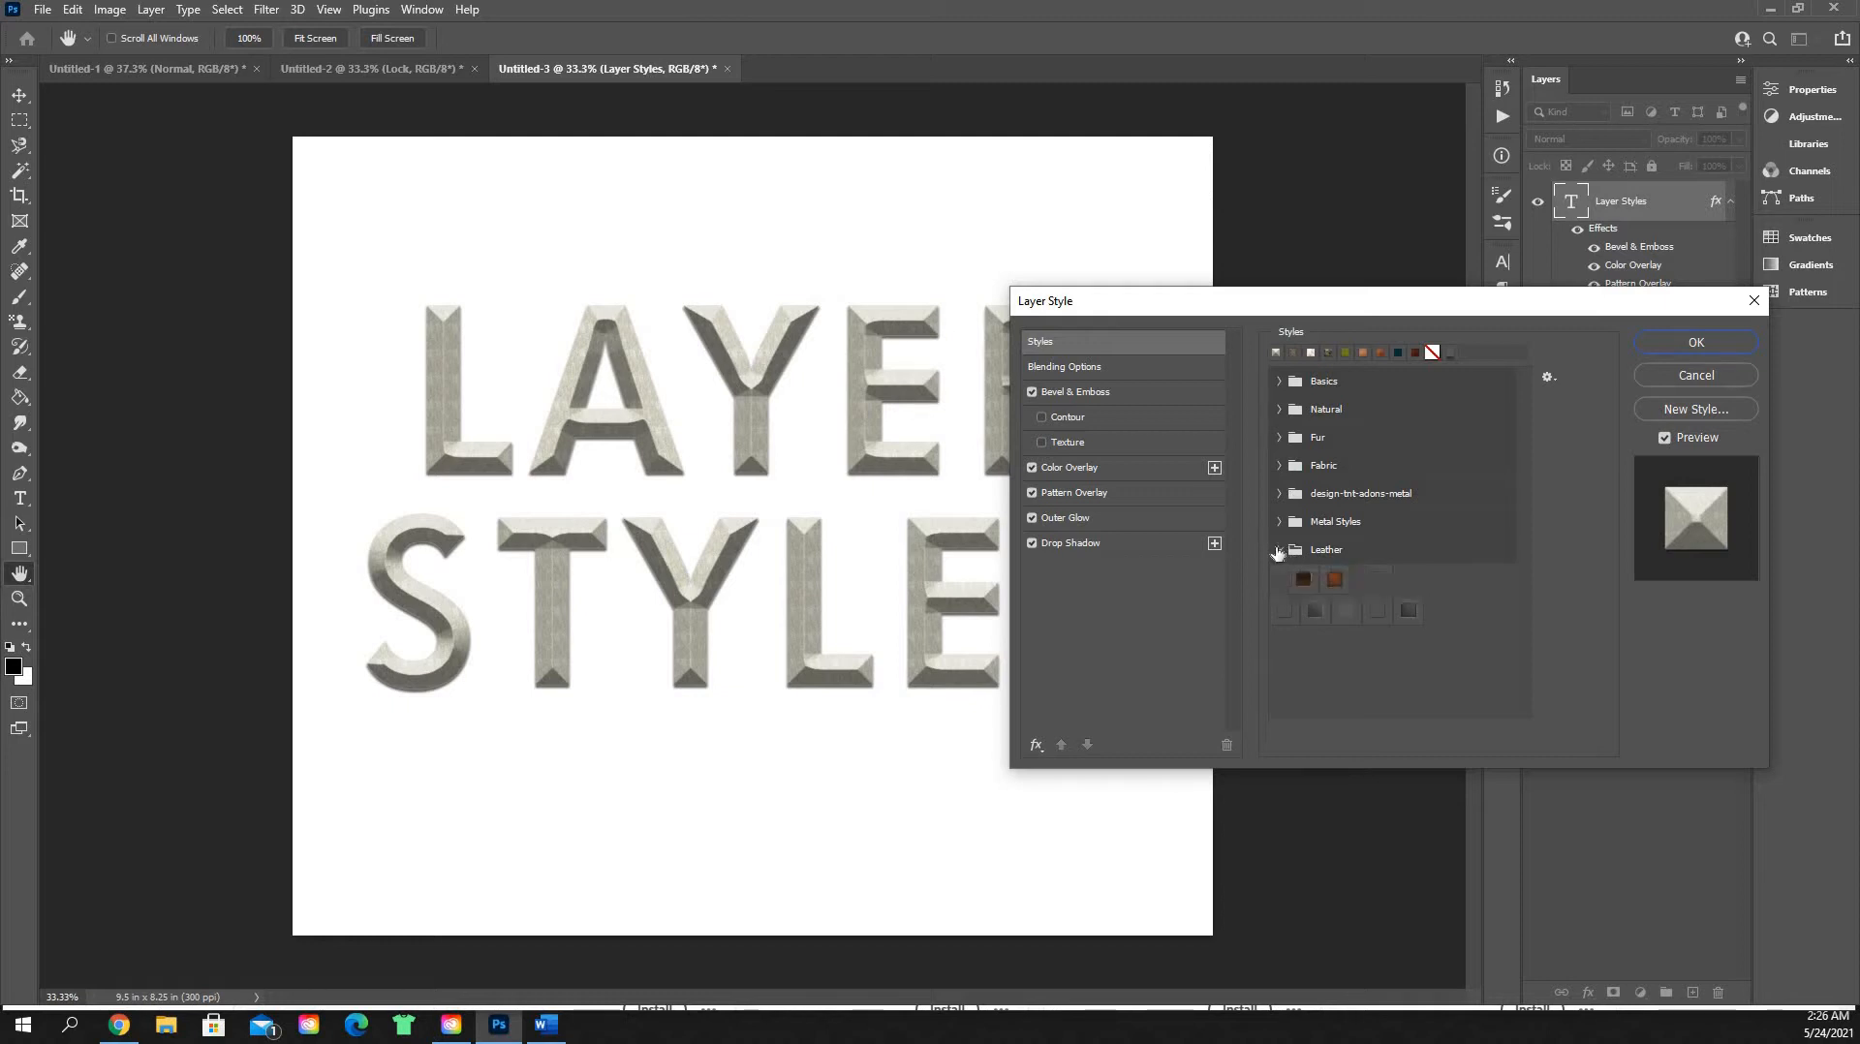
{"action": "left_click", "coordinate": [1279, 549]}
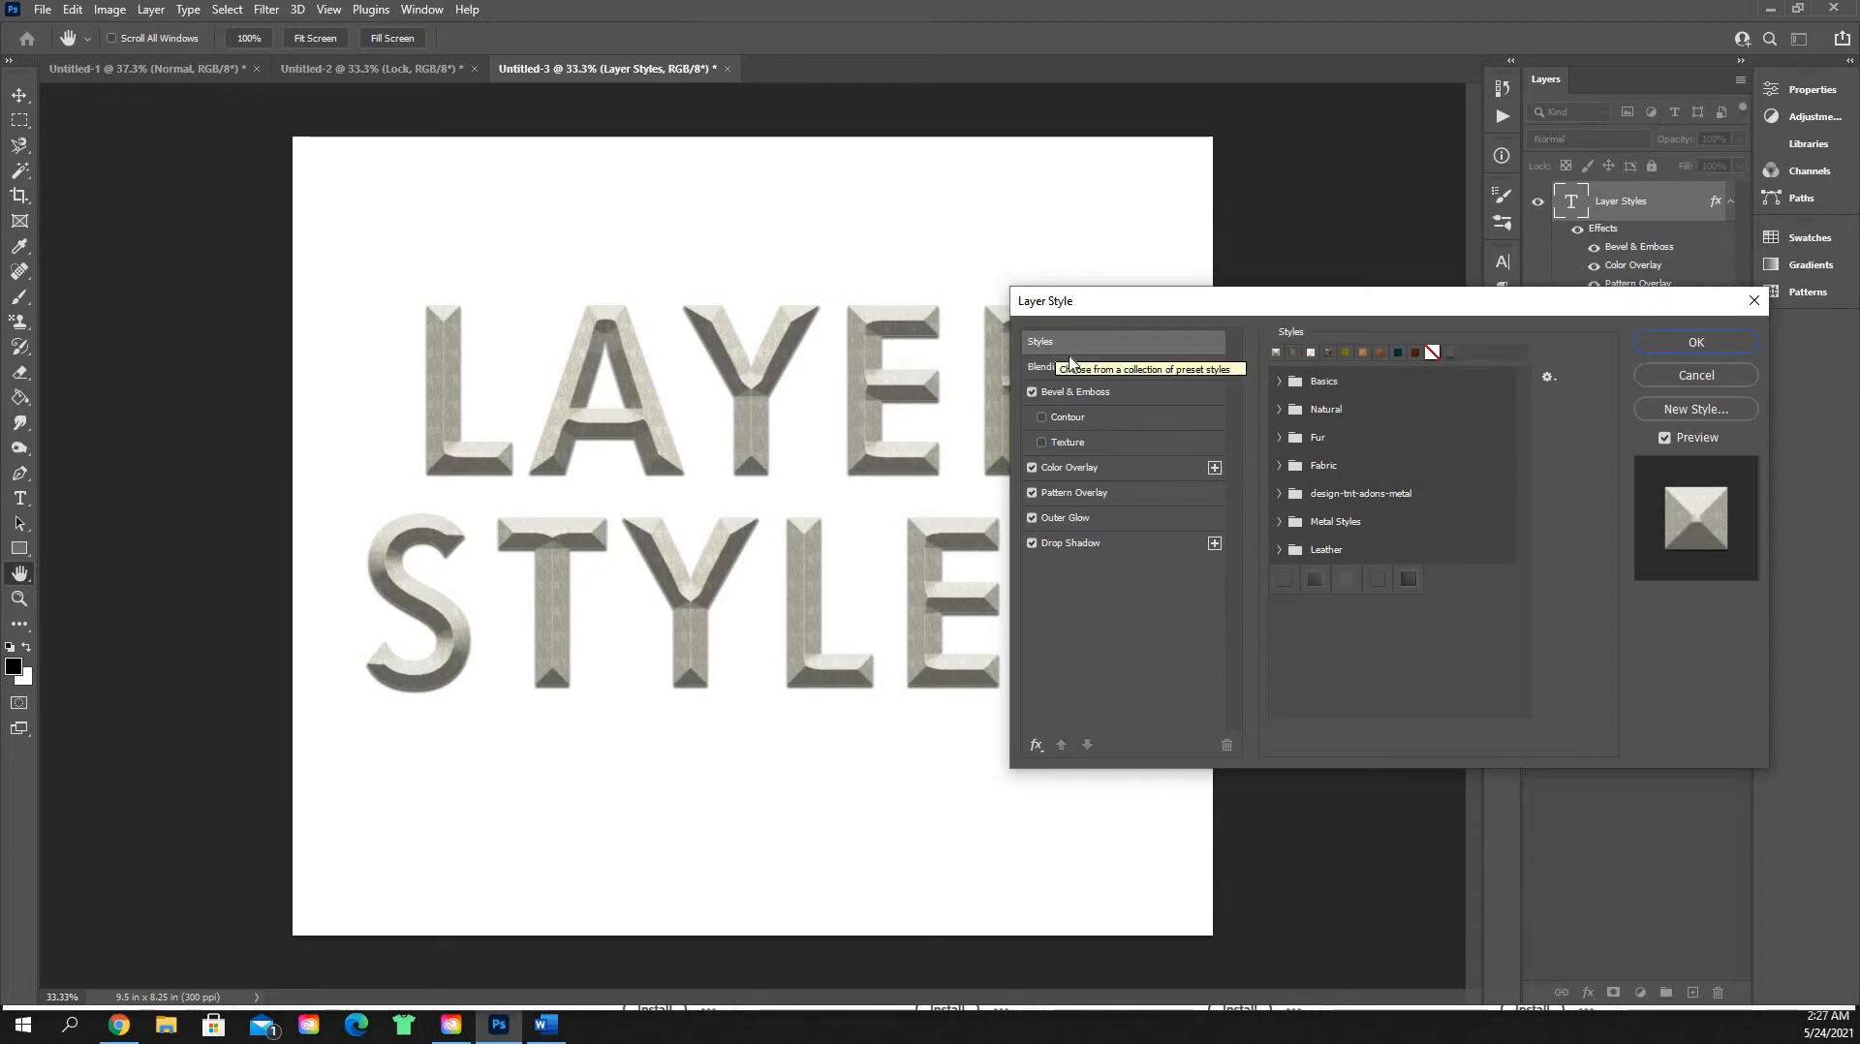
{"action": "left_click", "coordinate": [1433, 353]}
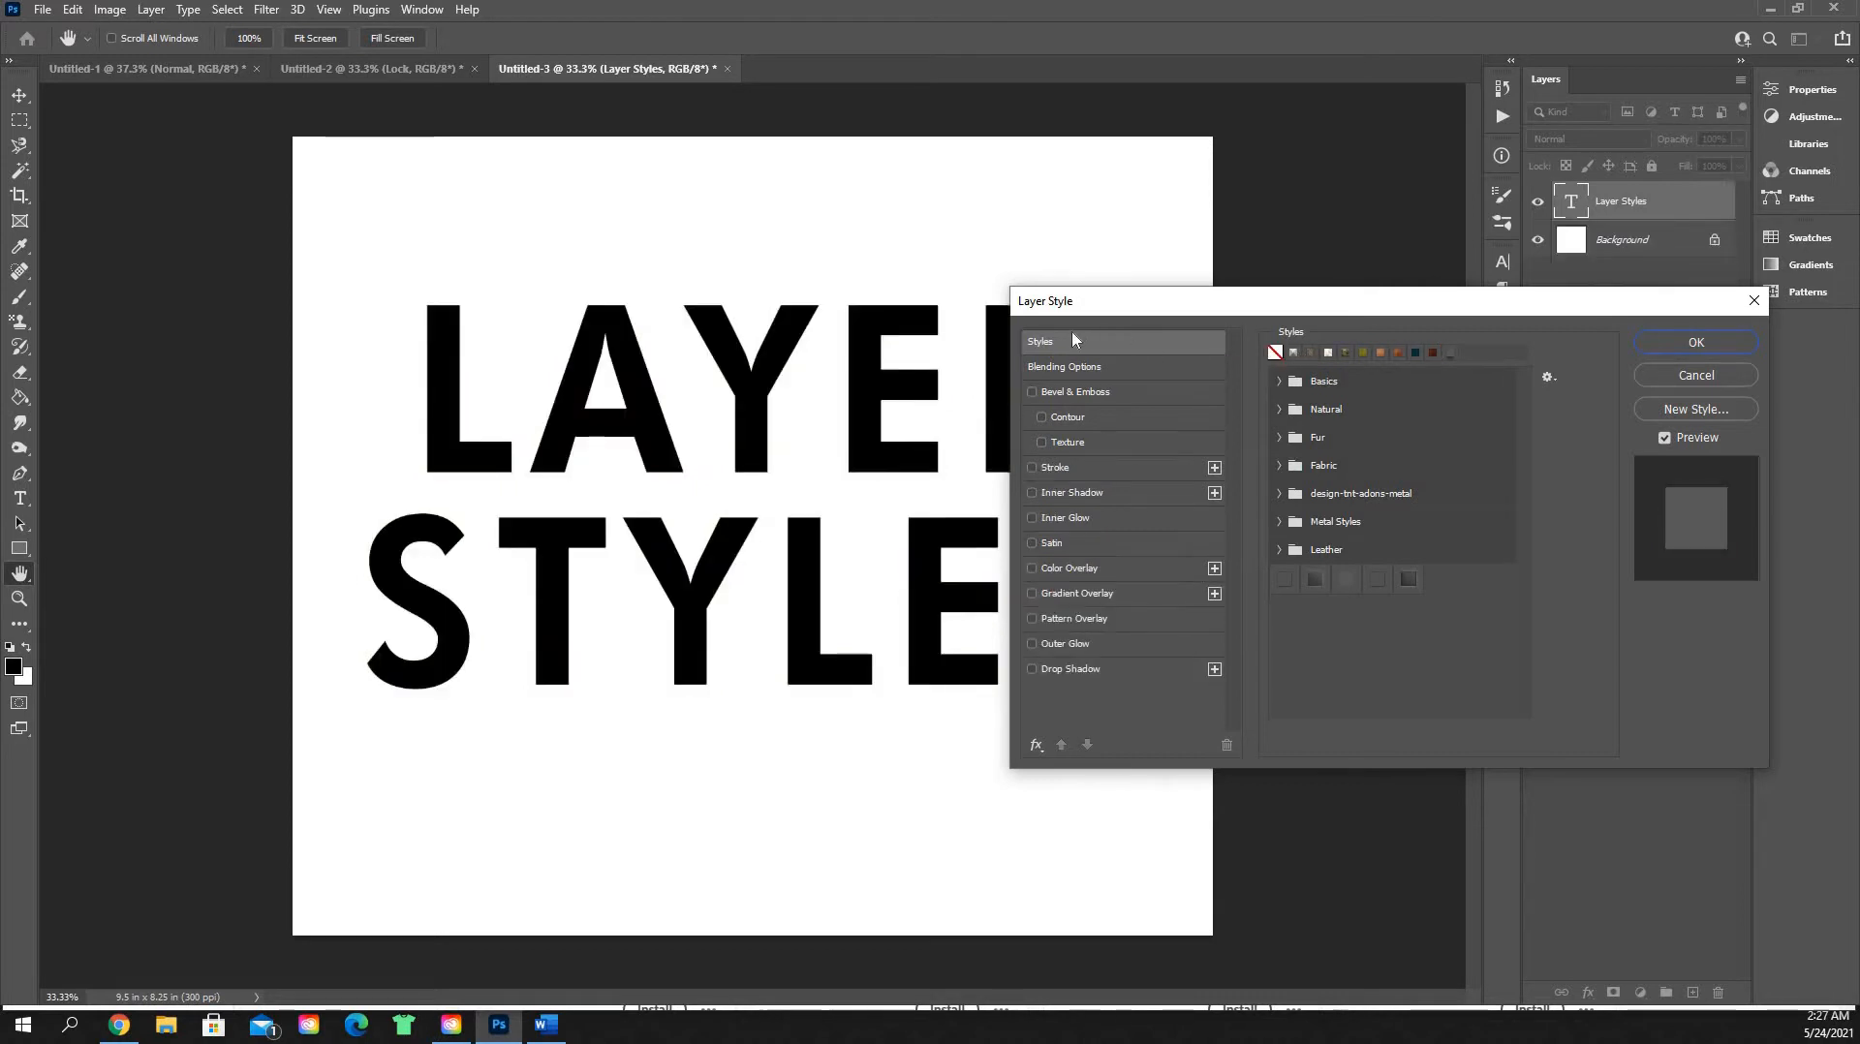
Step: Review the blend modes available in the text layer's Blending Options, keeping Normal
{"action": "left_click", "coordinate": [1101, 367]}
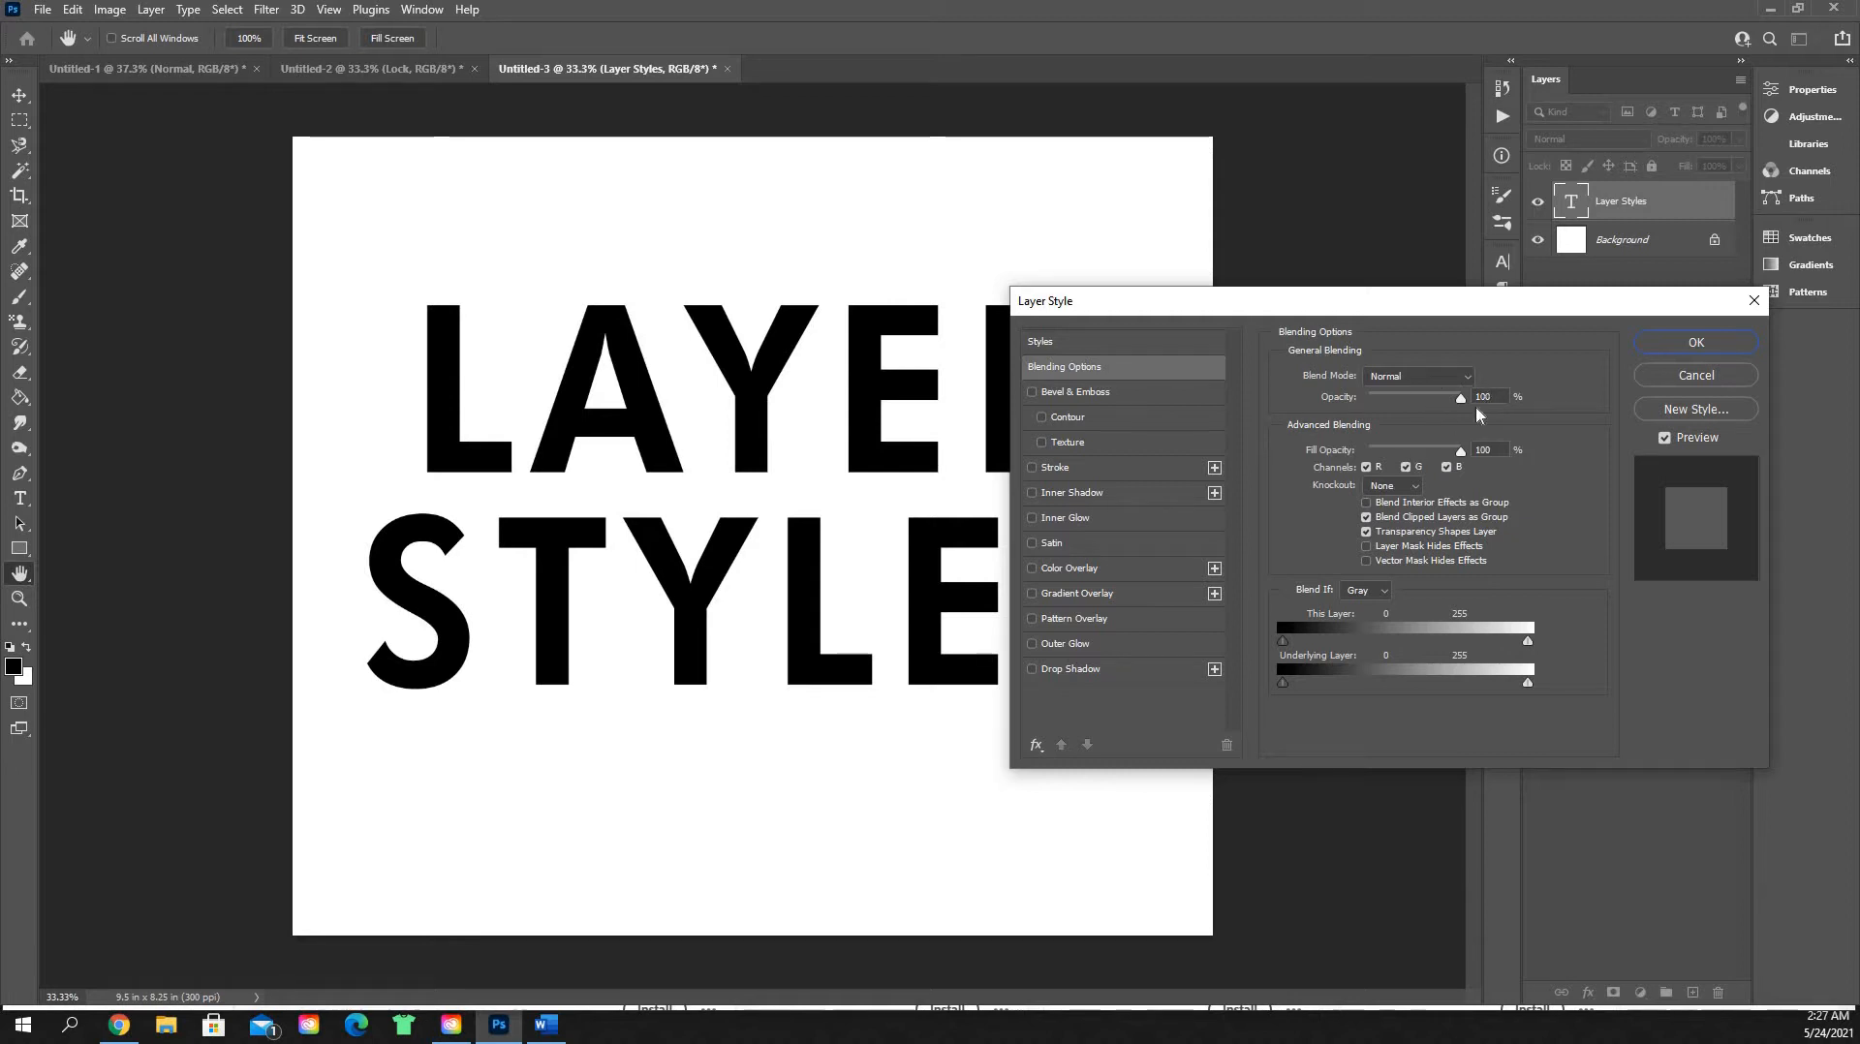
{"action": "left_click", "coordinate": [1470, 377]}
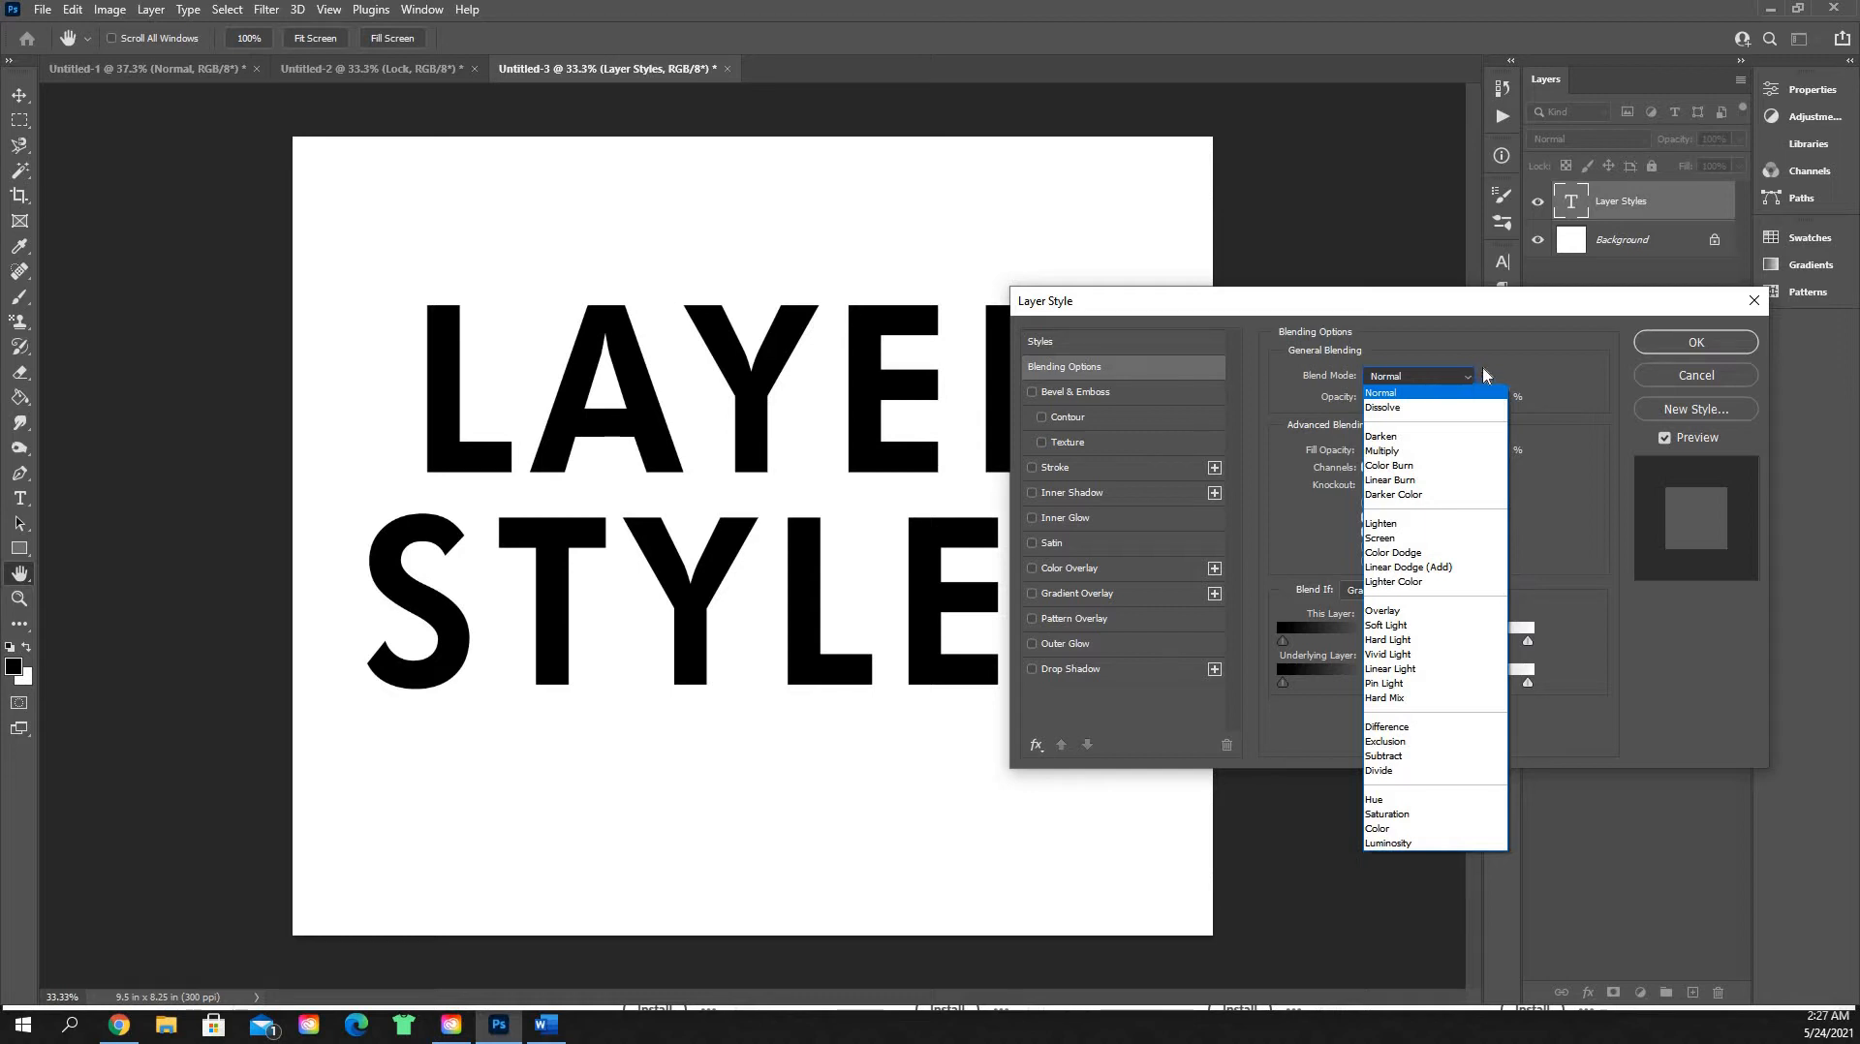
{"action": "left_click", "coordinate": [1545, 374]}
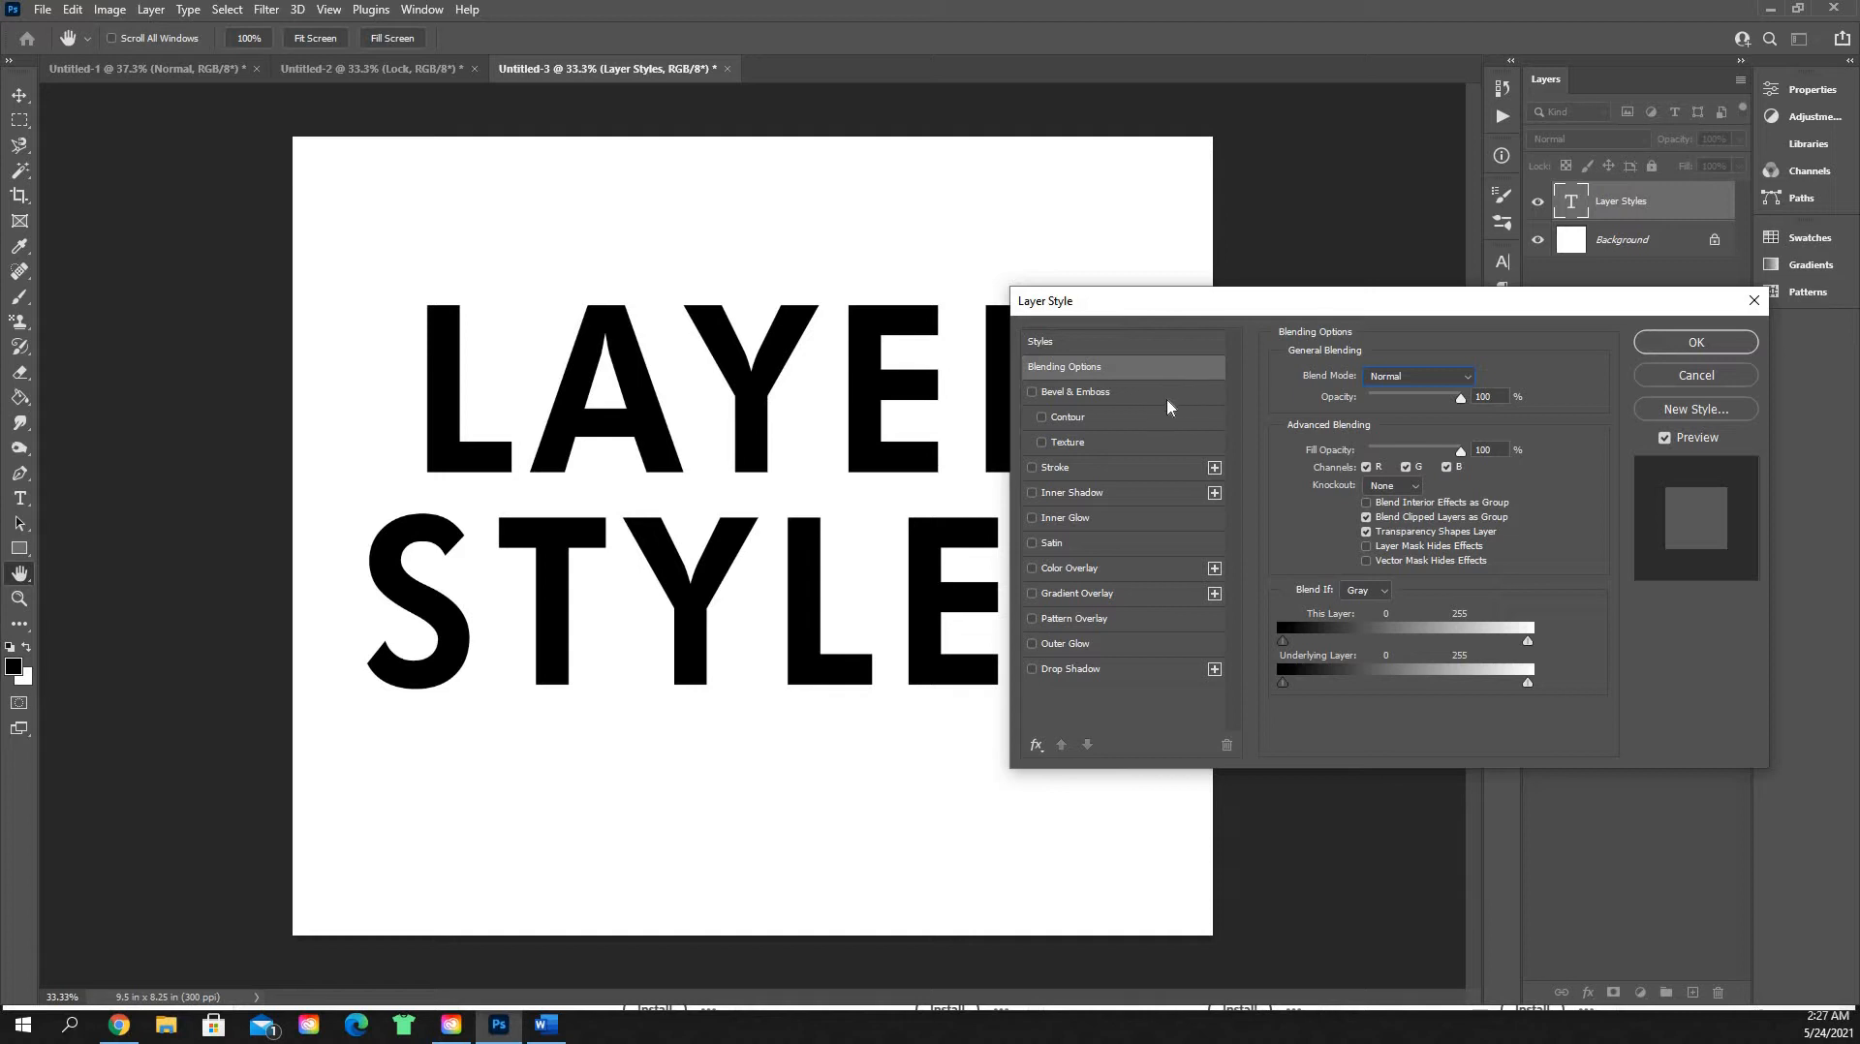
Step: Enable Bevel & Emboss on the text, try 100% highlight opacity, and set it back to 50%
{"action": "left_click", "coordinate": [1034, 393]}
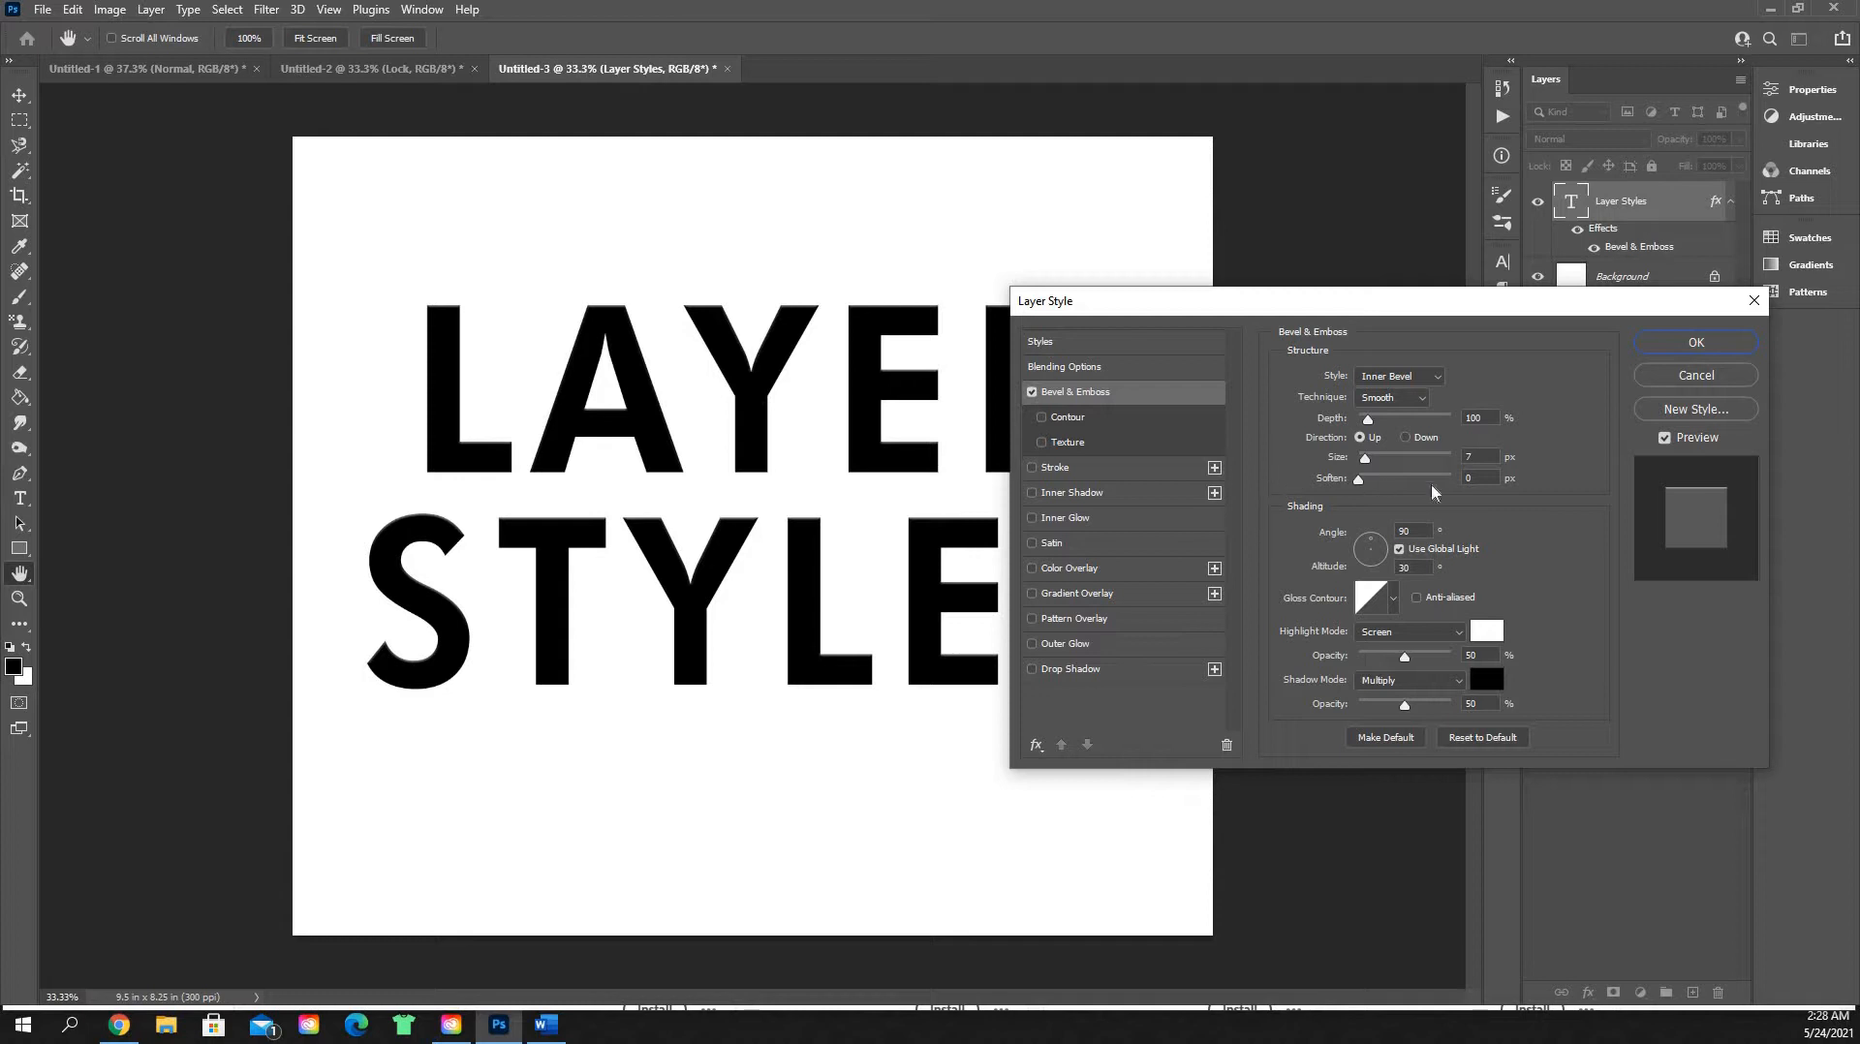
{"action": "left_click_drag", "start_coordinate": [1403, 662], "coordinate": [1489, 666]}
{"action": "left_click_drag", "start_coordinate": [1322, 677], "coordinate": [1489, 686]}
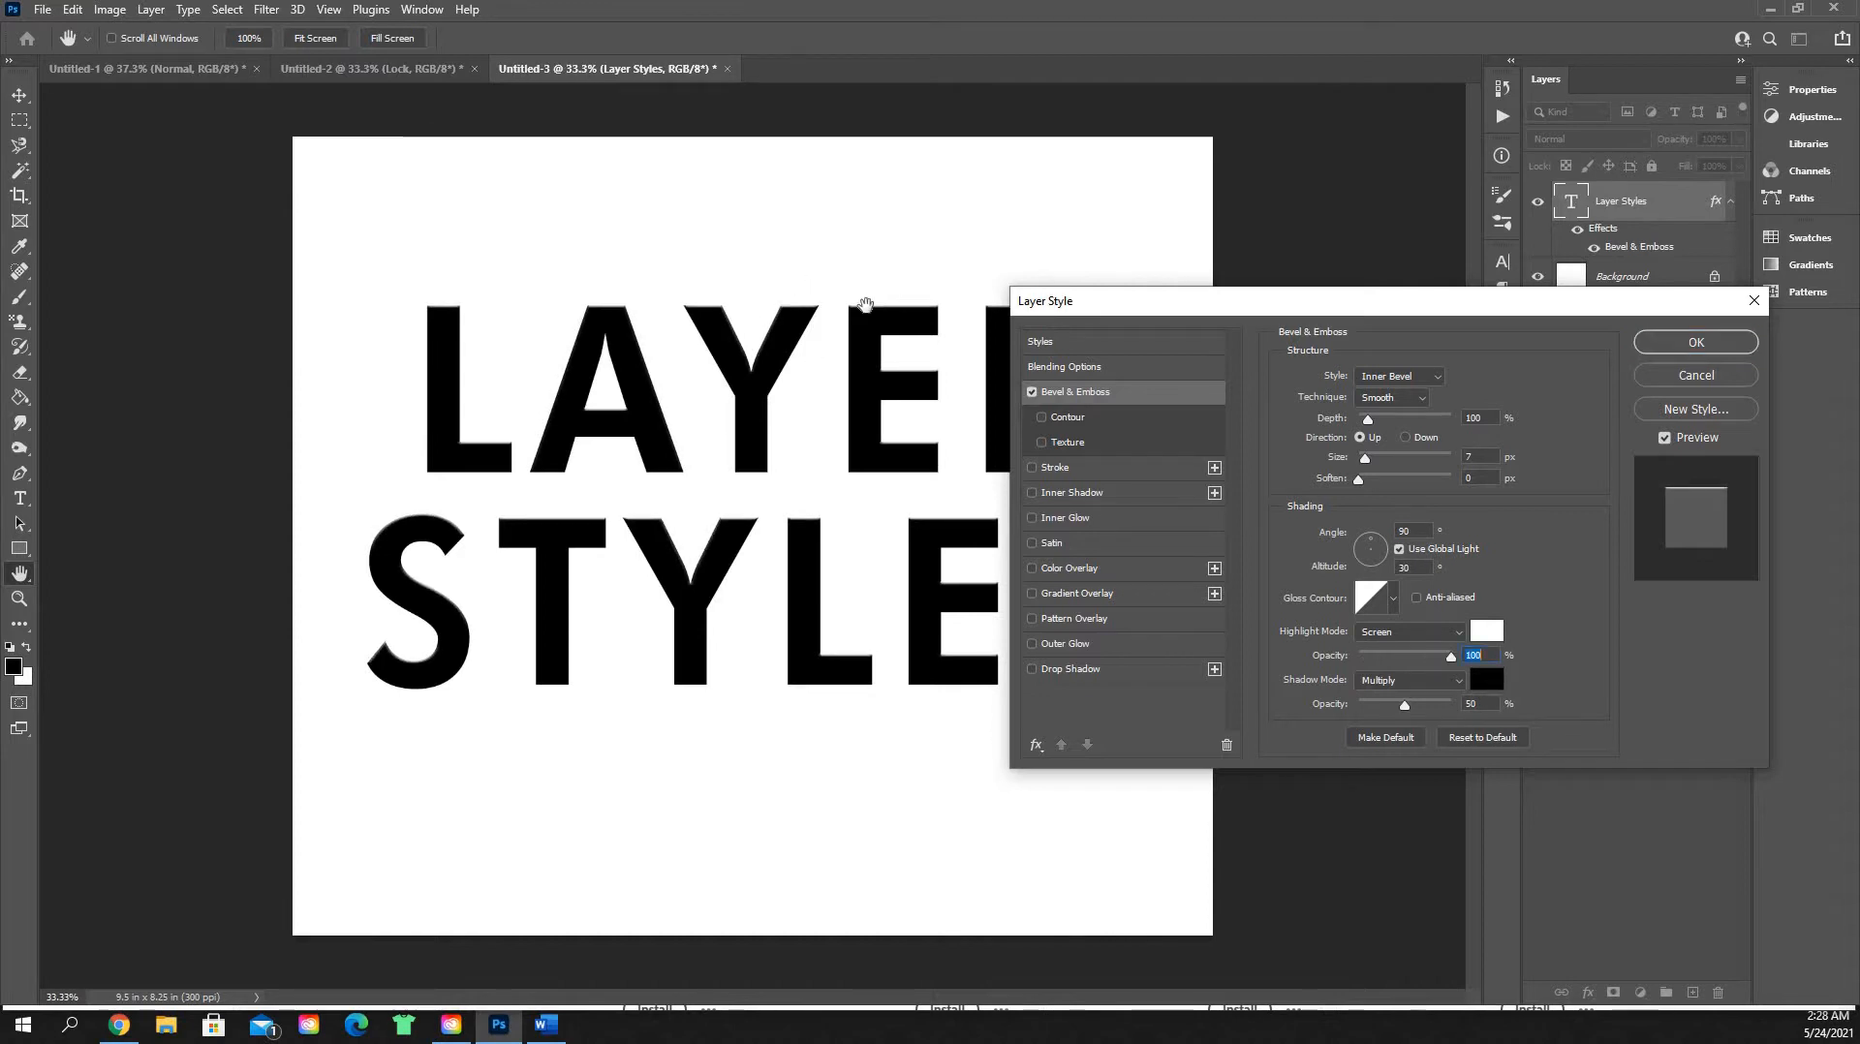
{"action": "left_click", "coordinate": [1404, 656]}
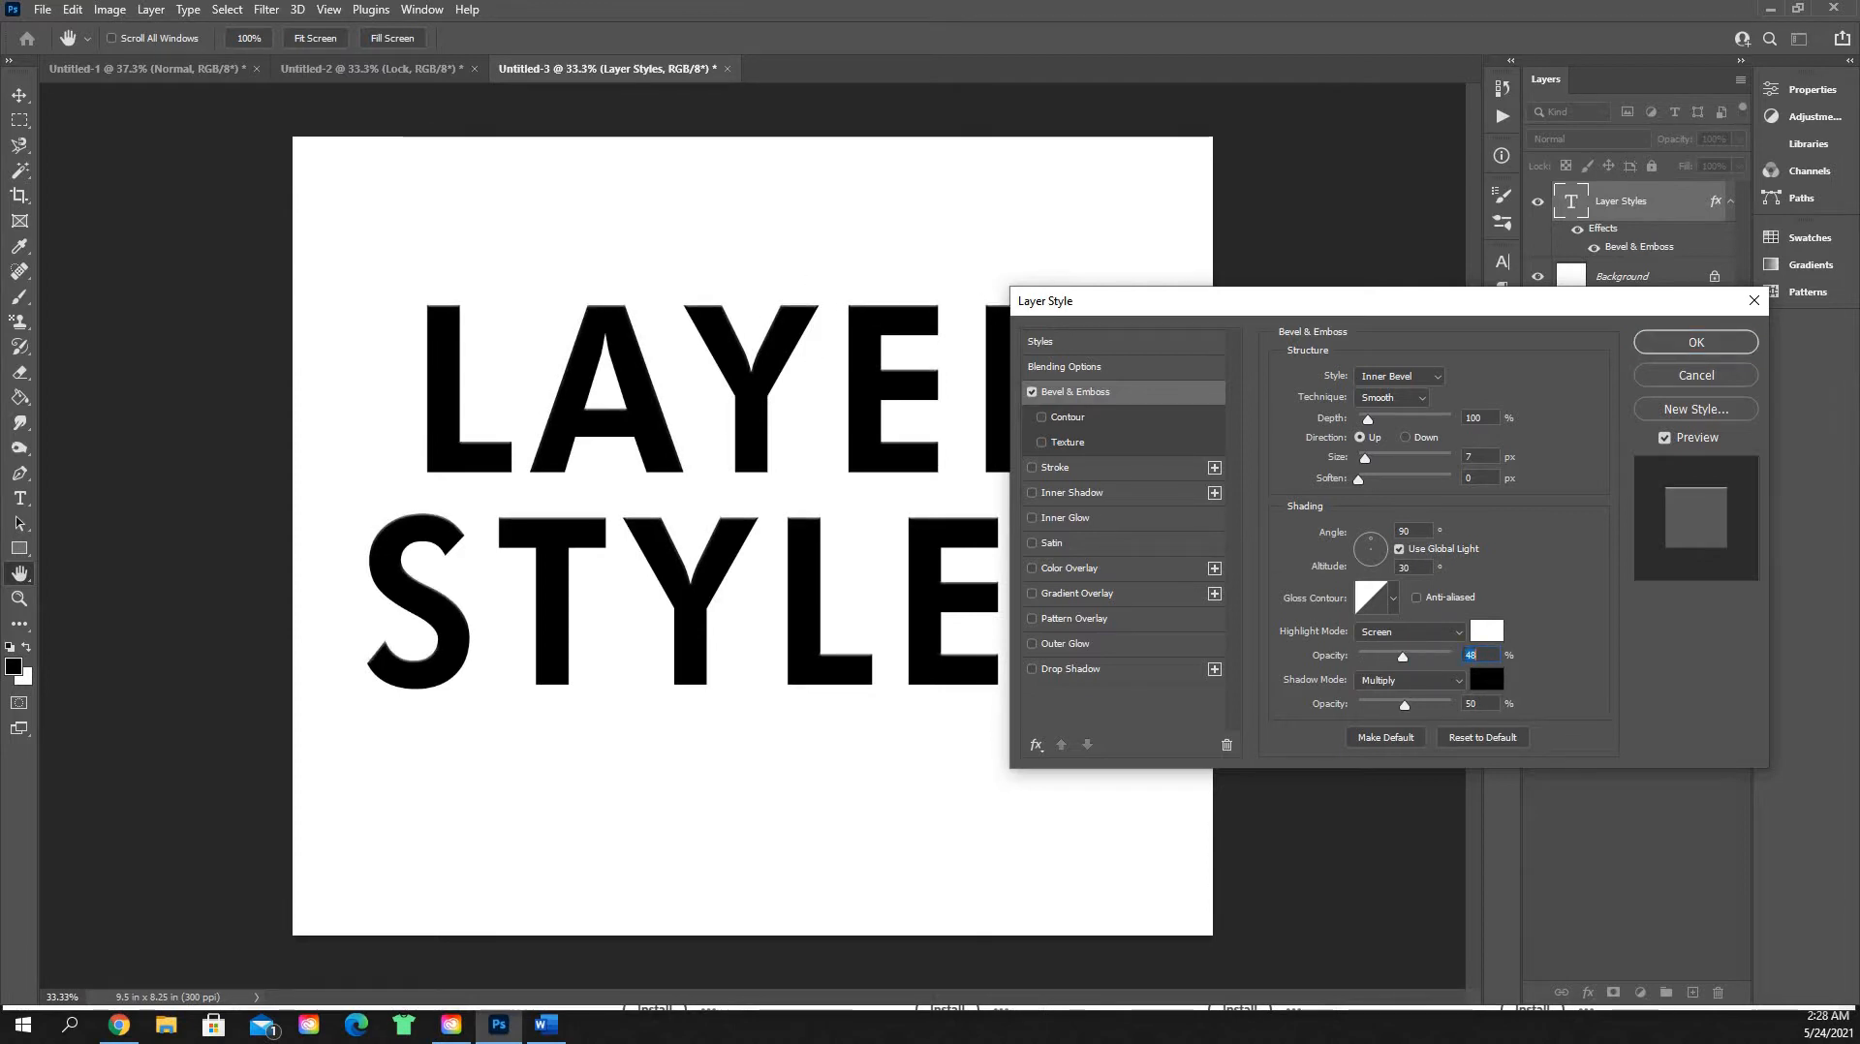
{"action": "type", "text": "50"}
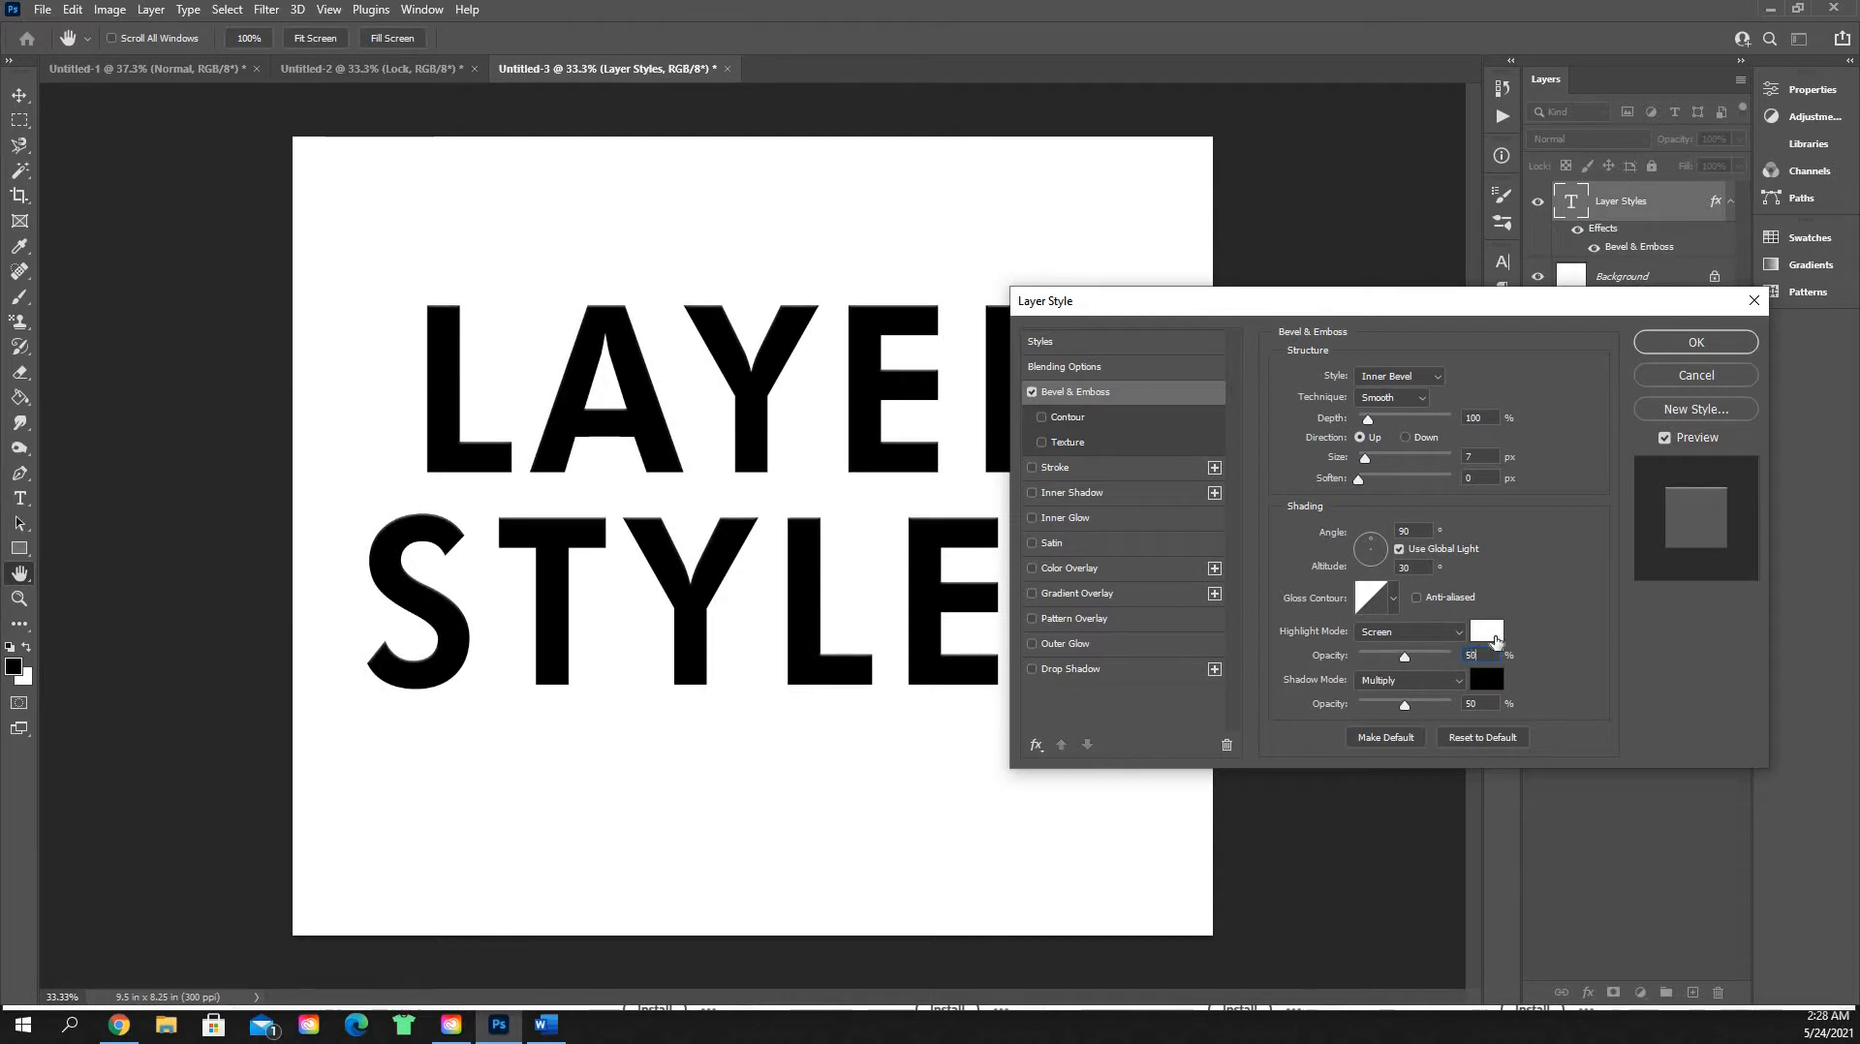
Step: Try the Outer Bevel and Inner Bevel styles on the text, and set the bevel style to Emboss
{"action": "left_click", "coordinate": [1441, 378]}
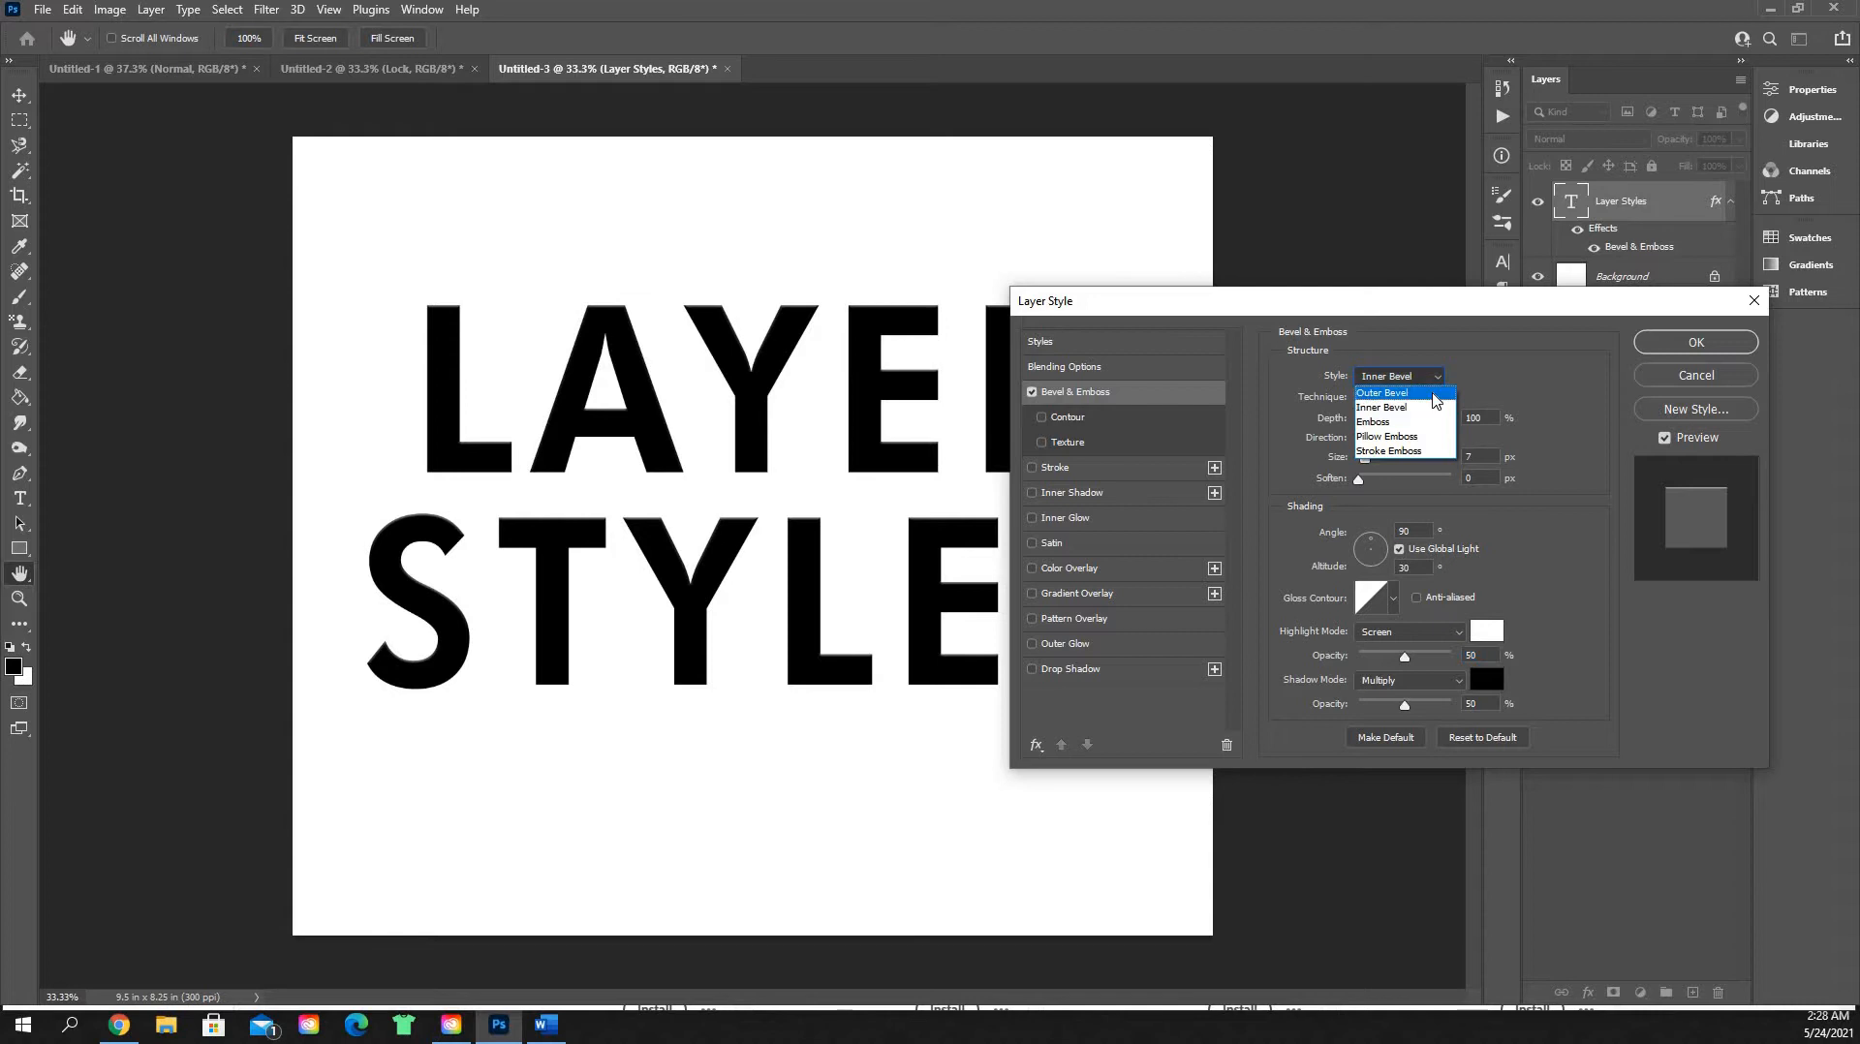
{"action": "left_click", "coordinate": [1436, 395]}
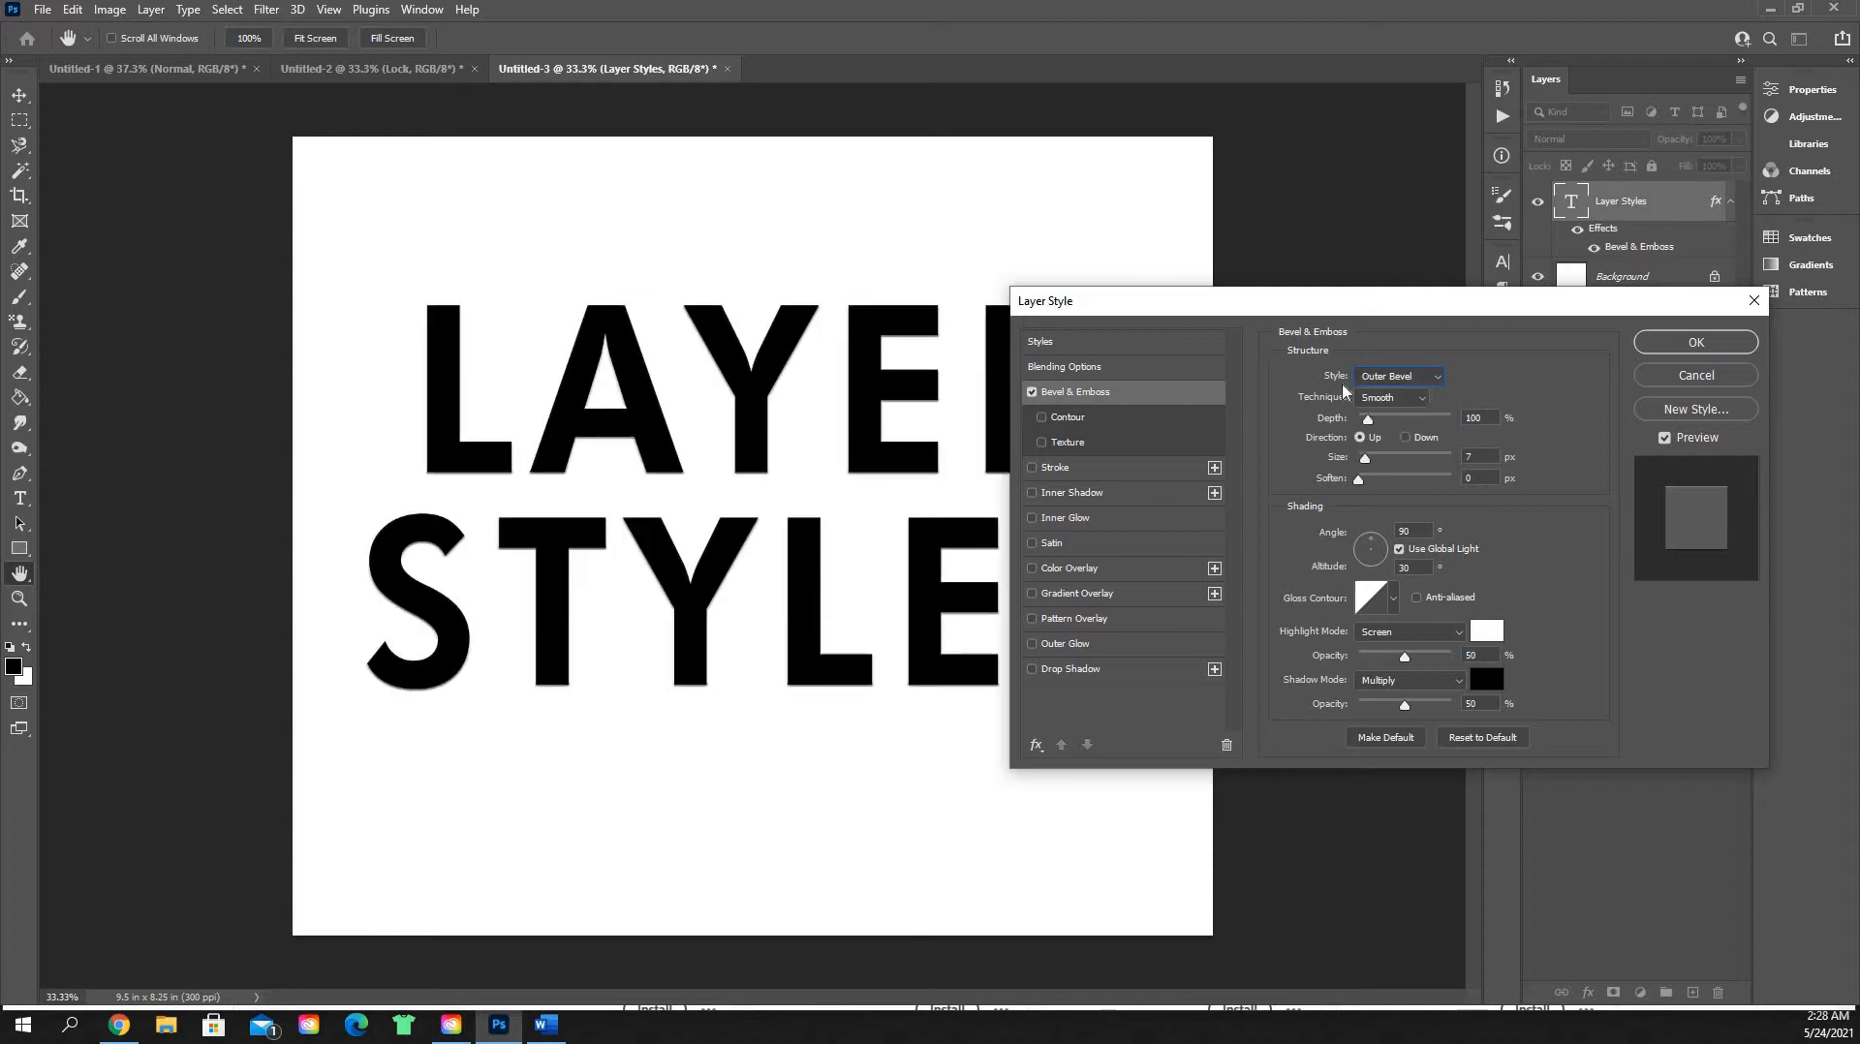
{"action": "left_click", "coordinate": [1438, 379]}
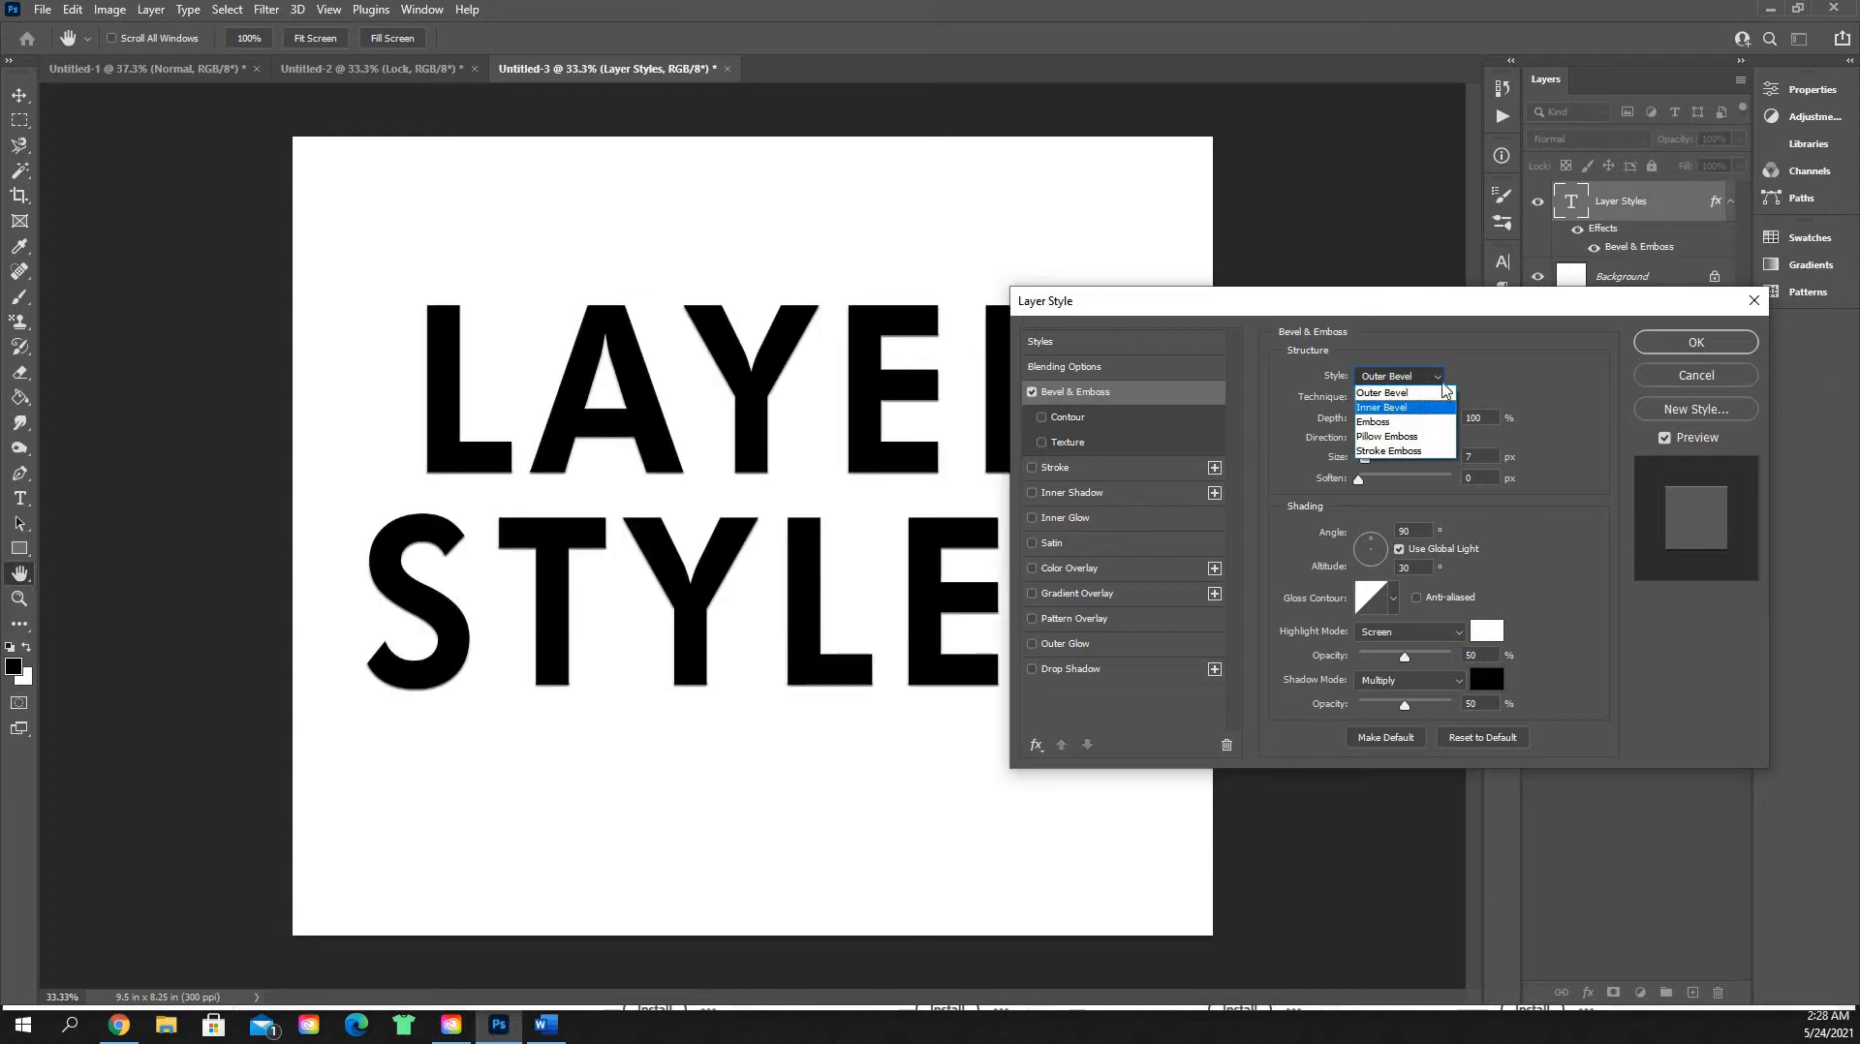
{"action": "left_click", "coordinate": [1440, 407]}
{"action": "left_click", "coordinate": [1441, 380]}
{"action": "left_click", "coordinate": [1441, 423]}
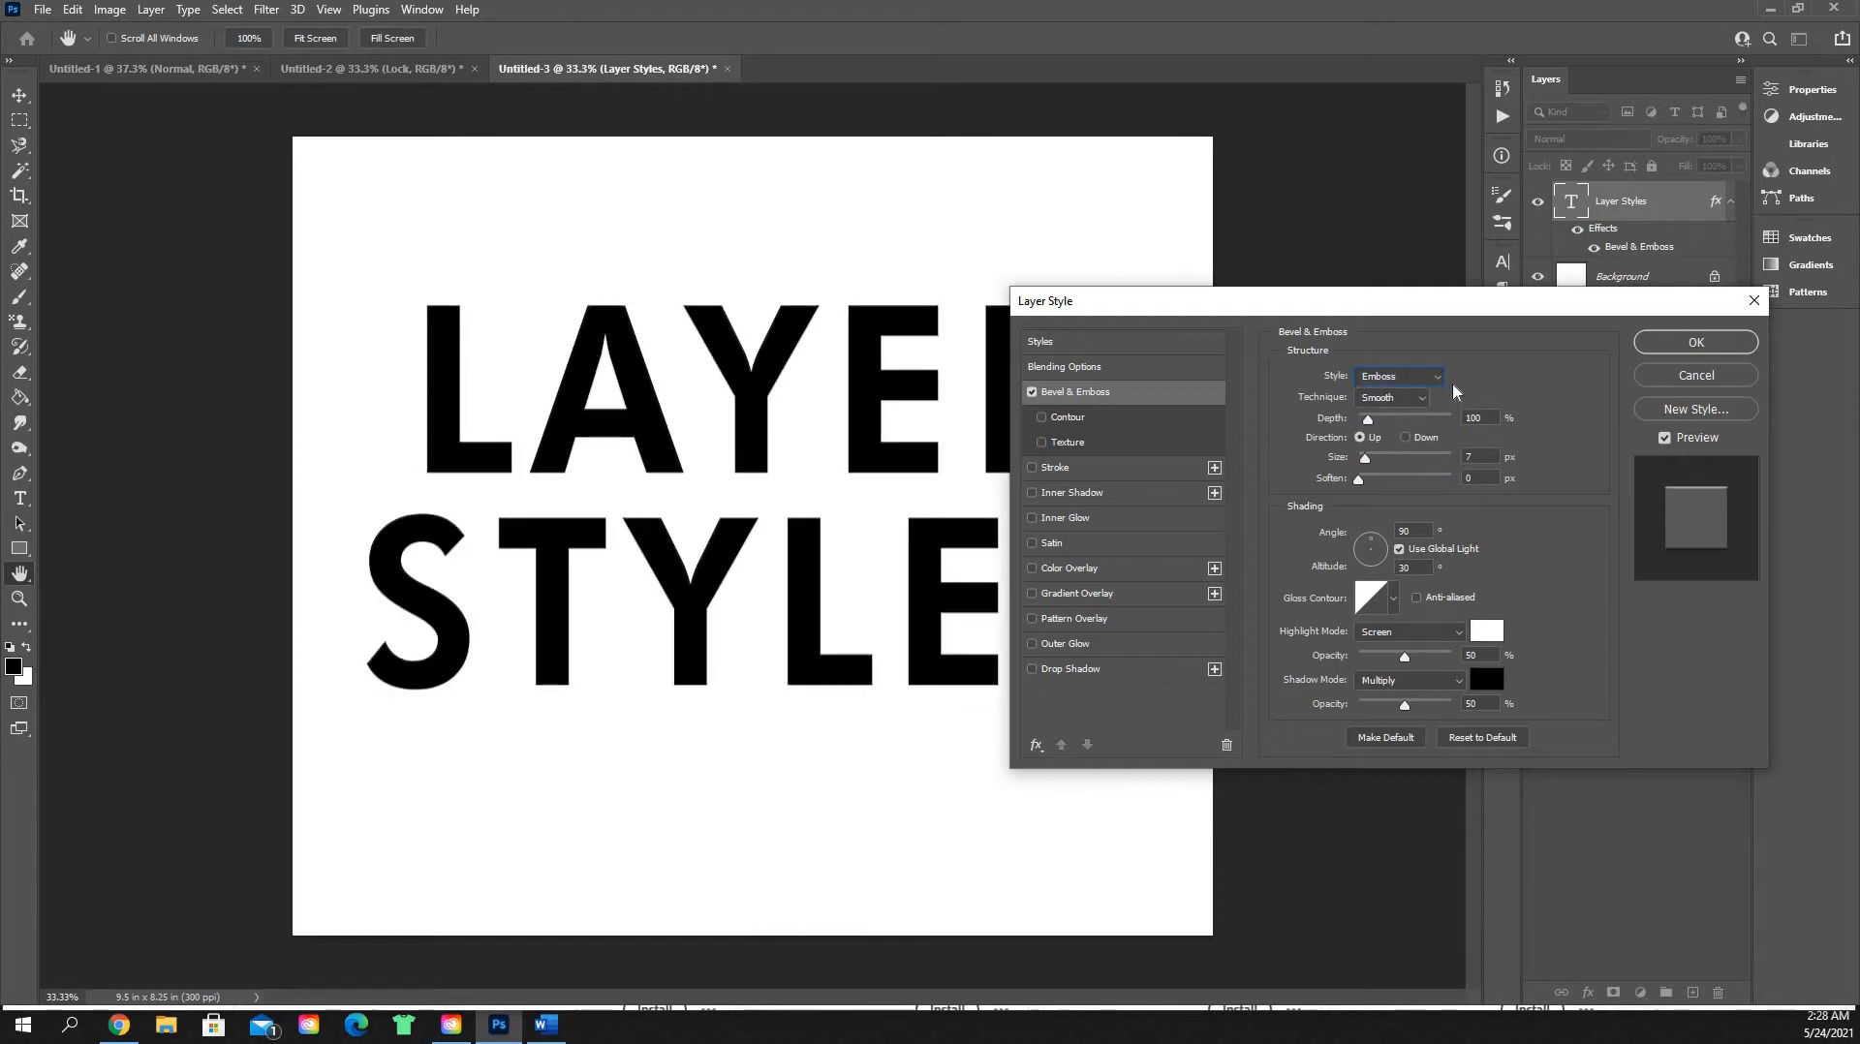
Step: Try the Outer Bevel style with its depth raised to 480%, and set the bevel style to Inner Bevel
{"action": "left_click", "coordinate": [1438, 378]}
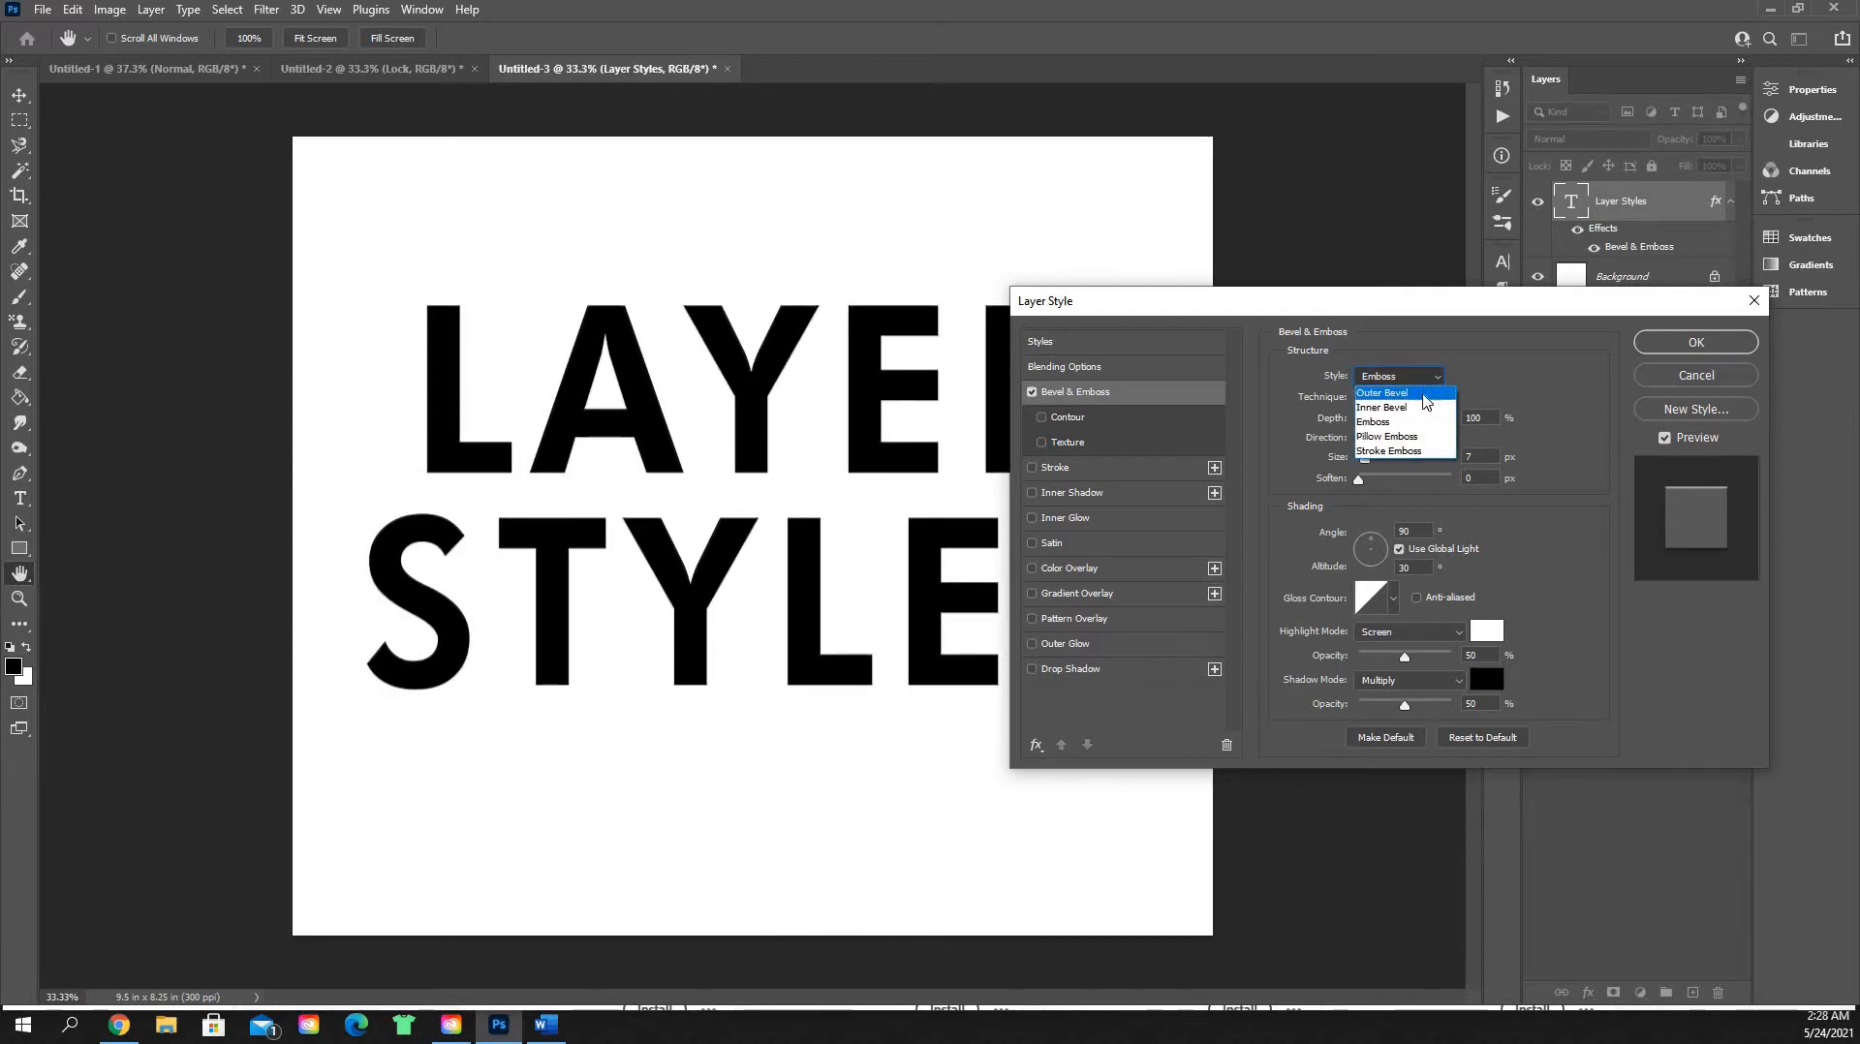
{"action": "left_click", "coordinate": [1426, 394]}
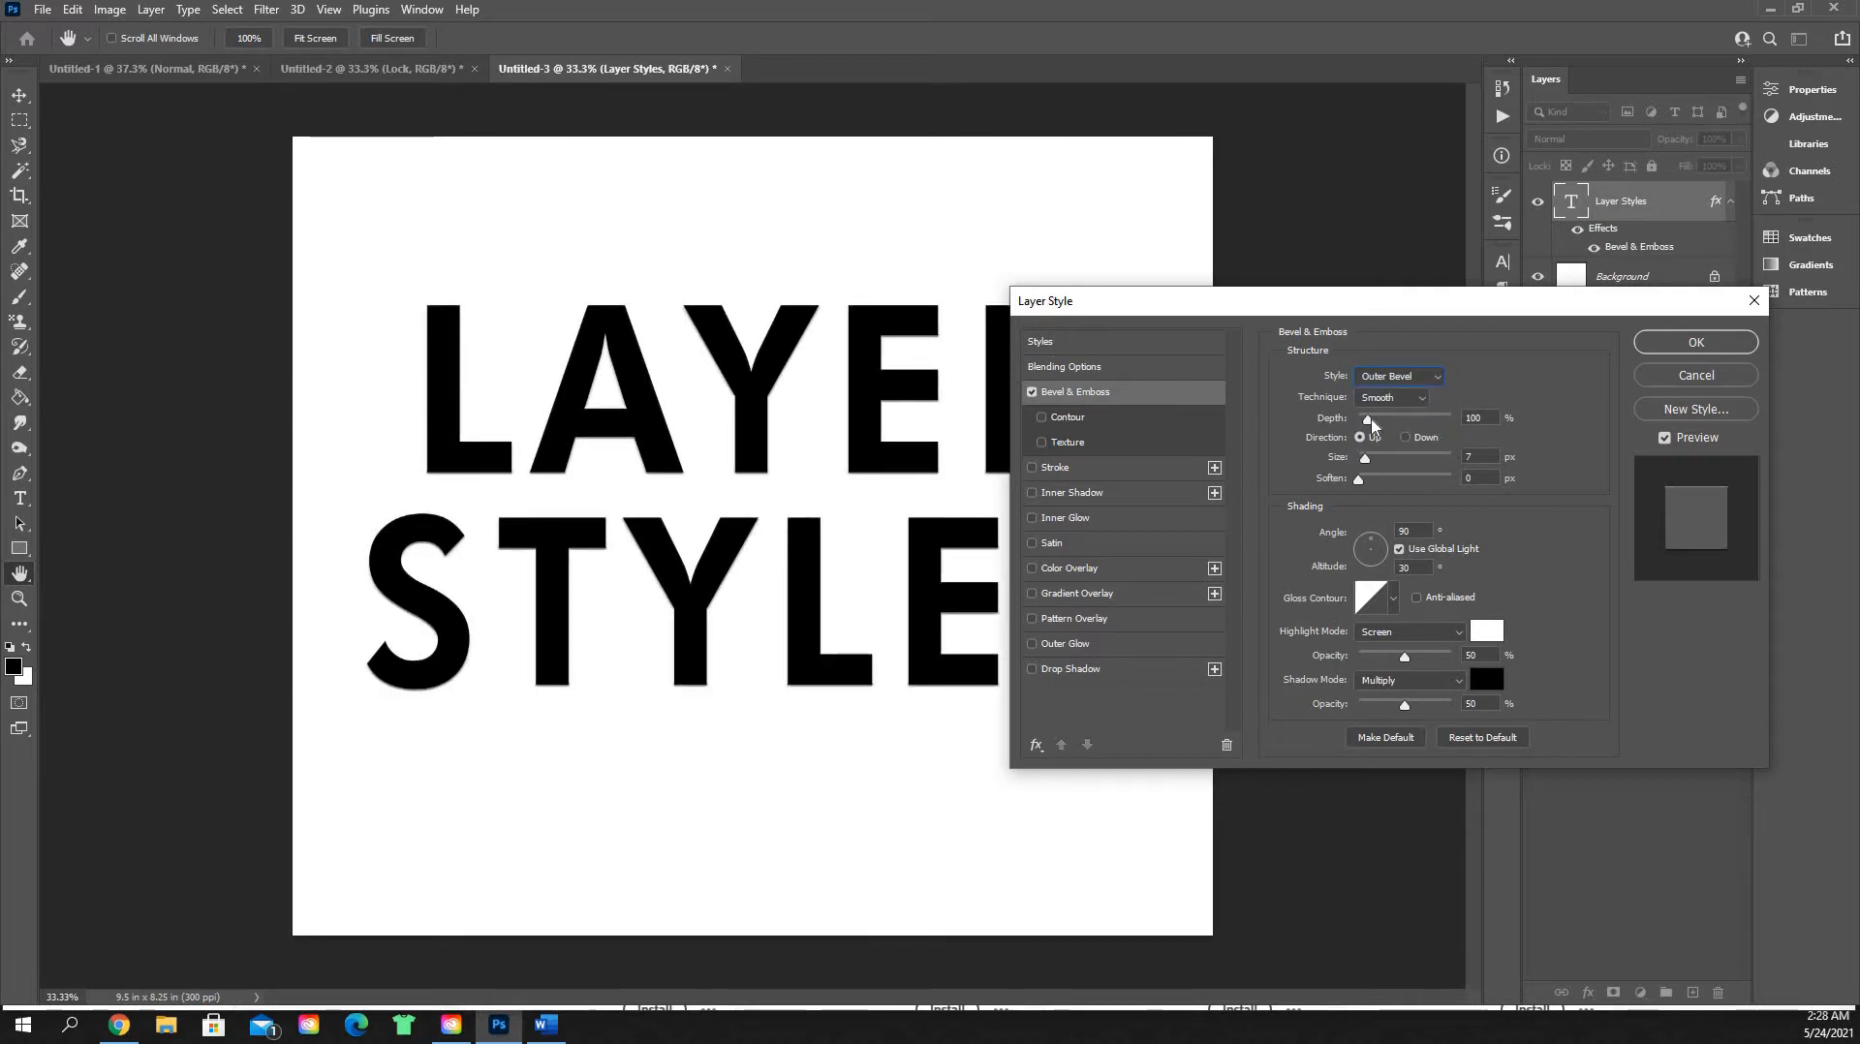
{"action": "left_click_drag", "start_coordinate": [1372, 423], "coordinate": [1405, 433]}
{"action": "left_click", "coordinate": [1438, 378]}
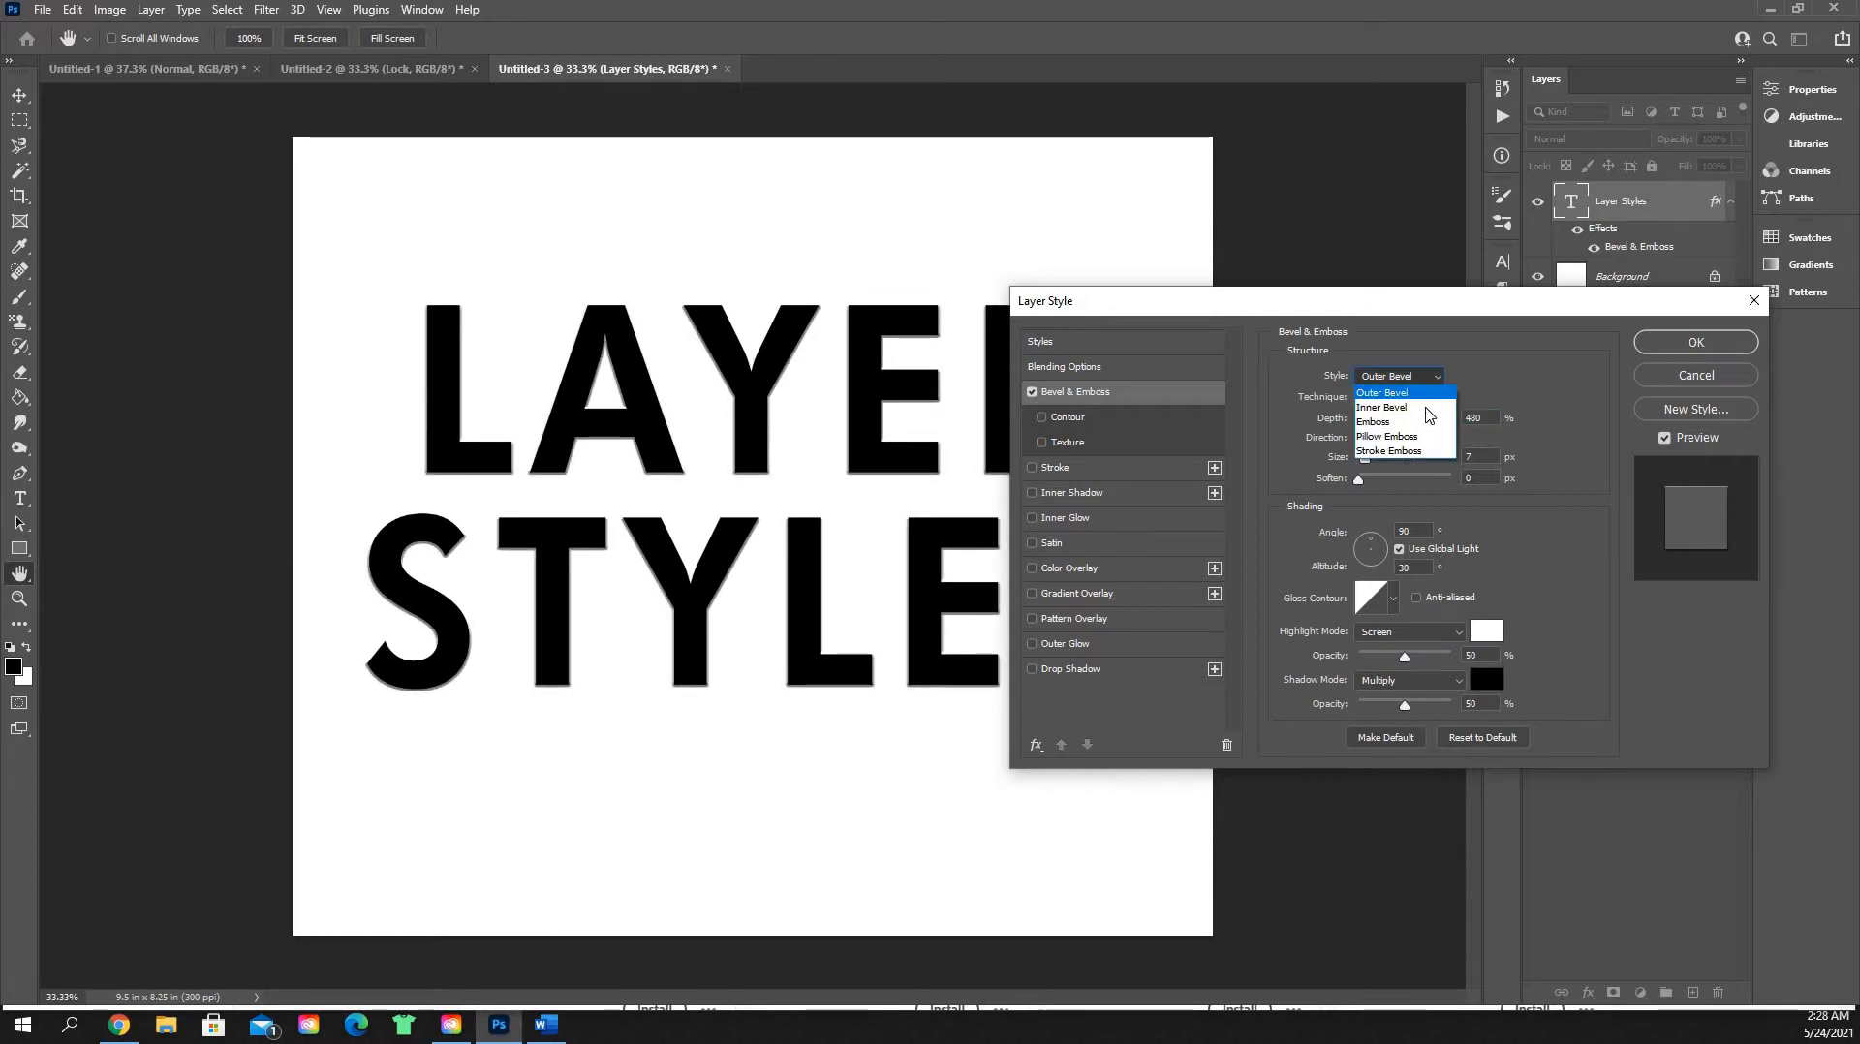
{"action": "left_click", "coordinate": [1426, 408]}
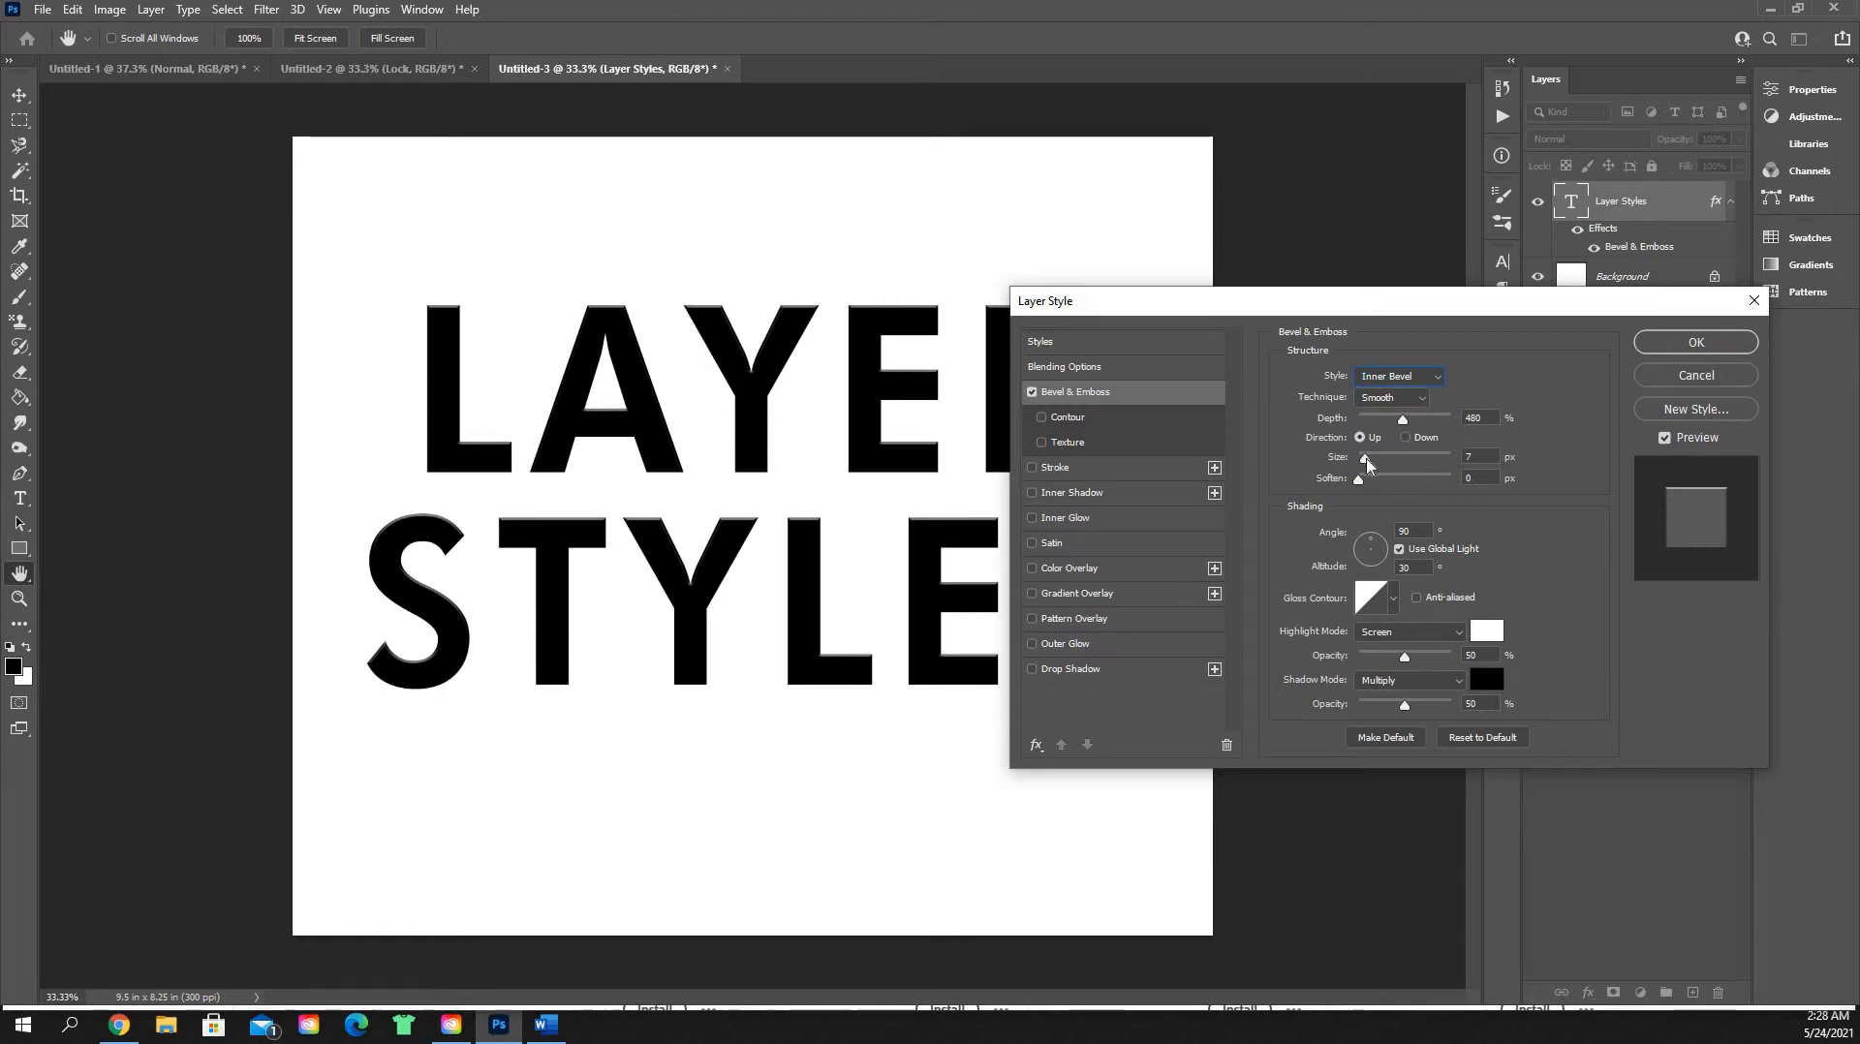
Step: Try a 40 px bevel size, and set the size to about 16 px with 4 px of softening
{"action": "left_click_drag", "start_coordinate": [1368, 466], "coordinate": [1392, 482]}
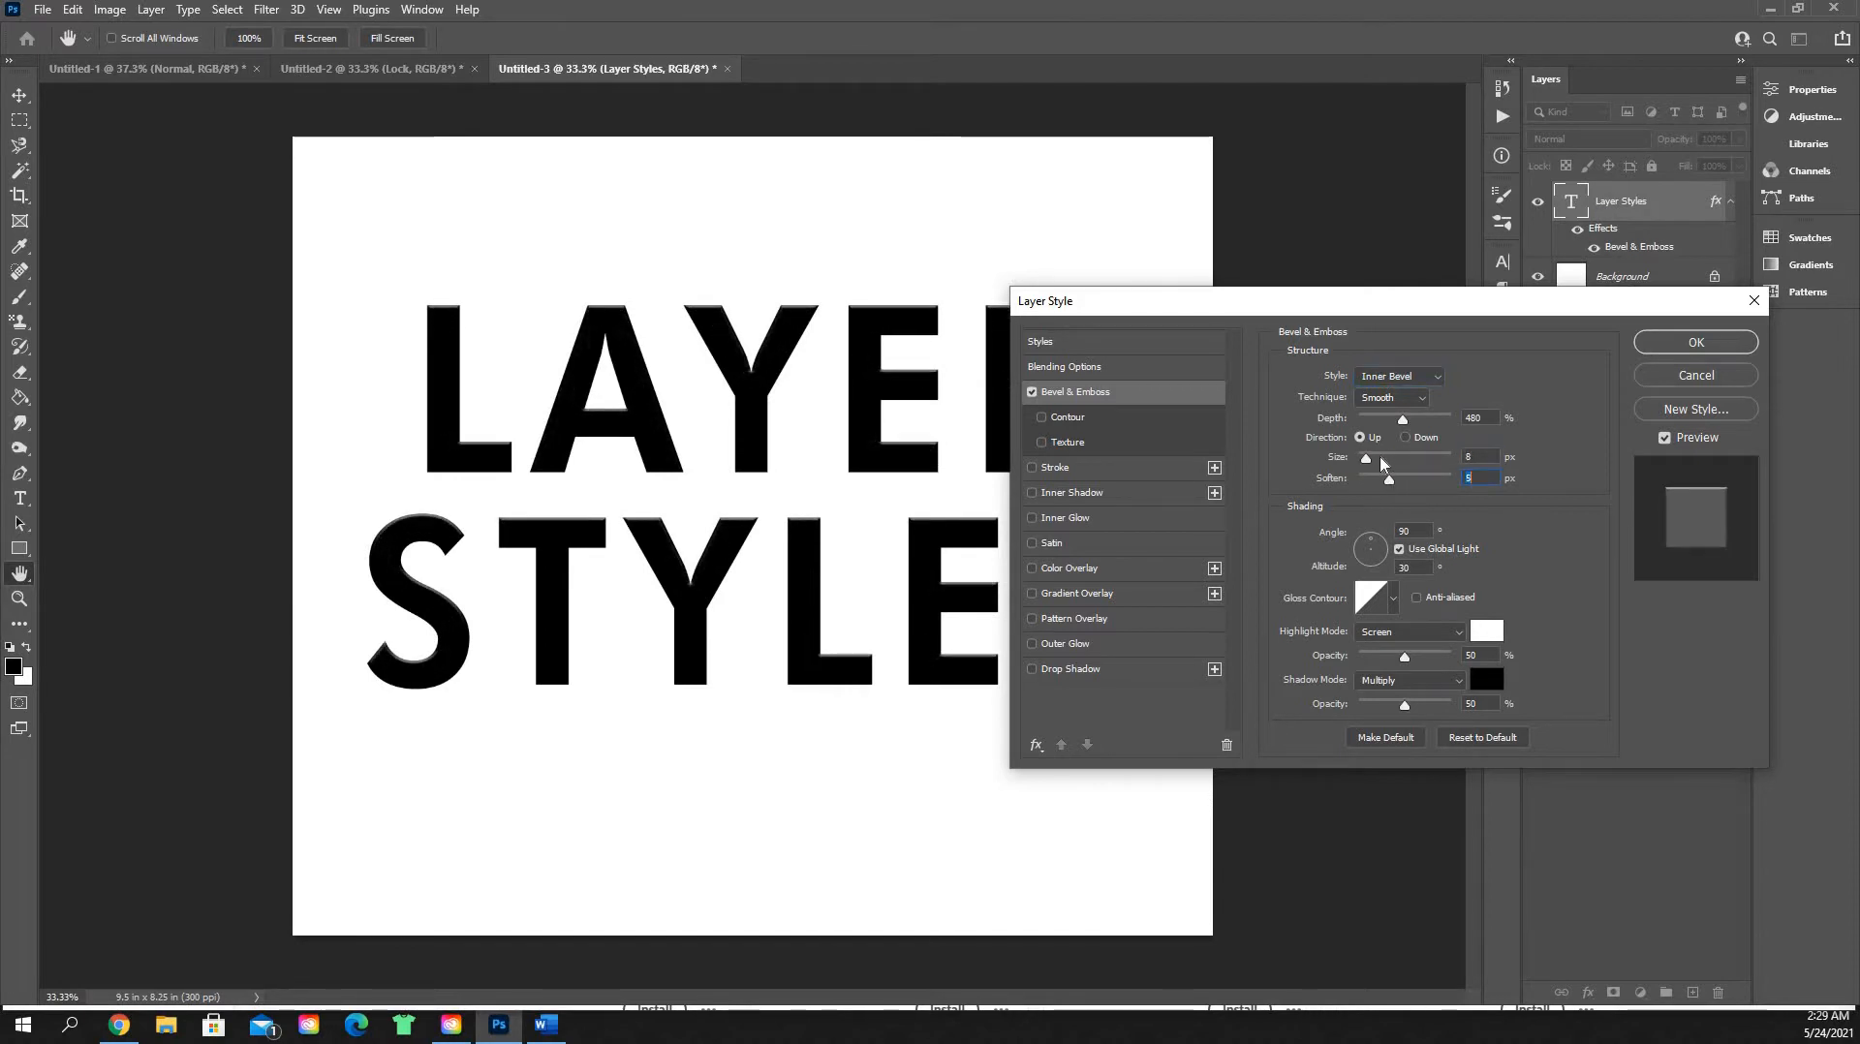
{"action": "left_click", "coordinate": [1381, 458]}
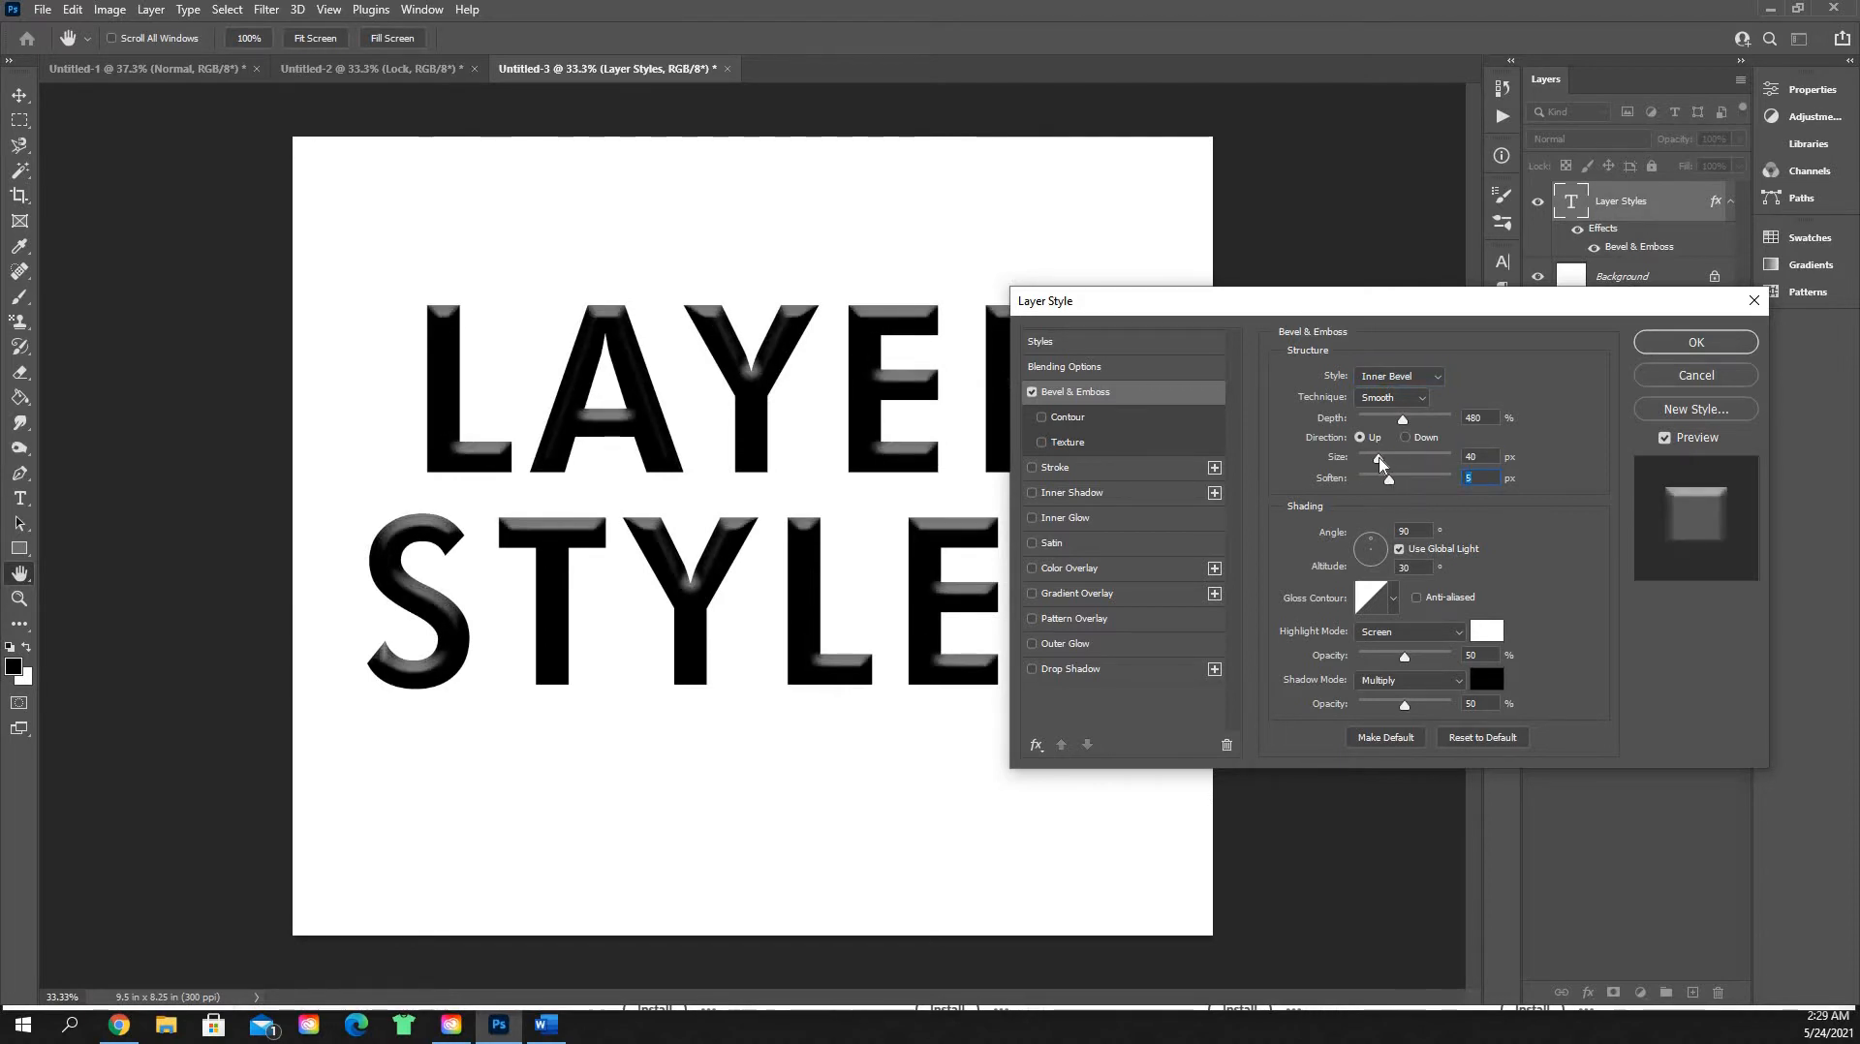
{"action": "left_click_drag", "start_coordinate": [1382, 462], "coordinate": [1380, 483]}
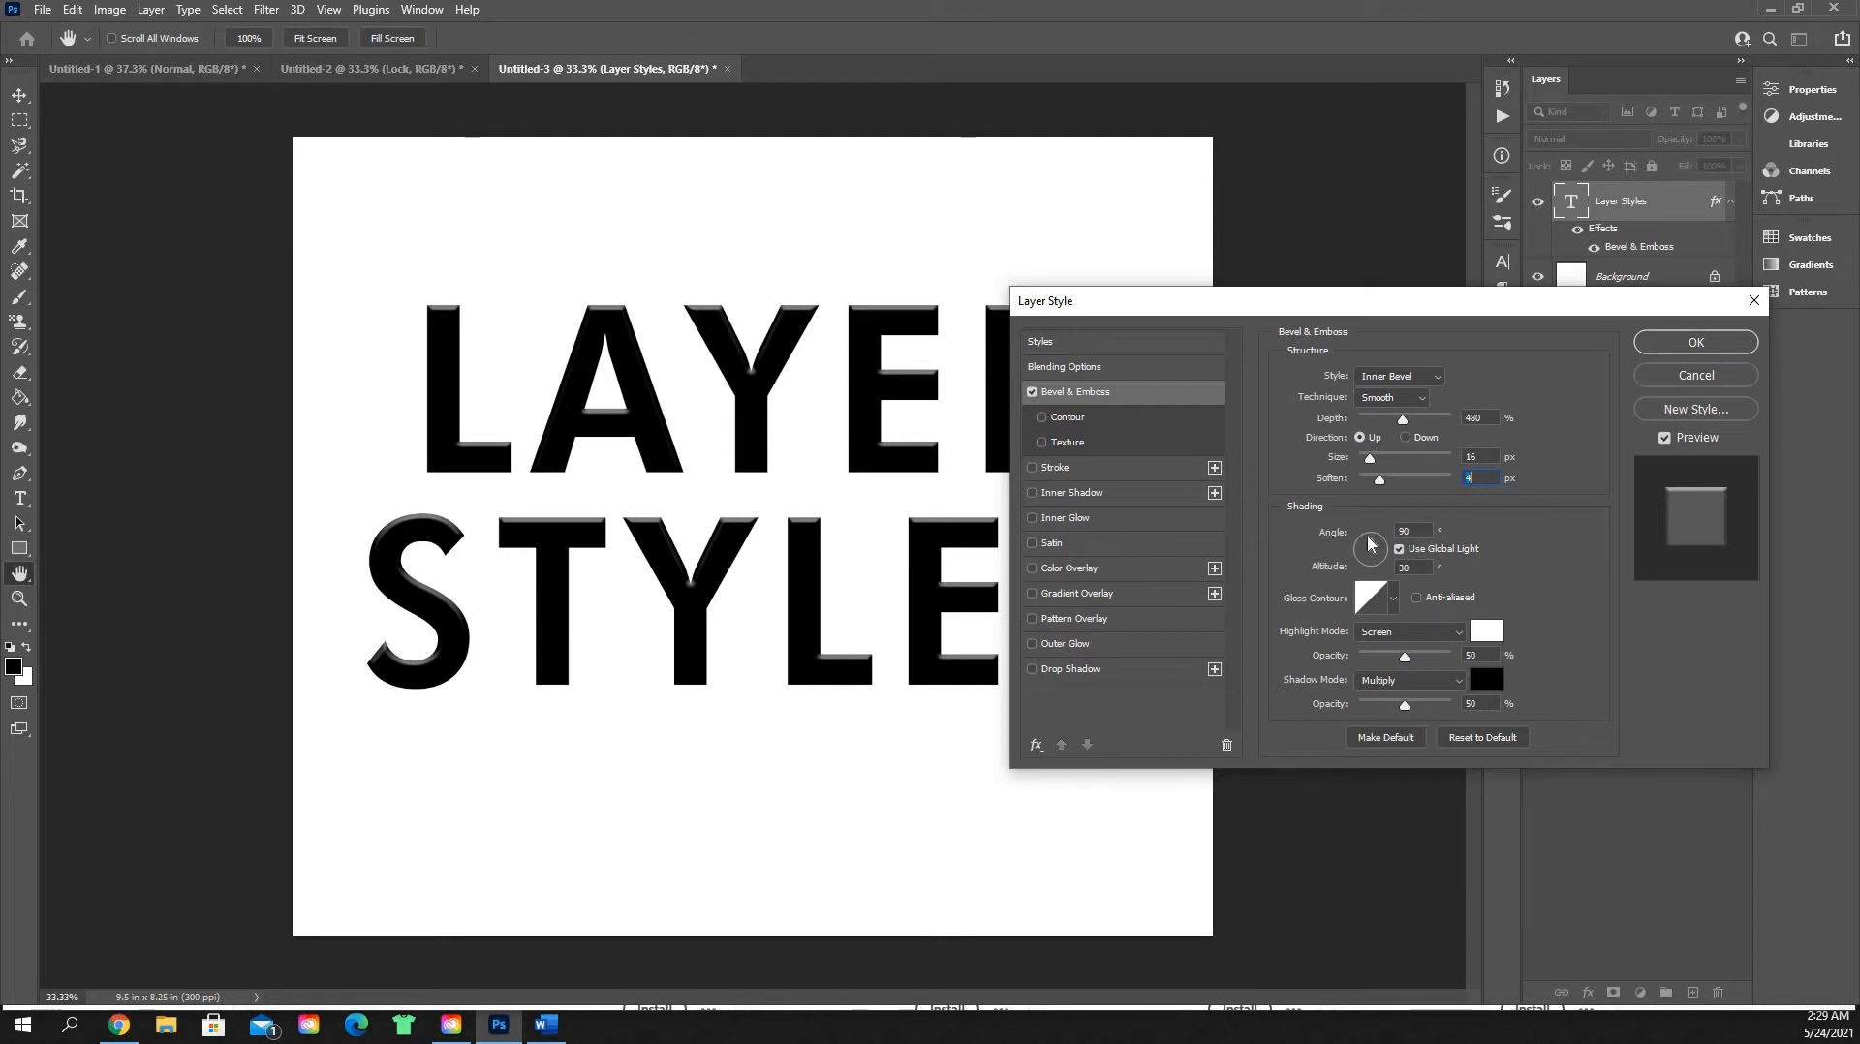
Step: Set the bevel's light angle to 120°
{"action": "key", "text": "Tab"}
{"action": "type", "text": "1"}
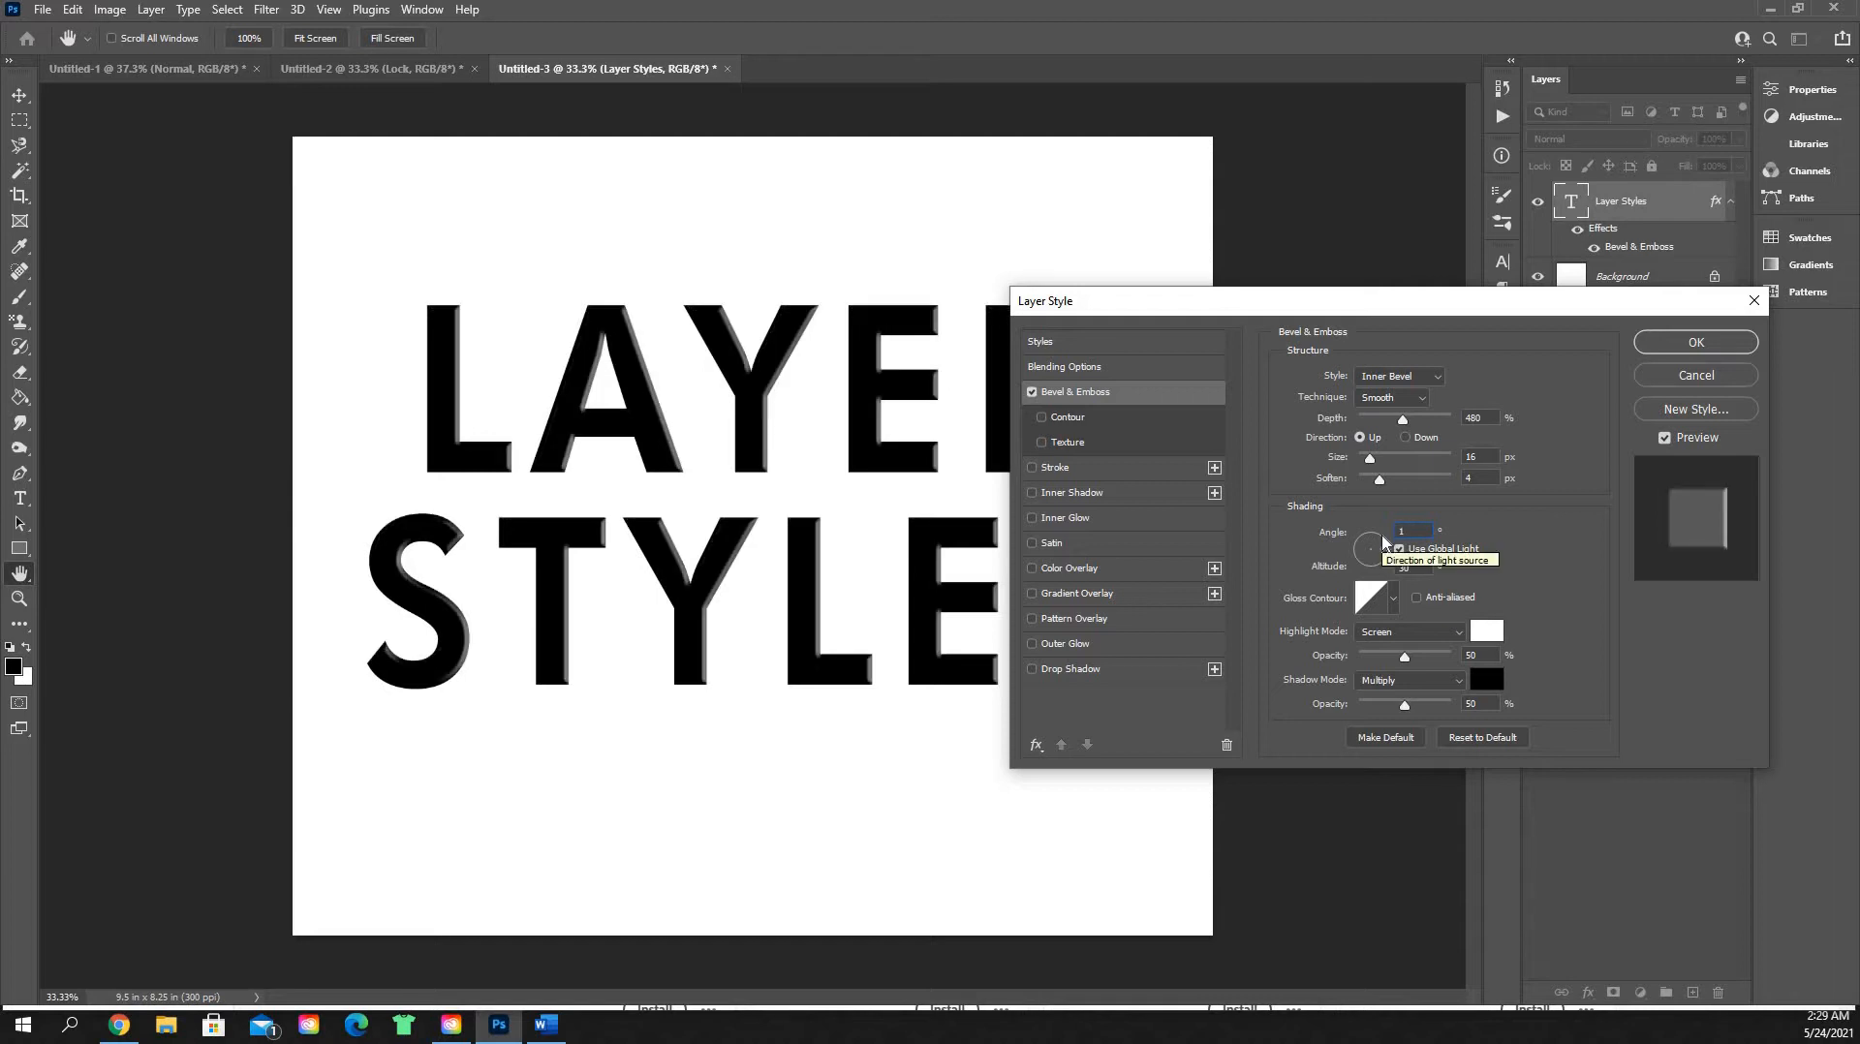
{"action": "type", "text": "20"}
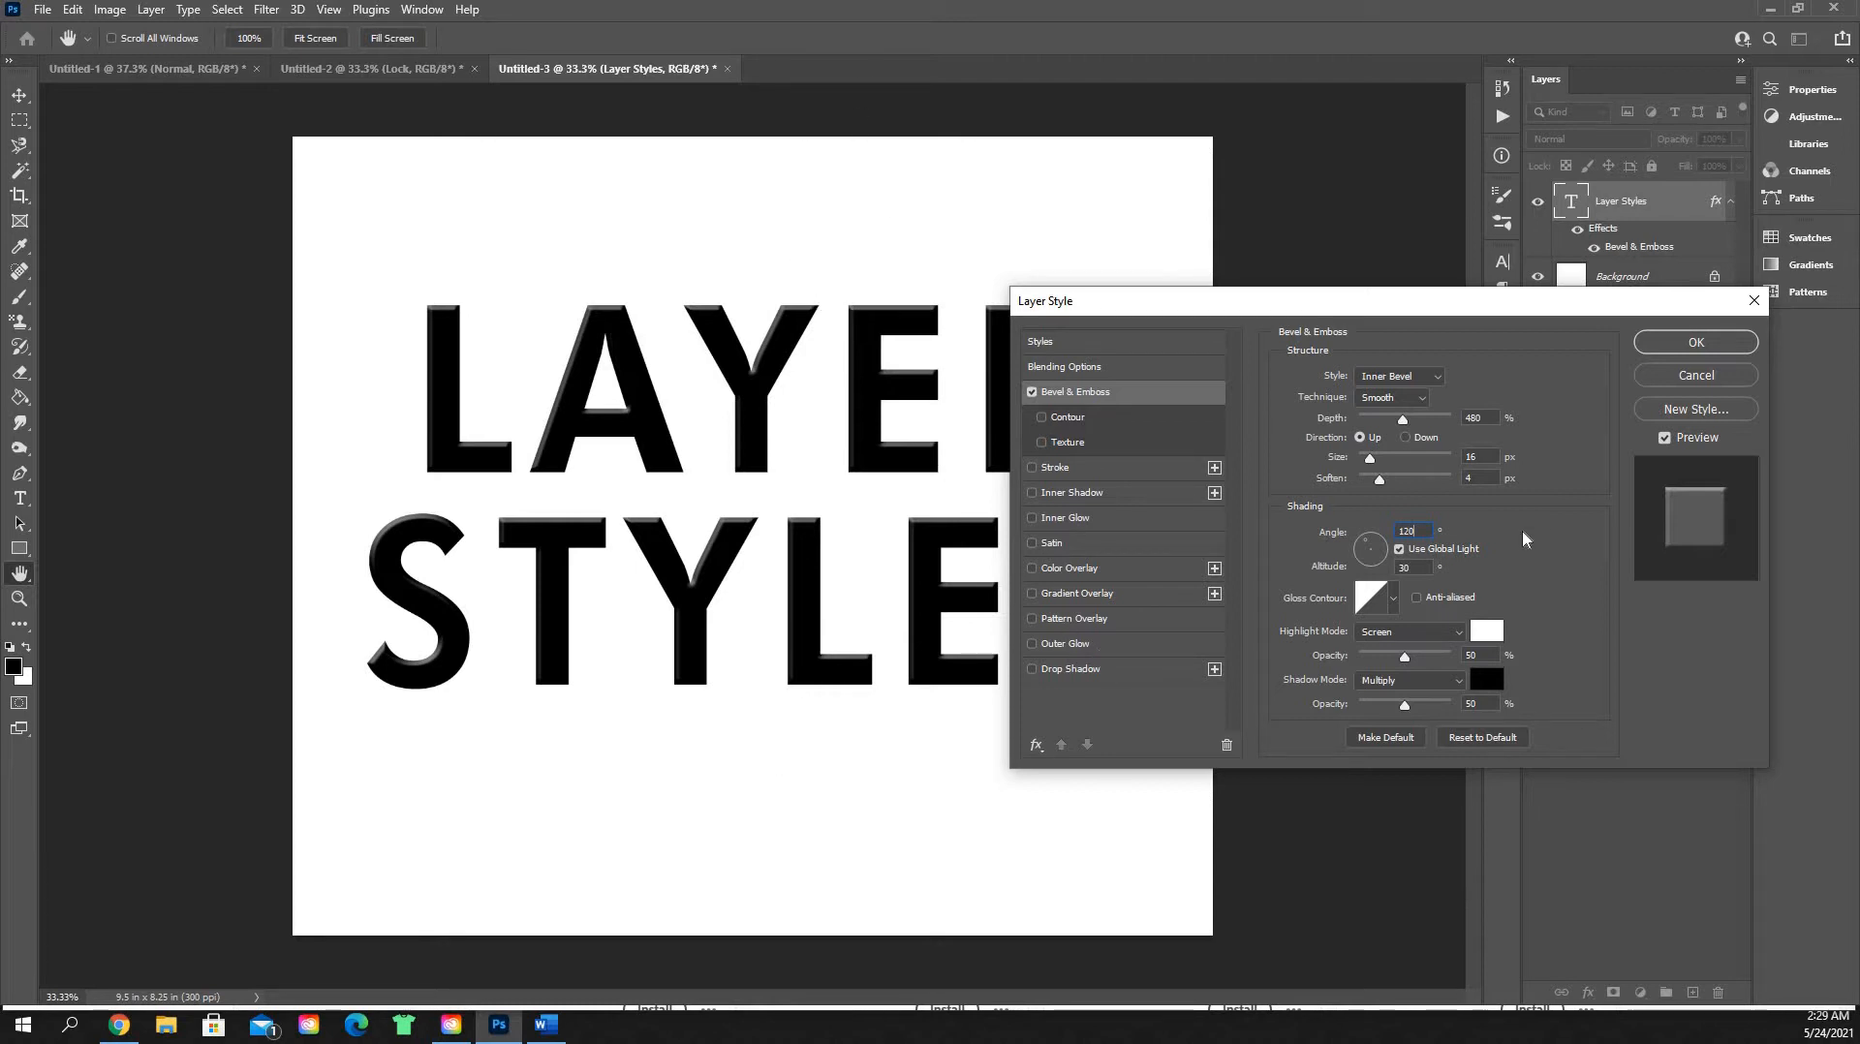
Step: Try several gloss contours and restore the linear one, and review the highlight blend modes, keeping Screen
{"action": "left_click", "coordinate": [1395, 601]}
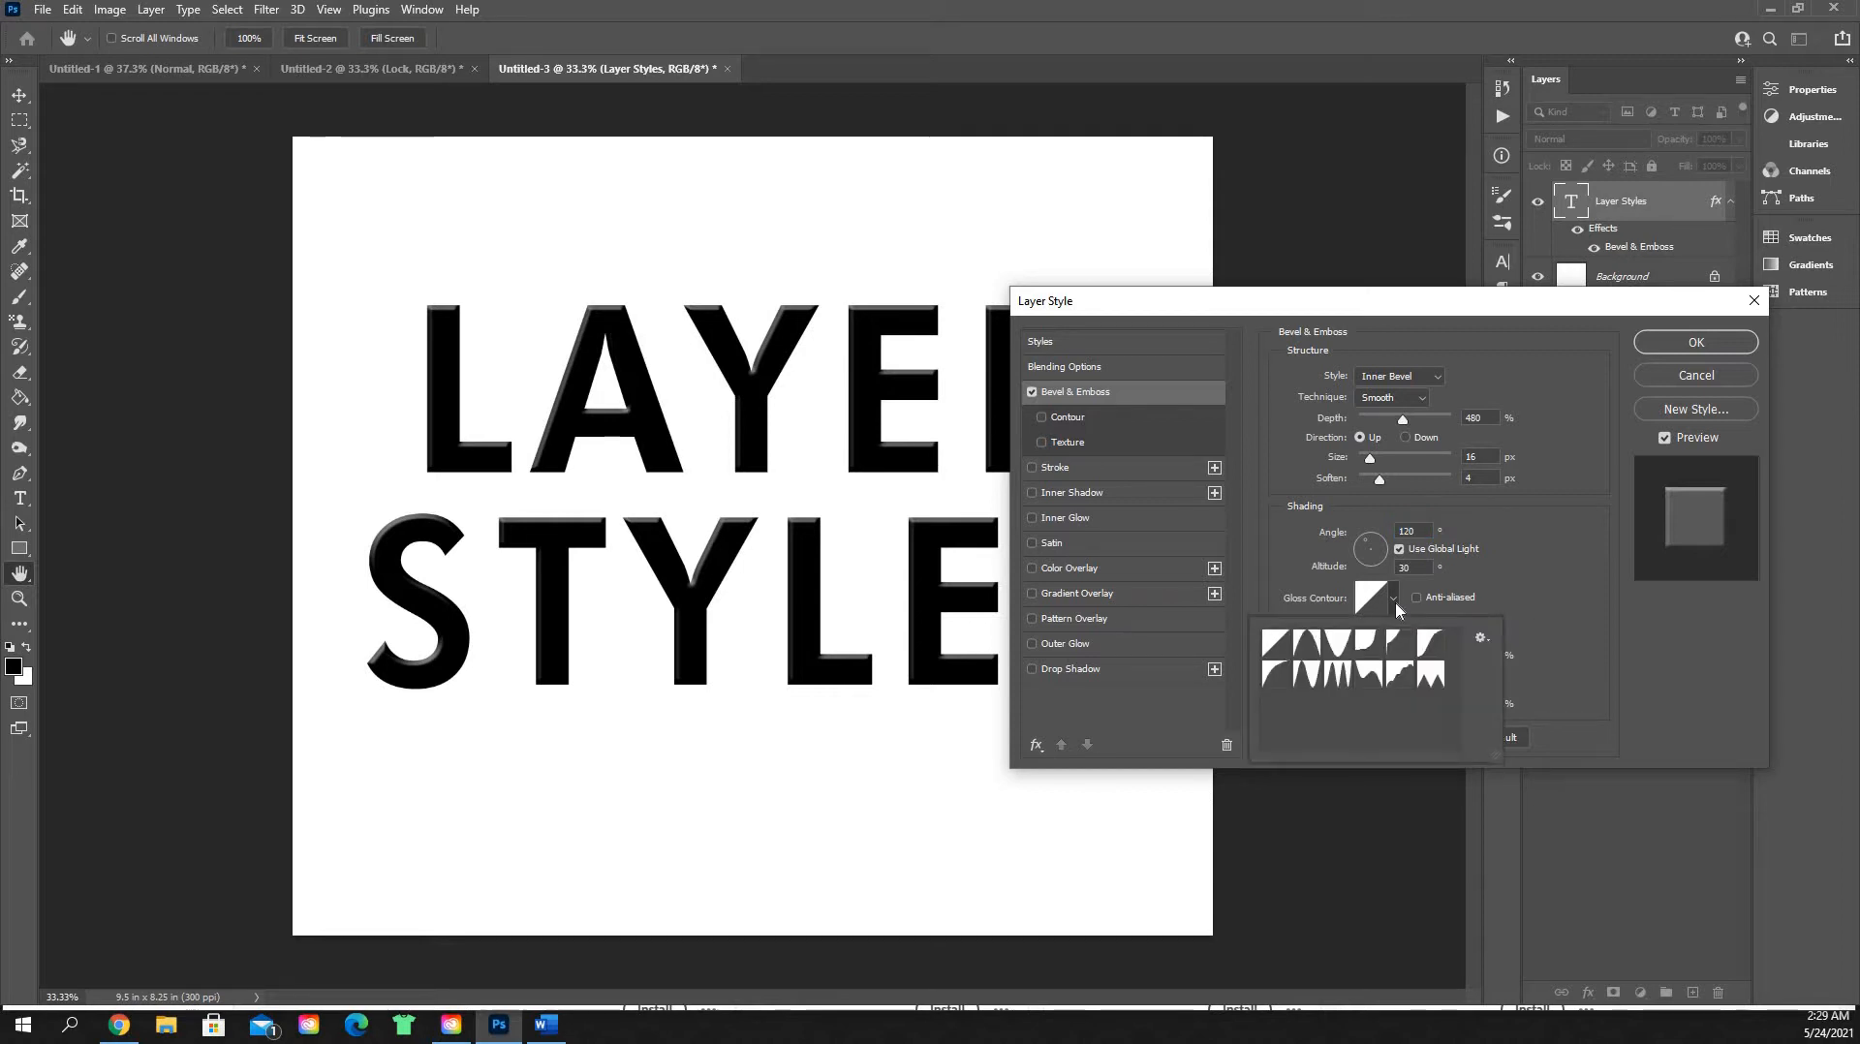
{"action": "left_click", "coordinate": [1310, 647]}
{"action": "left_click", "coordinate": [1337, 647]}
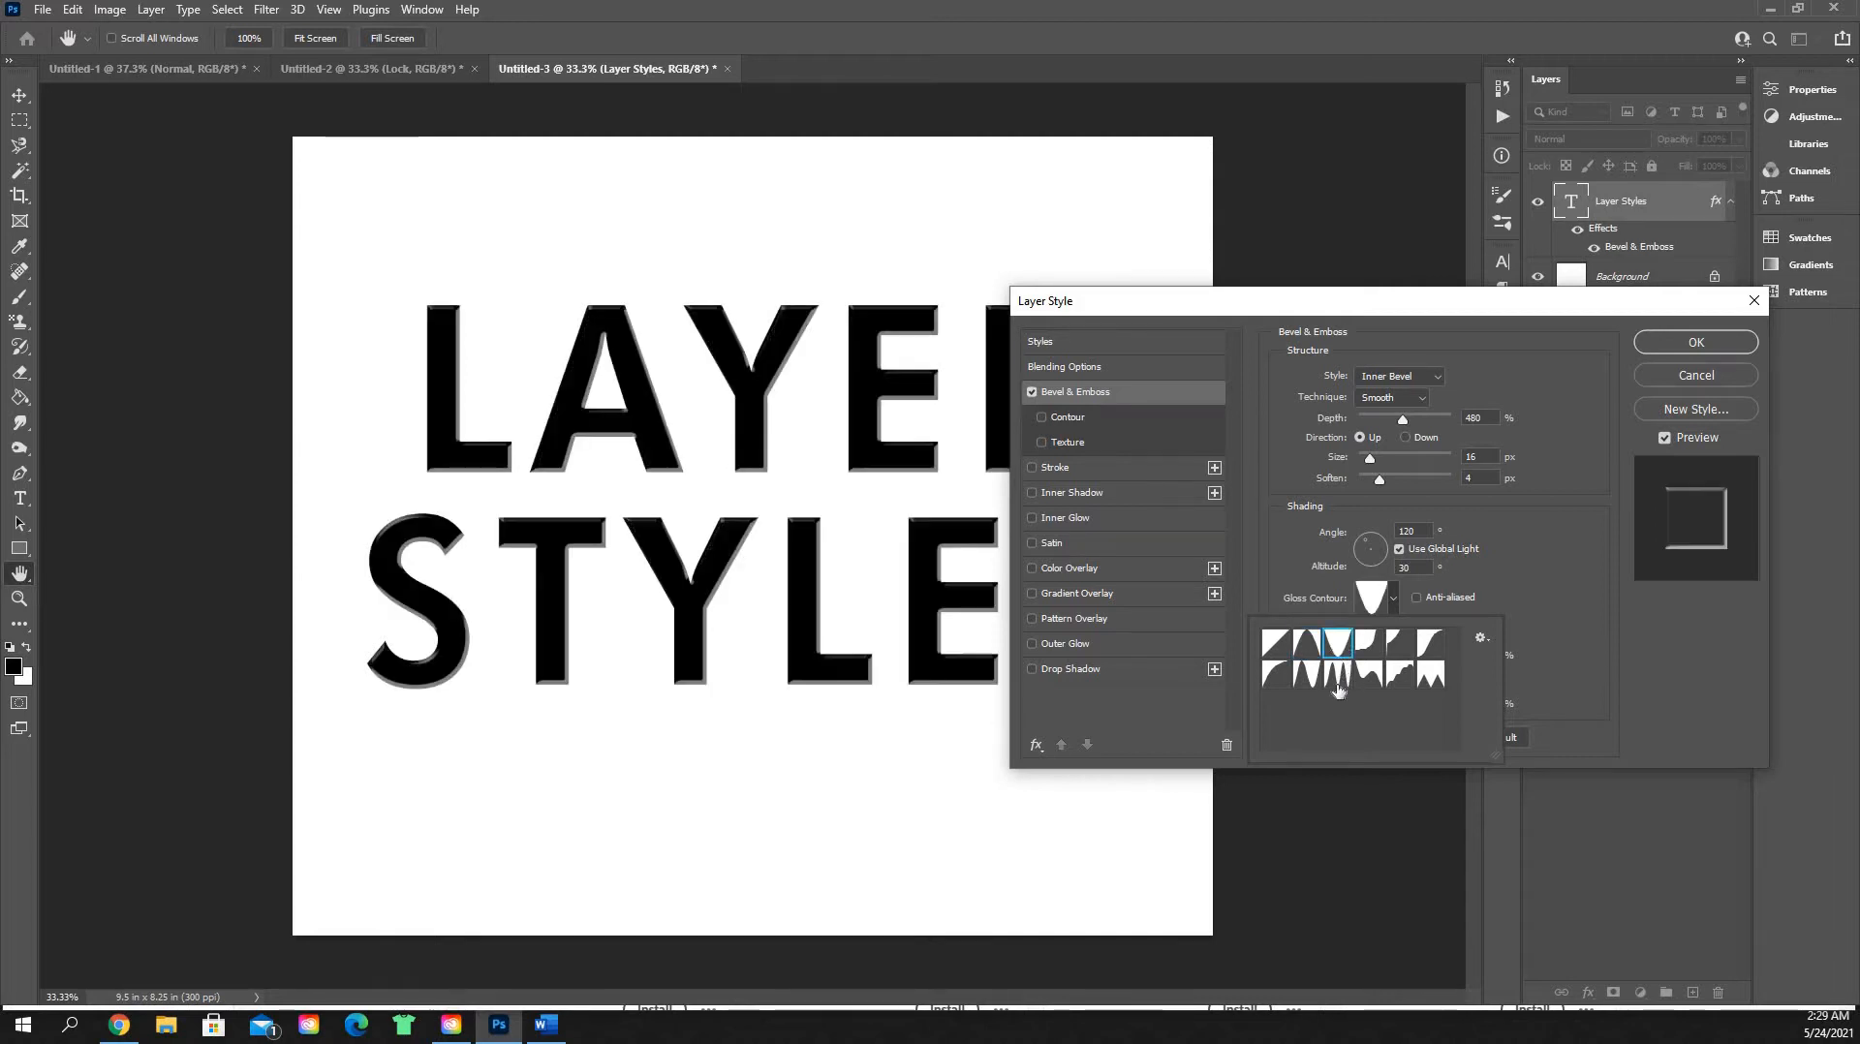
{"action": "left_click", "coordinate": [1338, 675]}
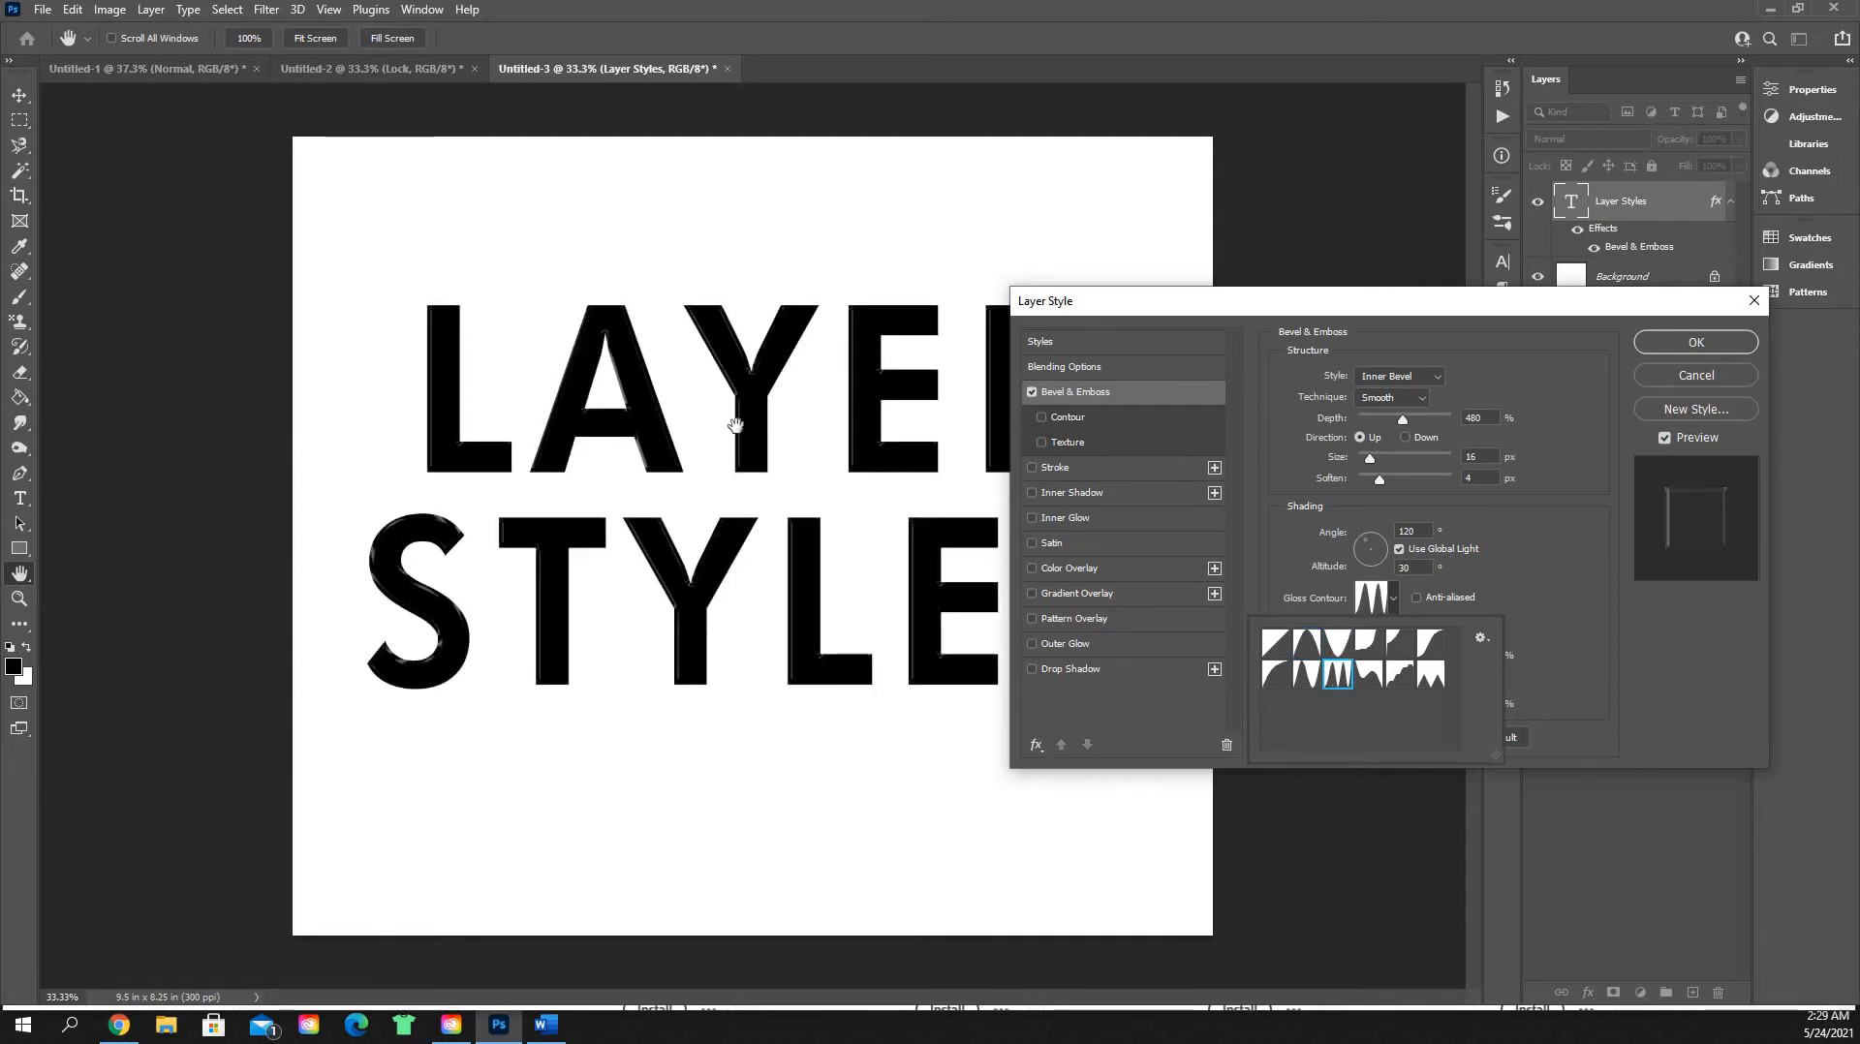
{"action": "left_click", "coordinate": [1400, 675]}
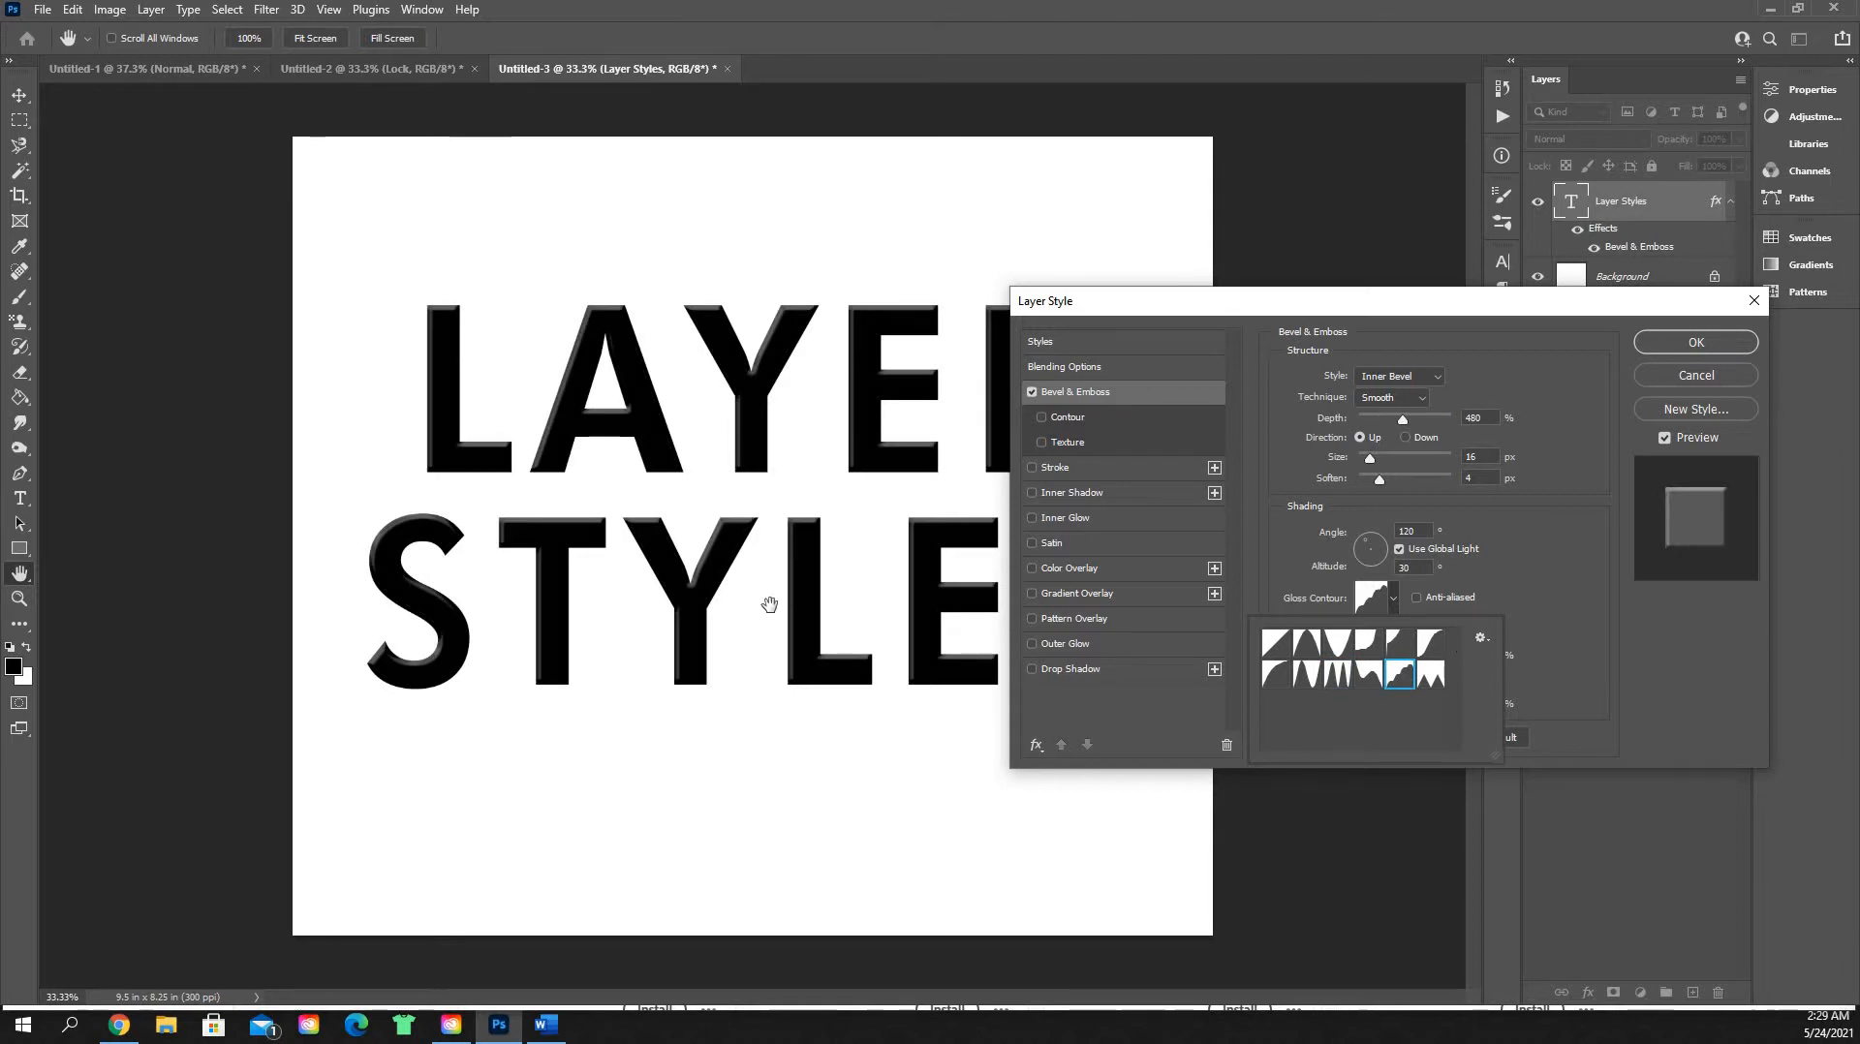
{"action": "left_click", "coordinate": [1431, 676]}
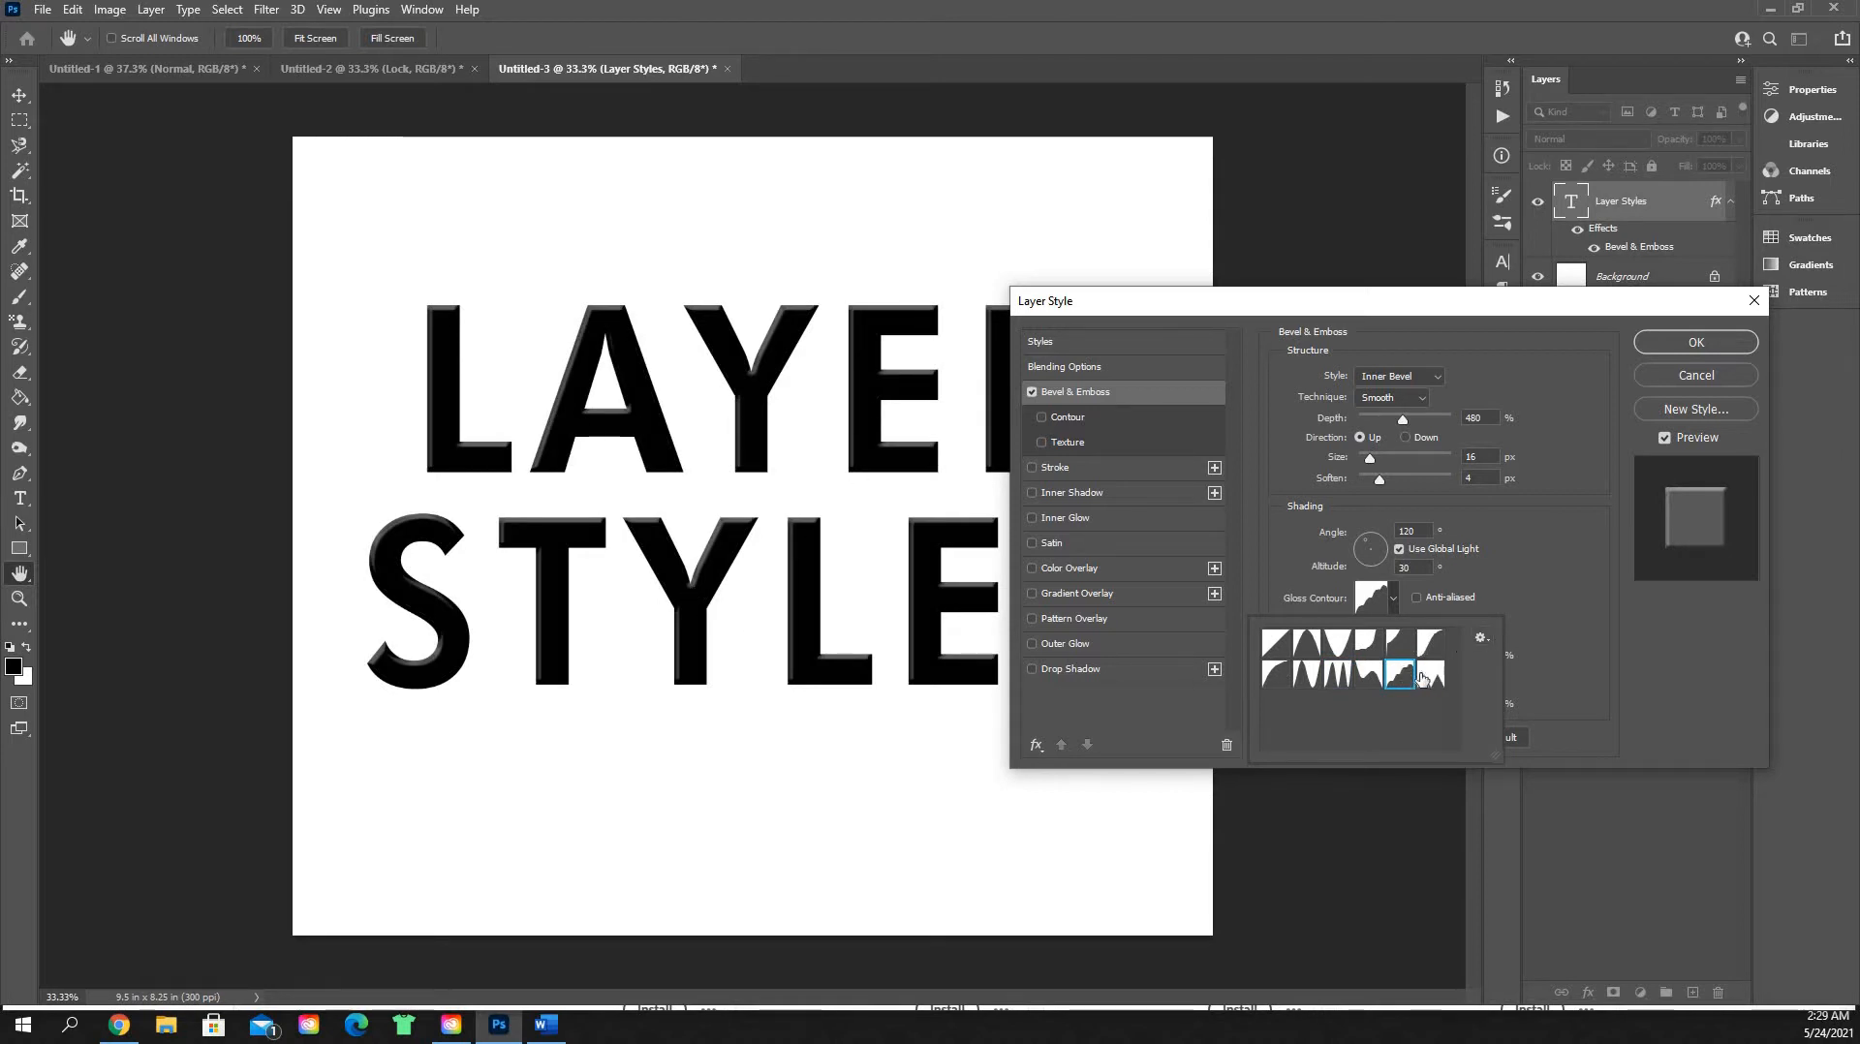
{"action": "left_click", "coordinate": [1277, 643]}
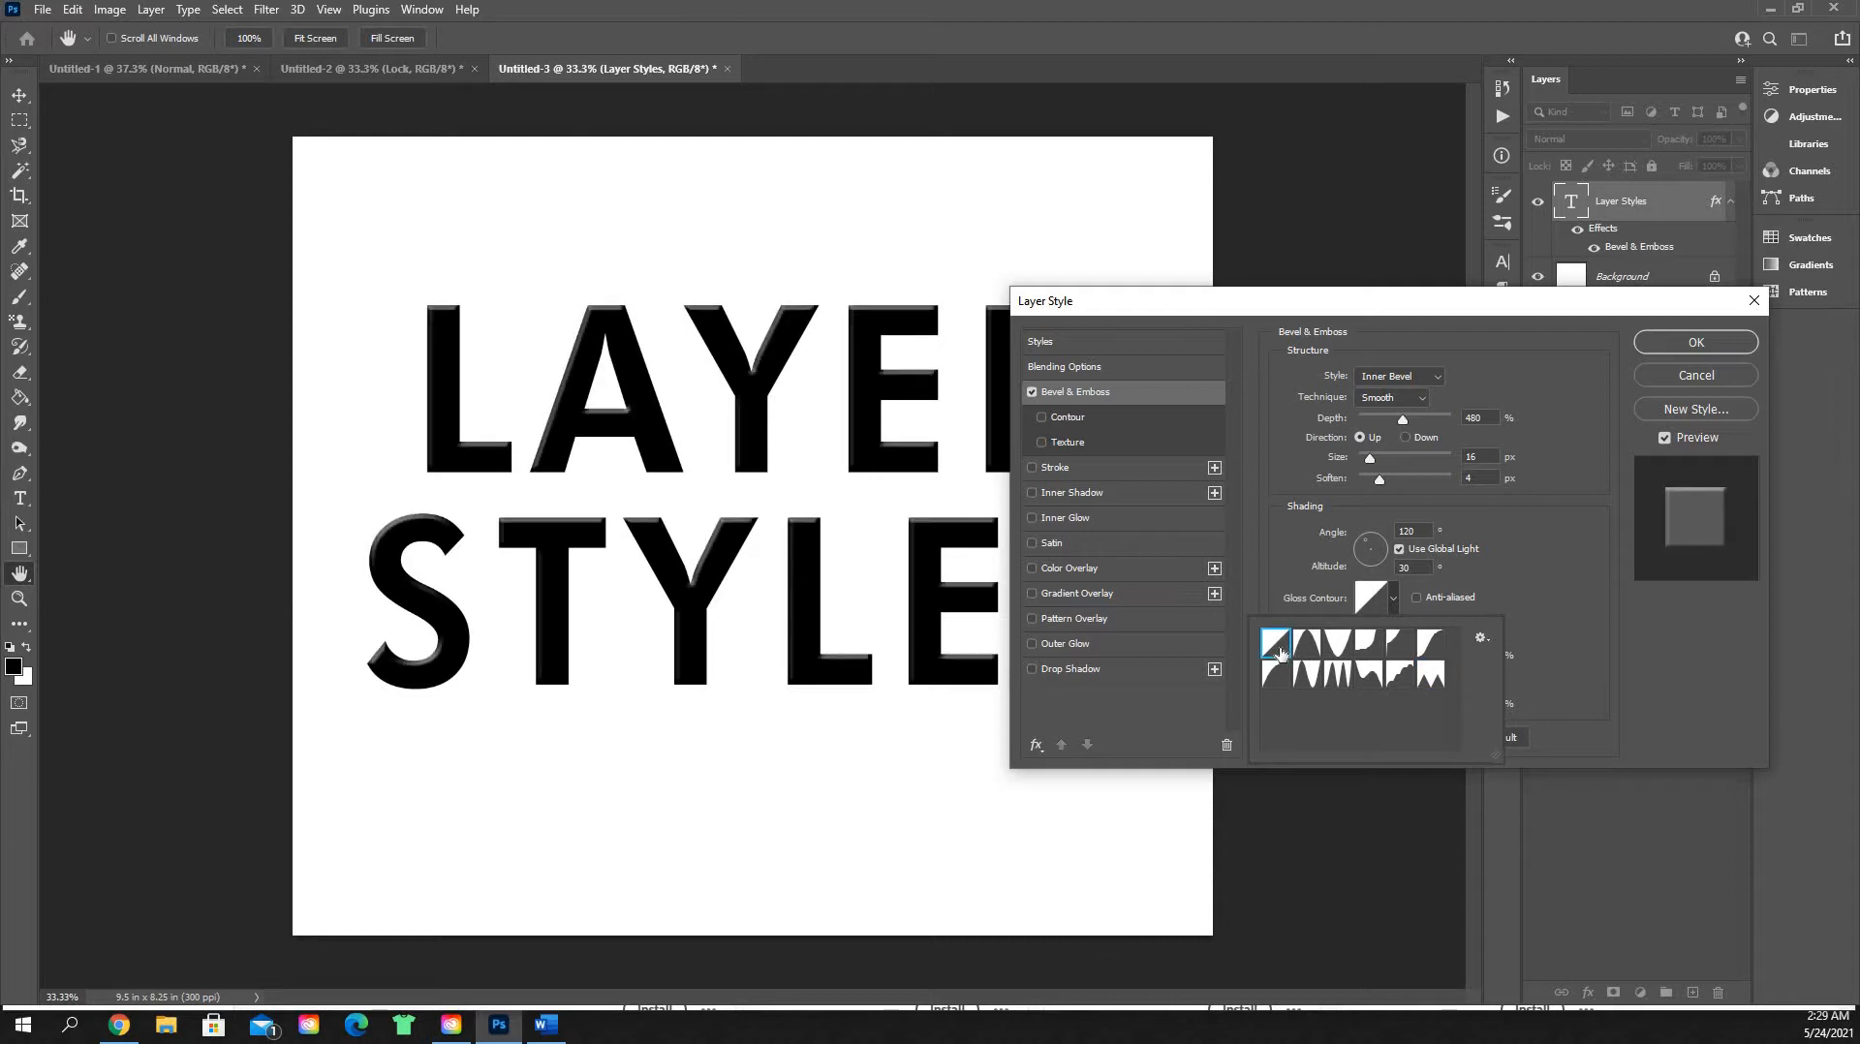
{"action": "left_click", "coordinate": [1542, 566]}
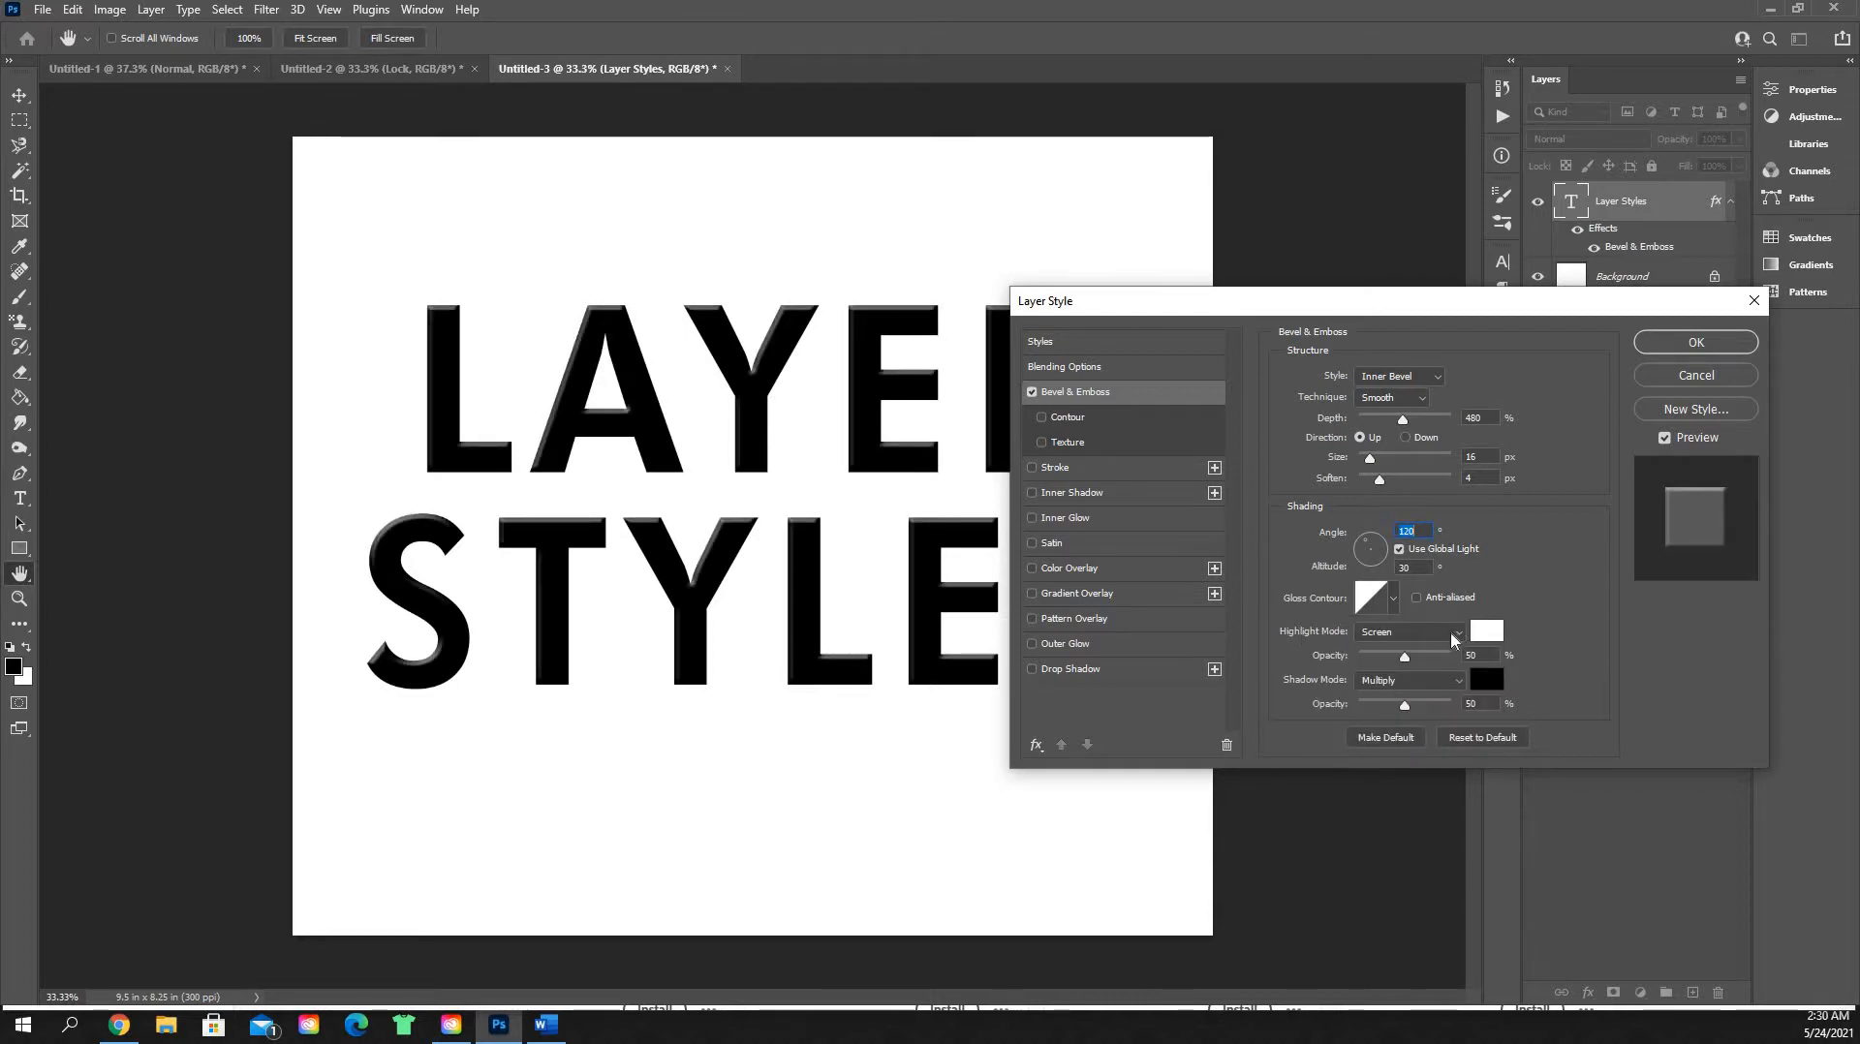
{"action": "left_click", "coordinate": [1454, 635]}
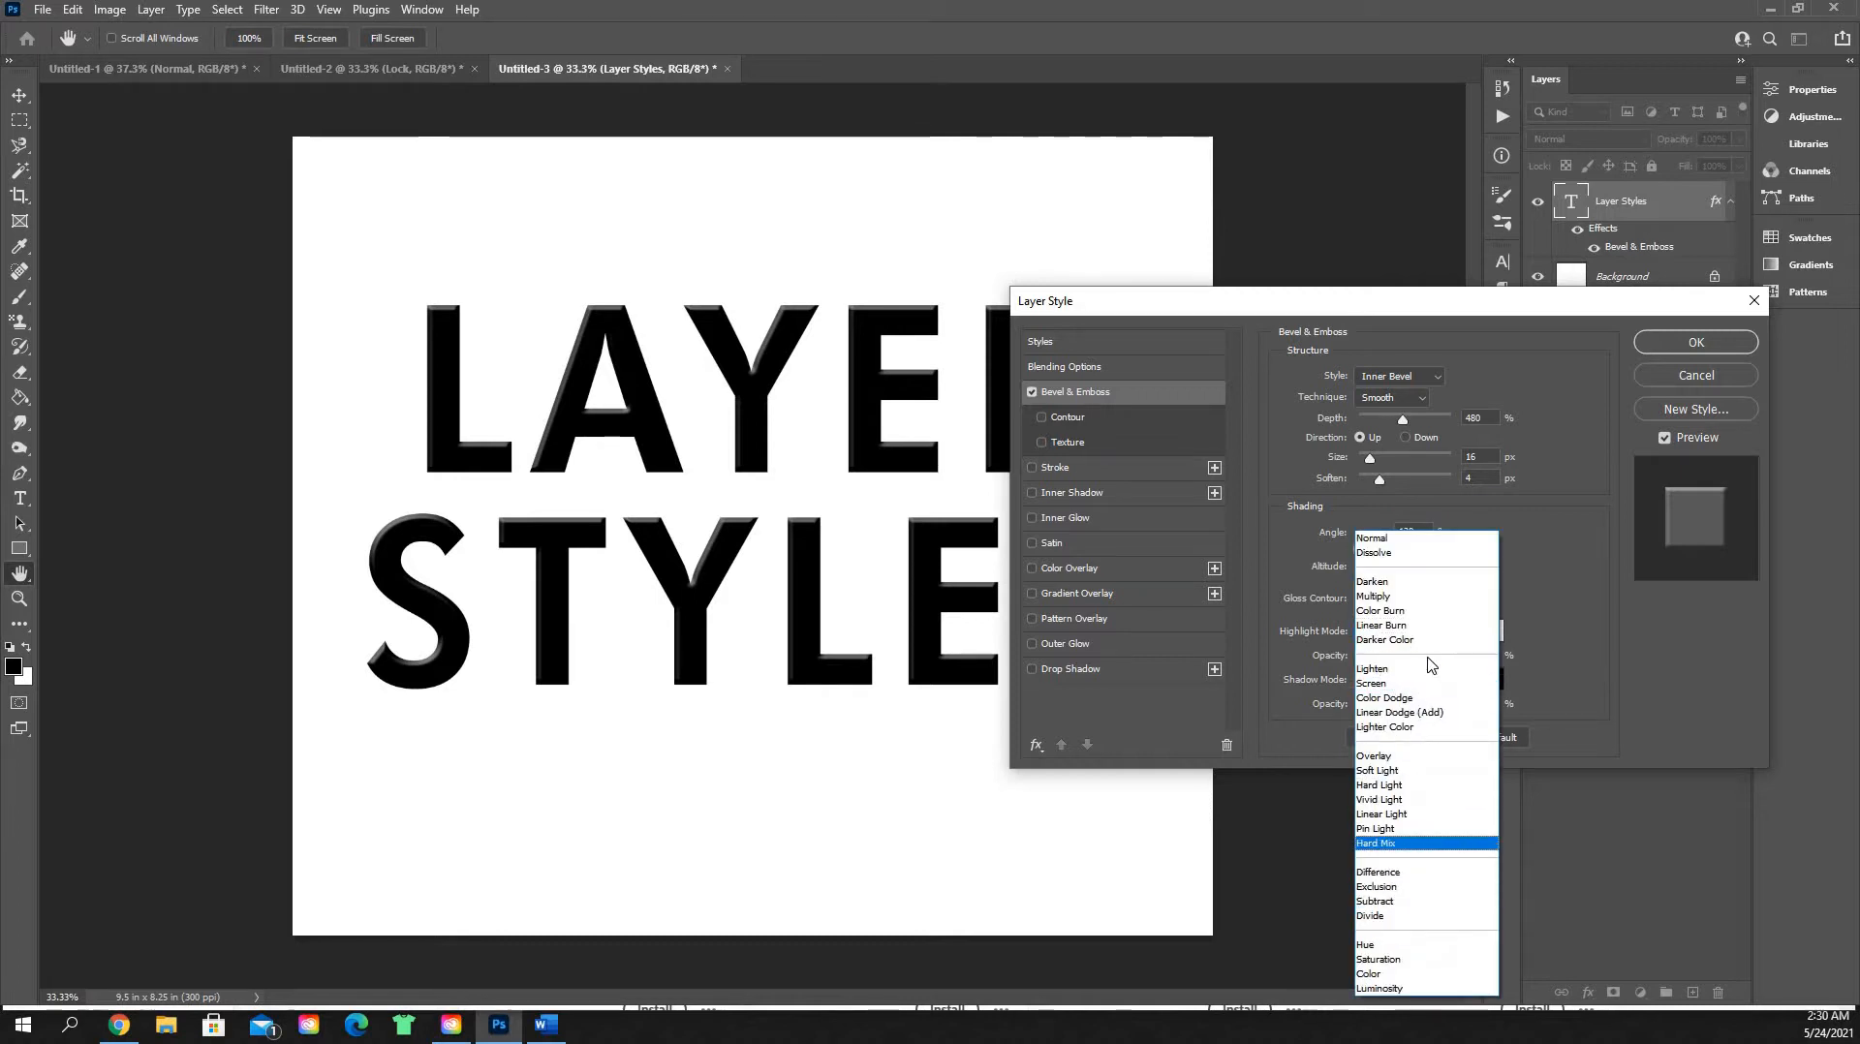
{"action": "left_click", "coordinate": [1513, 616]}
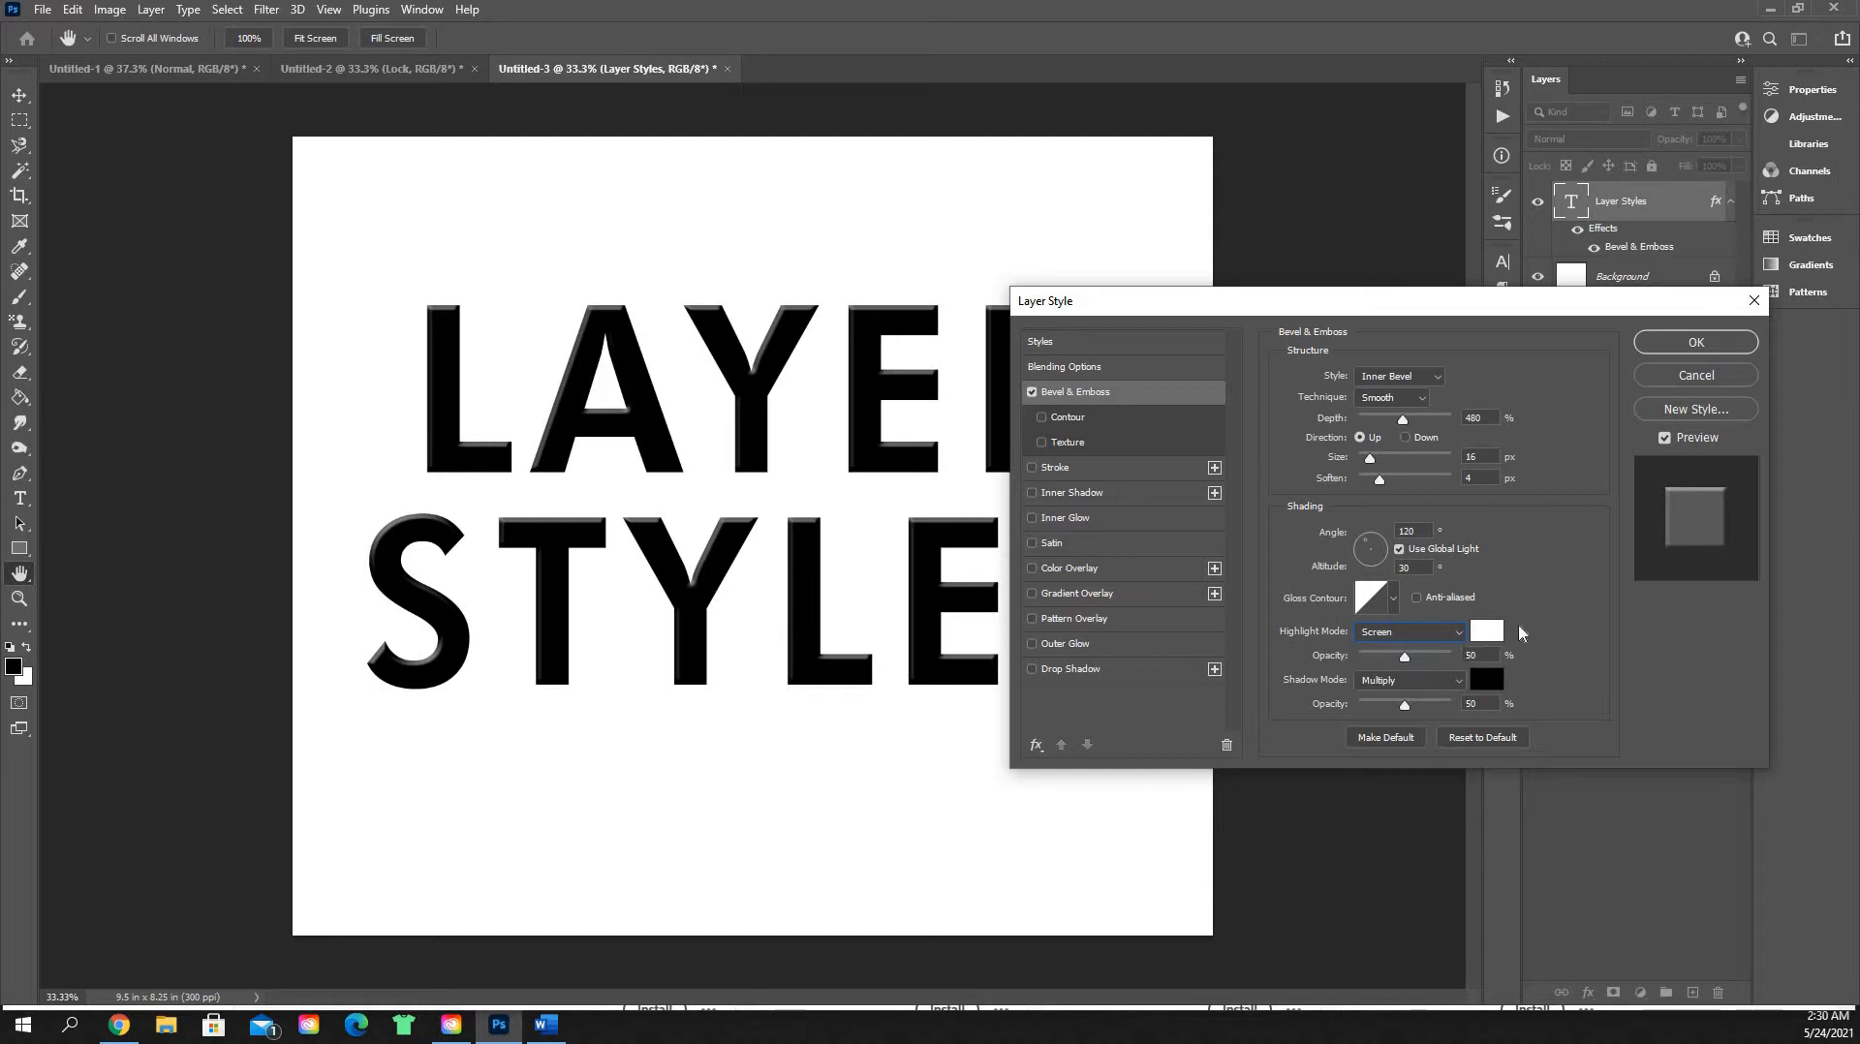
Step: Enable Contour under Bevel & Emboss, try several contour presets on the text, and restore the linear contour
{"action": "left_click", "coordinate": [1042, 418]}
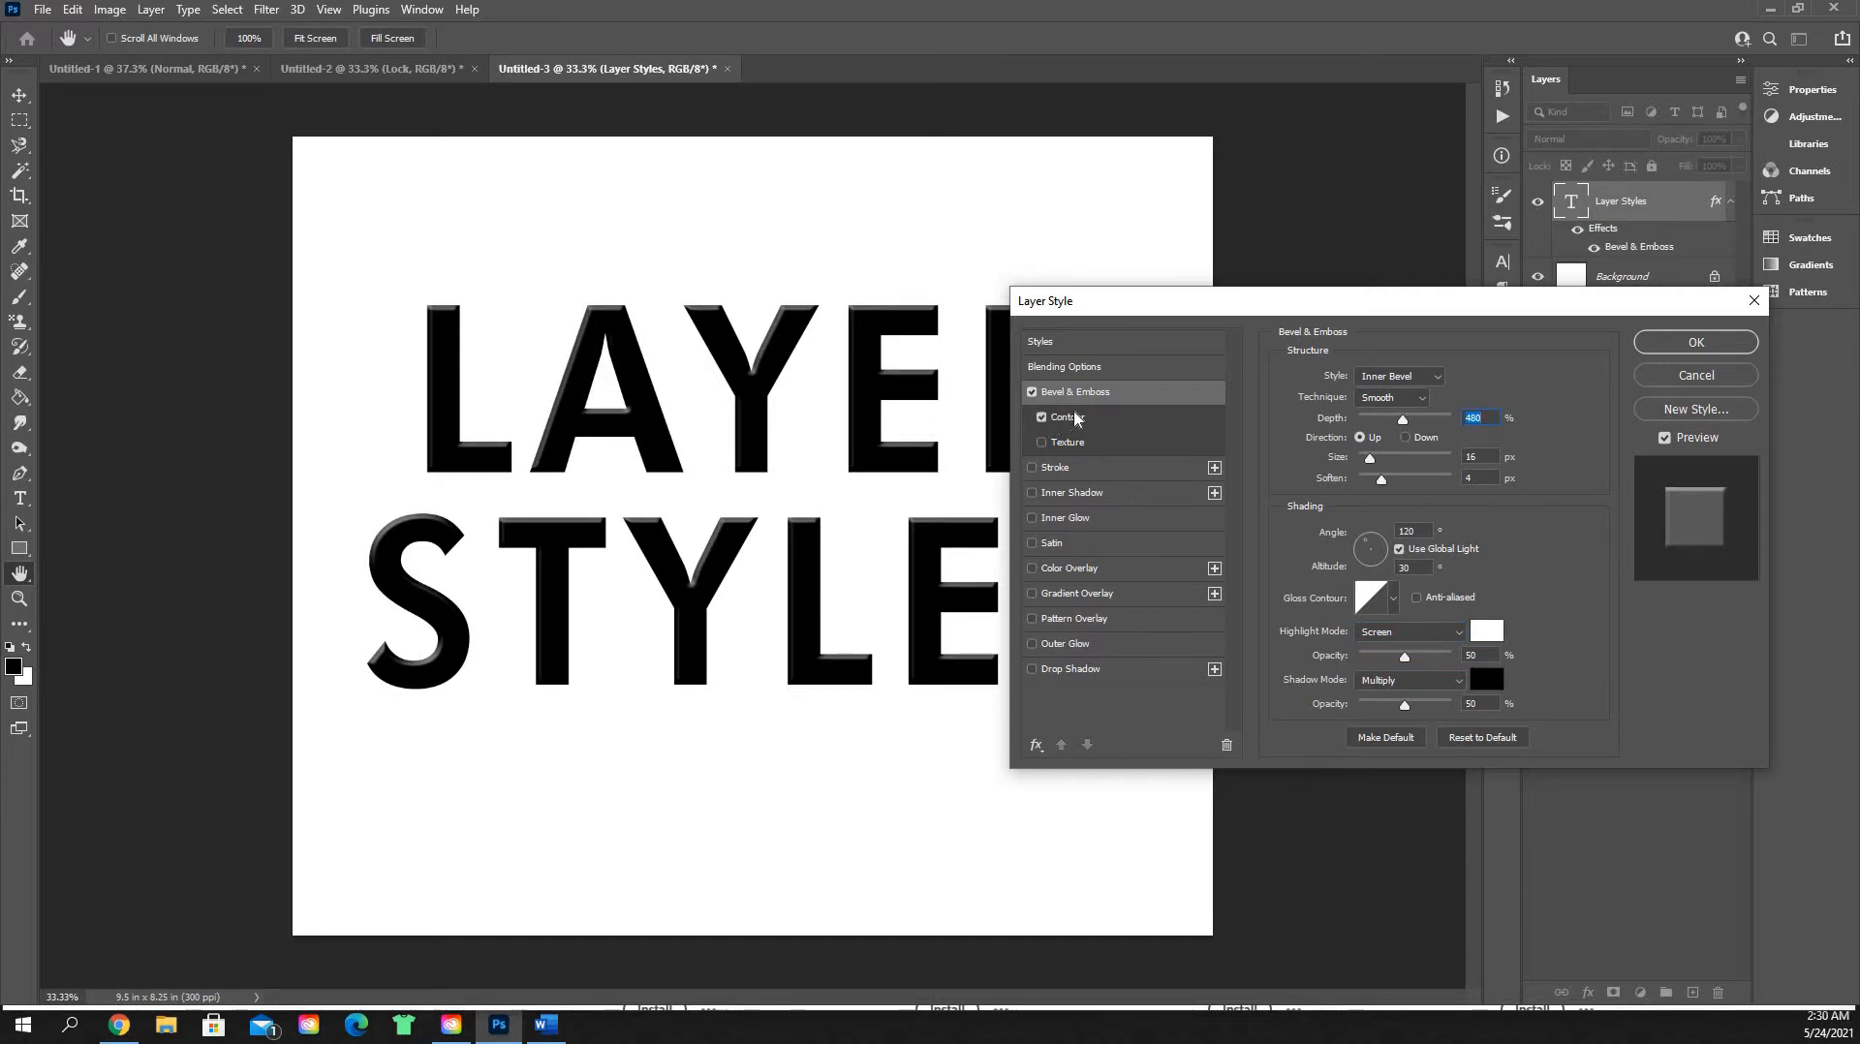
{"action": "left_click", "coordinate": [1081, 420]}
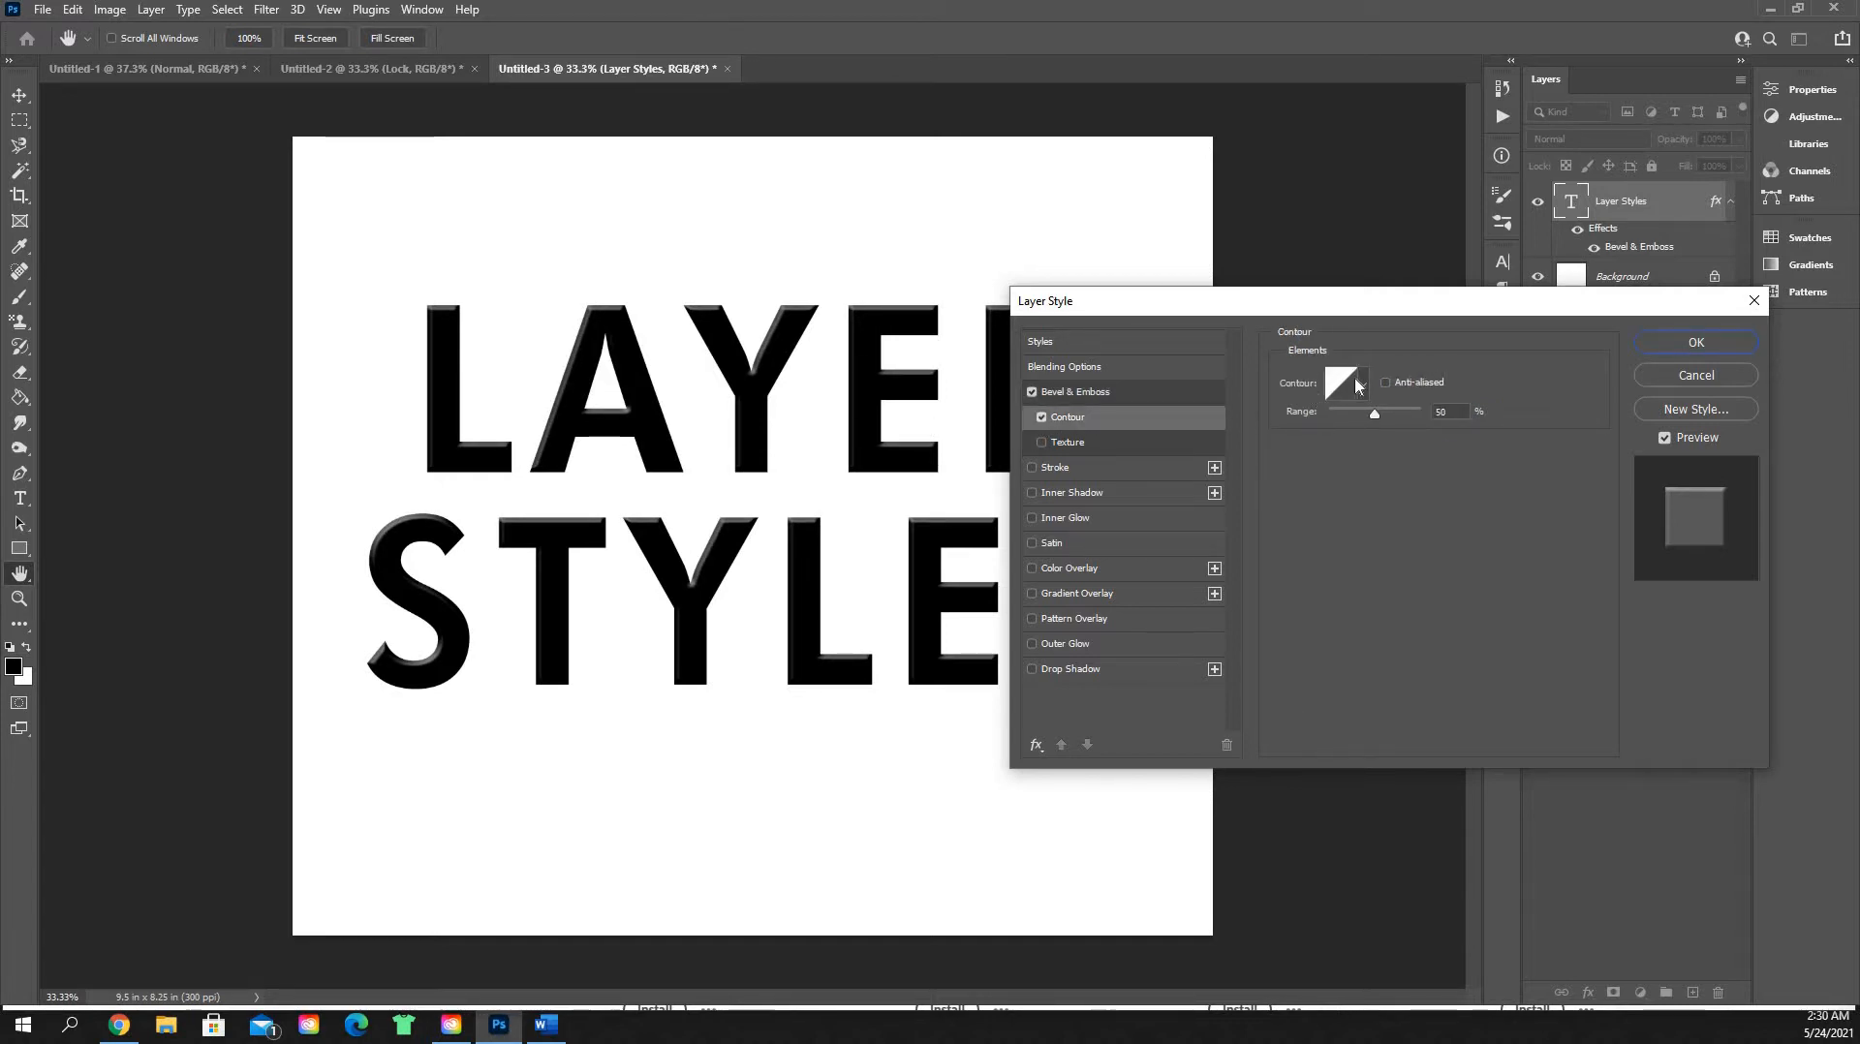
{"action": "left_click", "coordinate": [1364, 383]}
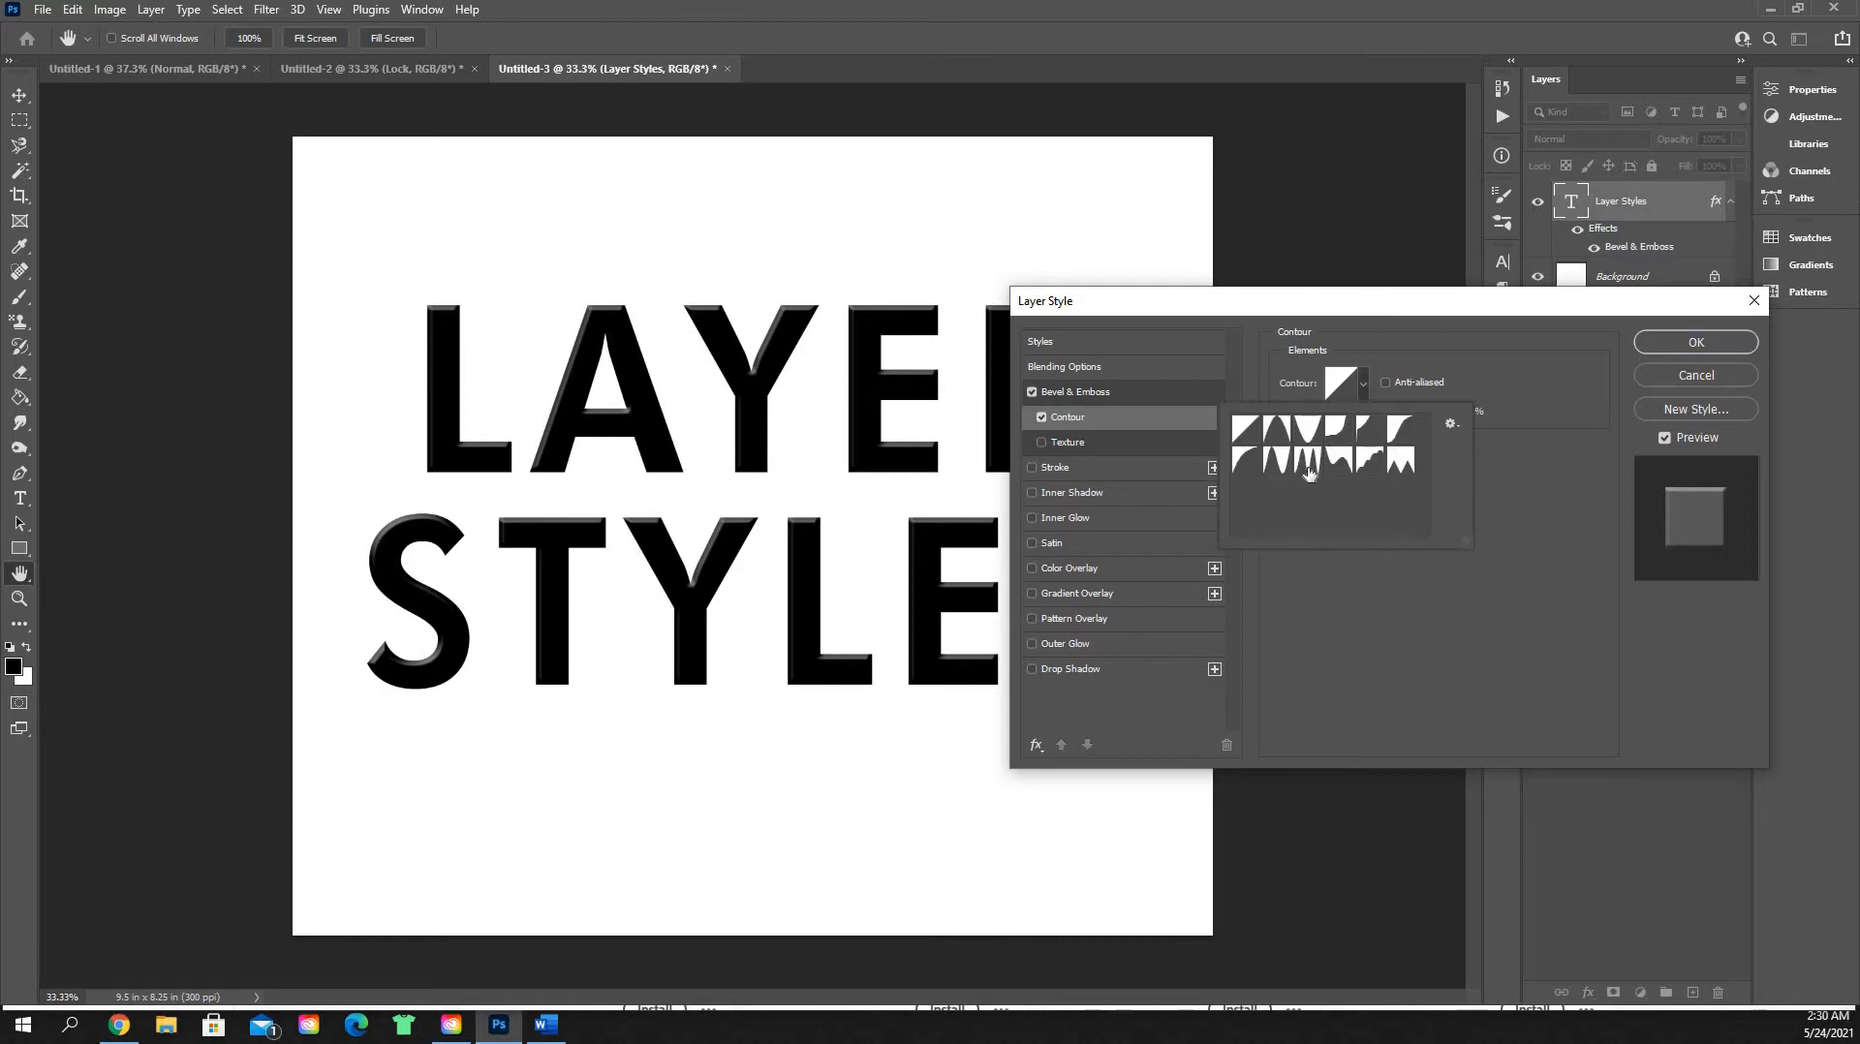
{"action": "left_click", "coordinate": [1309, 473]}
{"action": "left_click", "coordinate": [1279, 465]}
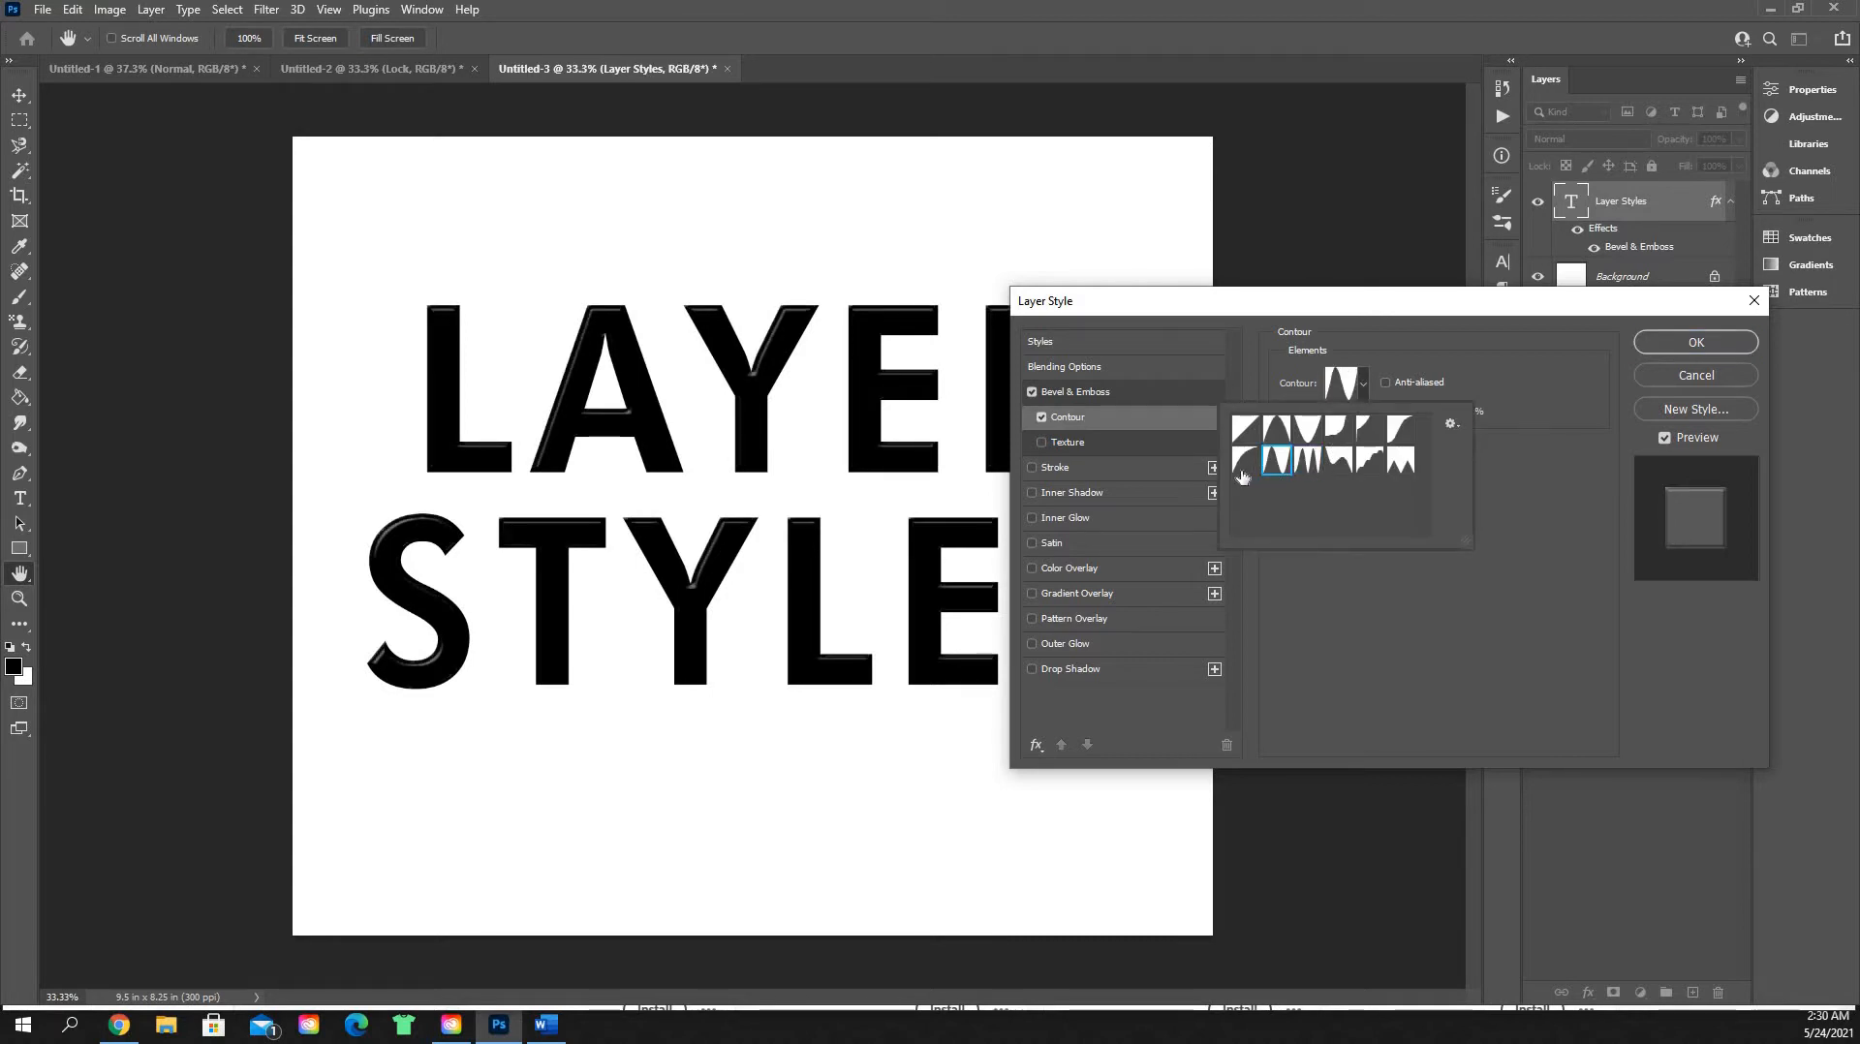
{"action": "left_click", "coordinate": [1244, 468]}
{"action": "left_click", "coordinate": [1250, 432]}
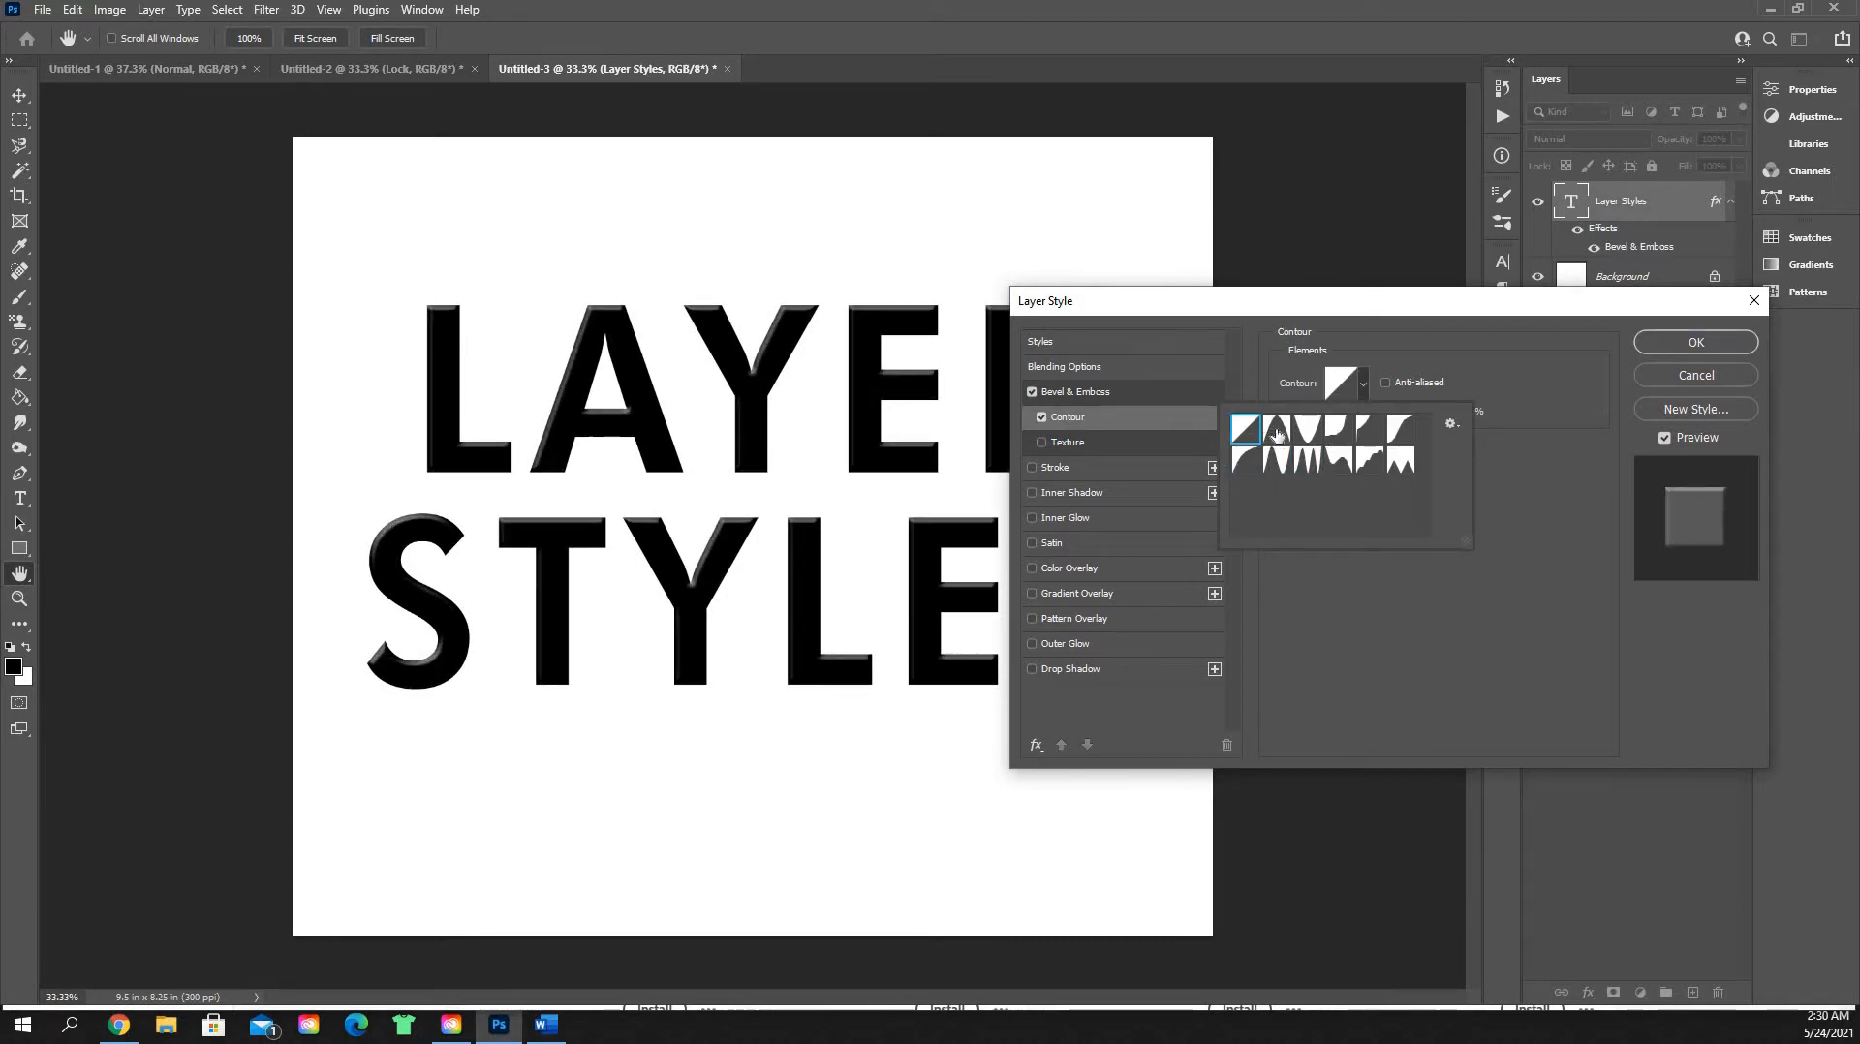
{"action": "left_click", "coordinate": [1277, 433]}
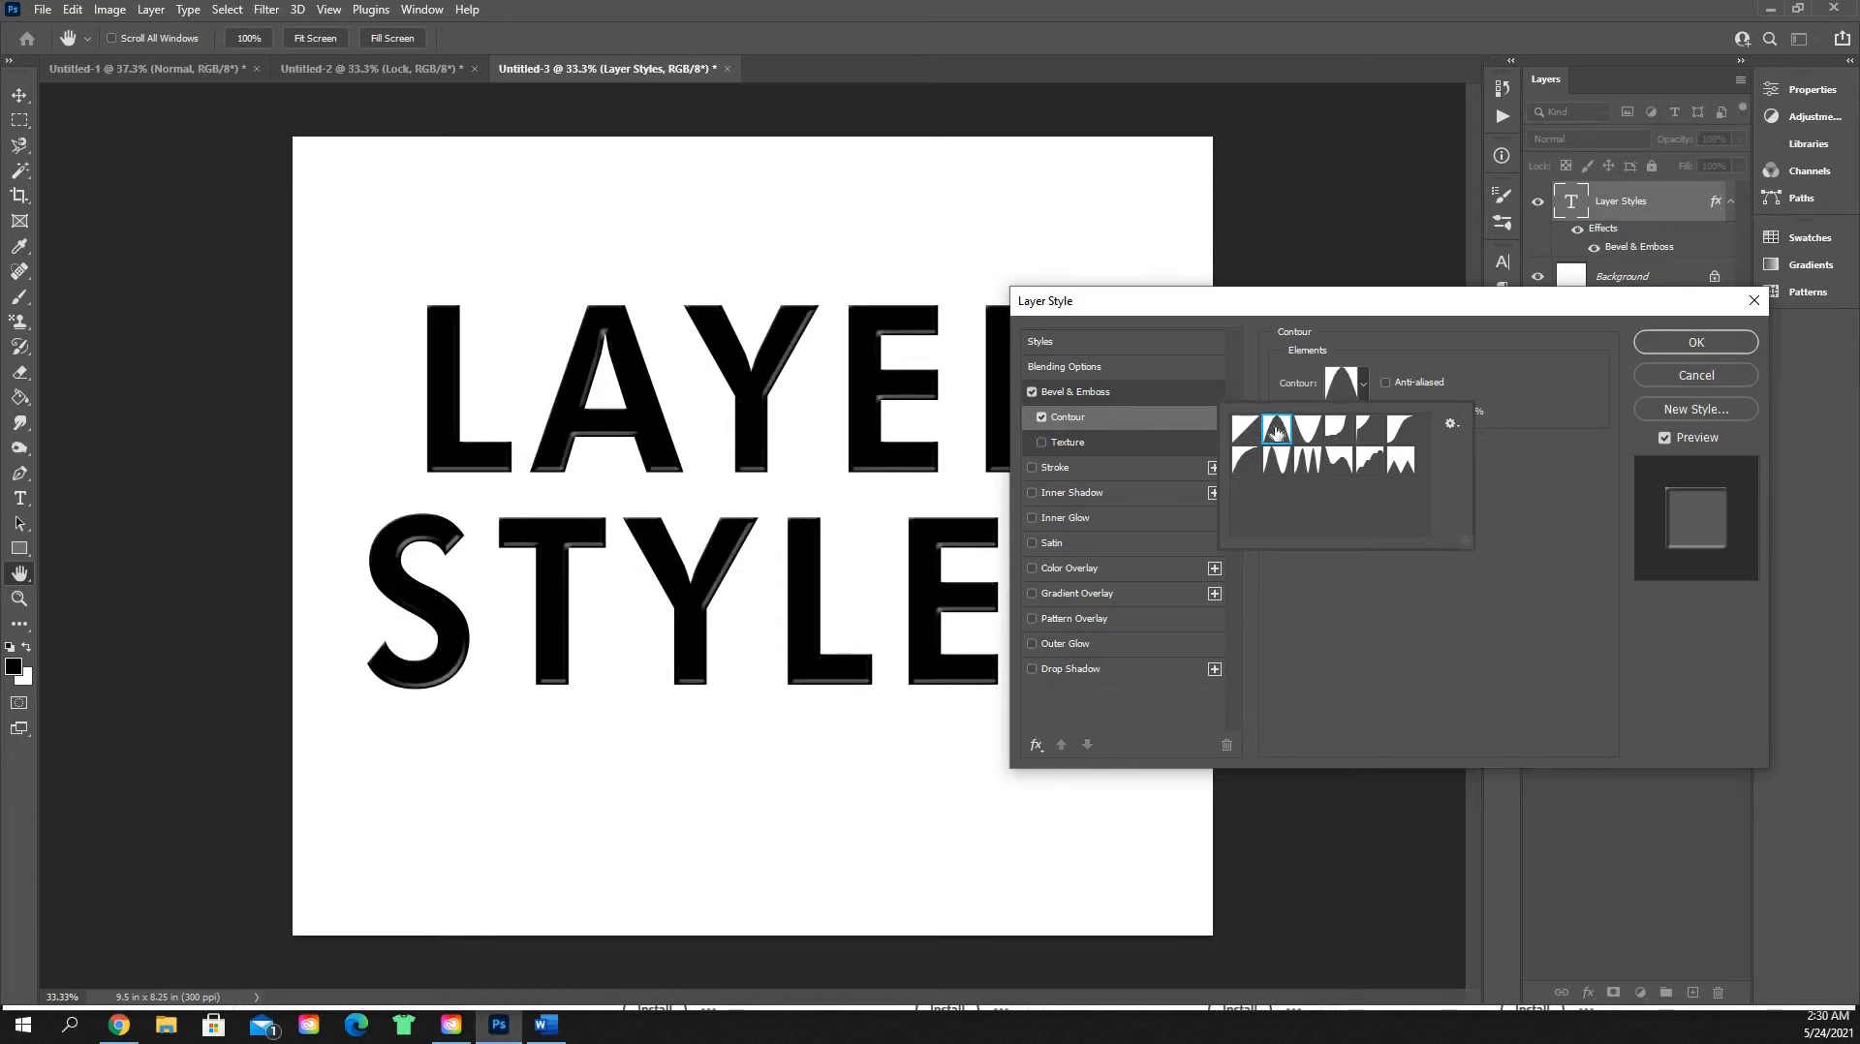
{"action": "left_click", "coordinate": [1246, 429]}
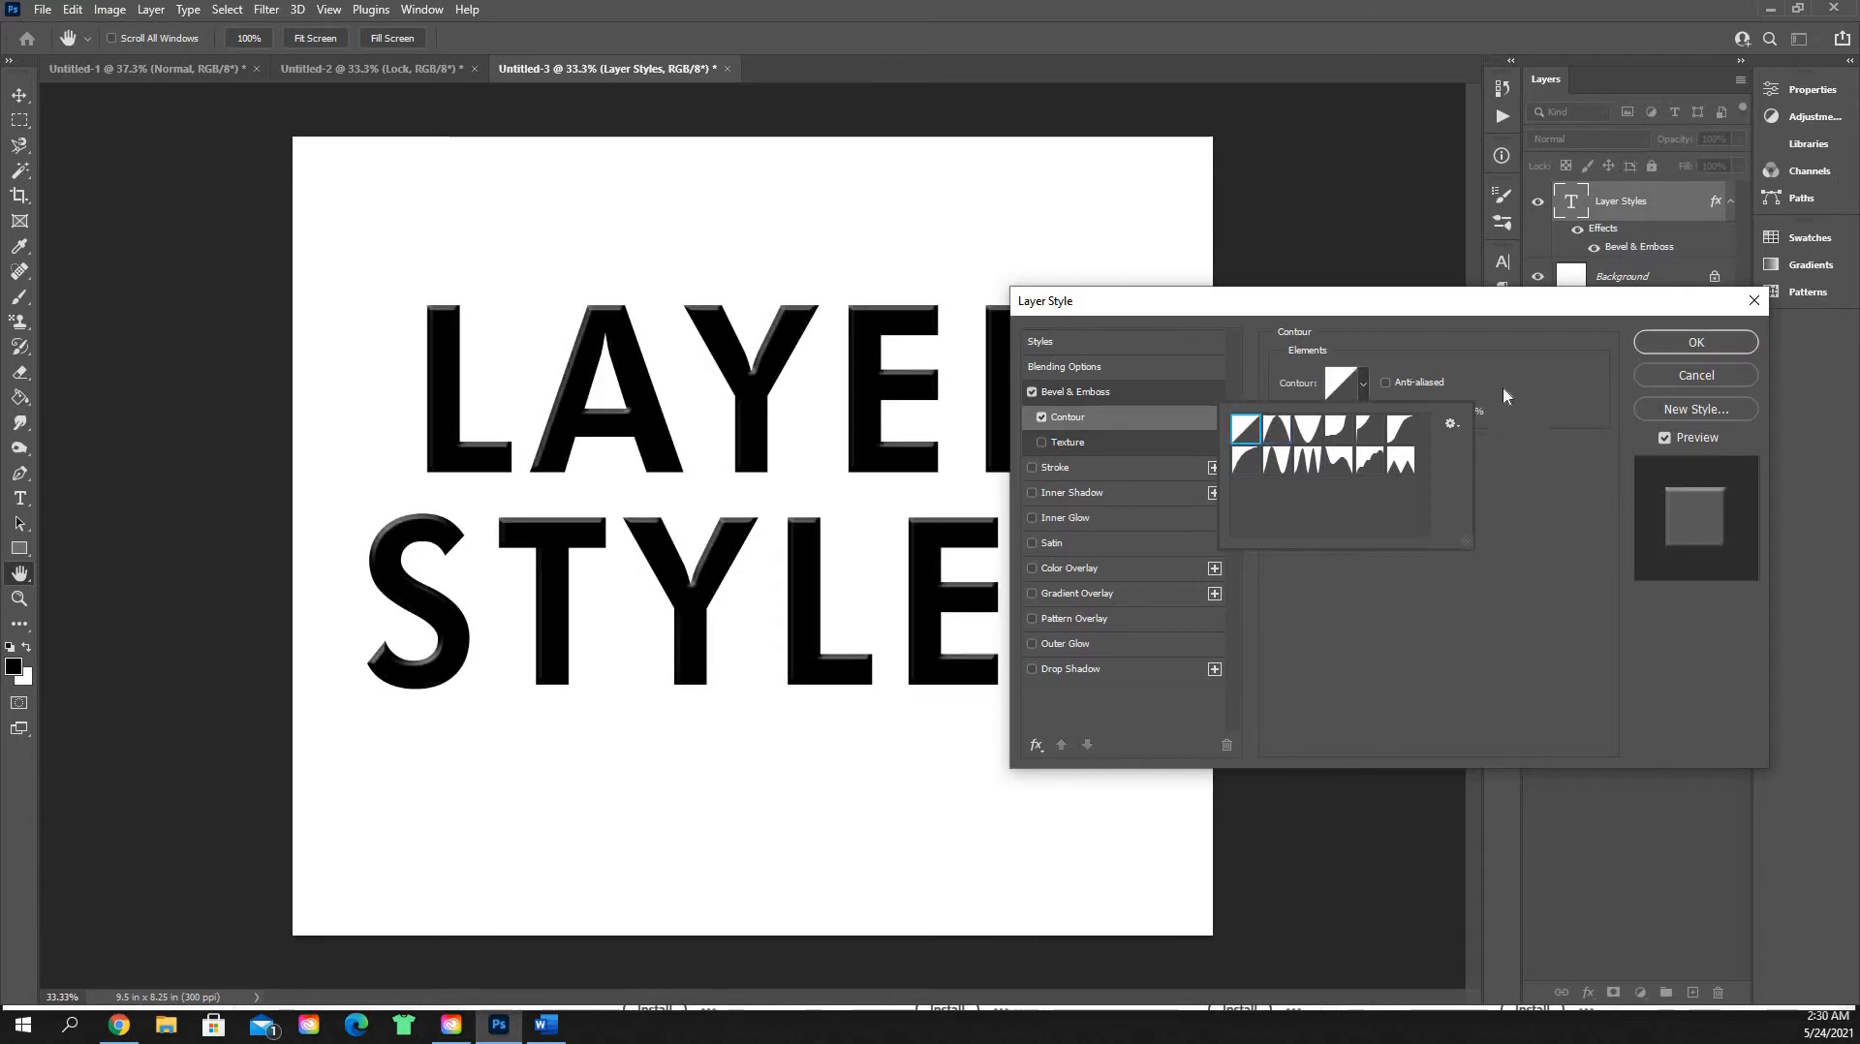
Step: Raise the contour range to about 59%, and turn the Contour option off
{"action": "left_click", "coordinate": [1391, 401]}
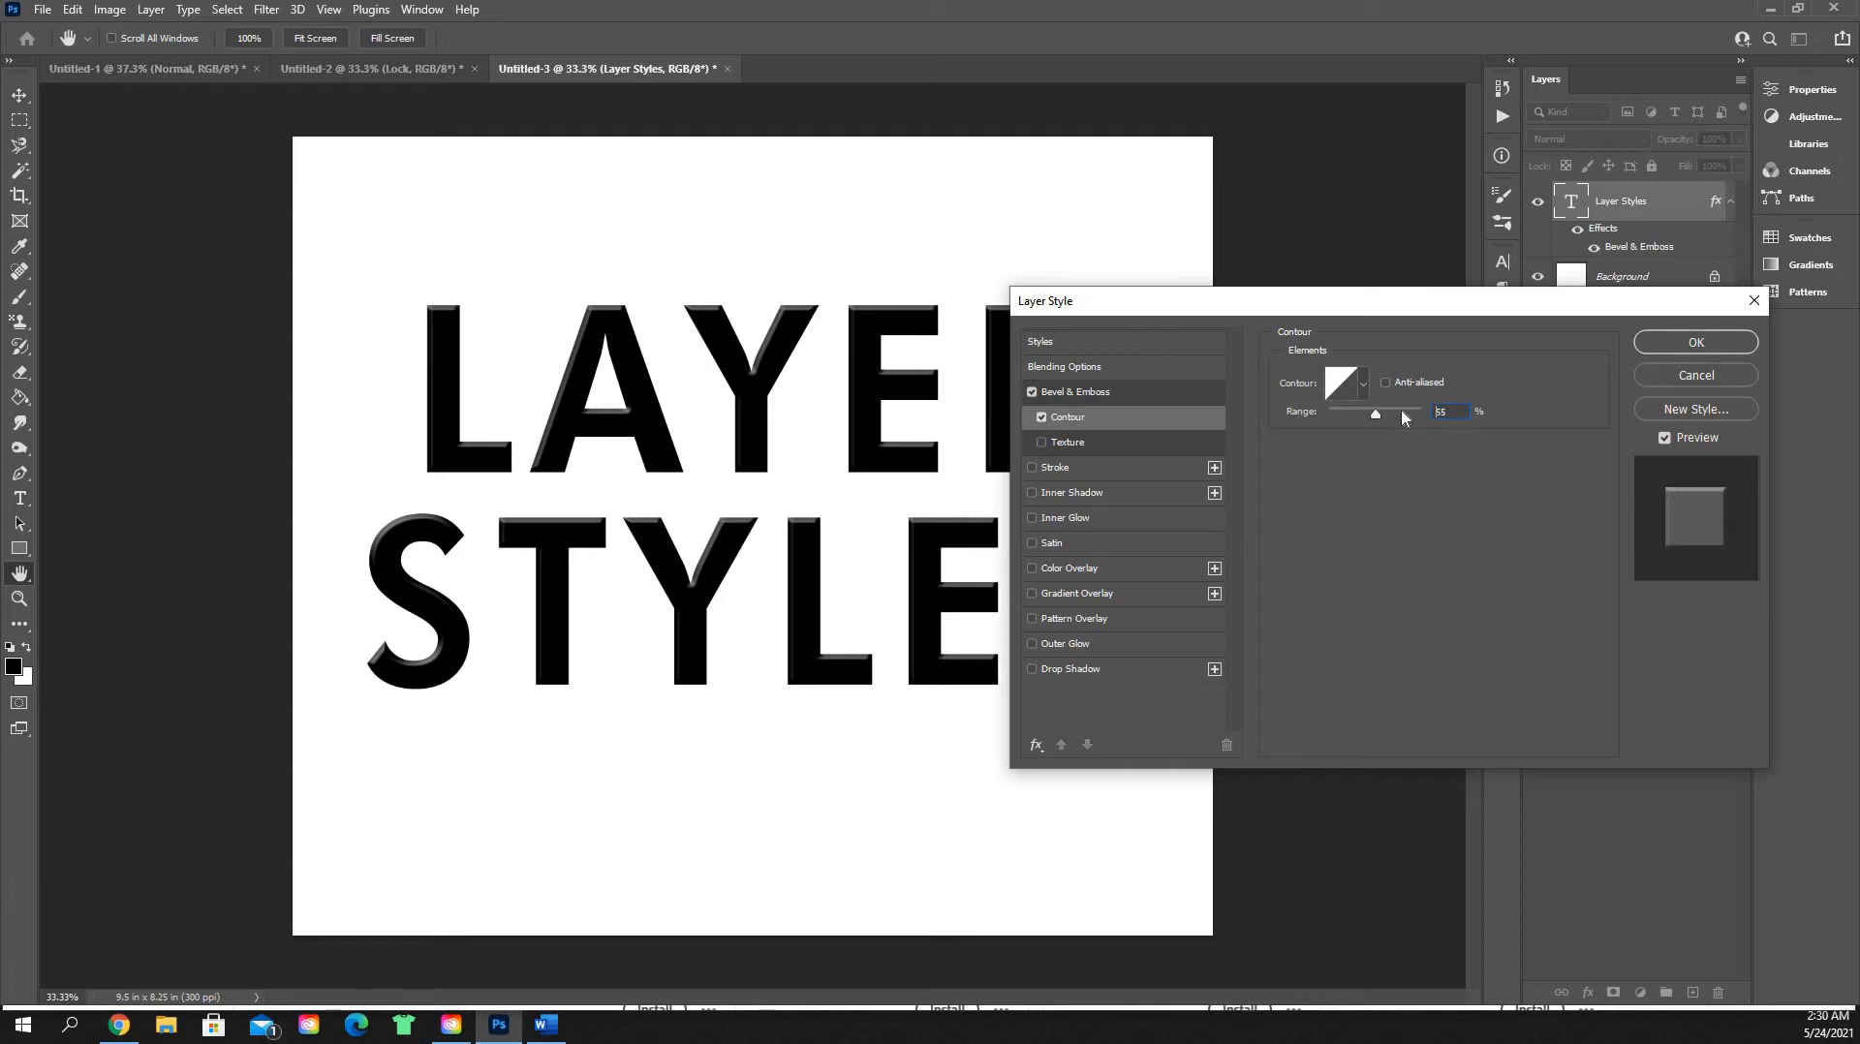
{"action": "mouse_move", "coordinate": [1316, 424]}
{"action": "left_mouse_down"}
{"action": "mouse_move", "coordinate": [1384, 440]}
{"action": "mouse_move", "coordinate": [1335, 427]}
{"action": "left_mouse_up"}
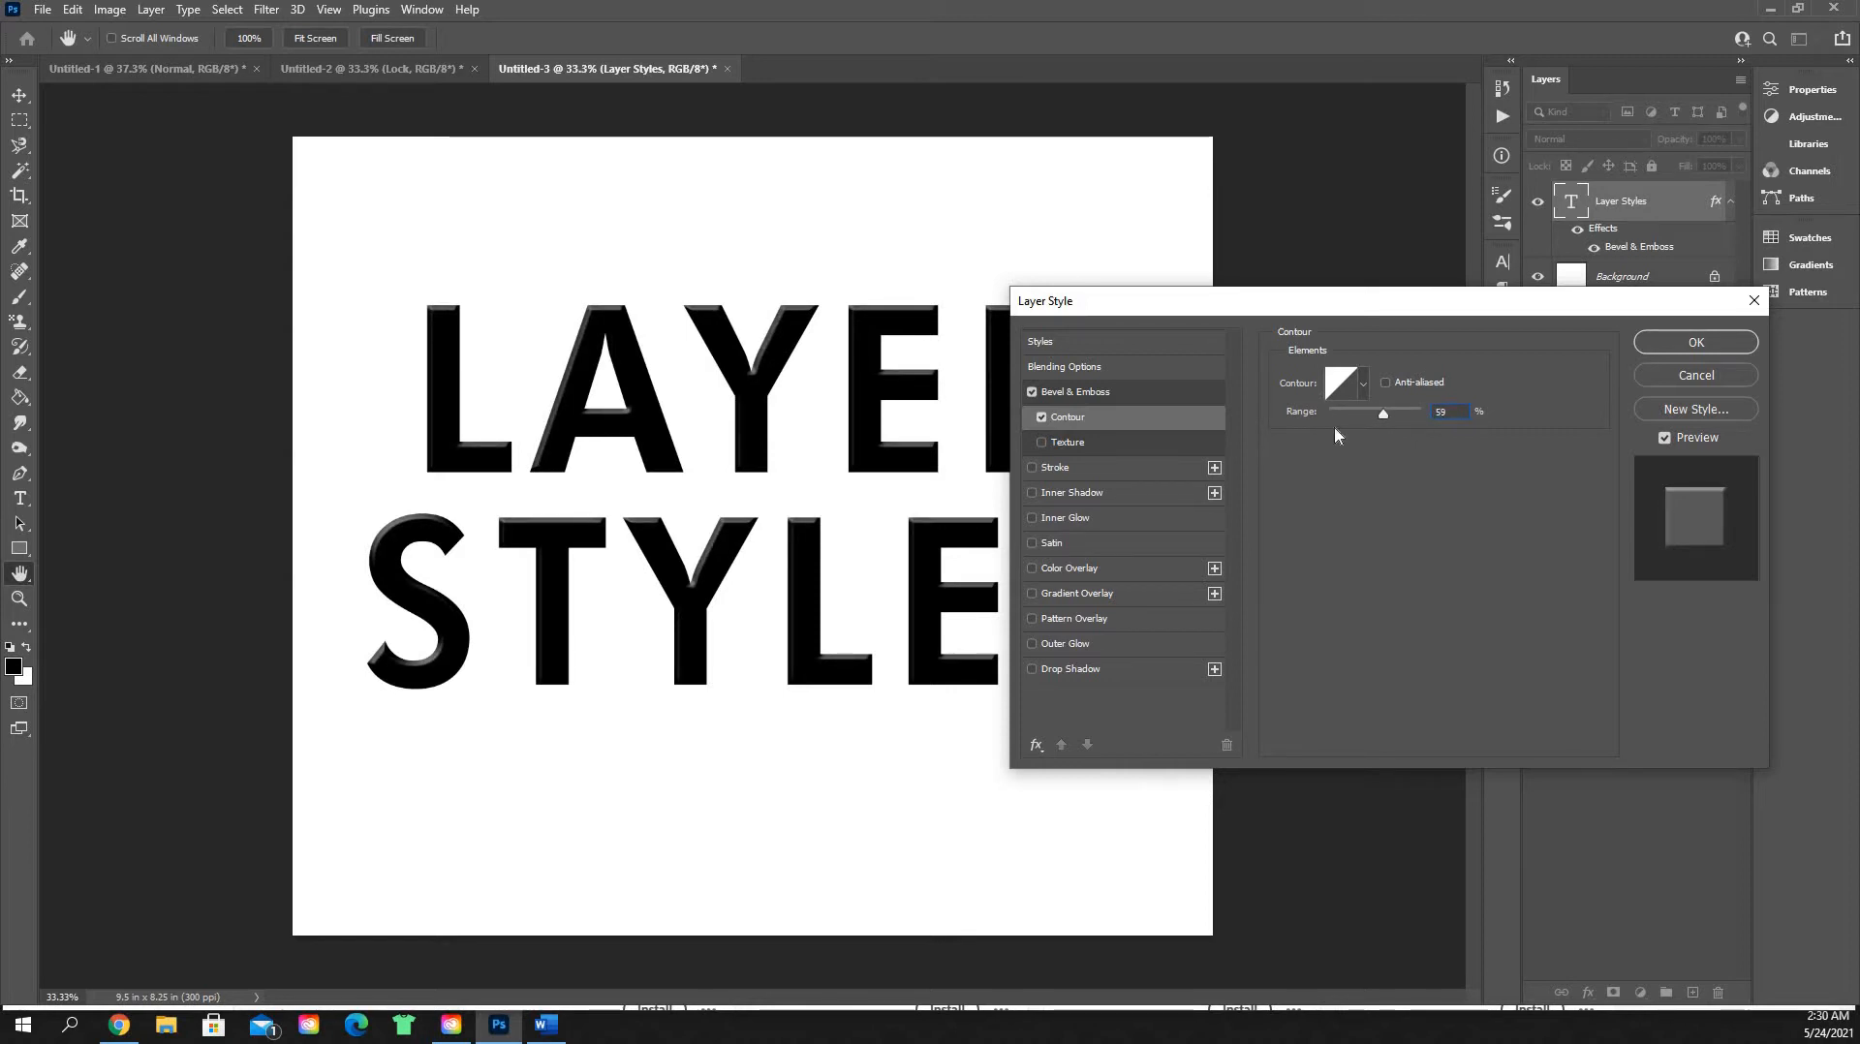
{"action": "left_click", "coordinate": [1042, 418]}
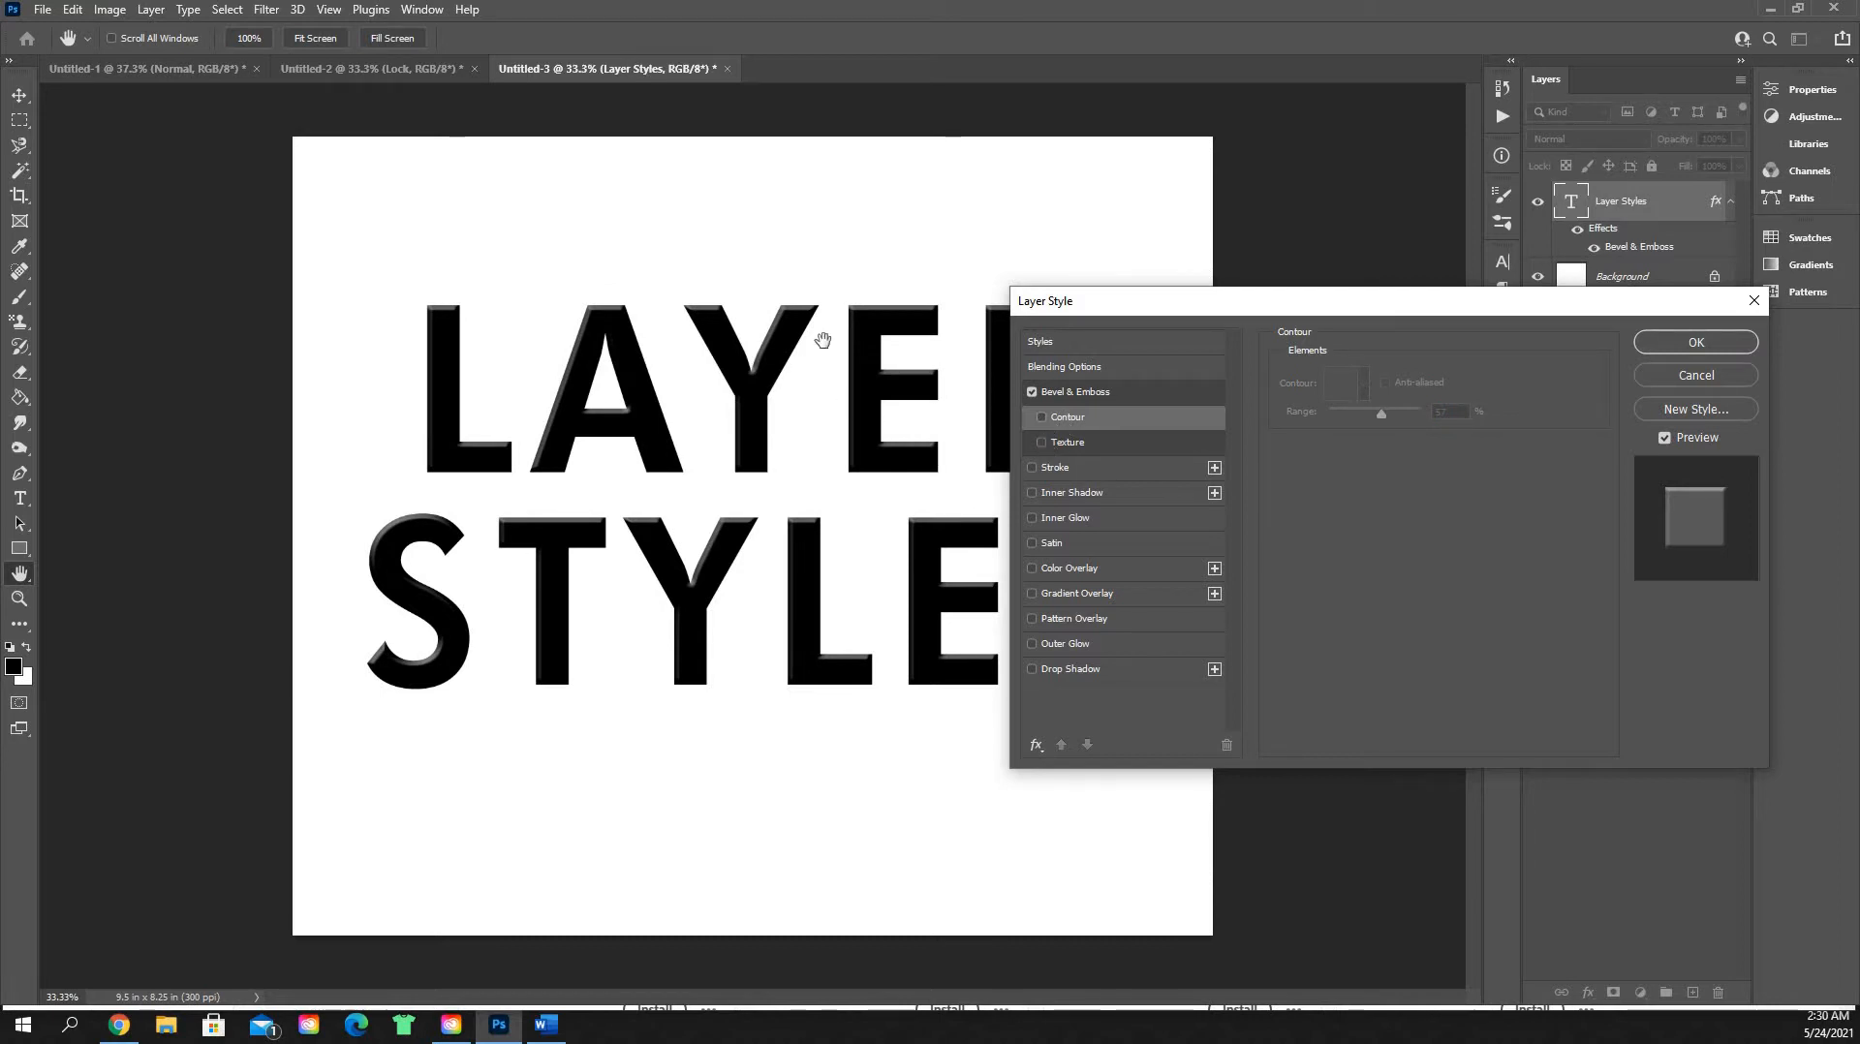
Step: Enable Texture on the bevel, try the orange and brown patterns, and adjust the texture to 420% scale with less depth
{"action": "left_click", "coordinate": [1042, 443]}
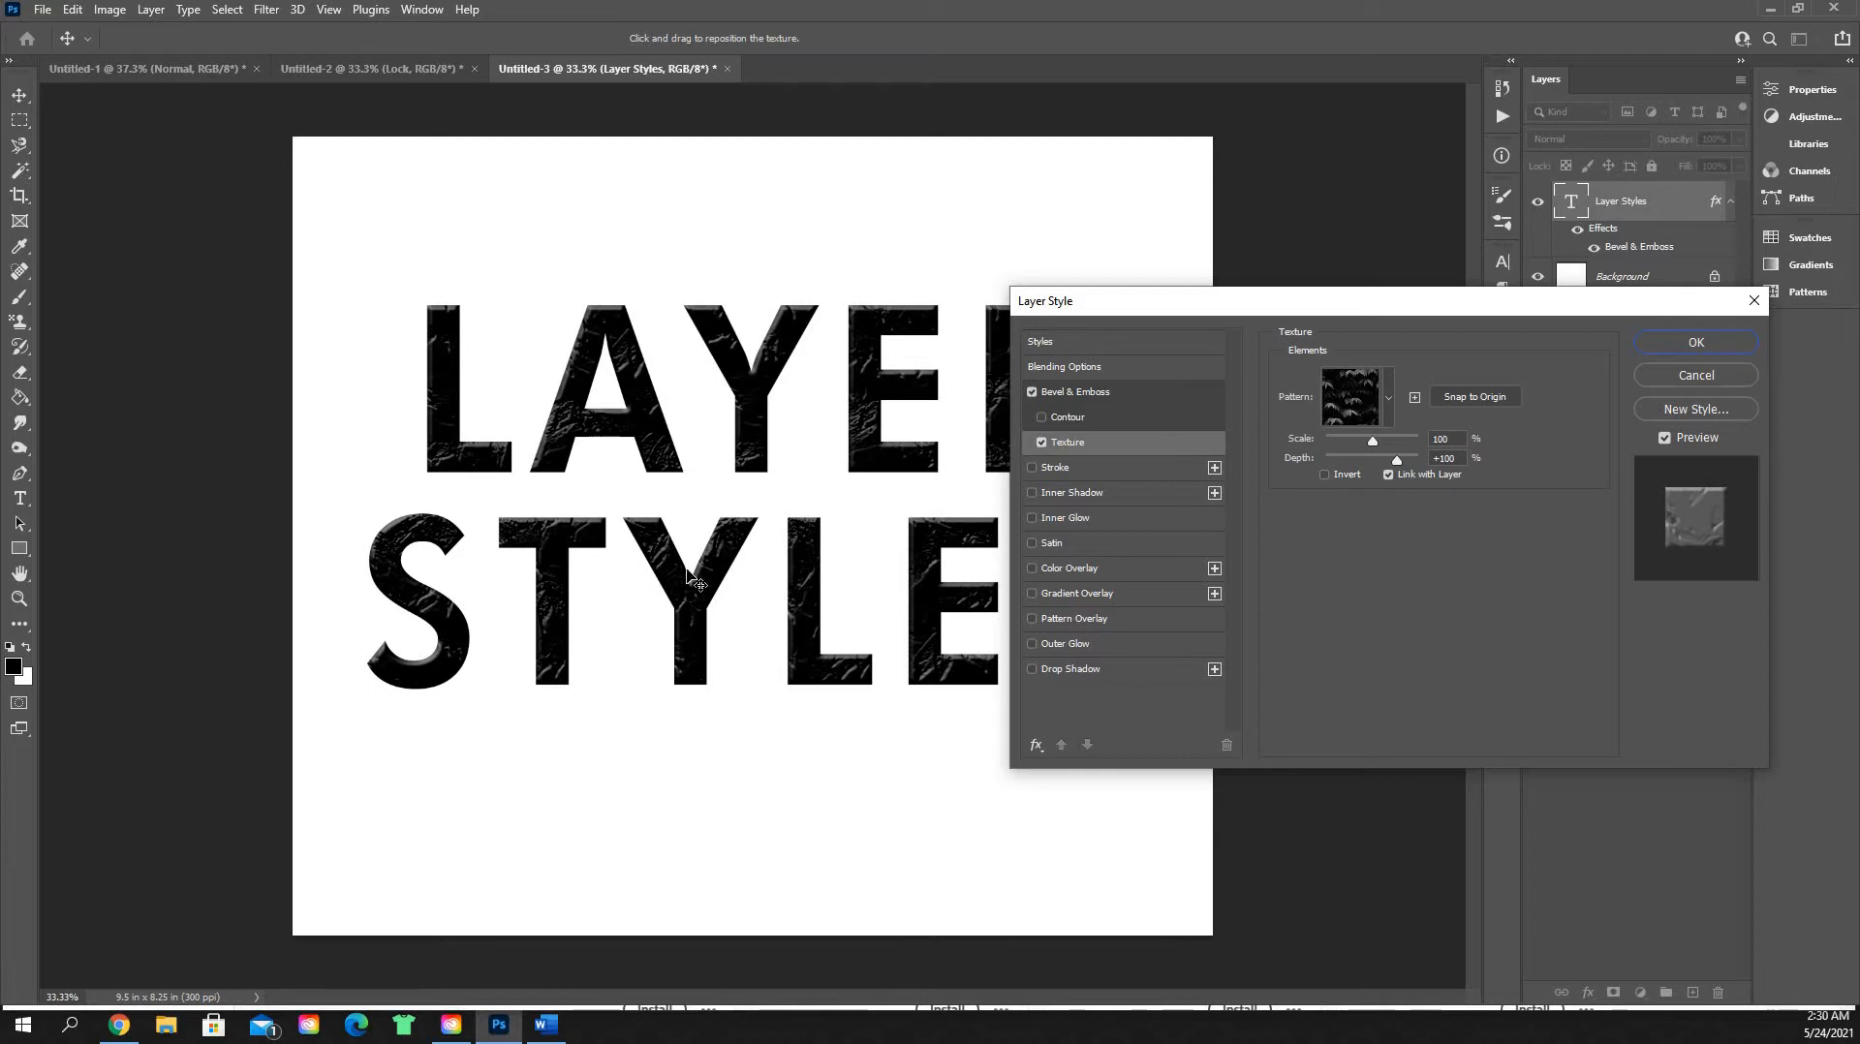
{"action": "left_click", "coordinate": [1356, 401]}
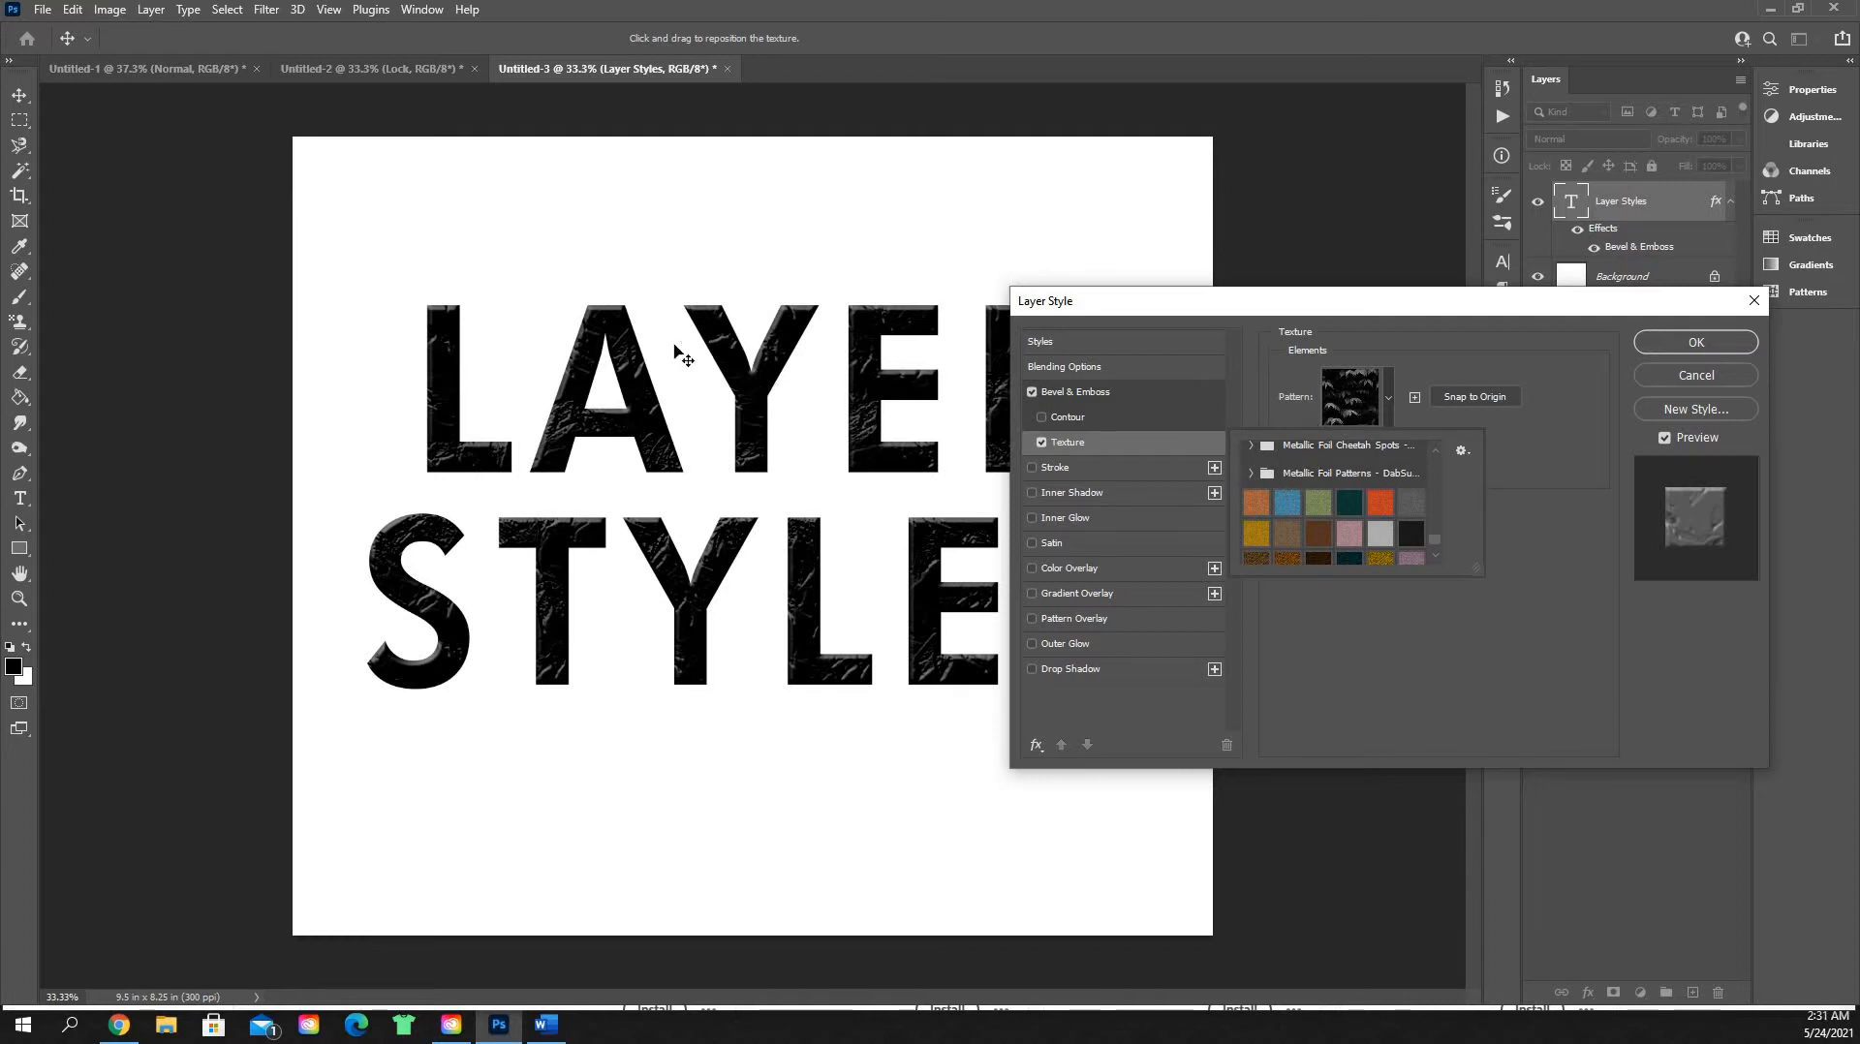
{"action": "left_click", "coordinate": [1253, 502]}
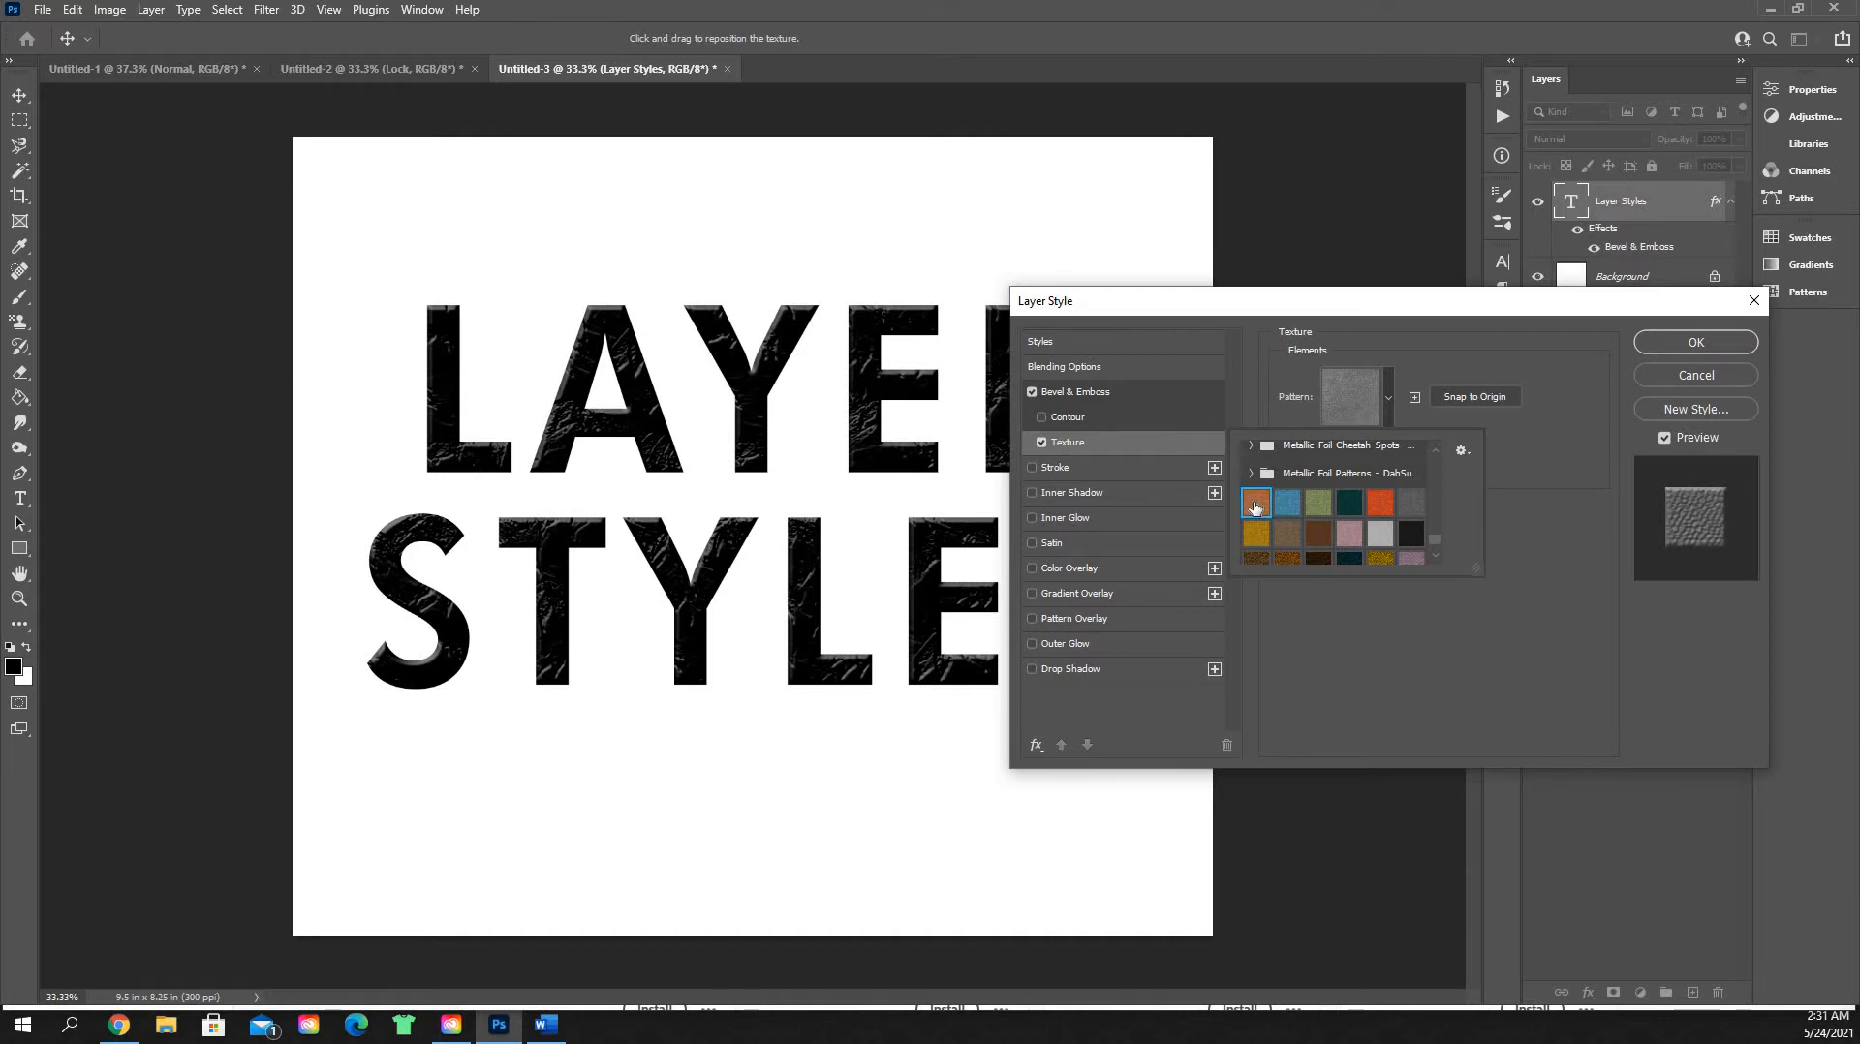
{"action": "left_click", "coordinate": [1291, 536]}
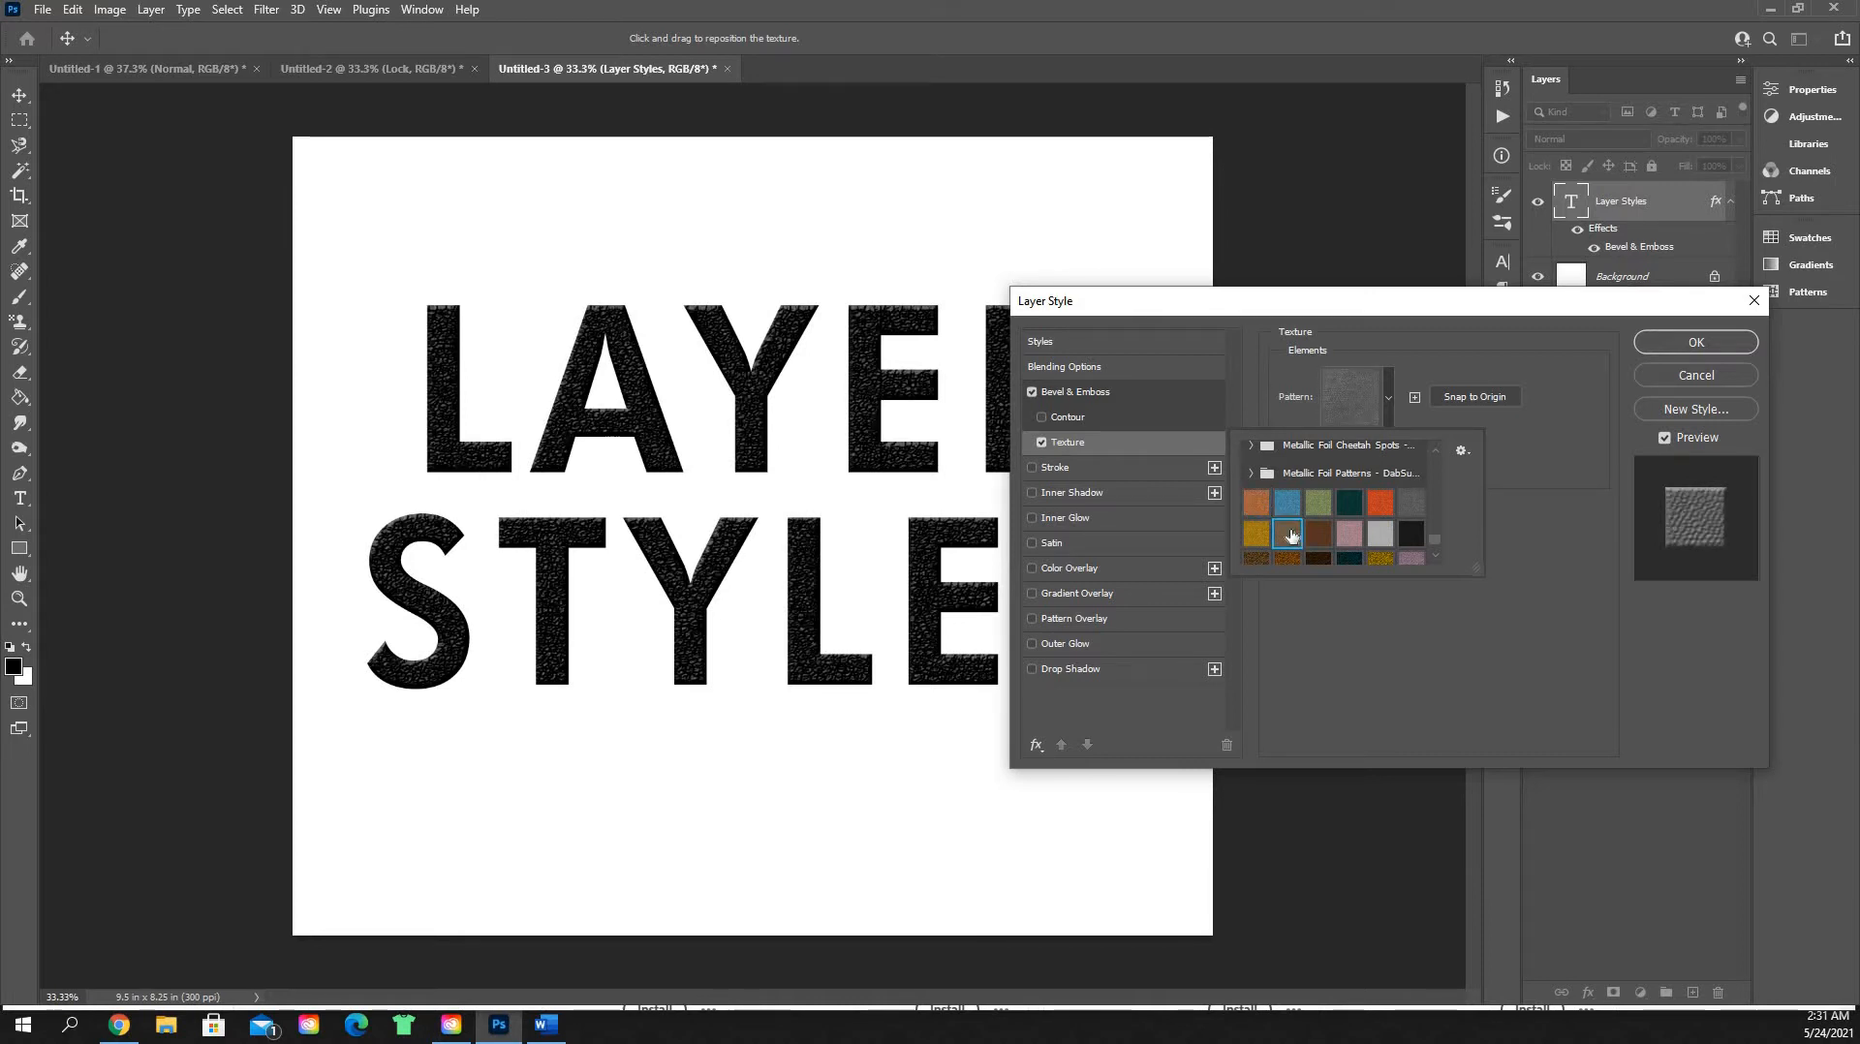
{"action": "left_click", "coordinate": [1483, 344]}
{"action": "mouse_move", "coordinate": [1377, 449]}
{"action": "left_mouse_down"}
{"action": "mouse_move", "coordinate": [1341, 442]}
{"action": "mouse_move", "coordinate": [1416, 446]}
{"action": "mouse_move", "coordinate": [1362, 462]}
{"action": "mouse_move", "coordinate": [1425, 479]}
{"action": "mouse_move", "coordinate": [1372, 469]}
{"action": "left_mouse_up"}
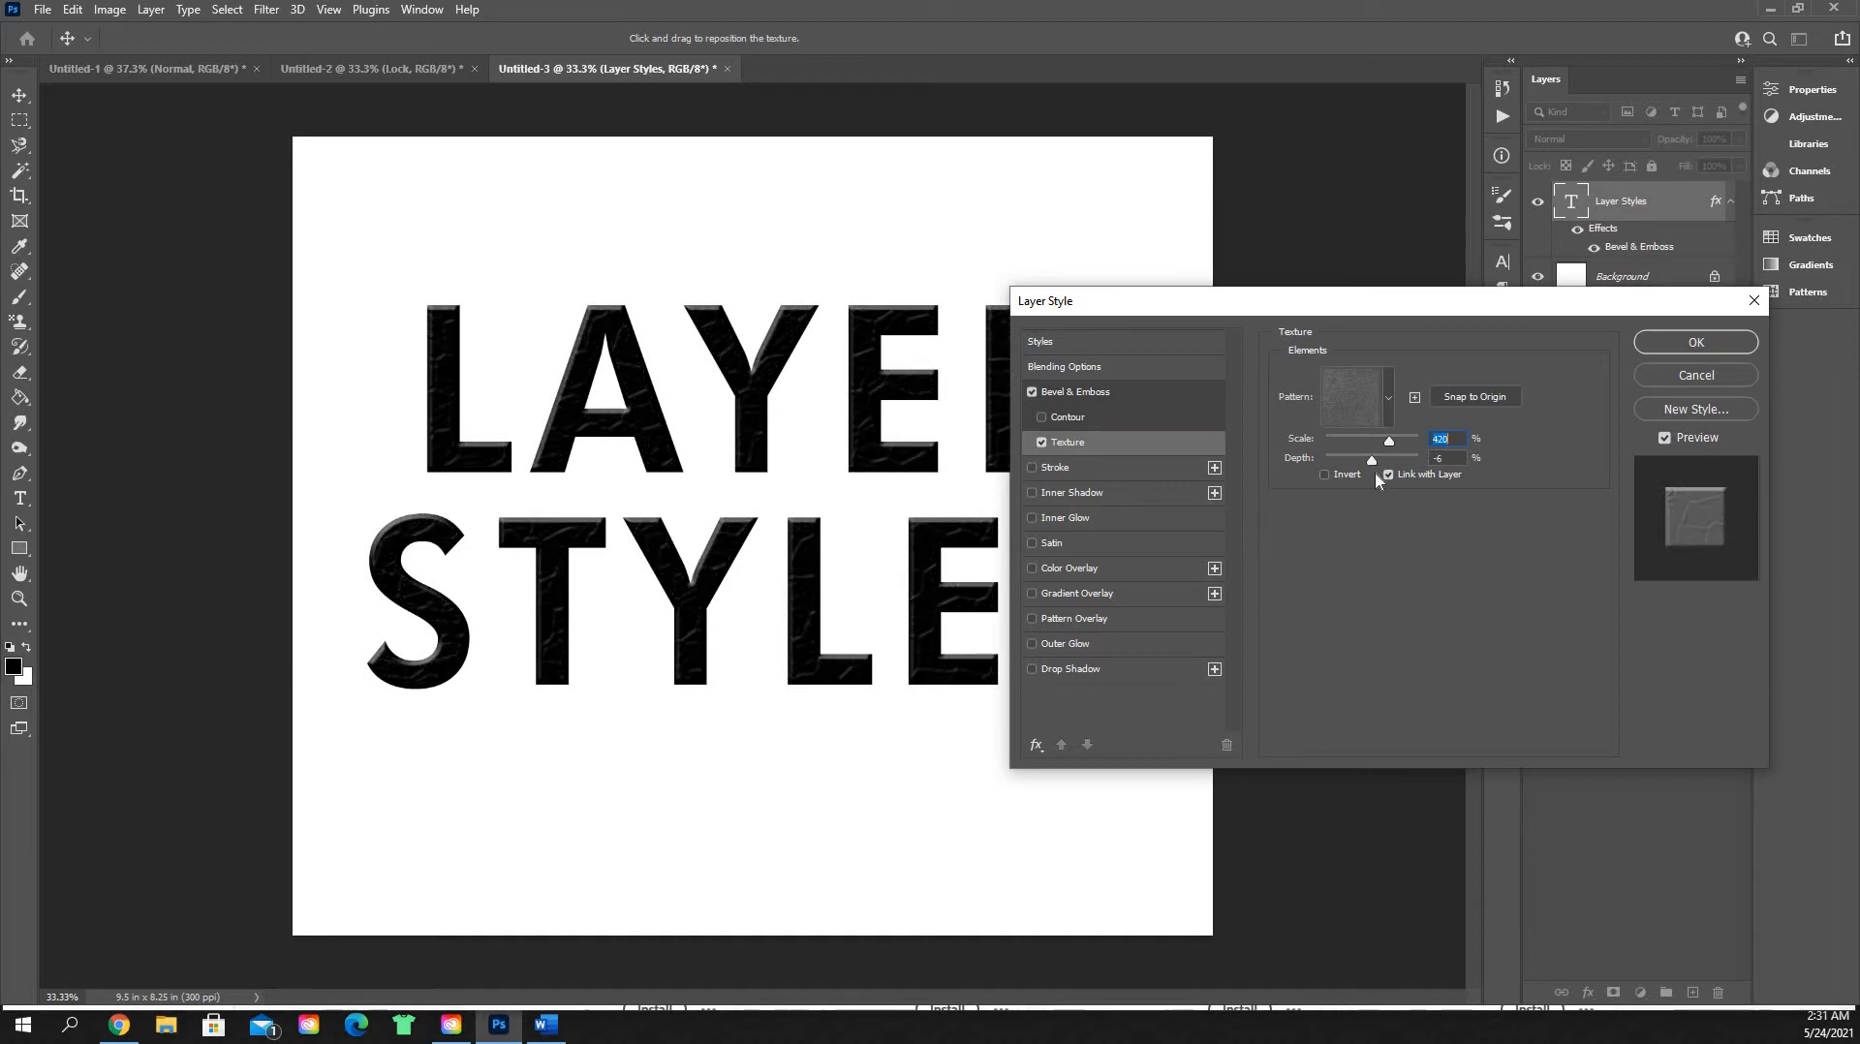
Step: Turn off Texture and Bevel & Emboss, and enable the Stroke effect on the text
{"action": "left_click", "coordinate": [1041, 445]}
{"action": "left_click", "coordinate": [1031, 392]}
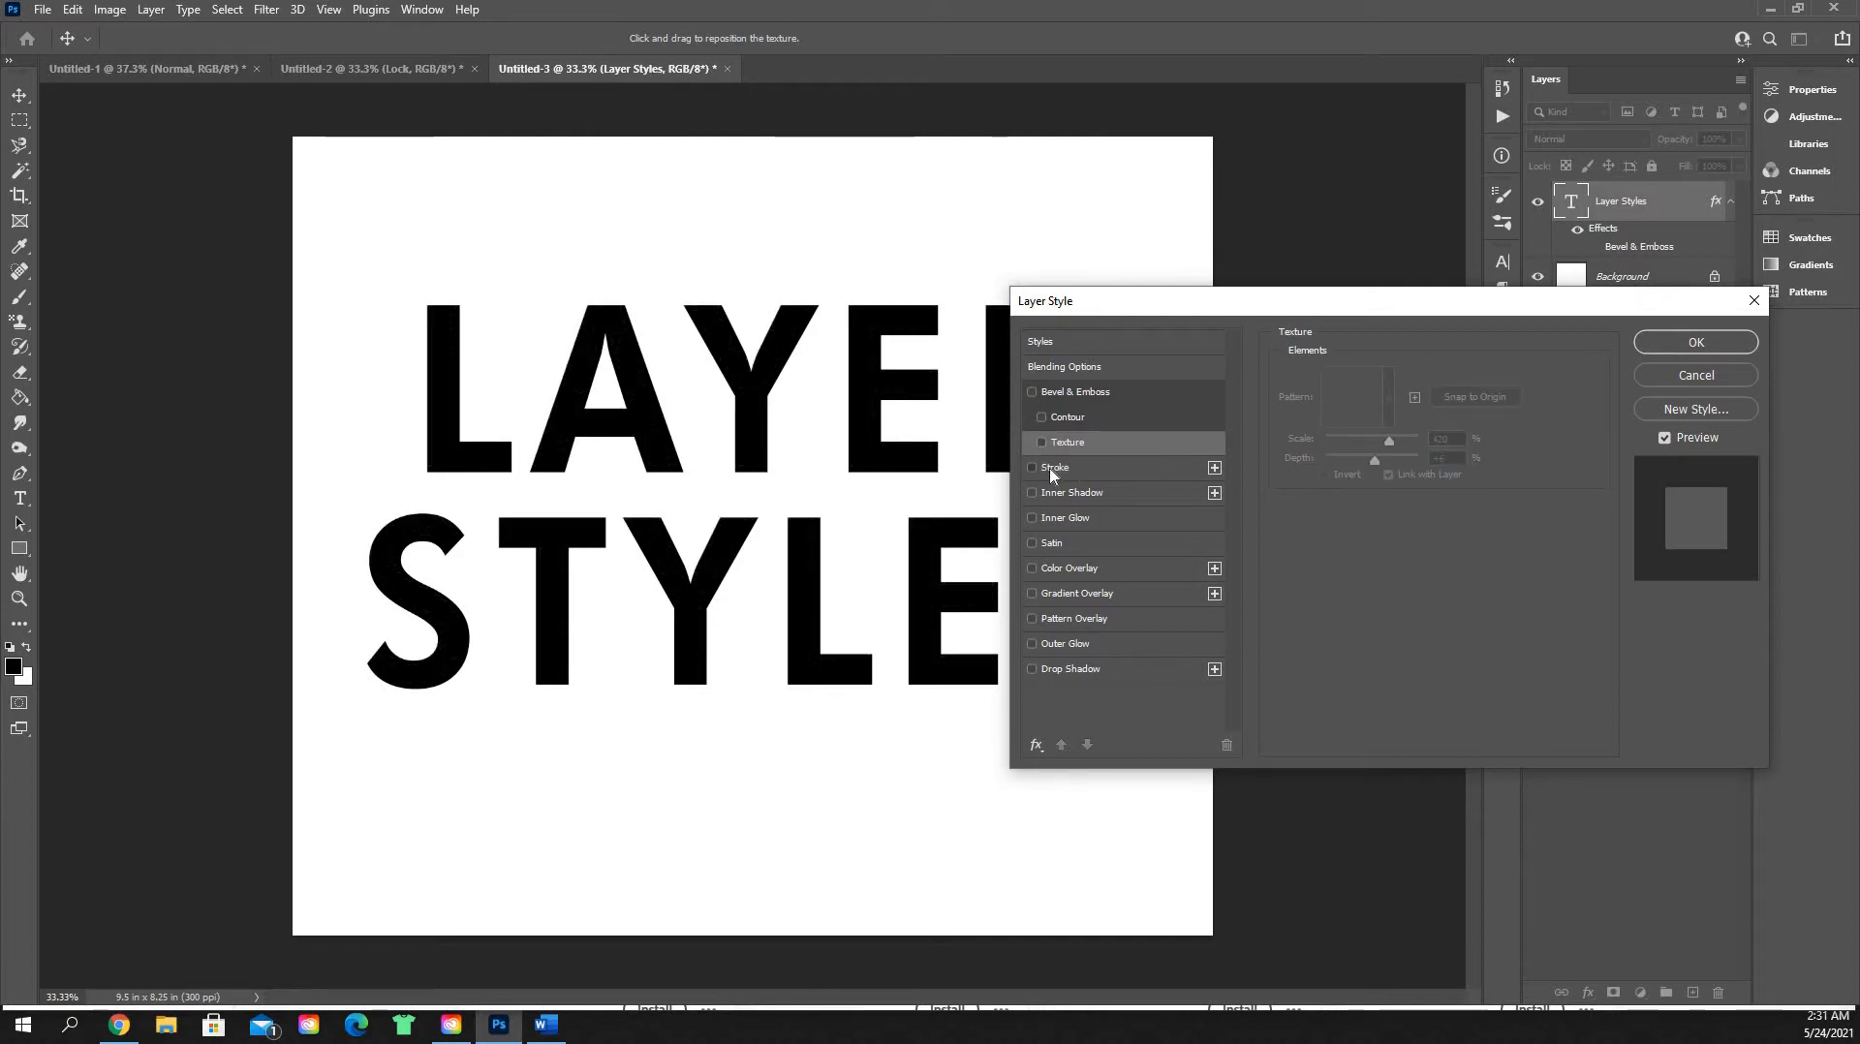
{"action": "left_click", "coordinate": [1073, 465]}
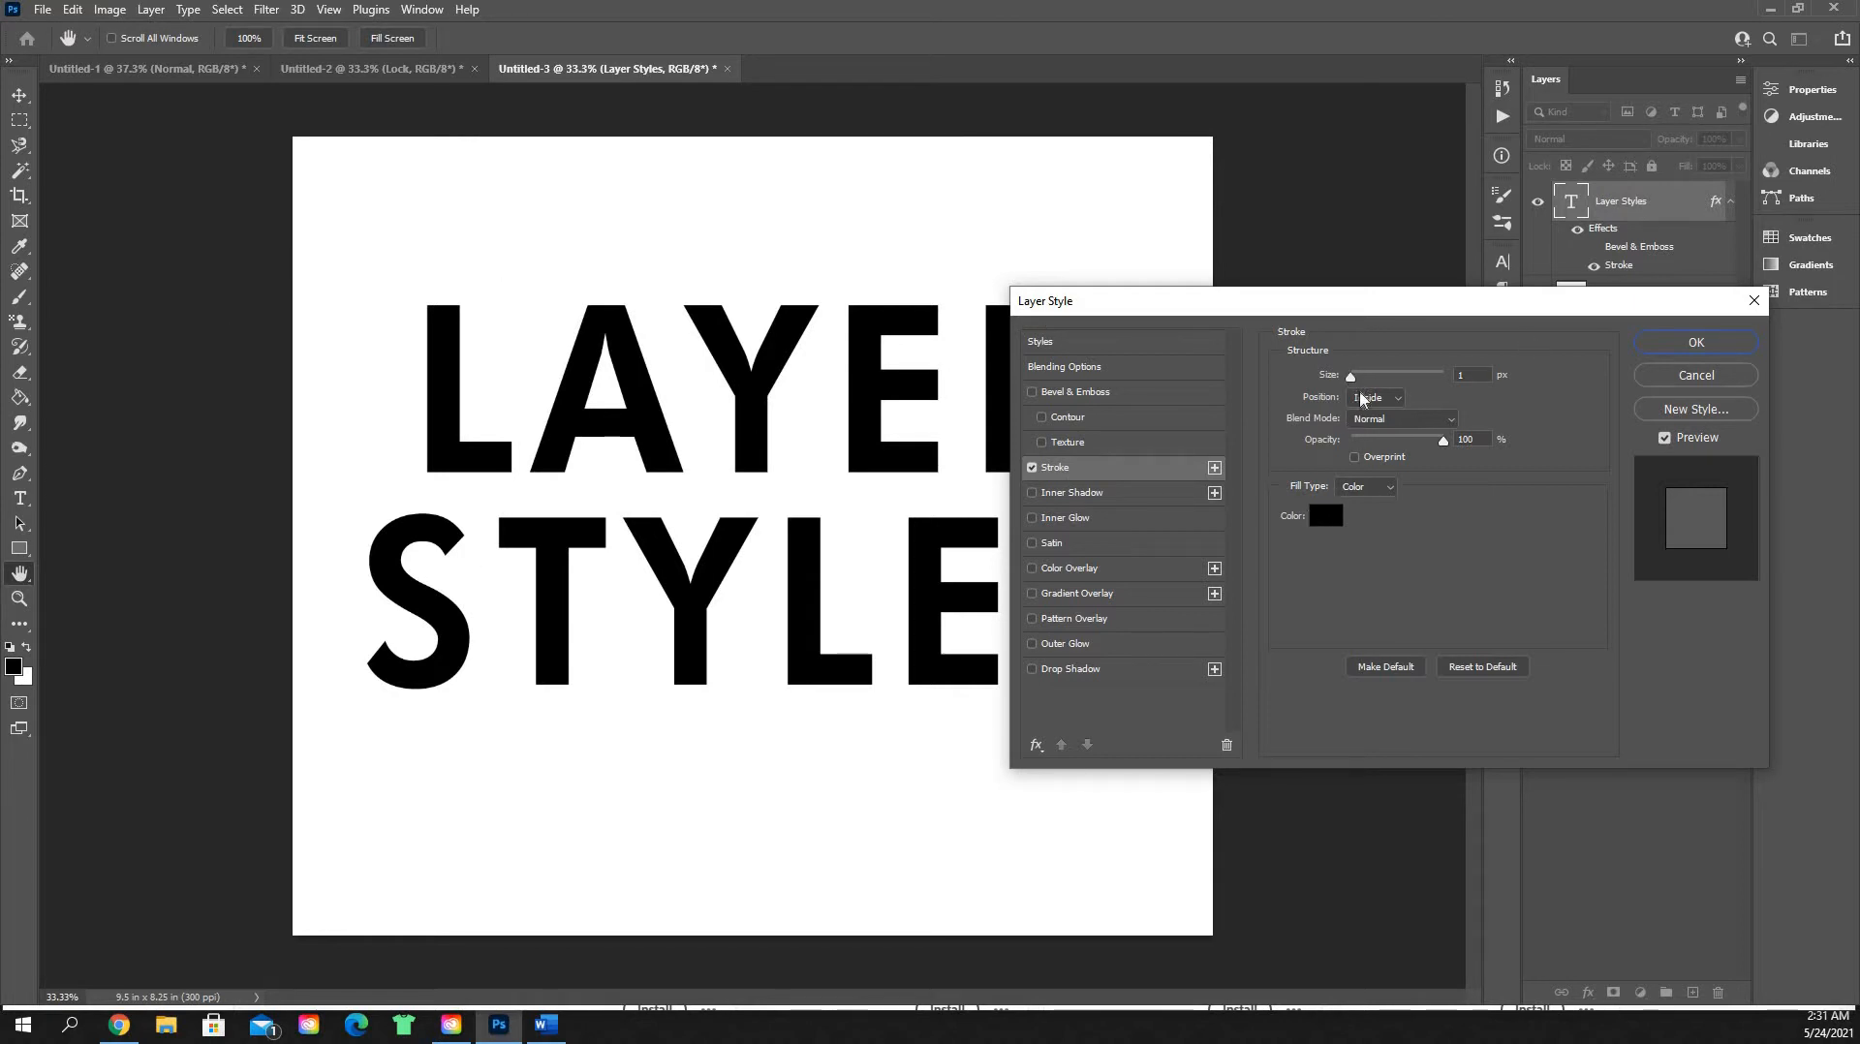
Step: Place the stroke outside the text, colour it red (#ce1e1e), and increase its size to 13 px
{"action": "left_click", "coordinate": [1397, 397]}
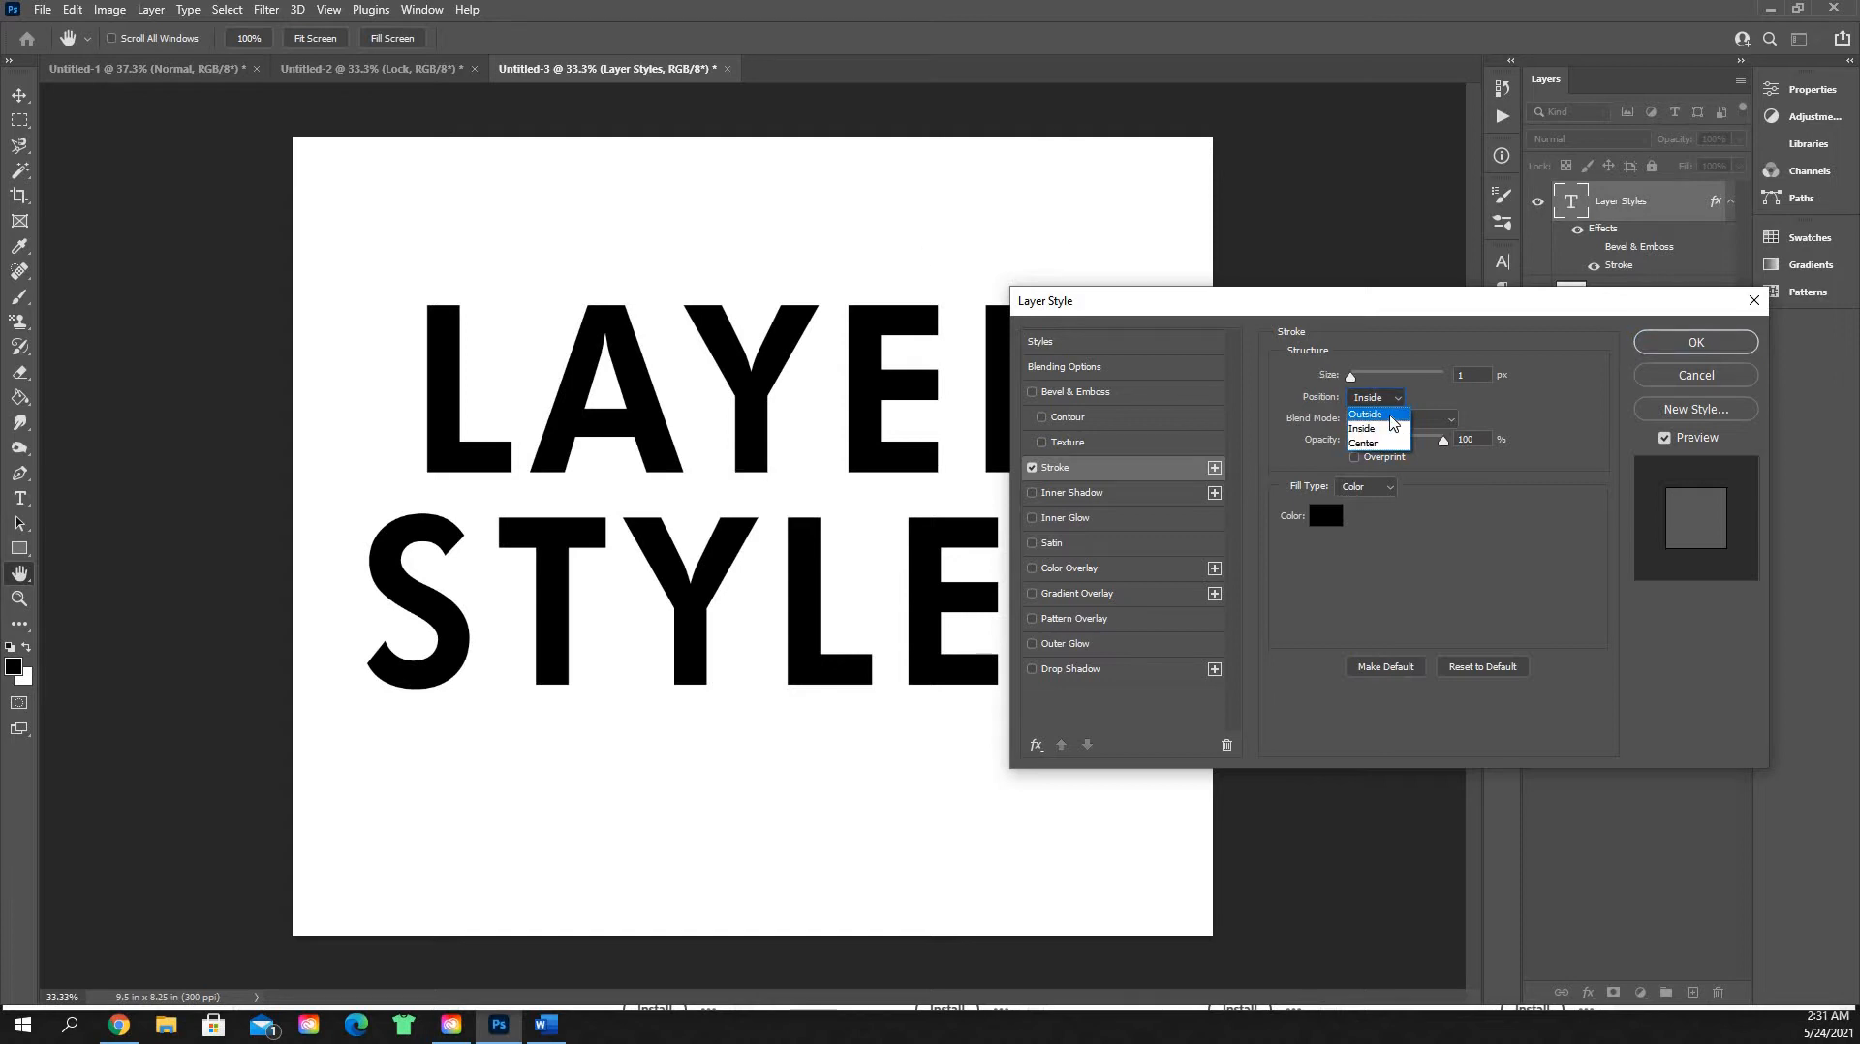
{"action": "left_click", "coordinate": [1393, 417]}
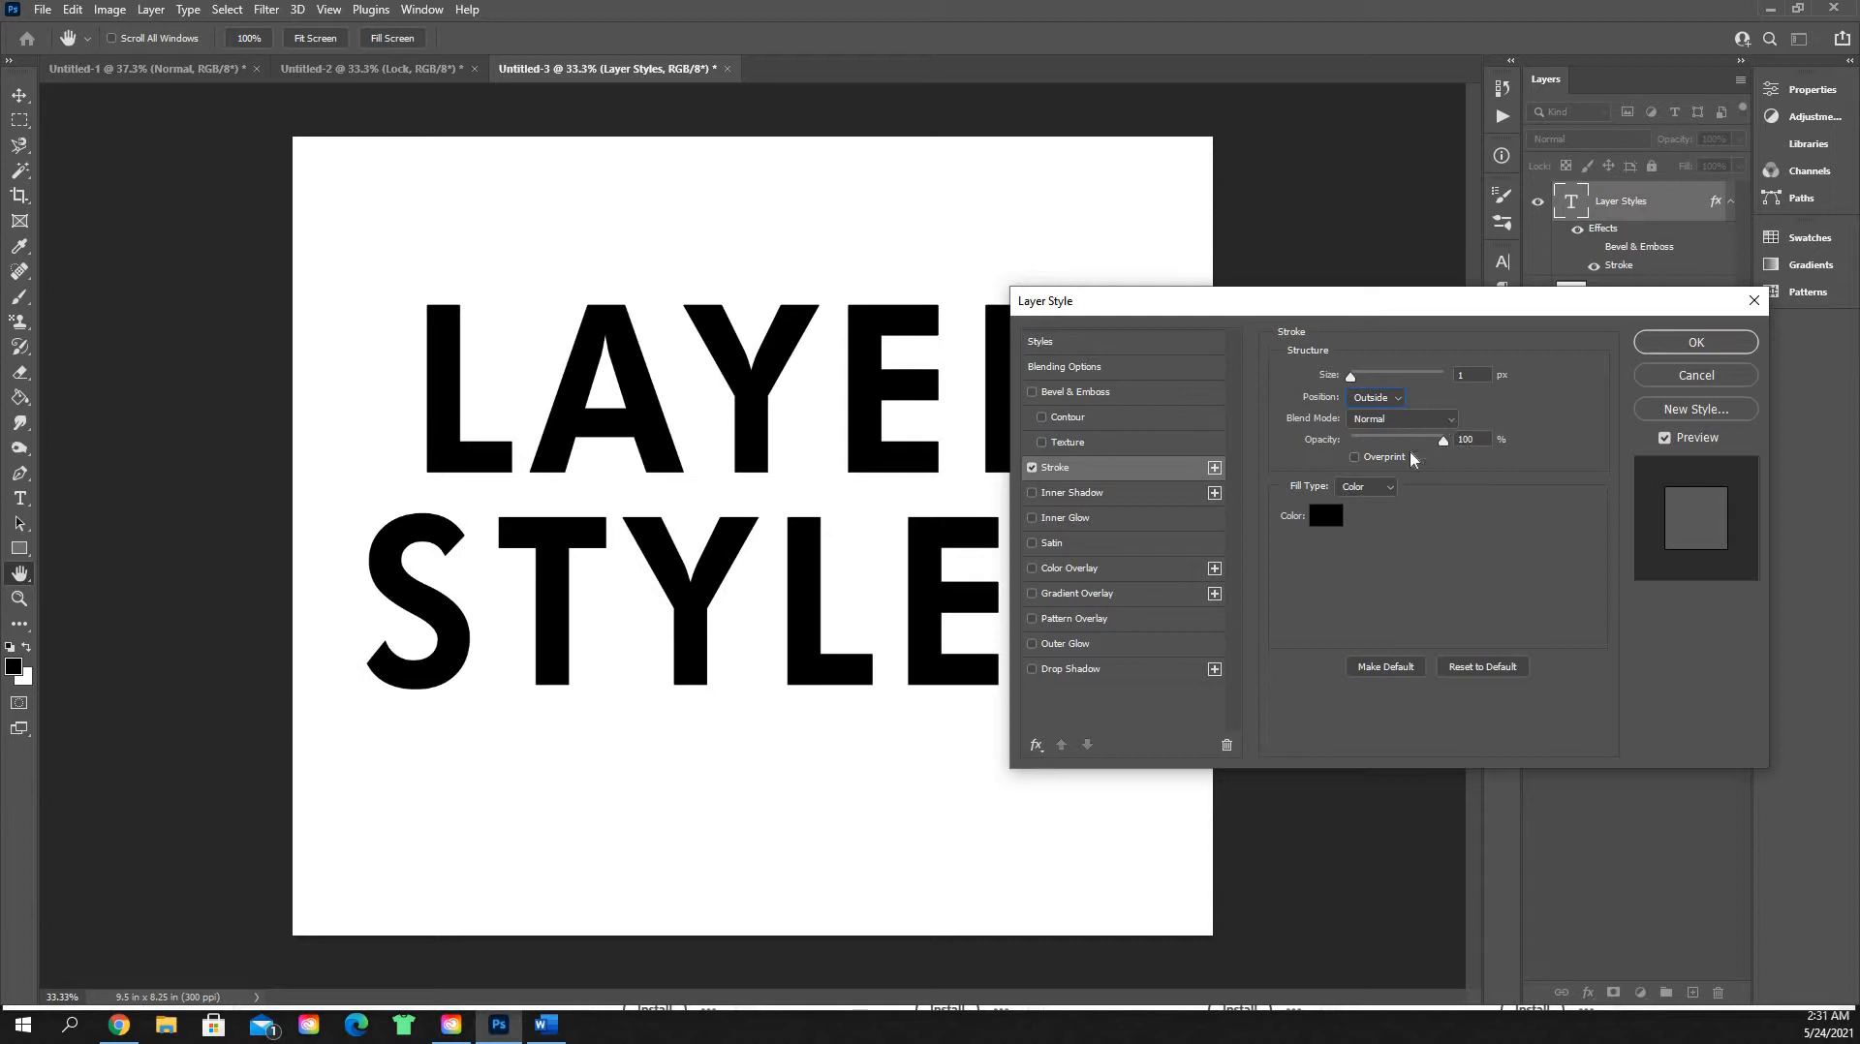
{"action": "left_click", "coordinate": [1327, 515]}
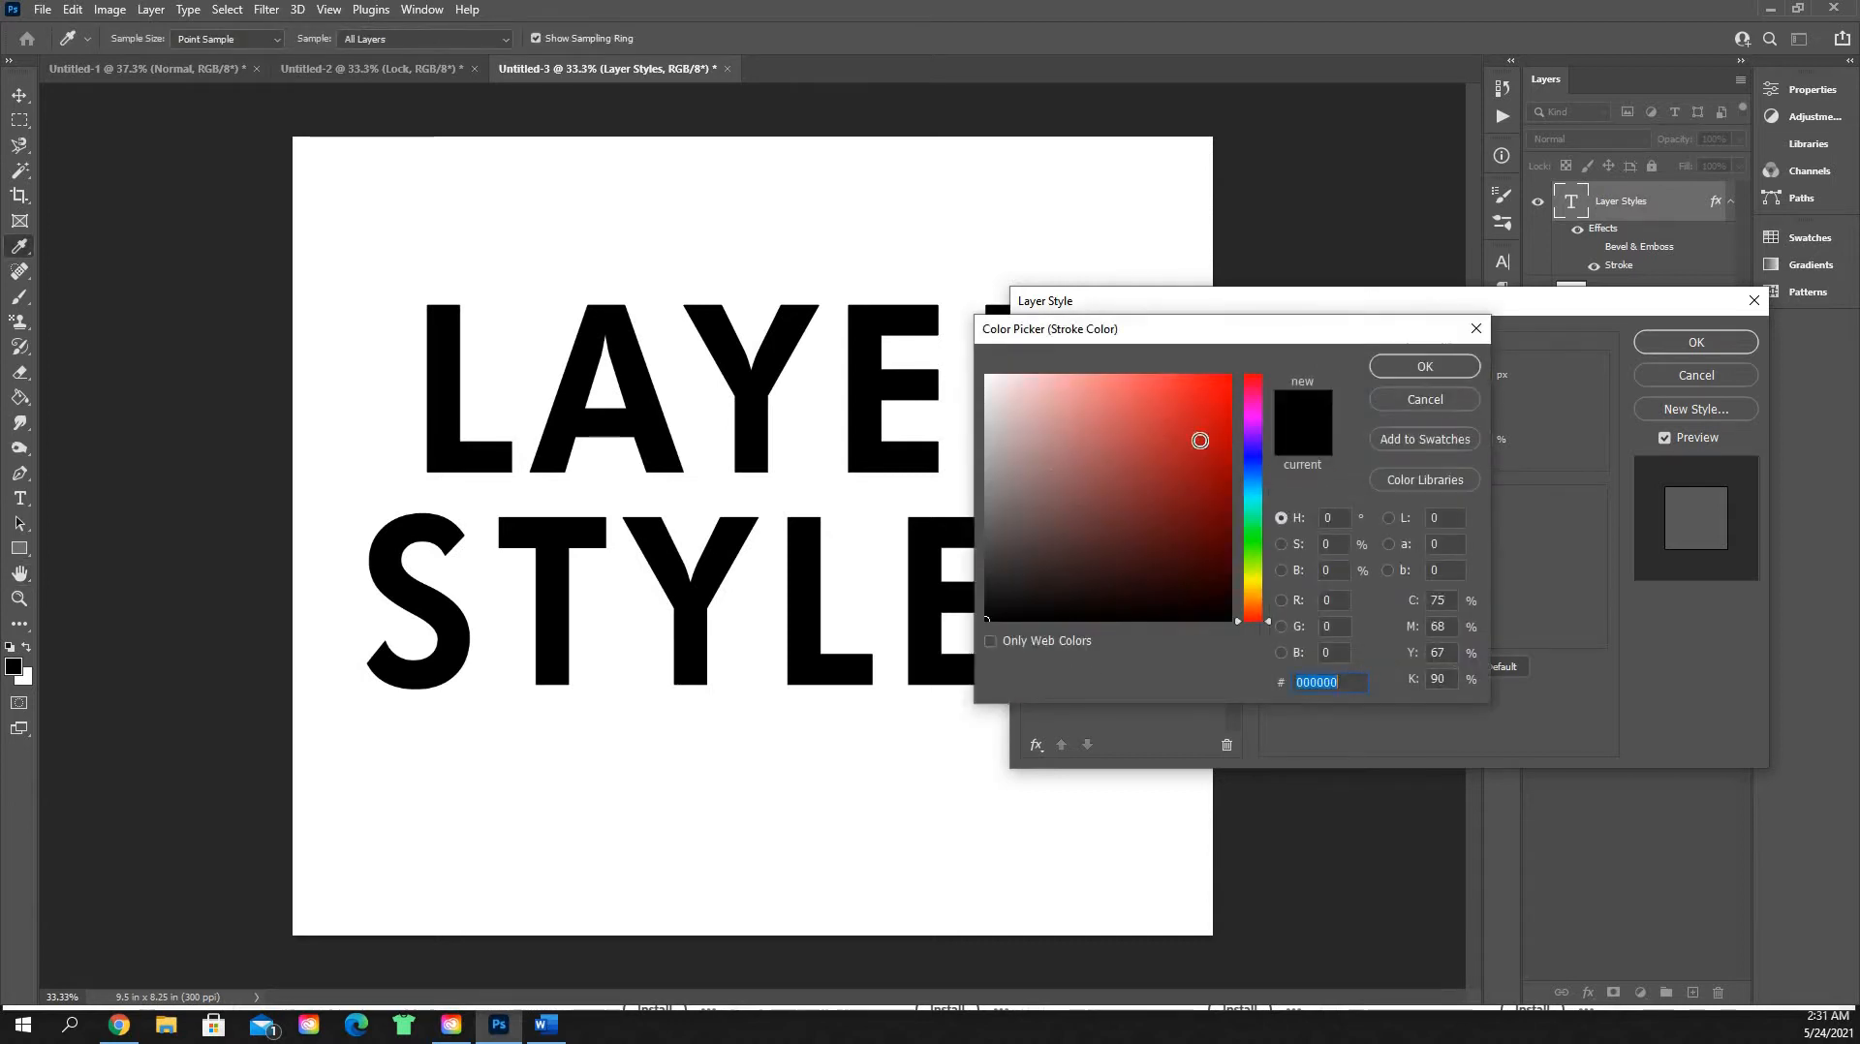
{"action": "left_click", "coordinate": [1196, 421]}
{"action": "left_click", "coordinate": [1408, 369]}
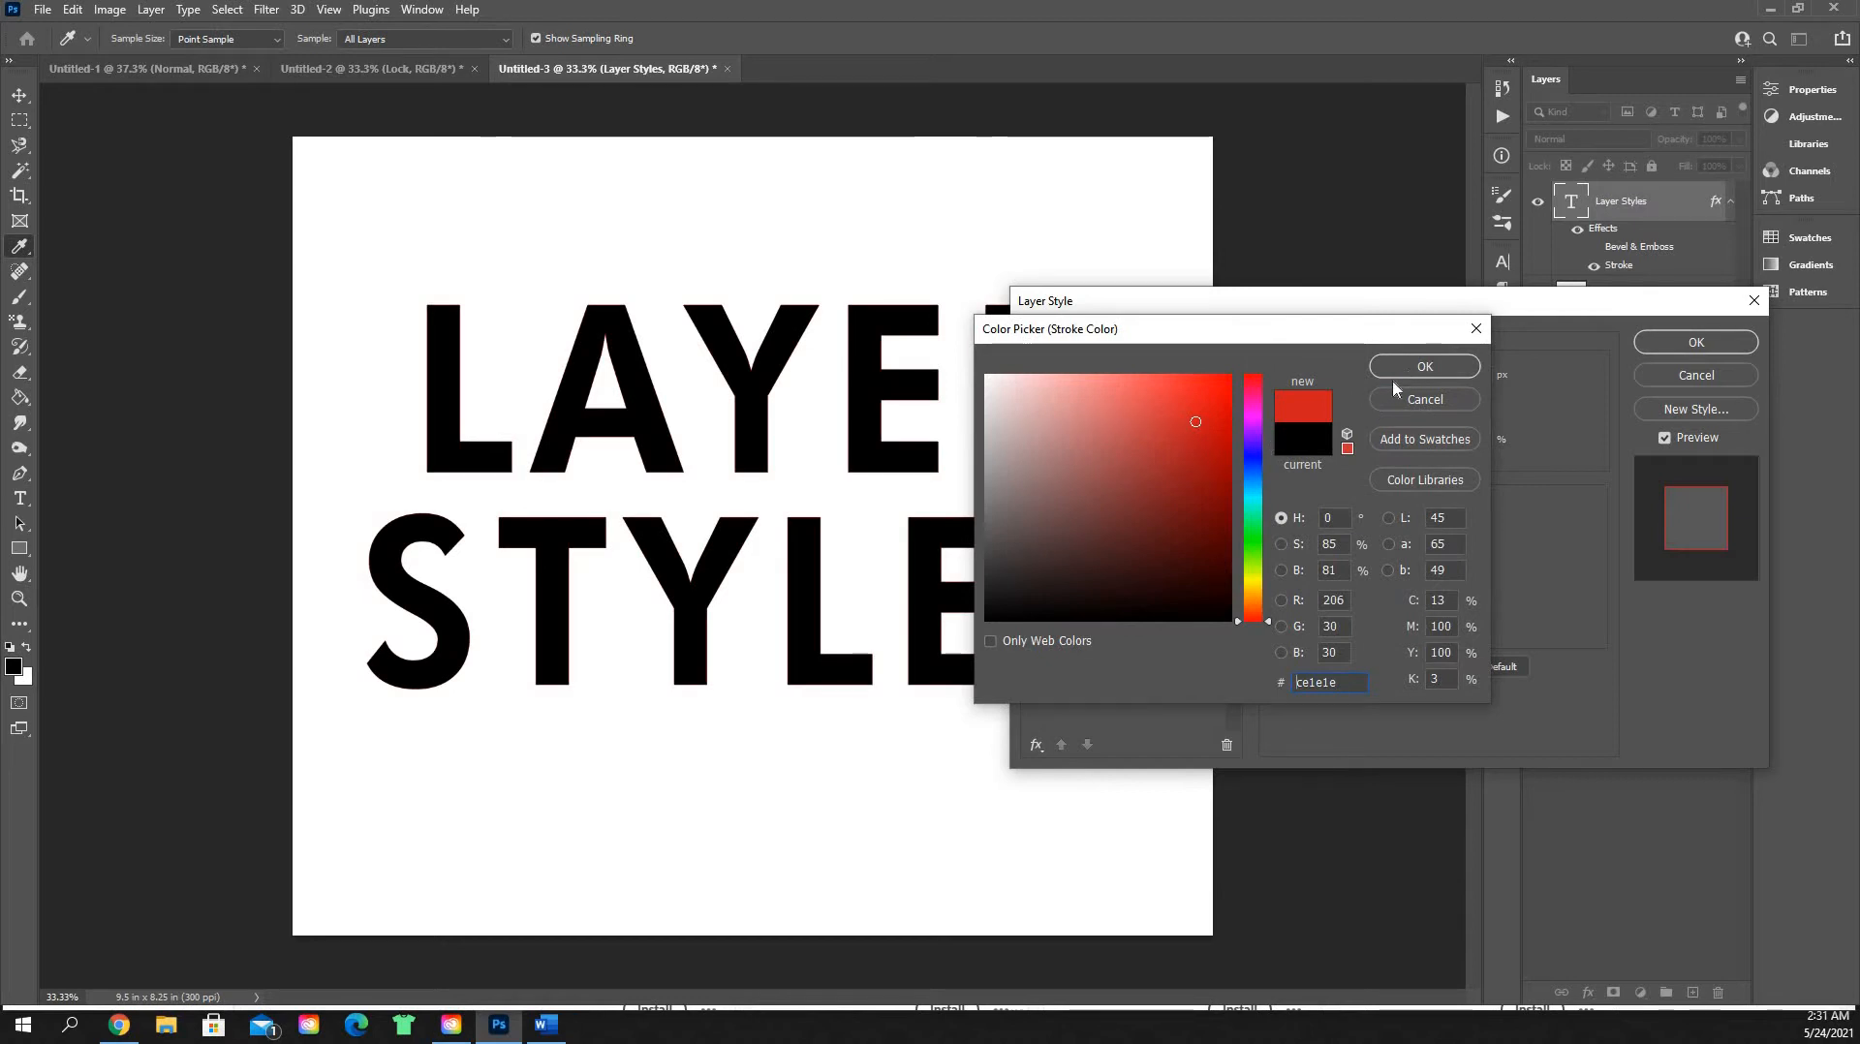
{"action": "mouse_move", "coordinate": [1354, 381]}
{"action": "left_mouse_down"}
{"action": "mouse_move", "coordinate": [1385, 379]}
{"action": "mouse_move", "coordinate": [1364, 408]}
{"action": "left_mouse_up"}
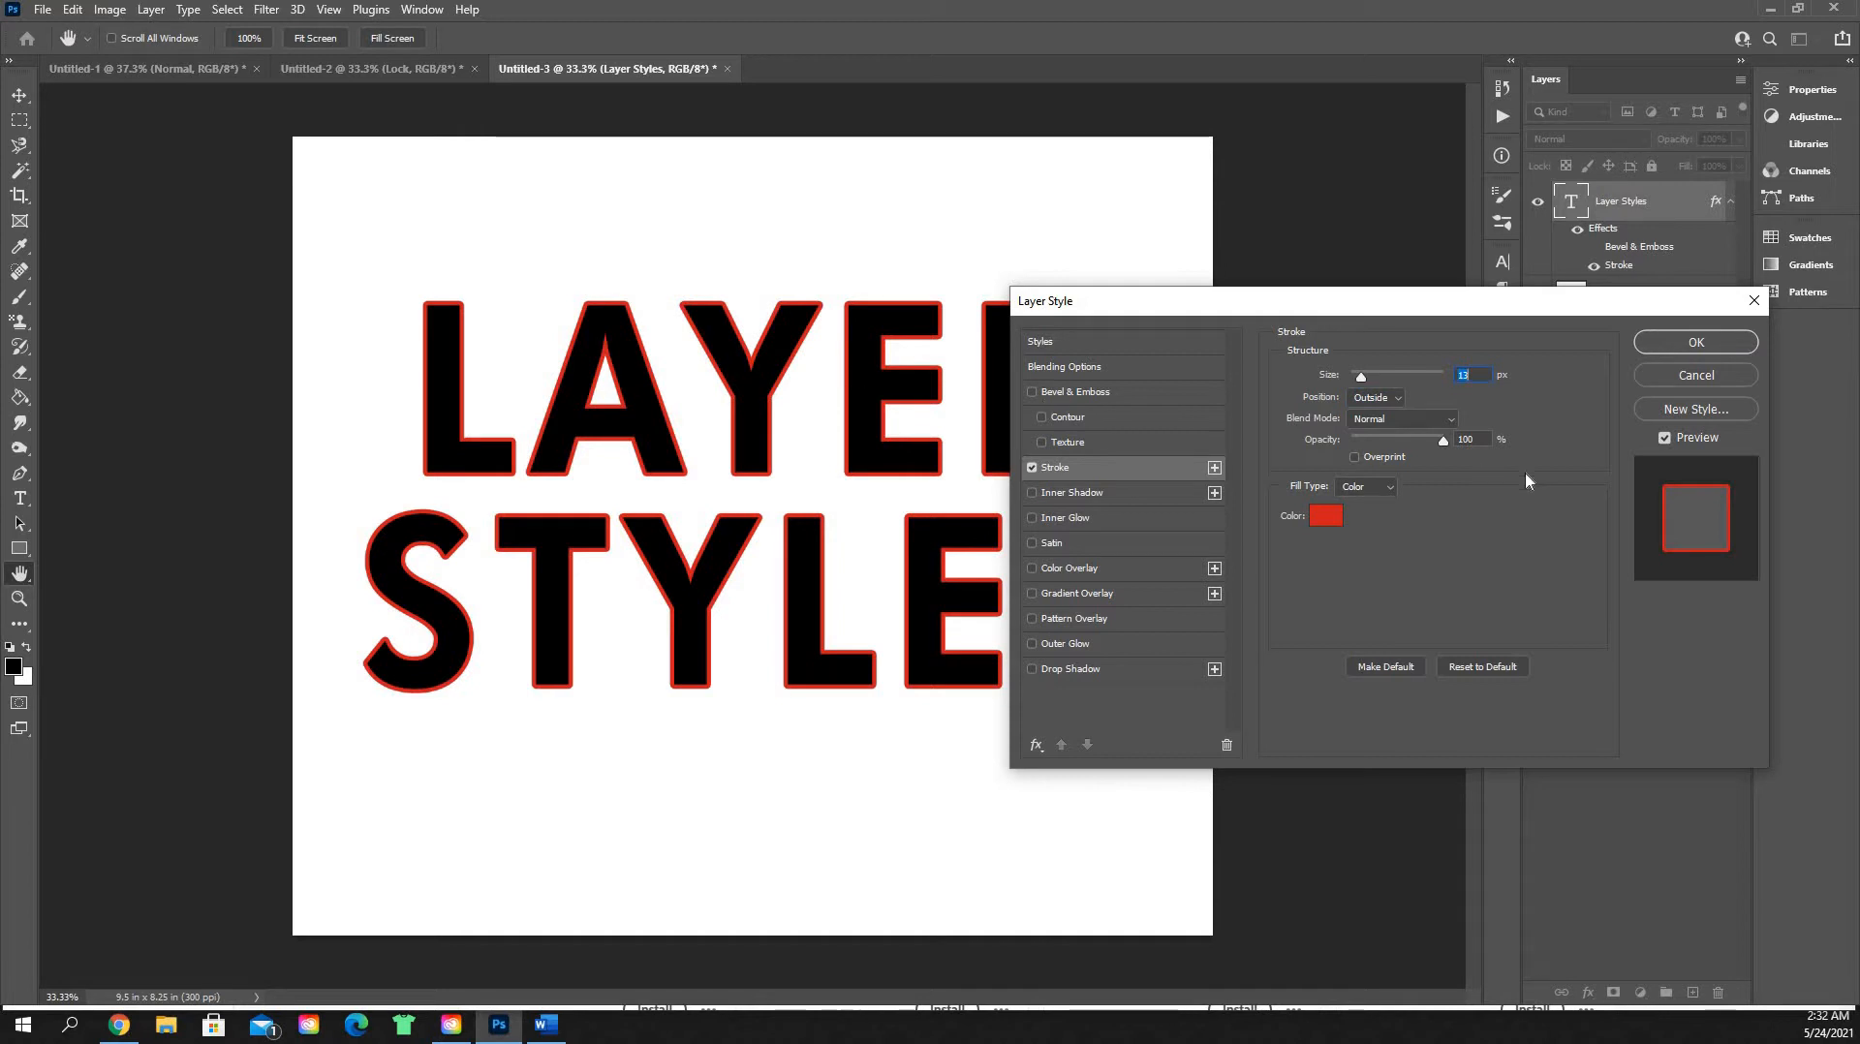
Step: Switch the stroke's fill type to Gradient, try the Purple_02 preset, and cancel the gradient edit
{"action": "left_click", "coordinate": [1383, 485]}
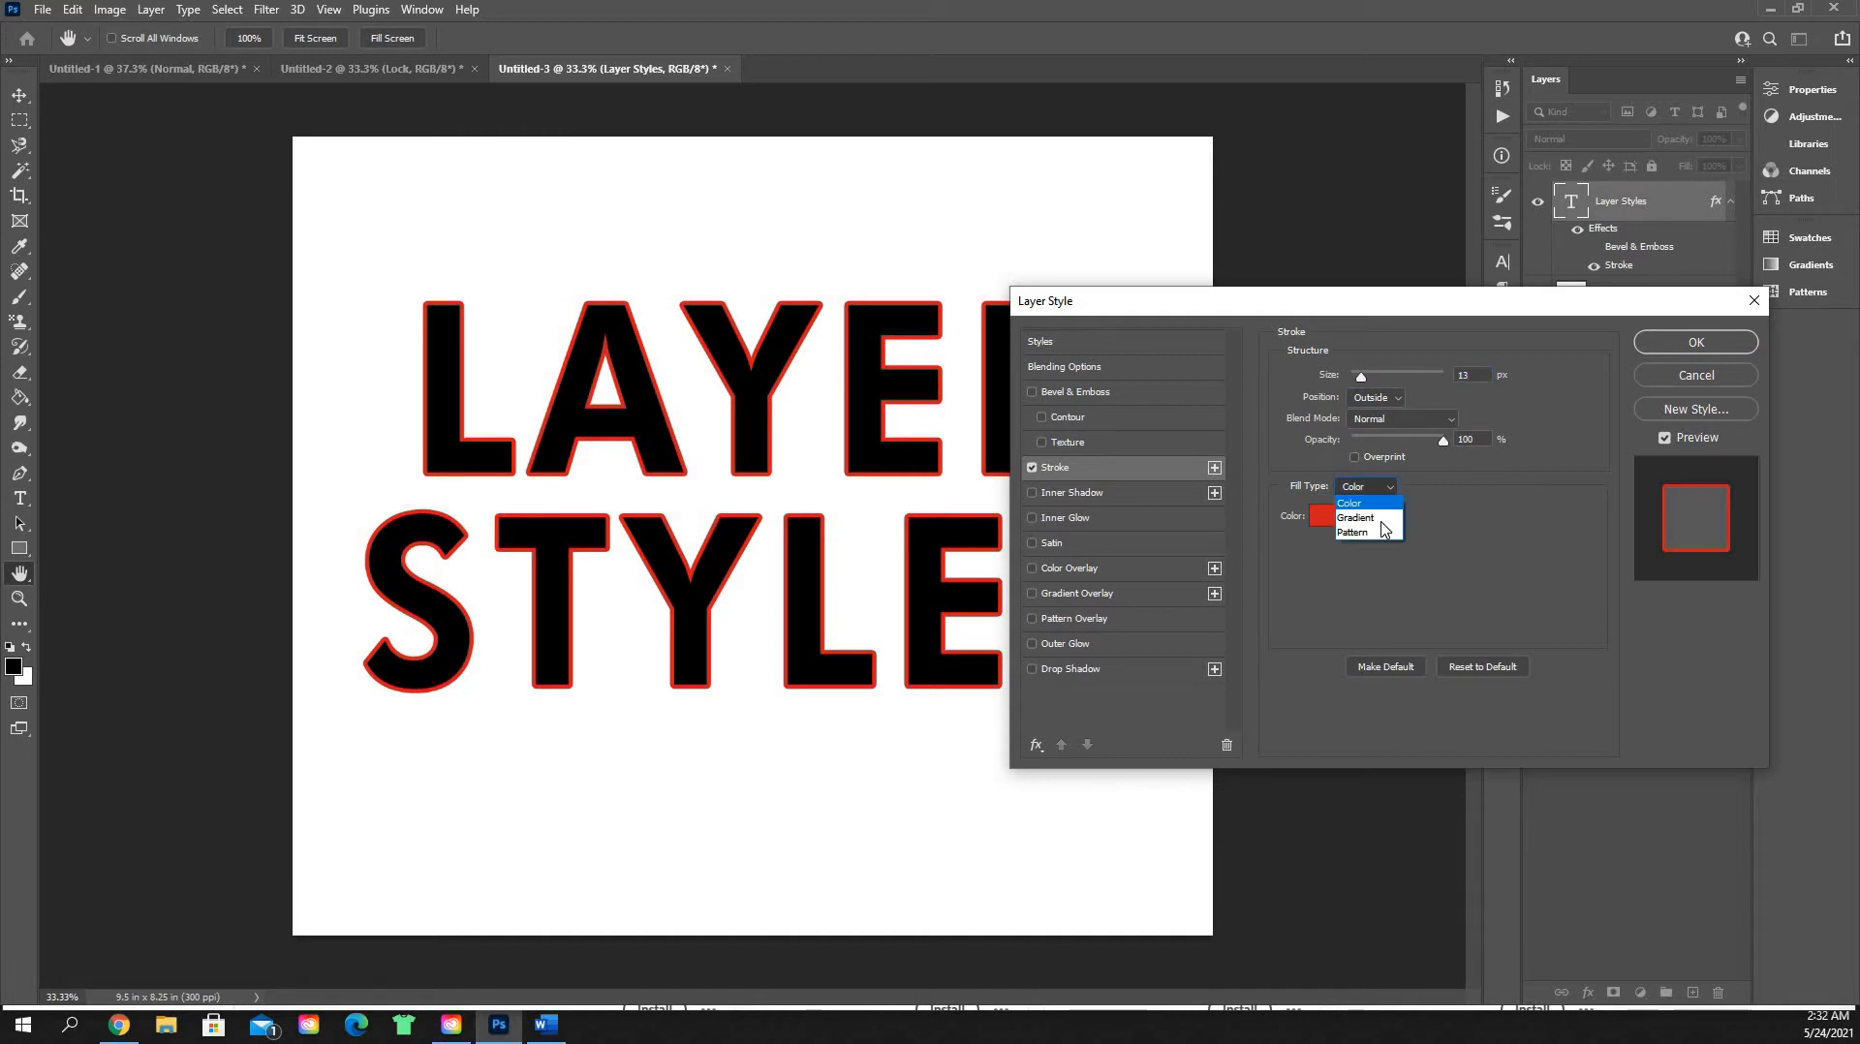
{"action": "left_click", "coordinate": [1385, 519]}
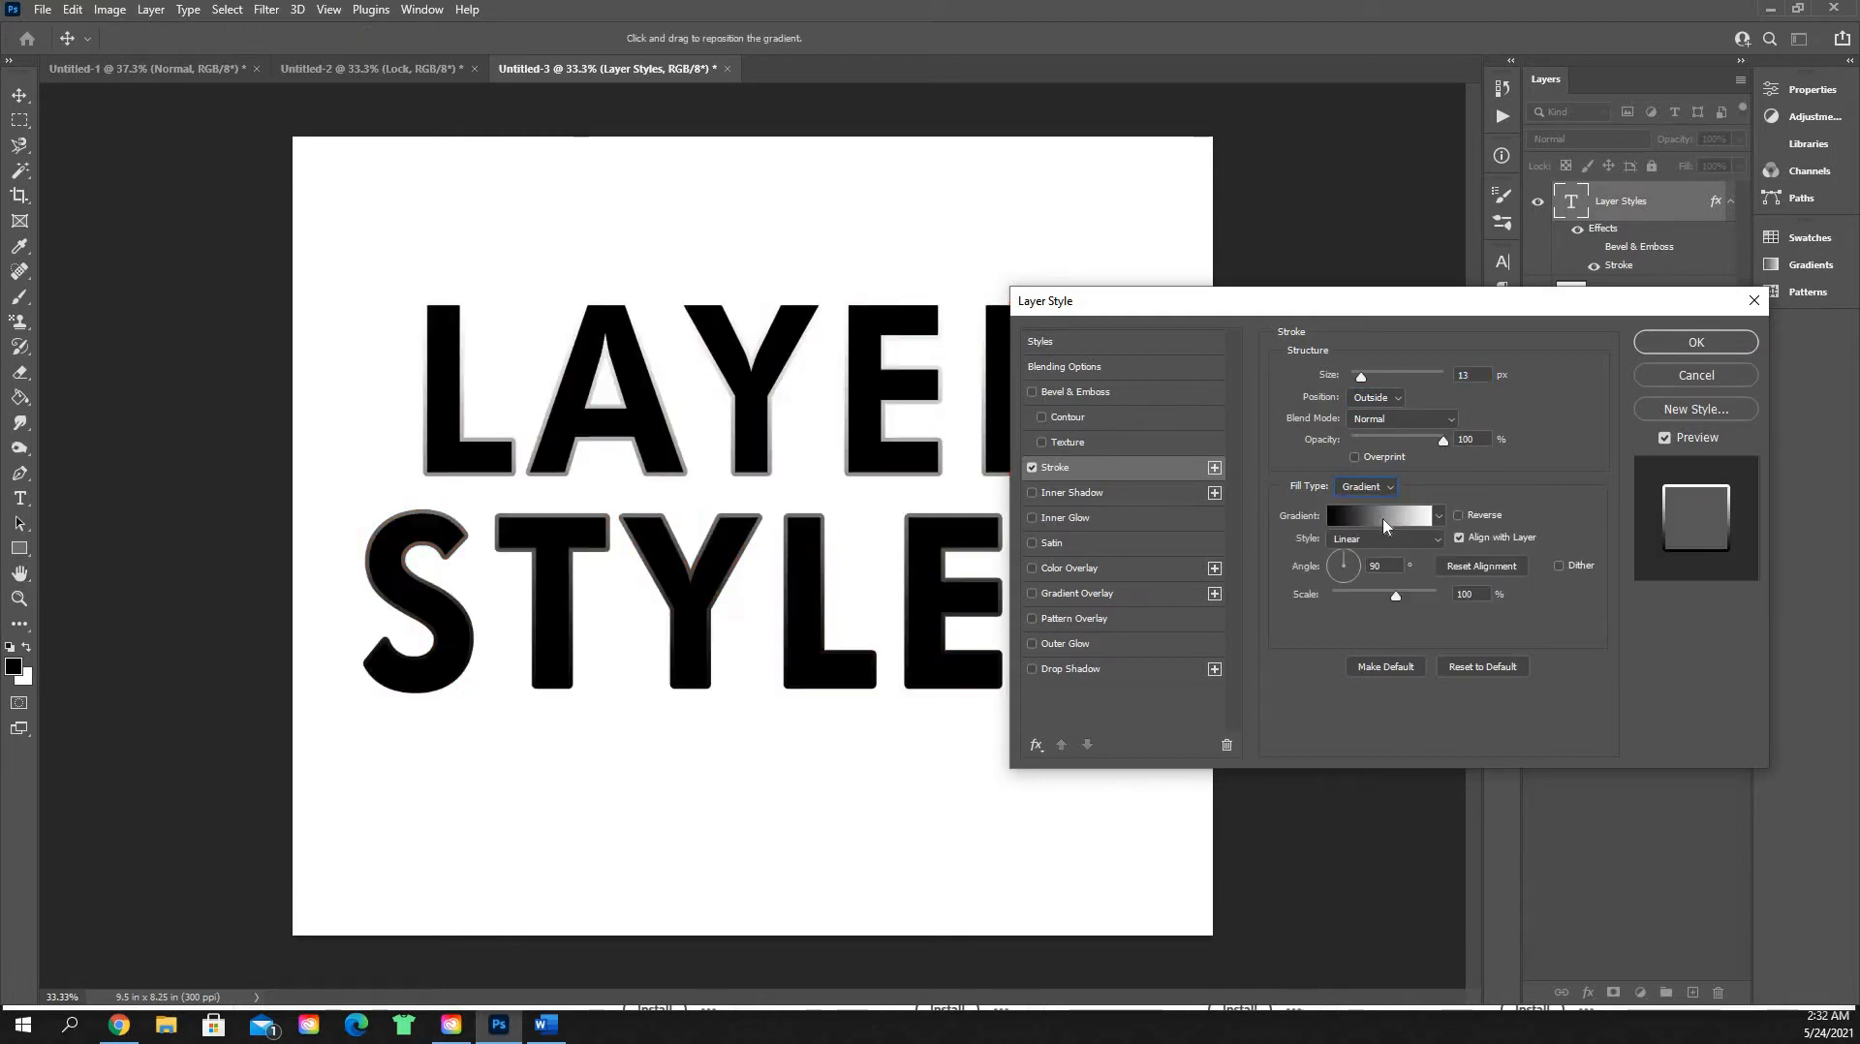
{"action": "left_click", "coordinate": [1384, 519]}
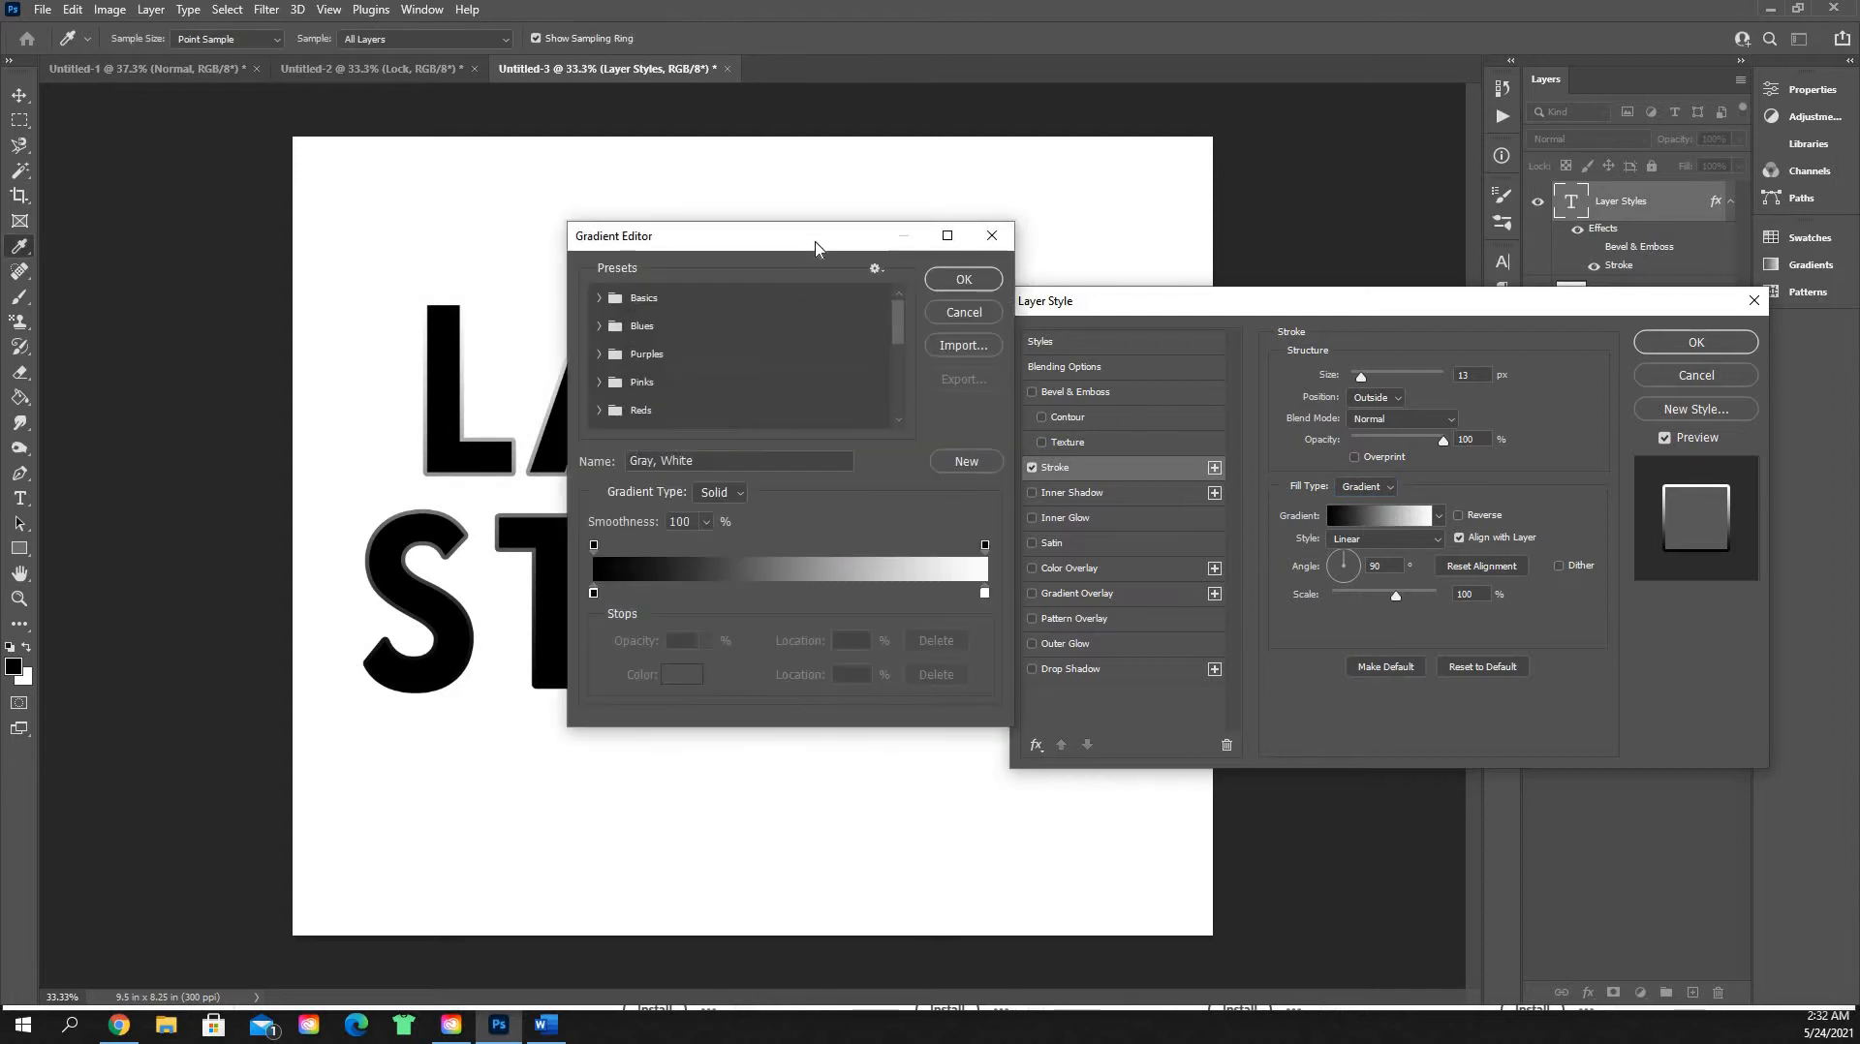
{"action": "left_click_drag", "start_coordinate": [814, 247], "coordinate": [806, 337]}
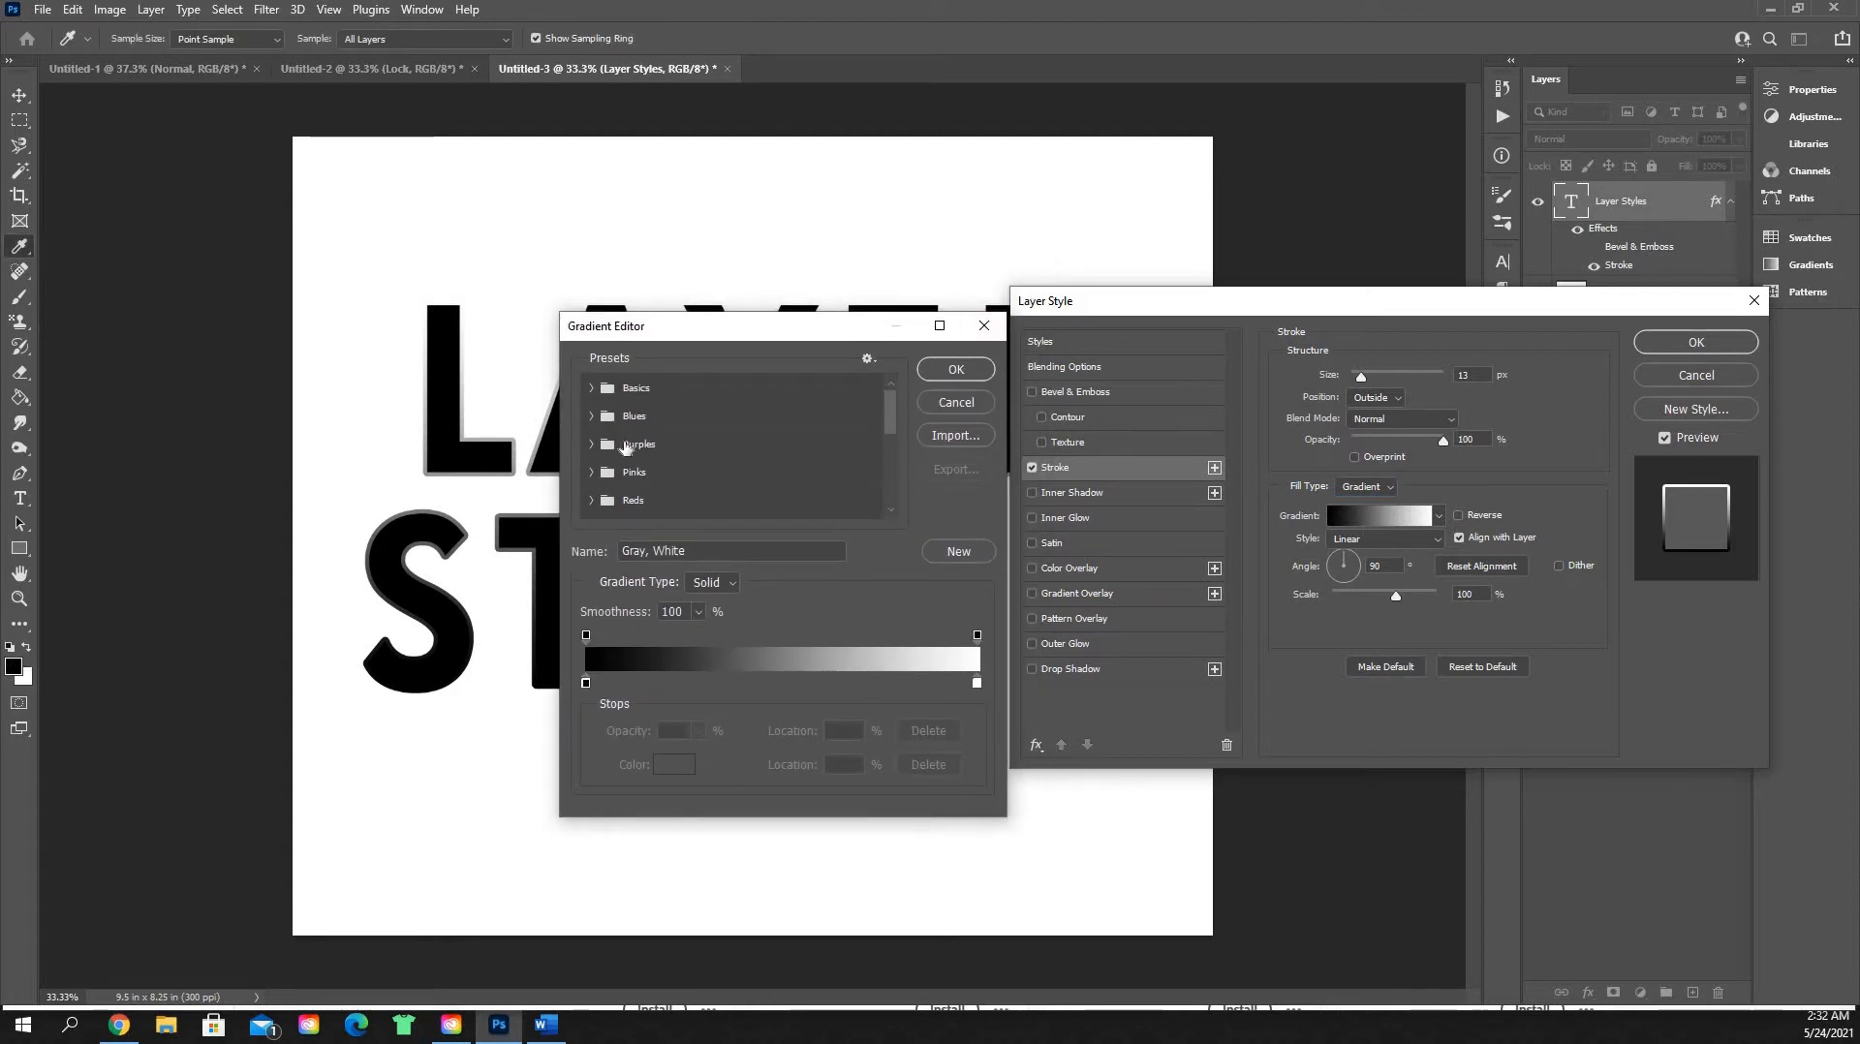
{"action": "left_click", "coordinate": [592, 445]}
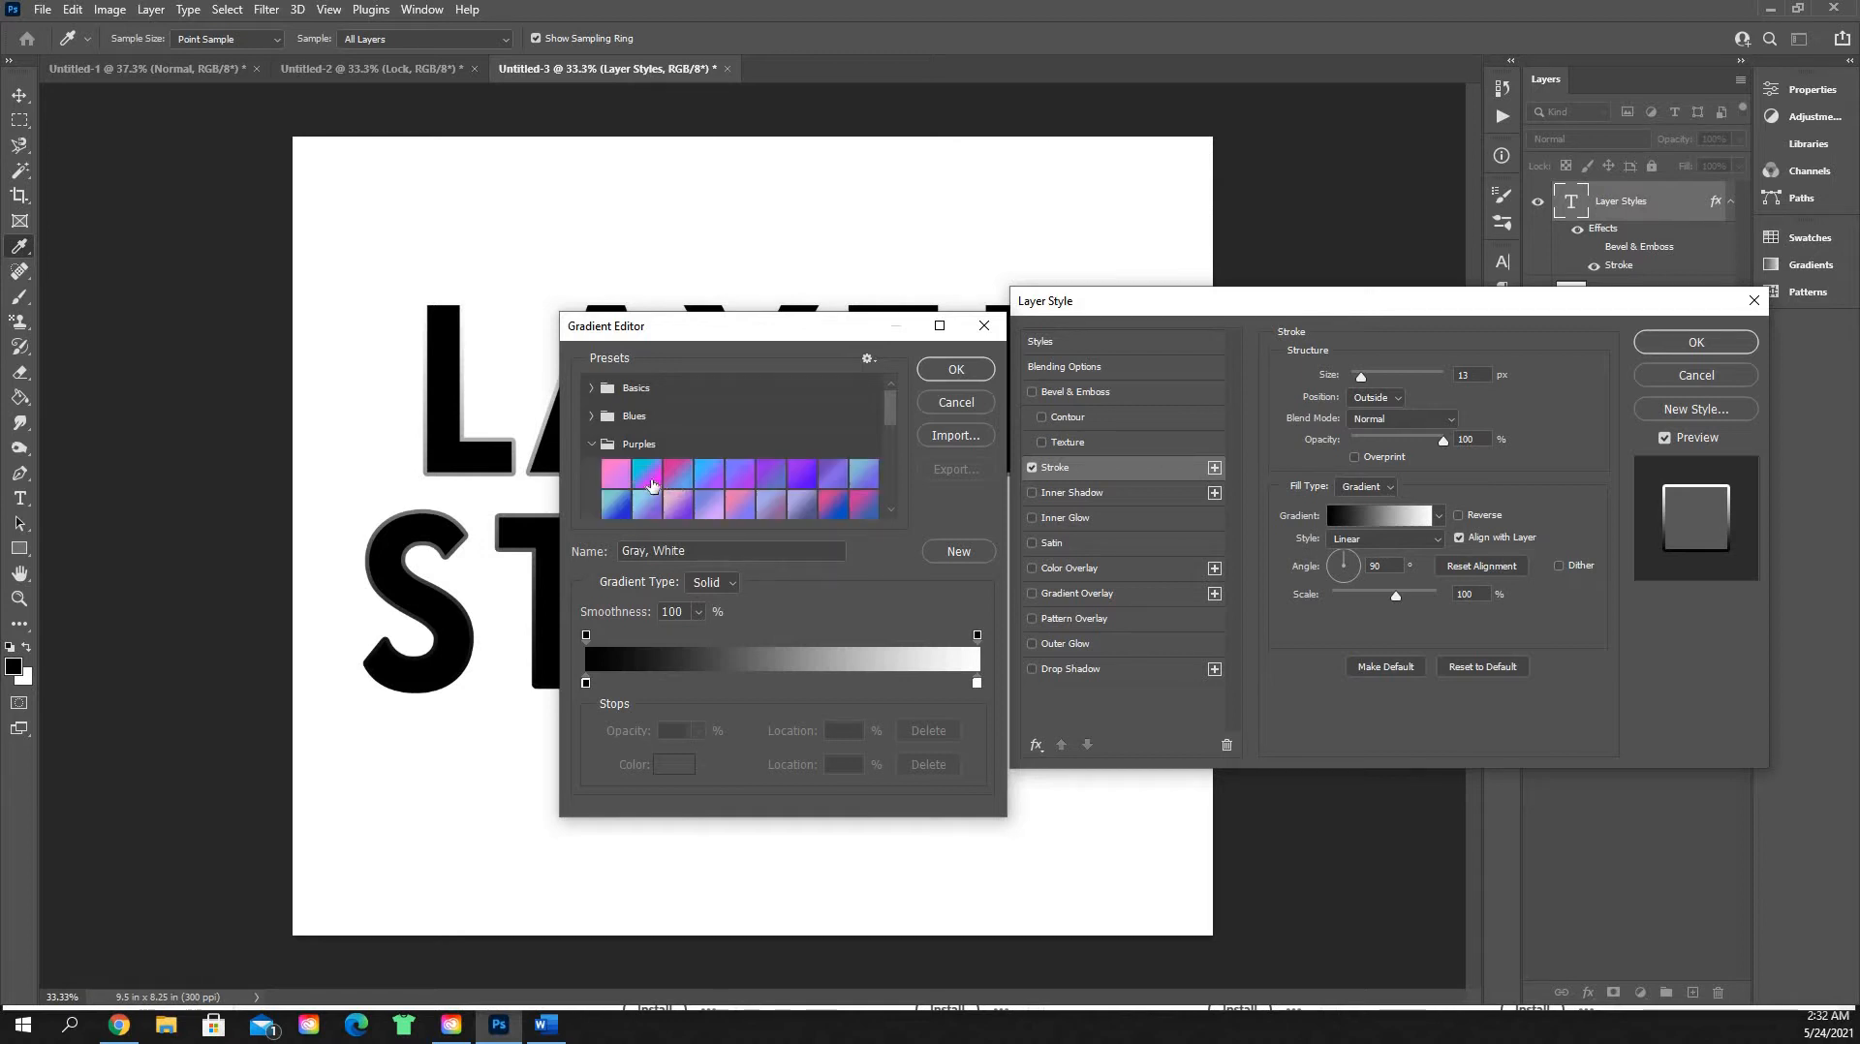
{"action": "left_click", "coordinate": [656, 476]}
{"action": "left_click_drag", "start_coordinate": [766, 326], "coordinate": [1275, 576]}
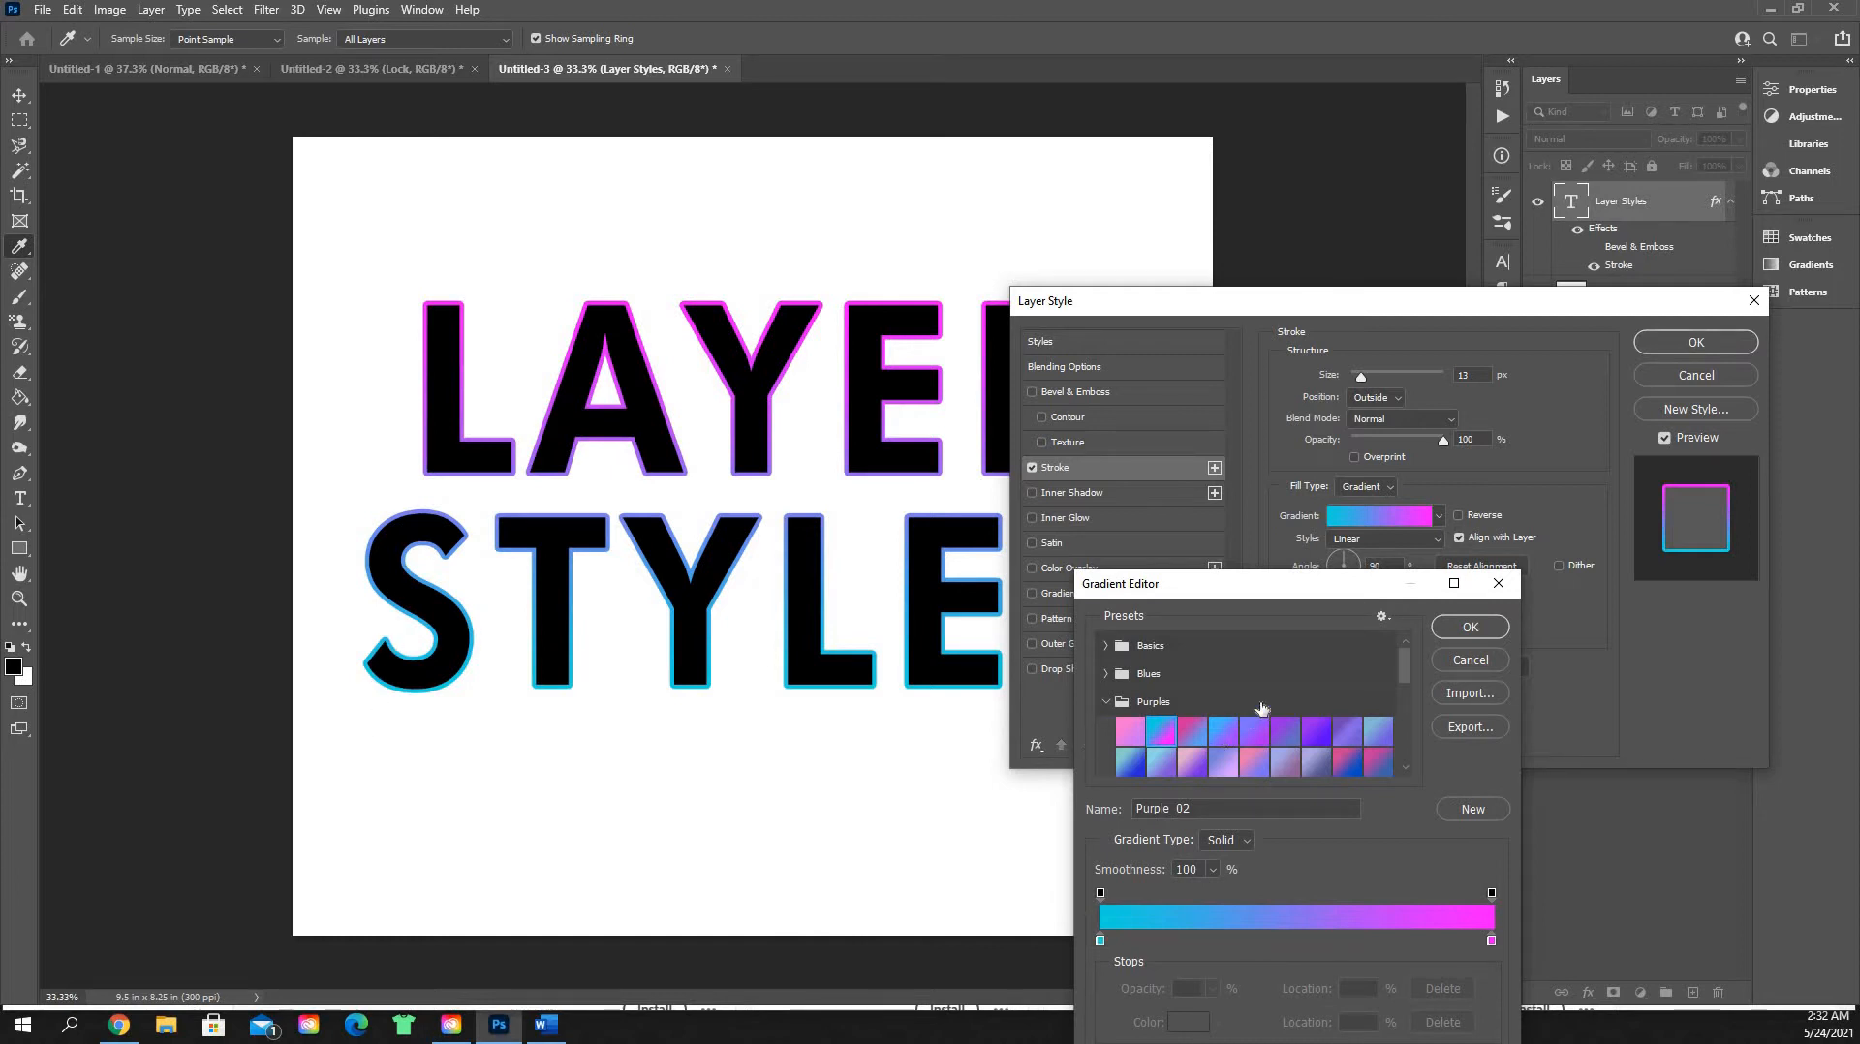
{"action": "left_click", "coordinate": [1470, 661]}
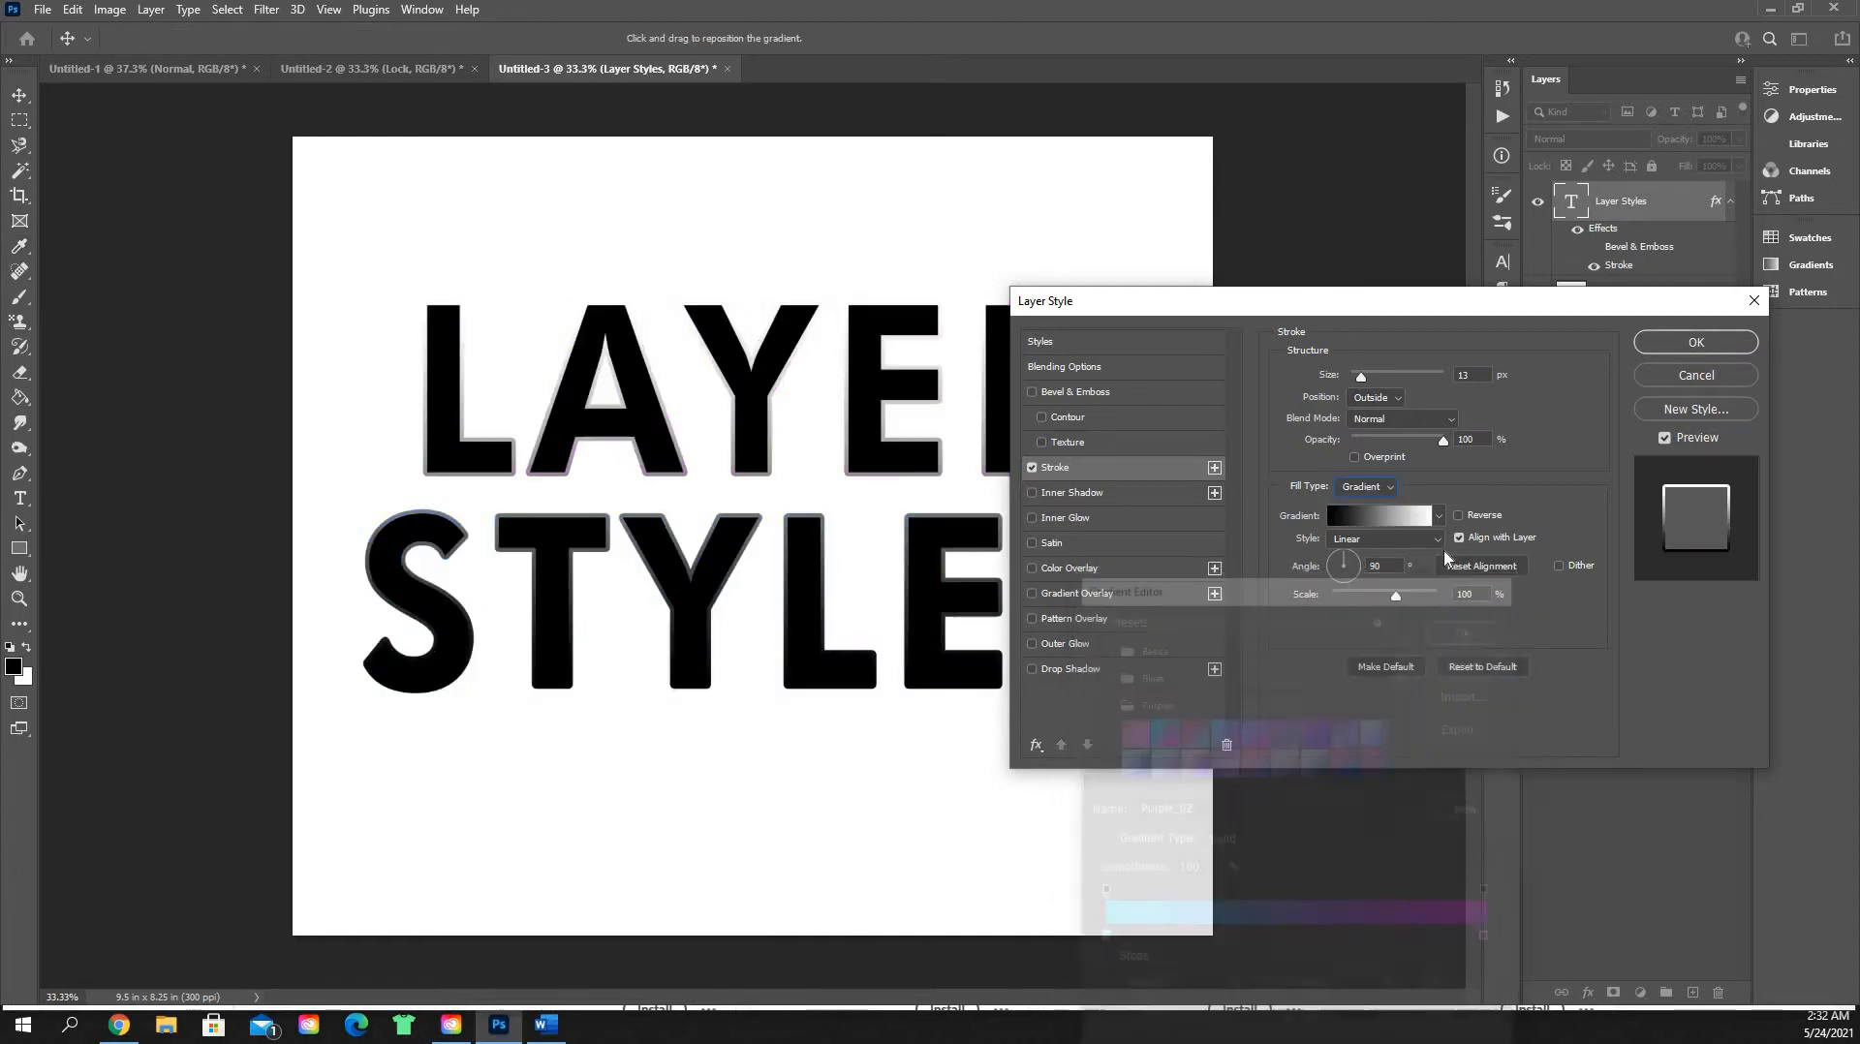
Step: Set the stroke's fill type to Pattern and apply the teal and purple Metallic Gradient Foils pattern, moving the dialog off the text
{"action": "left_click", "coordinate": [1392, 492]}
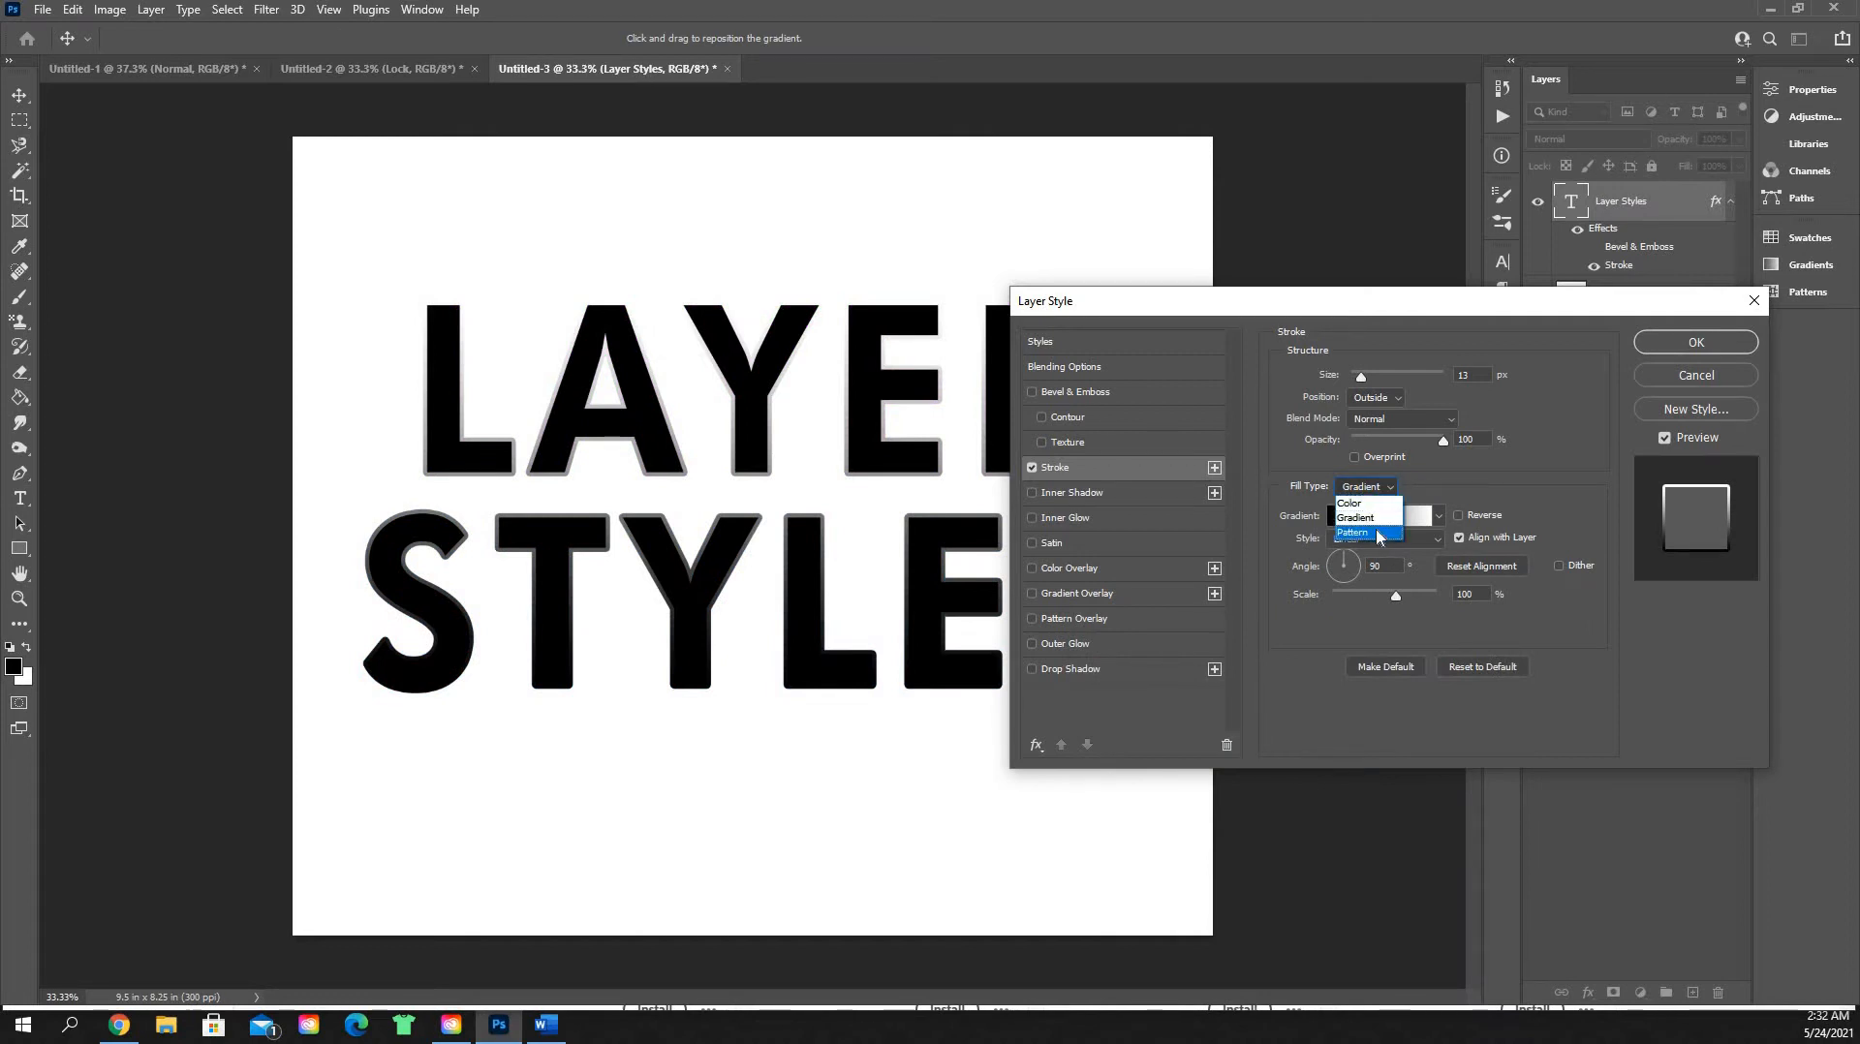
{"action": "left_click", "coordinate": [1380, 534]}
{"action": "left_click", "coordinate": [1363, 531]}
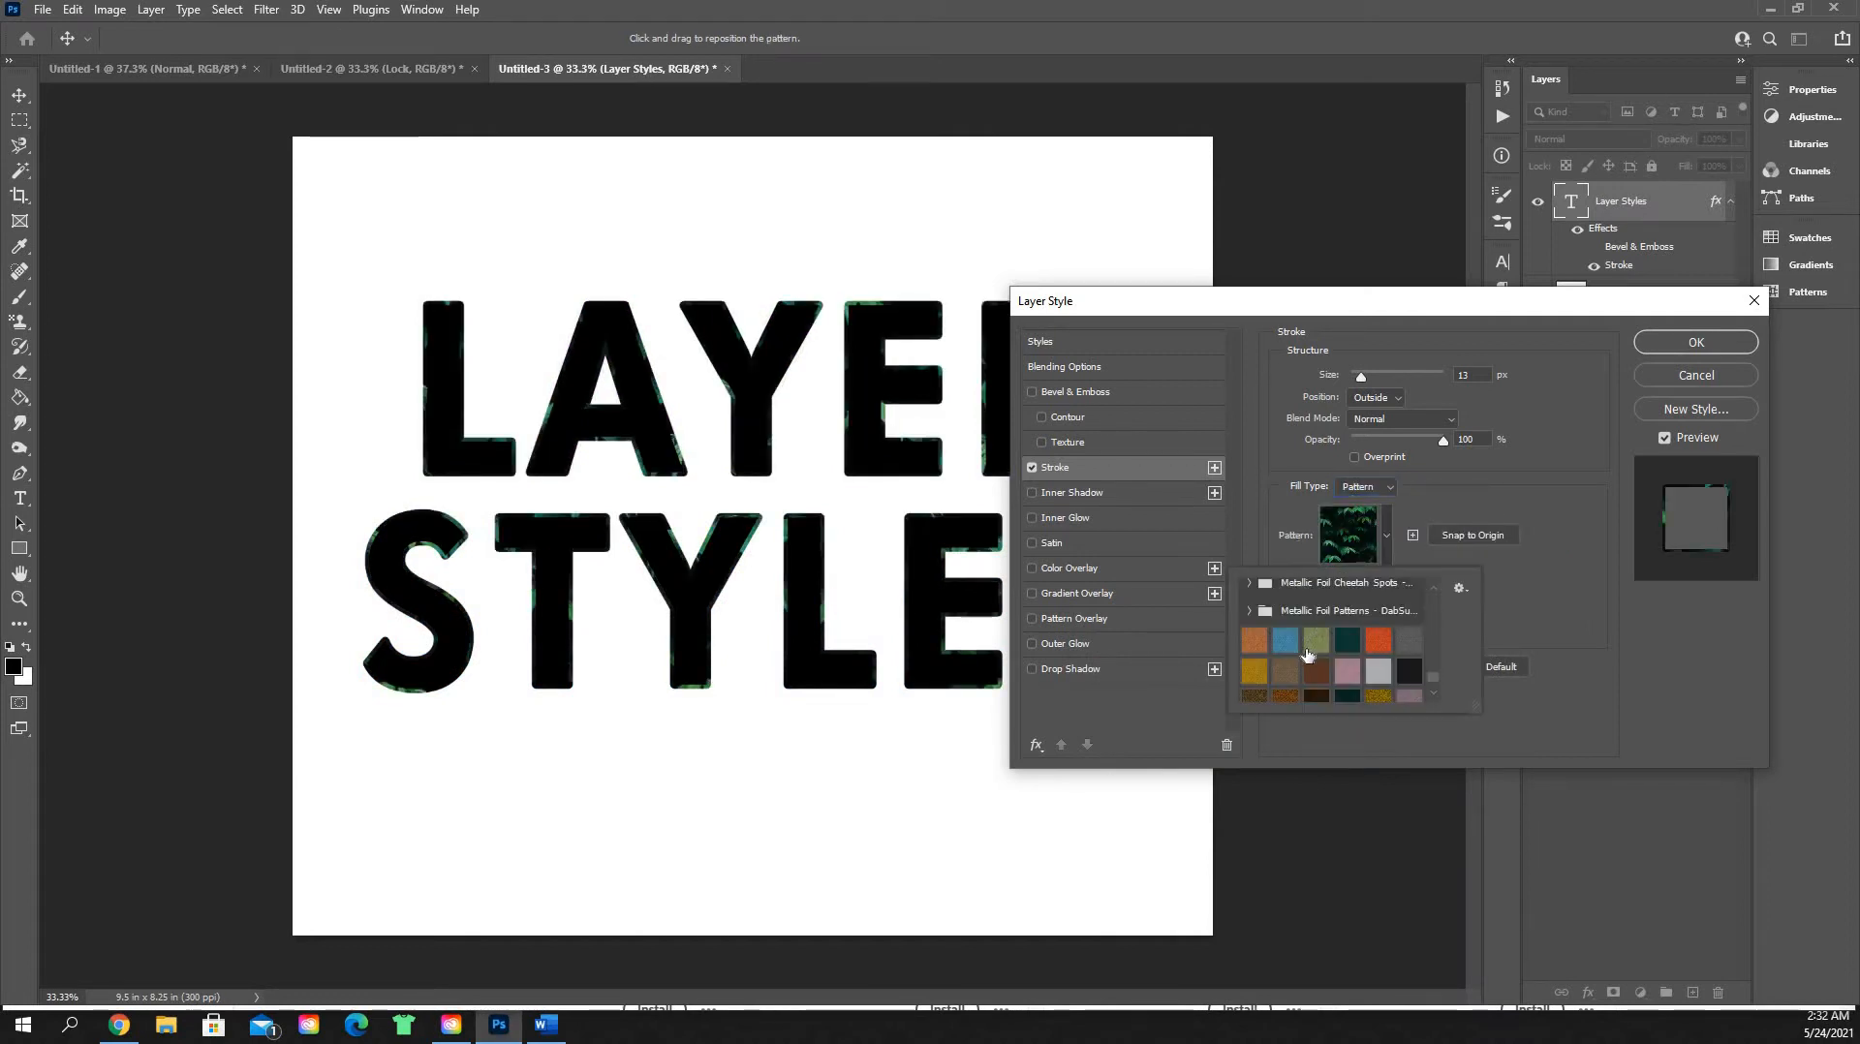
{"action": "scroll", "coordinate": [1299, 657], "scroll_direction": "down", "scroll_amount": 4}
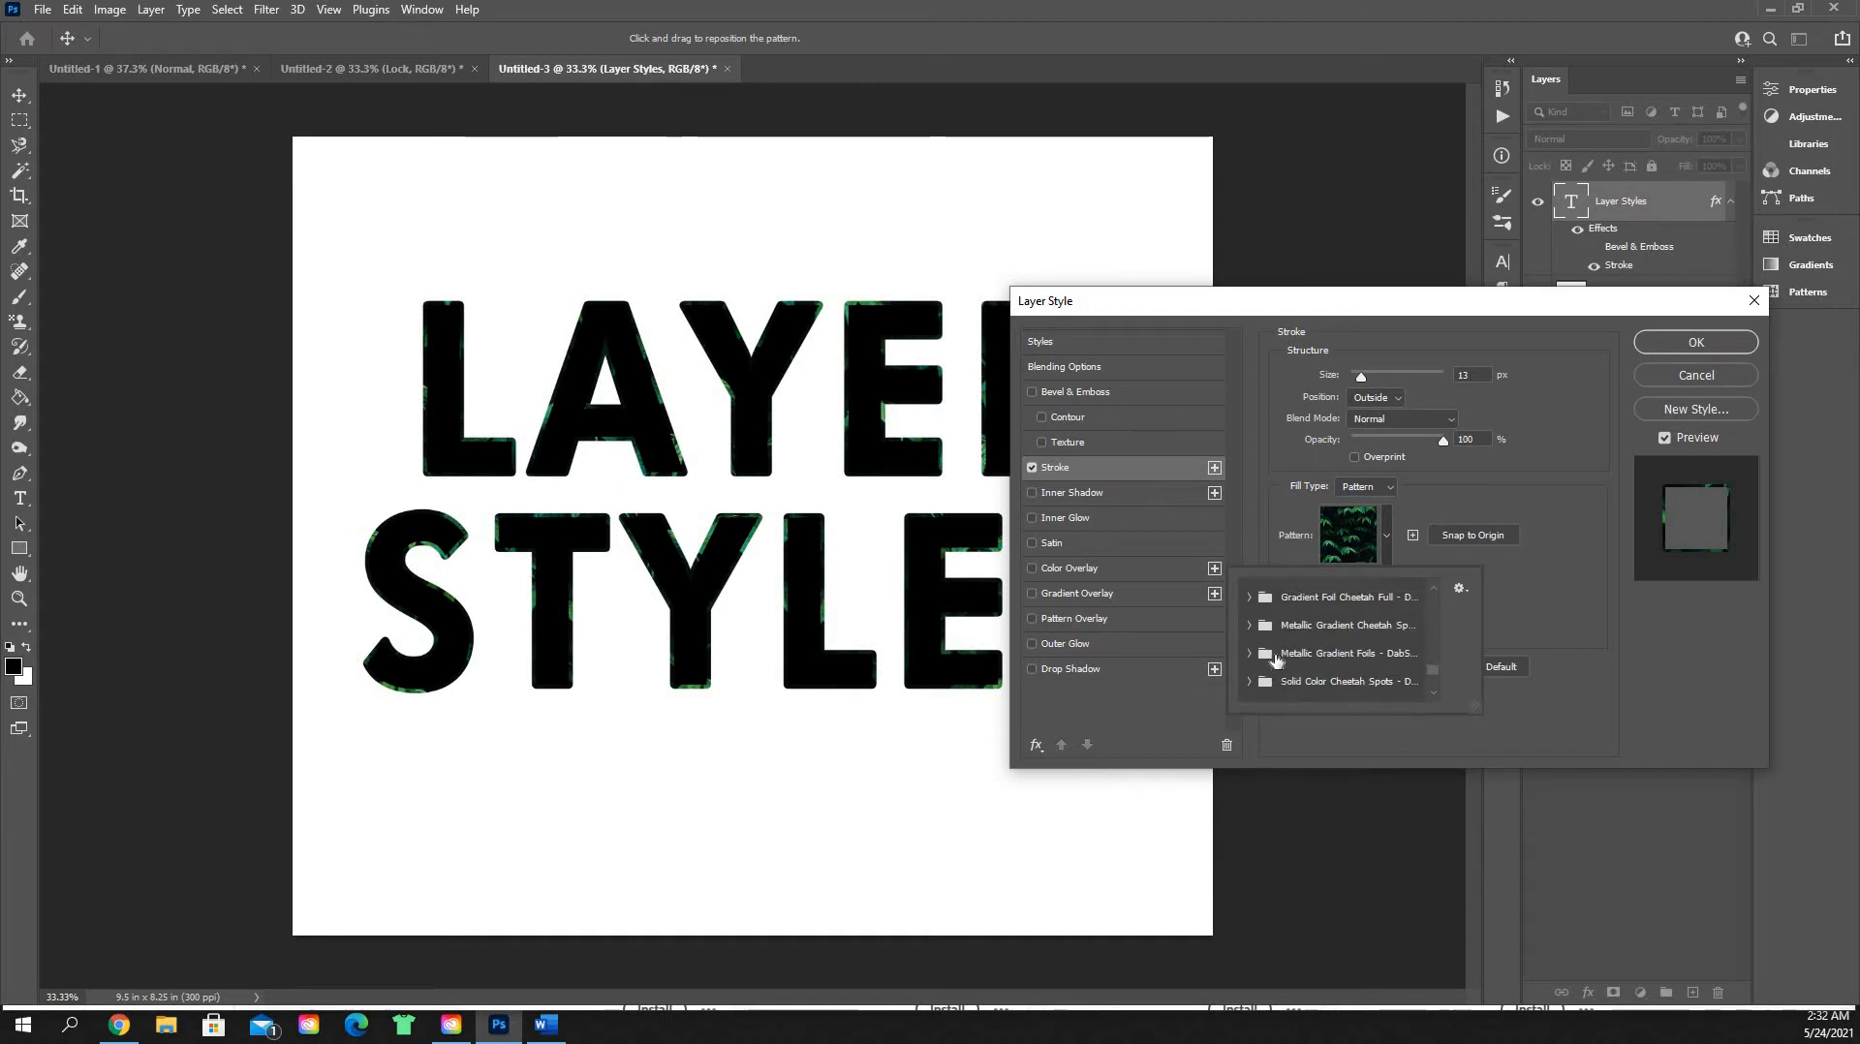
{"action": "scroll", "coordinate": [1262, 640], "scroll_direction": "up", "scroll_amount": 1}
{"action": "scroll", "coordinate": [1264, 647], "scroll_direction": "up", "scroll_amount": 5}
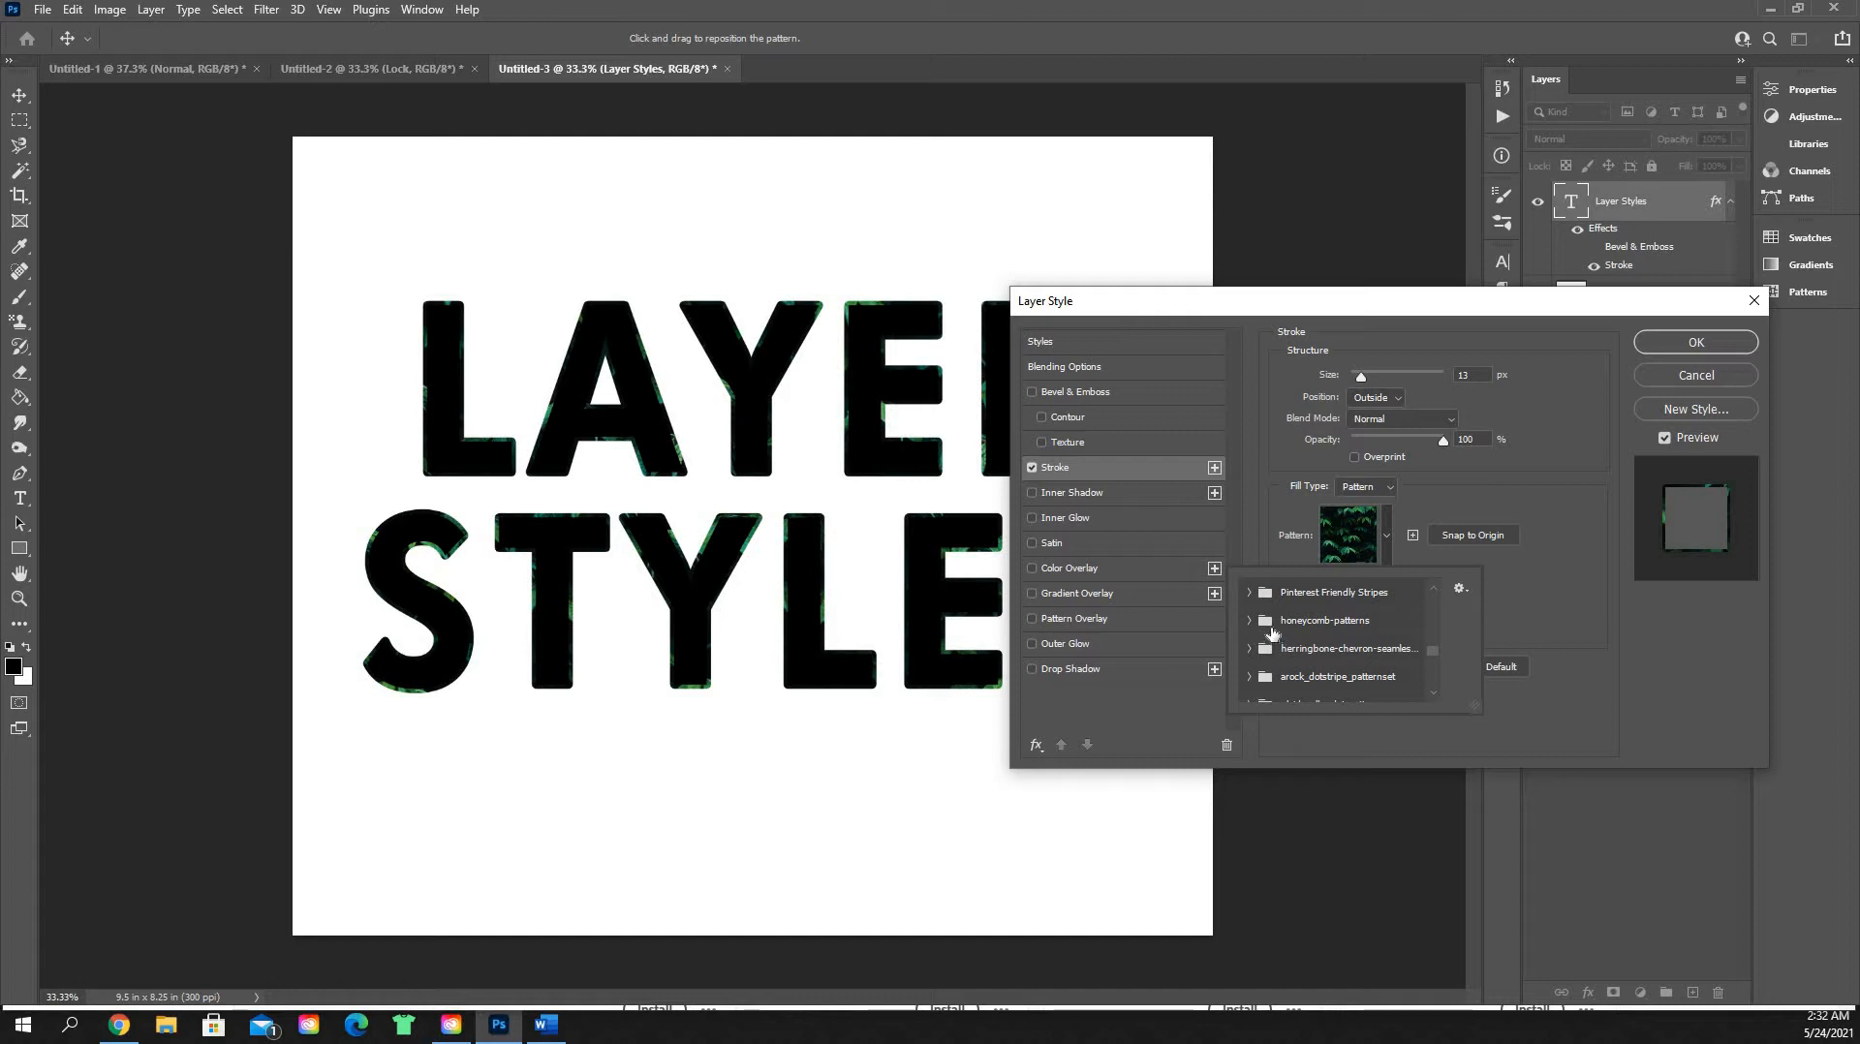
{"action": "scroll", "coordinate": [1272, 632], "scroll_direction": "down", "scroll_amount": 5}
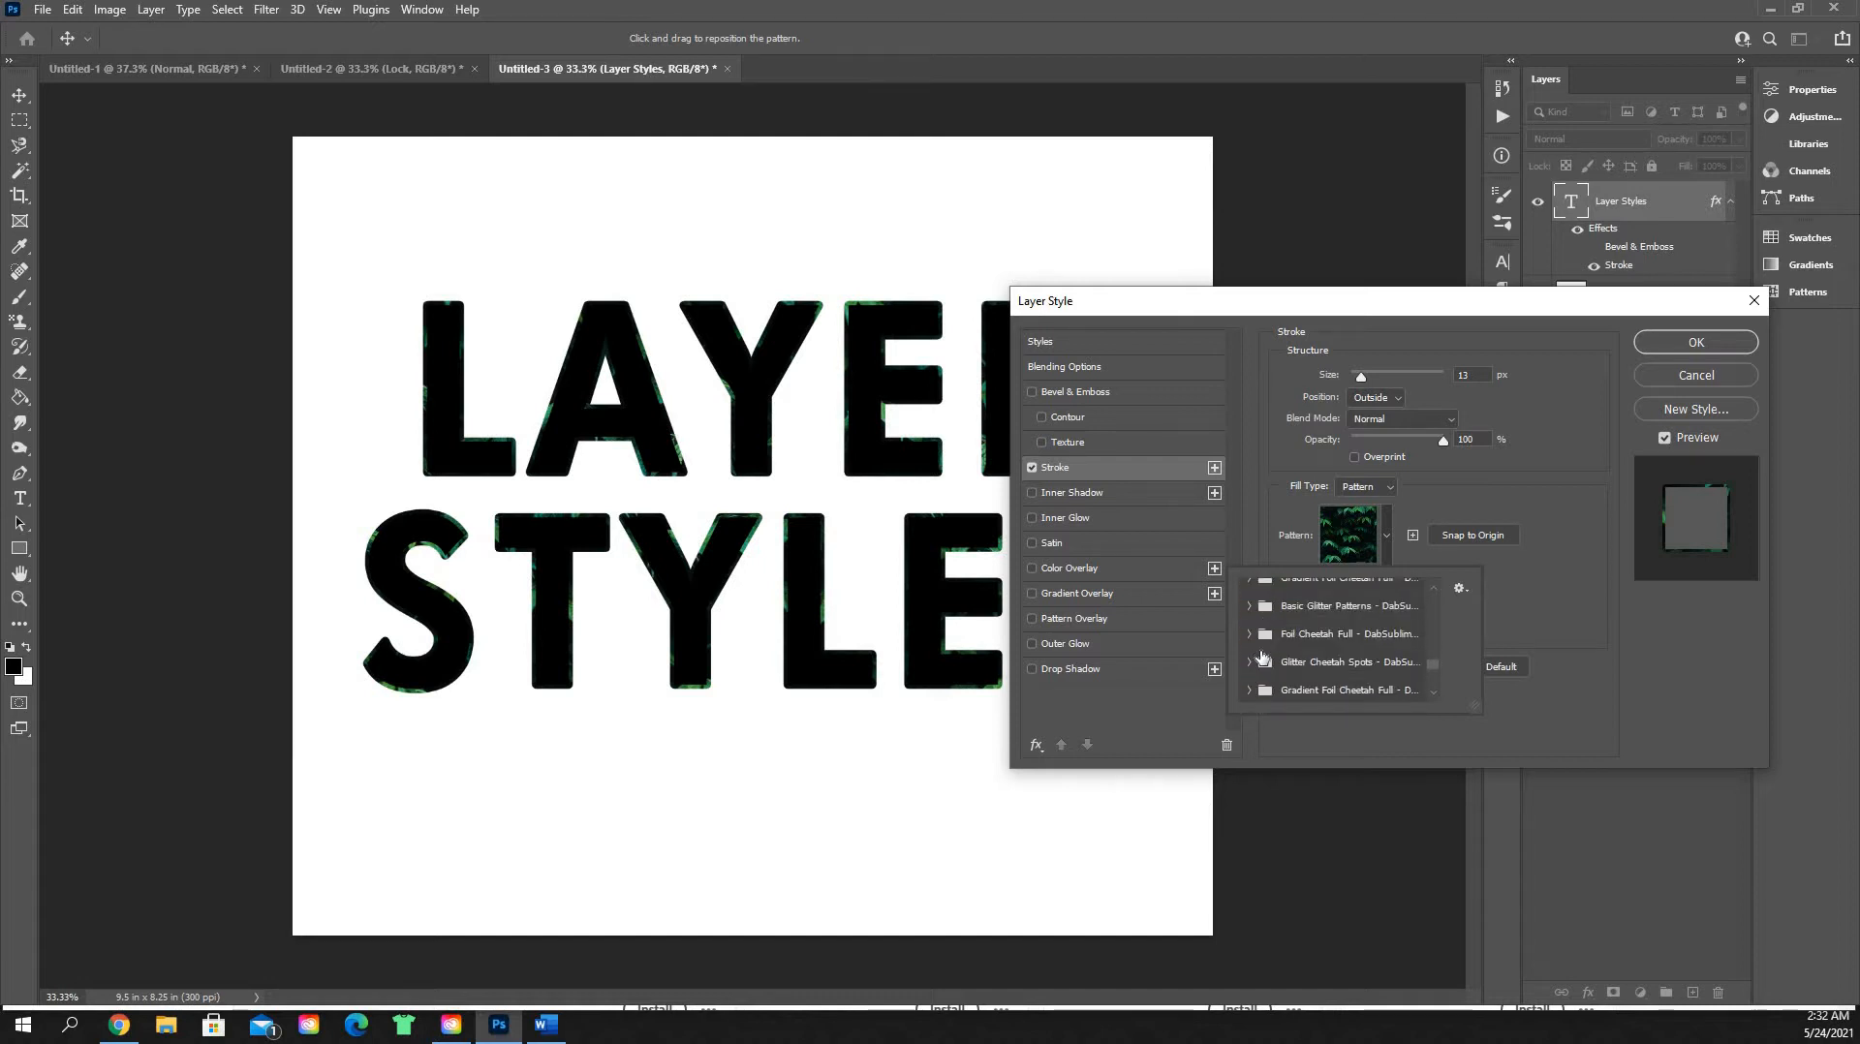
{"action": "scroll", "coordinate": [1263, 658], "scroll_direction": "down", "scroll_amount": 2}
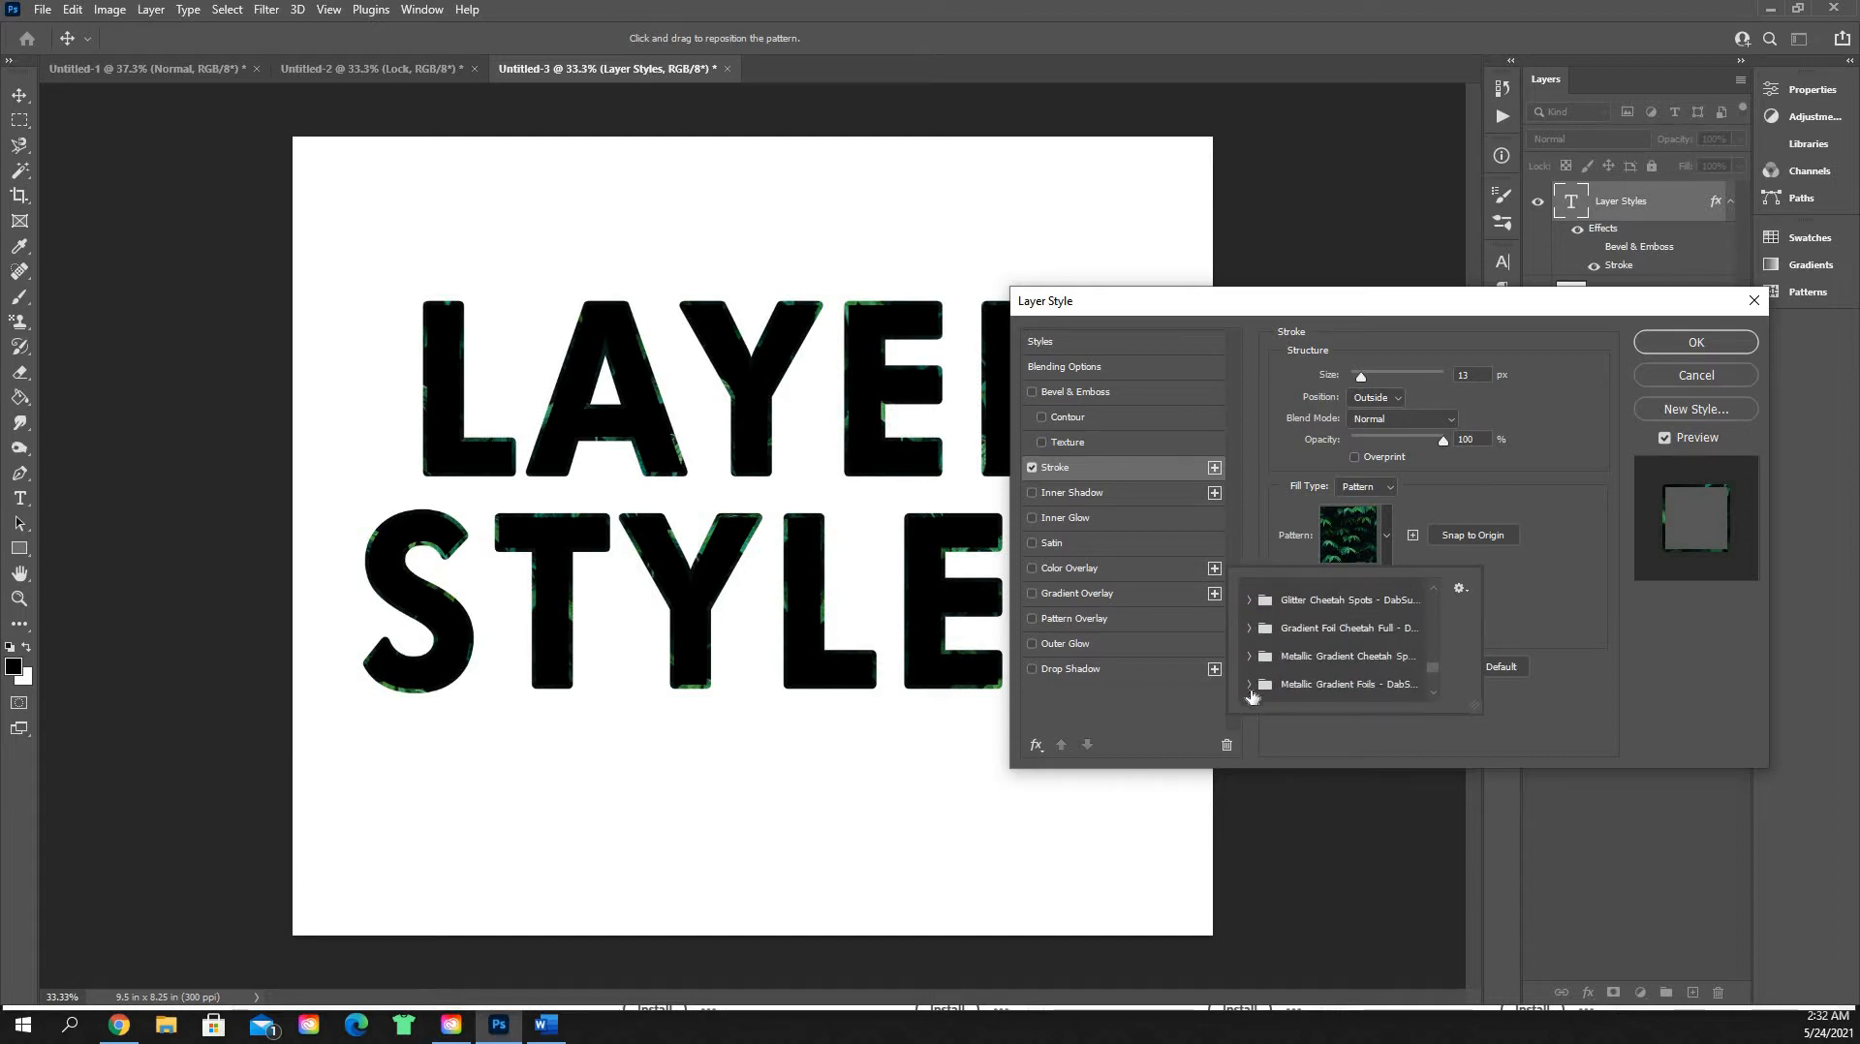
{"action": "scroll", "coordinate": [1327, 635], "scroll_direction": "down", "scroll_amount": 3}
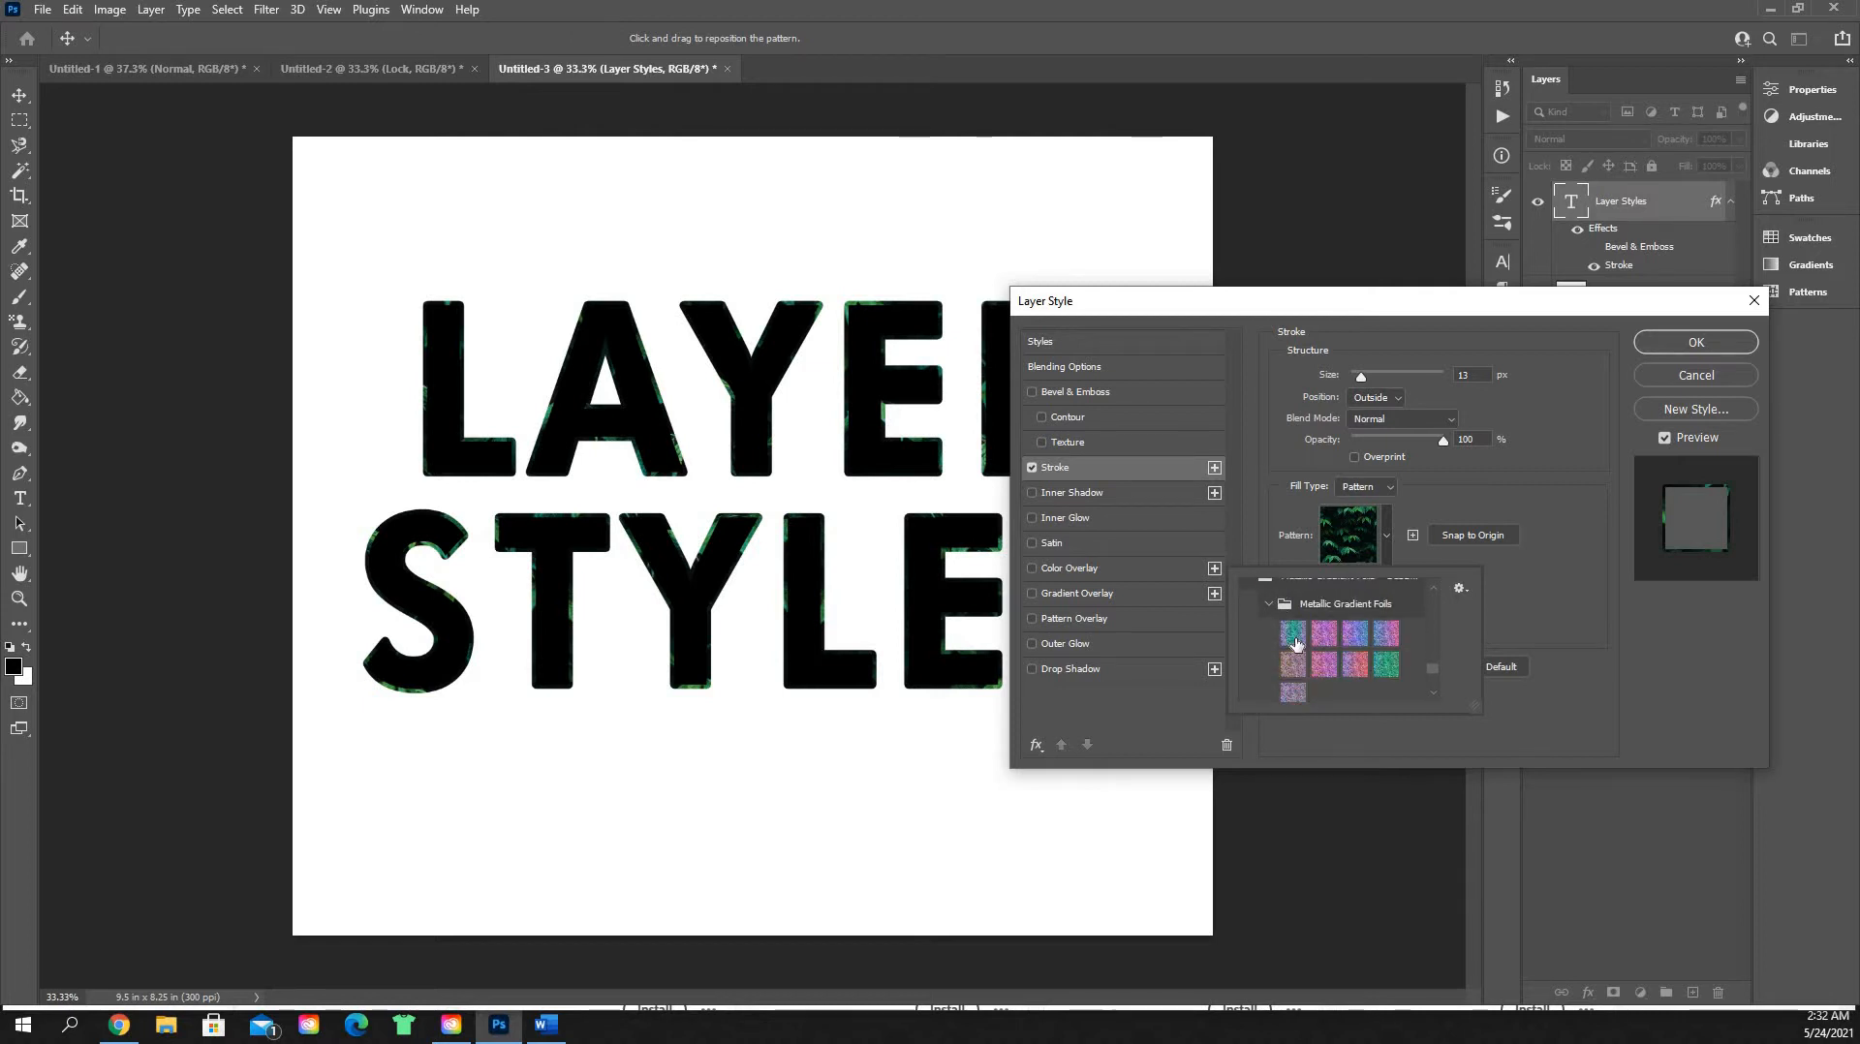
{"action": "left_click", "coordinate": [1294, 635]}
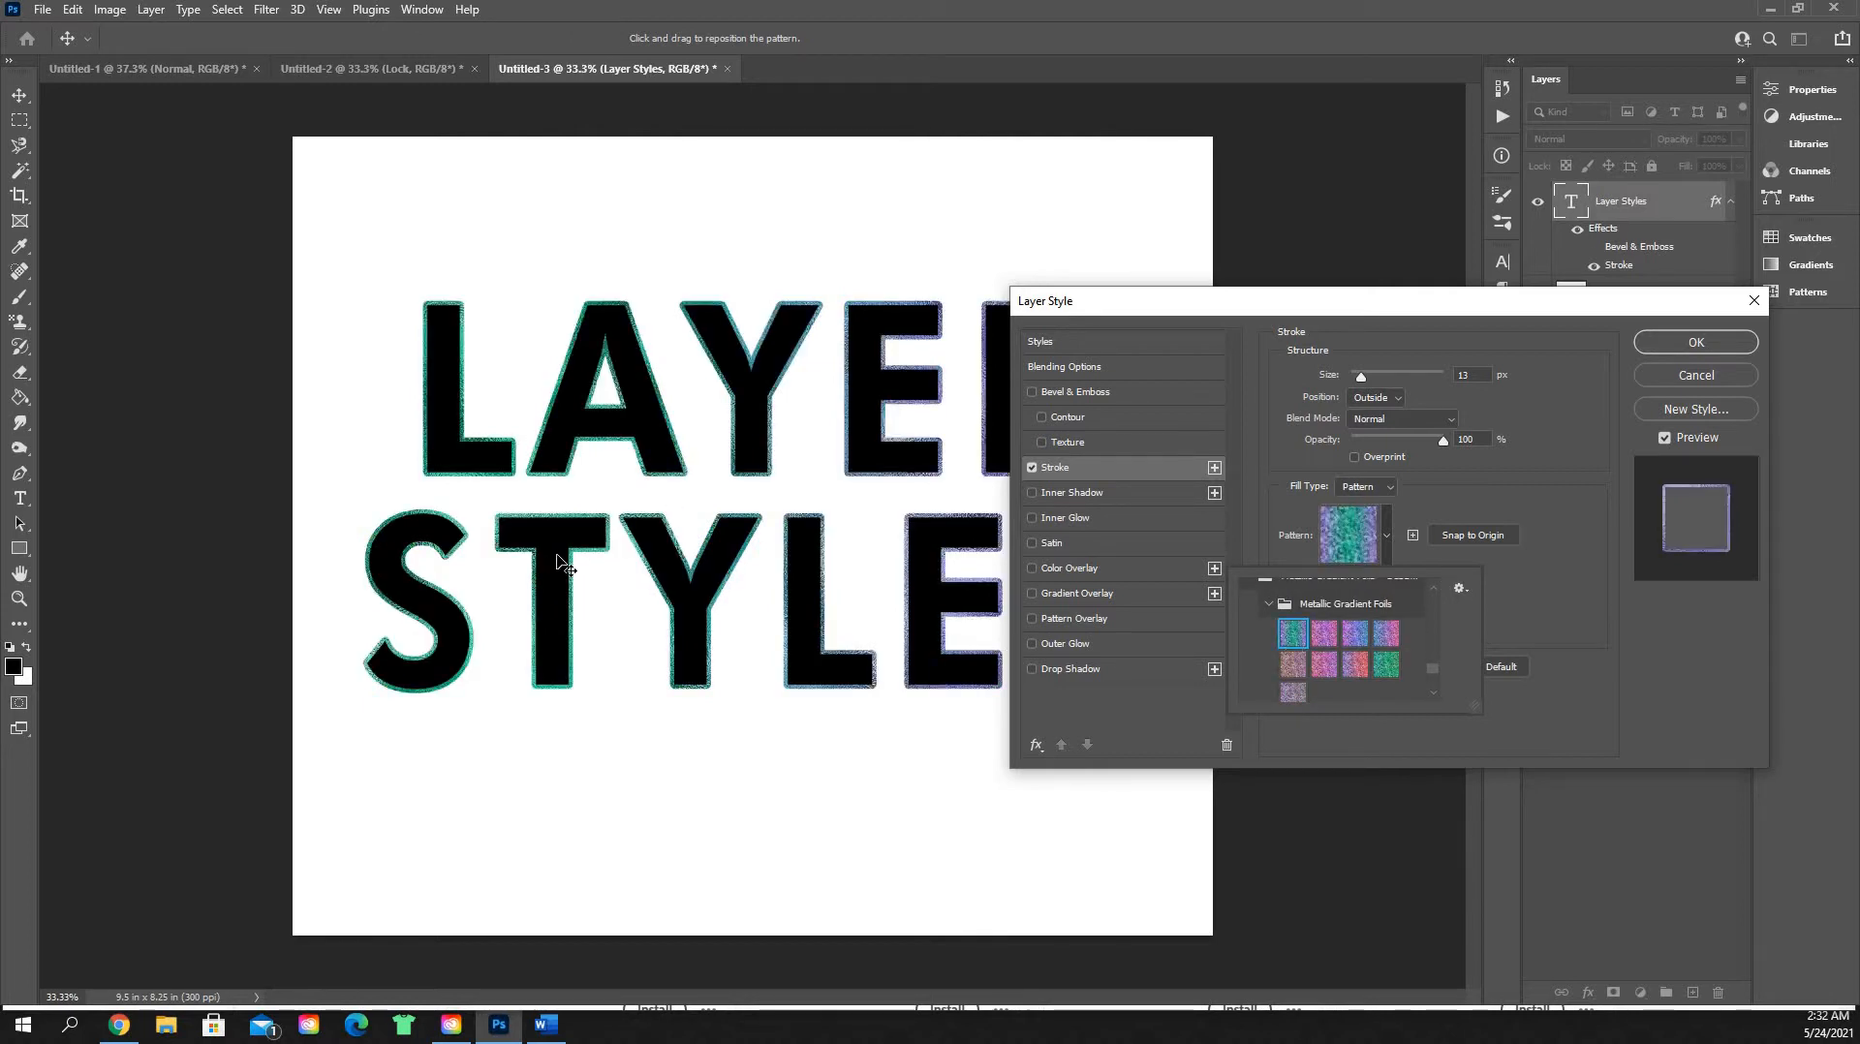
{"action": "left_click", "coordinate": [1304, 313]}
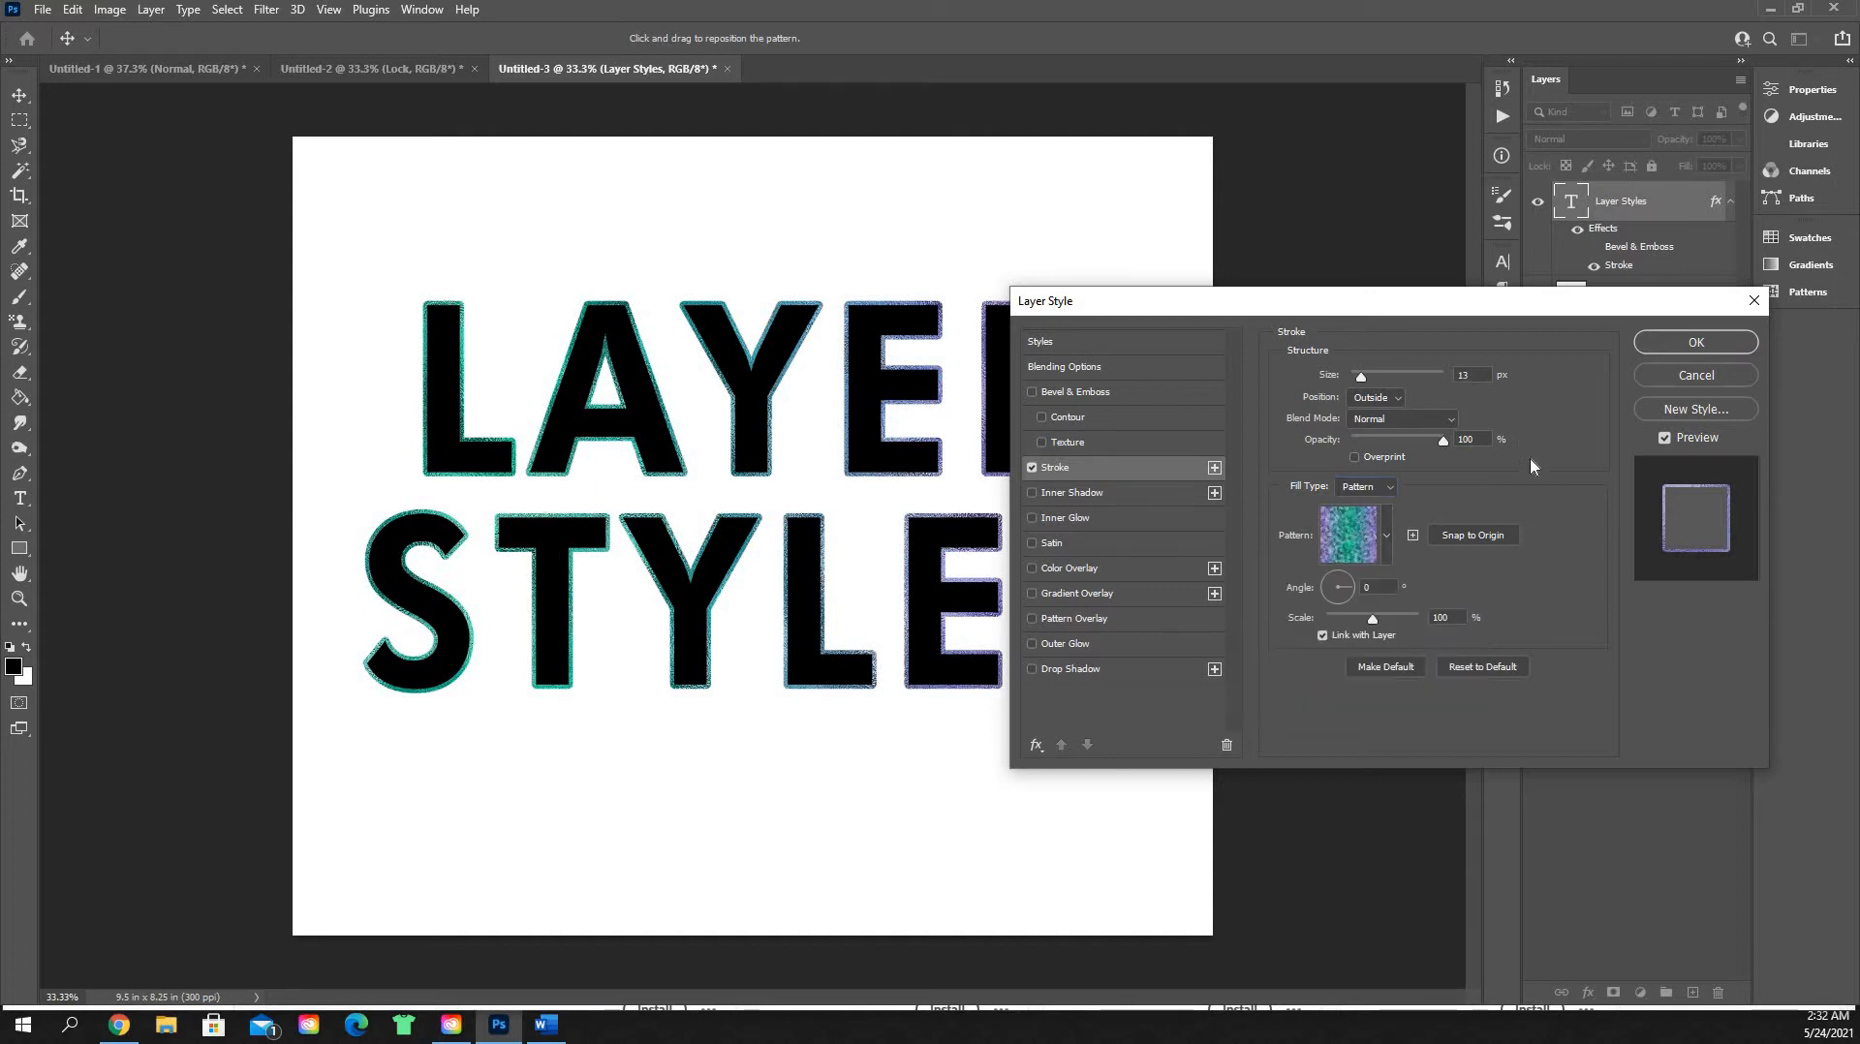
{"action": "left_click_drag", "start_coordinate": [1304, 313], "coordinate": [1357, 333]}
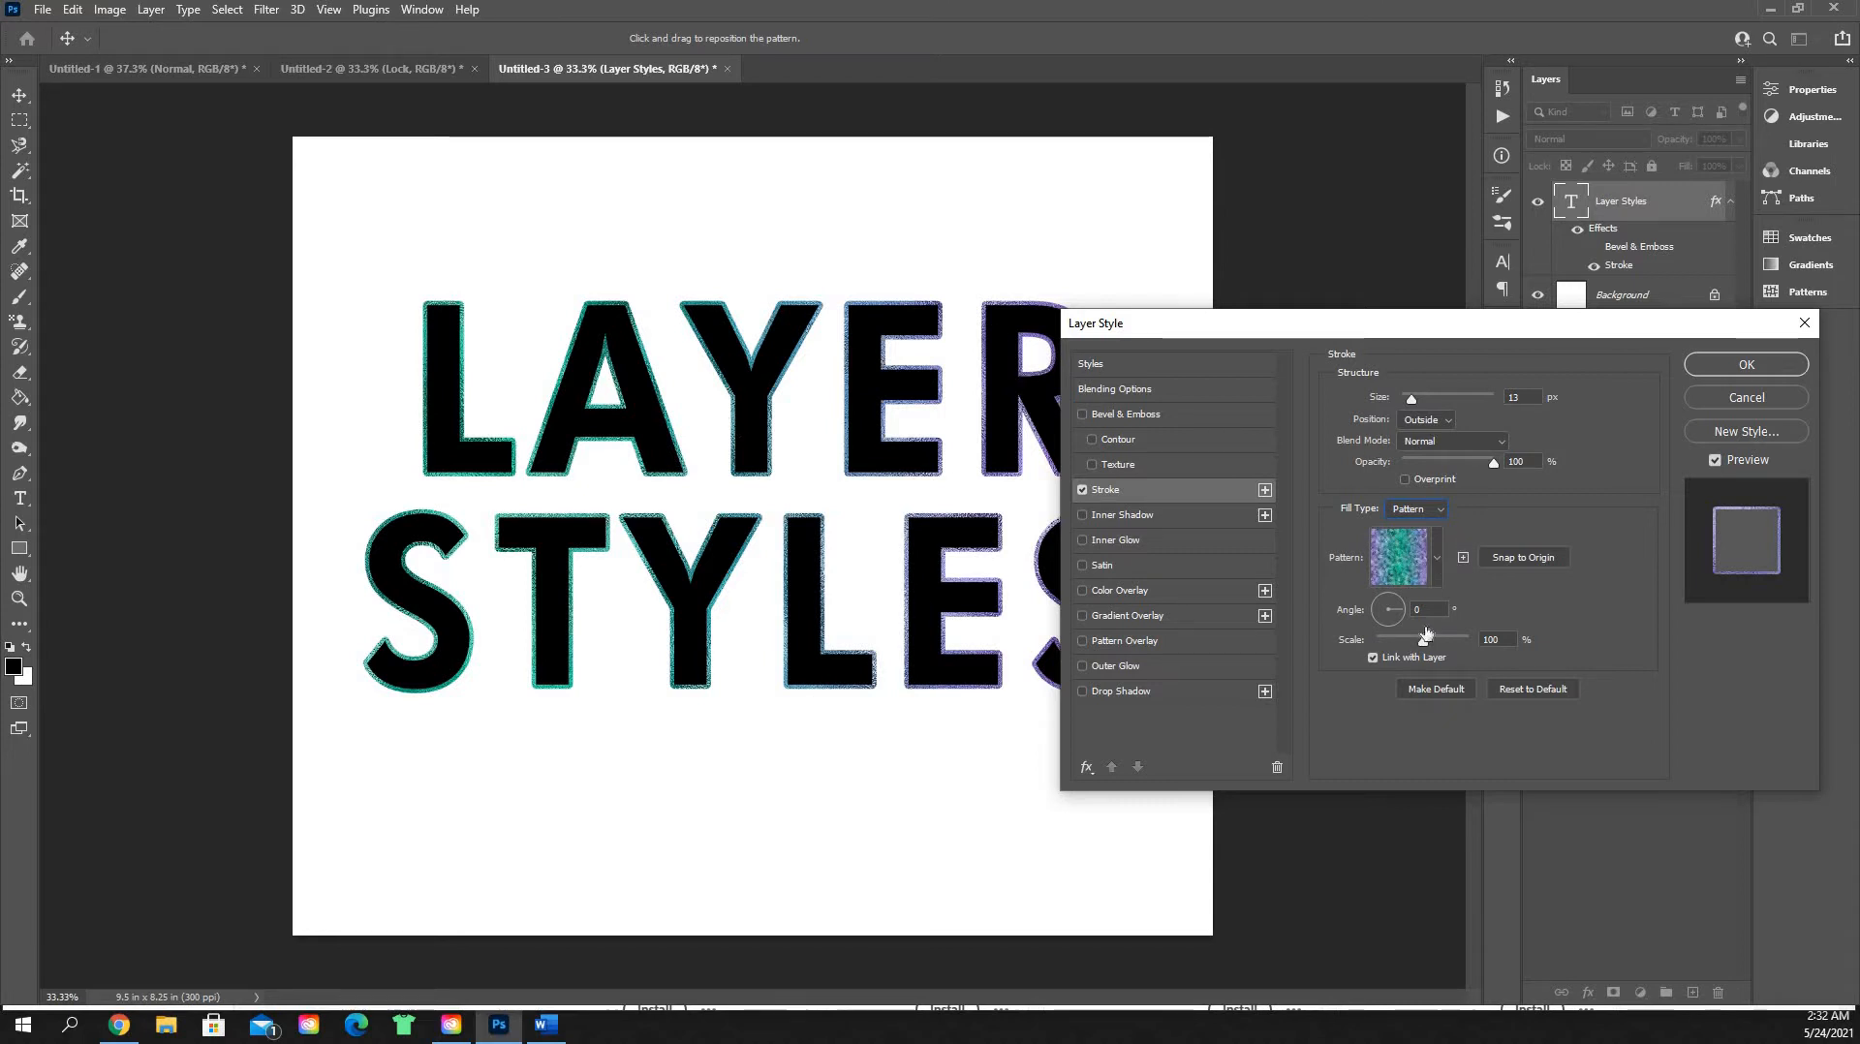
Step: Try the copper, blue and green metallic foil patterns on the stroke, ending with the orange-red one
{"action": "left_click", "coordinate": [1438, 558]}
{"action": "scroll", "coordinate": [1424, 681], "scroll_direction": "down", "scroll_amount": 5}
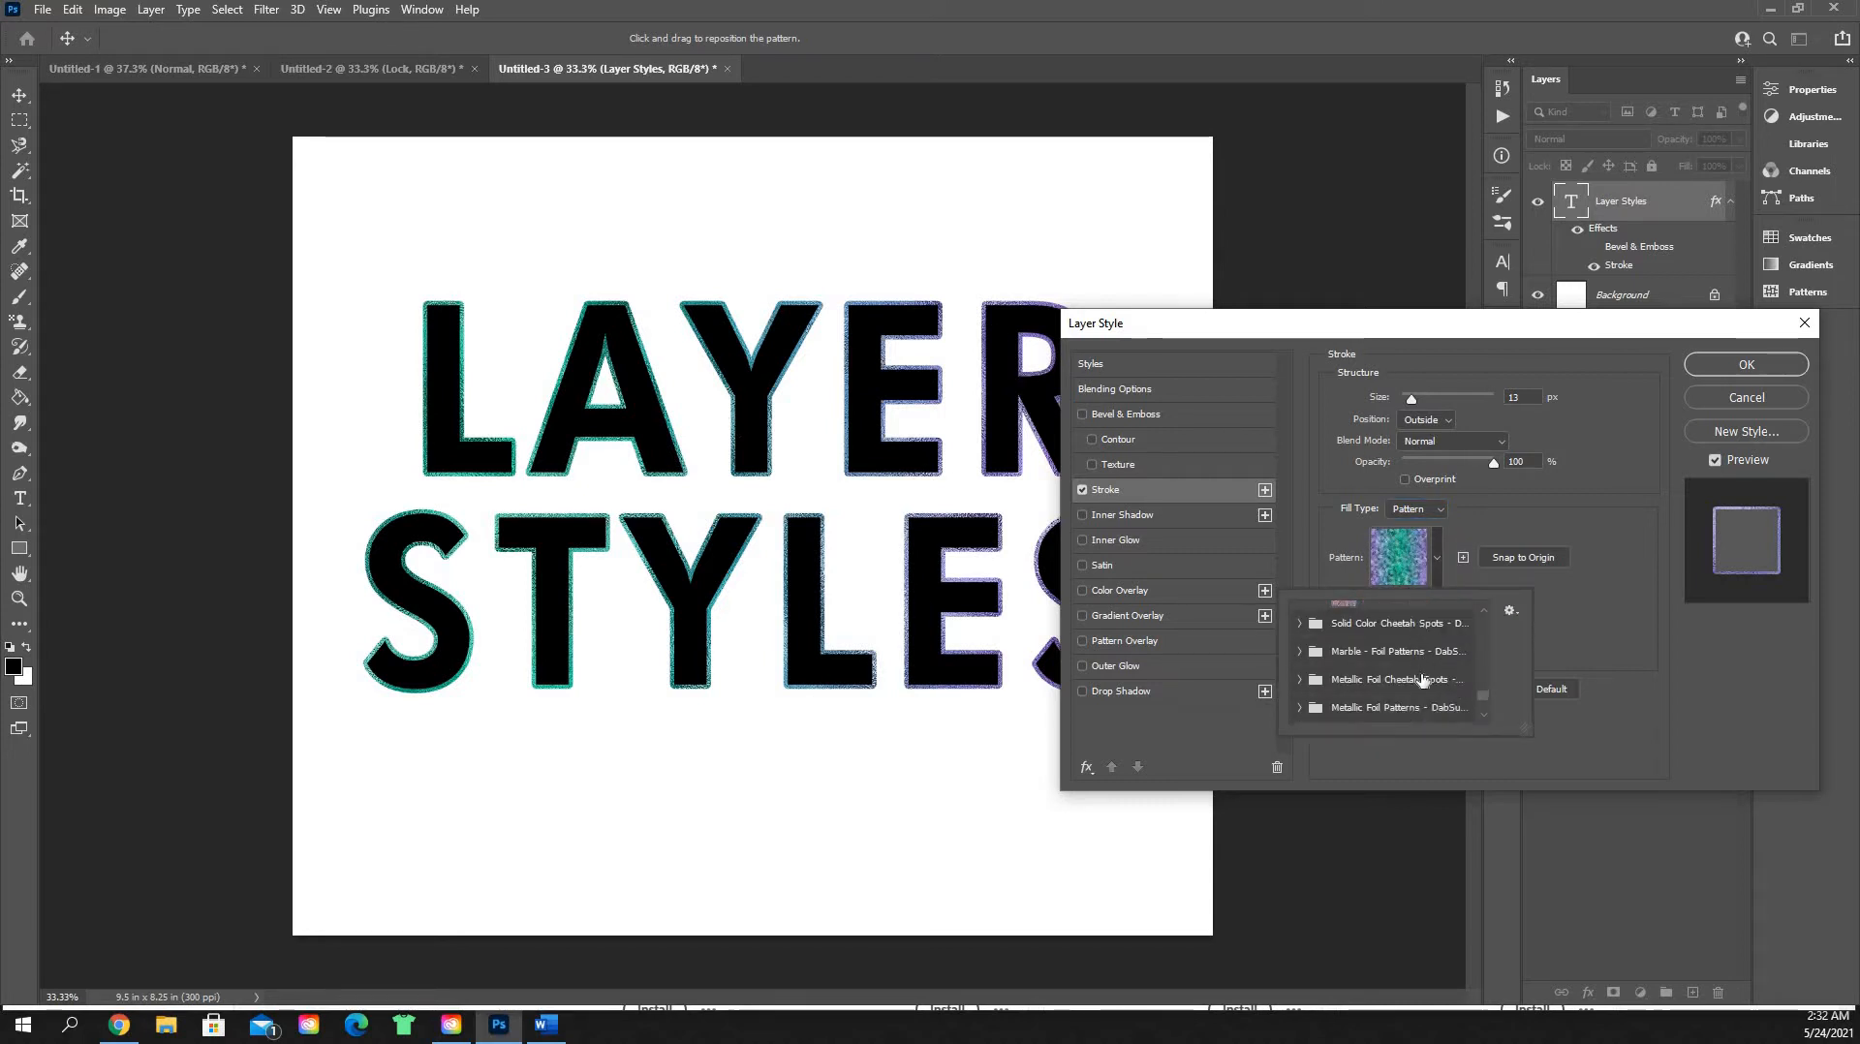
{"action": "left_click", "coordinate": [1305, 692]}
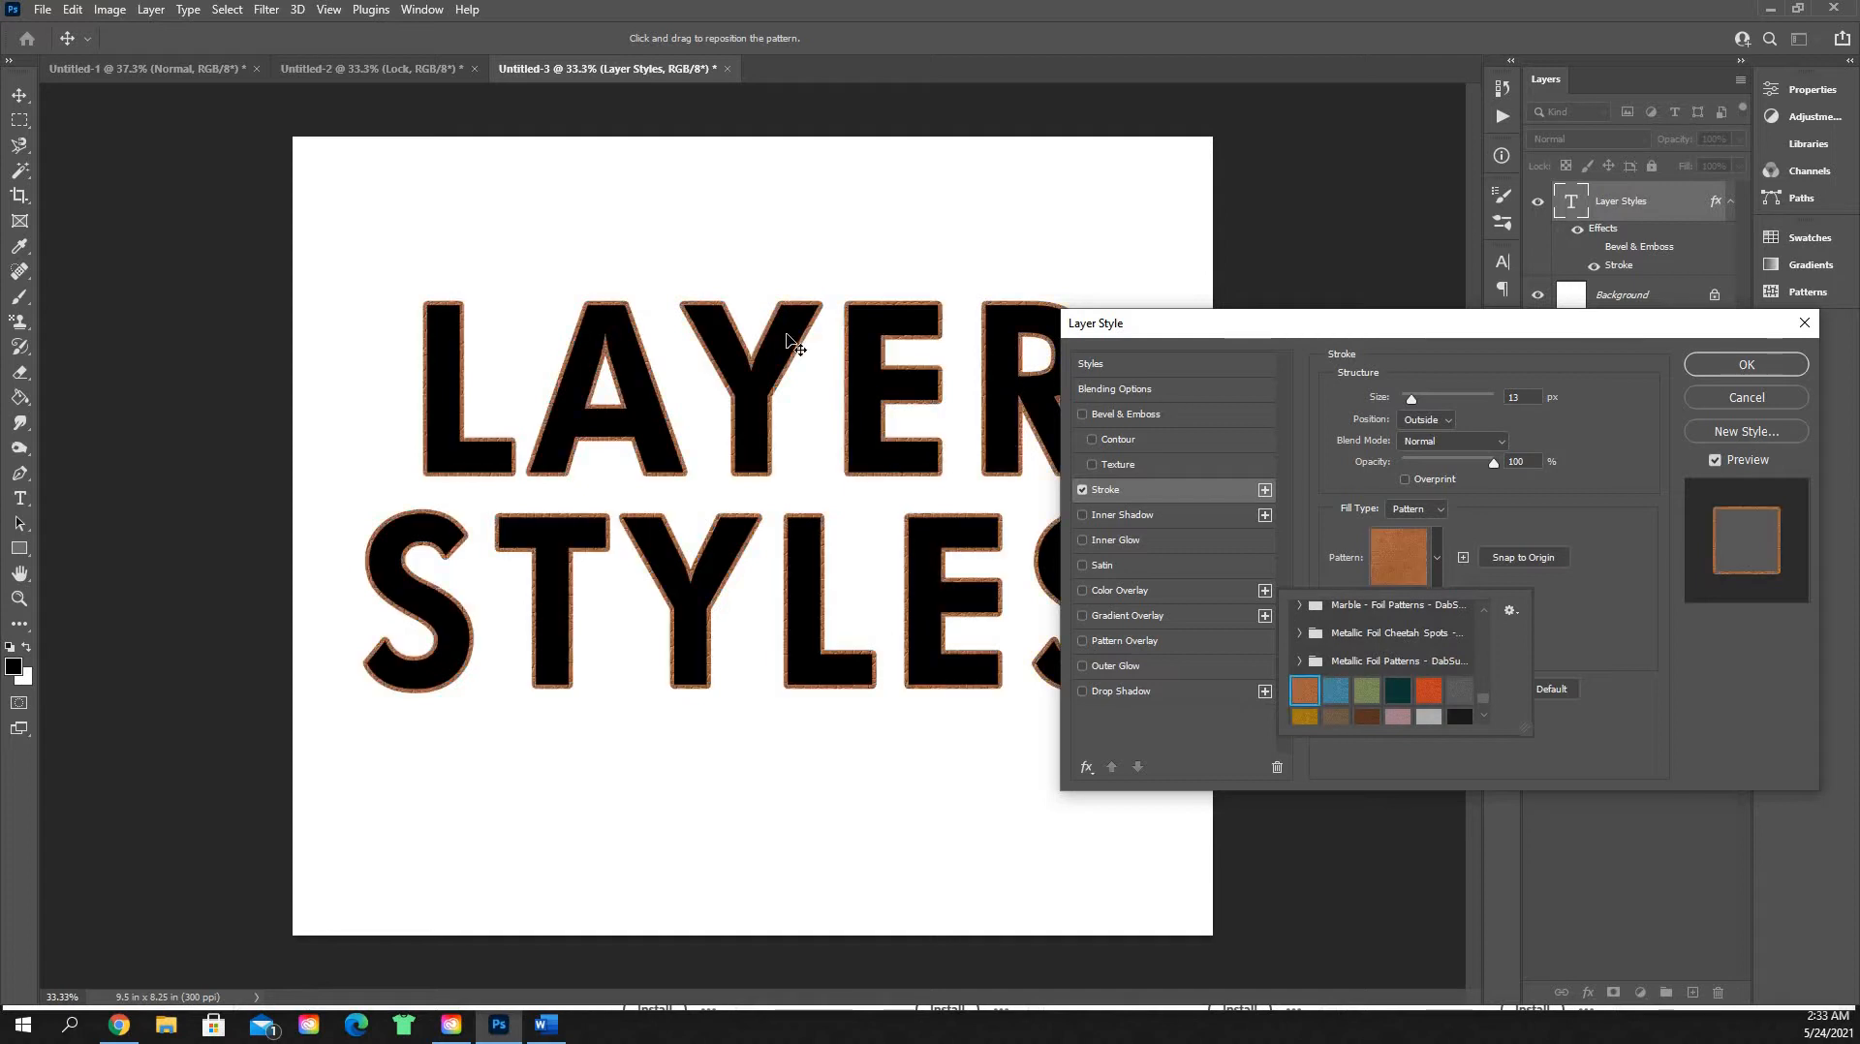
{"action": "left_click", "coordinate": [1346, 697]}
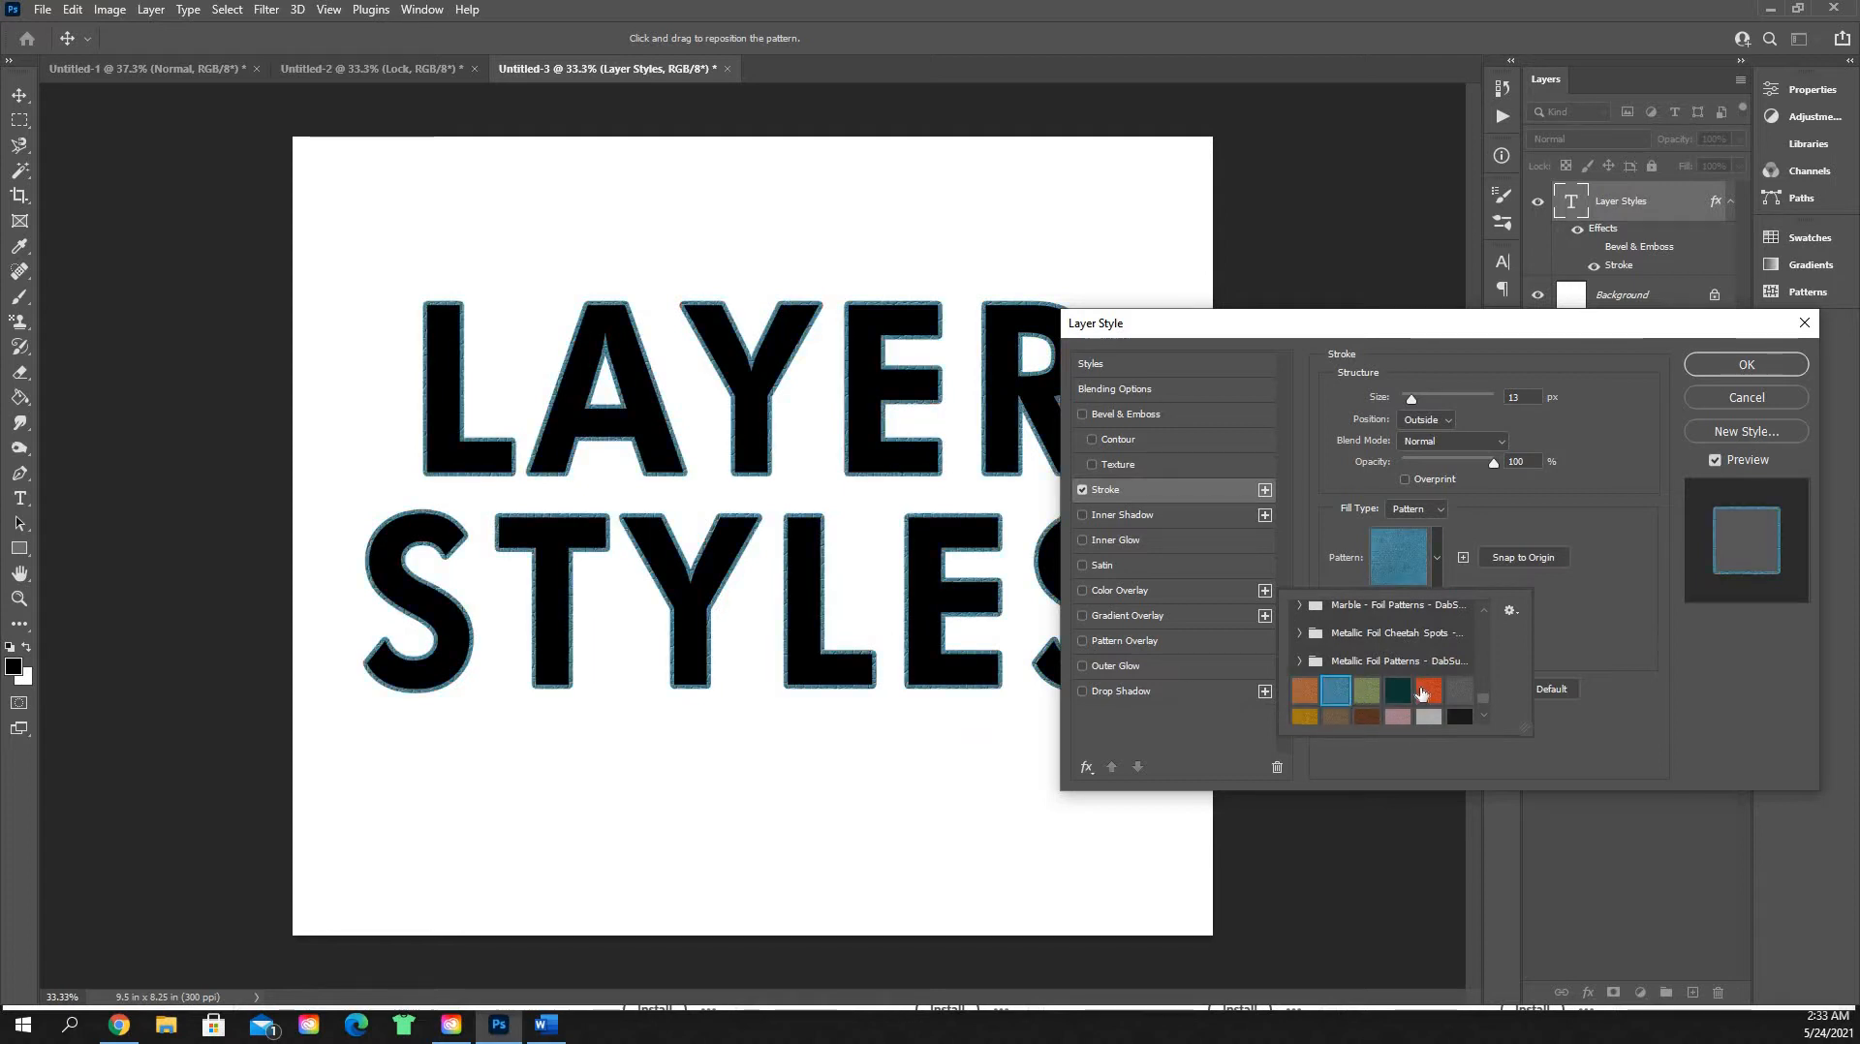
{"action": "left_click", "coordinate": [1367, 692]}
{"action": "left_click", "coordinate": [1429, 692]}
Step: Turn off the Stroke effect and enable Inner Shadow on the text
{"action": "left_click", "coordinate": [1110, 498]}
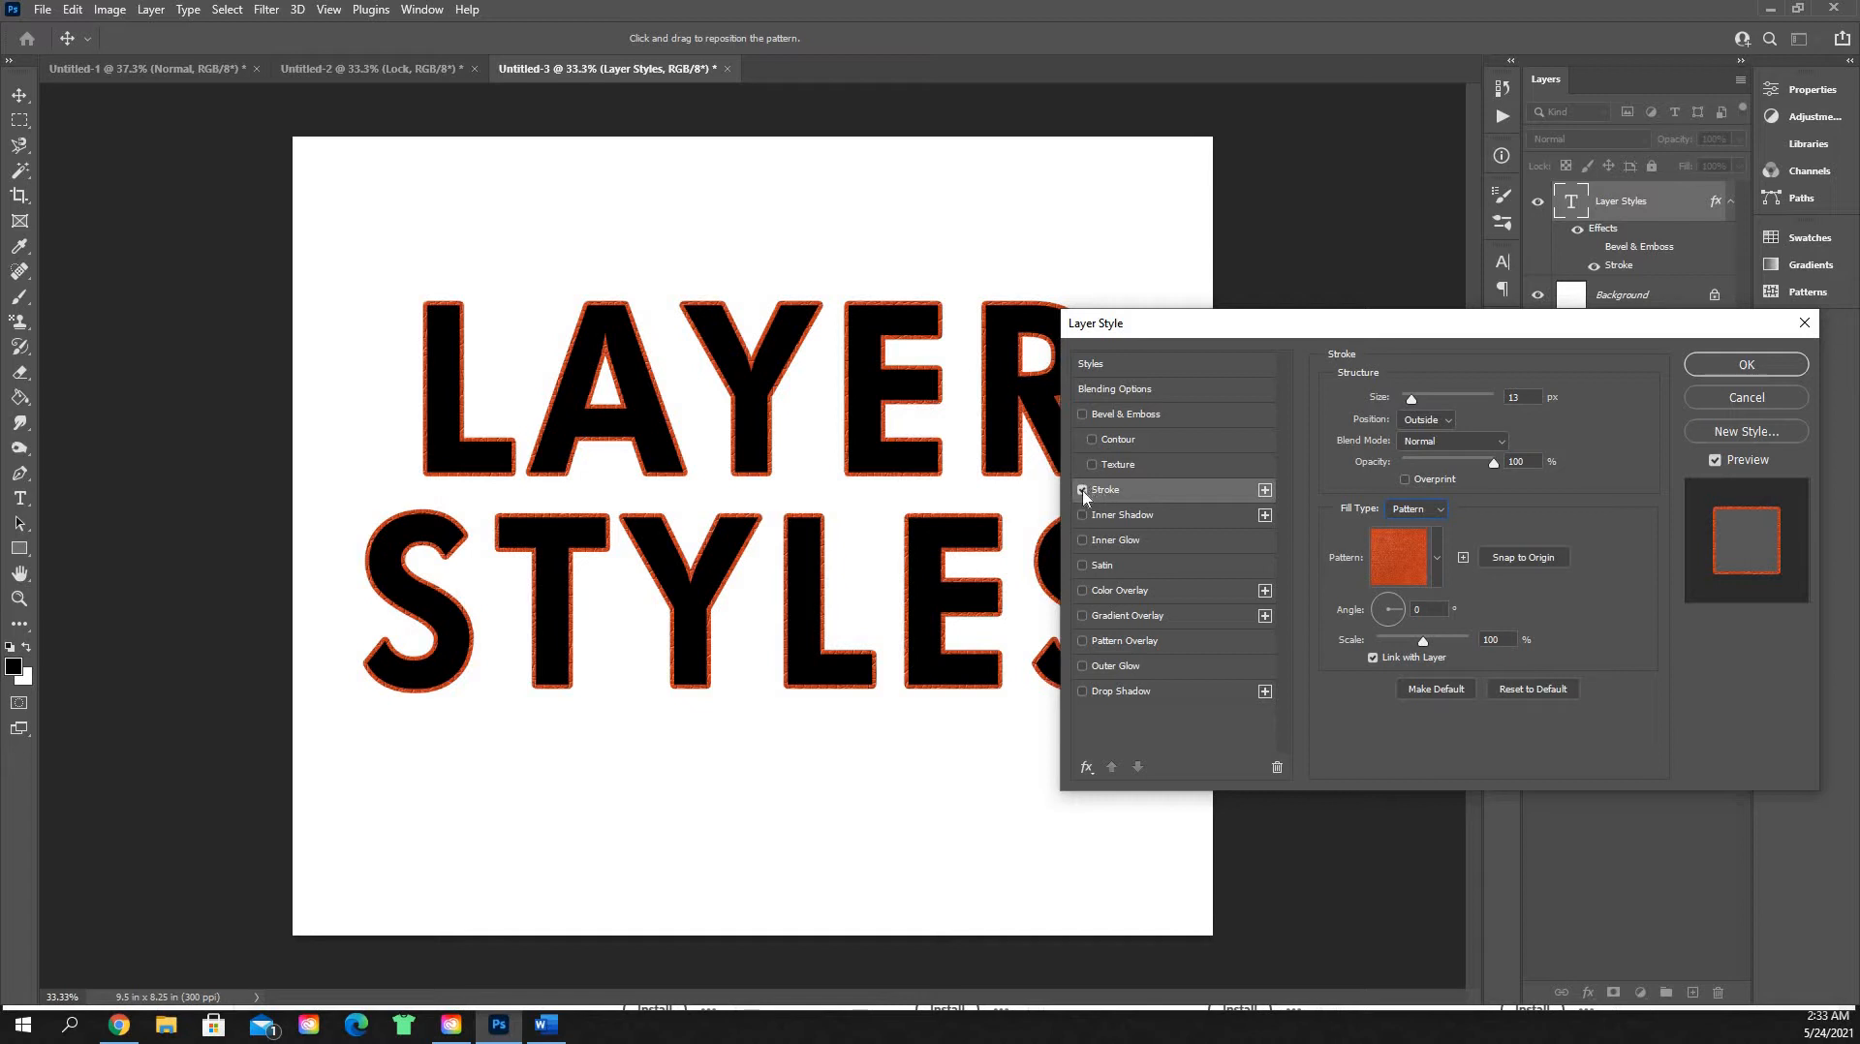
{"action": "left_click", "coordinate": [1083, 490]}
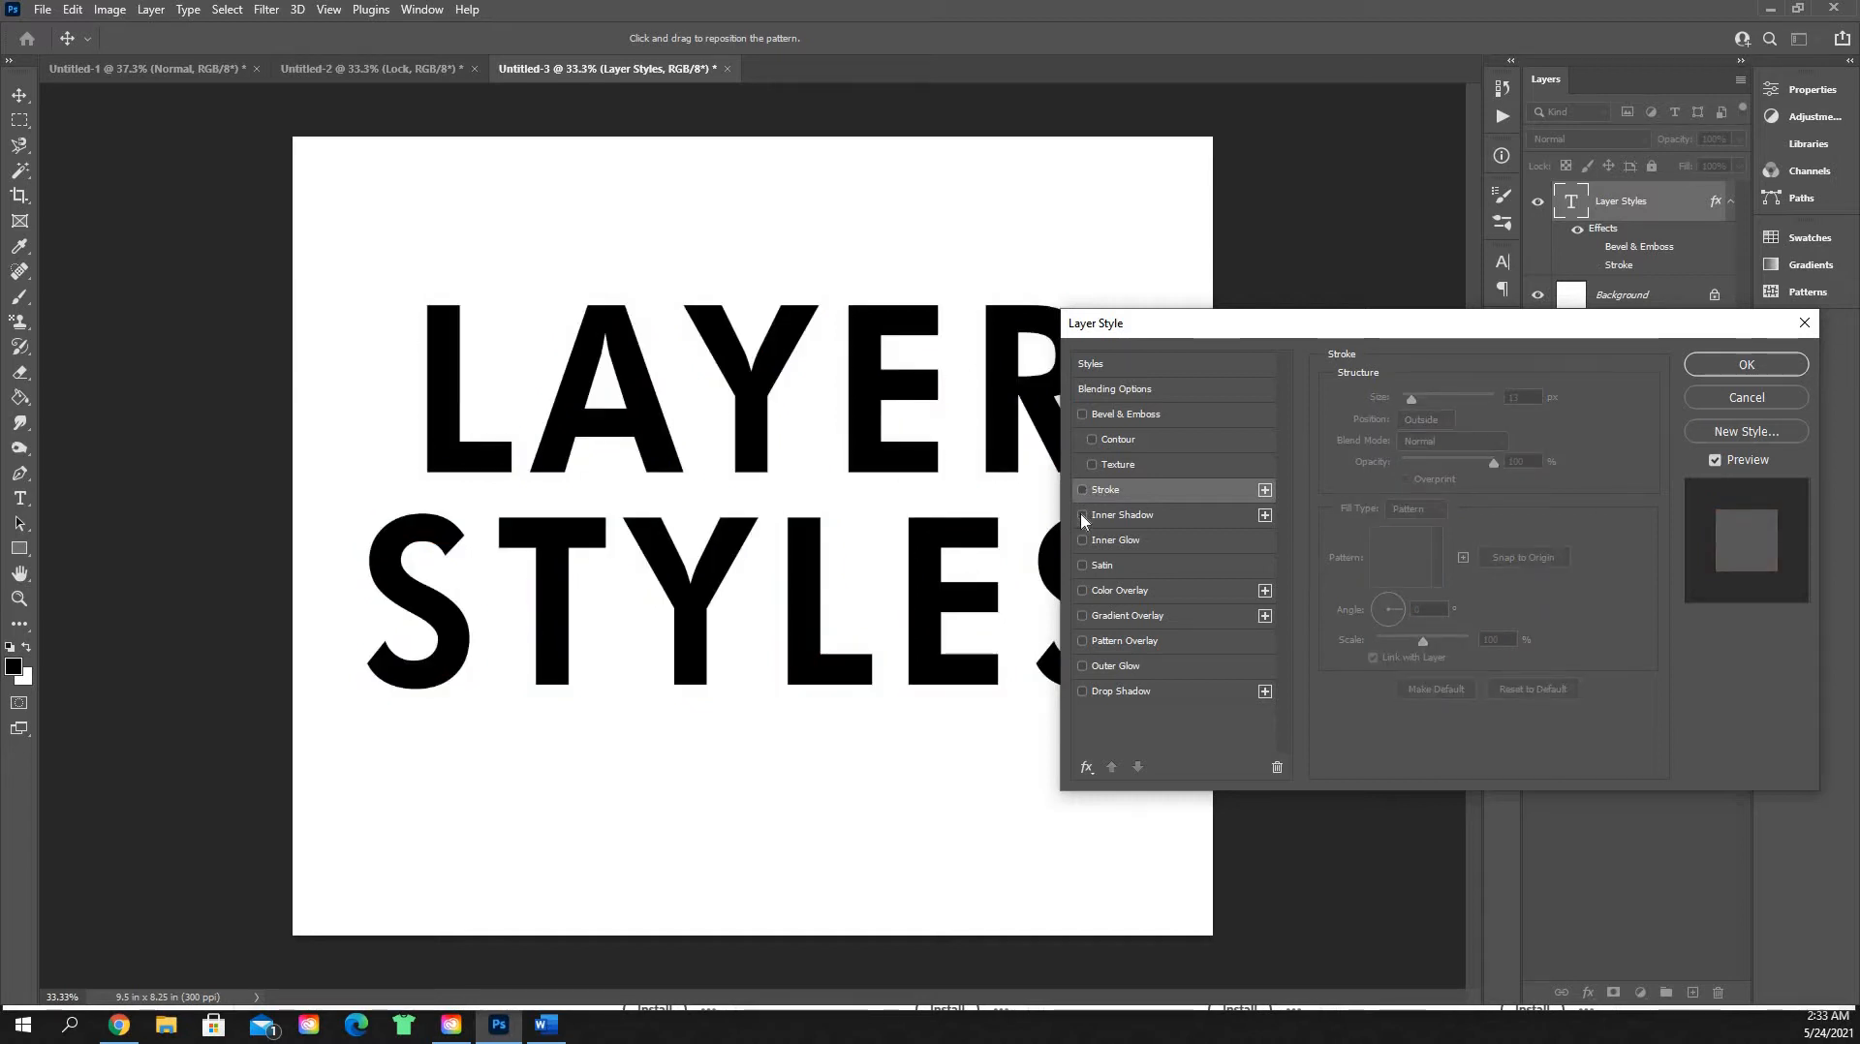
{"action": "left_click", "coordinate": [1096, 516]}
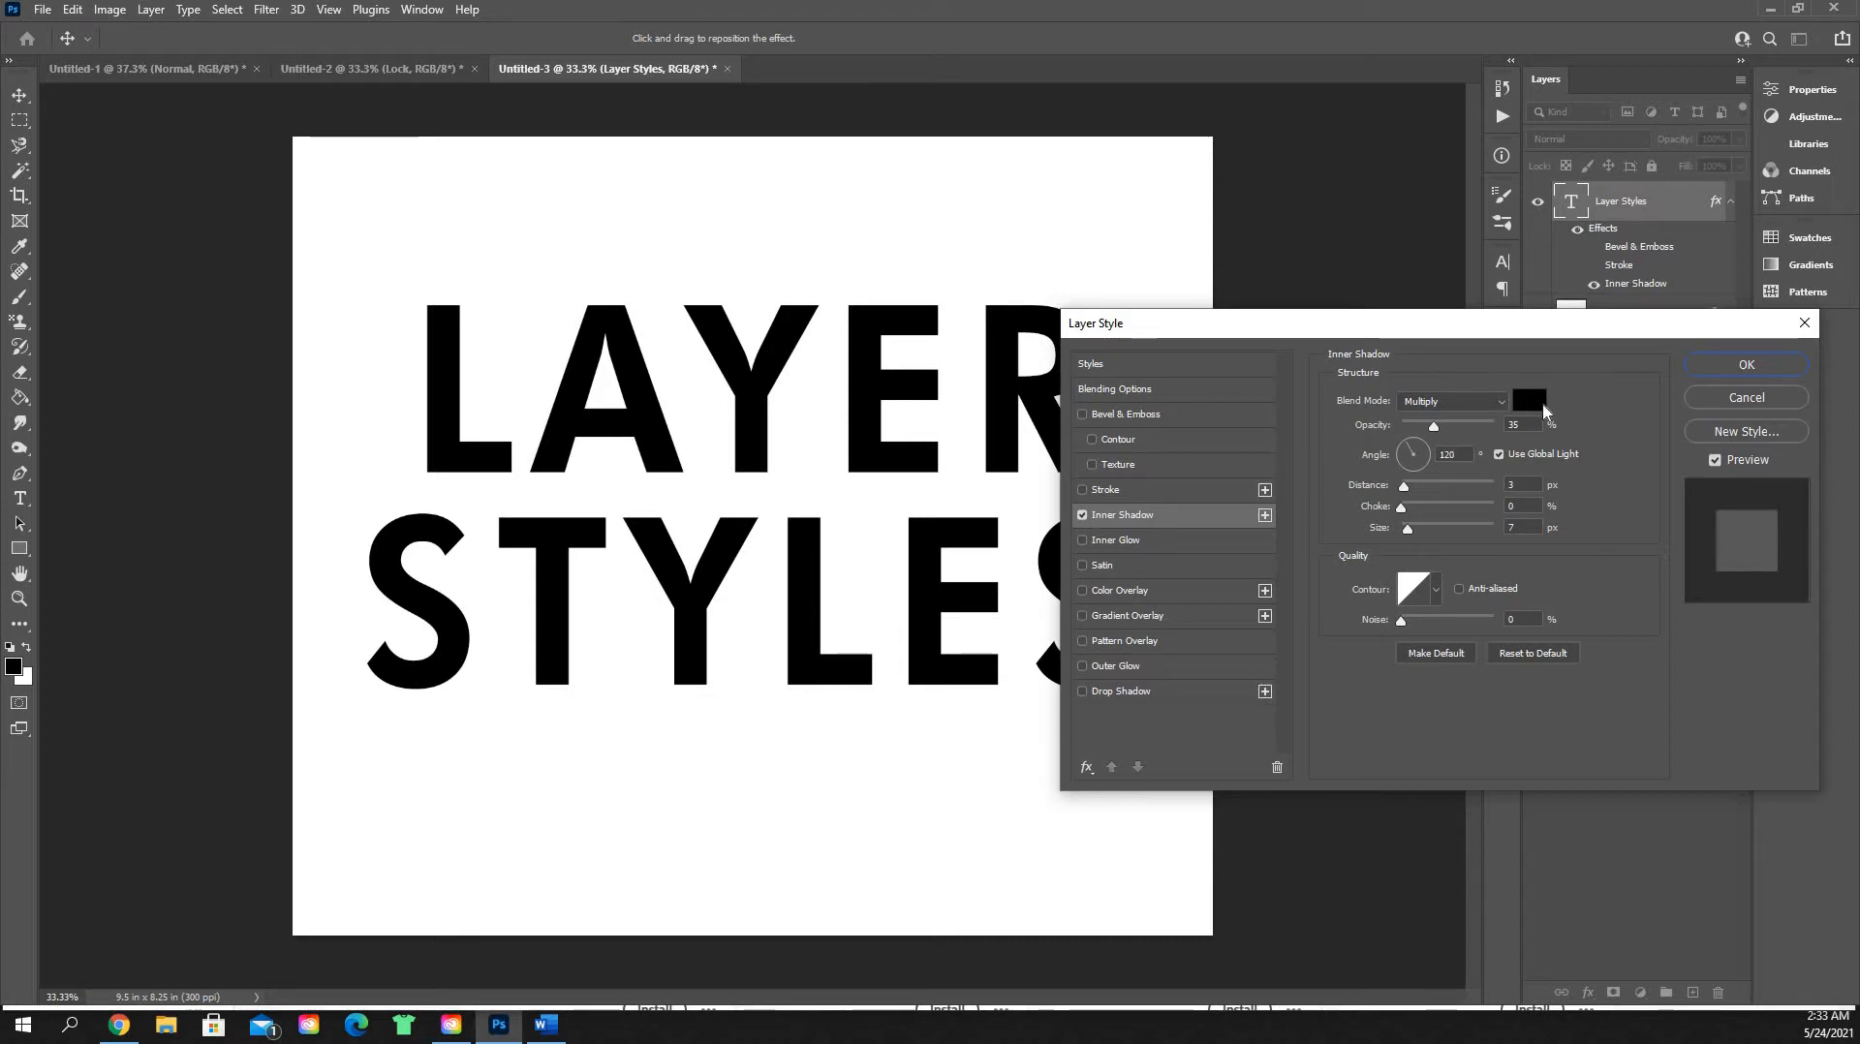
Step: Set the inner shadow's colour to white (#ffffff) and its blend mode to Normal
{"action": "left_click", "coordinate": [1543, 403]}
{"action": "left_click", "coordinate": [949, 335]}
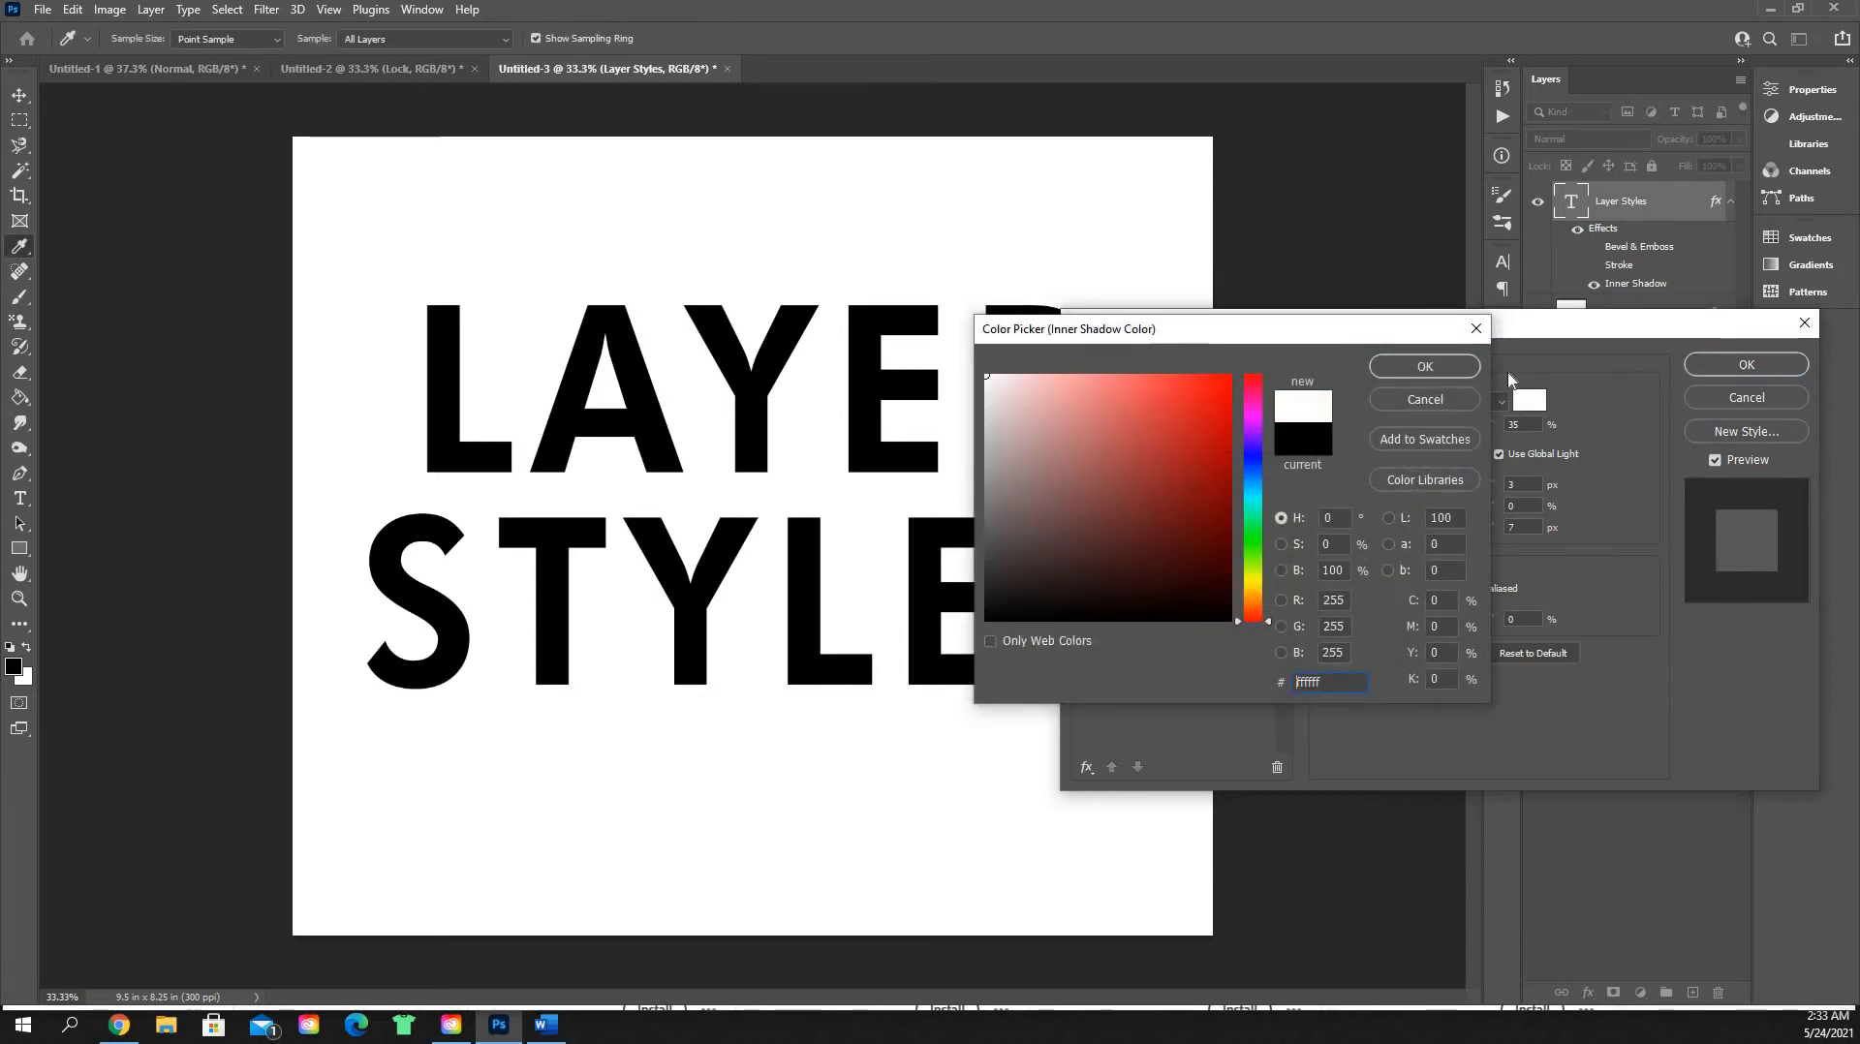
{"action": "left_click", "coordinate": [1441, 373]}
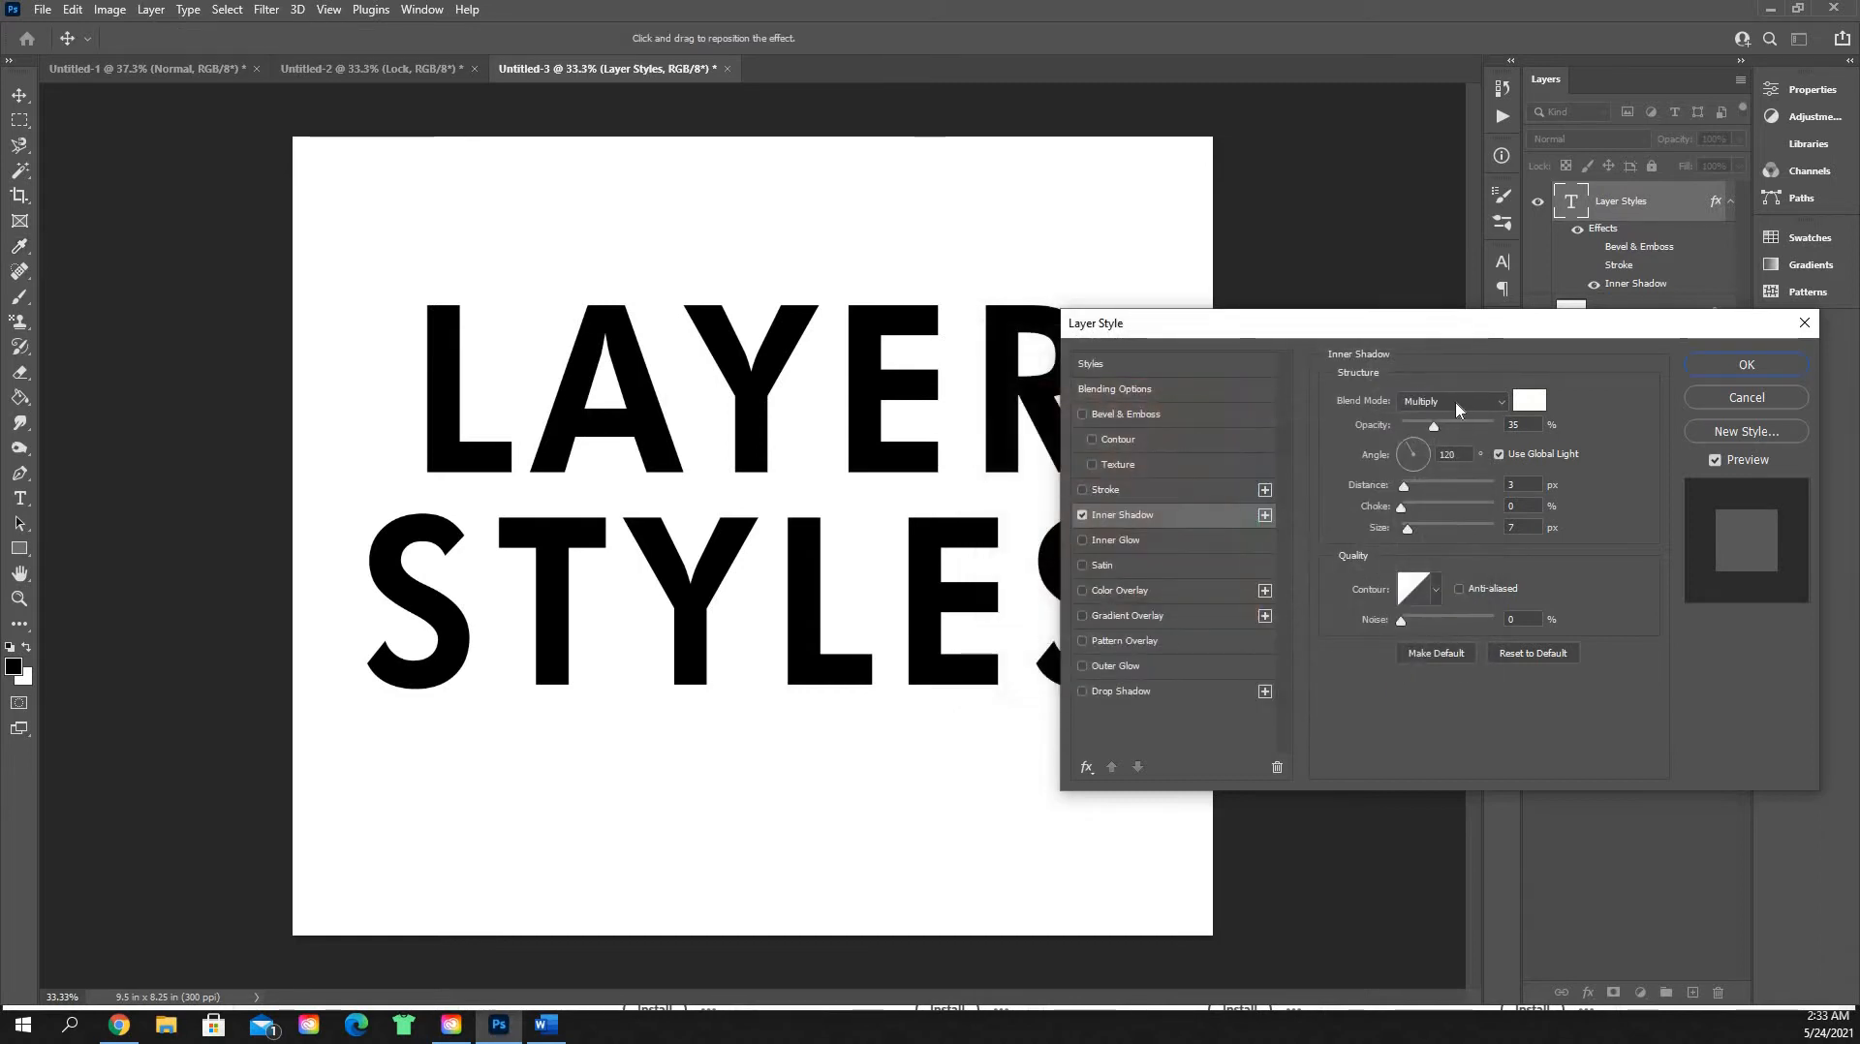
{"action": "left_click", "coordinate": [1455, 400]}
{"action": "left_click", "coordinate": [1461, 416]}
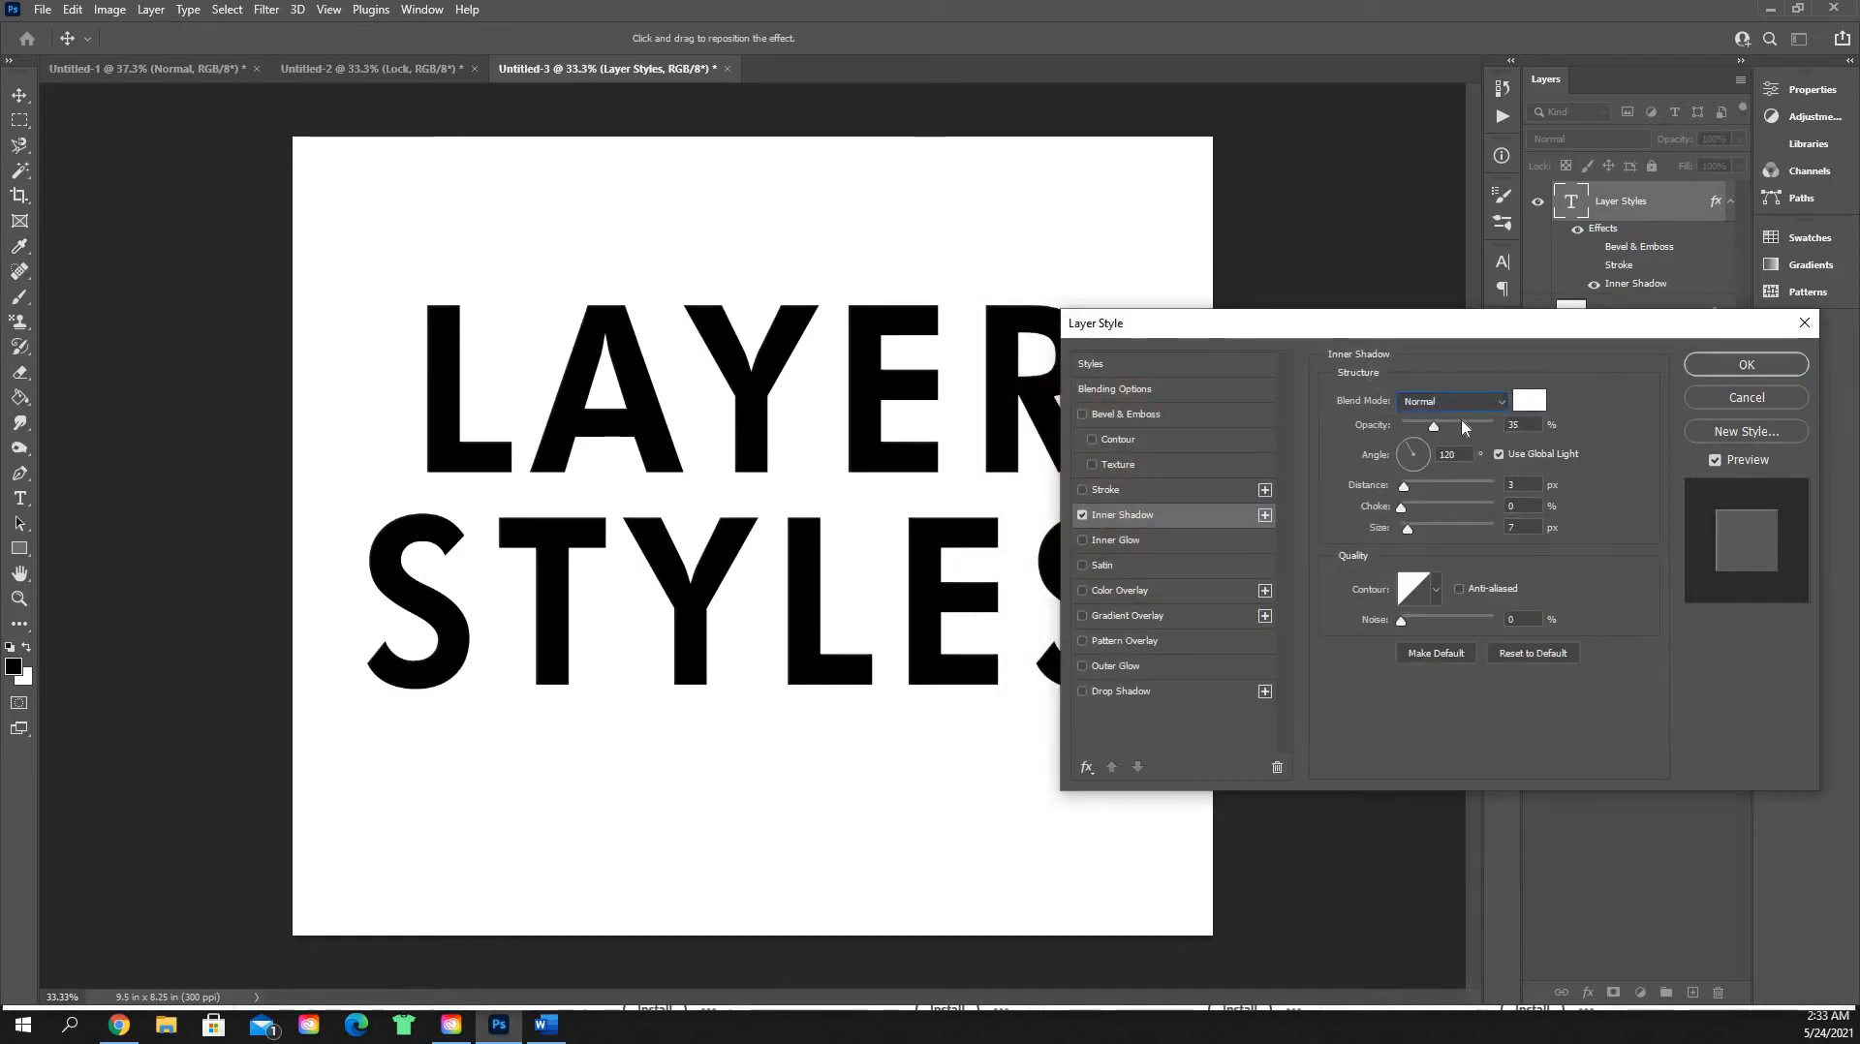
Step: Adjust the inner shadow to 79% opacity, 17 px distance and 100% choke with a smaller size, and turn Inner Shadow off
{"action": "left_click_drag", "start_coordinate": [1435, 426], "coordinate": [1475, 428]}
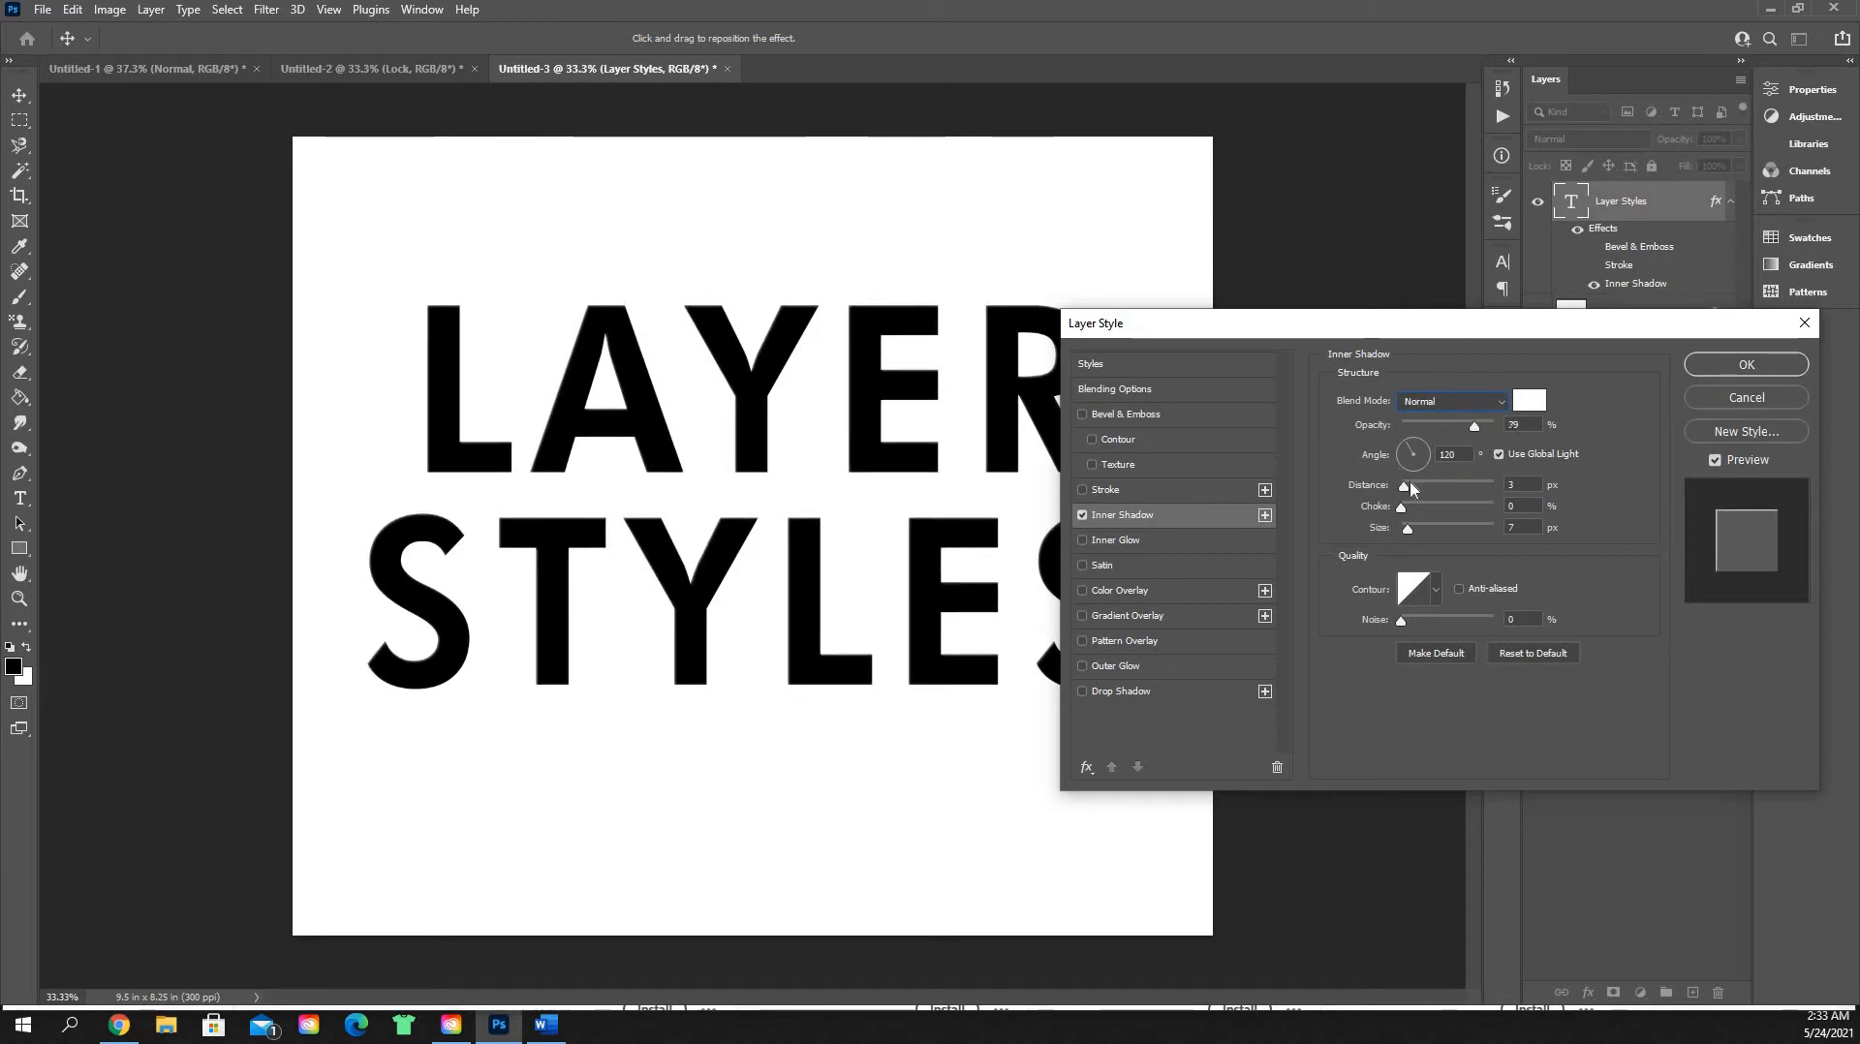
{"action": "left_click_drag", "start_coordinate": [1404, 486], "coordinate": [1496, 527]}
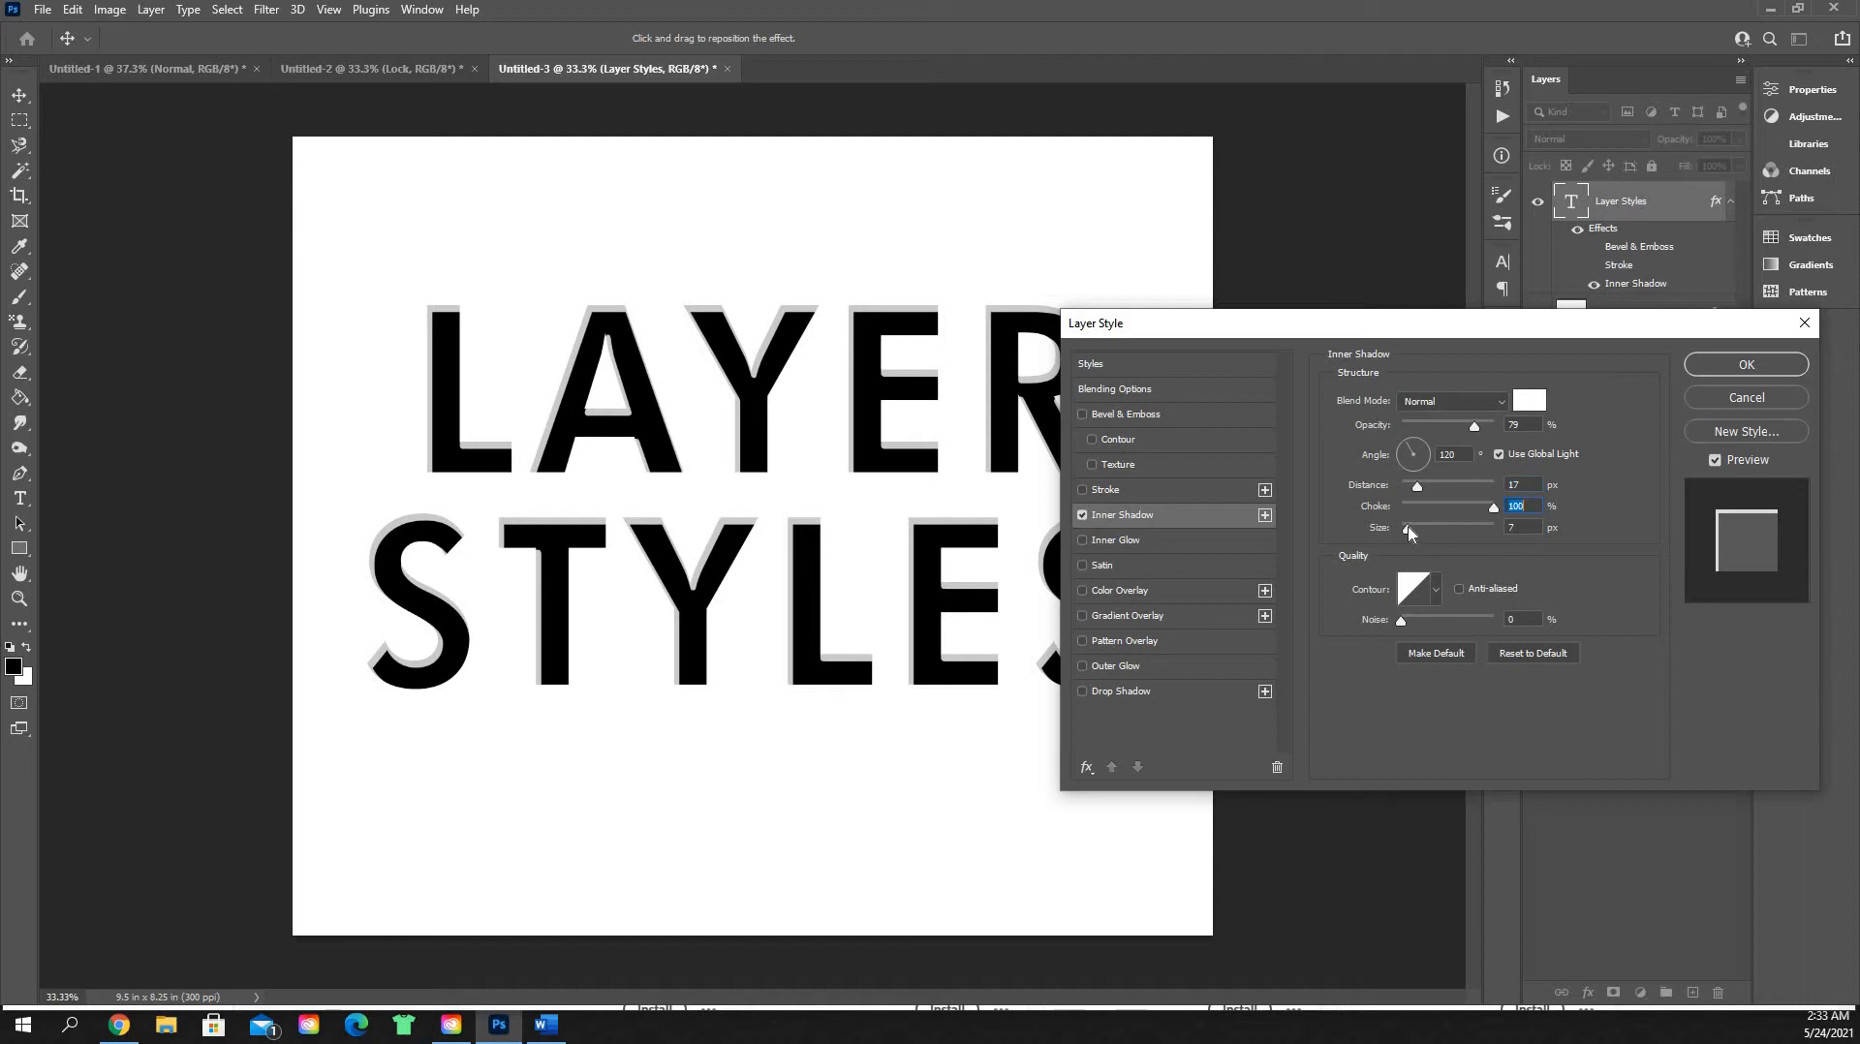
{"action": "left_click_drag", "start_coordinate": [1417, 526], "coordinate": [1405, 544]}
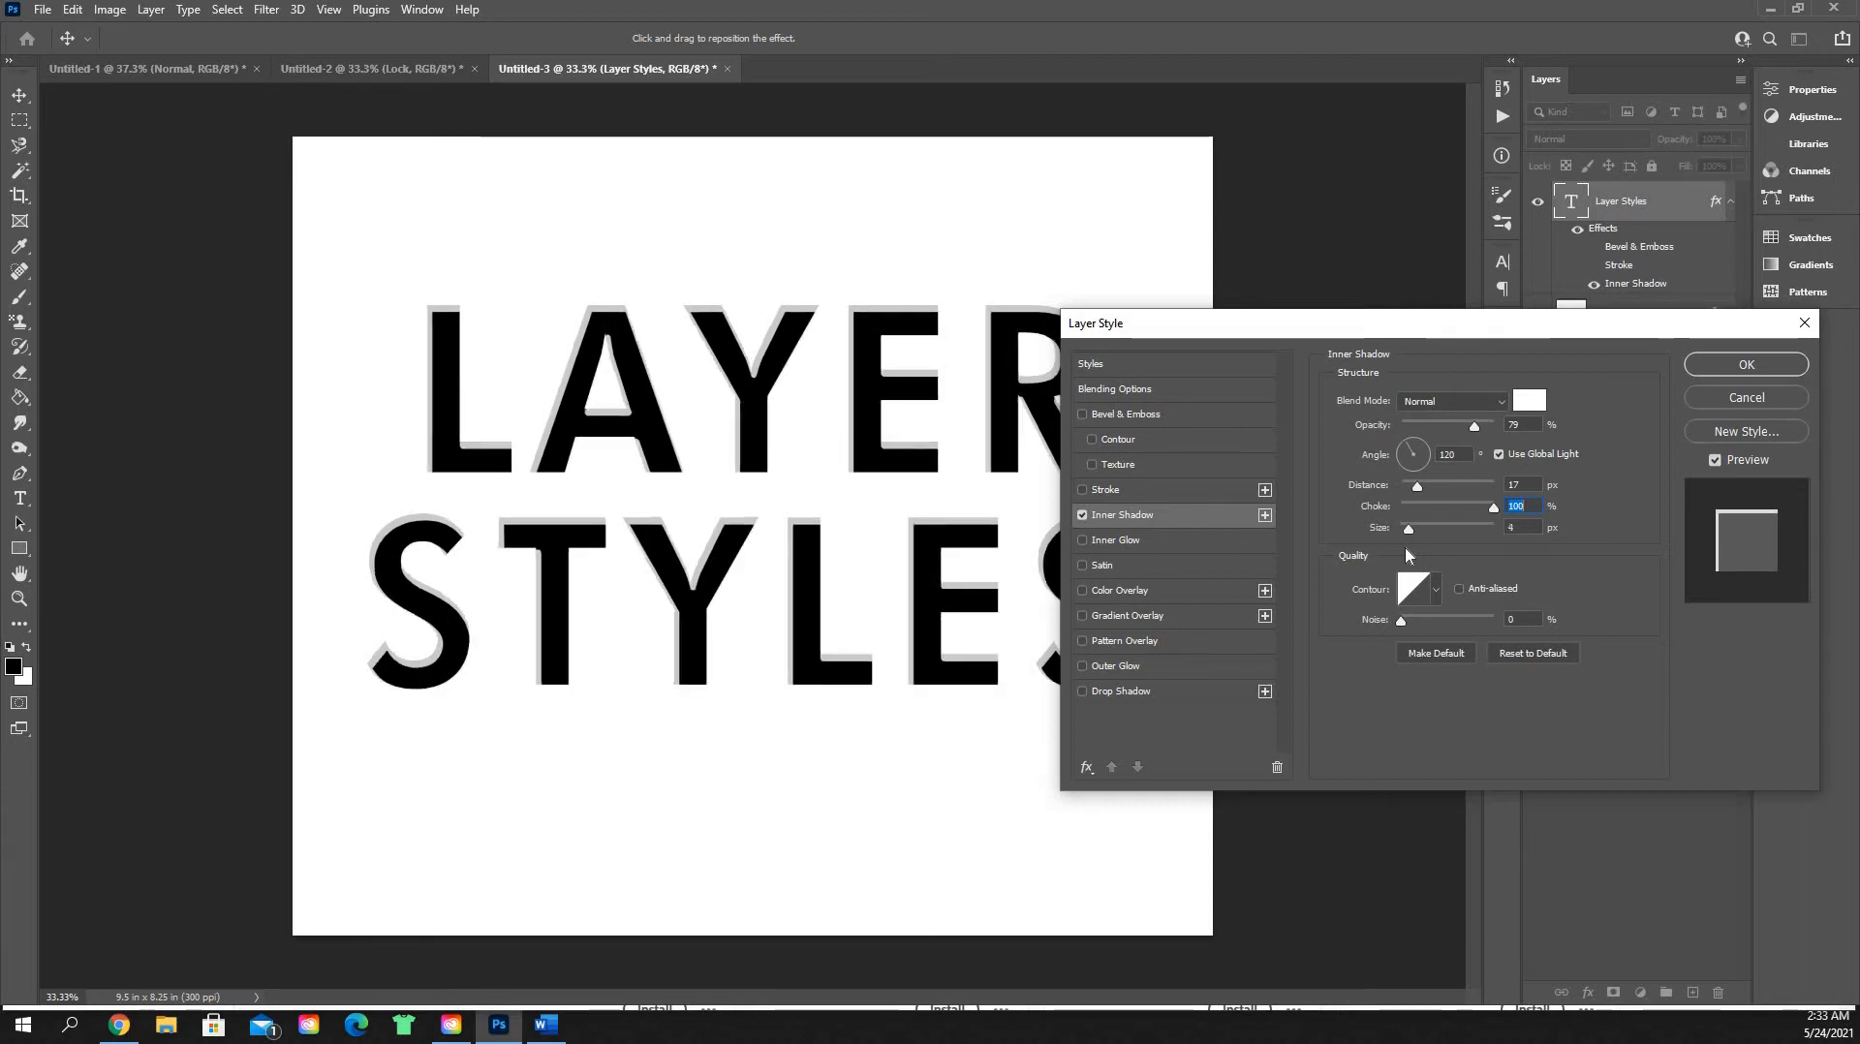
{"action": "left_click", "coordinate": [1084, 516]}
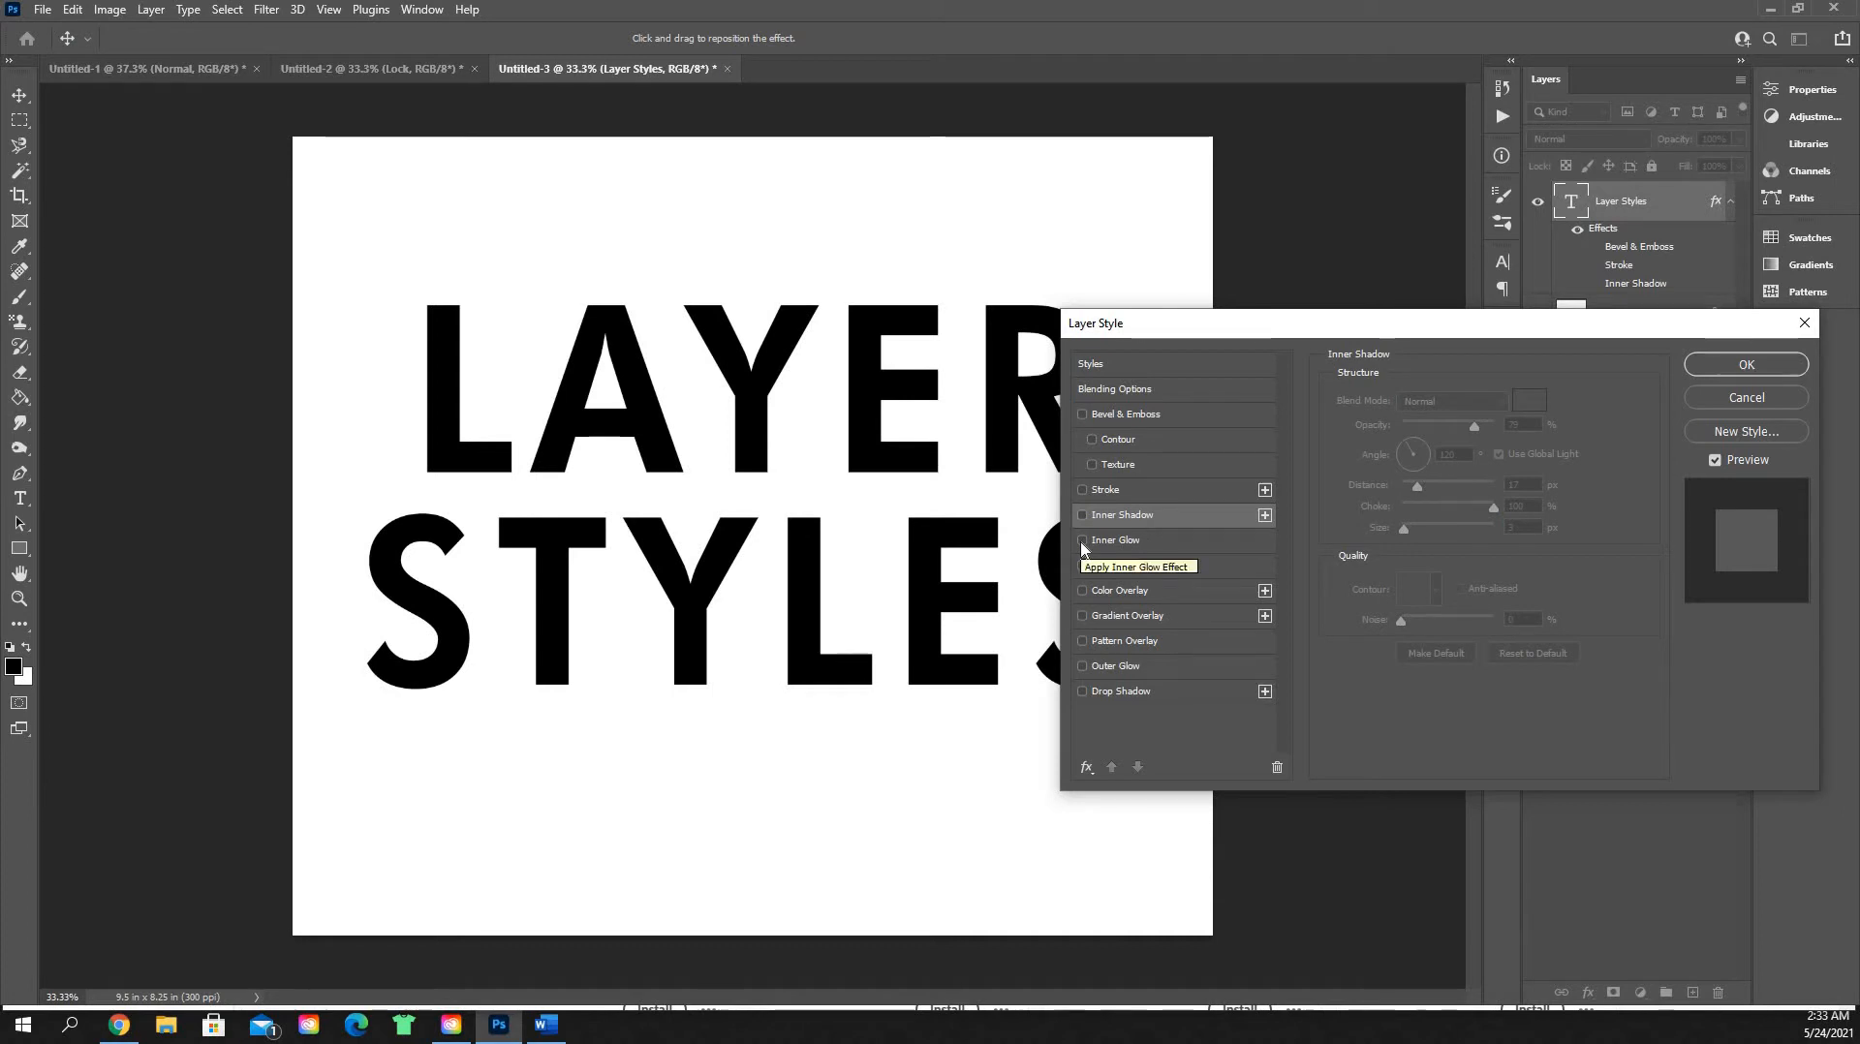
Step: Enable Inner Glow on the text with 77% opacity, its source at Center and a size of about 98 px
{"action": "left_click", "coordinate": [1082, 542]}
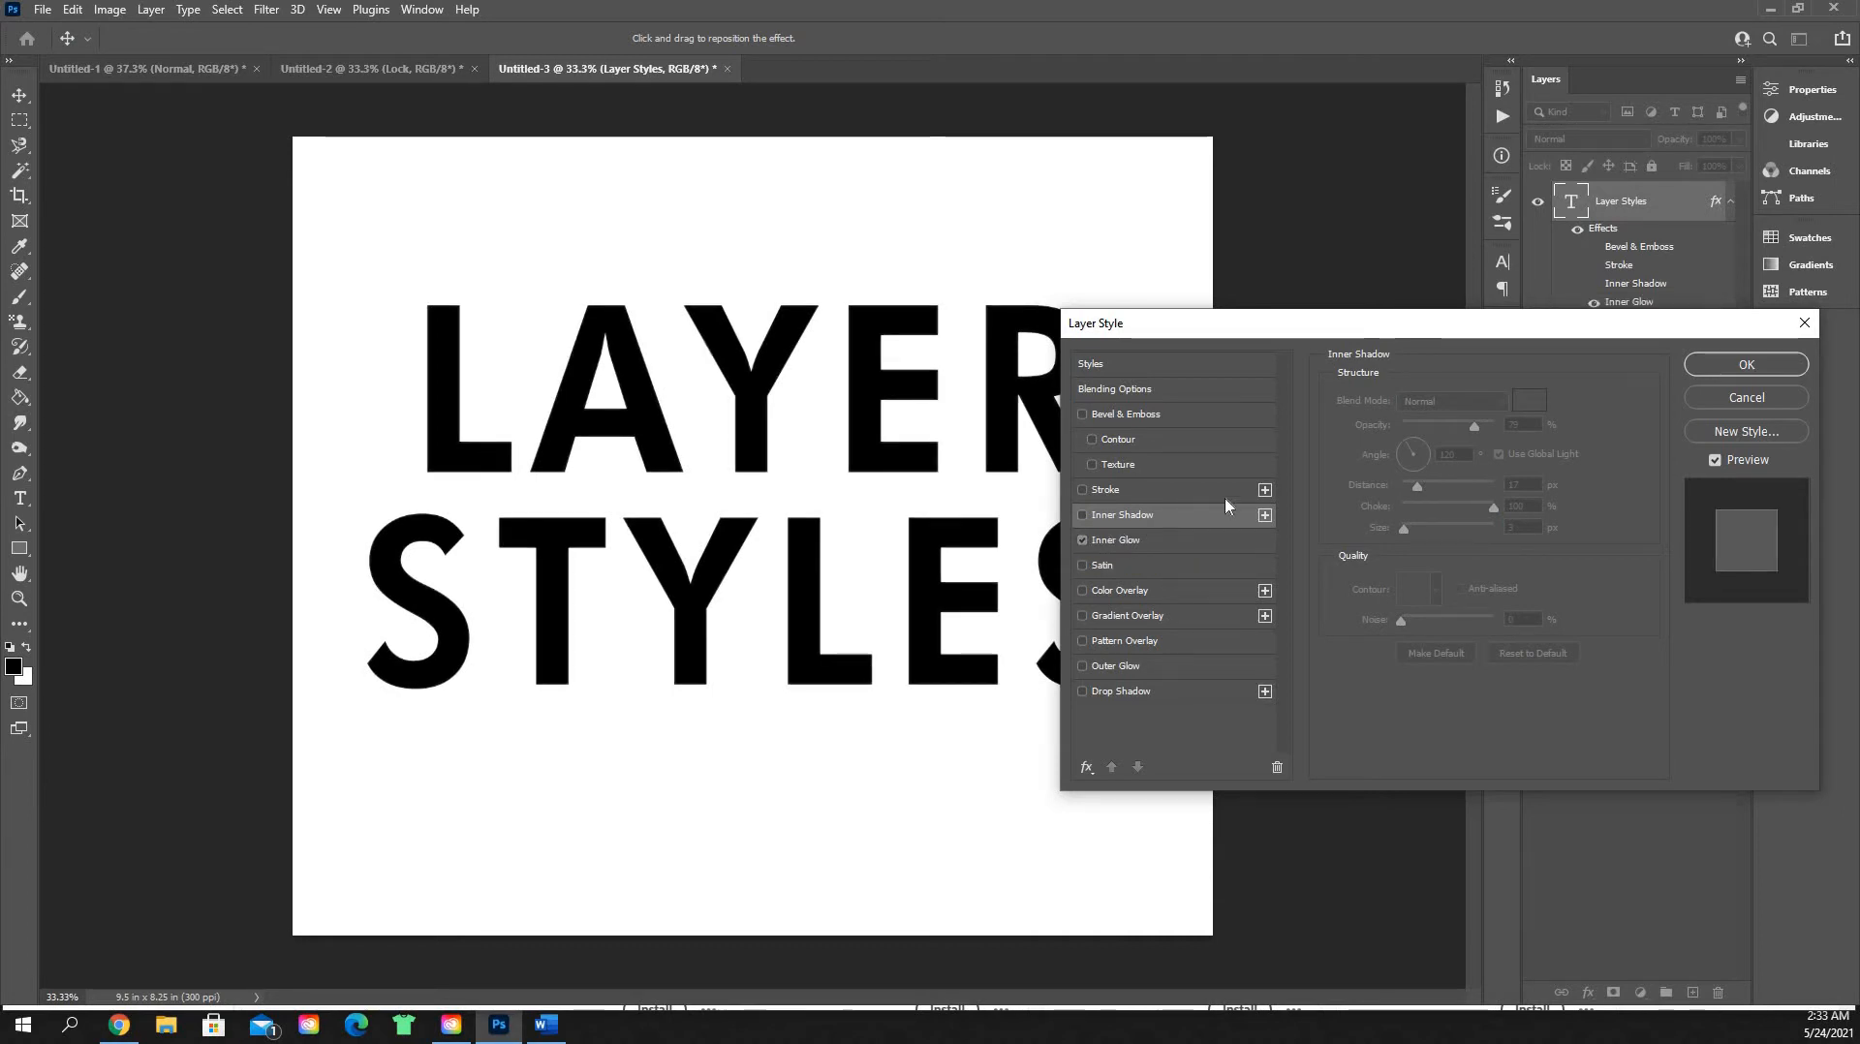
{"action": "left_click", "coordinate": [1211, 539]}
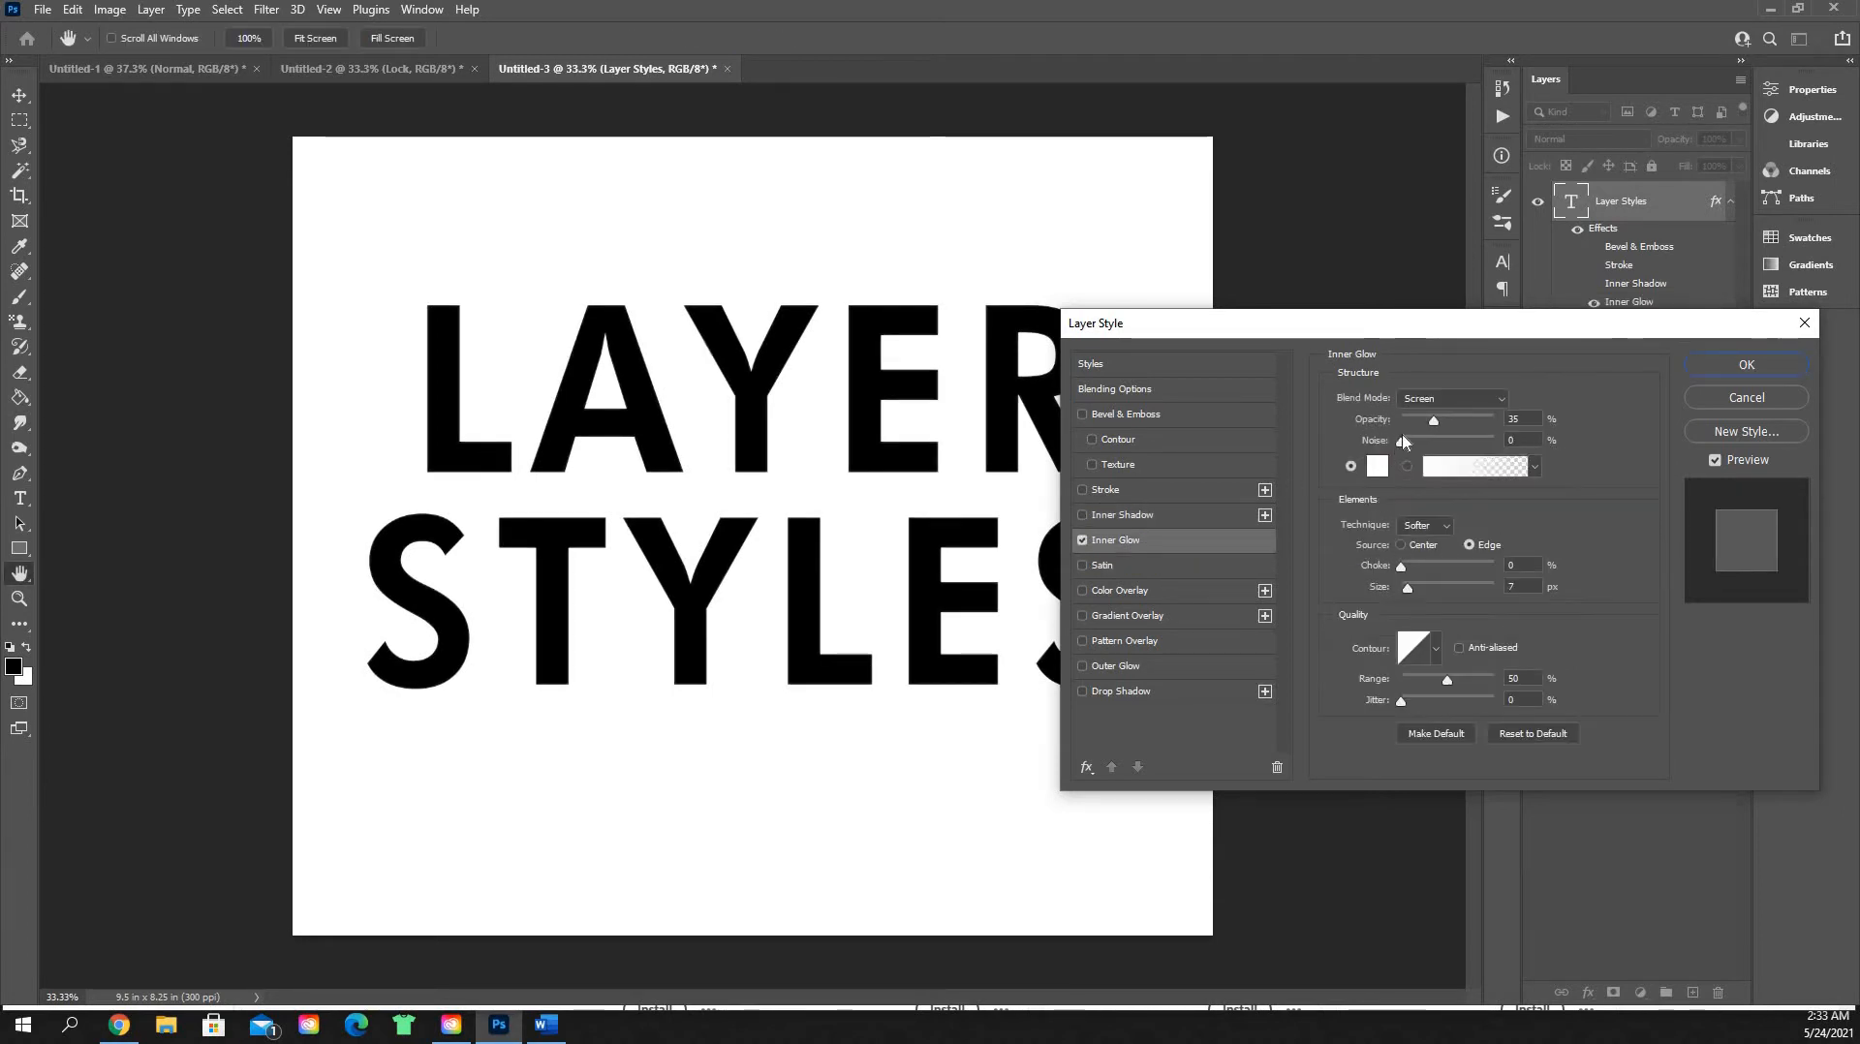
{"action": "left_click", "coordinate": [1473, 421]}
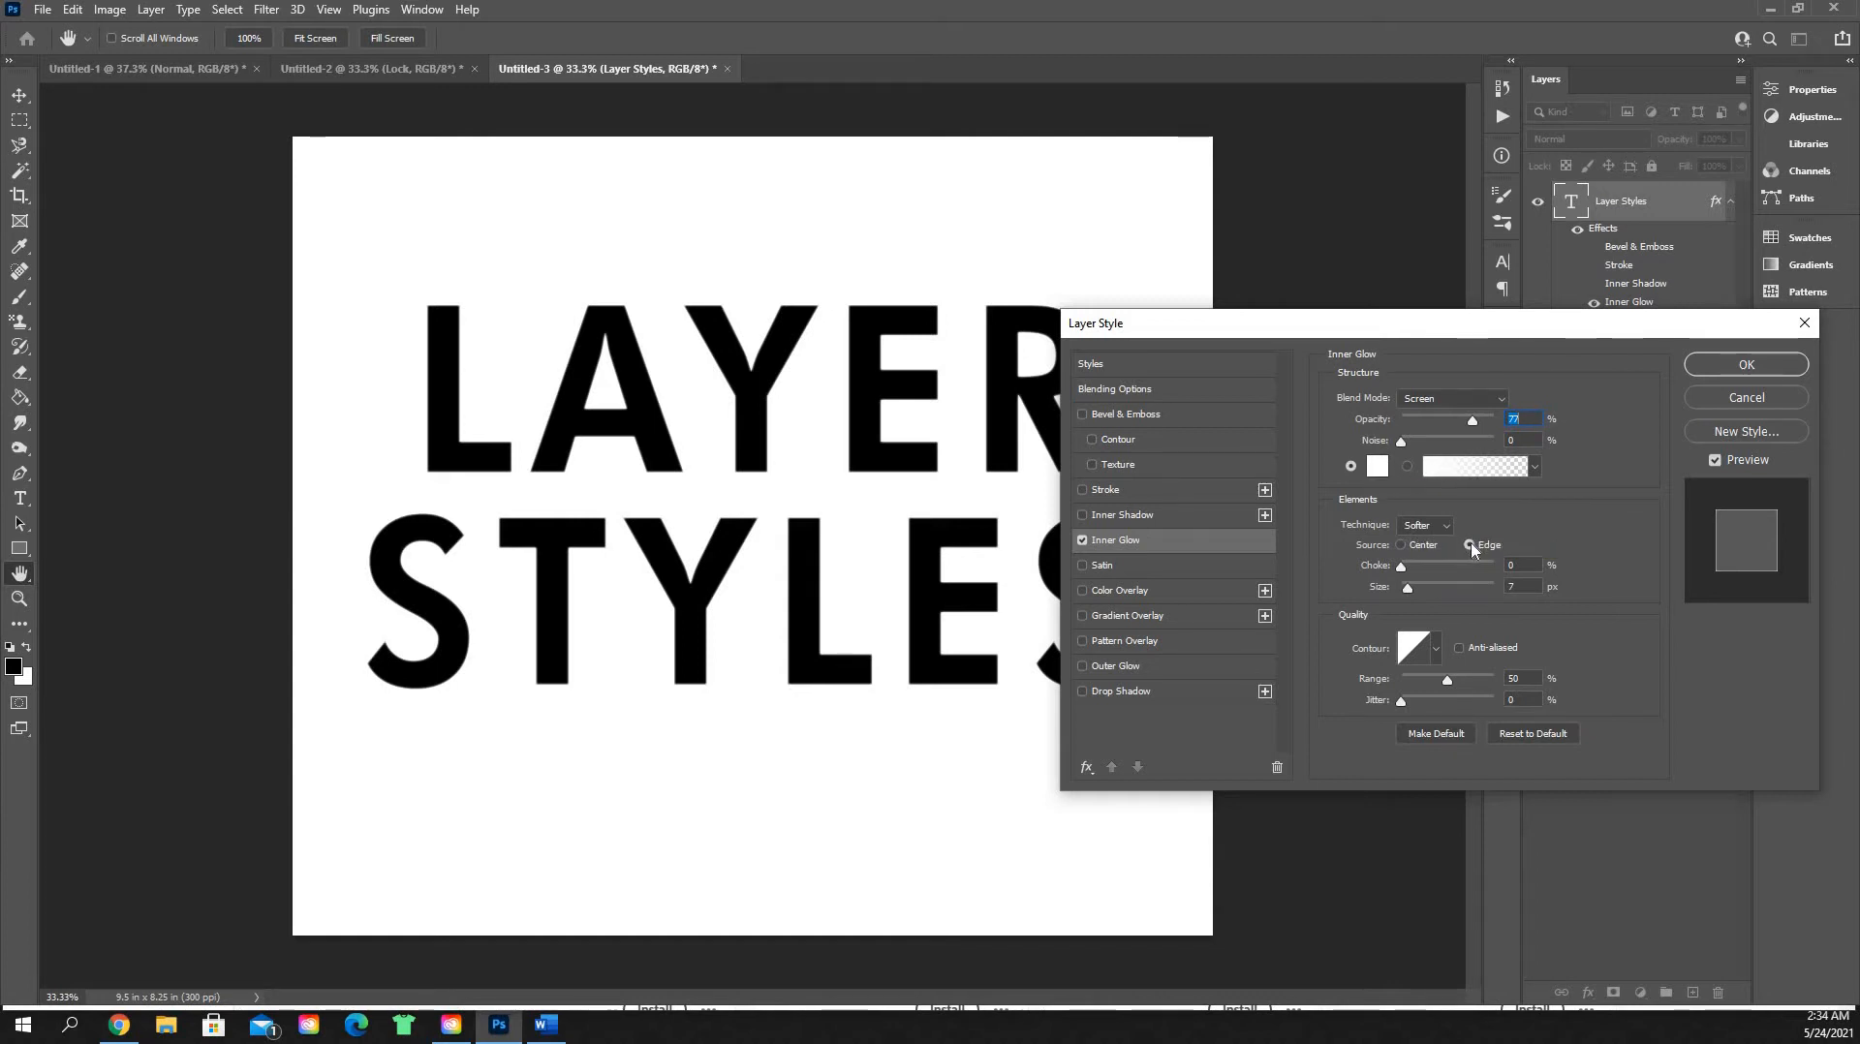
{"action": "left_click", "coordinate": [1400, 545]}
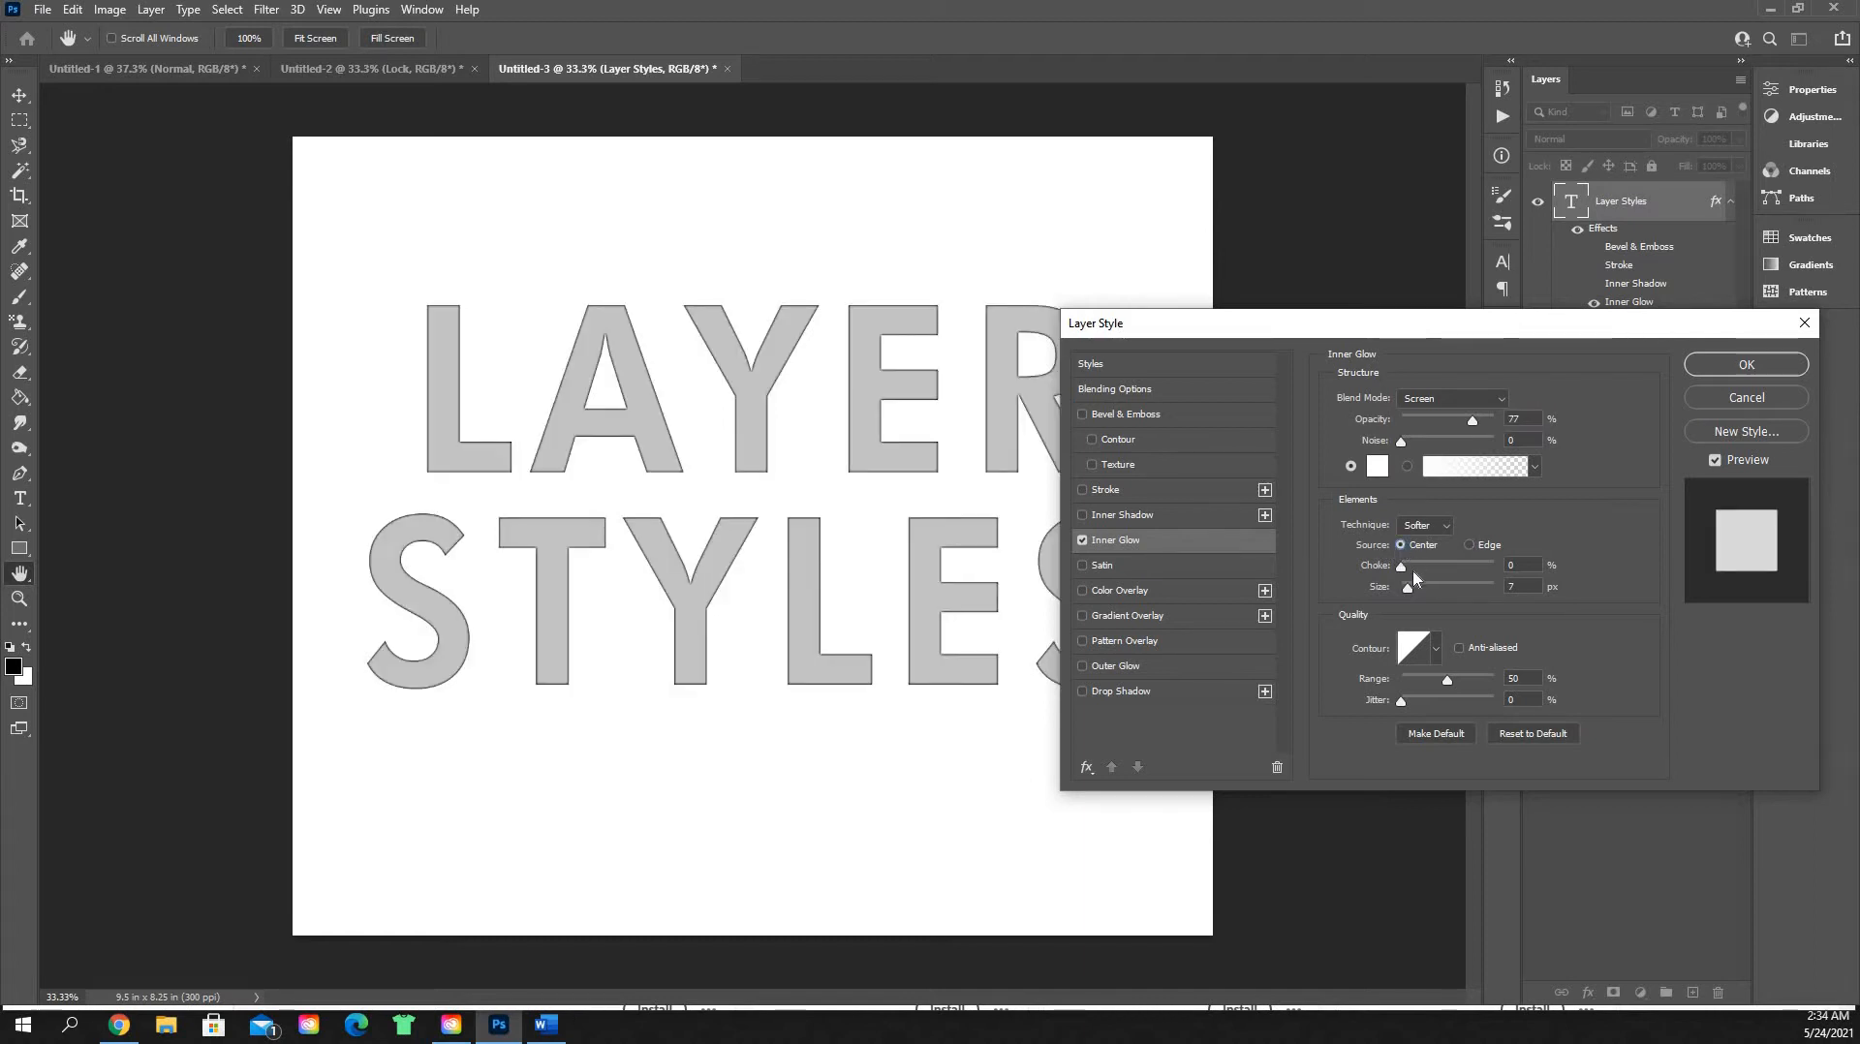
{"action": "left_click_drag", "start_coordinate": [1399, 589], "coordinate": [1449, 574]}
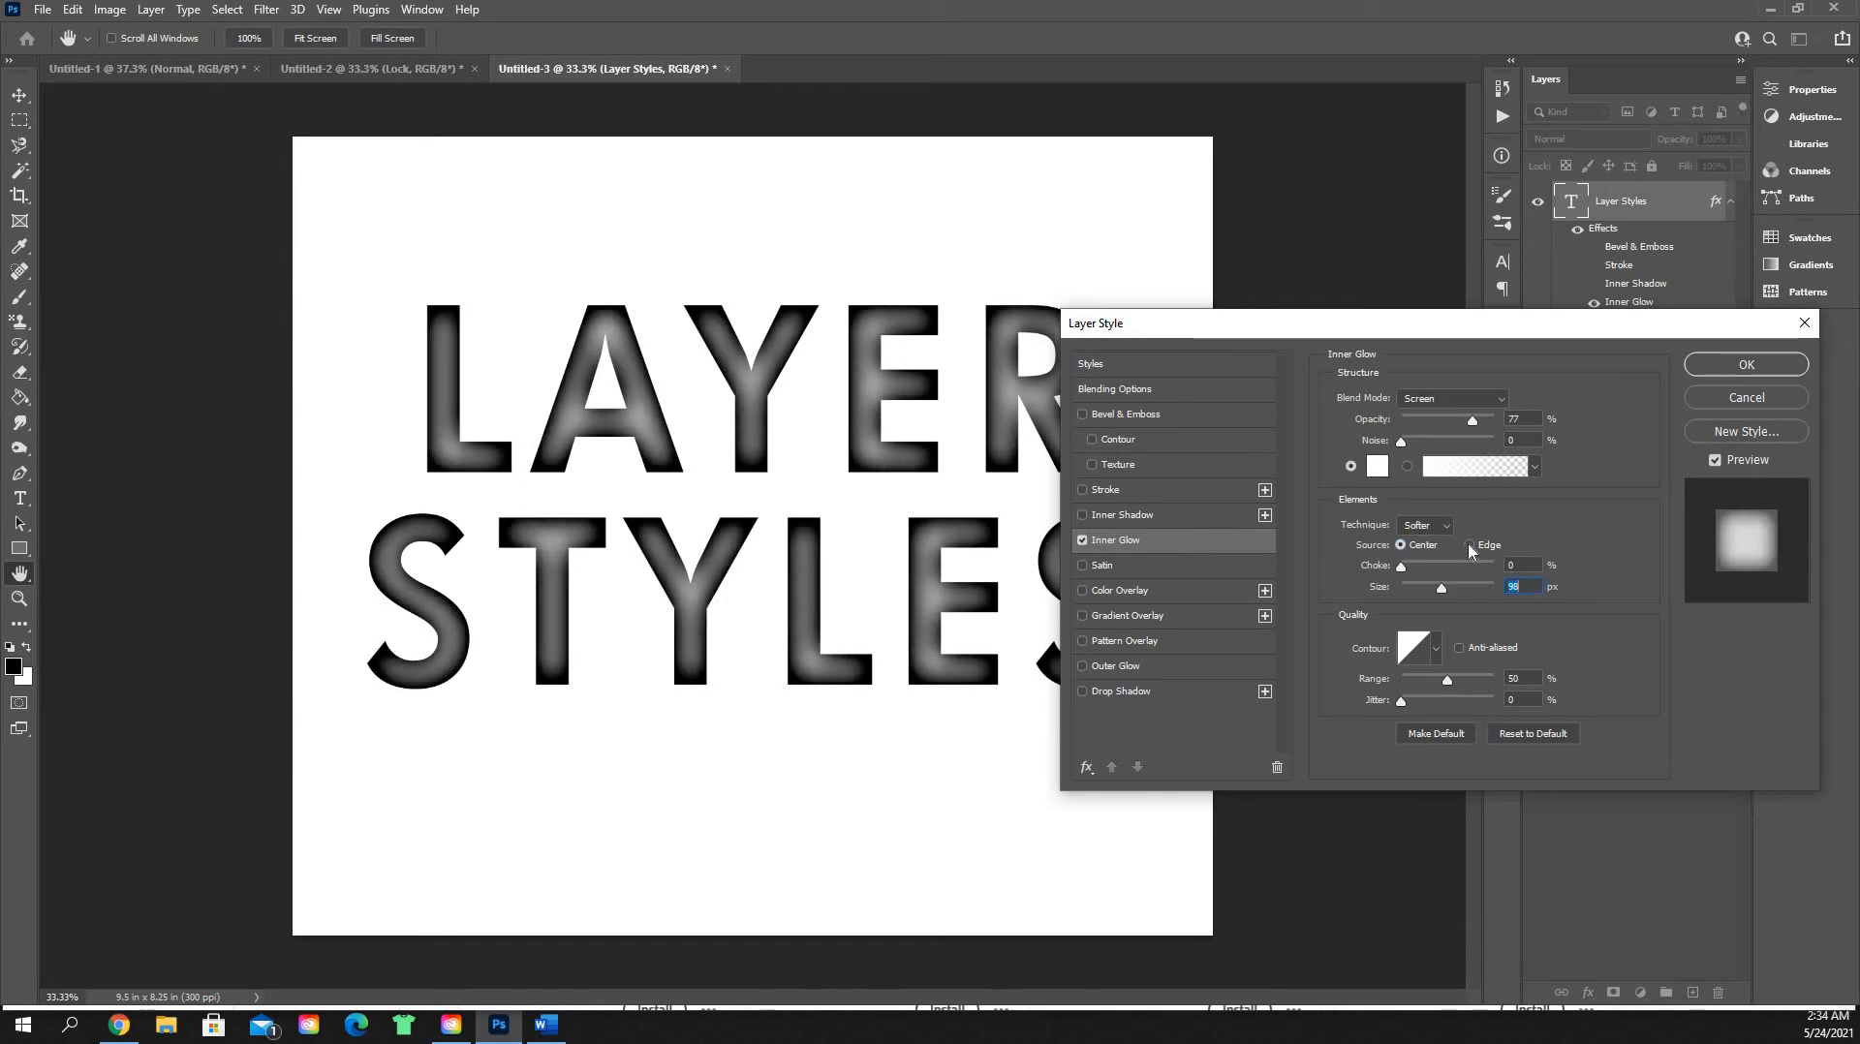
Step: Switch the inner glow's source to Edge, adjust it to 100% opacity and about 57 px size, and turn Inner Glow off
{"action": "left_click", "coordinate": [1469, 544]}
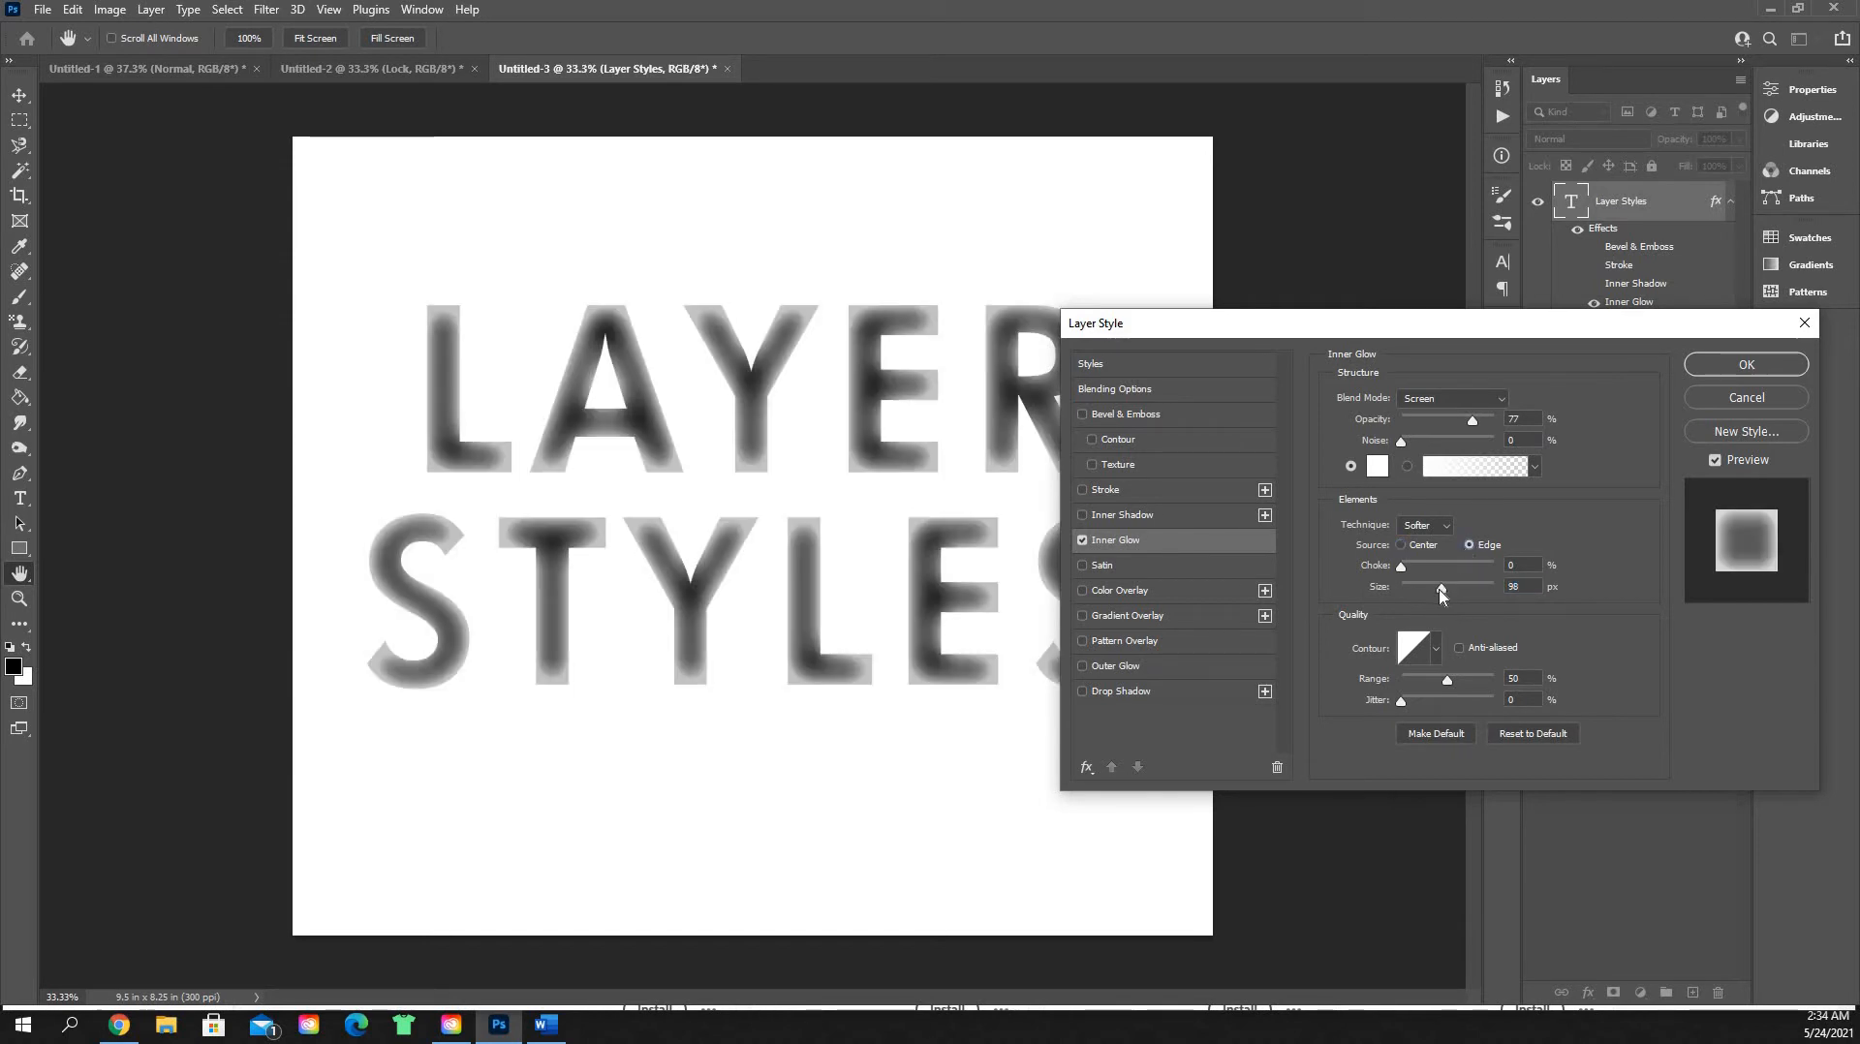
{"action": "left_click_drag", "start_coordinate": [1439, 589], "coordinate": [1426, 589]}
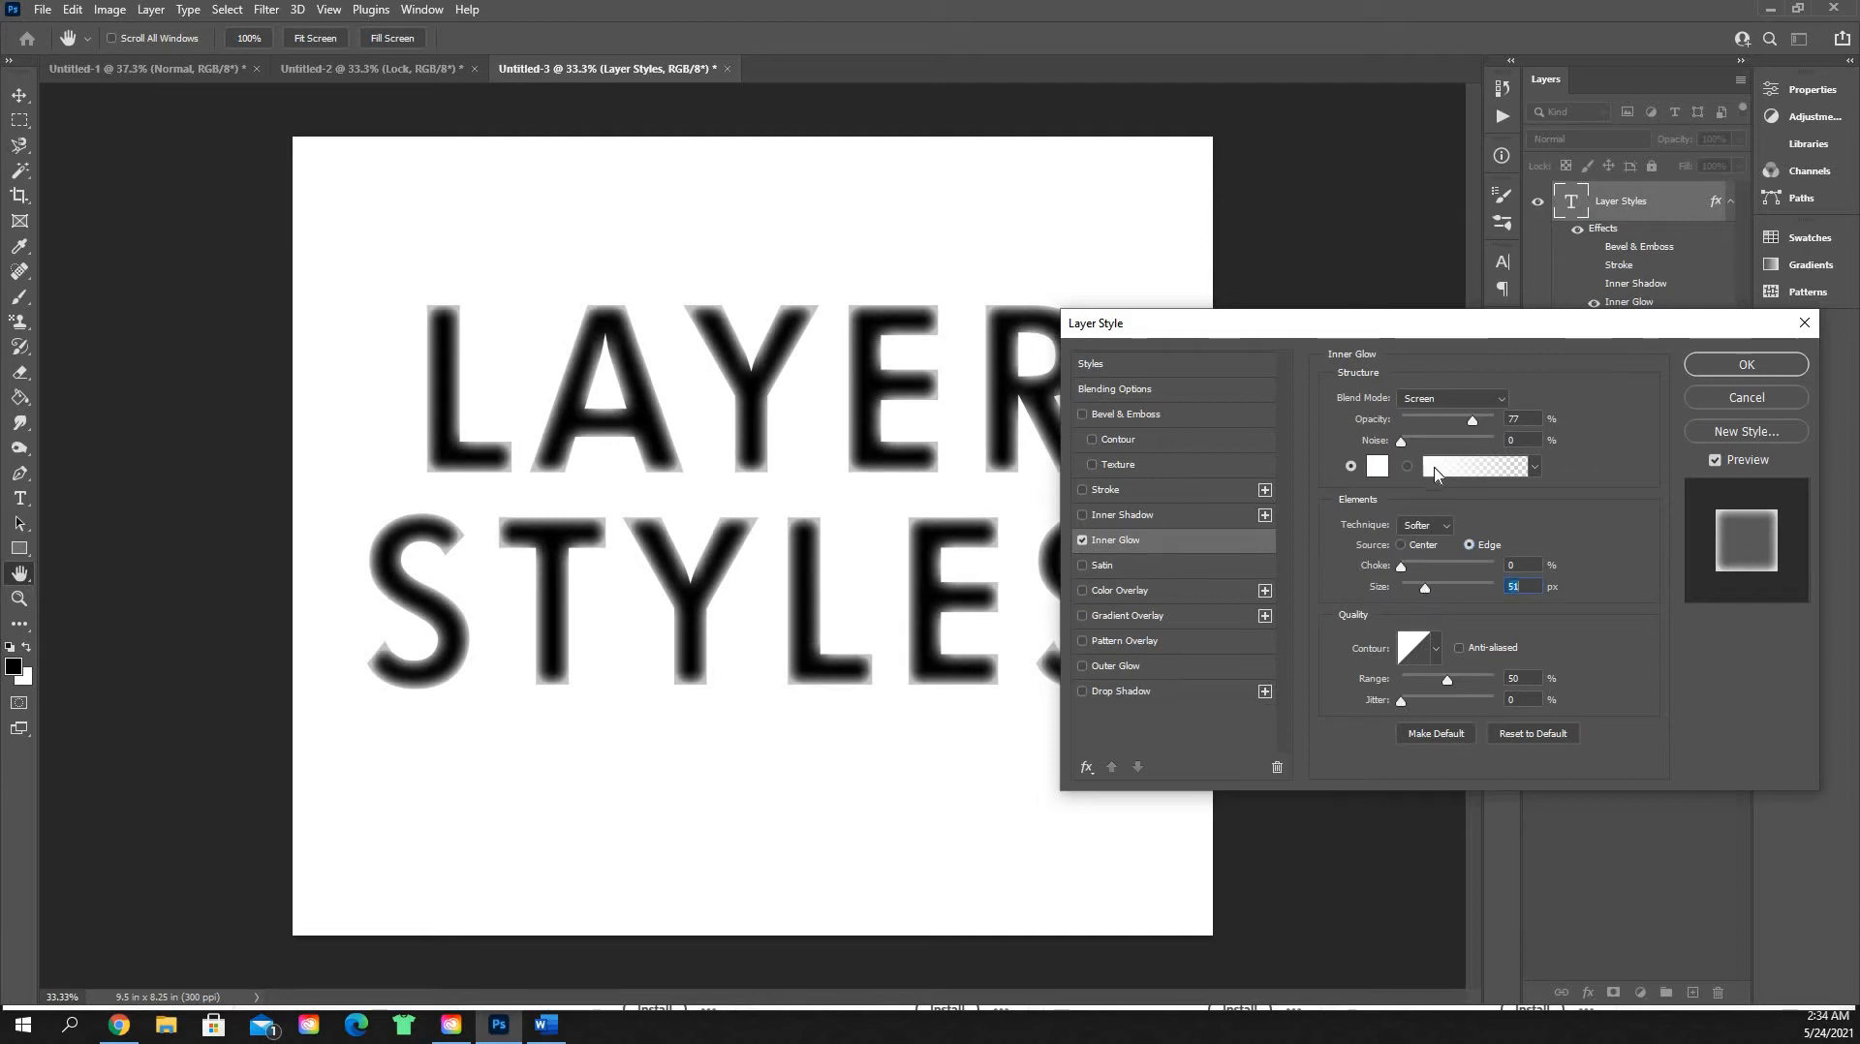
{"action": "left_click_drag", "start_coordinate": [1454, 423], "coordinate": [1506, 487]}
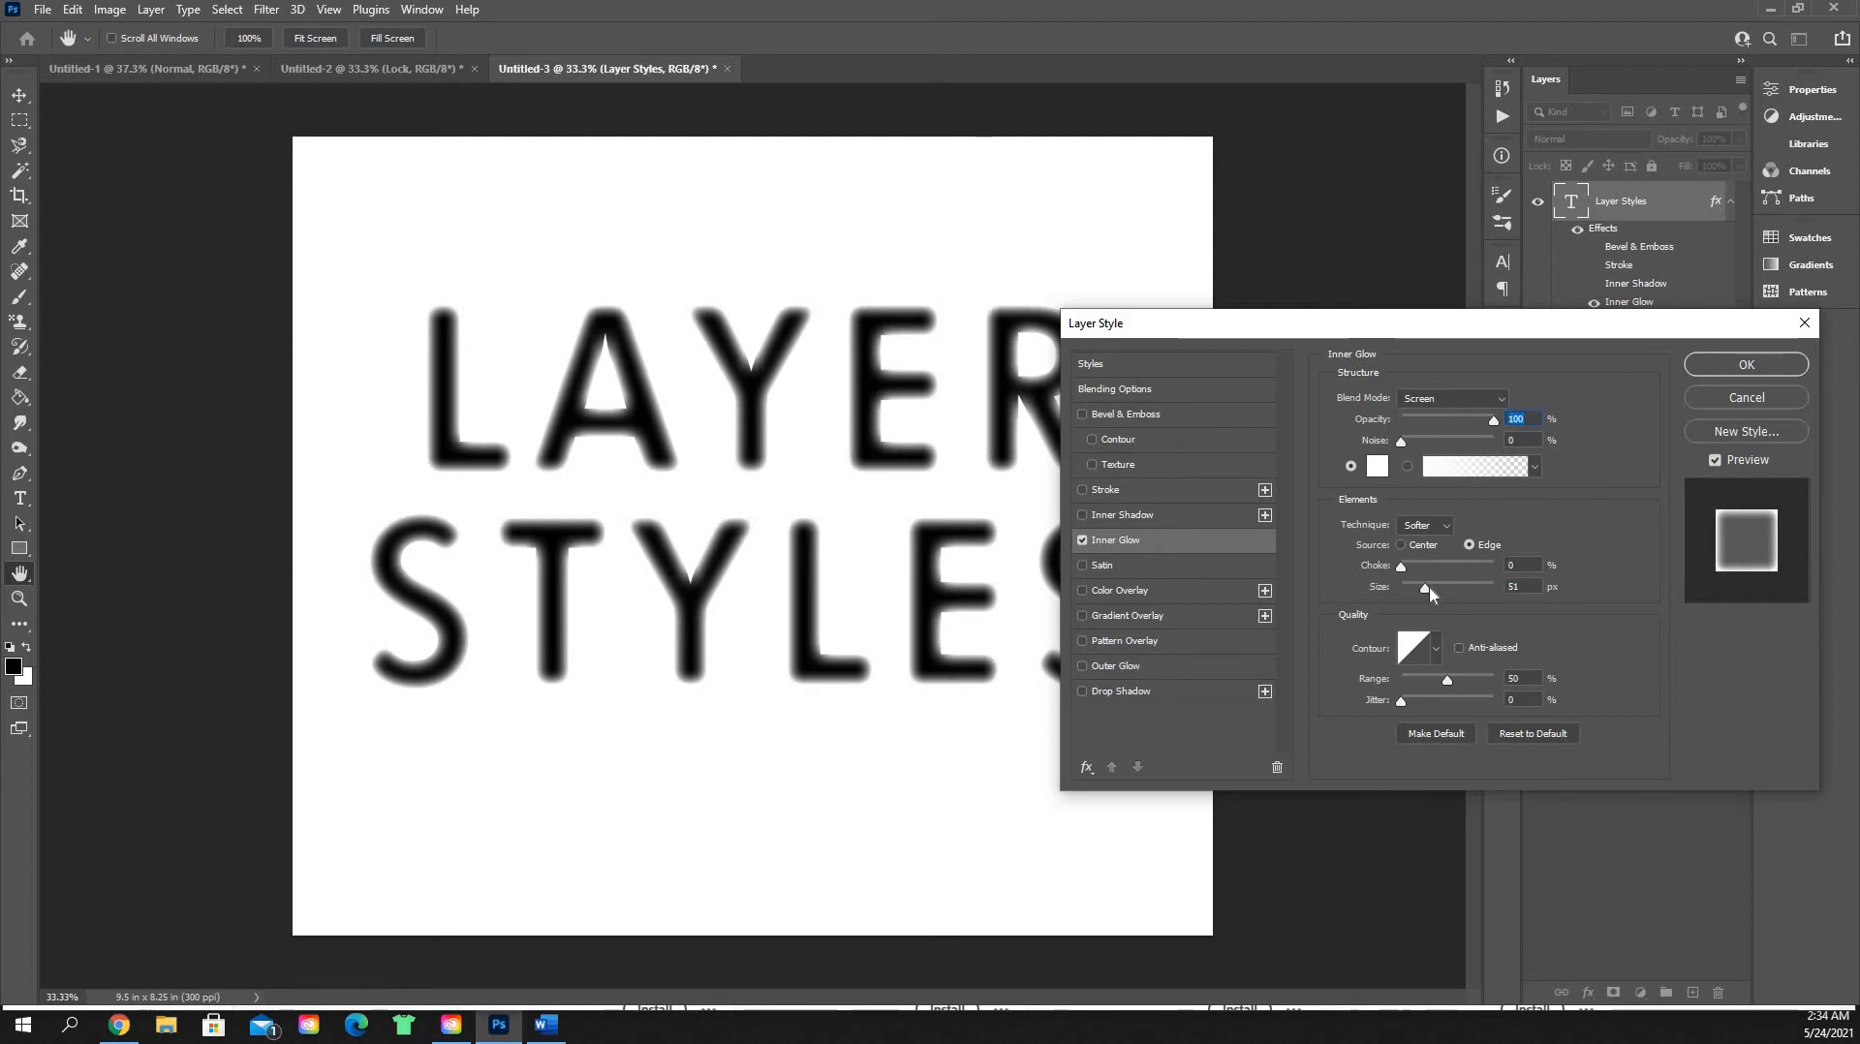
{"action": "mouse_move", "coordinate": [1429, 585]}
{"action": "left_mouse_down"}
{"action": "mouse_move", "coordinate": [1457, 605]}
{"action": "mouse_move", "coordinate": [1399, 593]}
{"action": "left_mouse_up"}
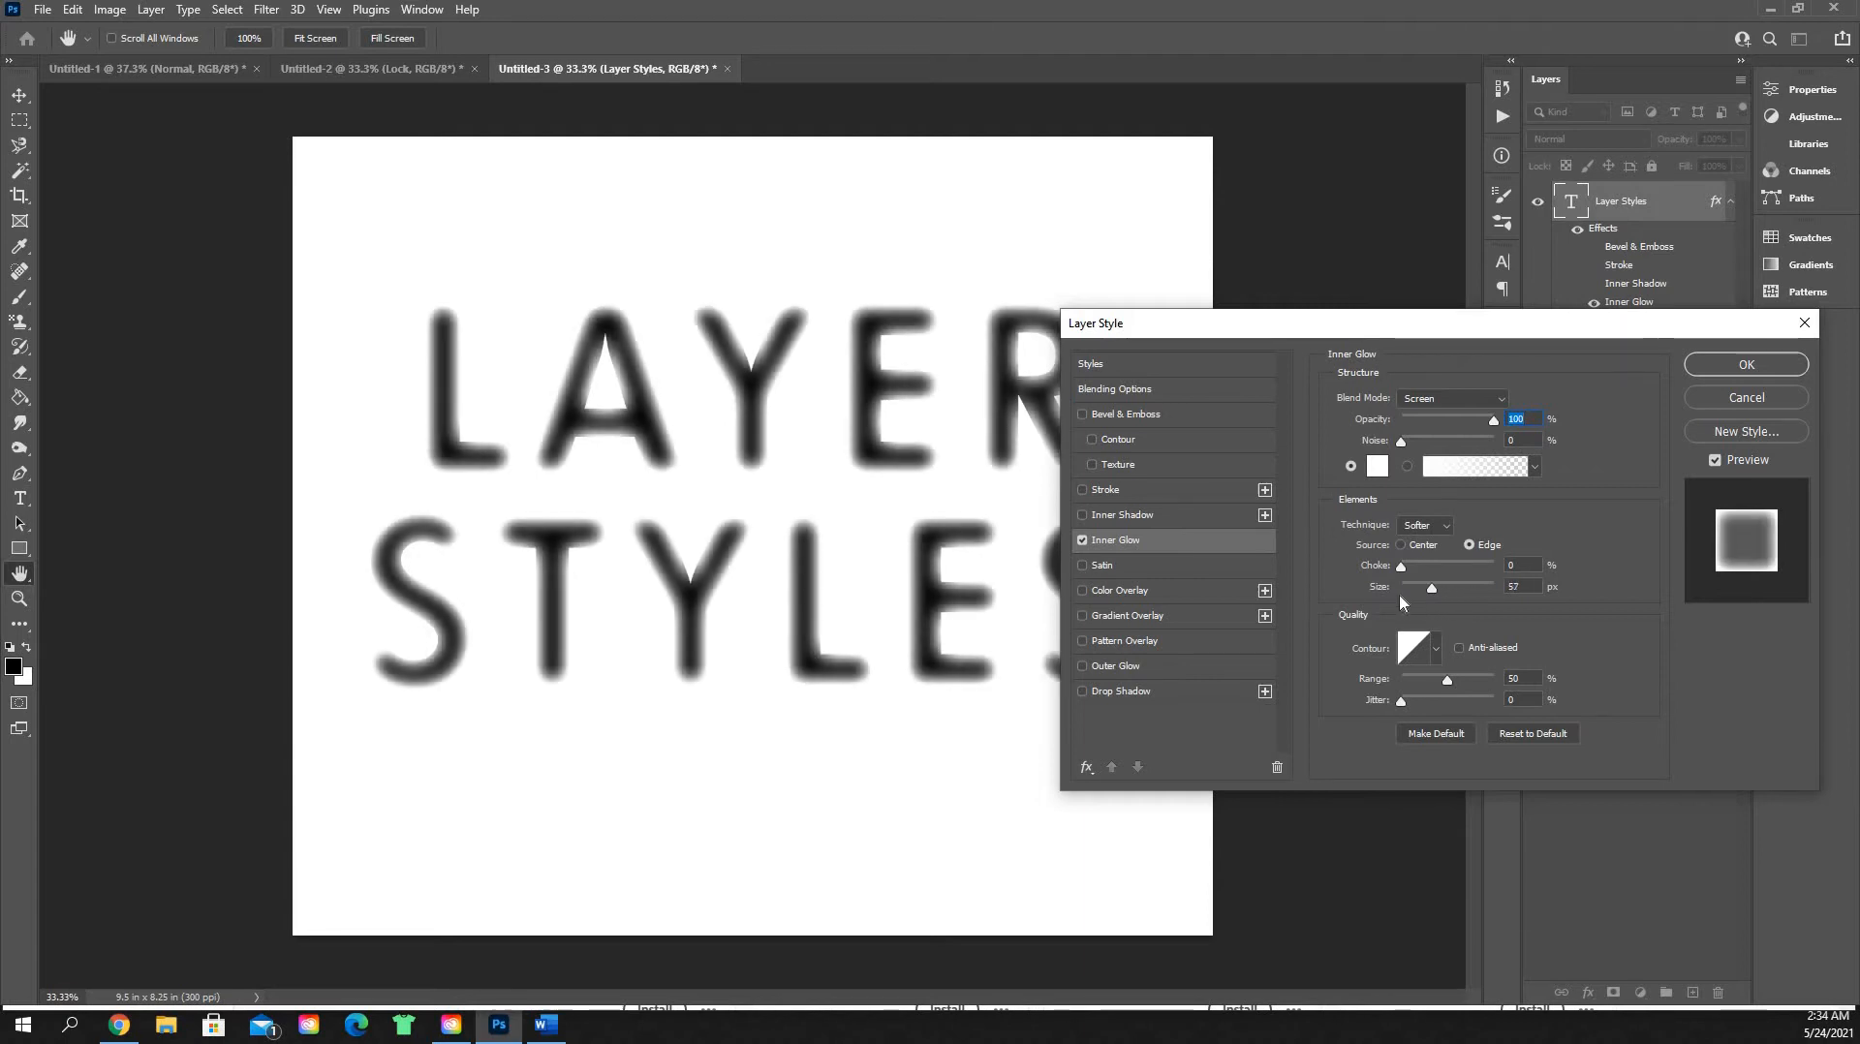
{"action": "left_click", "coordinate": [1084, 540]}
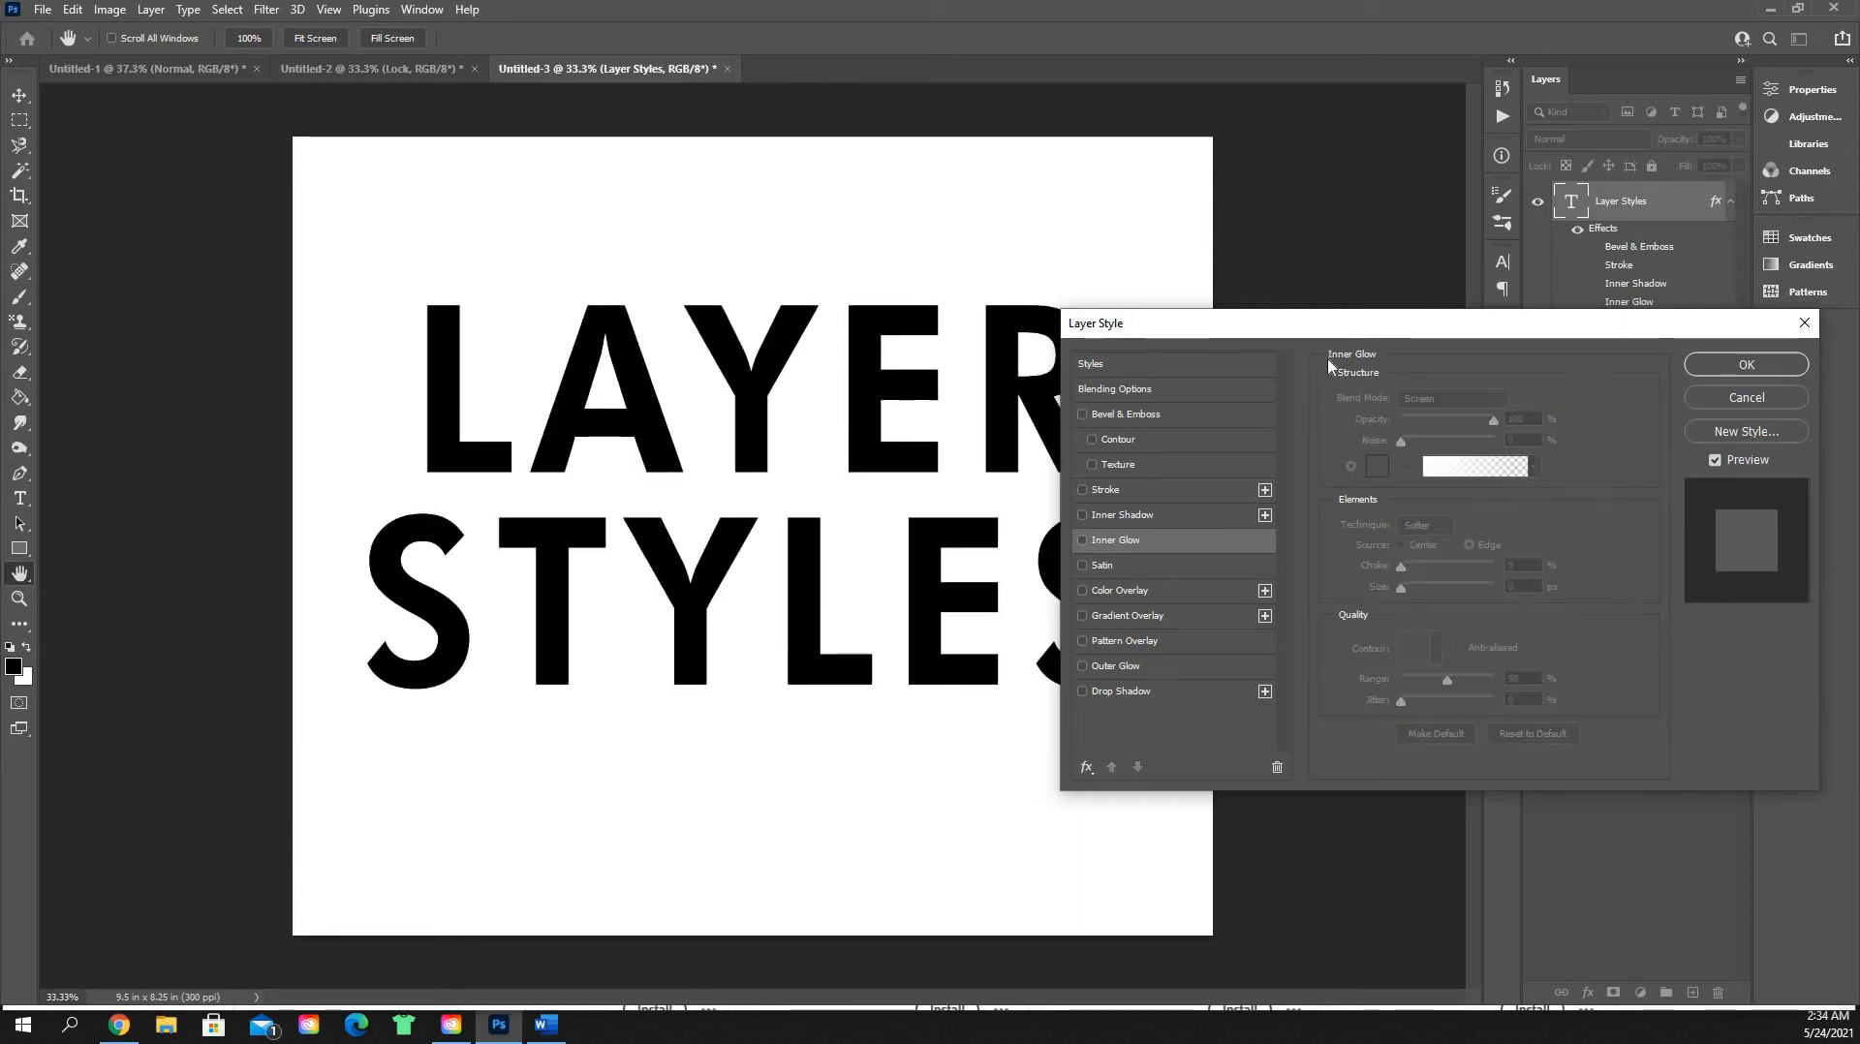
Step: Enable Satin on the text and give it a white colour with the Normal blend mode
{"action": "left_click_drag", "start_coordinate": [1434, 308], "coordinate": [1524, 284]}
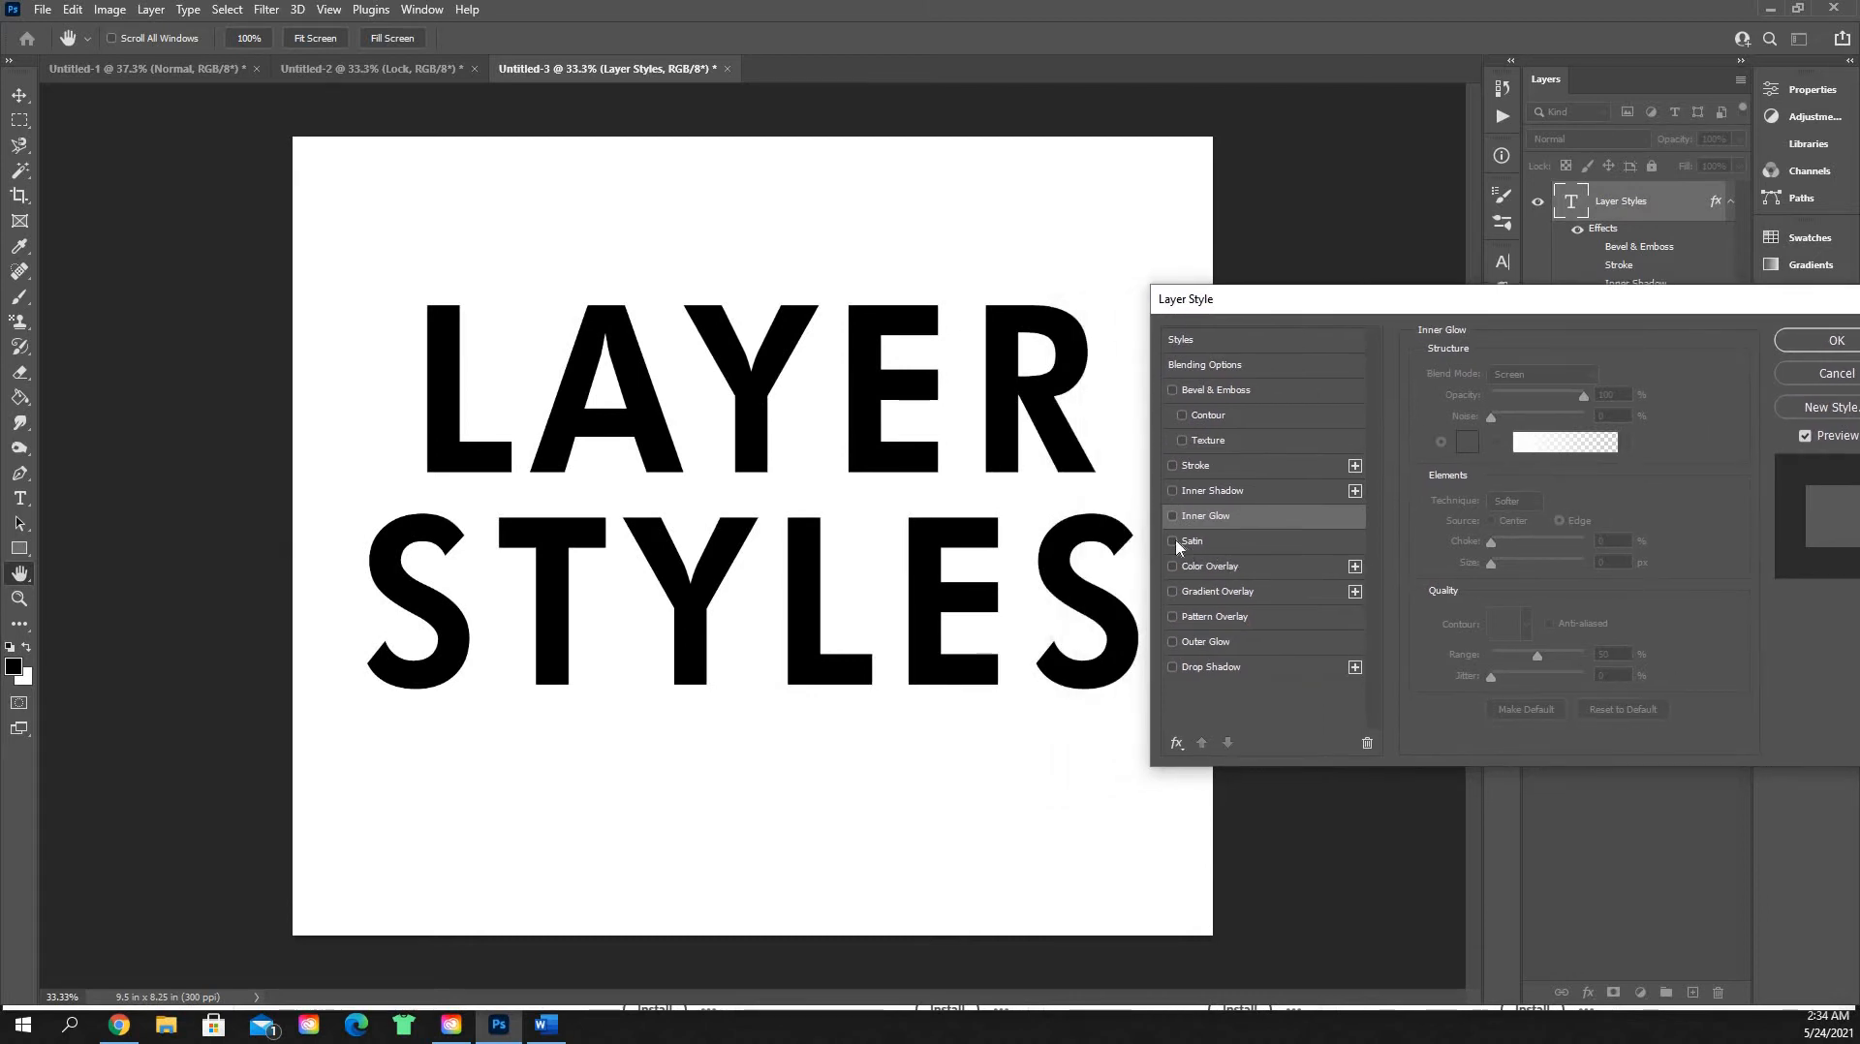
{"action": "left_click", "coordinate": [1174, 541]}
{"action": "left_click", "coordinate": [1194, 545]}
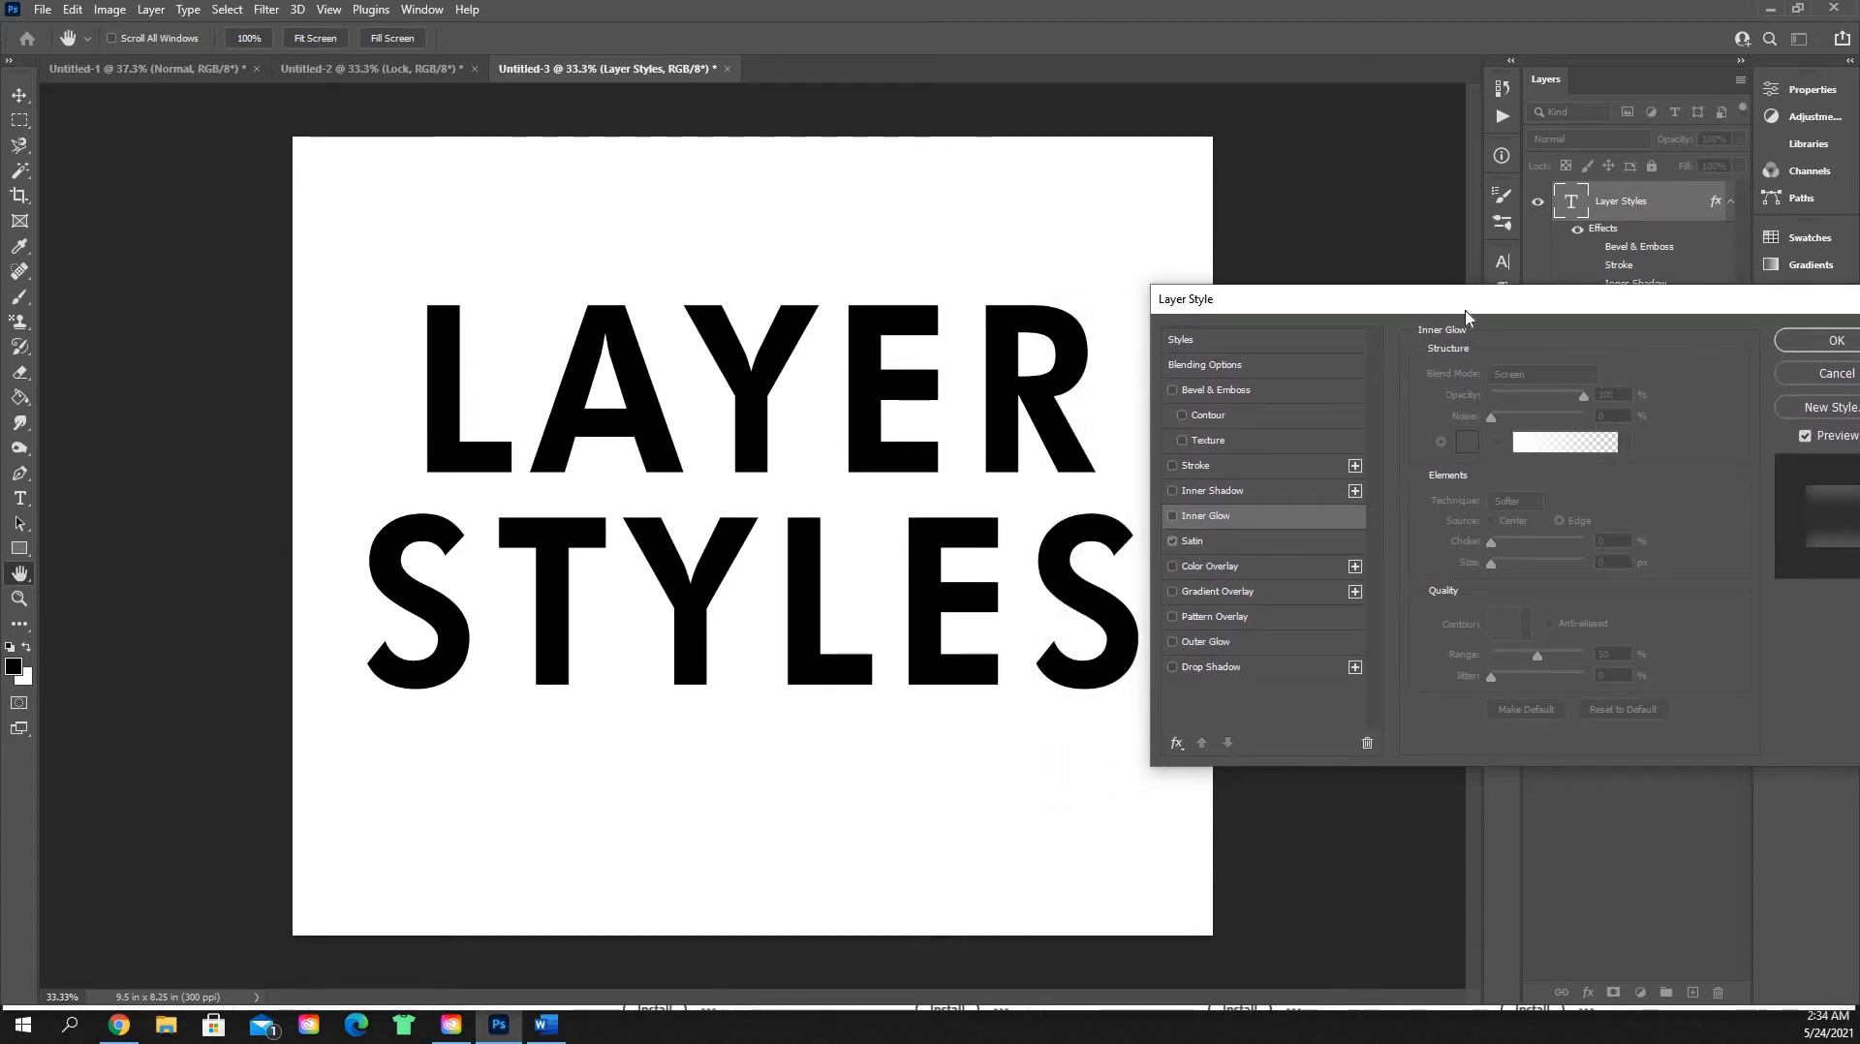
{"action": "left_click_drag", "start_coordinate": [1330, 303], "coordinate": [1308, 256]}
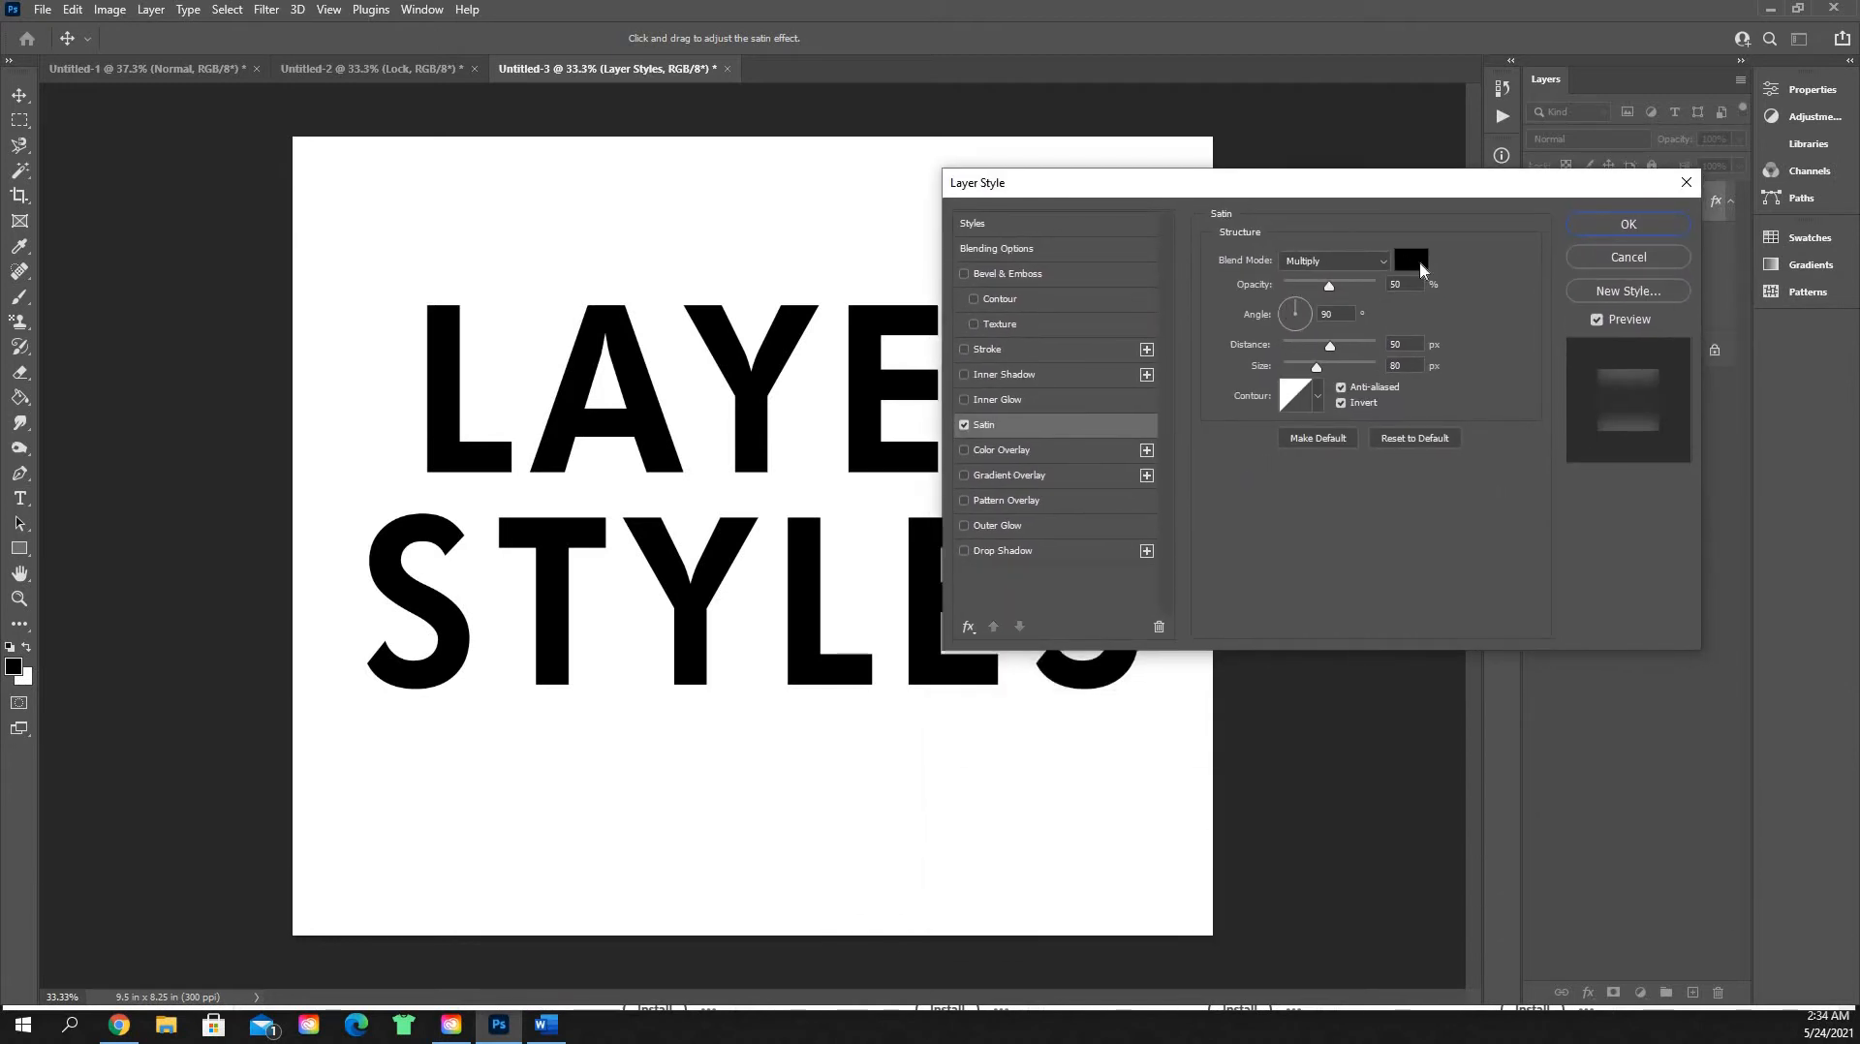
{"action": "left_click", "coordinate": [1418, 260]}
{"action": "left_click", "coordinate": [987, 378]}
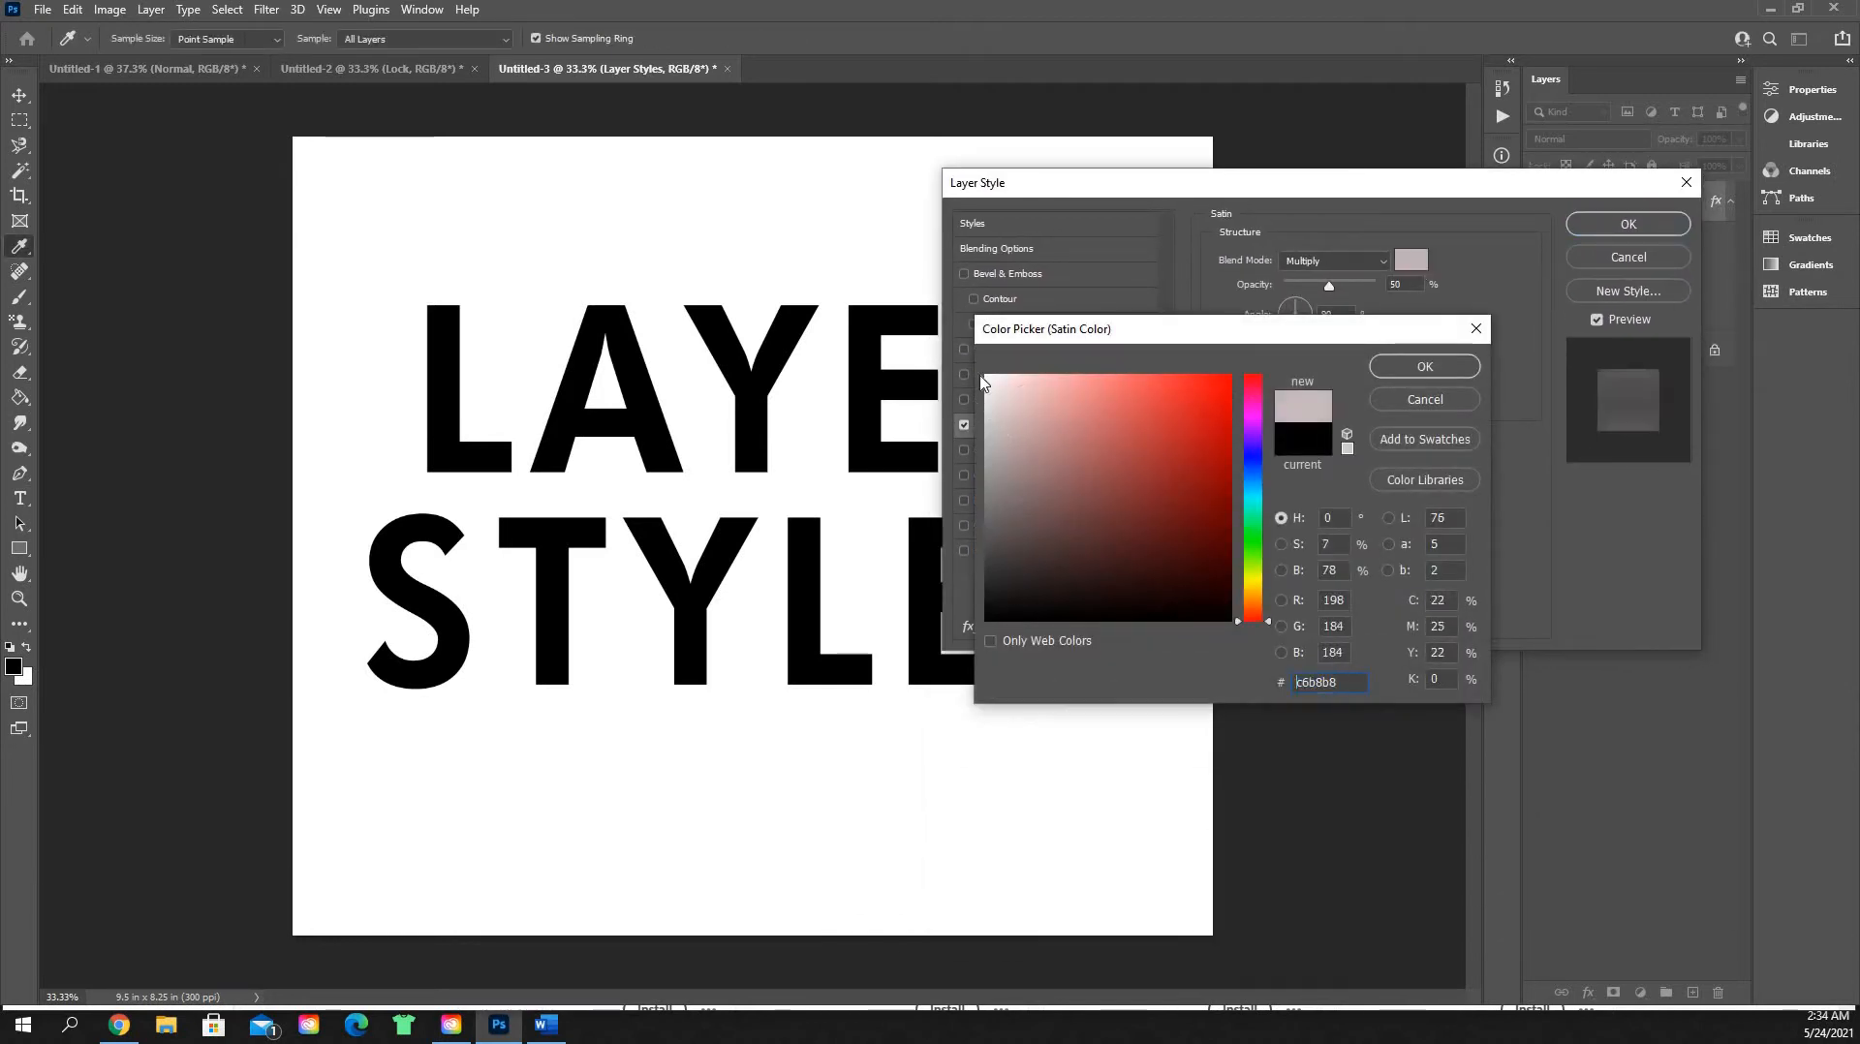
{"action": "left_click", "coordinate": [1418, 368]}
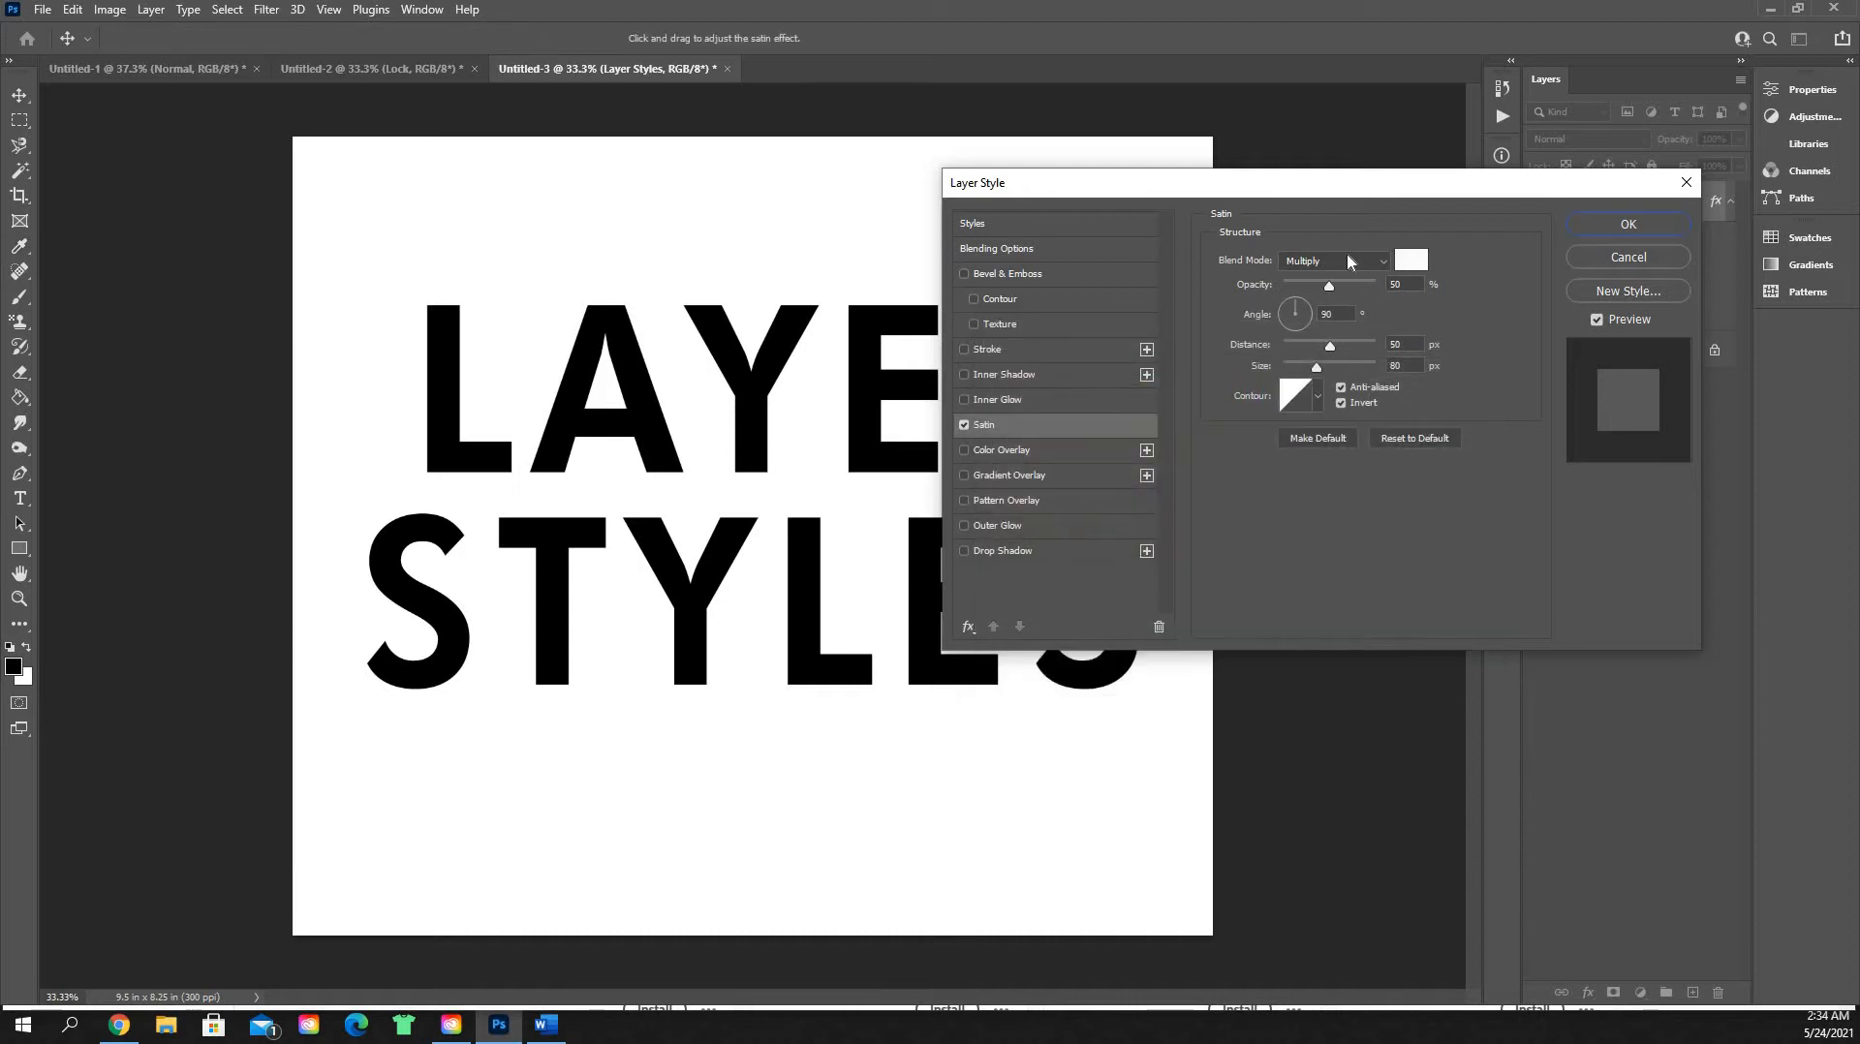
{"action": "left_click", "coordinate": [1344, 258]}
{"action": "left_click", "coordinate": [1337, 277]}
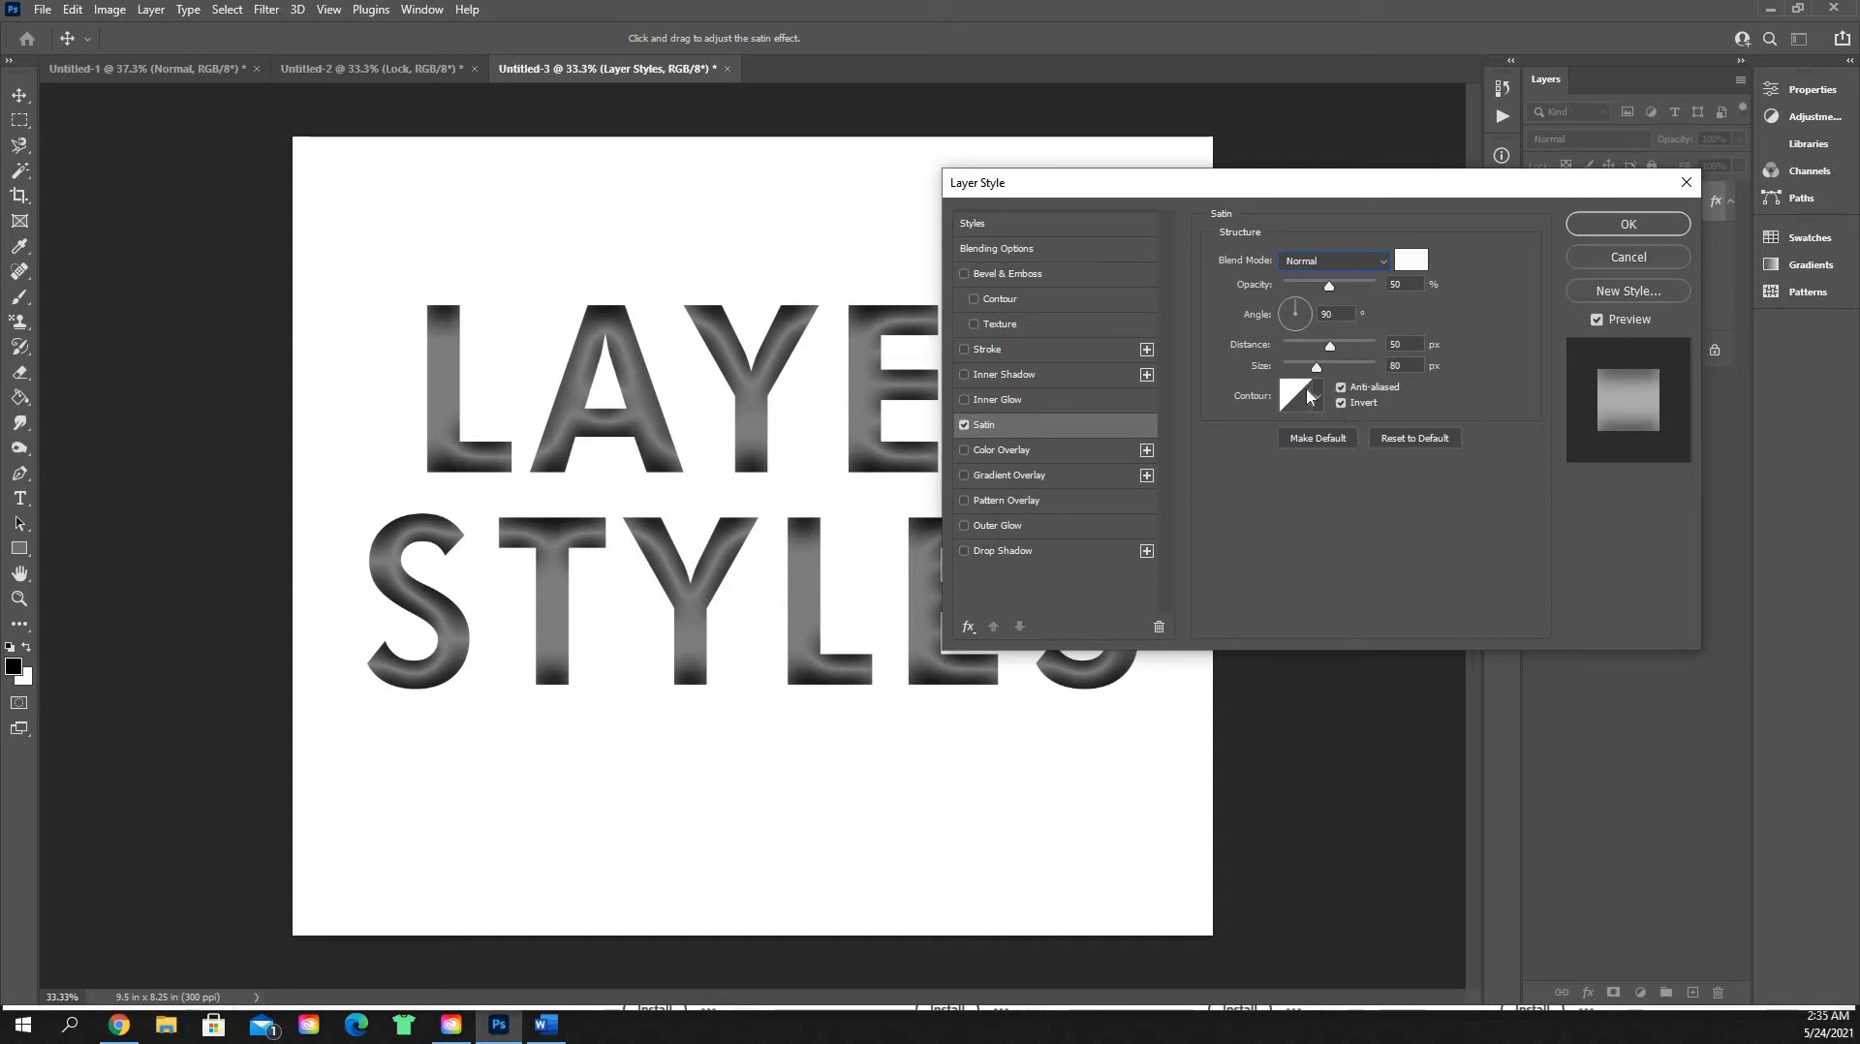
Step: Adjust the satin to 151 px distance and 87 px size, and try several contour presets, ending with the fifth one
{"action": "mouse_move", "coordinate": [1330, 351]}
{"action": "left_mouse_down"}
{"action": "mouse_move", "coordinate": [1290, 350]}
{"action": "mouse_move", "coordinate": [1337, 351]}
{"action": "mouse_move", "coordinate": [1357, 376]}
{"action": "mouse_move", "coordinate": [1290, 385]}
{"action": "left_mouse_up"}
{"action": "left_click_drag", "start_coordinate": [1283, 378], "coordinate": [1324, 392]}
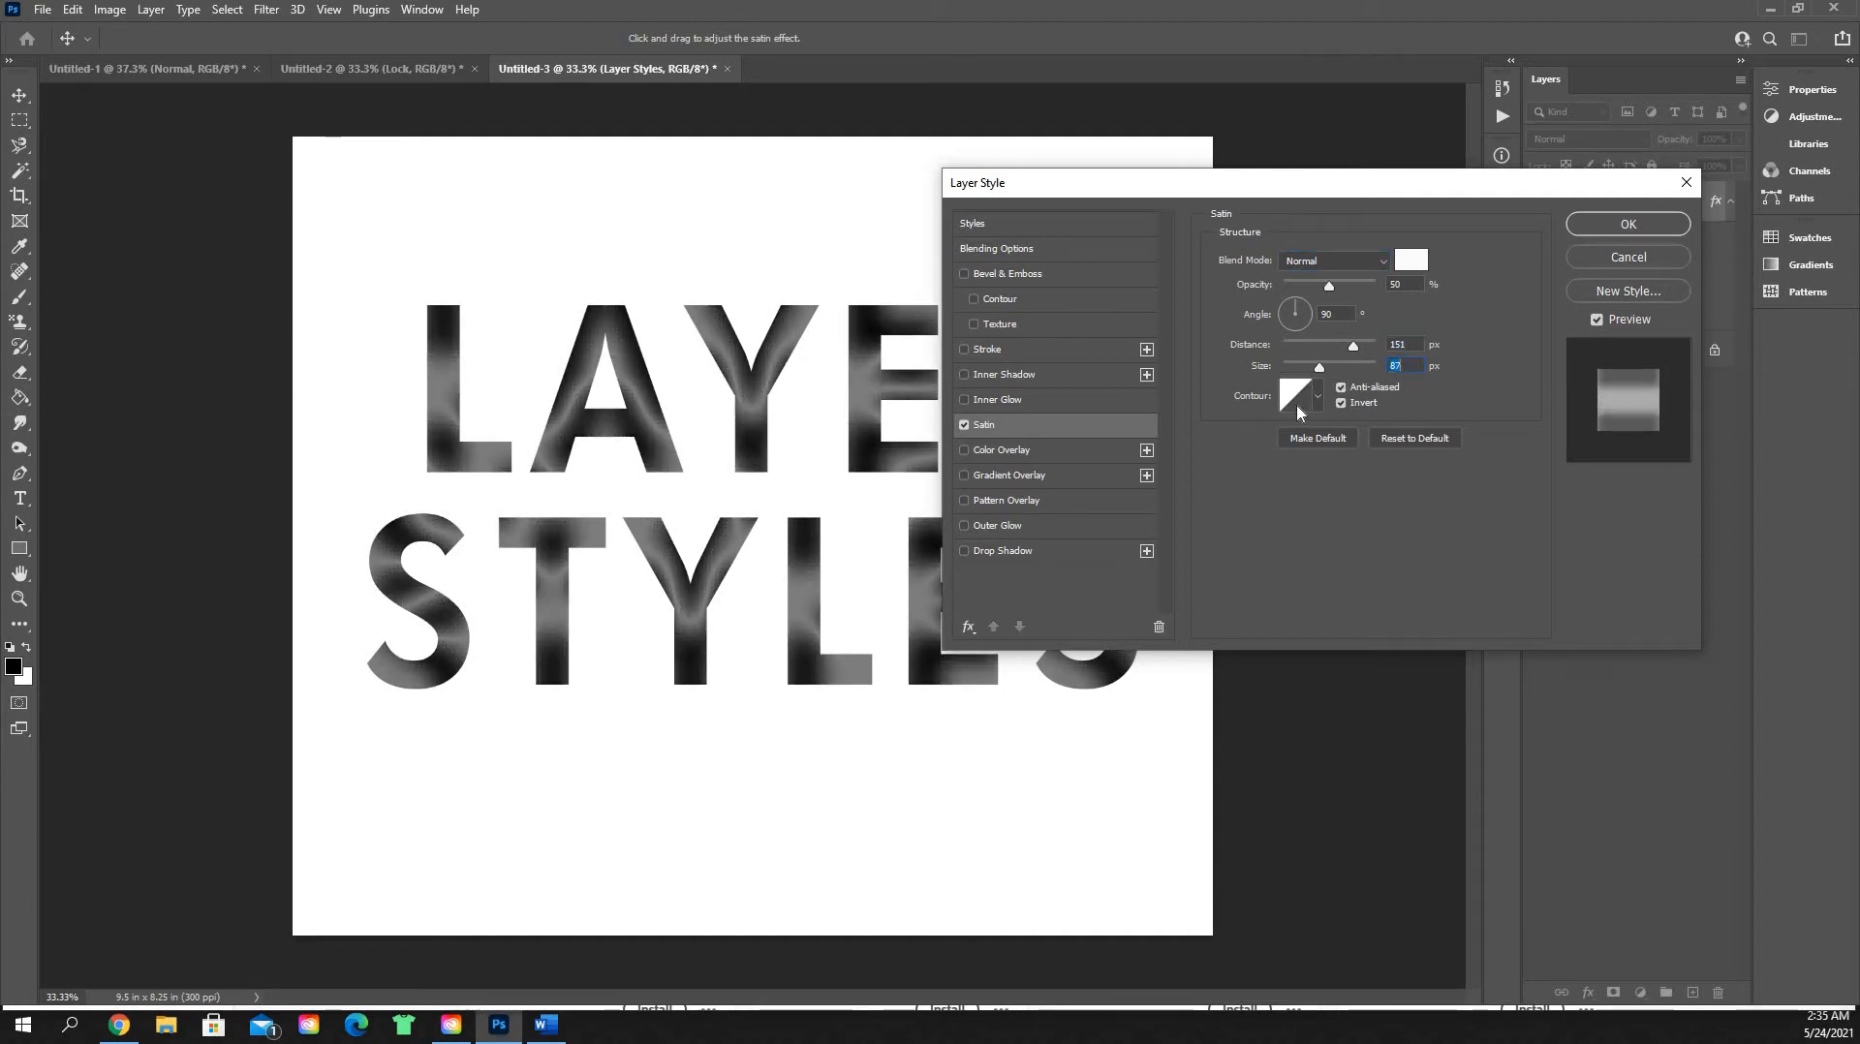
{"action": "left_click", "coordinate": [1297, 406]}
{"action": "left_click", "coordinate": [1318, 396]}
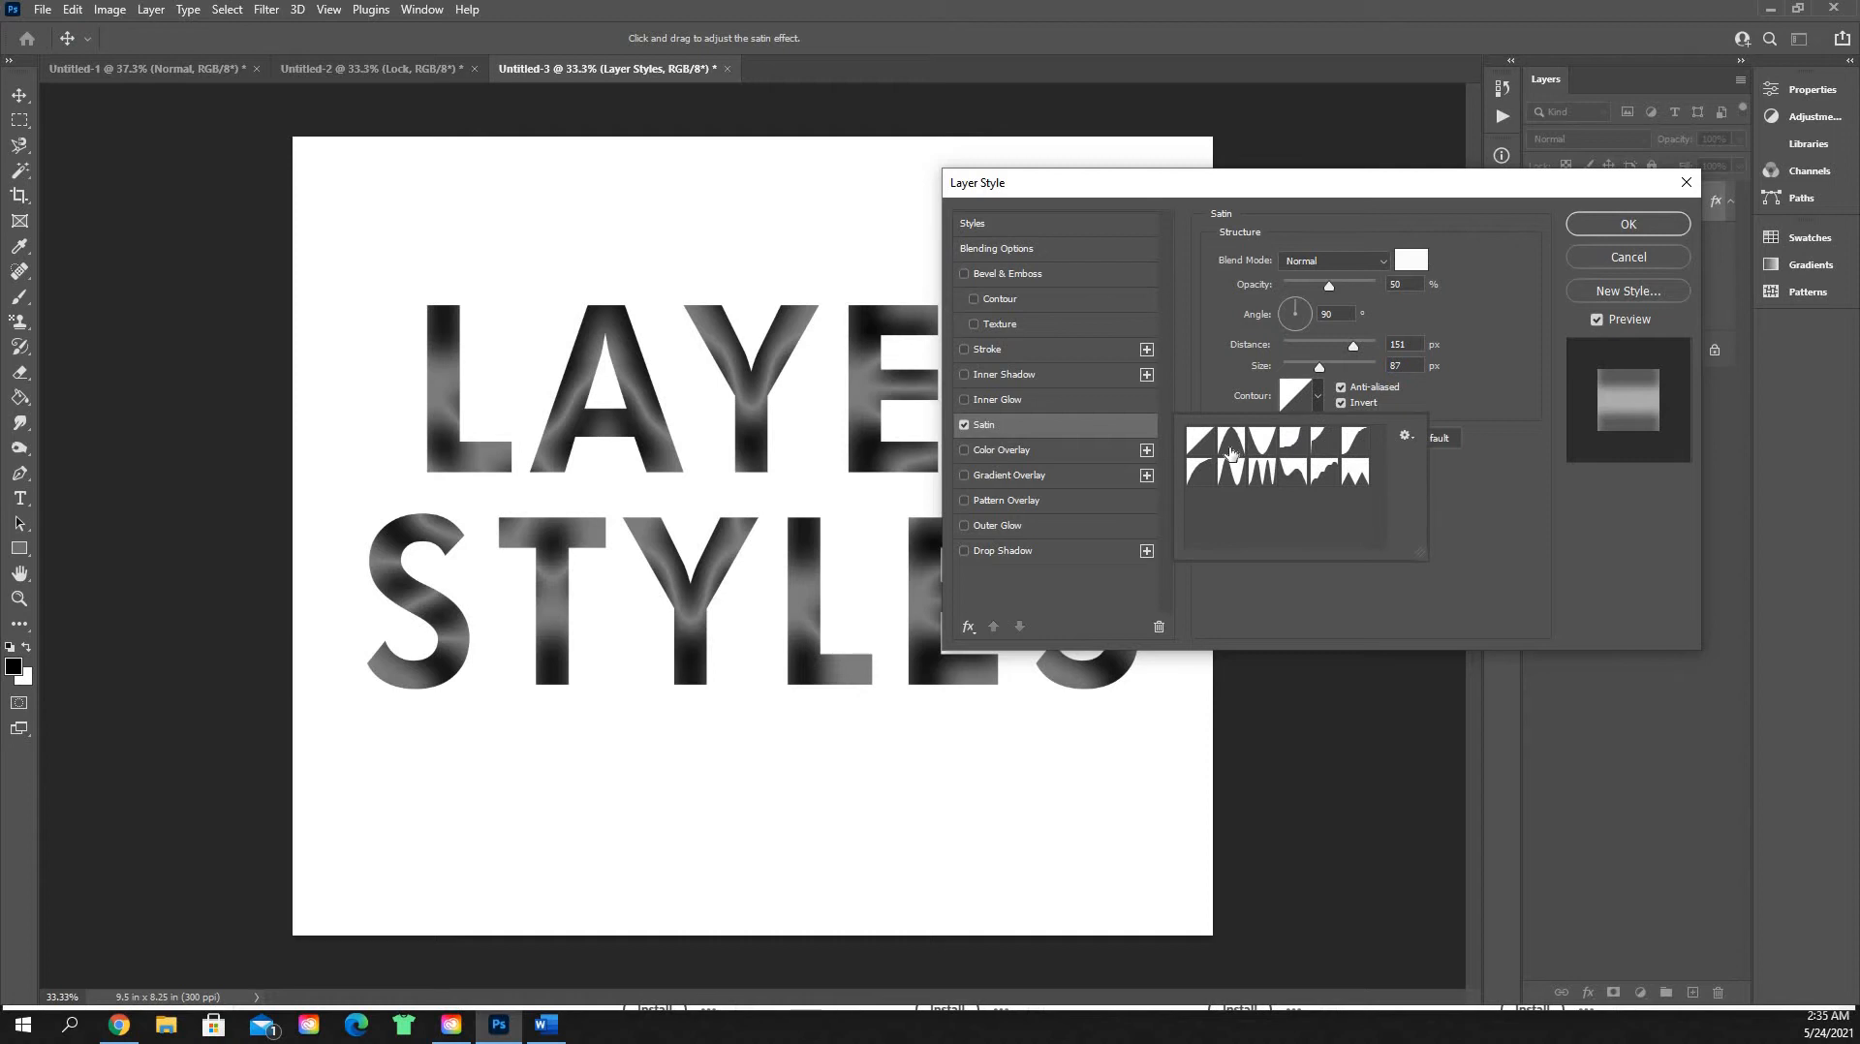
{"action": "left_click", "coordinate": [1232, 443]}
{"action": "left_click", "coordinate": [1264, 446]}
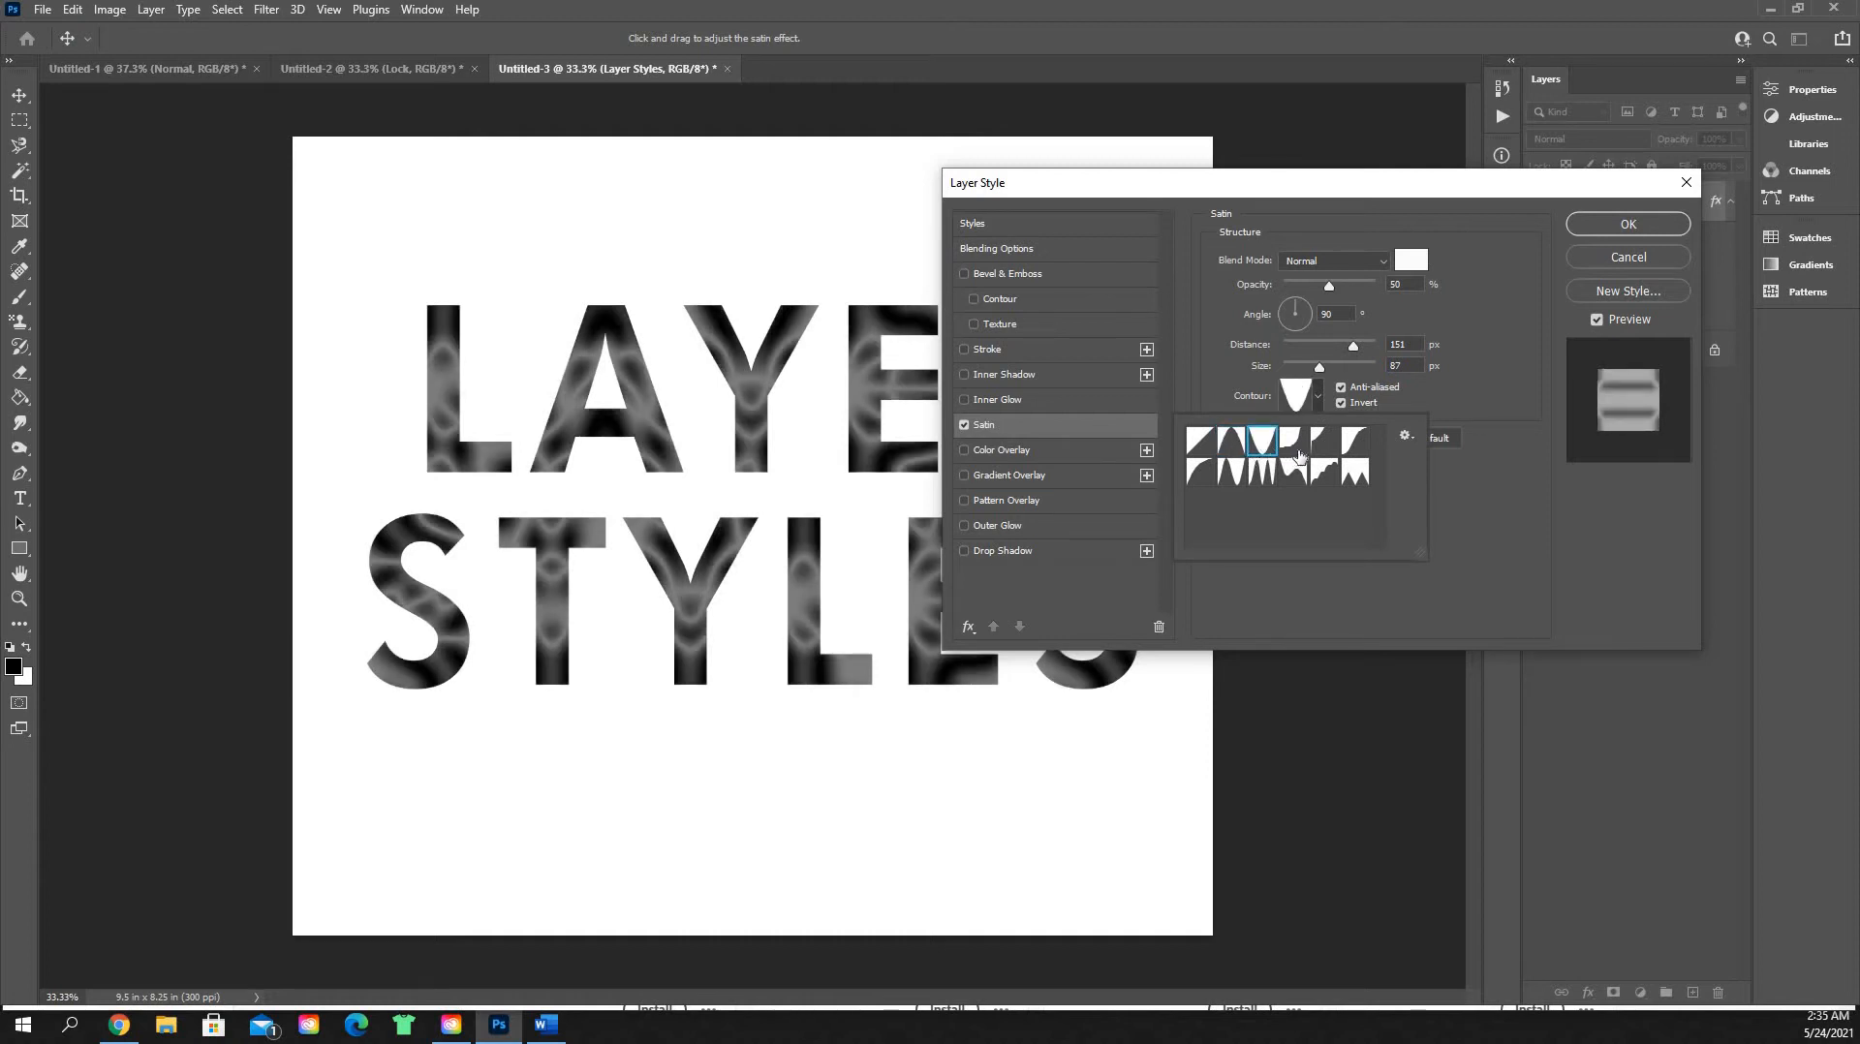
{"action": "left_click", "coordinate": [1326, 443]}
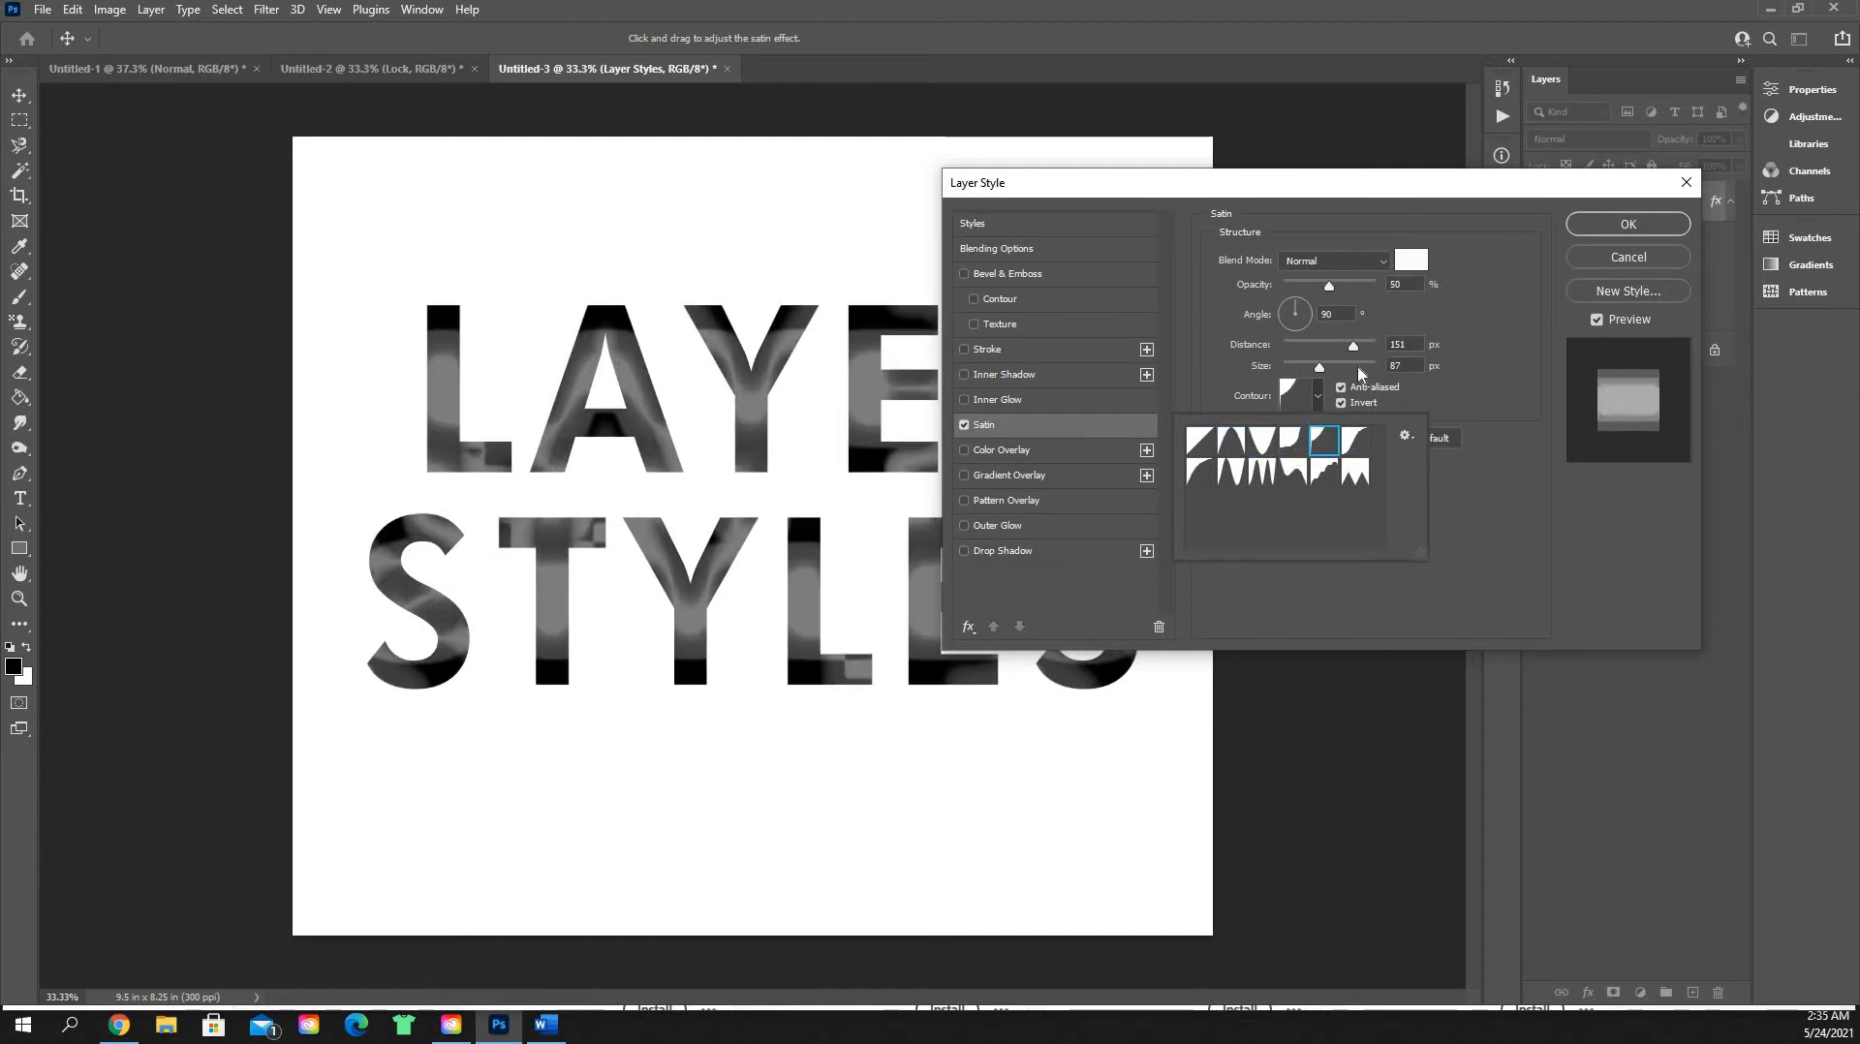
Step: Reduce the satin's distance to 65 px and apply the stepped contour preset
{"action": "left_click", "coordinate": [1310, 346]}
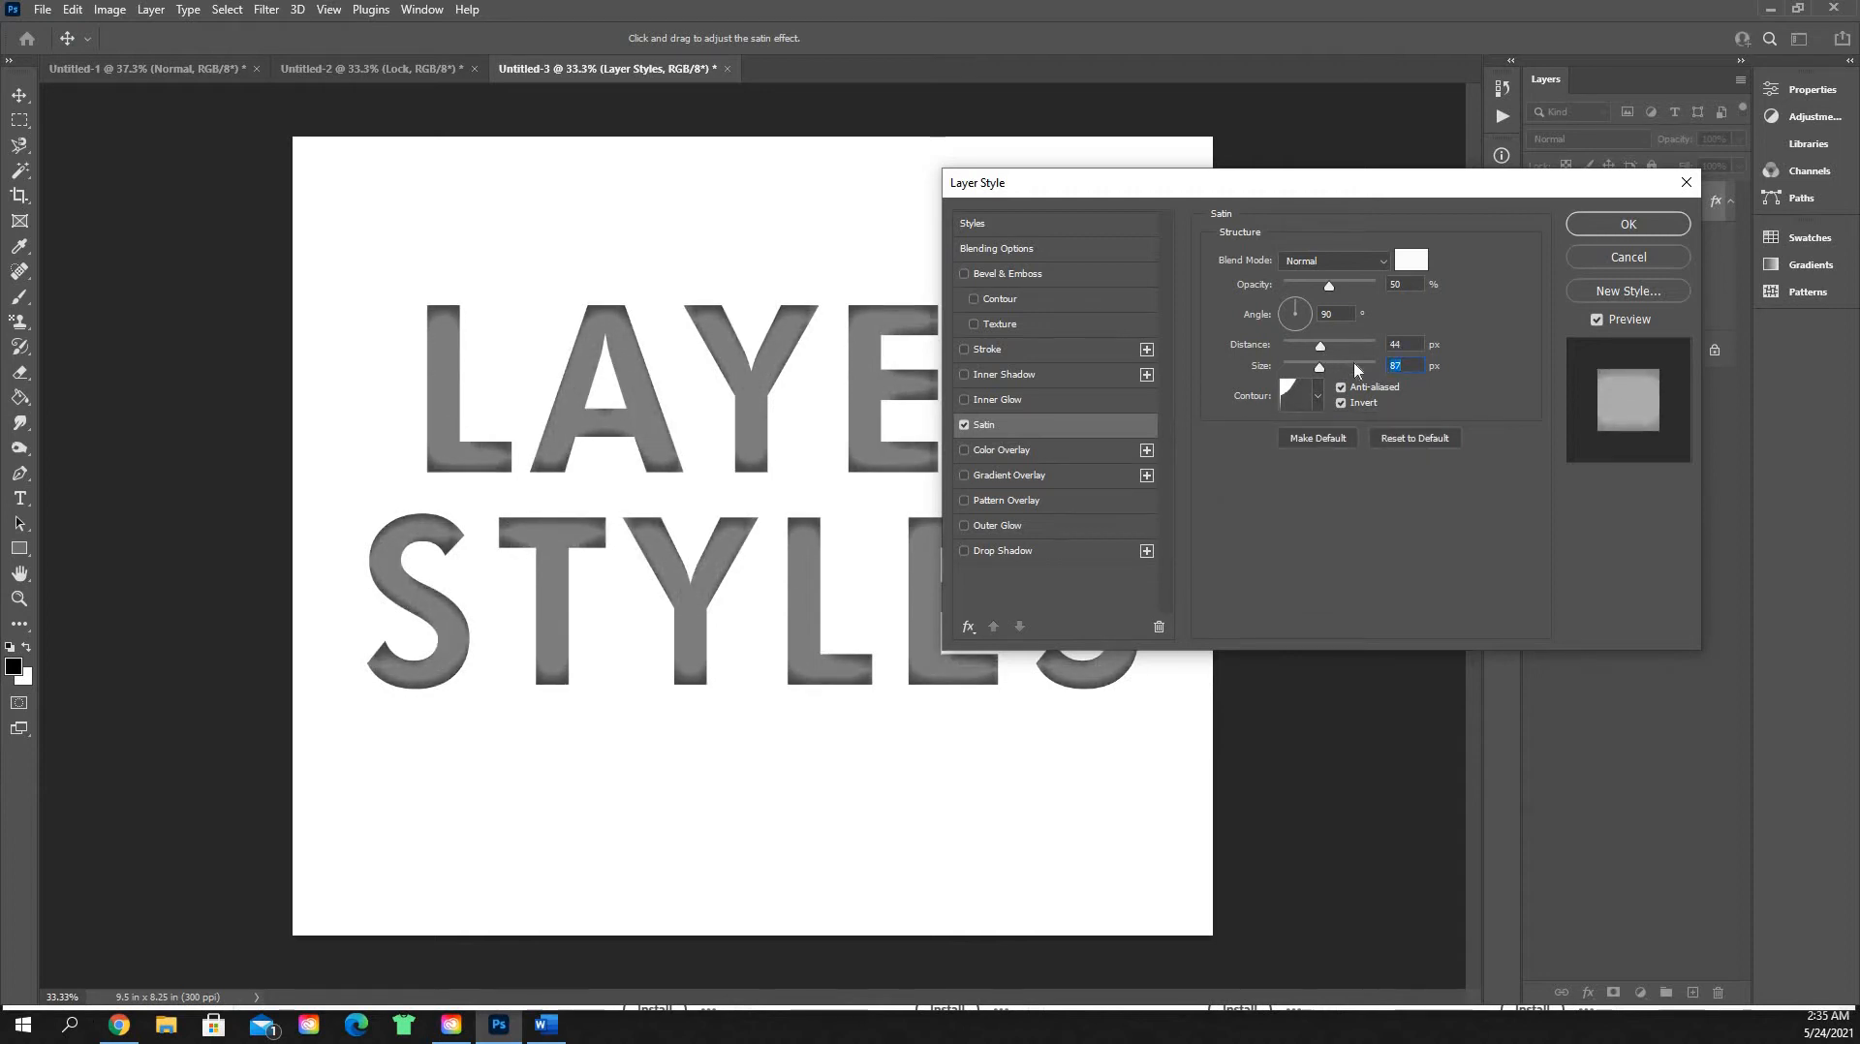
{"action": "left_click", "coordinate": [1335, 345]}
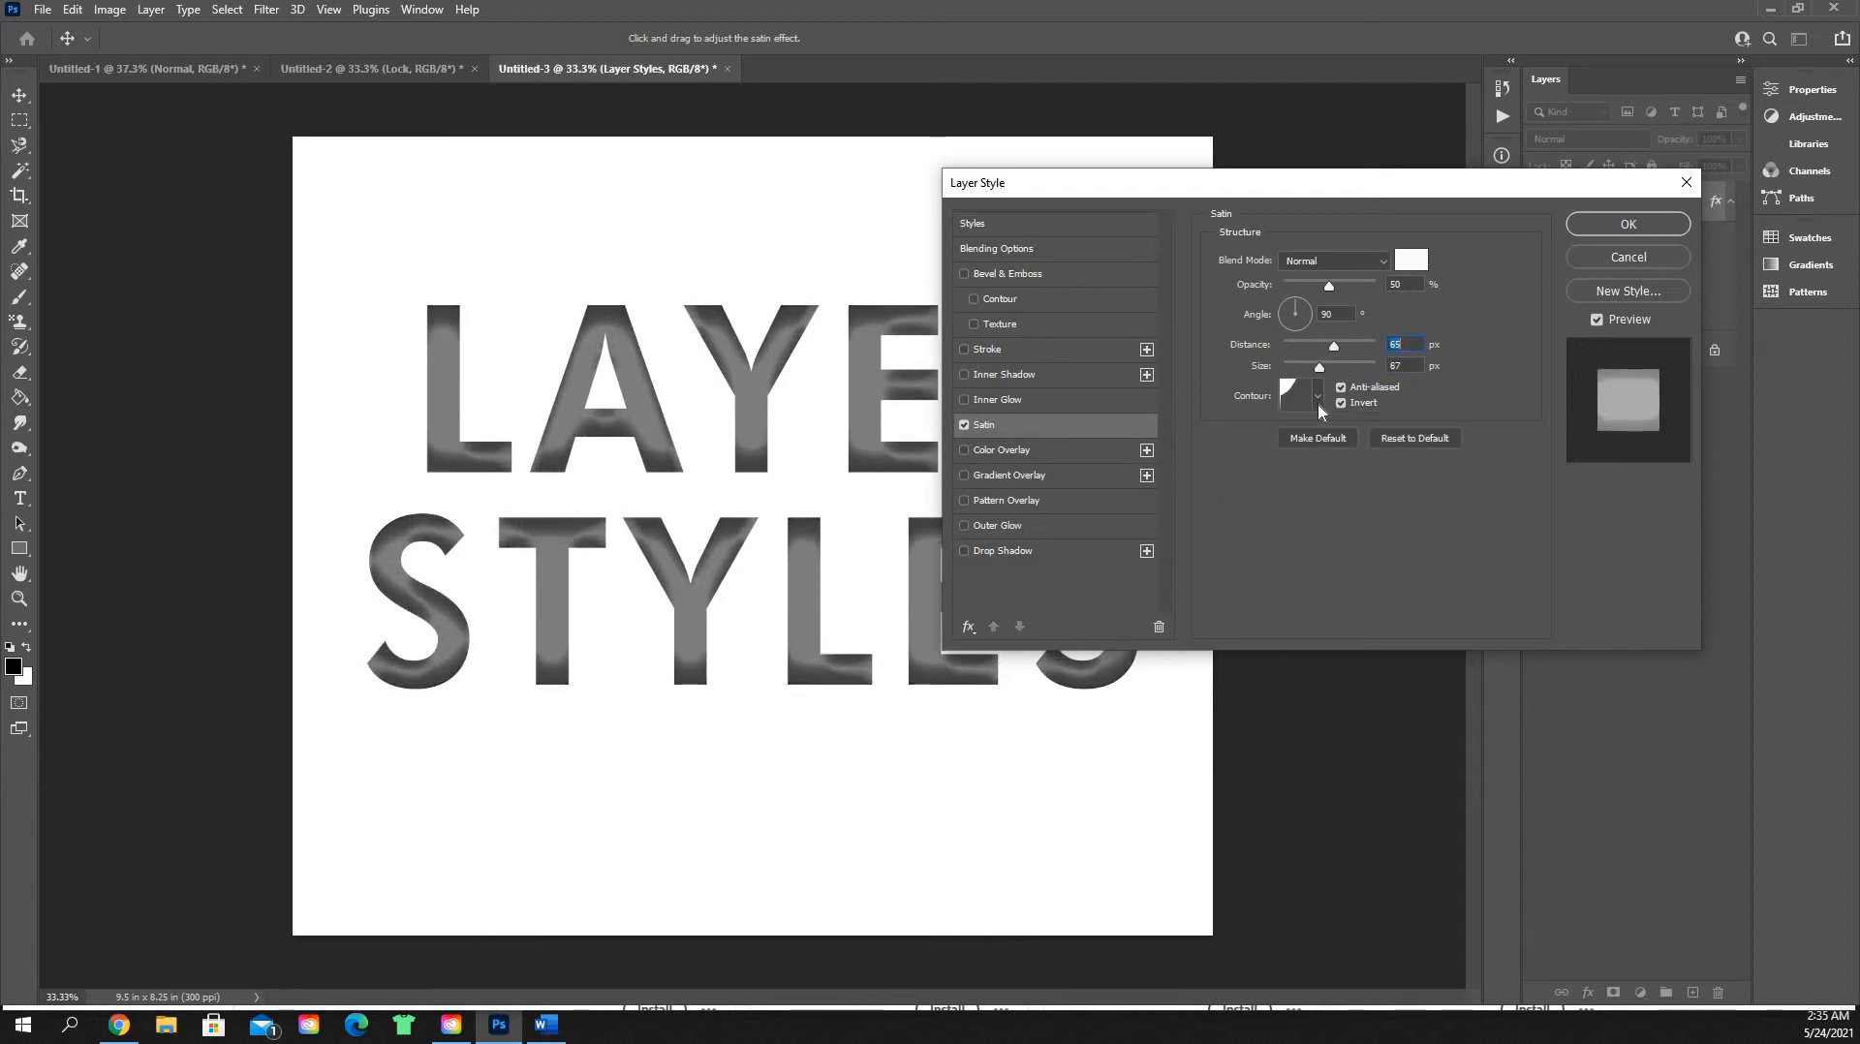
{"action": "left_click", "coordinate": [1318, 397]}
{"action": "left_click", "coordinate": [1323, 473]}
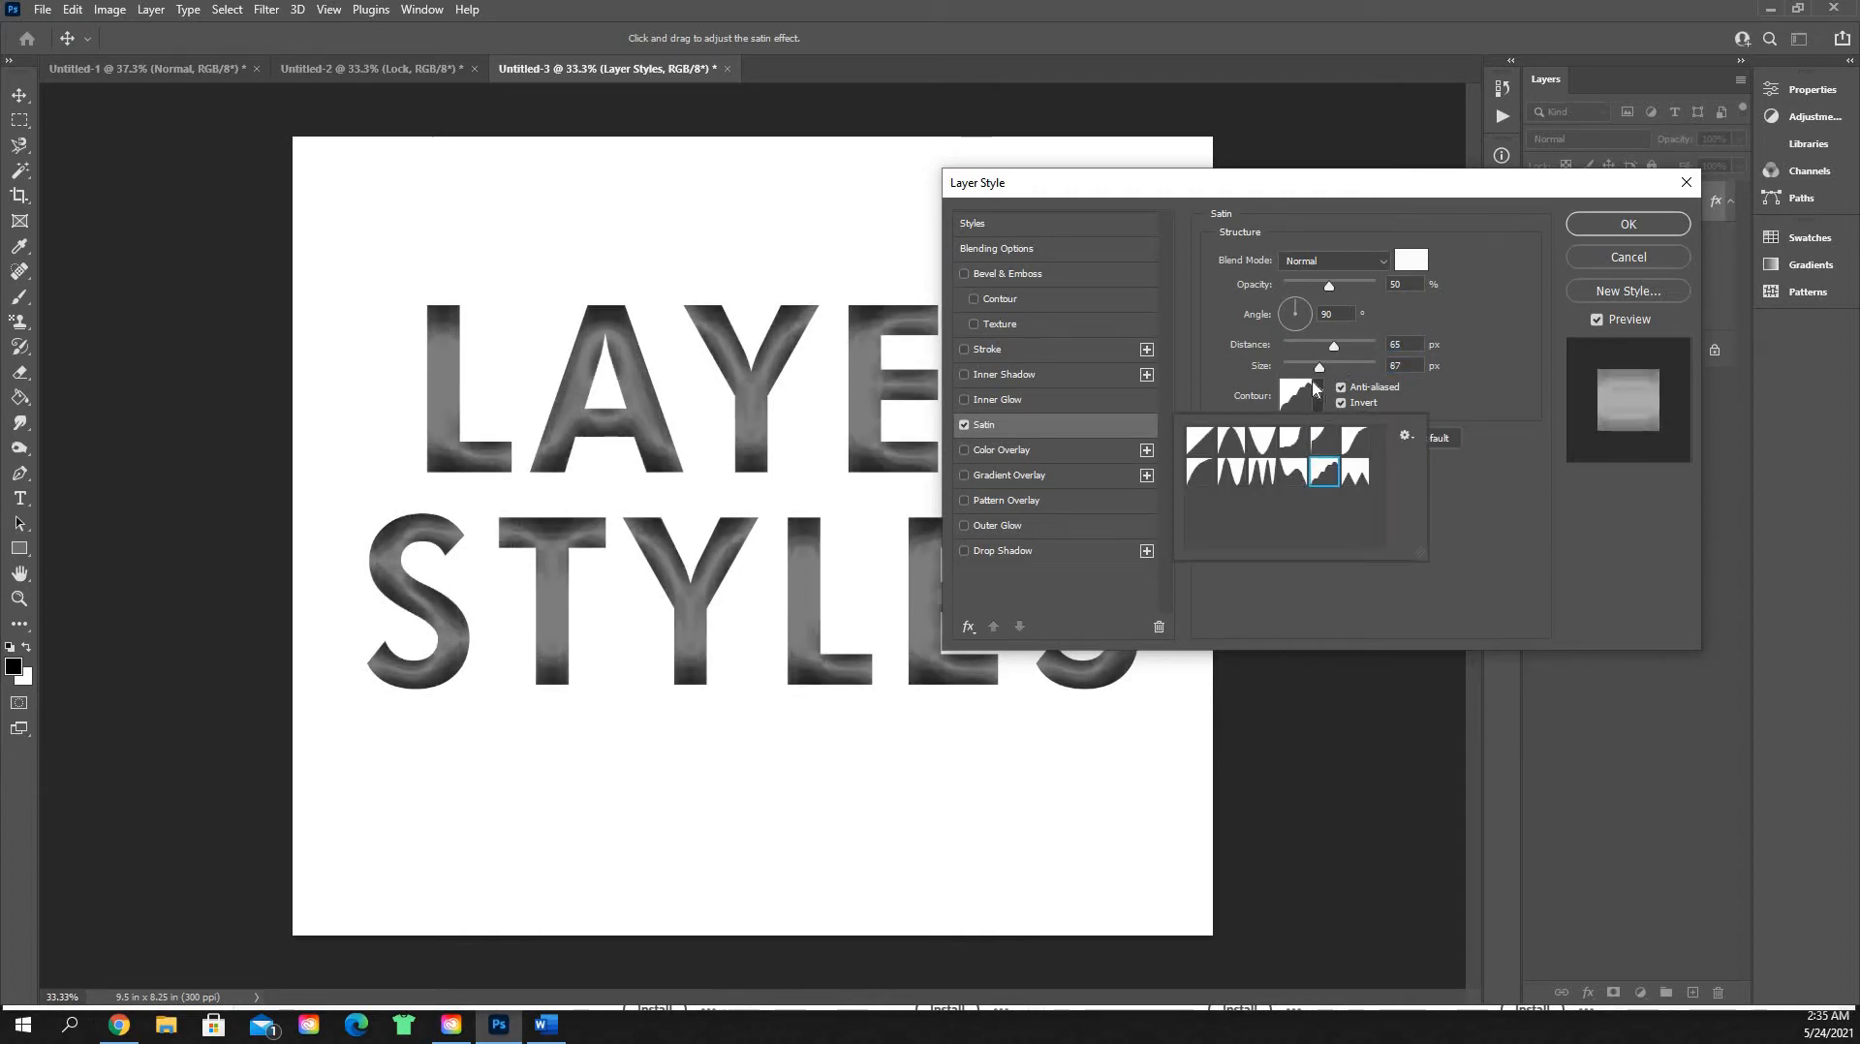
Step: Try larger satin sizes, ending at about 139 px, and turn the Satin effect off
{"action": "left_click", "coordinate": [1347, 365]}
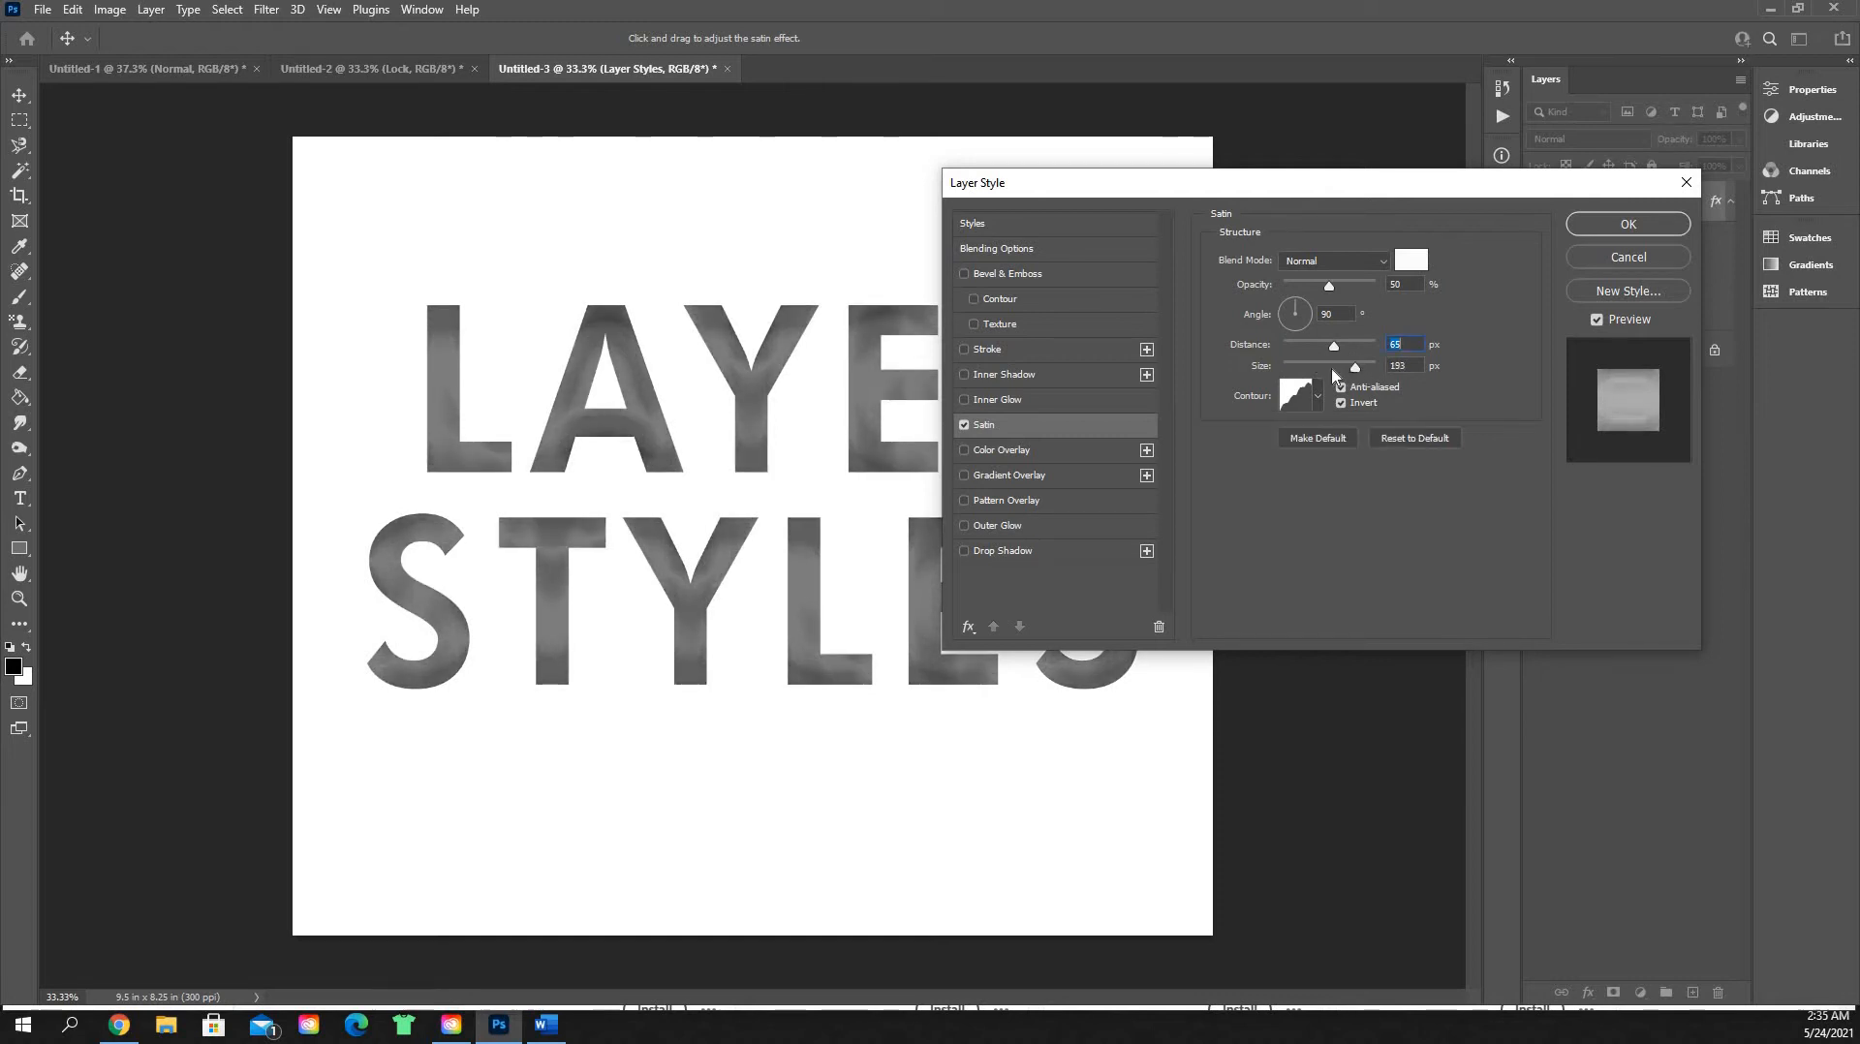
{"action": "left_click", "coordinate": [1328, 367]}
{"action": "left_click", "coordinate": [1341, 388]}
{"action": "left_click", "coordinate": [1338, 367]}
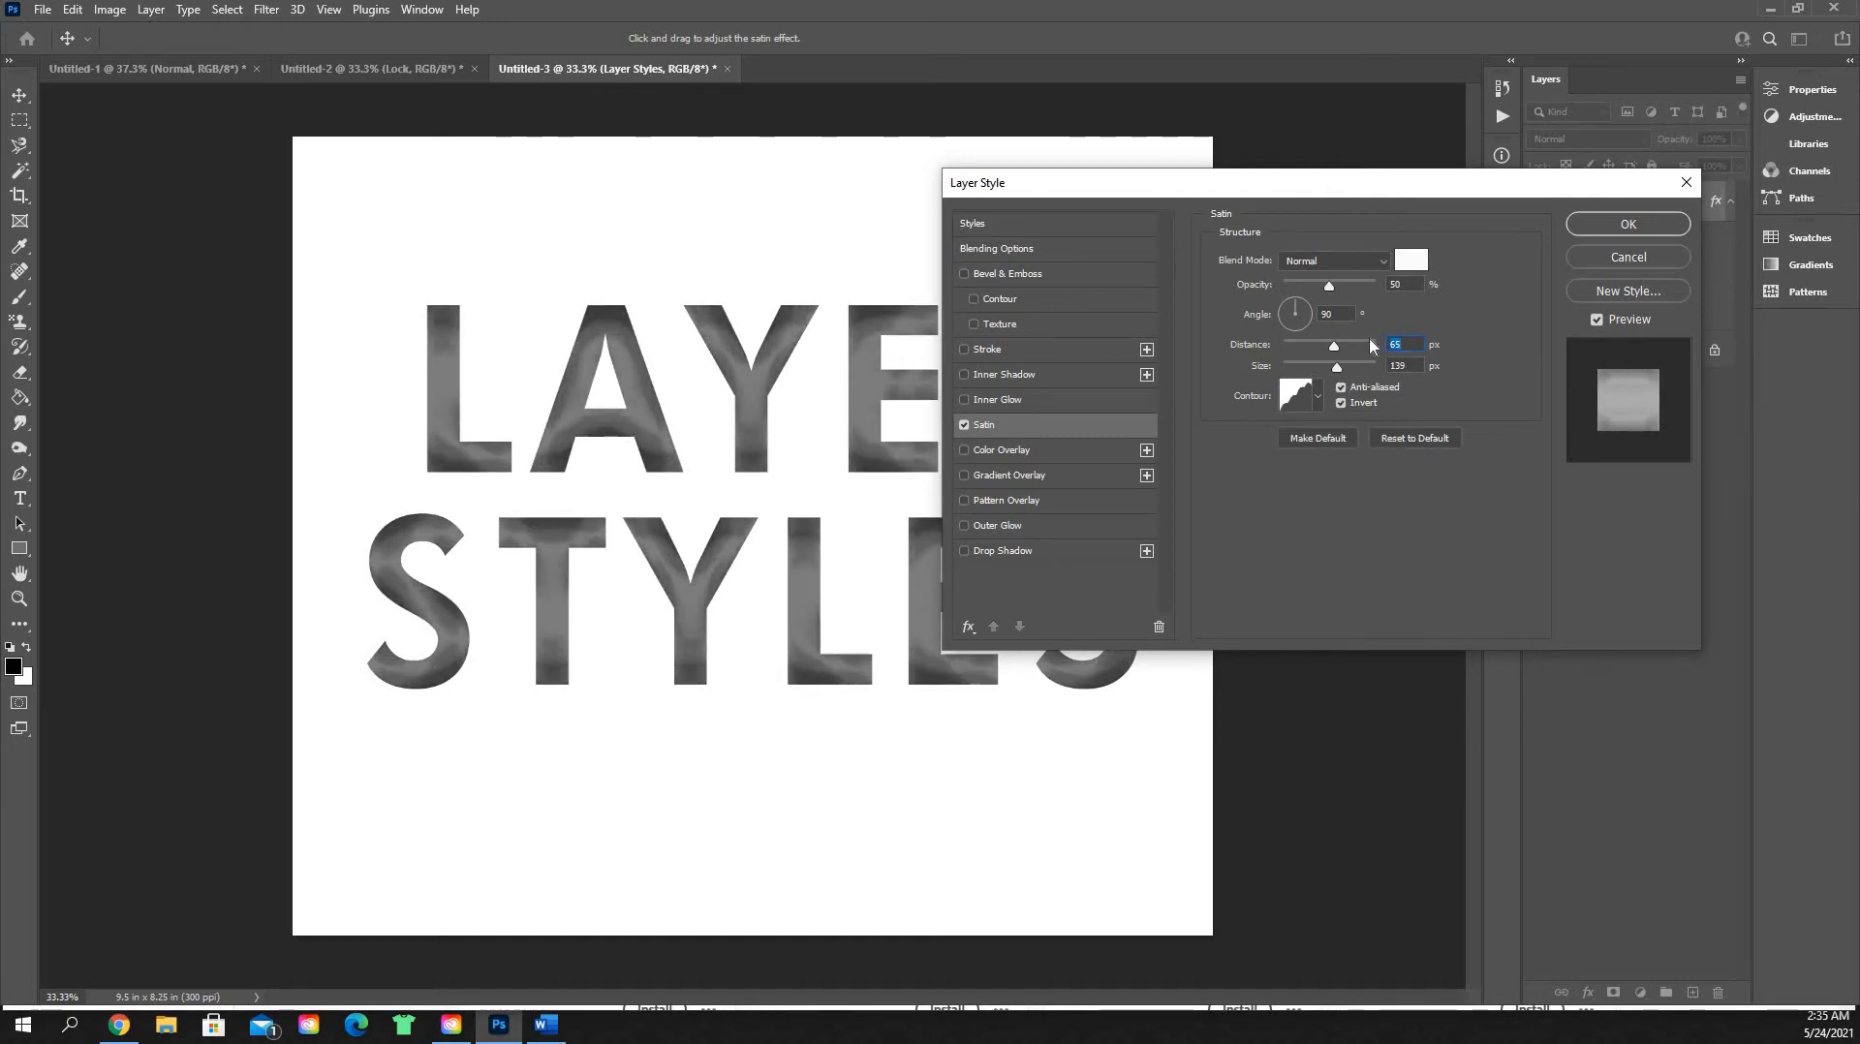
{"action": "left_click", "coordinate": [964, 425]}
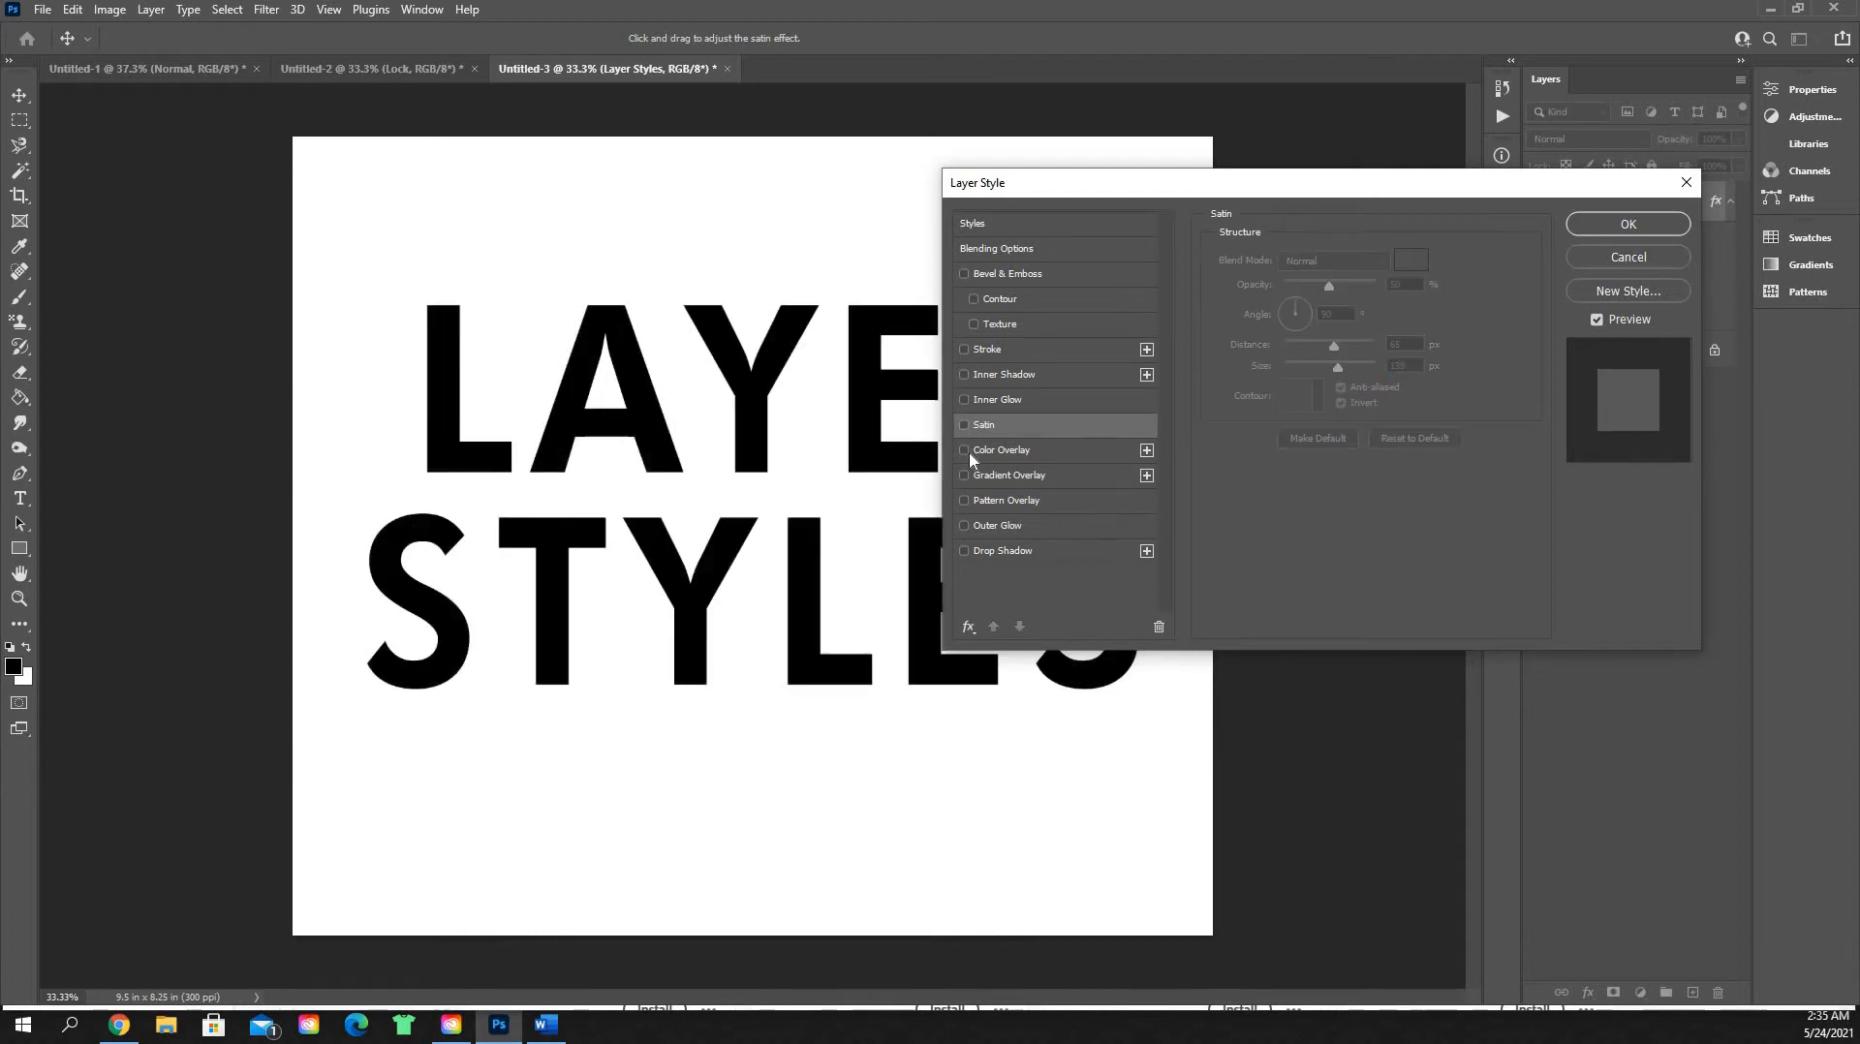
Step: Enable Color Overlay on the text and set its colour to red (#ff0000)
{"action": "left_click", "coordinate": [965, 450]}
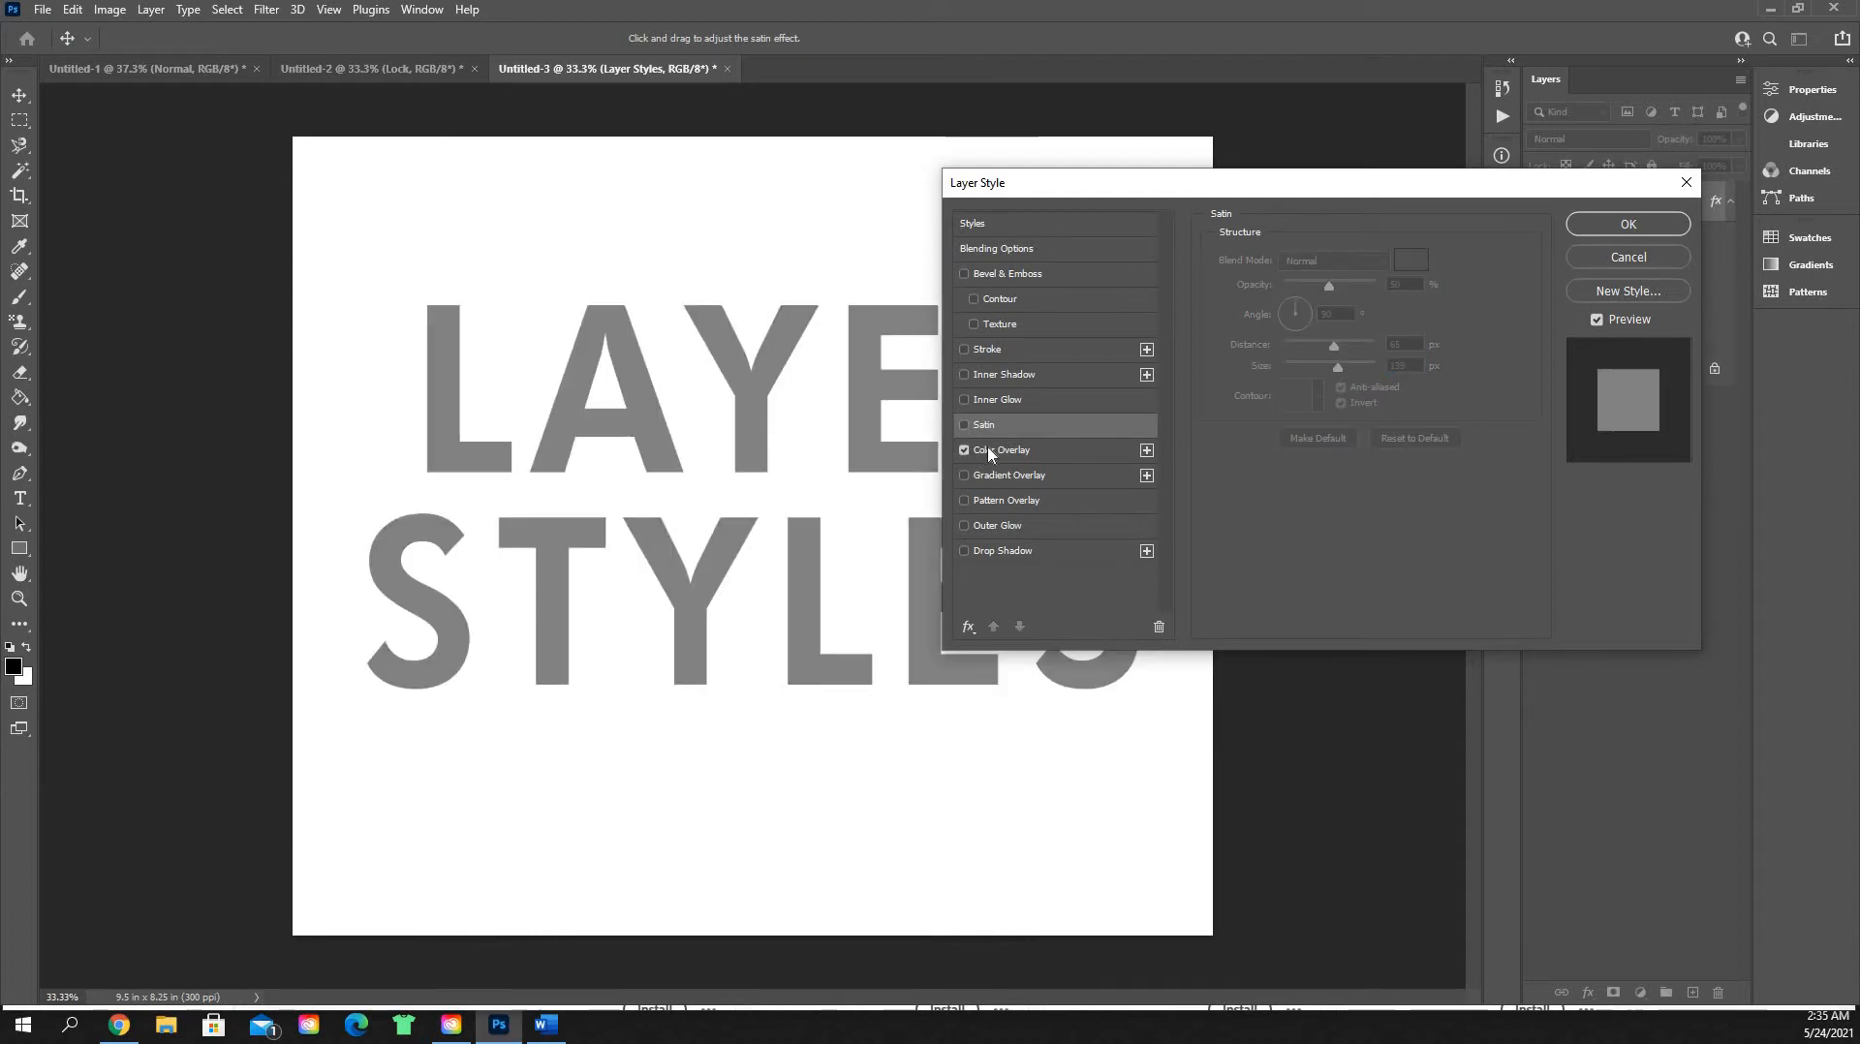
{"action": "left_click", "coordinate": [986, 446]}
{"action": "left_click_drag", "start_coordinate": [1305, 203], "coordinate": [1384, 211]}
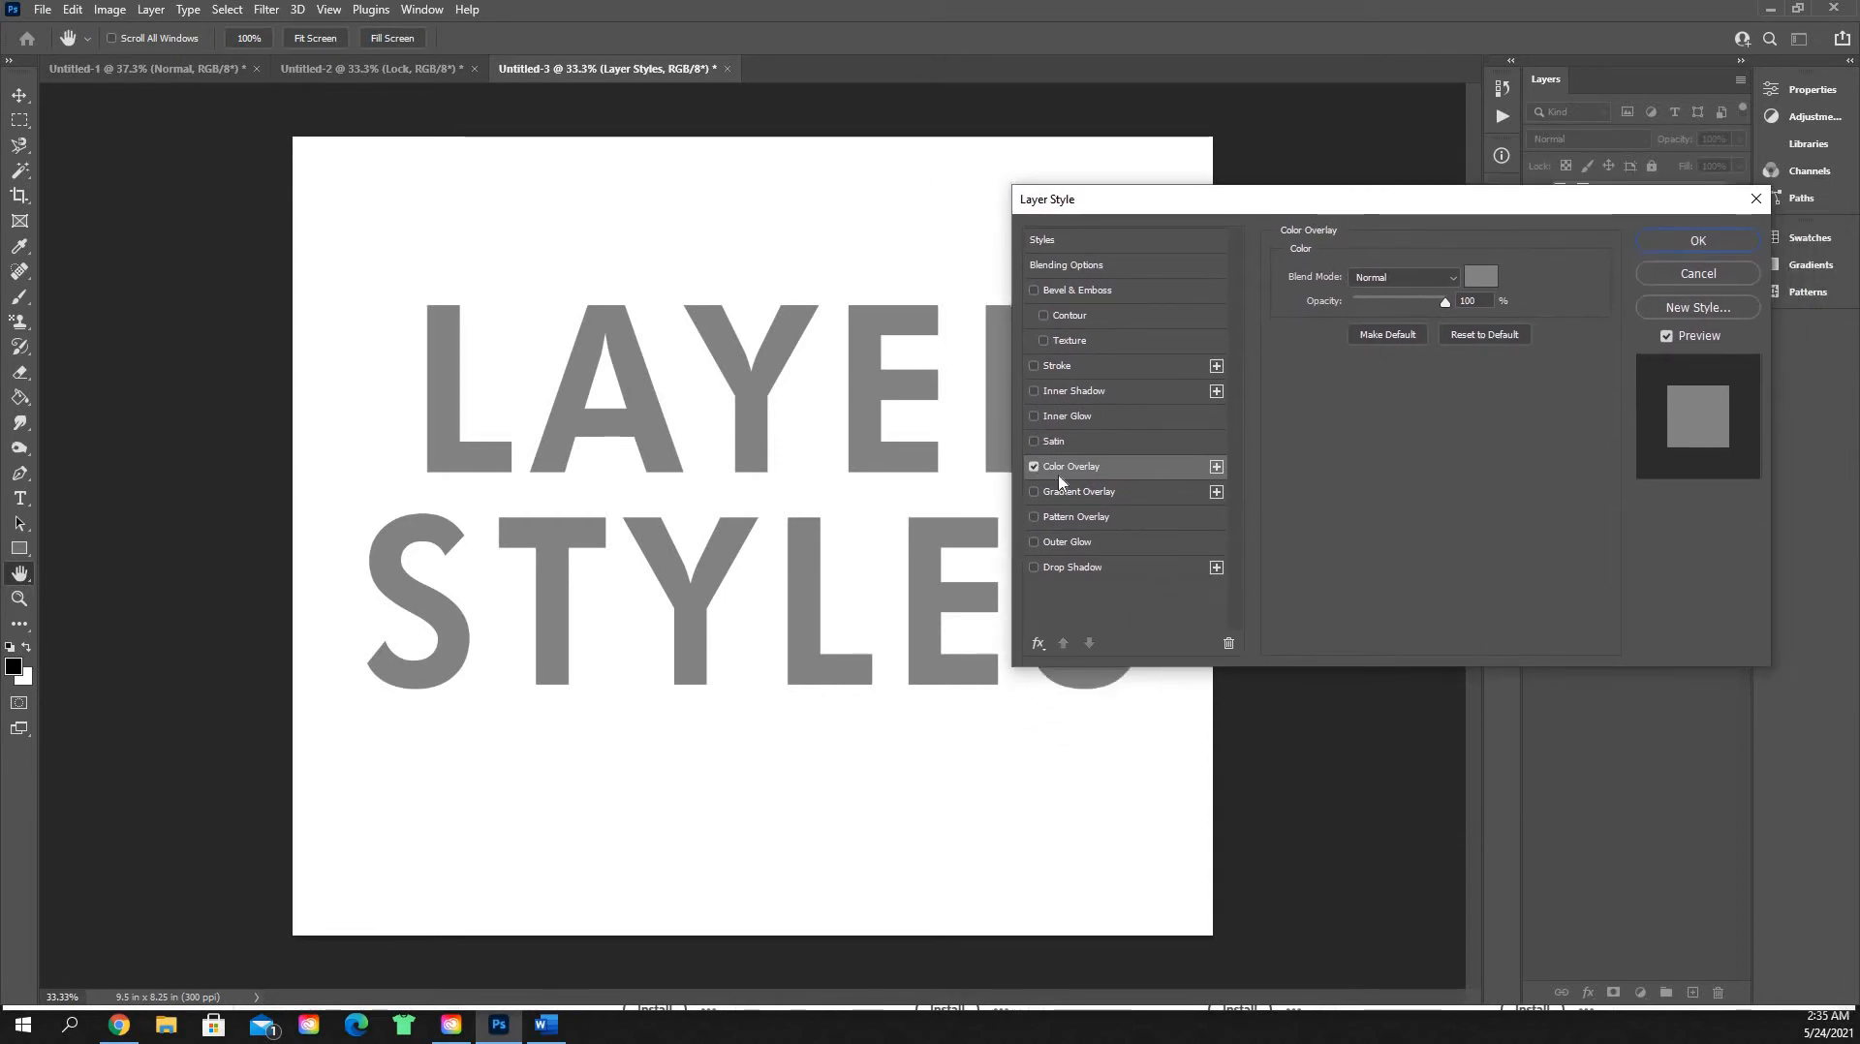
{"action": "left_click", "coordinate": [1481, 278]}
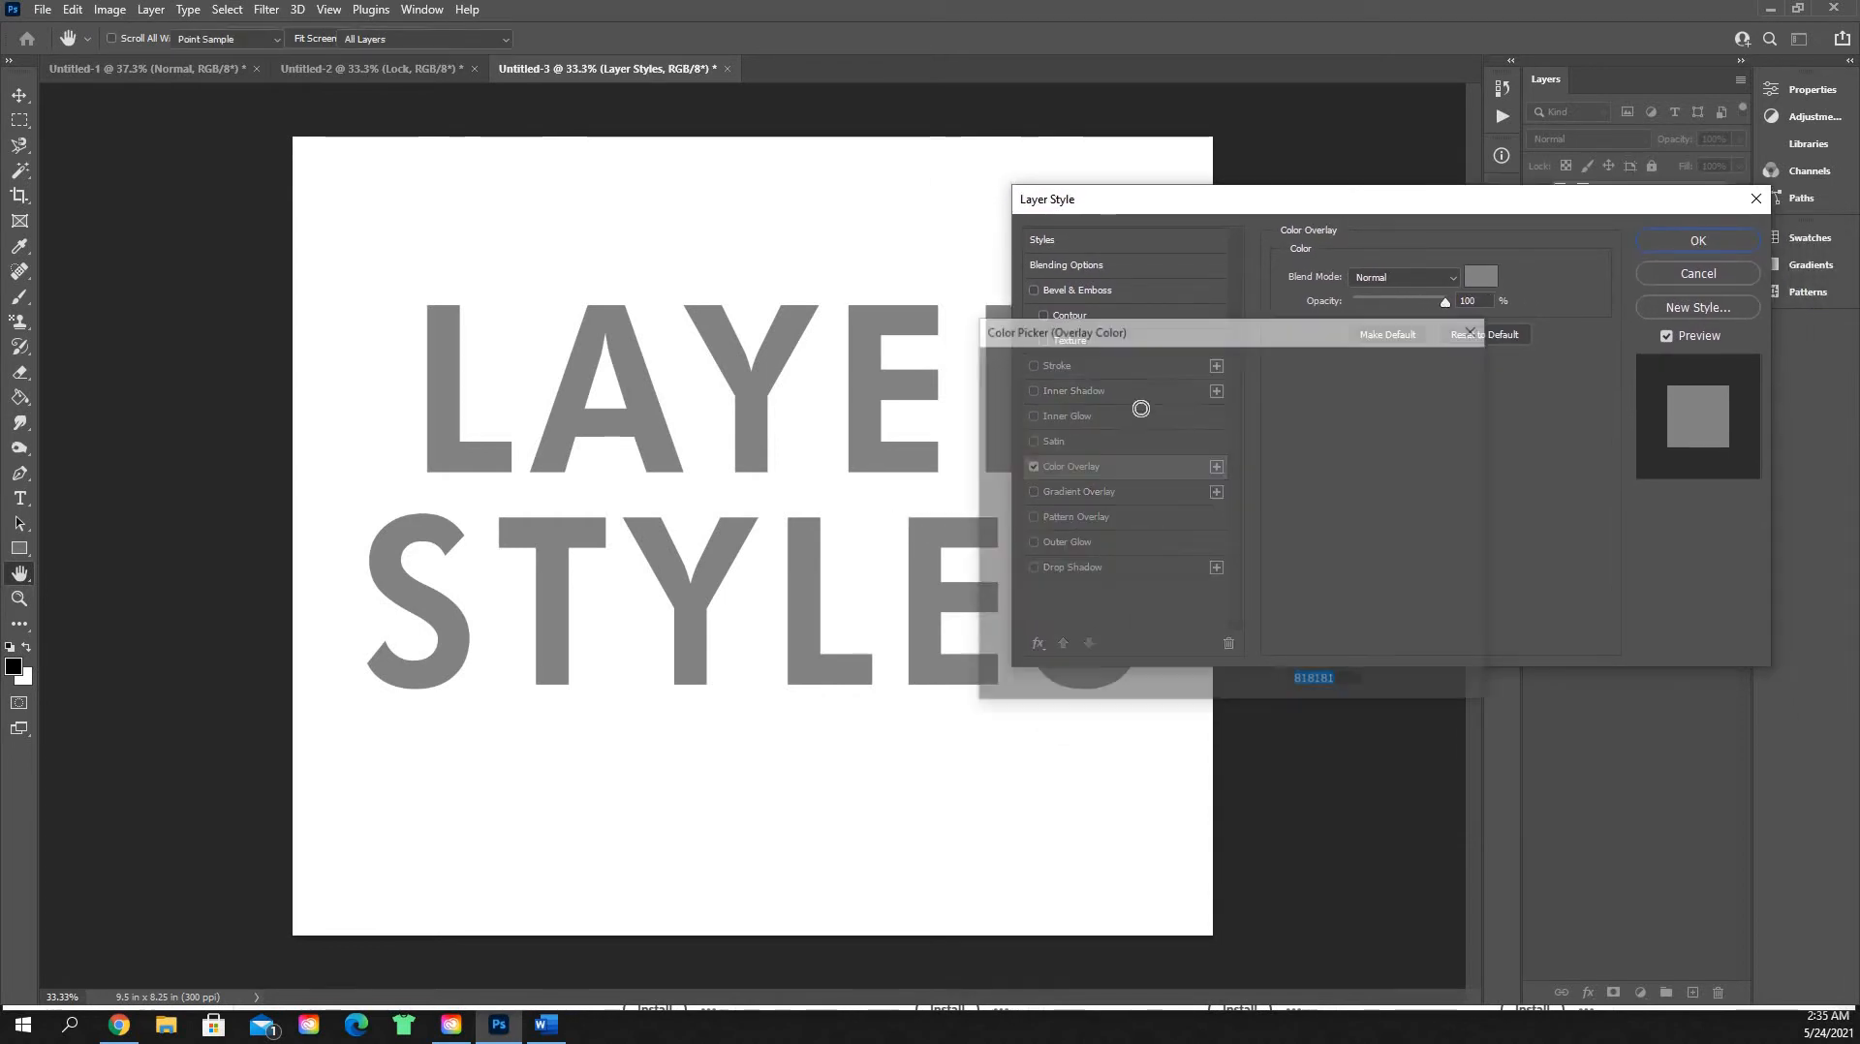
{"action": "type", "text": "ff0000"}
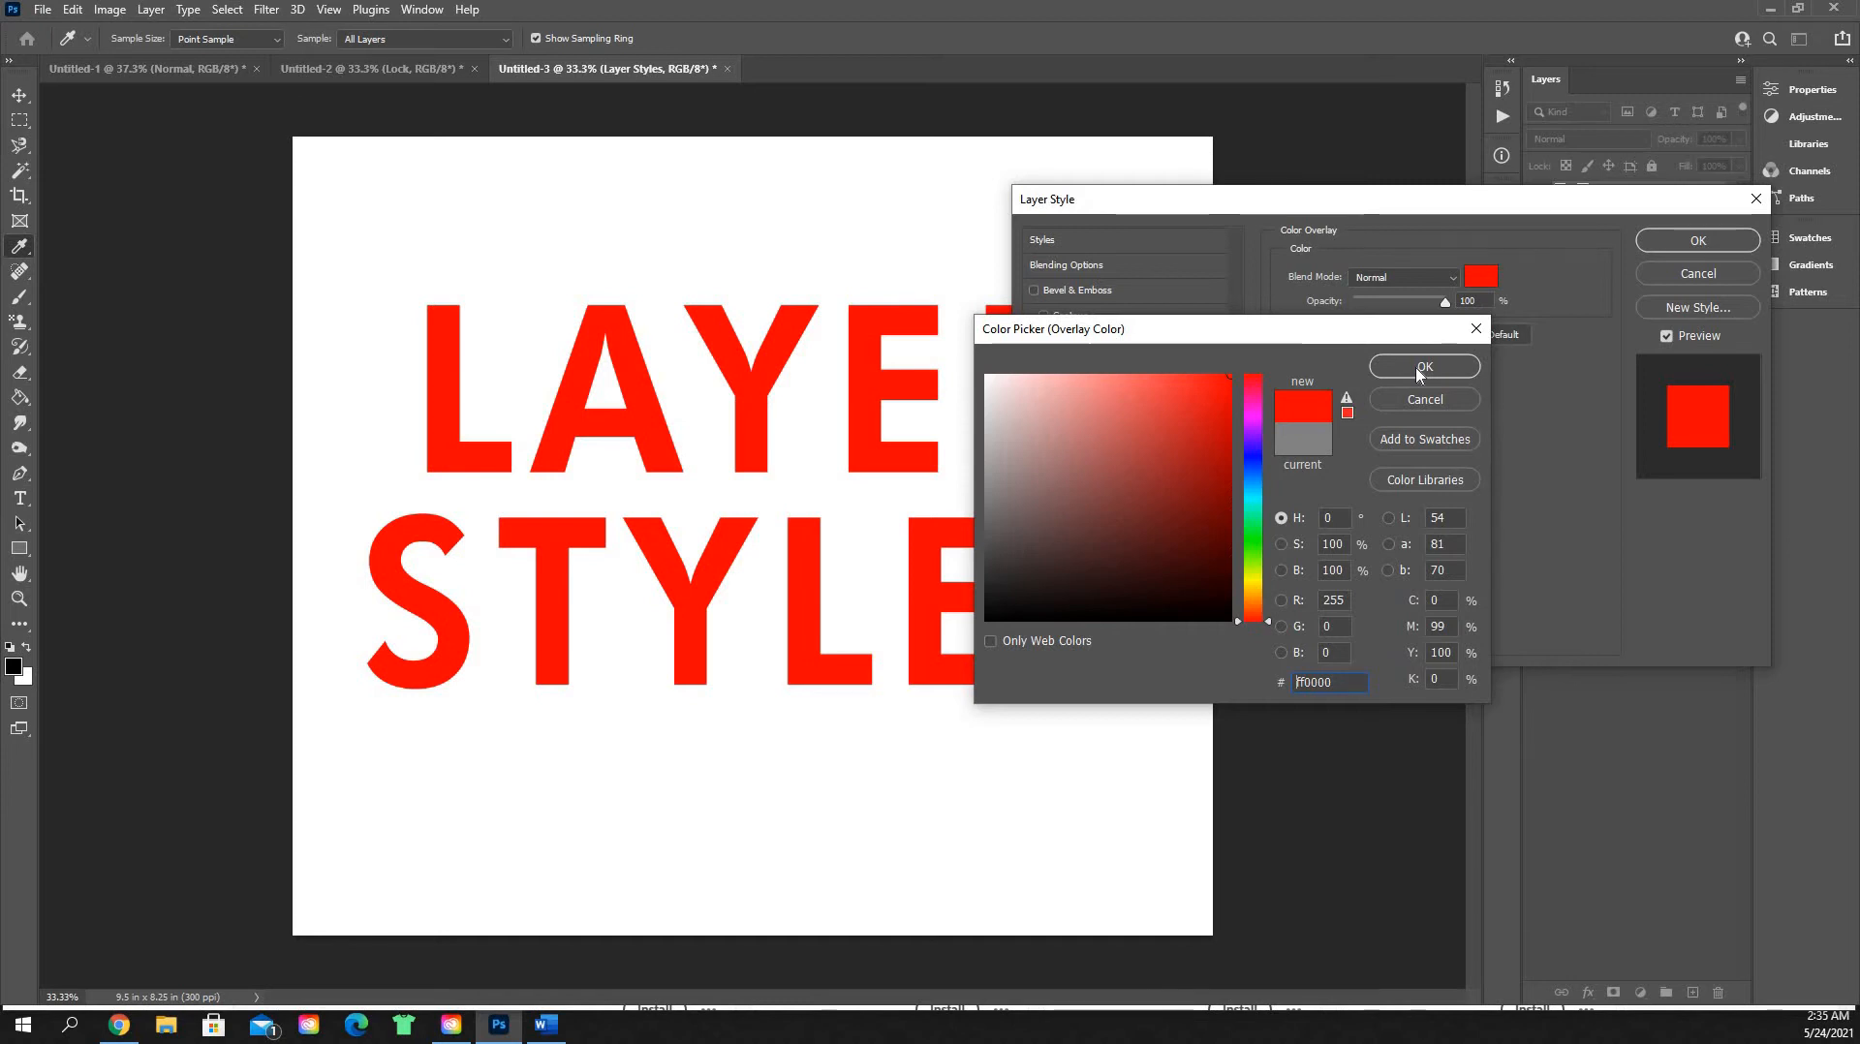
{"action": "left_click", "coordinate": [1421, 368]}
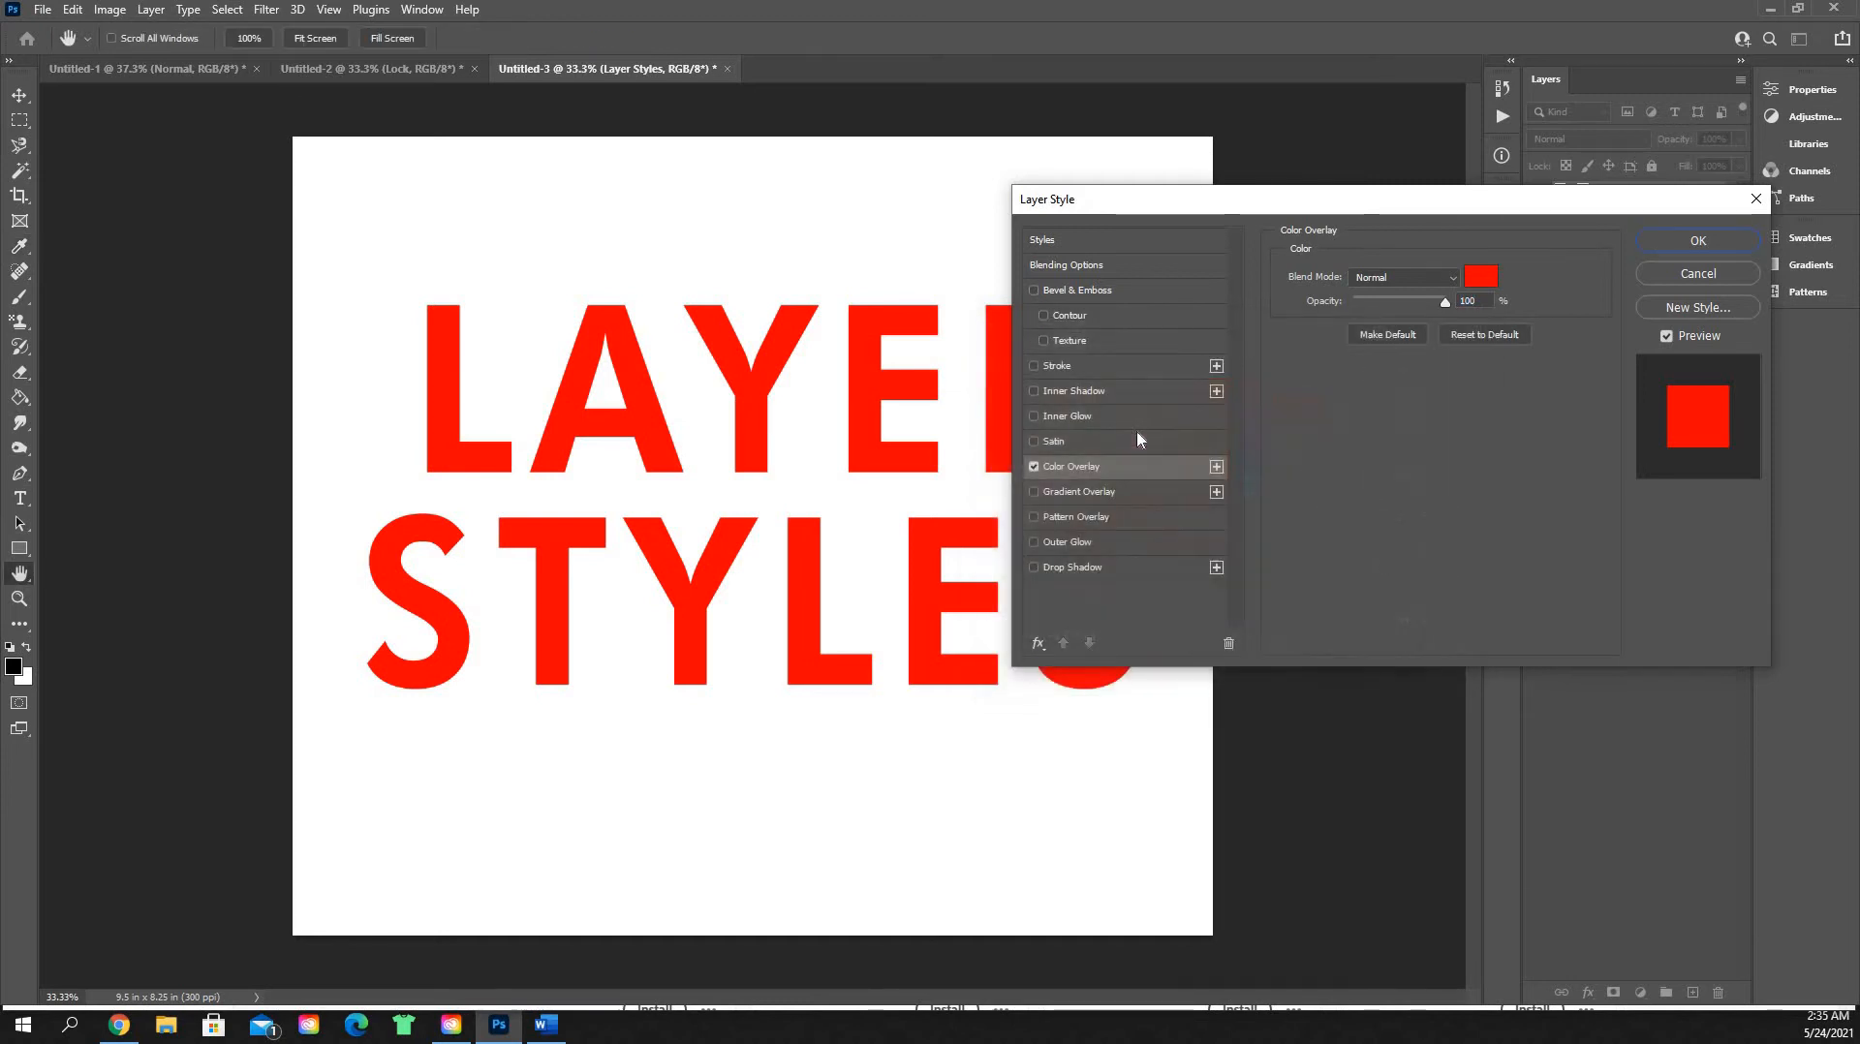
Step: Turn off Color Overlay and enable Gradient Overlay on the text, showing its gradient settings
{"action": "left_click", "coordinate": [1033, 466]}
{"action": "left_click", "coordinate": [1034, 491]}
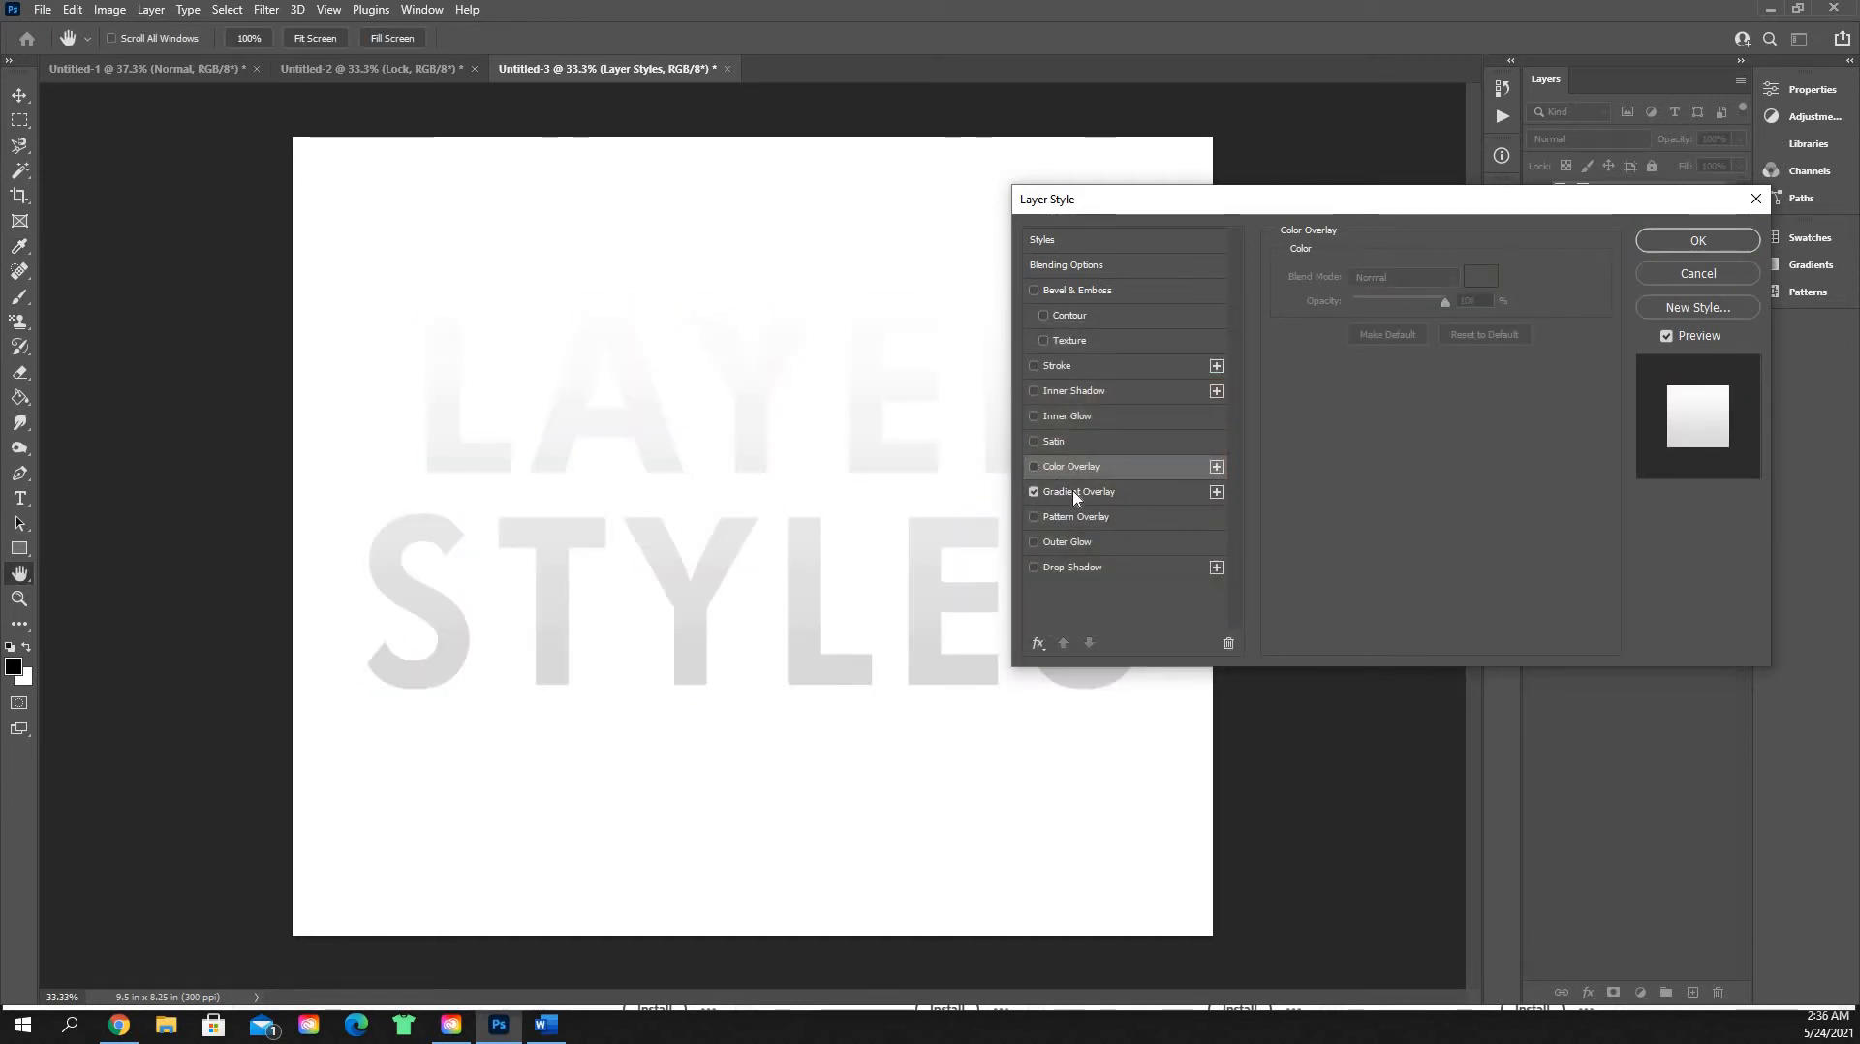
{"action": "left_click", "coordinate": [1144, 491]}
{"action": "left_click", "coordinate": [1432, 320]}
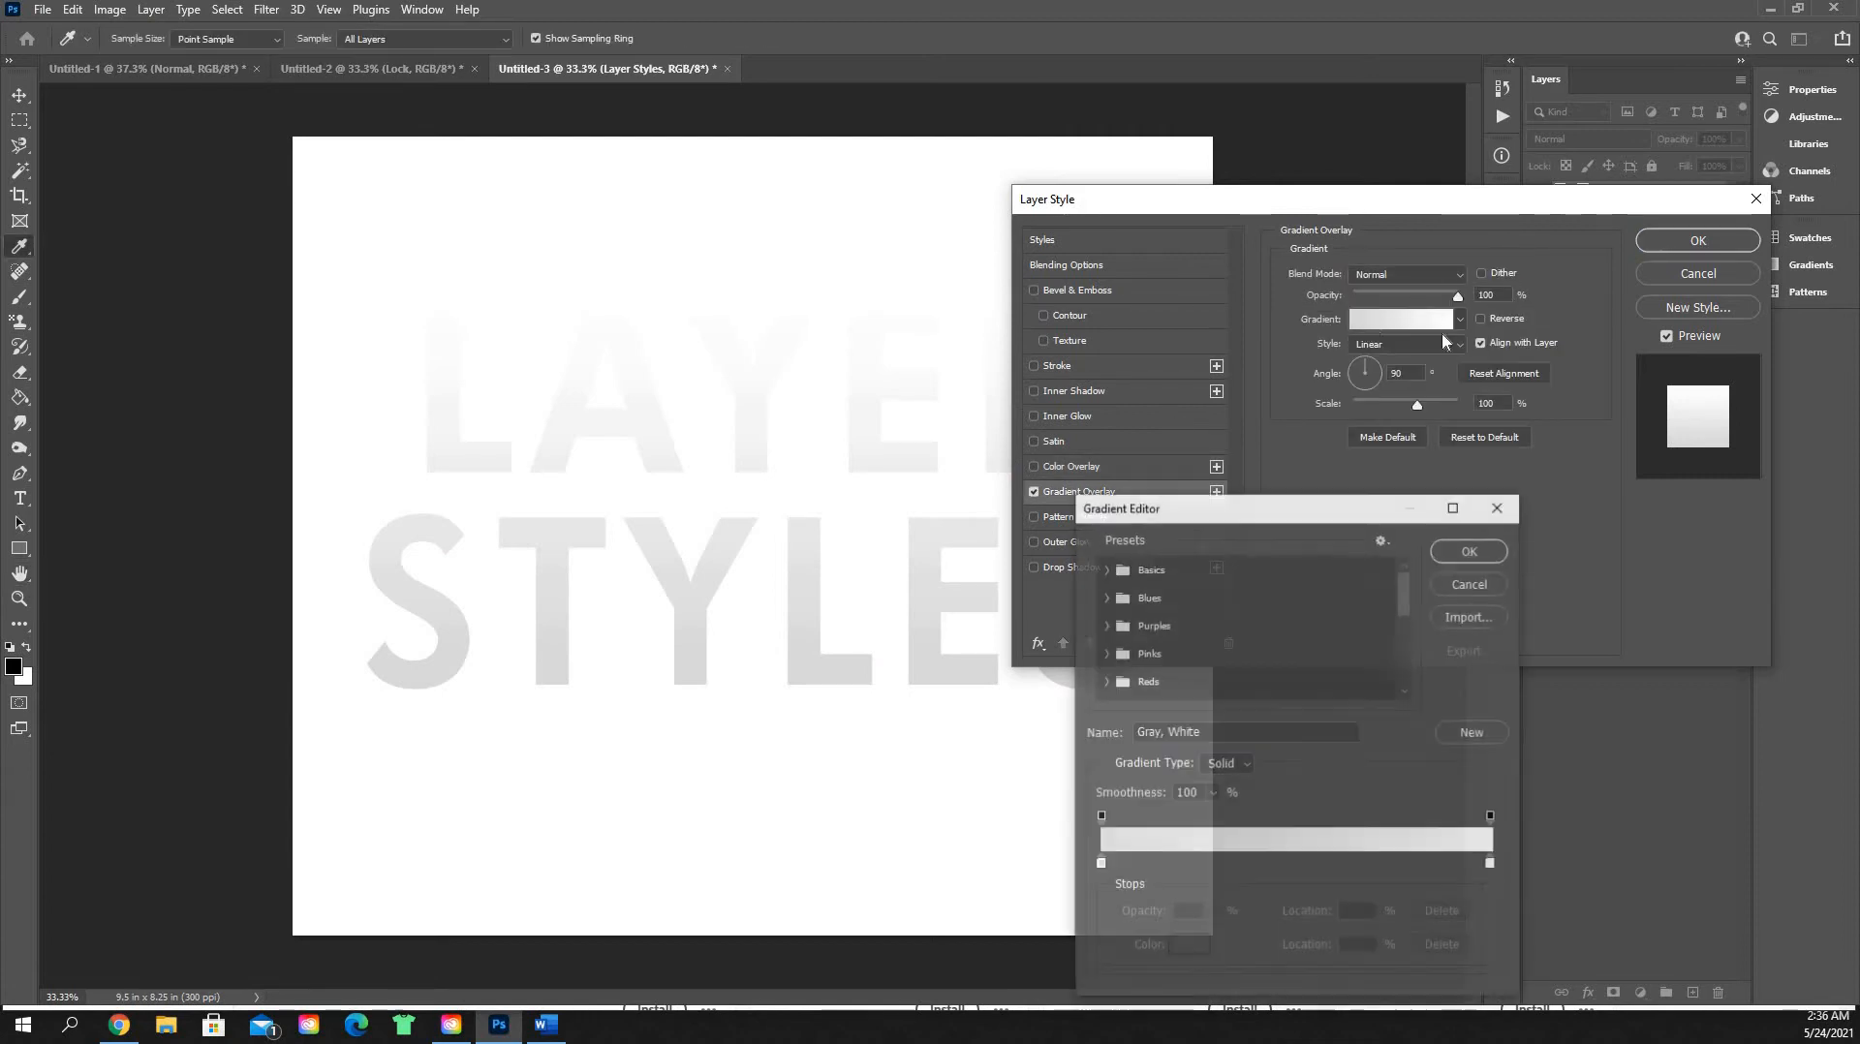
{"action": "left_click", "coordinate": [1498, 507]}
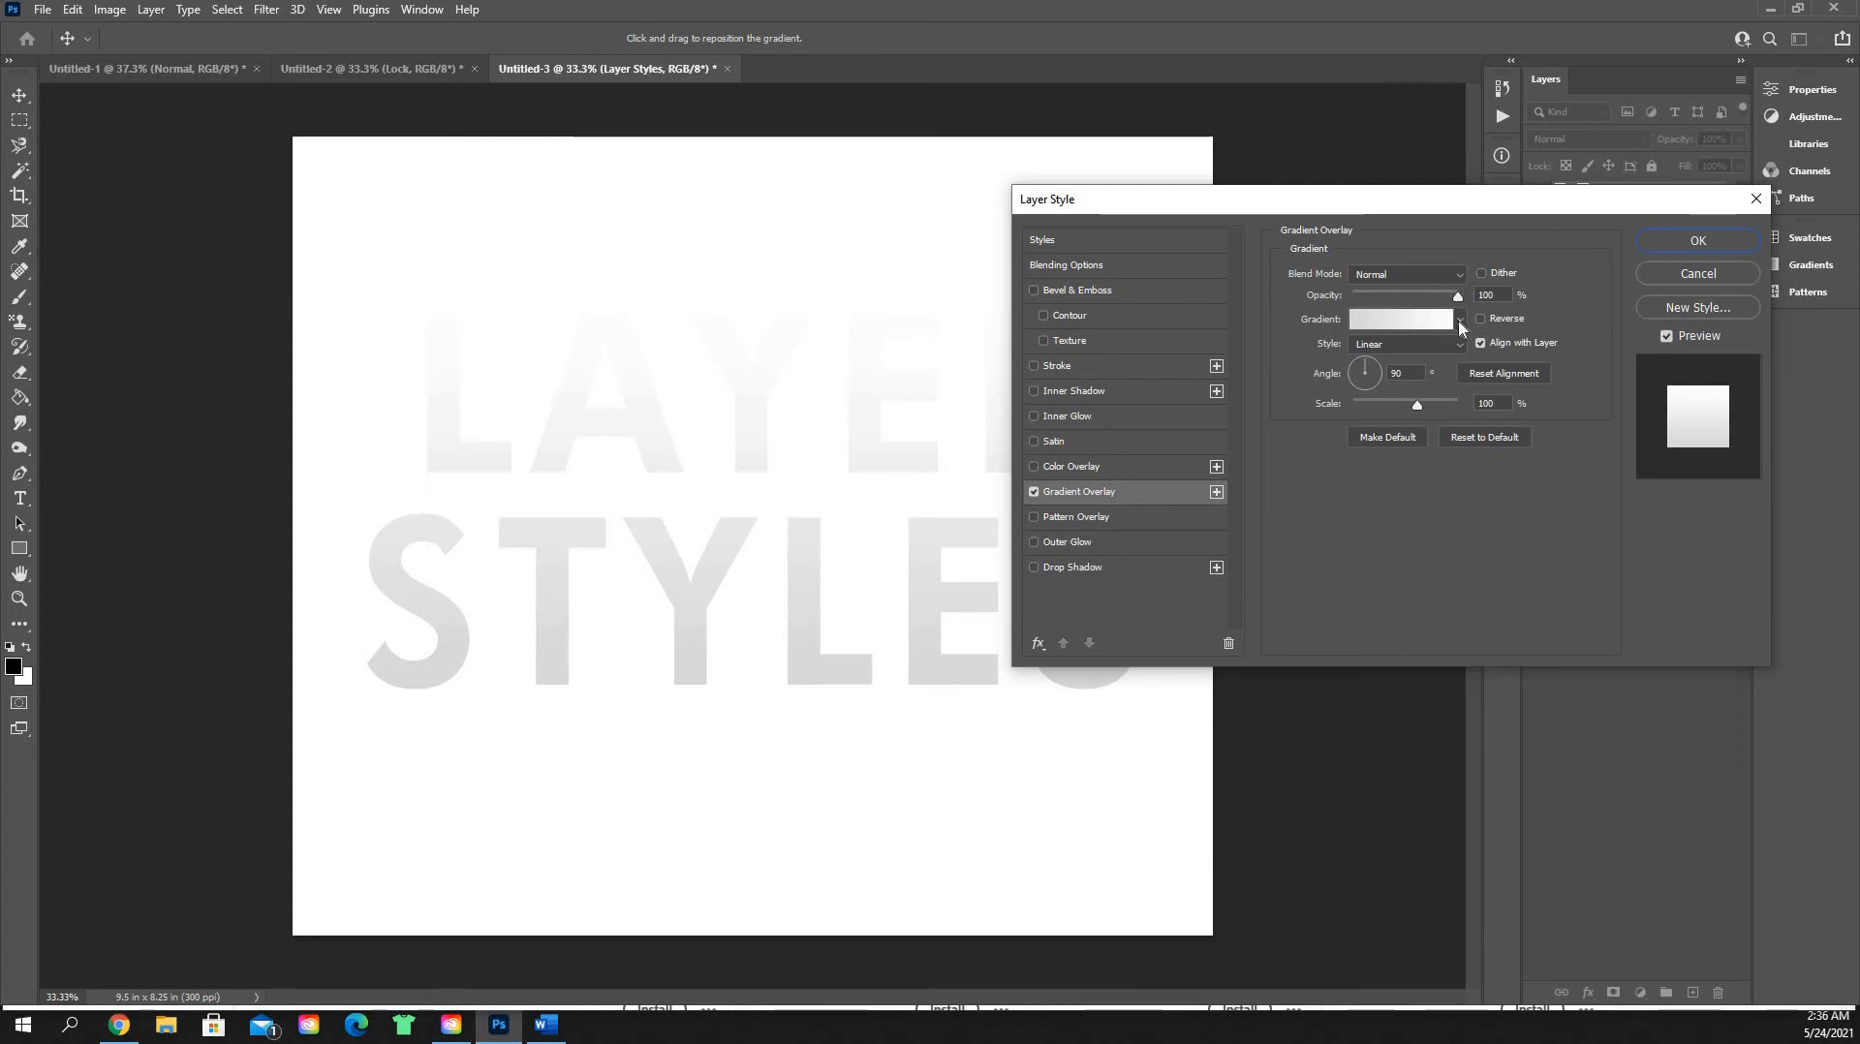
Step: Apply the pink-to-blue gradient from the Purples presets to the text
{"action": "left_click", "coordinate": [1461, 322]}
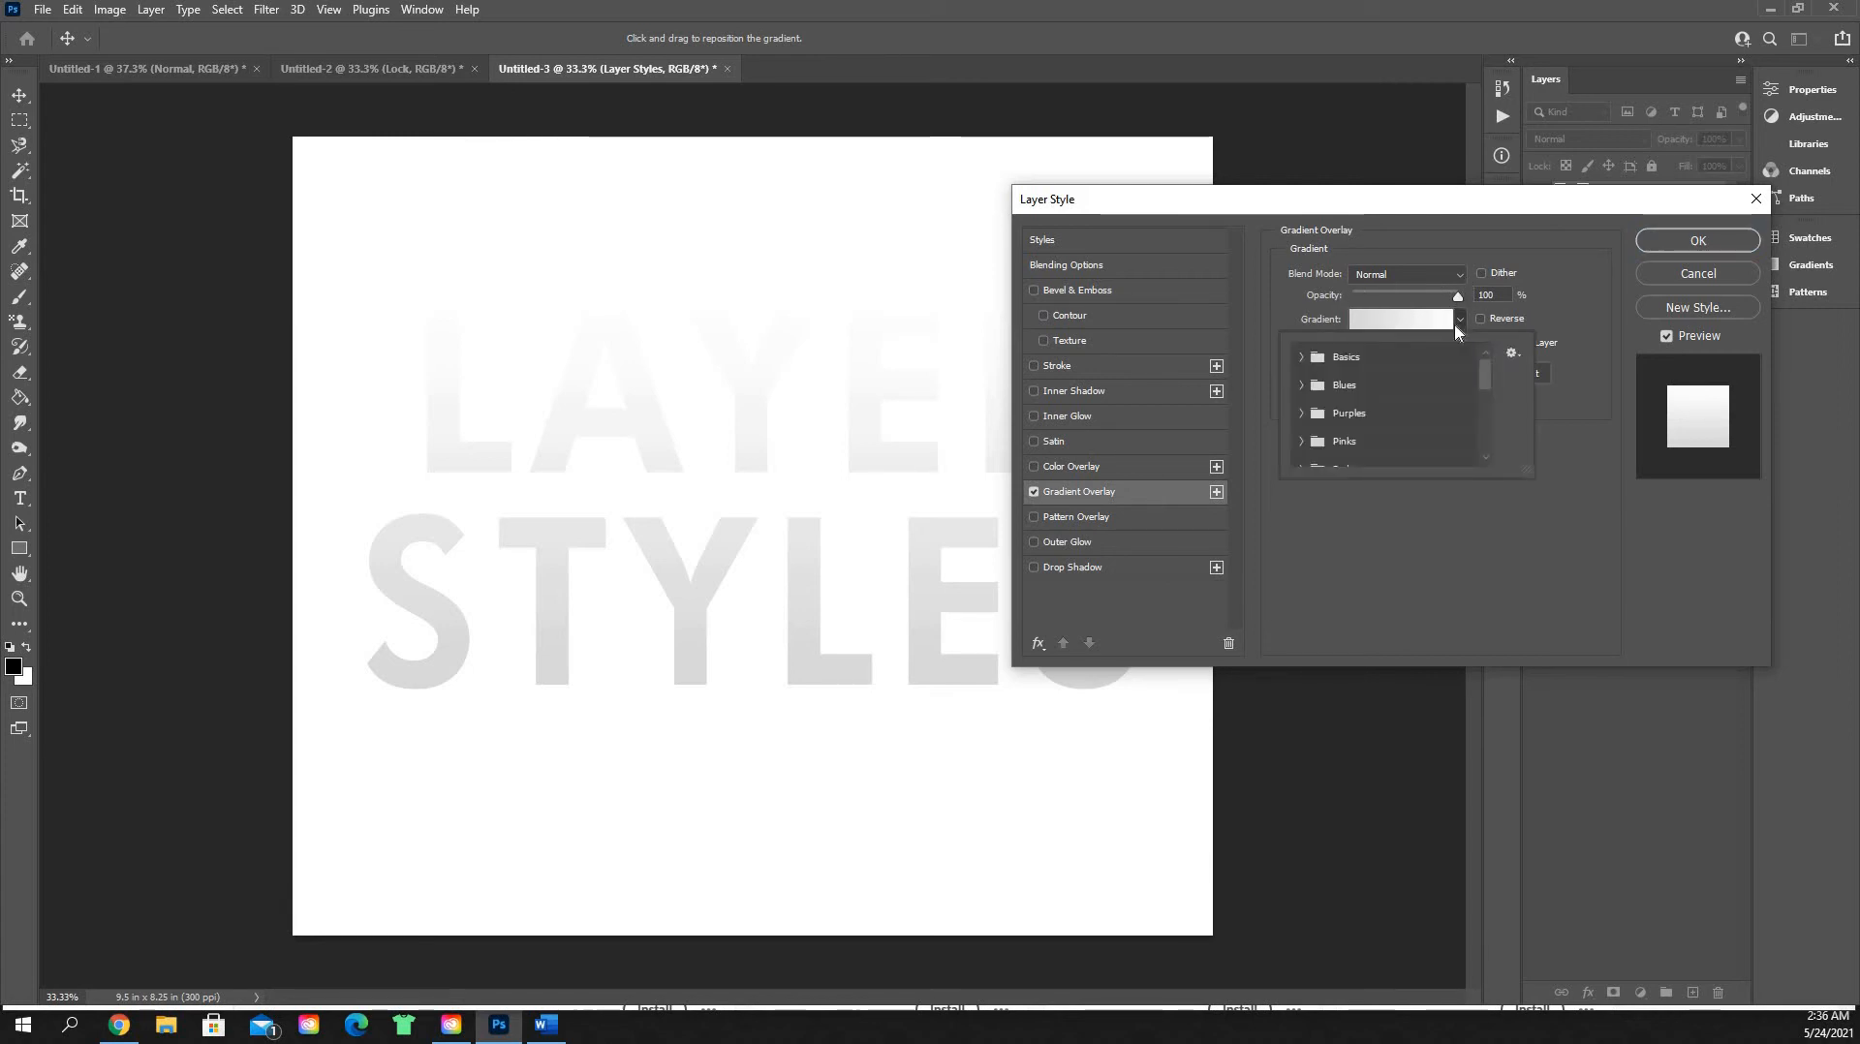
{"action": "left_click", "coordinate": [1304, 417]}
{"action": "left_click", "coordinate": [1386, 405]}
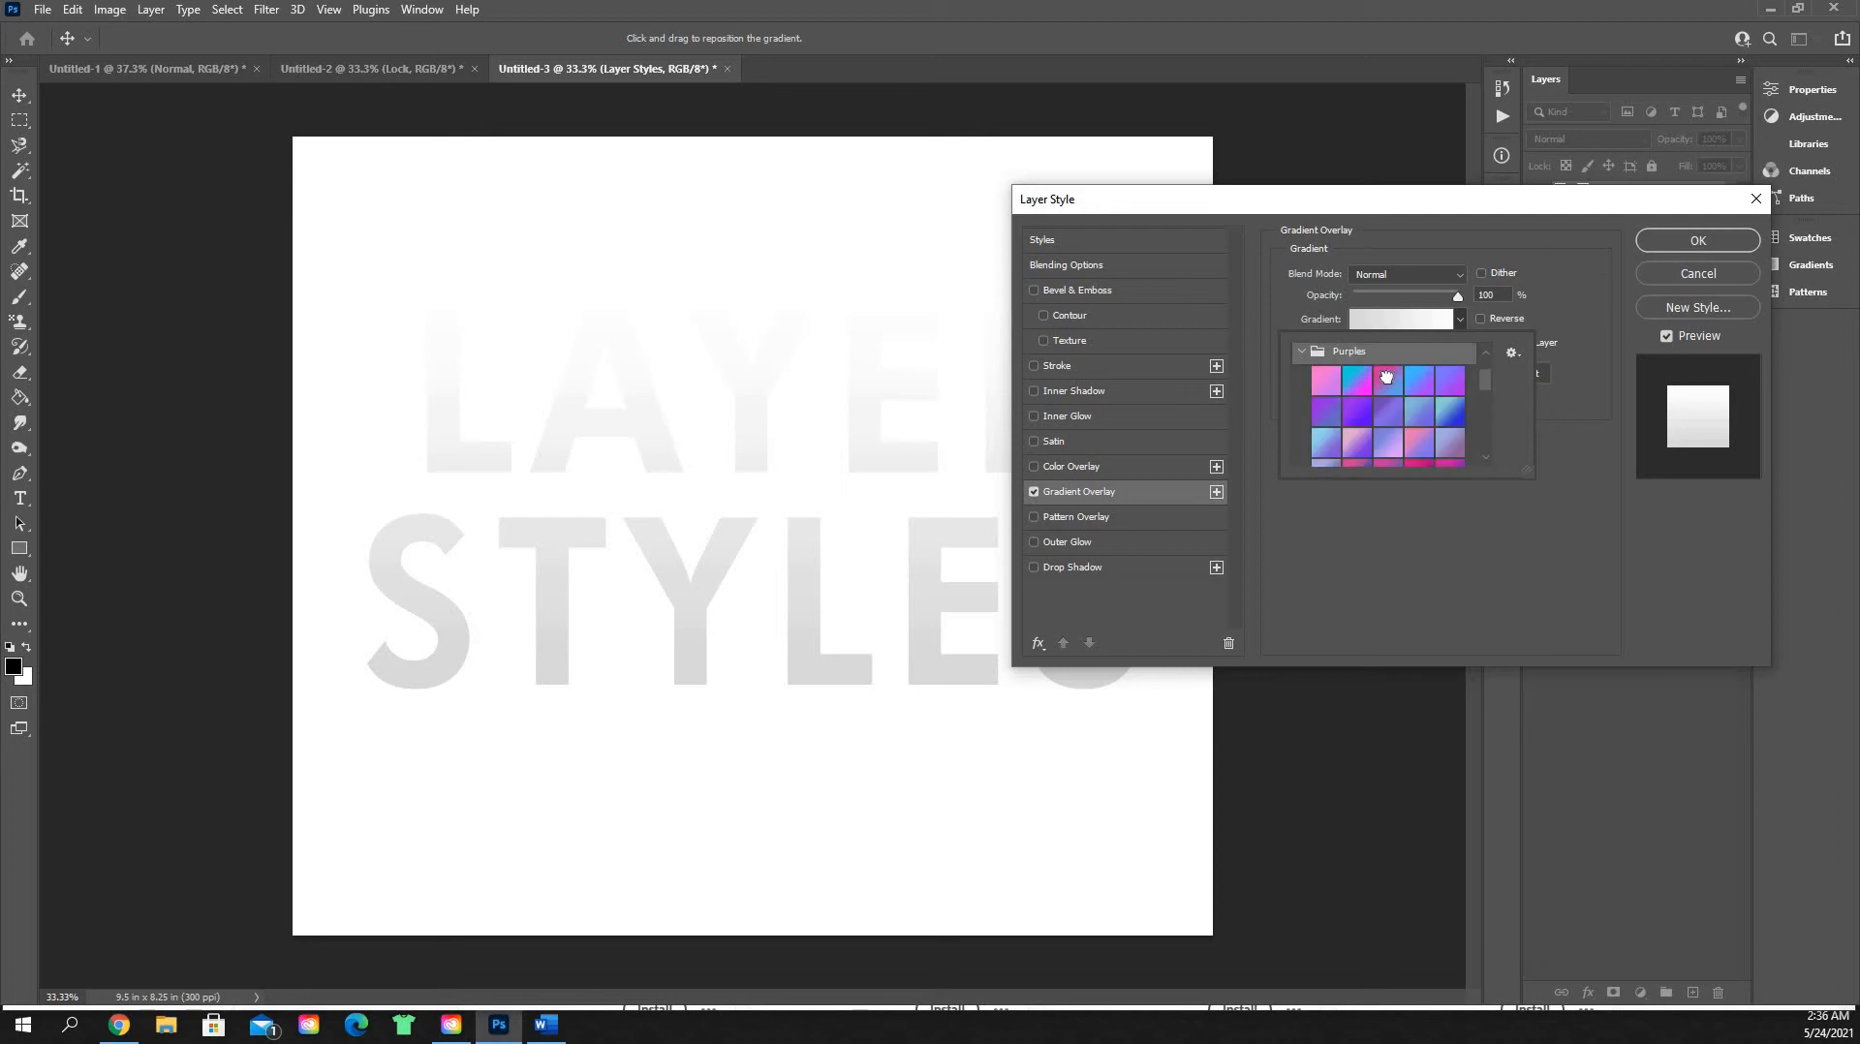
{"action": "left_click", "coordinate": [1387, 378]}
{"action": "left_click", "coordinate": [1585, 285]}
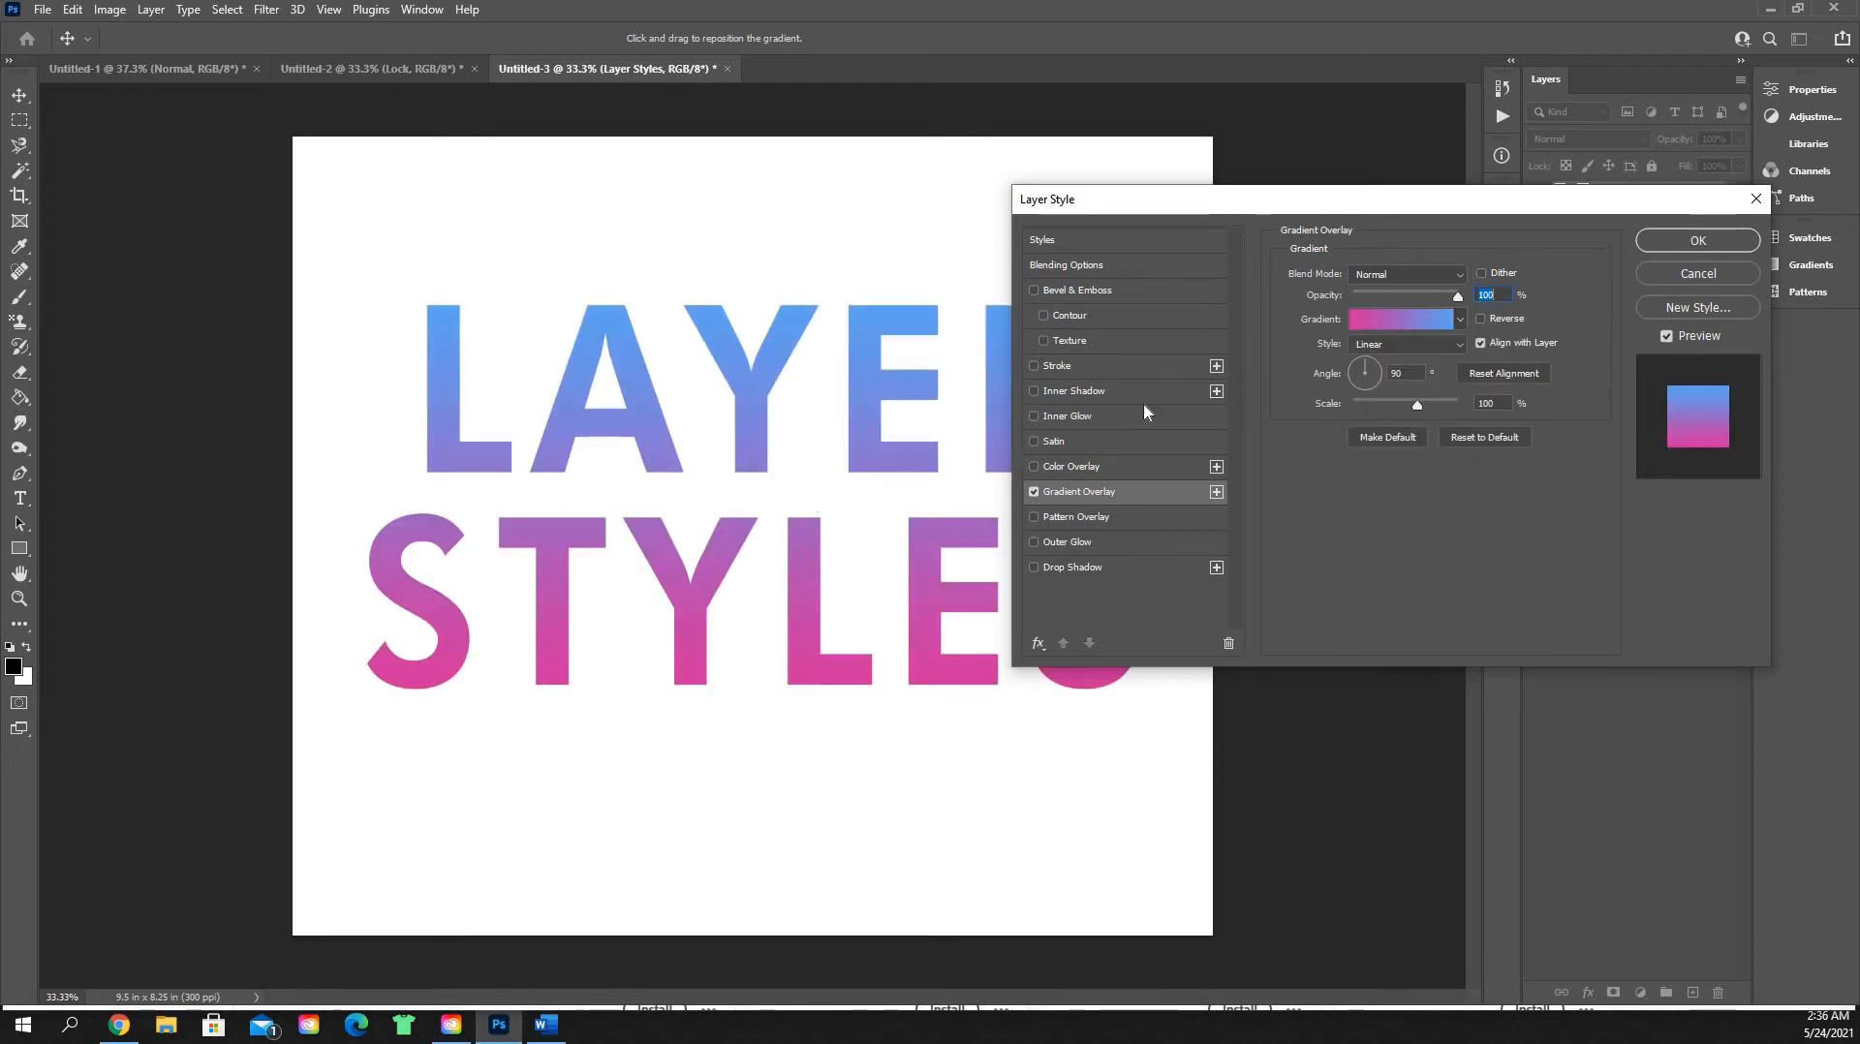
Step: Rotate the gradient to 116° and try scales from 47% to 150%, ending at 66%
{"action": "left_click_drag", "start_coordinate": [1368, 374], "coordinate": [1359, 361]}
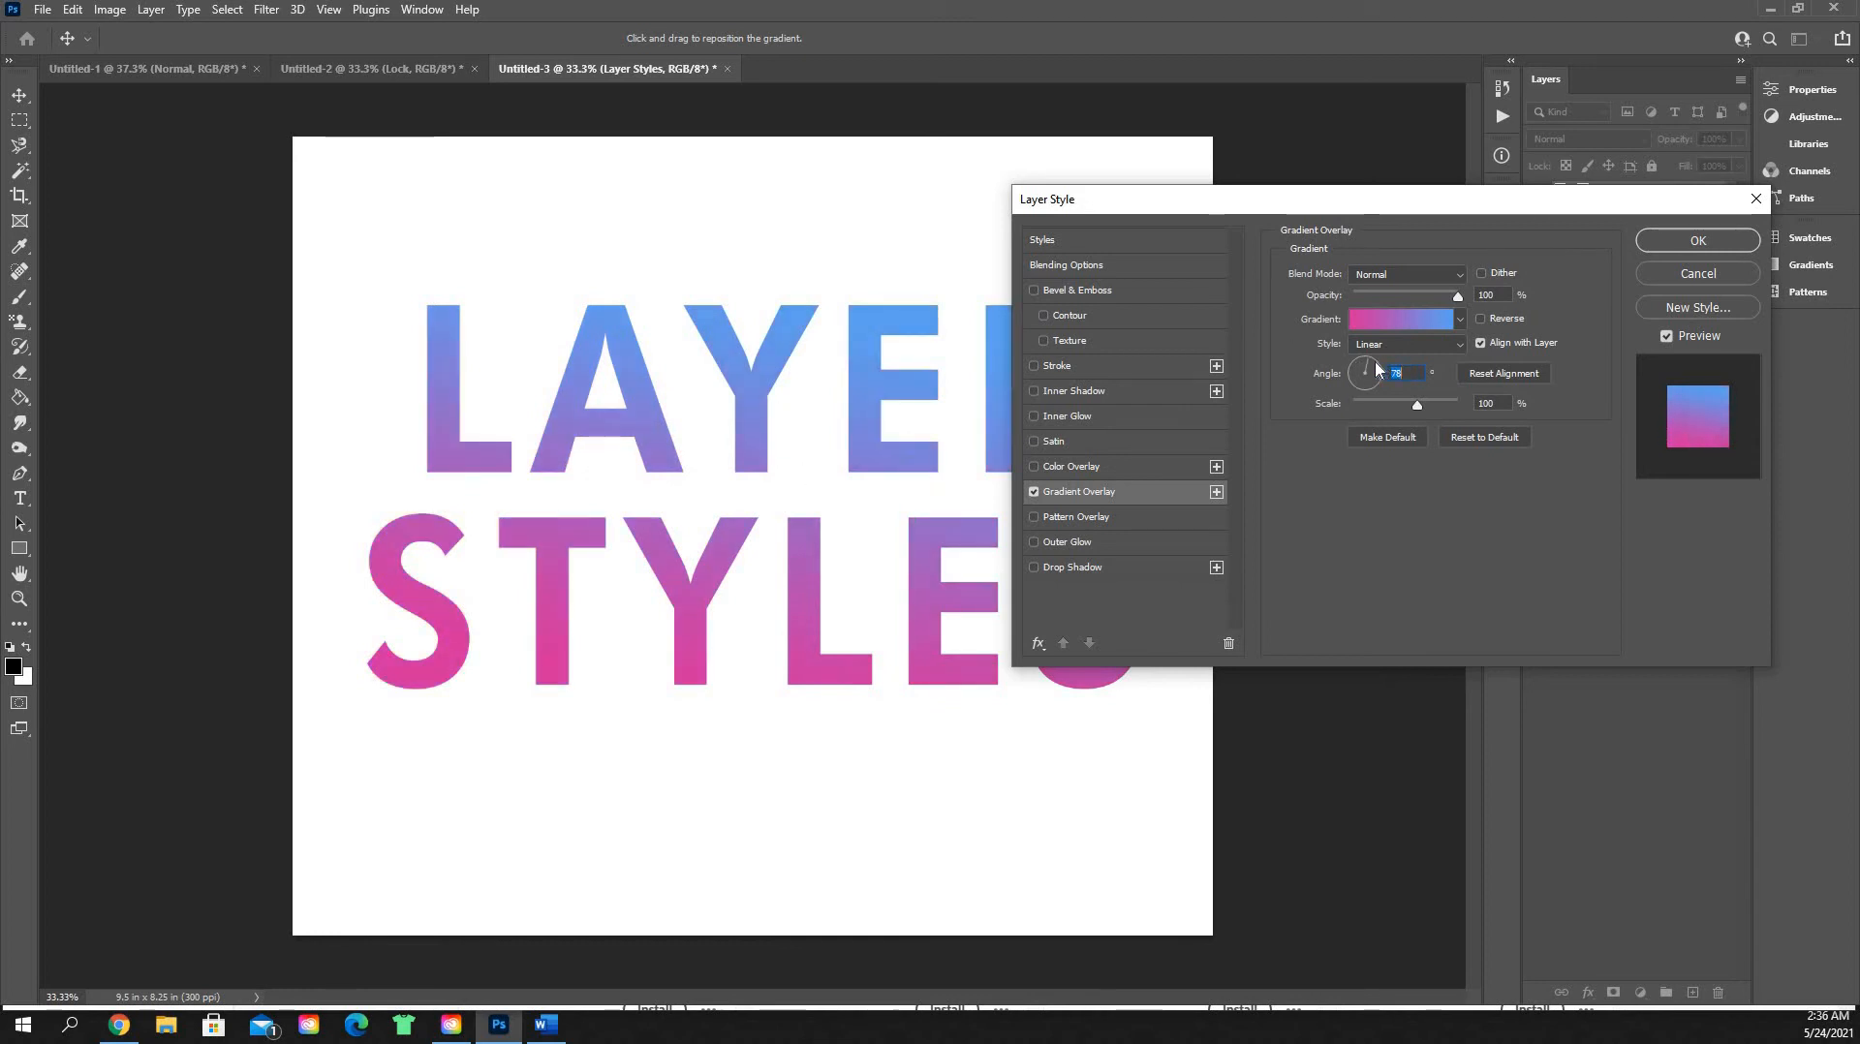
{"action": "mouse_move", "coordinate": [1368, 372]}
{"action": "left_mouse_down"}
{"action": "mouse_move", "coordinate": [1358, 361]}
{"action": "mouse_move", "coordinate": [1399, 404]}
{"action": "mouse_move", "coordinate": [1376, 404]}
{"action": "left_mouse_up"}
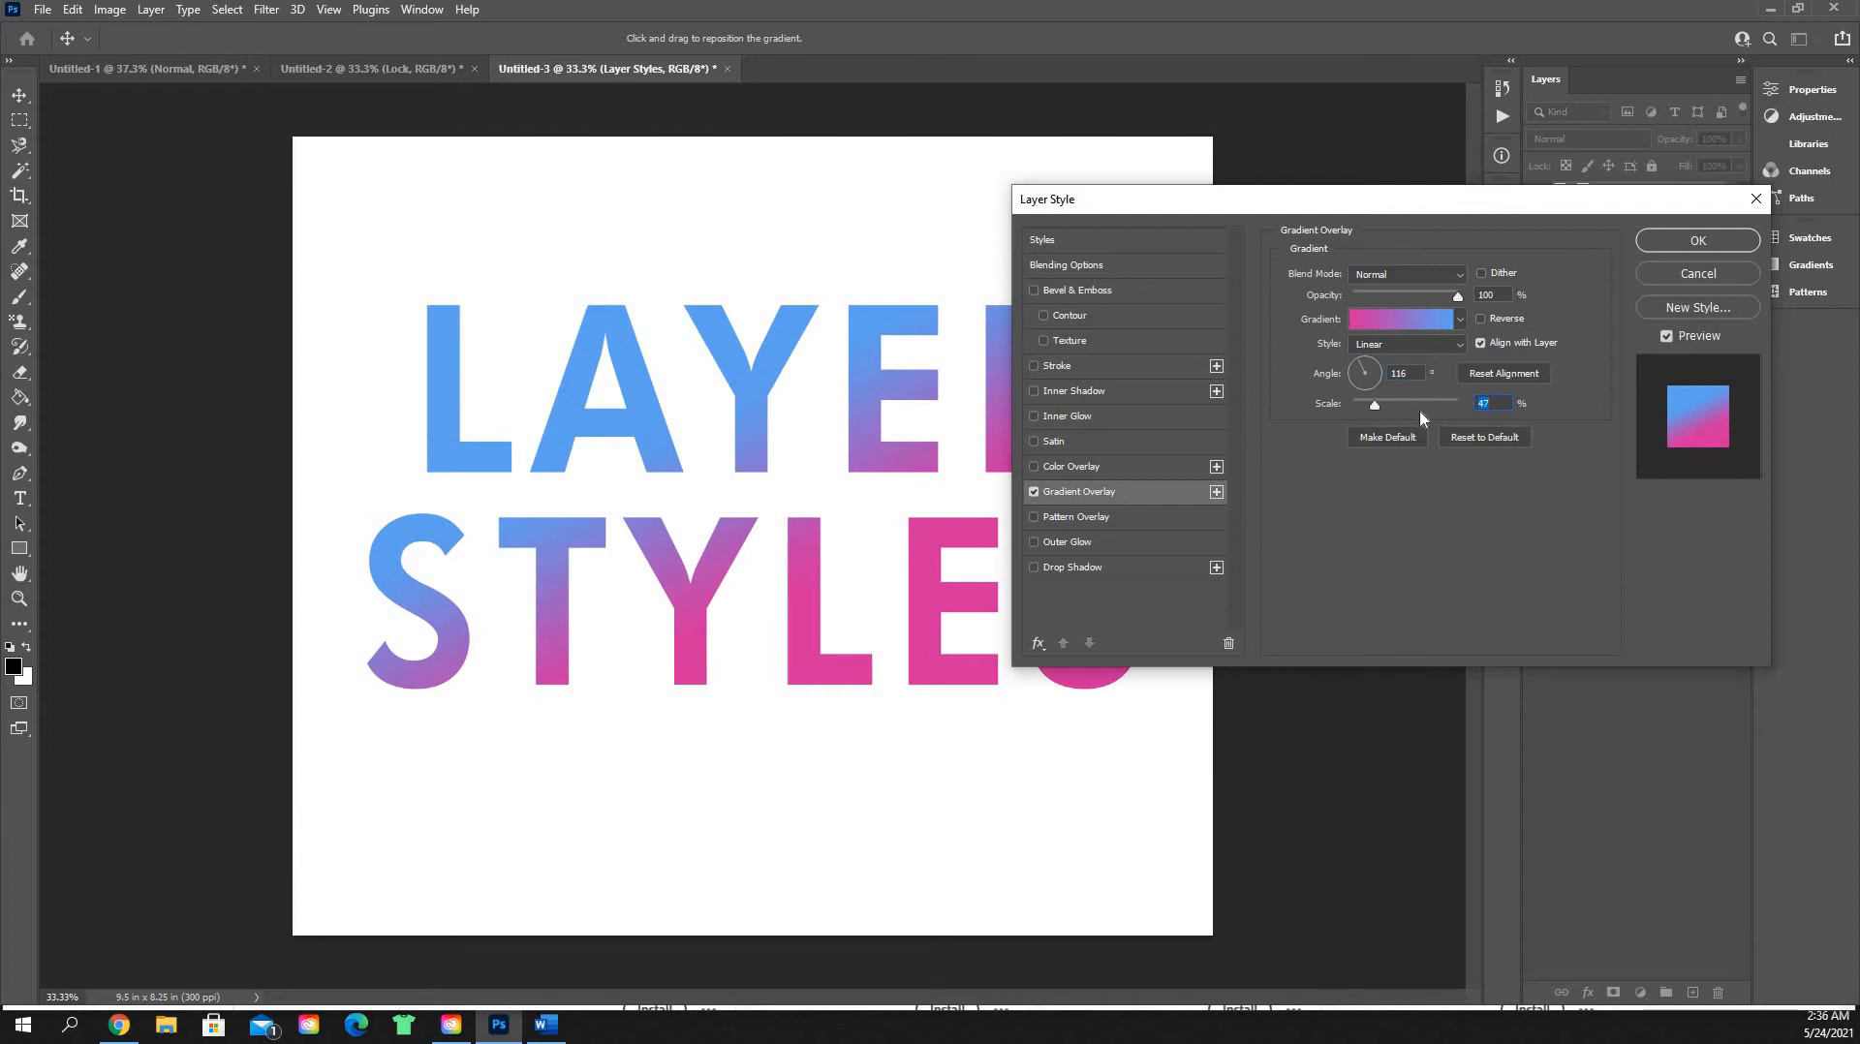
{"action": "left_click", "coordinate": [1421, 407]}
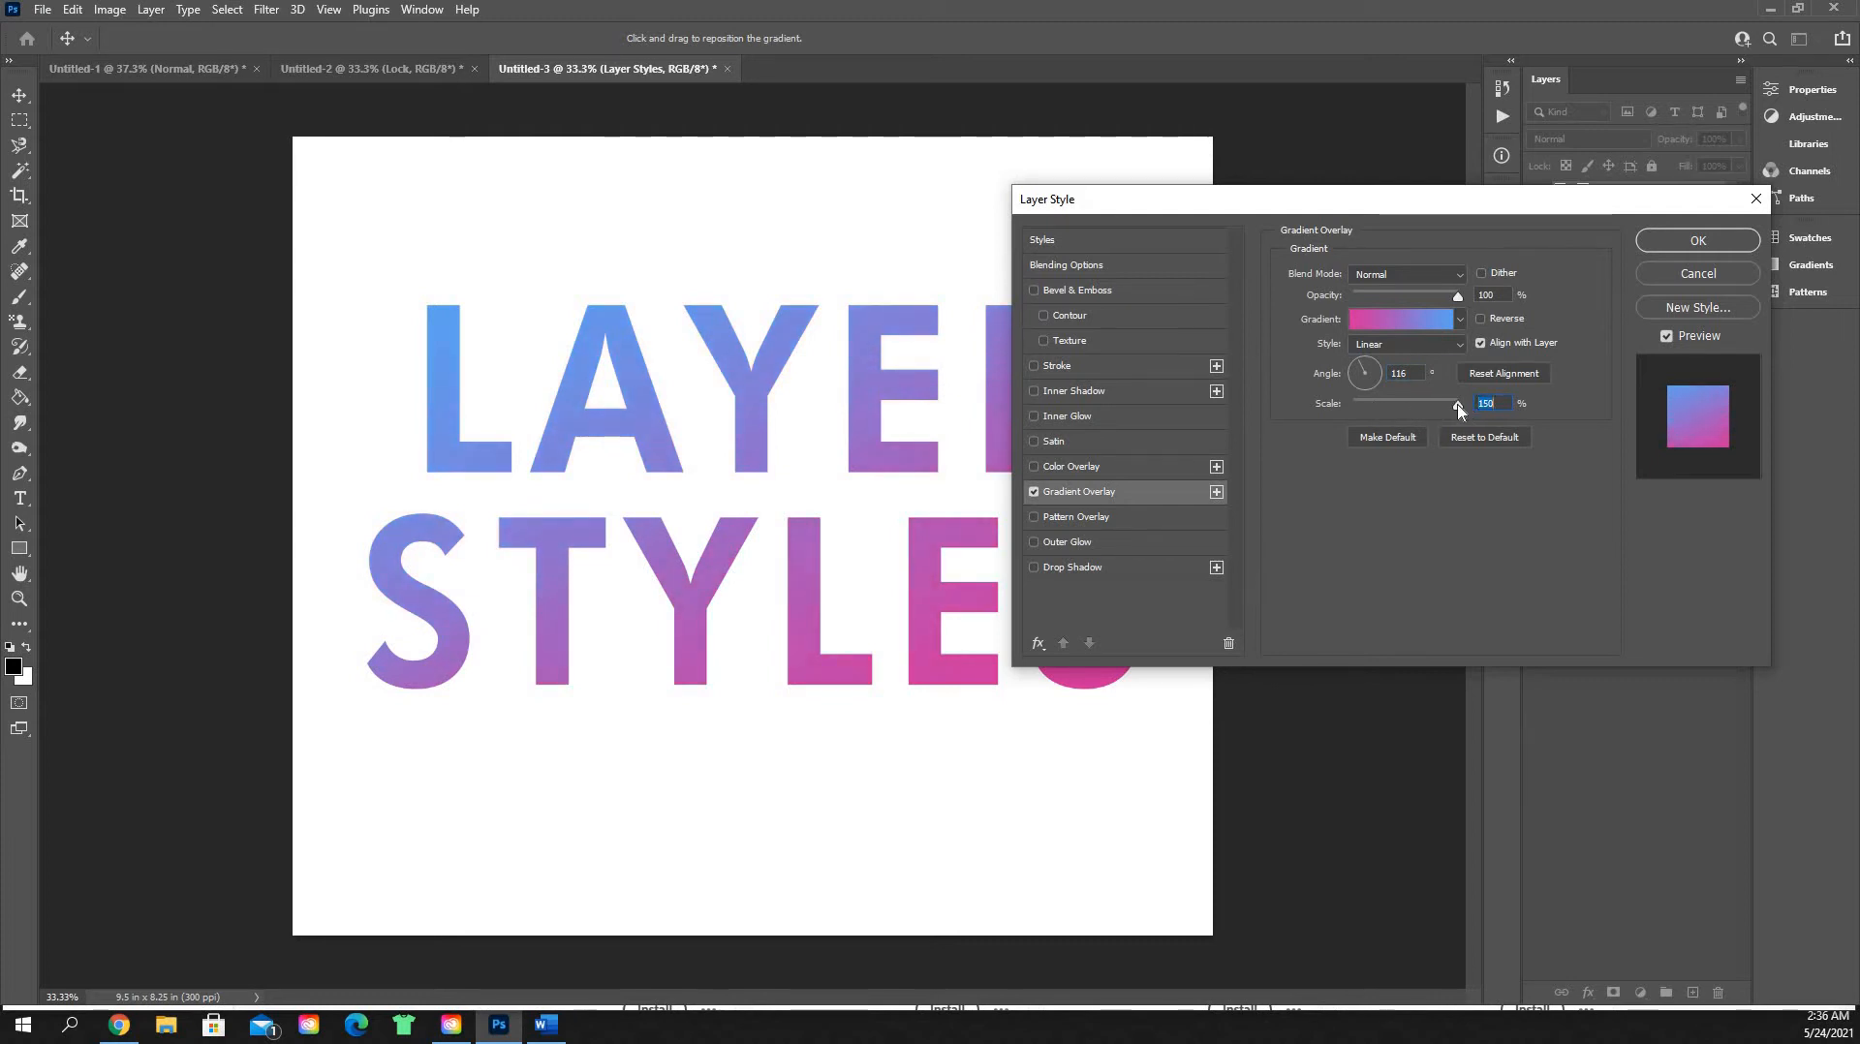
{"action": "left_click", "coordinate": [1391, 408]}
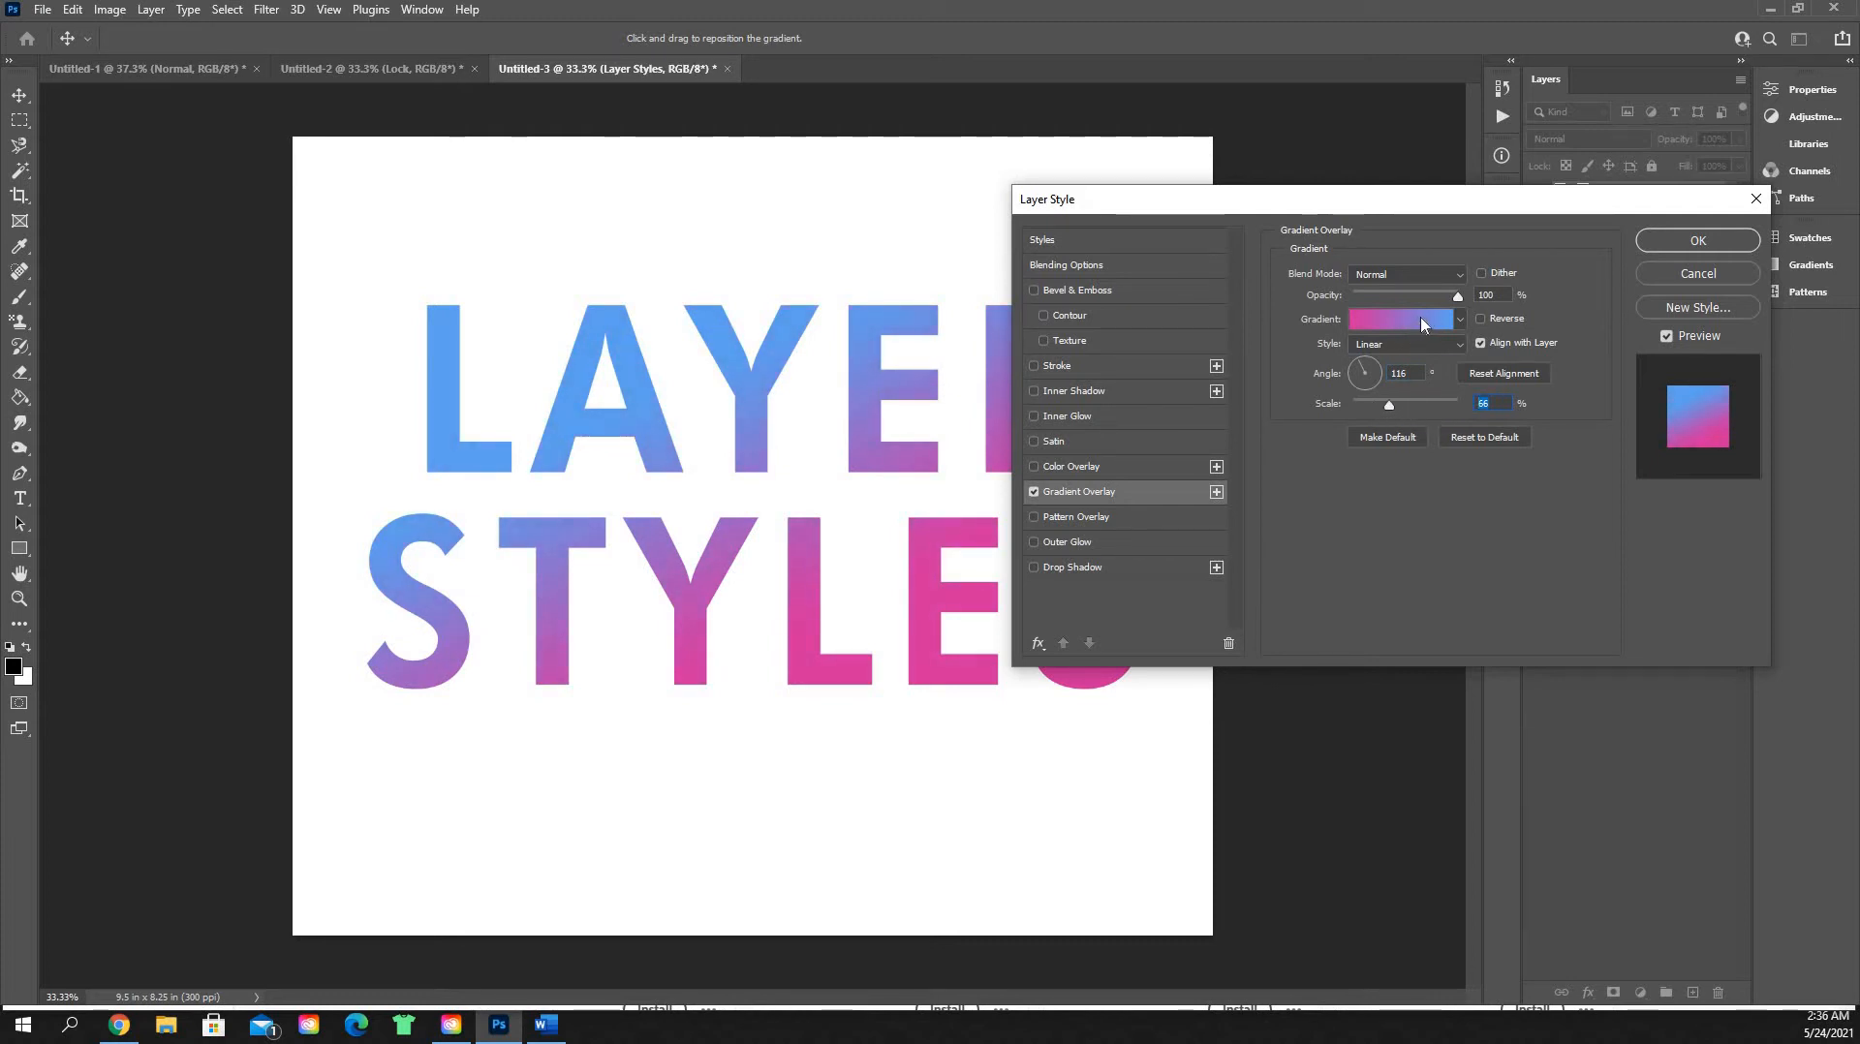
Step: Try the gradient reversed, restore its original direction, and turn off Gradient Overlay
{"action": "left_click", "coordinate": [1481, 318]}
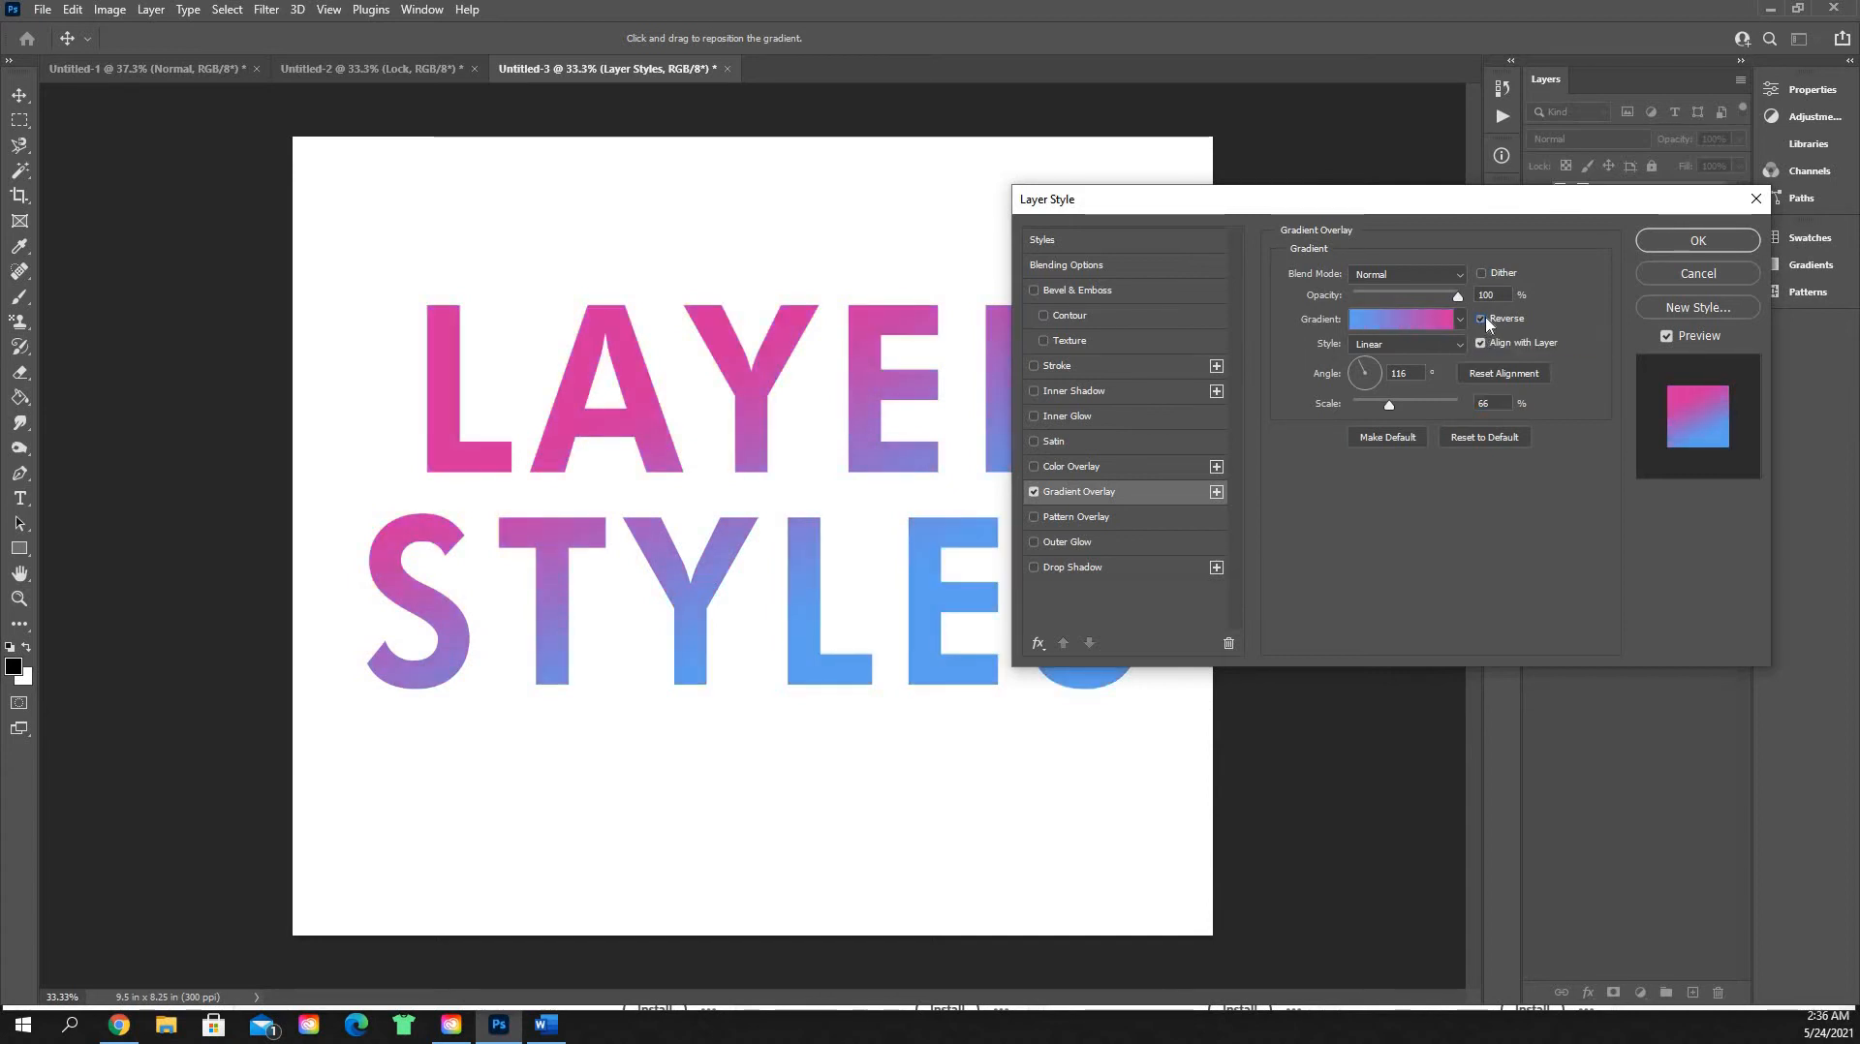
{"action": "left_click", "coordinate": [1486, 316]}
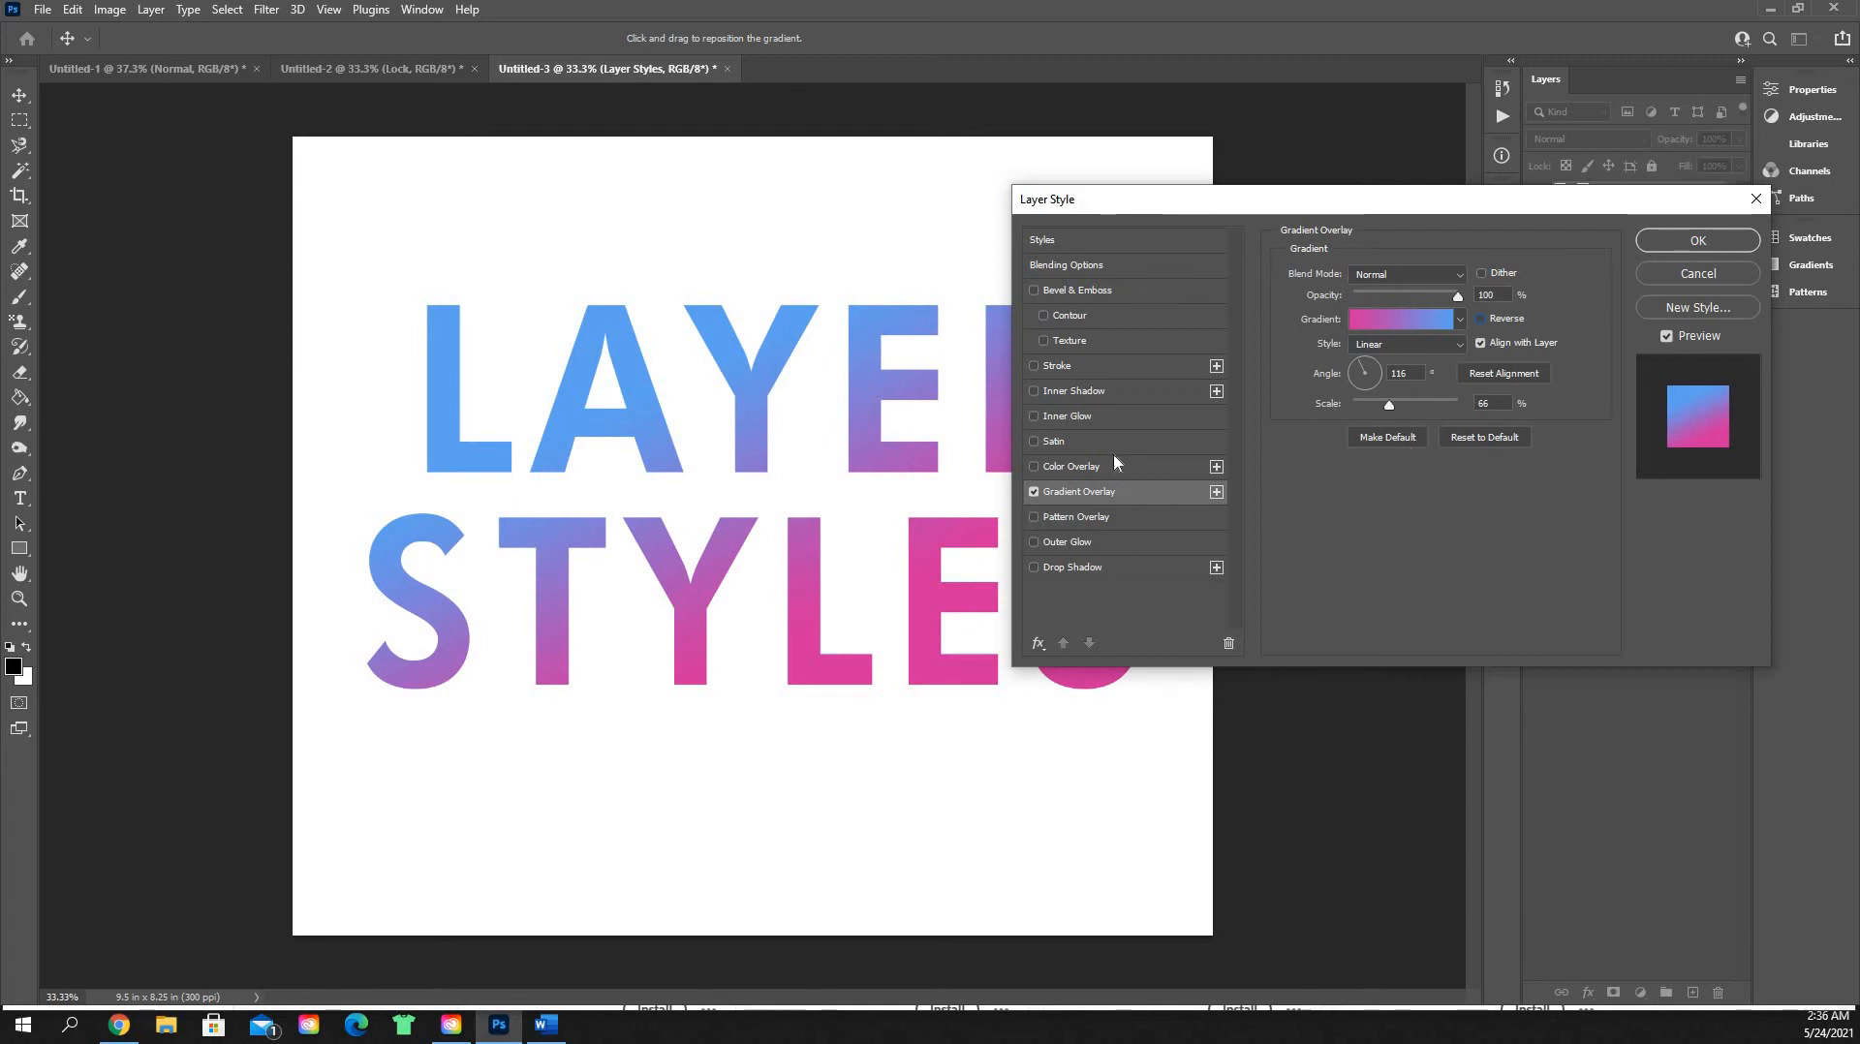
{"action": "left_click_drag", "start_coordinate": [1425, 200], "coordinate": [1222, 158]}
{"action": "left_click", "coordinate": [980, 465]}
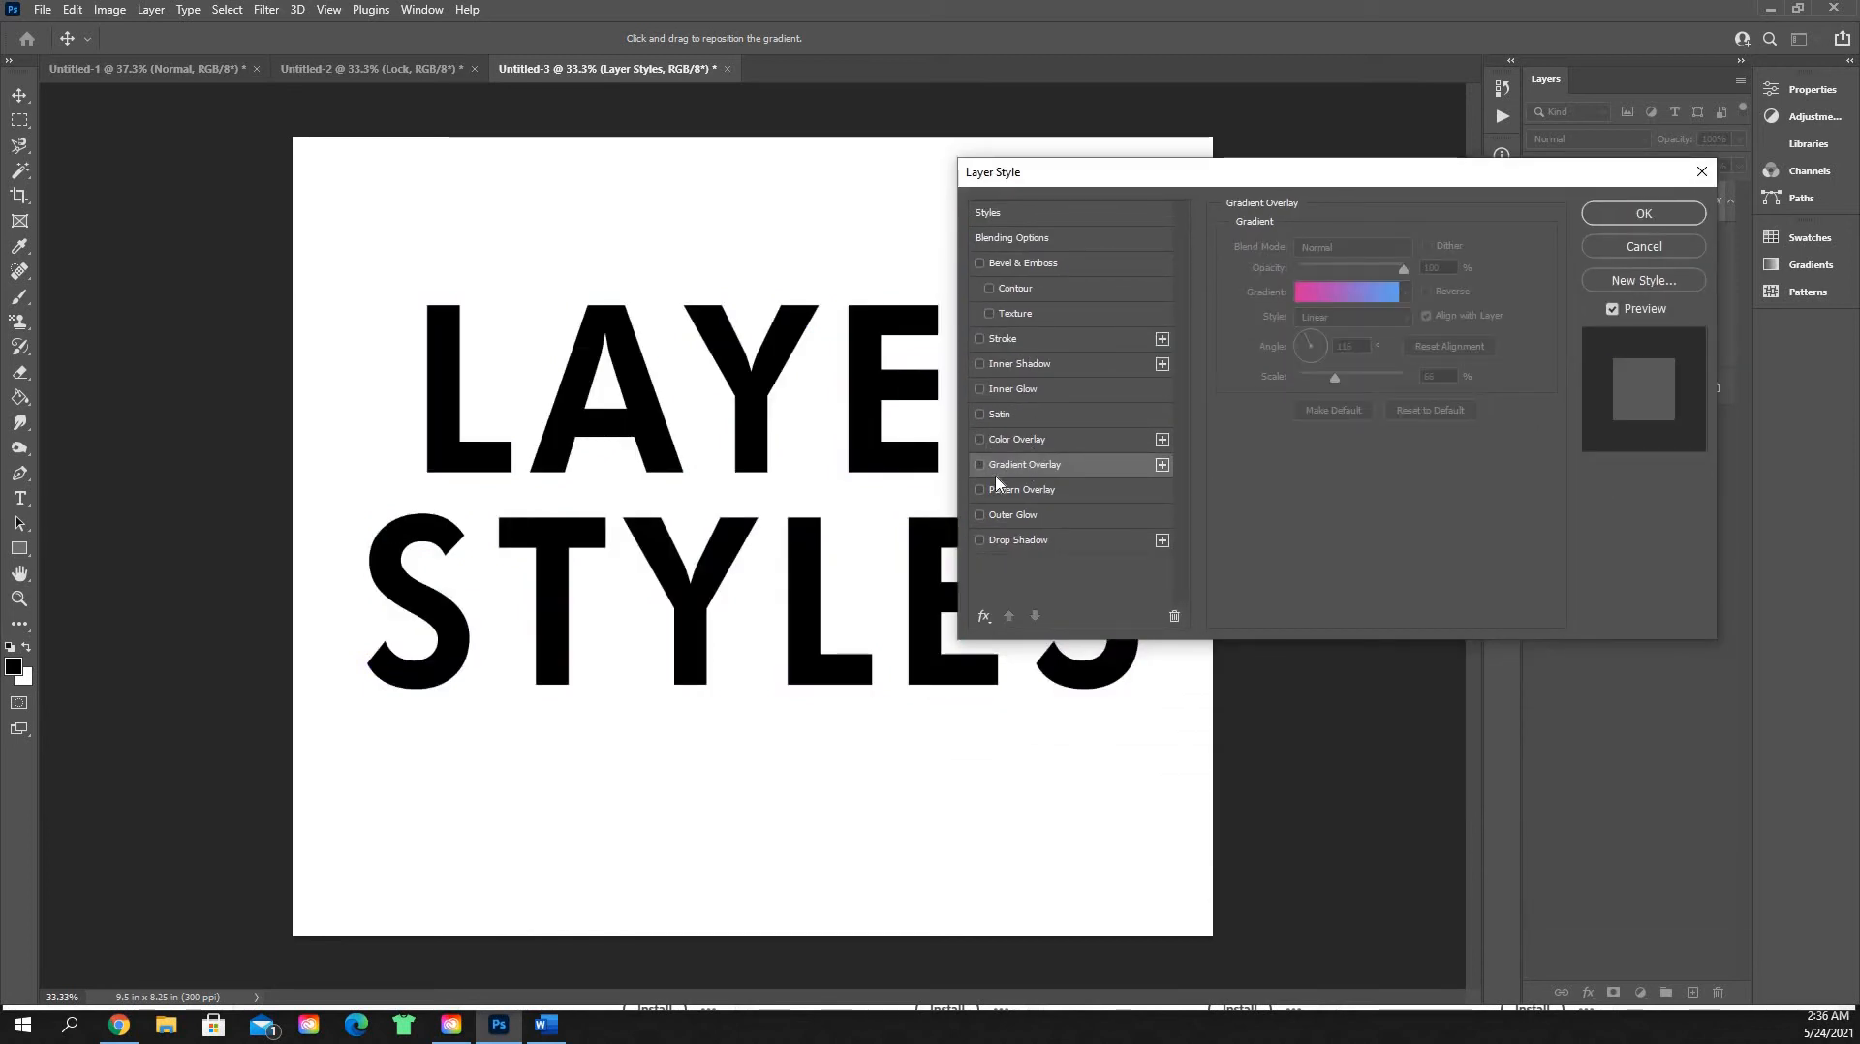
Step: Enable Pattern Overlay on the text and apply the brown leather pattern
{"action": "left_click", "coordinate": [979, 489]}
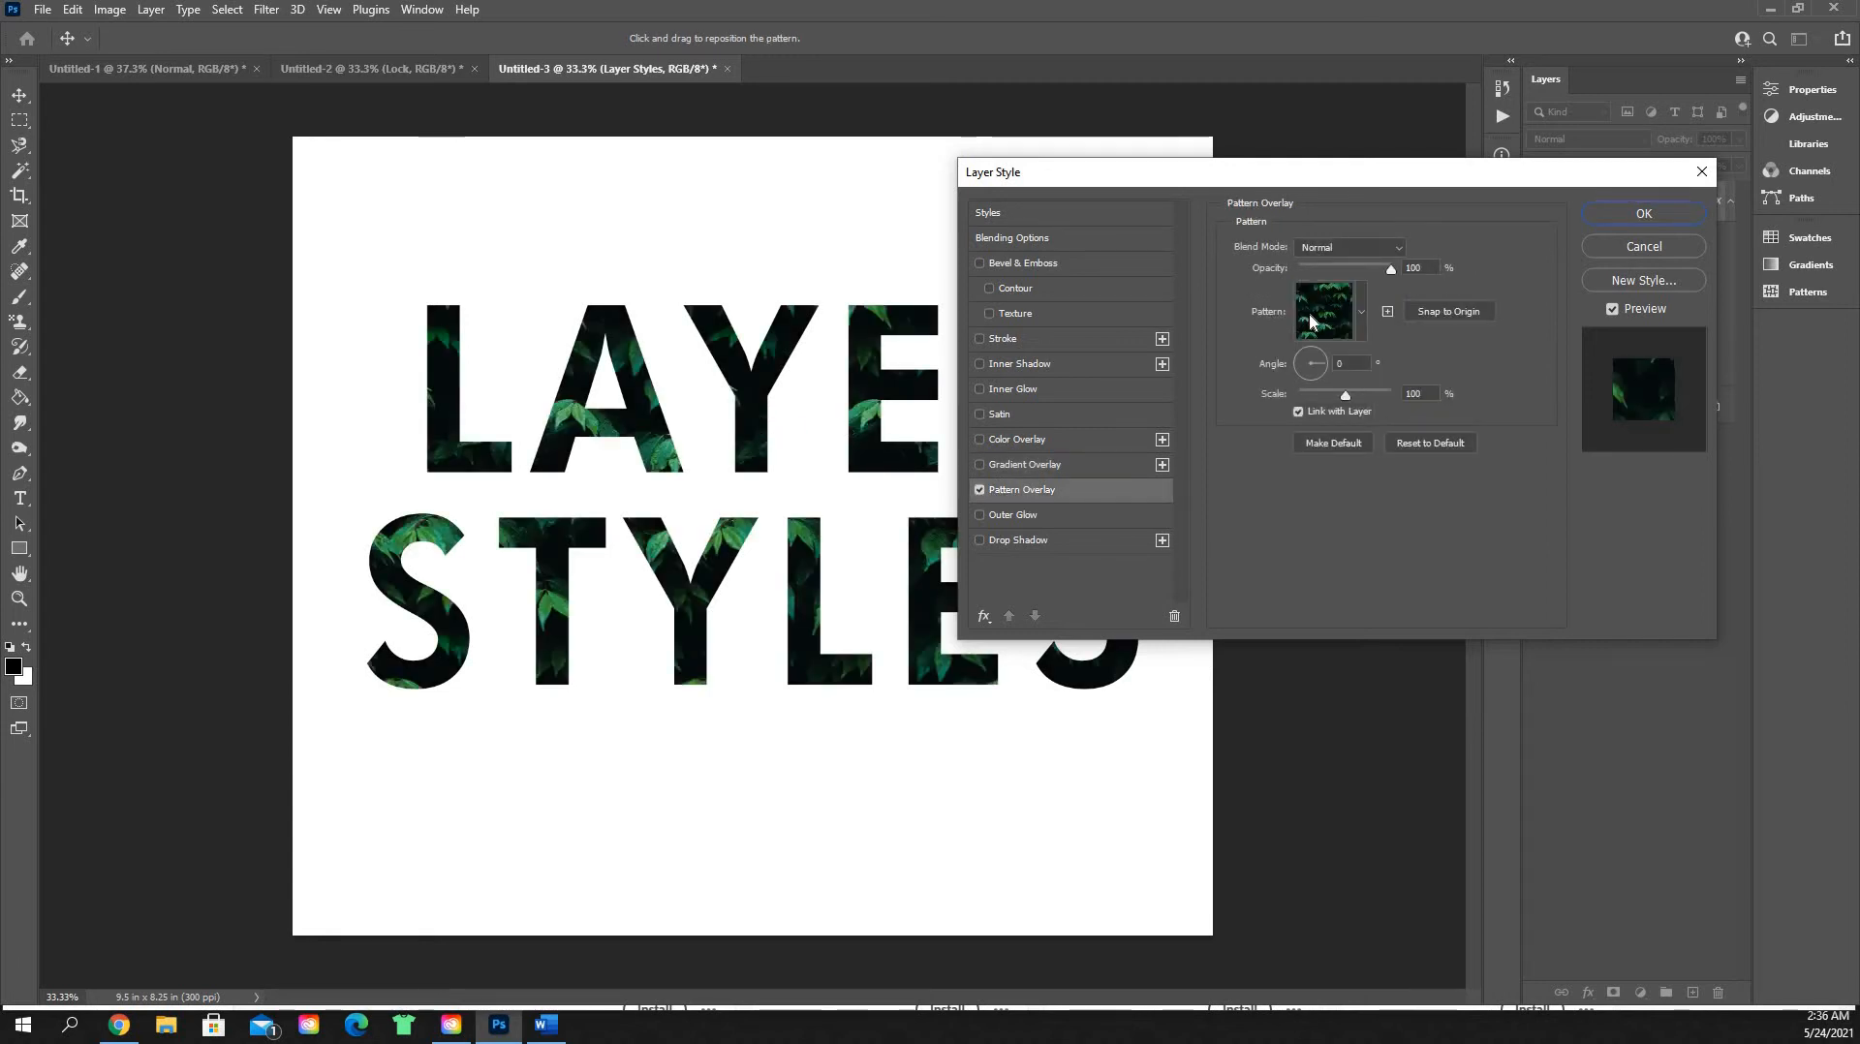
{"action": "left_click", "coordinate": [1317, 319]}
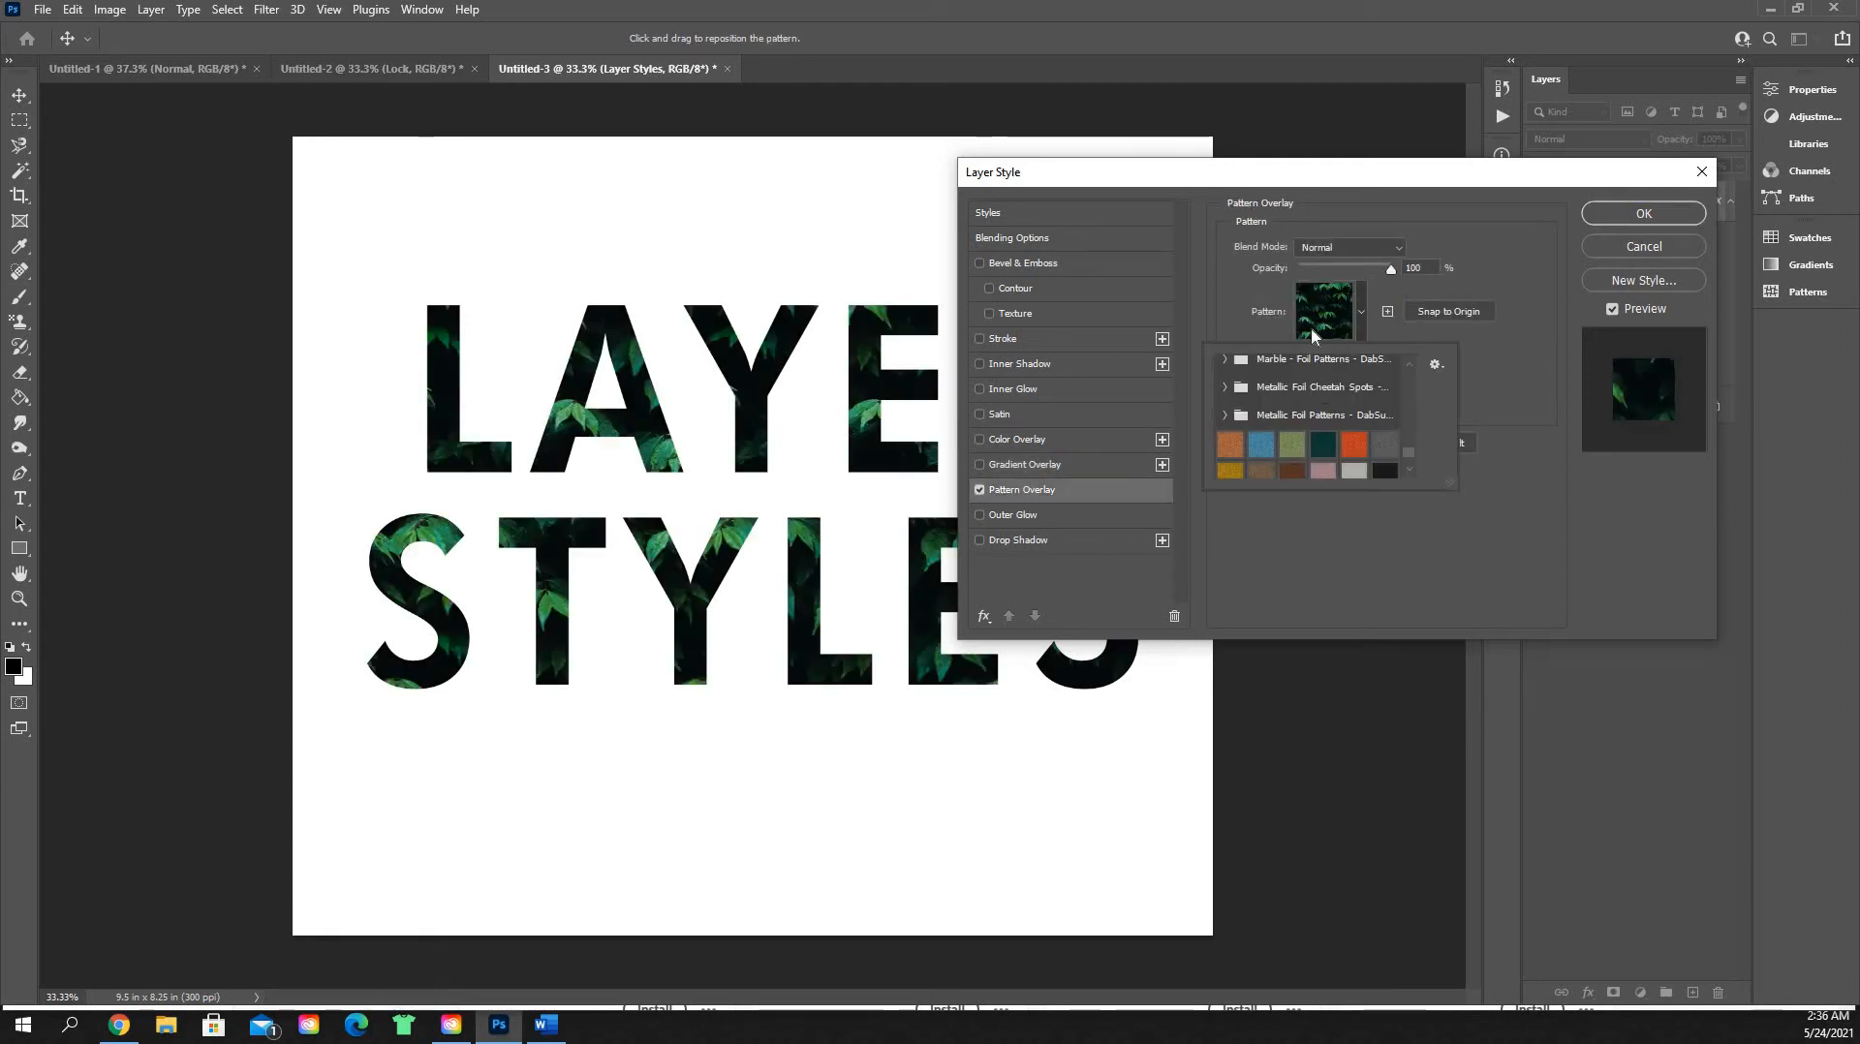
{"action": "left_click", "coordinate": [1229, 445]}
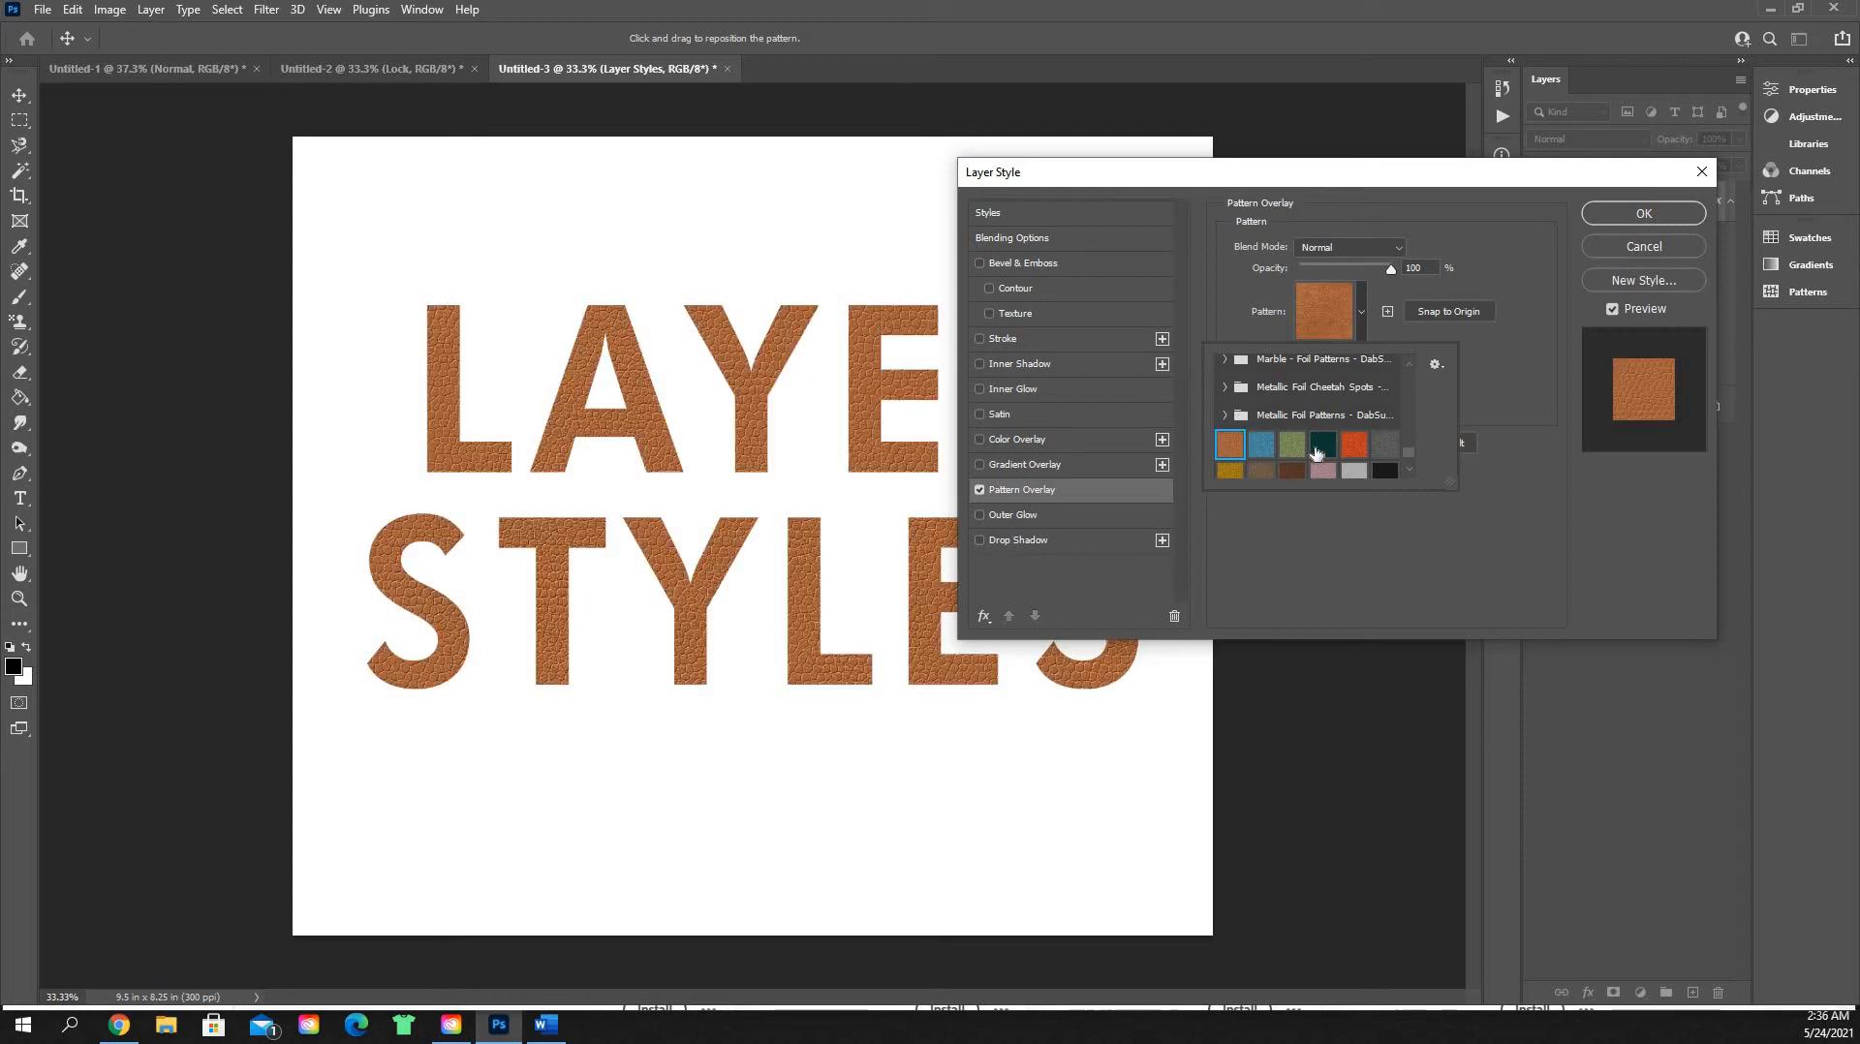
Step: Replace the pattern with the red and black one from the Metallic Foil Cheetah Spots set
{"action": "left_click", "coordinate": [1225, 388]}
{"action": "left_click", "coordinate": [1245, 416]}
{"action": "left_click", "coordinate": [1279, 448]}
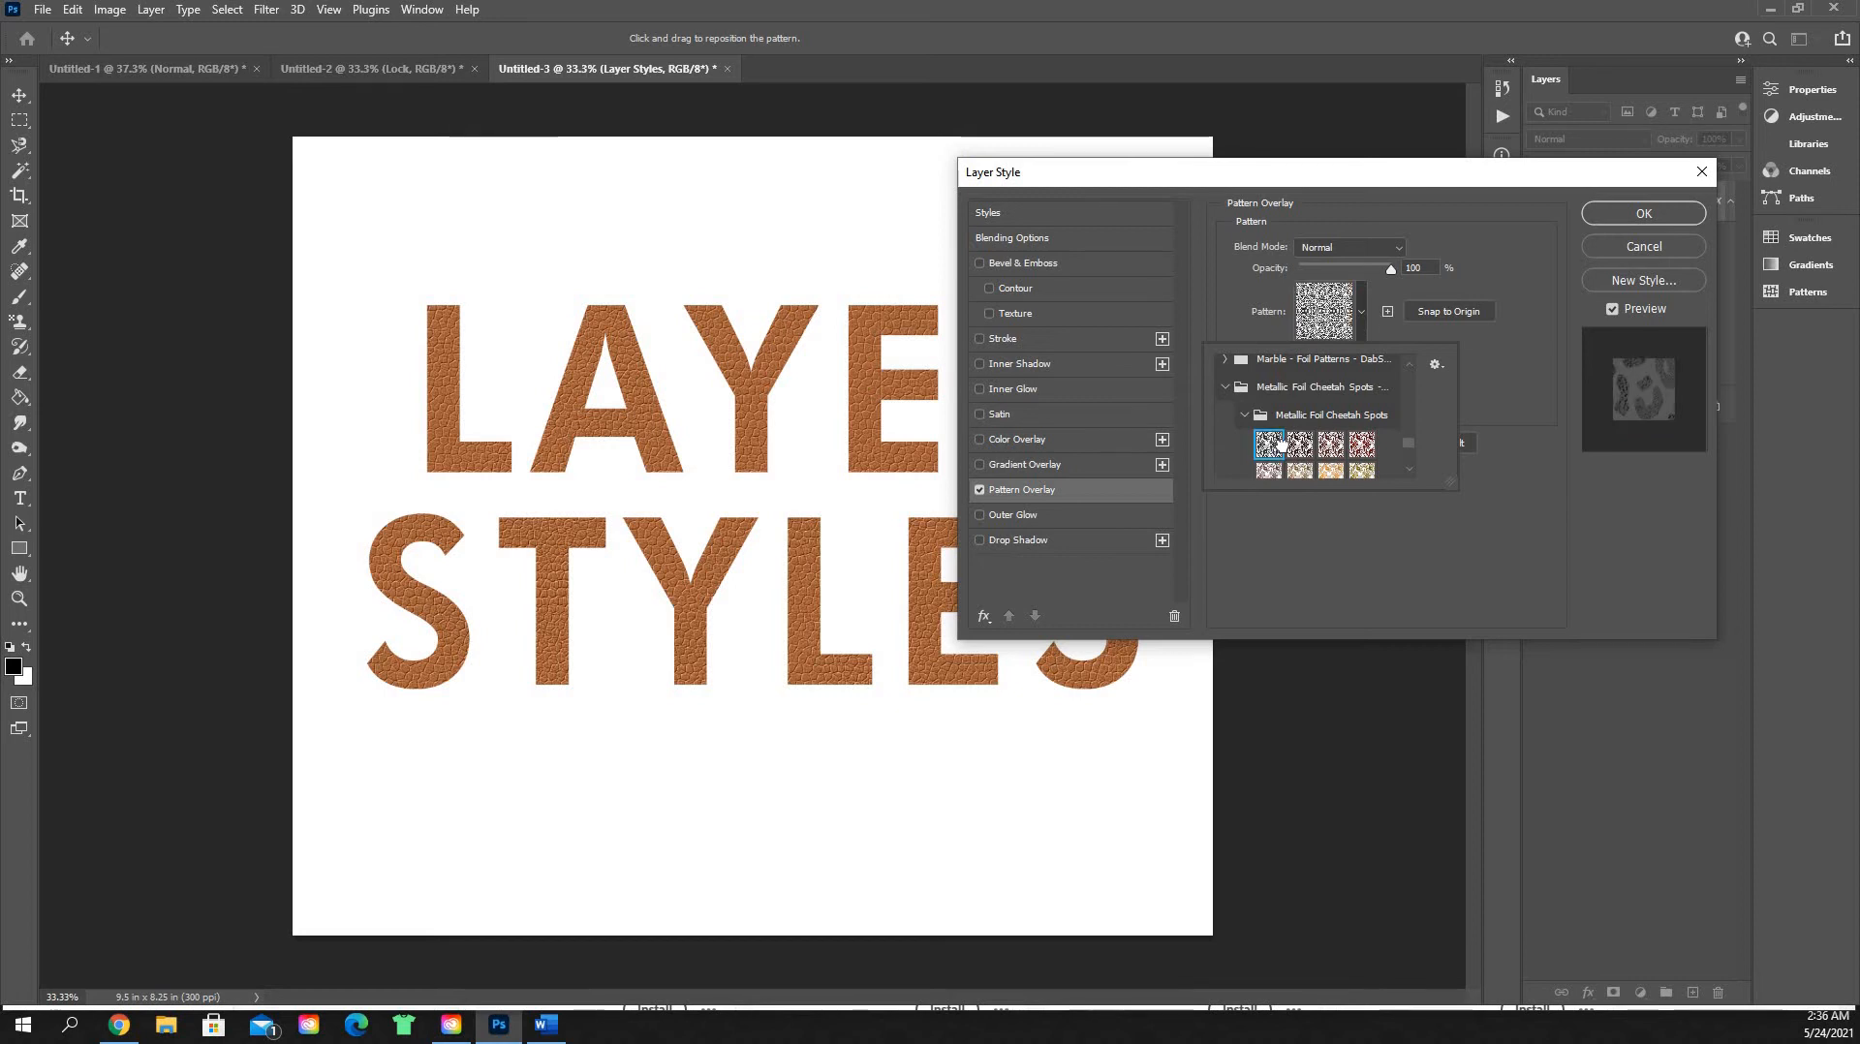
{"action": "left_click", "coordinate": [1331, 445]}
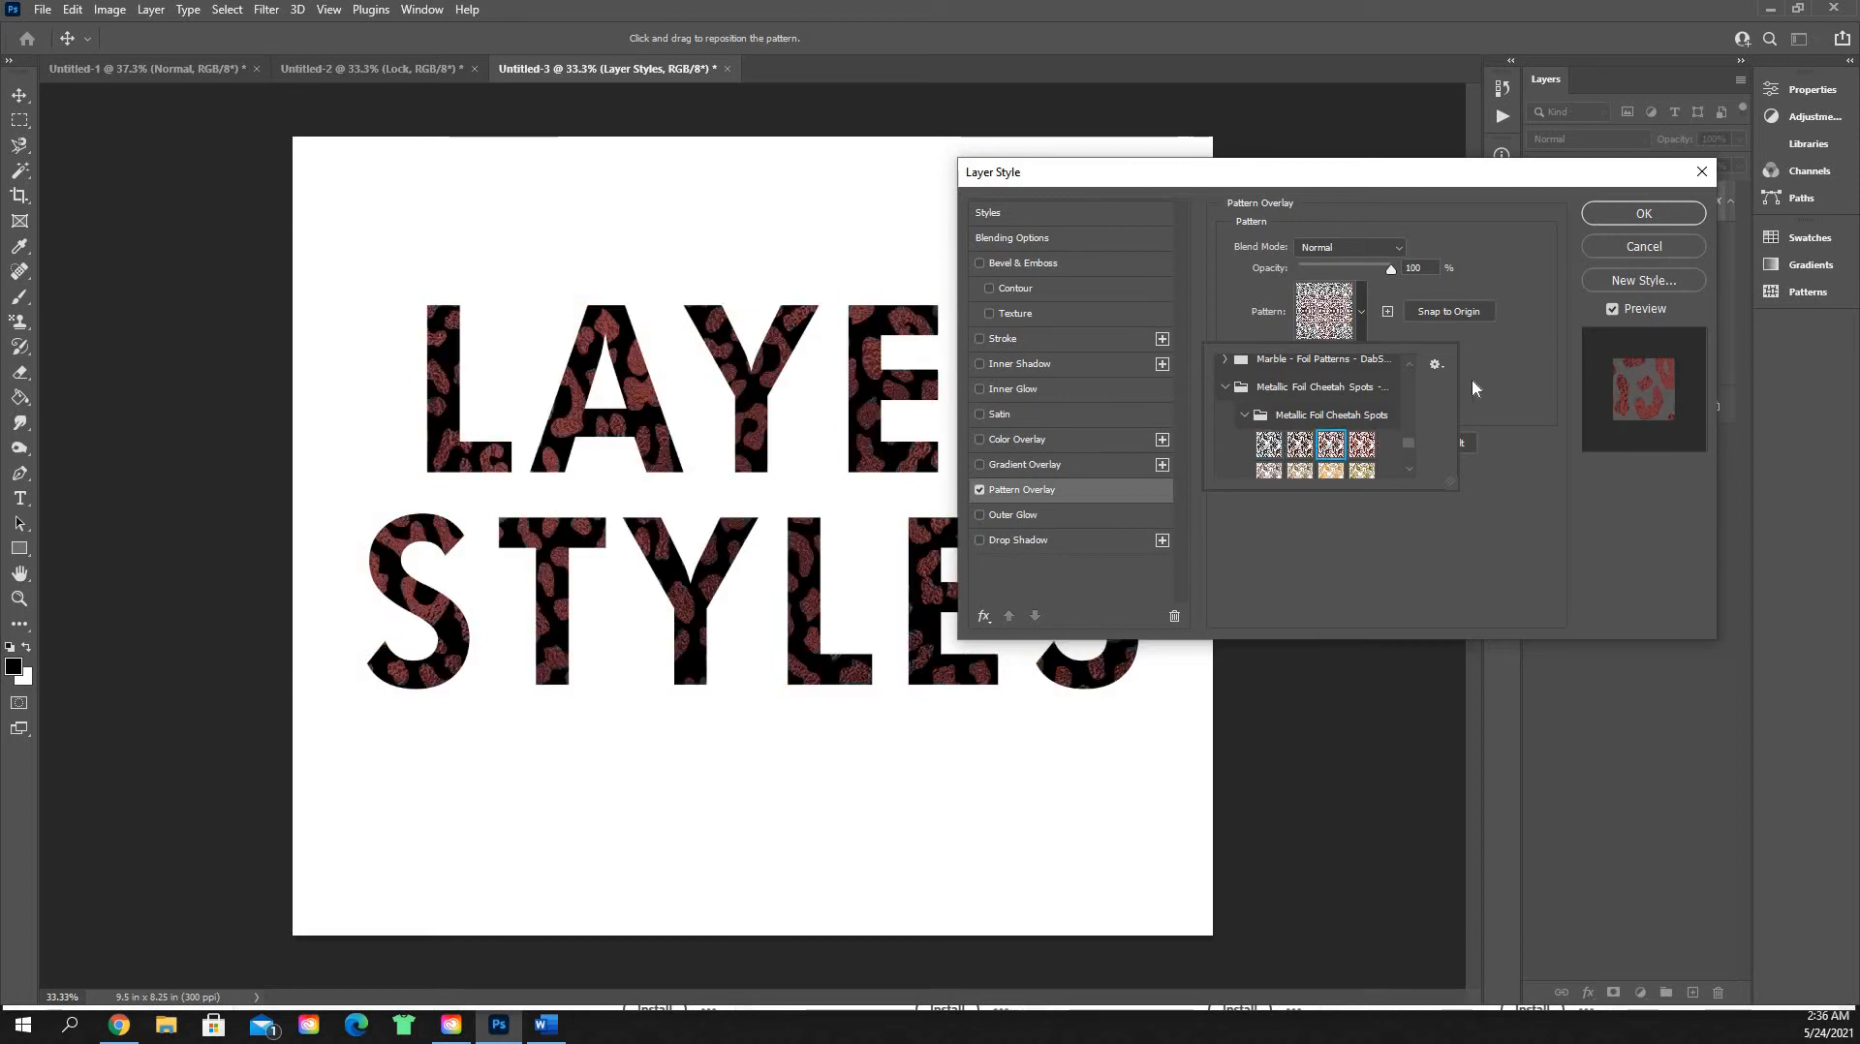
{"action": "left_click", "coordinate": [1494, 370]}
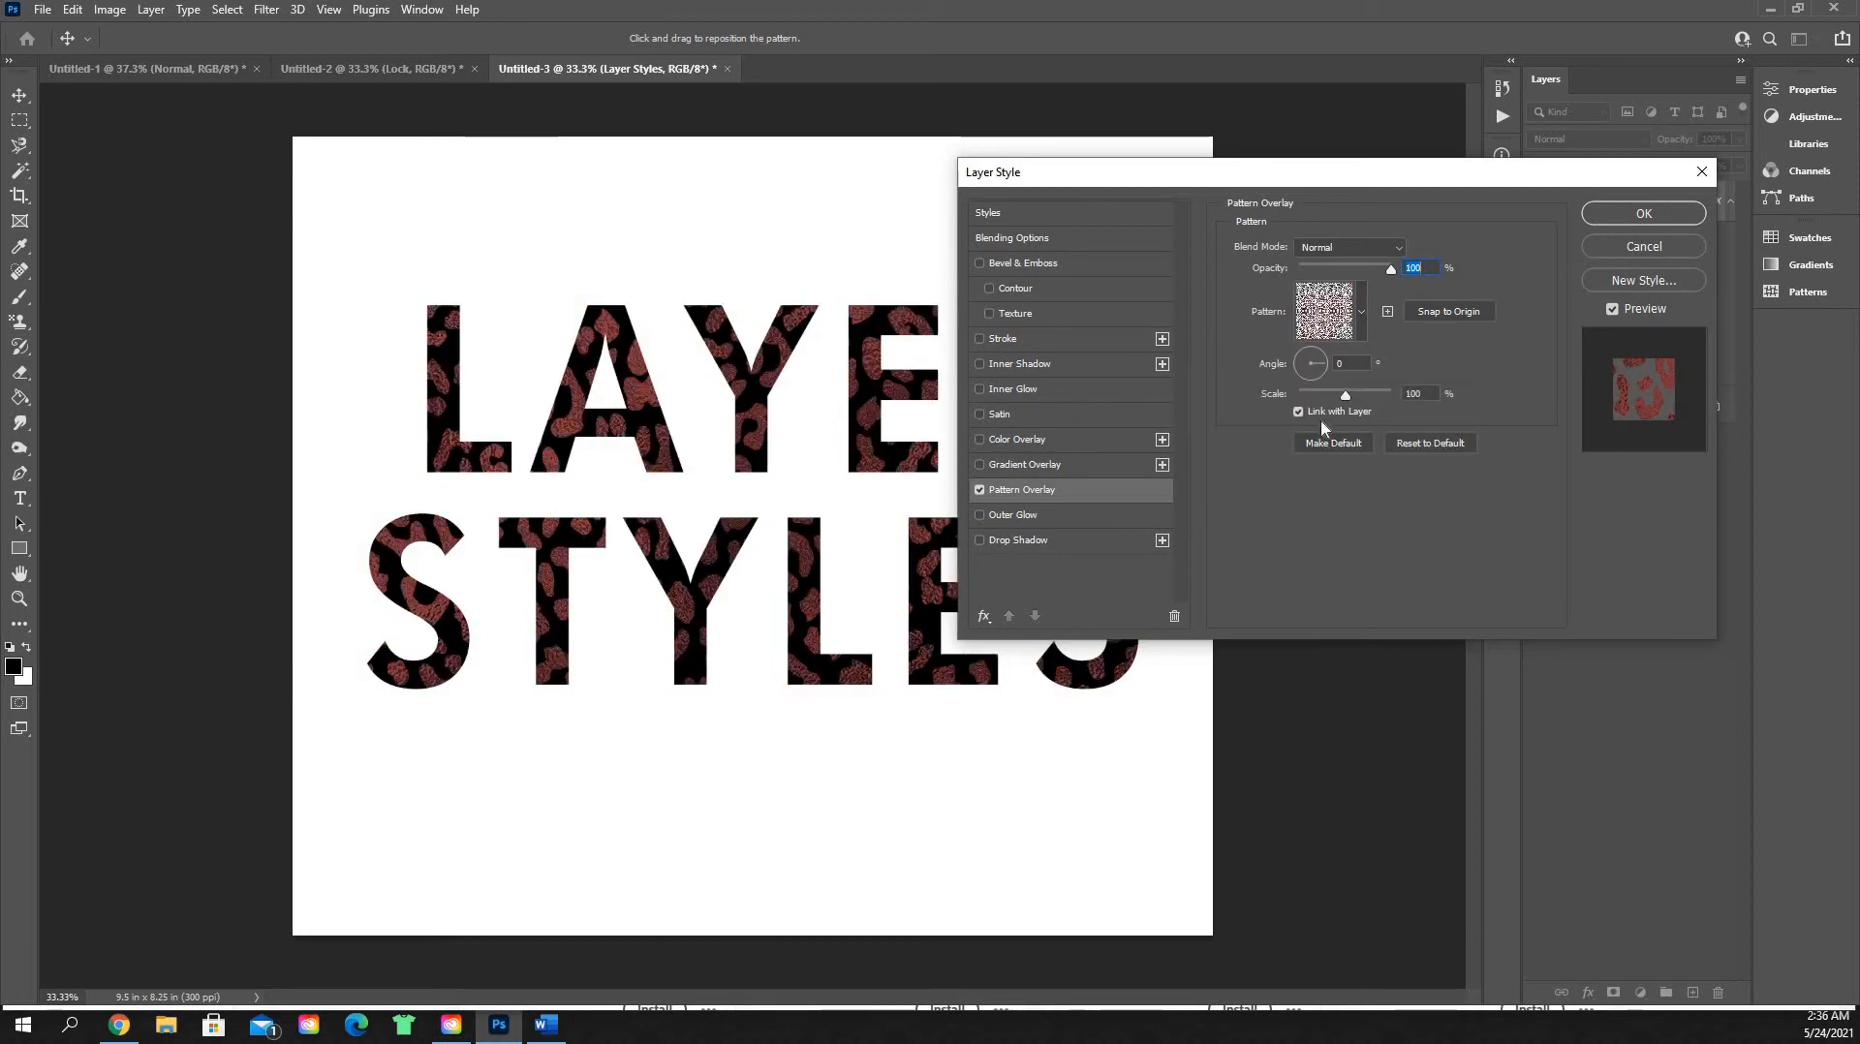
Step: Try a cheetah pattern scale of 903%, reduce it to 57%, and move the dialog clear of the text
{"action": "mouse_move", "coordinate": [1350, 403]}
{"action": "left_mouse_down"}
{"action": "mouse_move", "coordinate": [1327, 396]}
{"action": "mouse_move", "coordinate": [1387, 405]}
{"action": "left_mouse_up"}
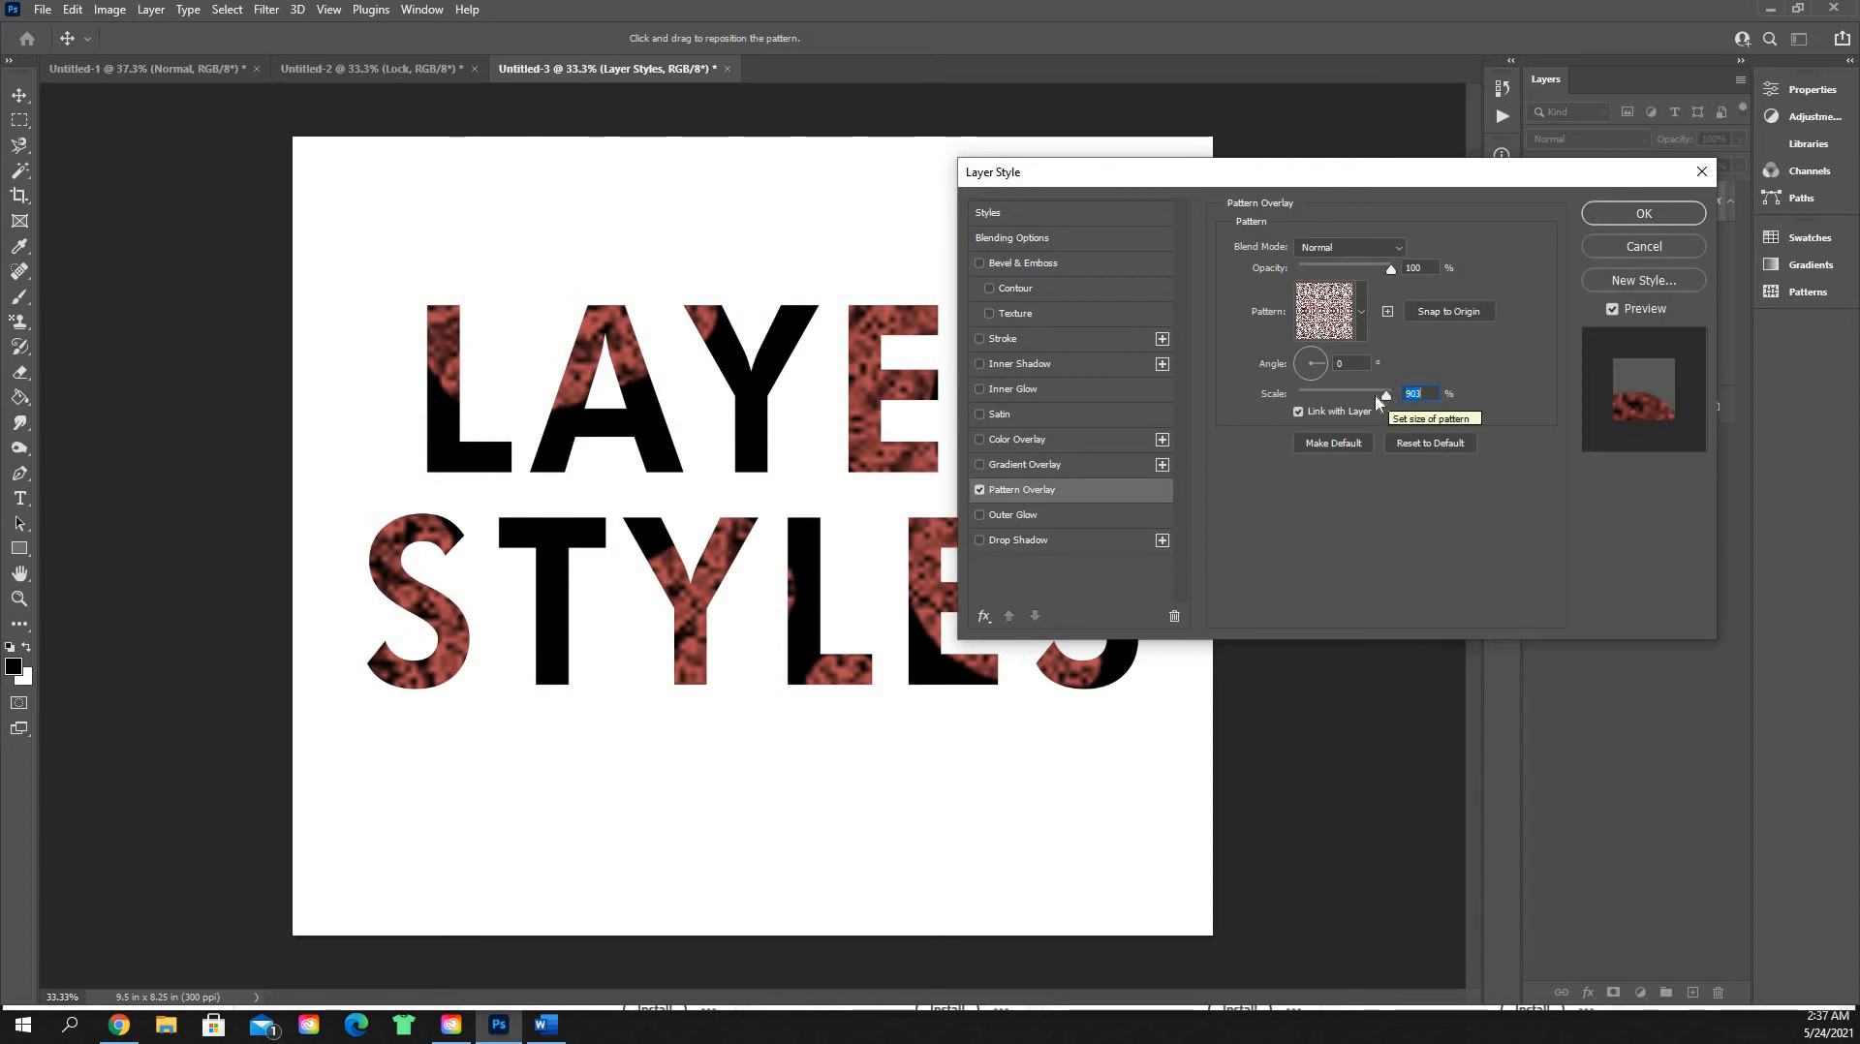
{"action": "left_click_drag", "start_coordinate": [1377, 395], "coordinate": [1327, 405]}
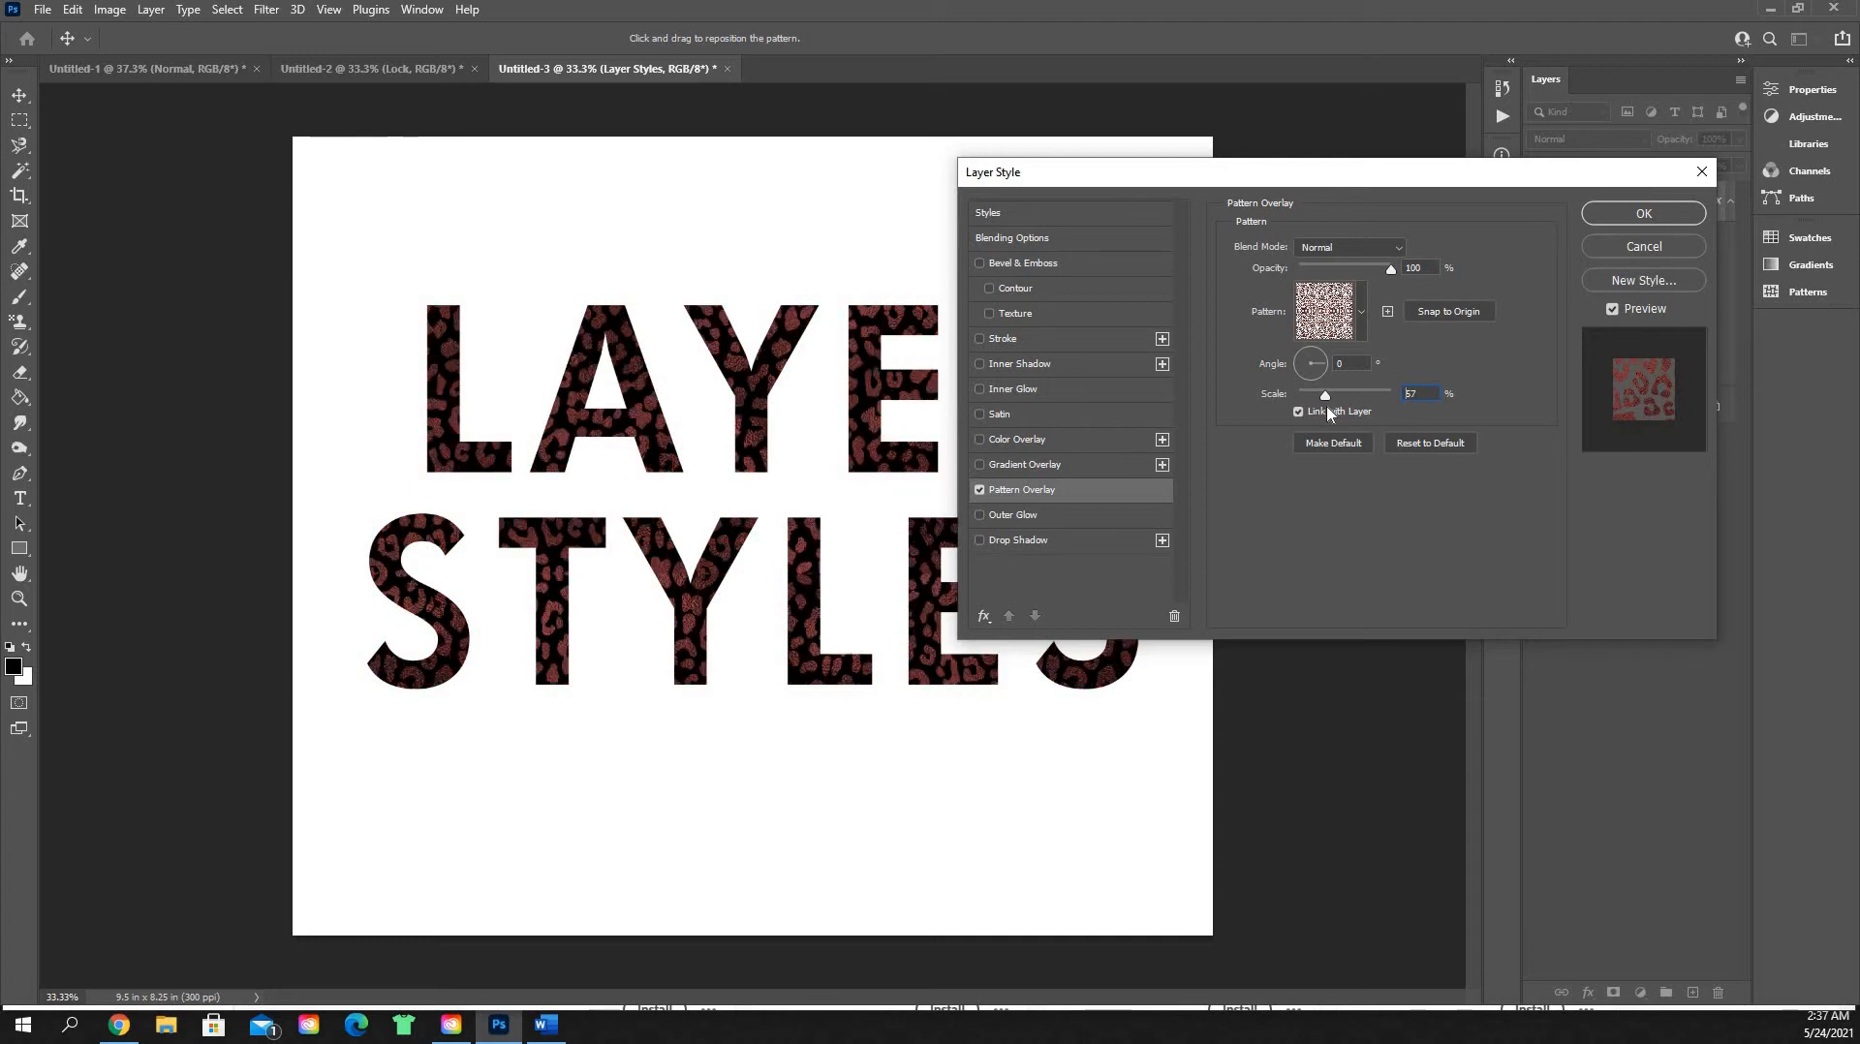
{"action": "mouse_move", "coordinate": [1437, 181]}
{"action": "left_mouse_down"}
{"action": "mouse_move", "coordinate": [1649, 465]}
{"action": "mouse_move", "coordinate": [1485, 126]}
{"action": "mouse_move", "coordinate": [1425, 53]}
{"action": "mouse_move", "coordinate": [1436, 181]}
{"action": "left_mouse_up"}
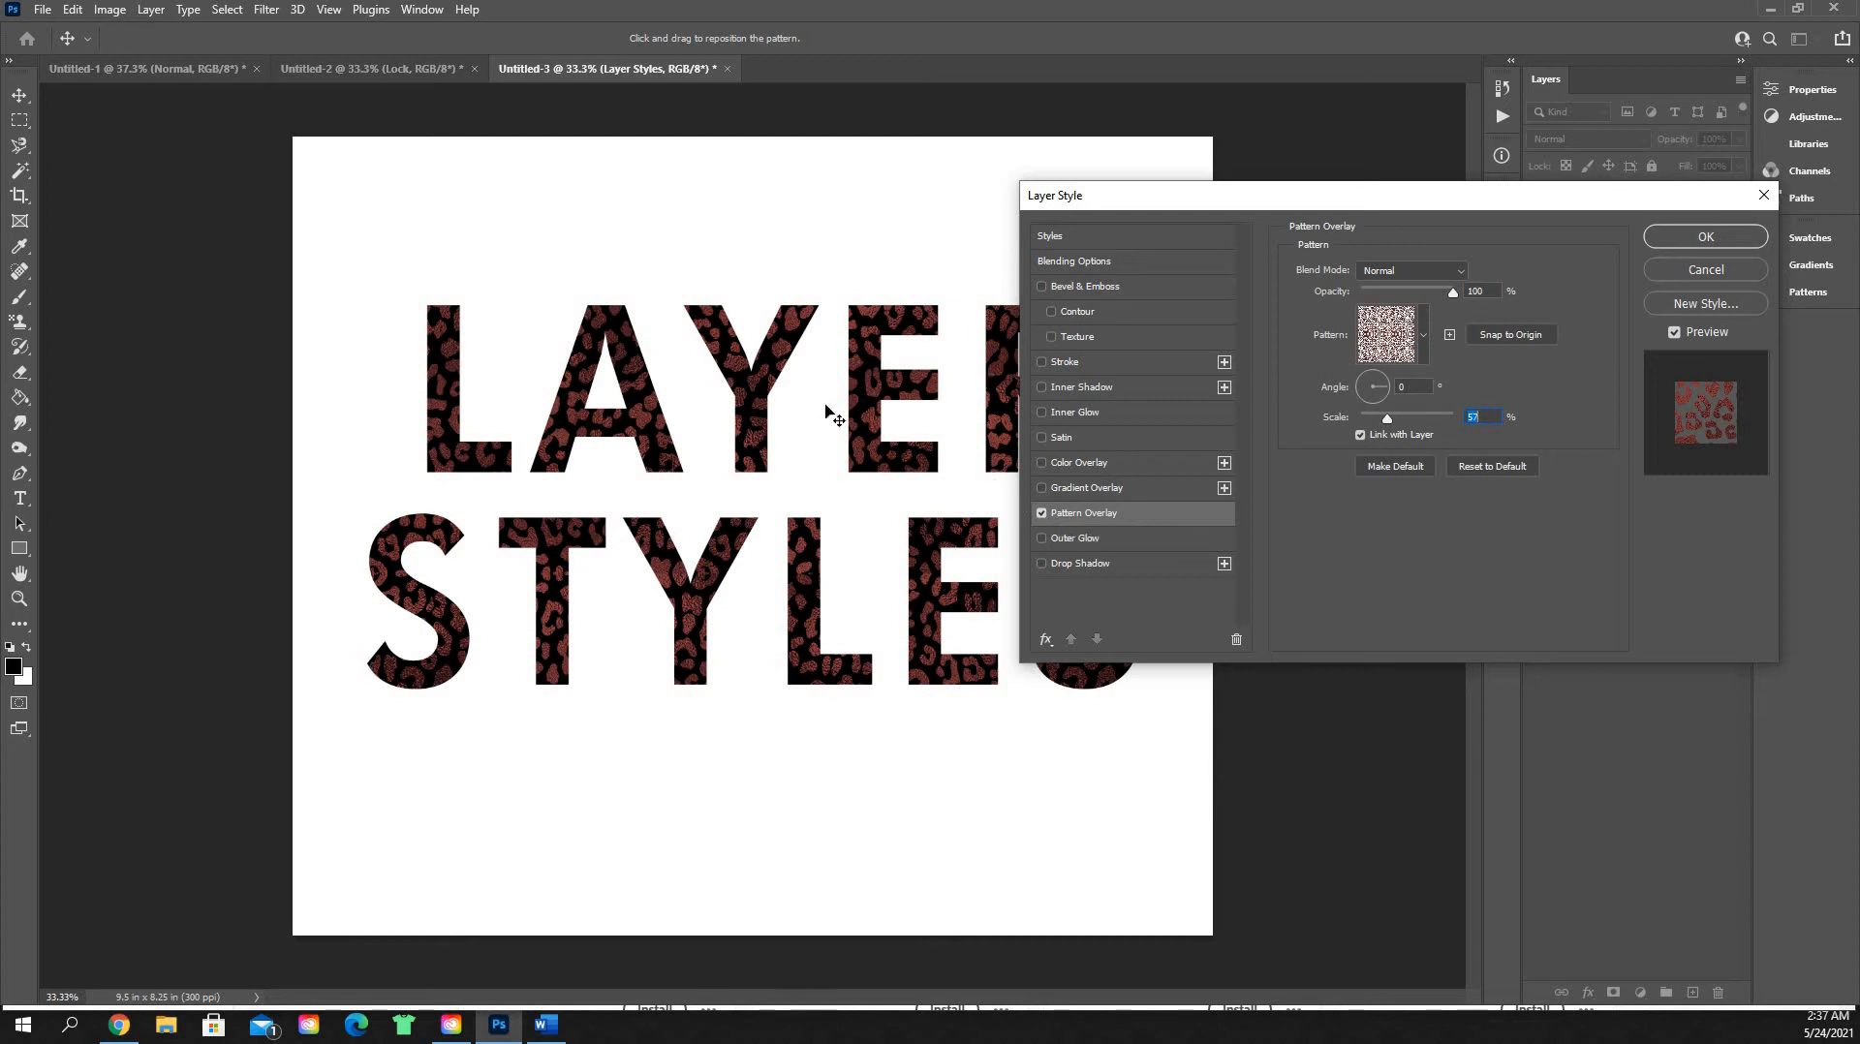
Step: Turn off Pattern Overlay and enable Outer Glow with a red glow colour (#ee0d0d)
{"action": "left_click", "coordinate": [1041, 514]}
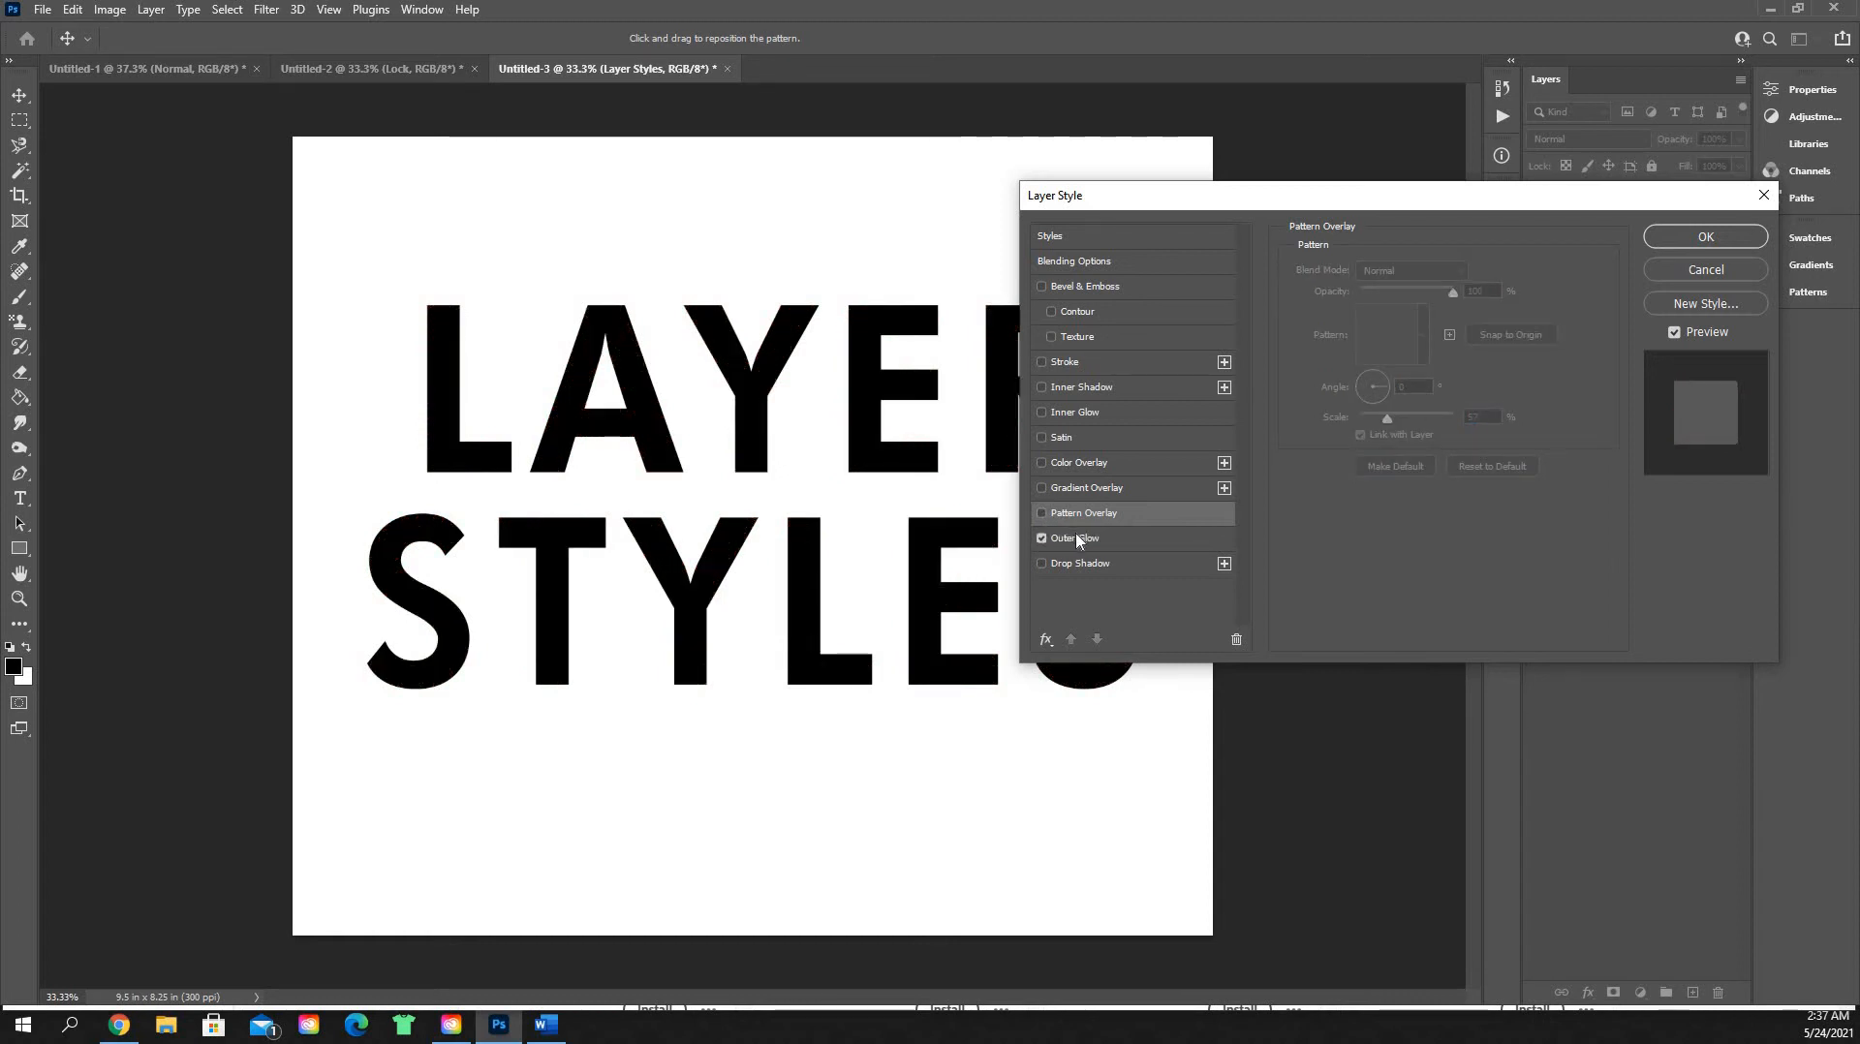
{"action": "left_click", "coordinate": [1075, 538]}
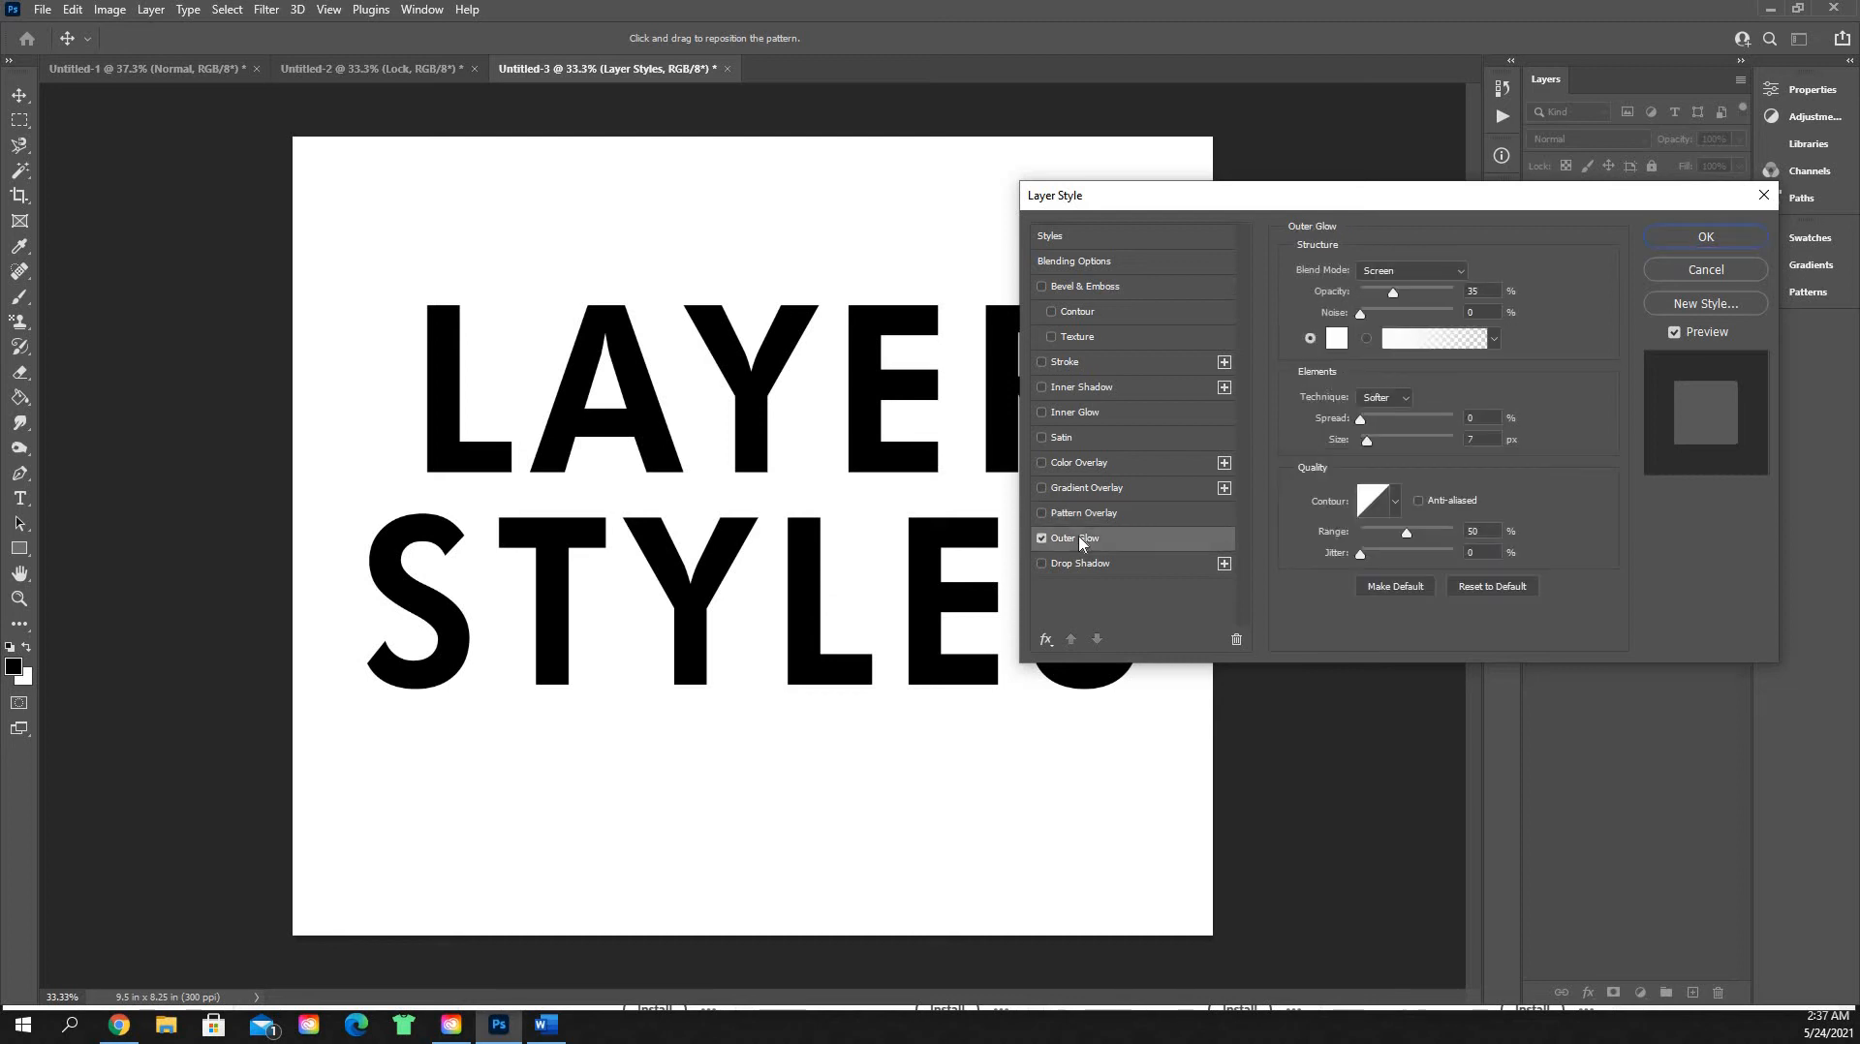
{"action": "left_click", "coordinate": [1337, 341]}
{"action": "left_click", "coordinate": [1218, 391]}
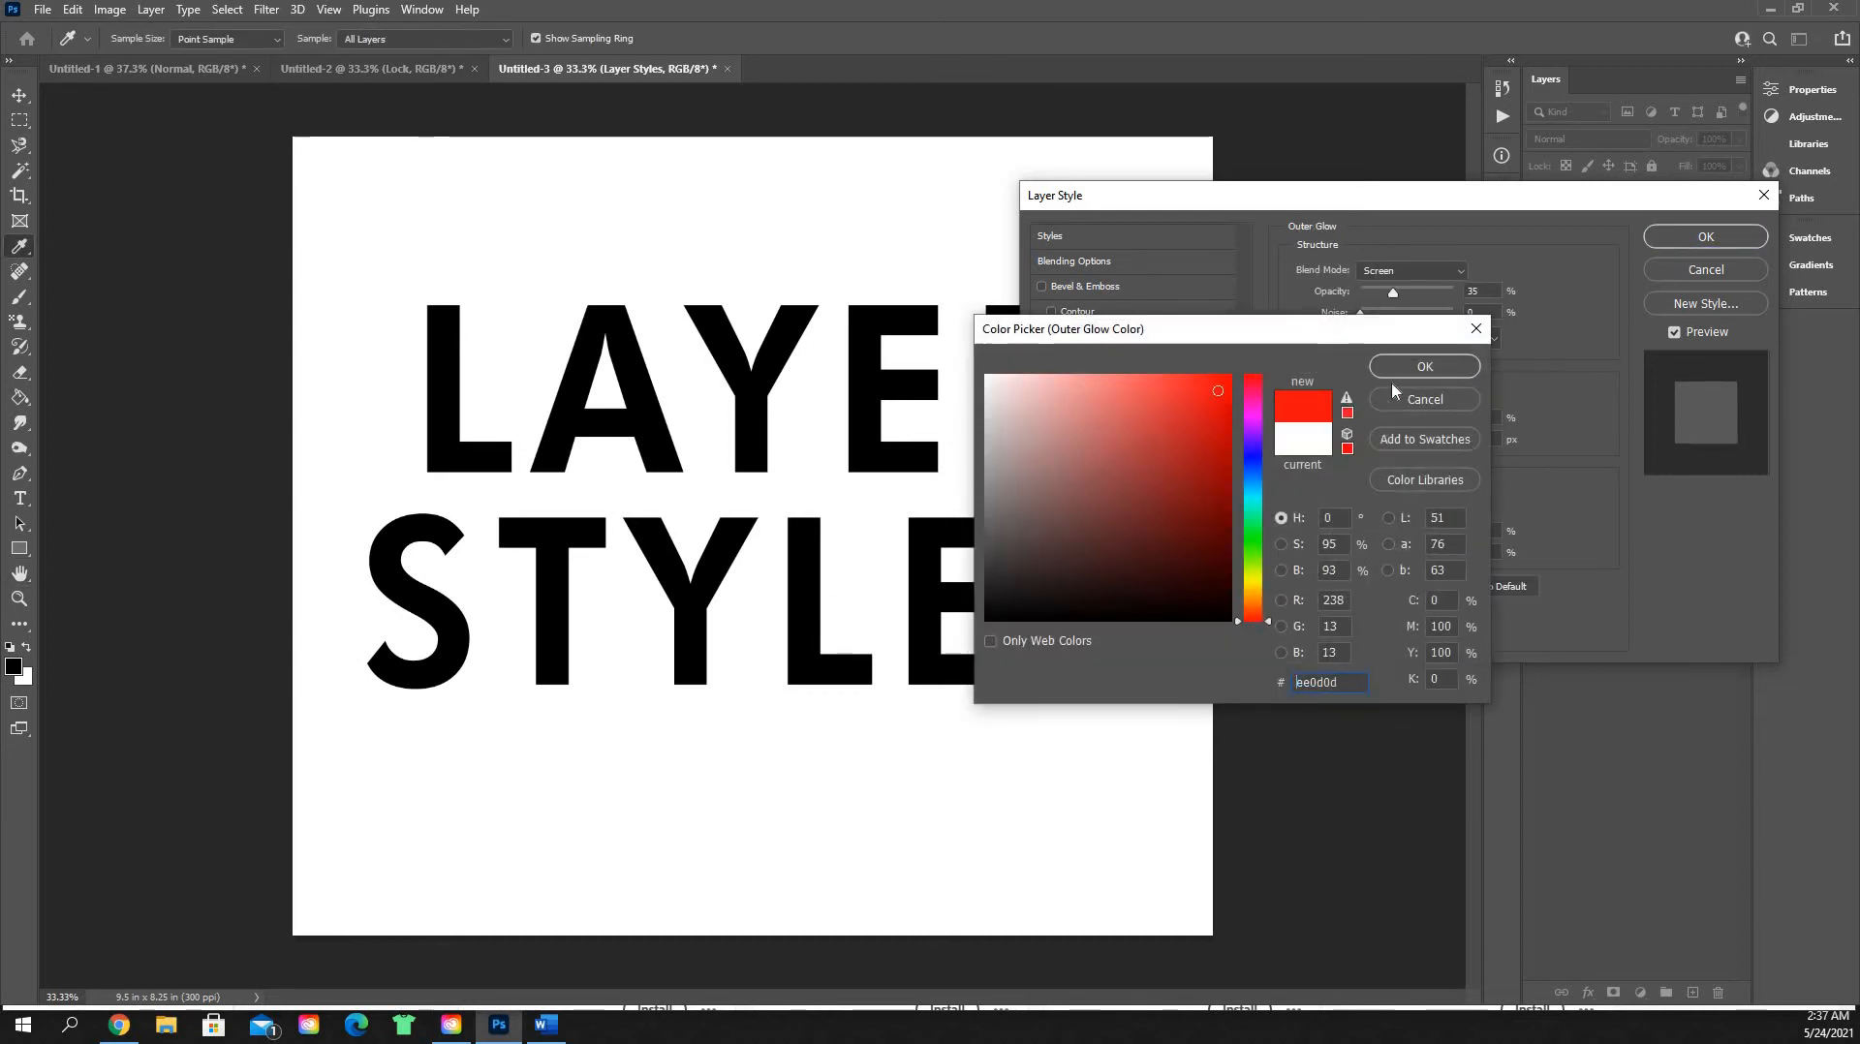
{"action": "left_click", "coordinate": [1409, 368]}
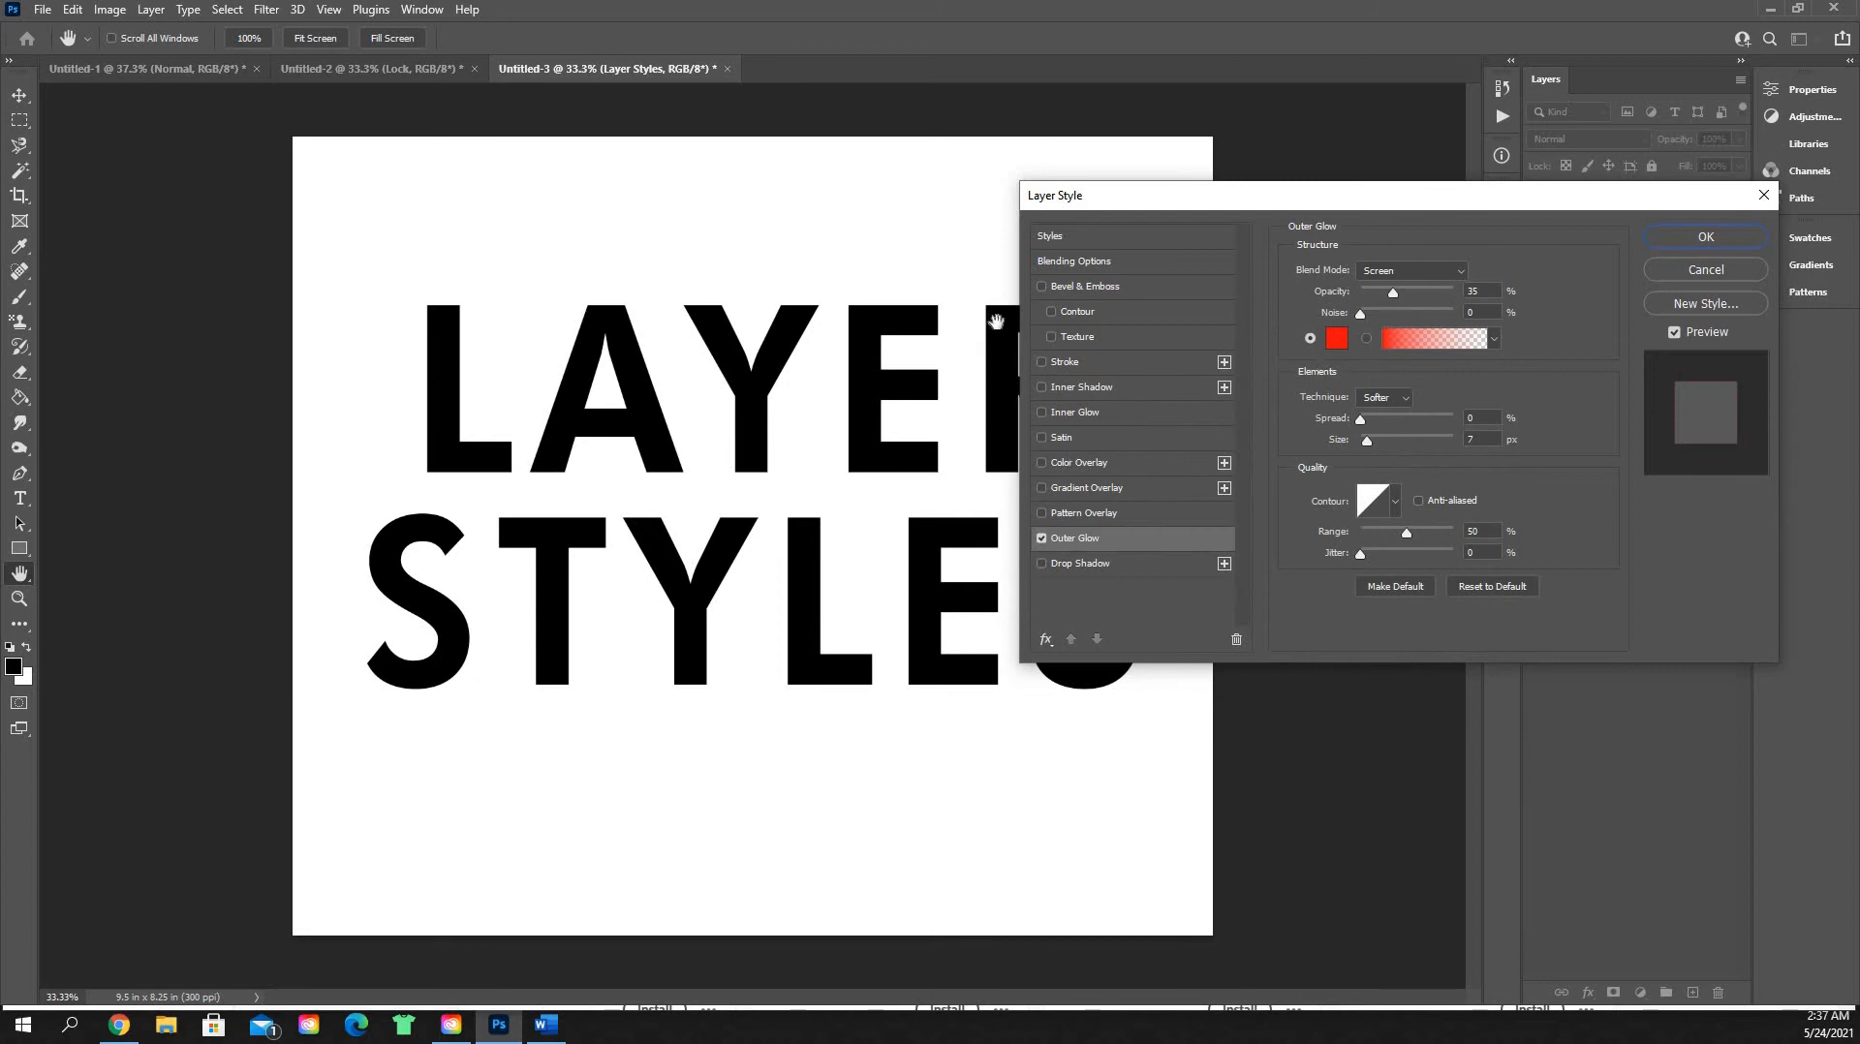
Step: Set the outer glow's opacity to 71%, spread to 39% and size to 81 px
{"action": "left_click", "coordinate": [1368, 418]}
{"action": "left_click", "coordinate": [1425, 292]}
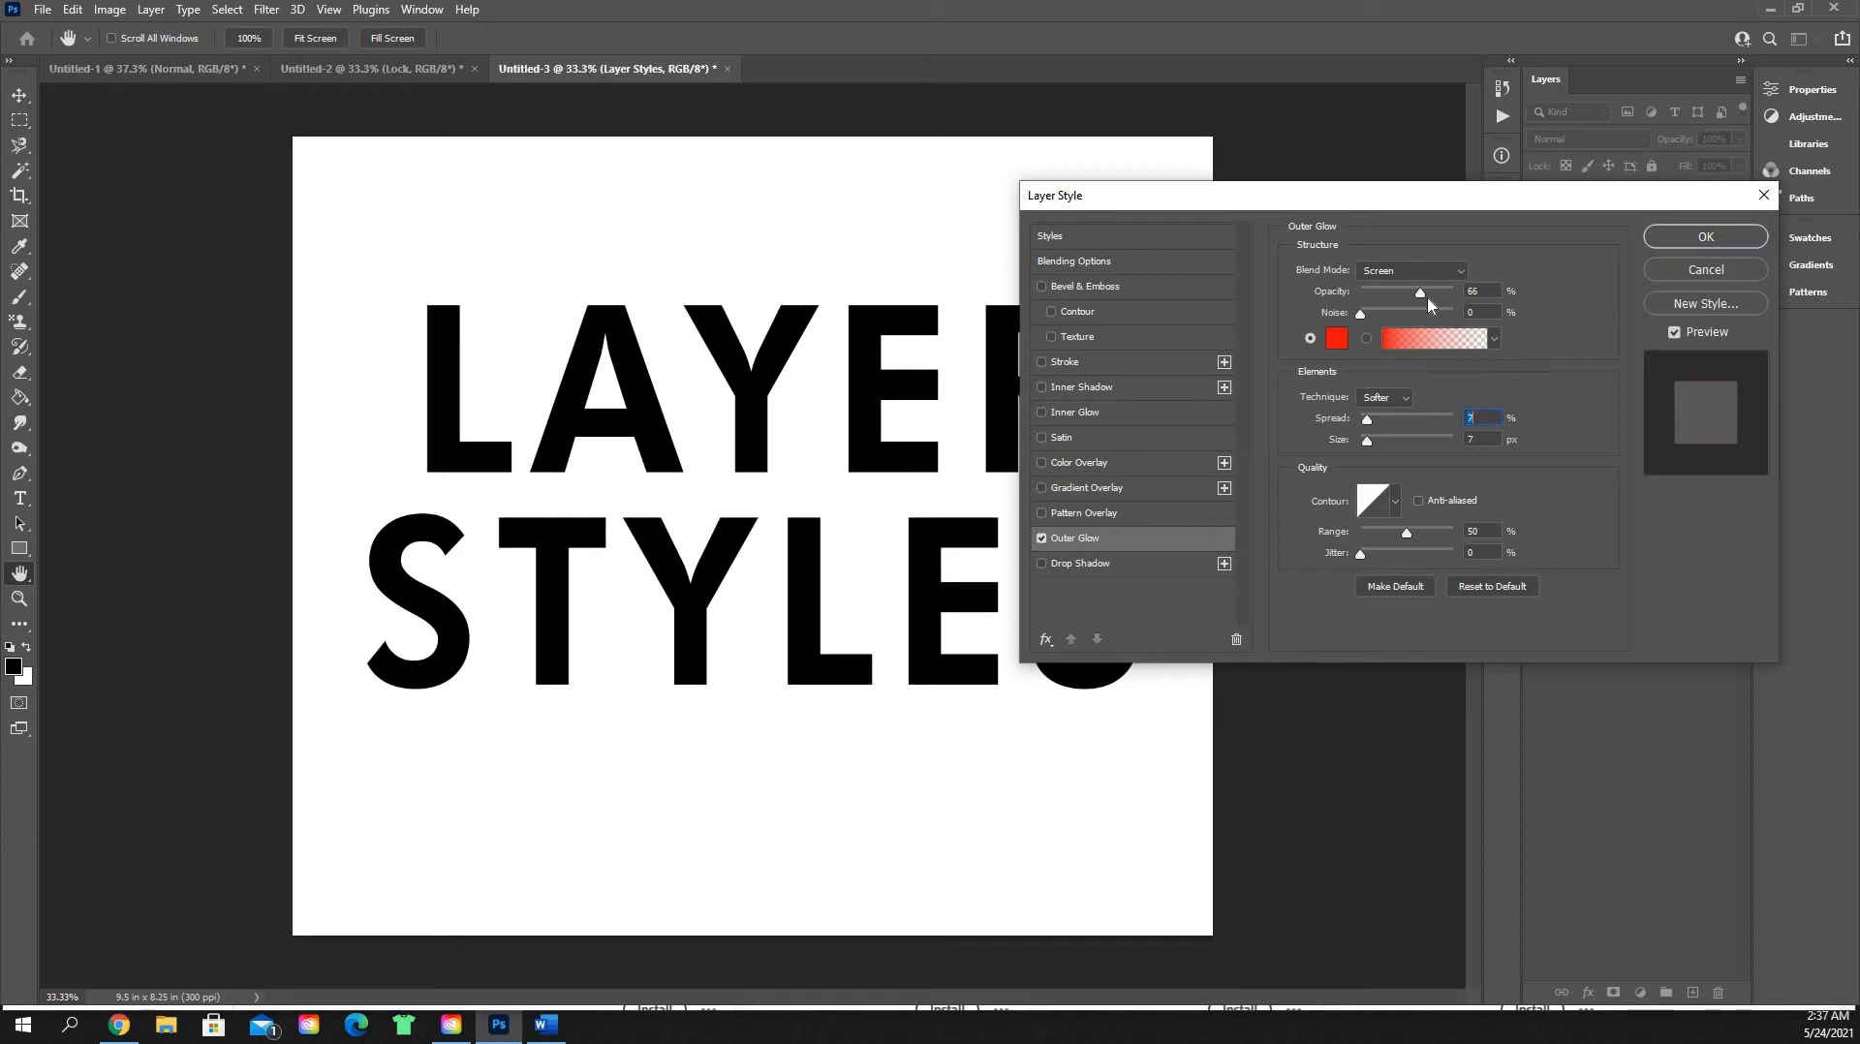
{"action": "left_click", "coordinate": [1397, 415]}
{"action": "left_click", "coordinate": [1397, 438]}
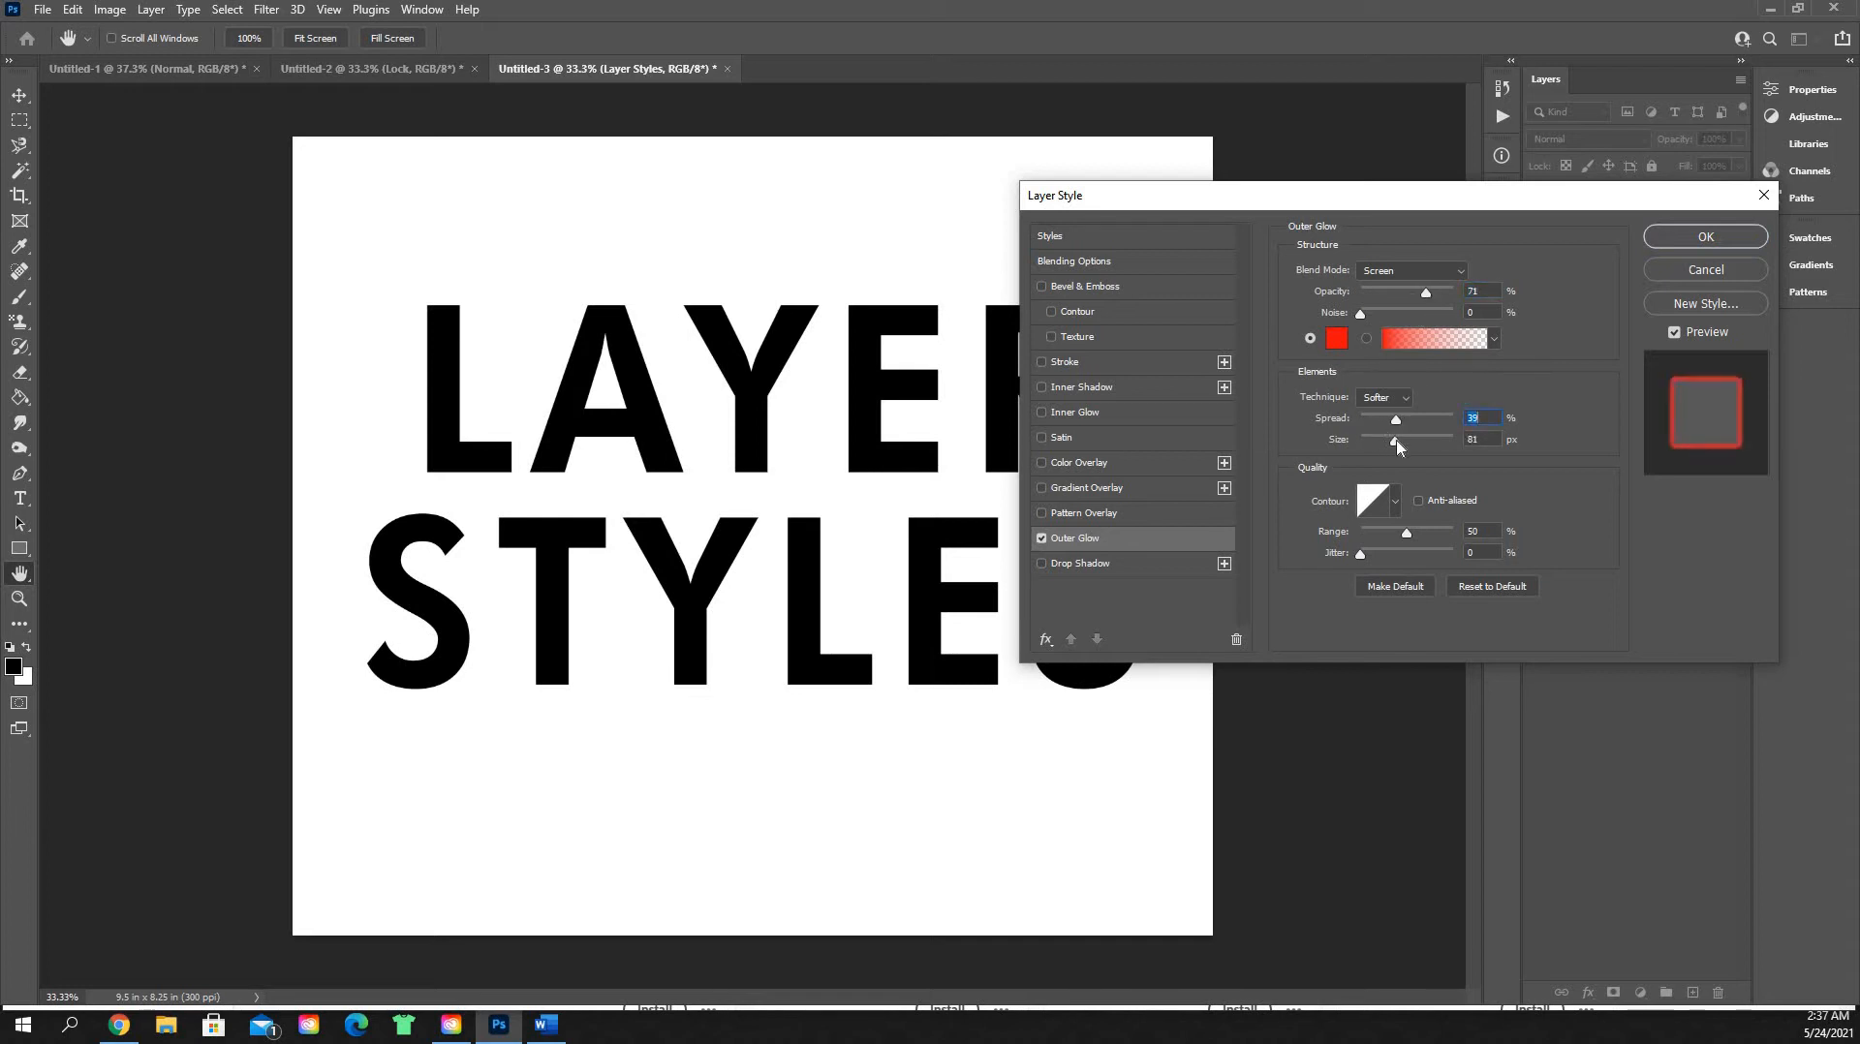
Step: Change the outer glow's blend mode to Normal, reducing its spread to 26% and opacity to 20%
{"action": "left_click", "coordinate": [1439, 270]}
{"action": "left_click", "coordinate": [1395, 257]}
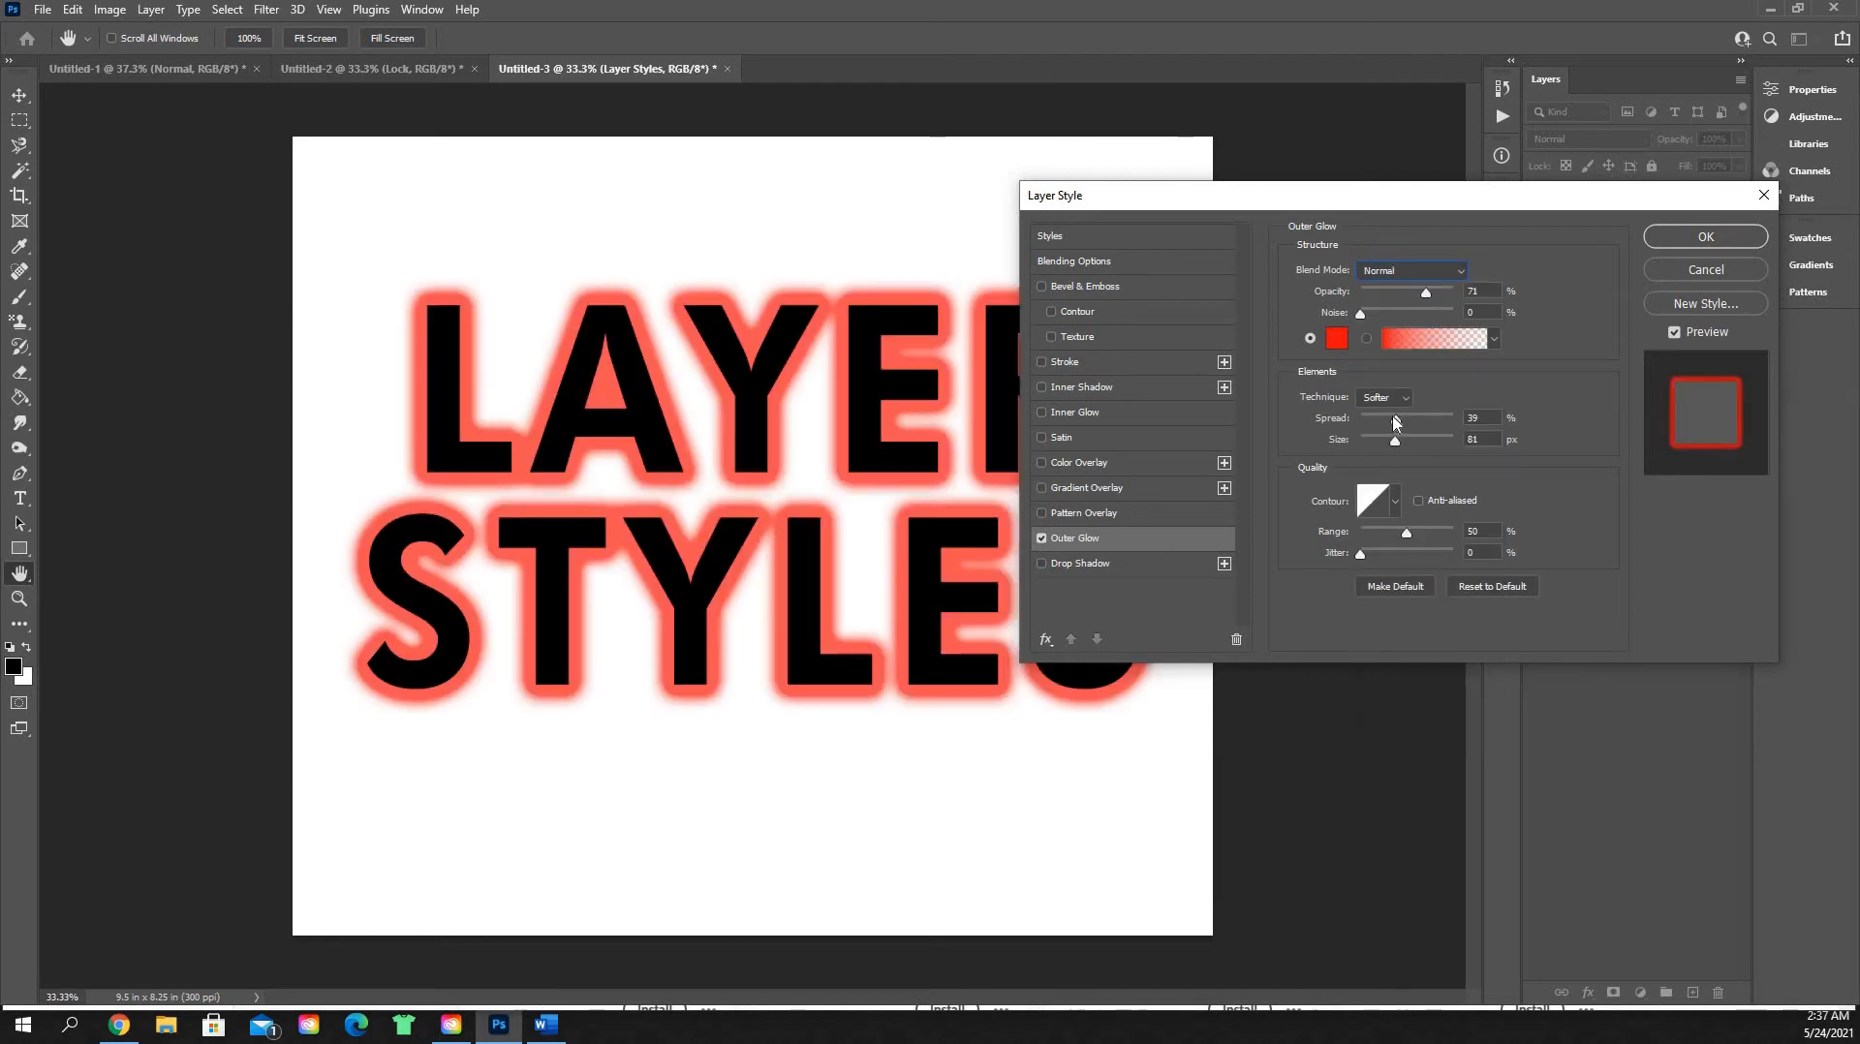
{"action": "left_click", "coordinate": [1386, 418]}
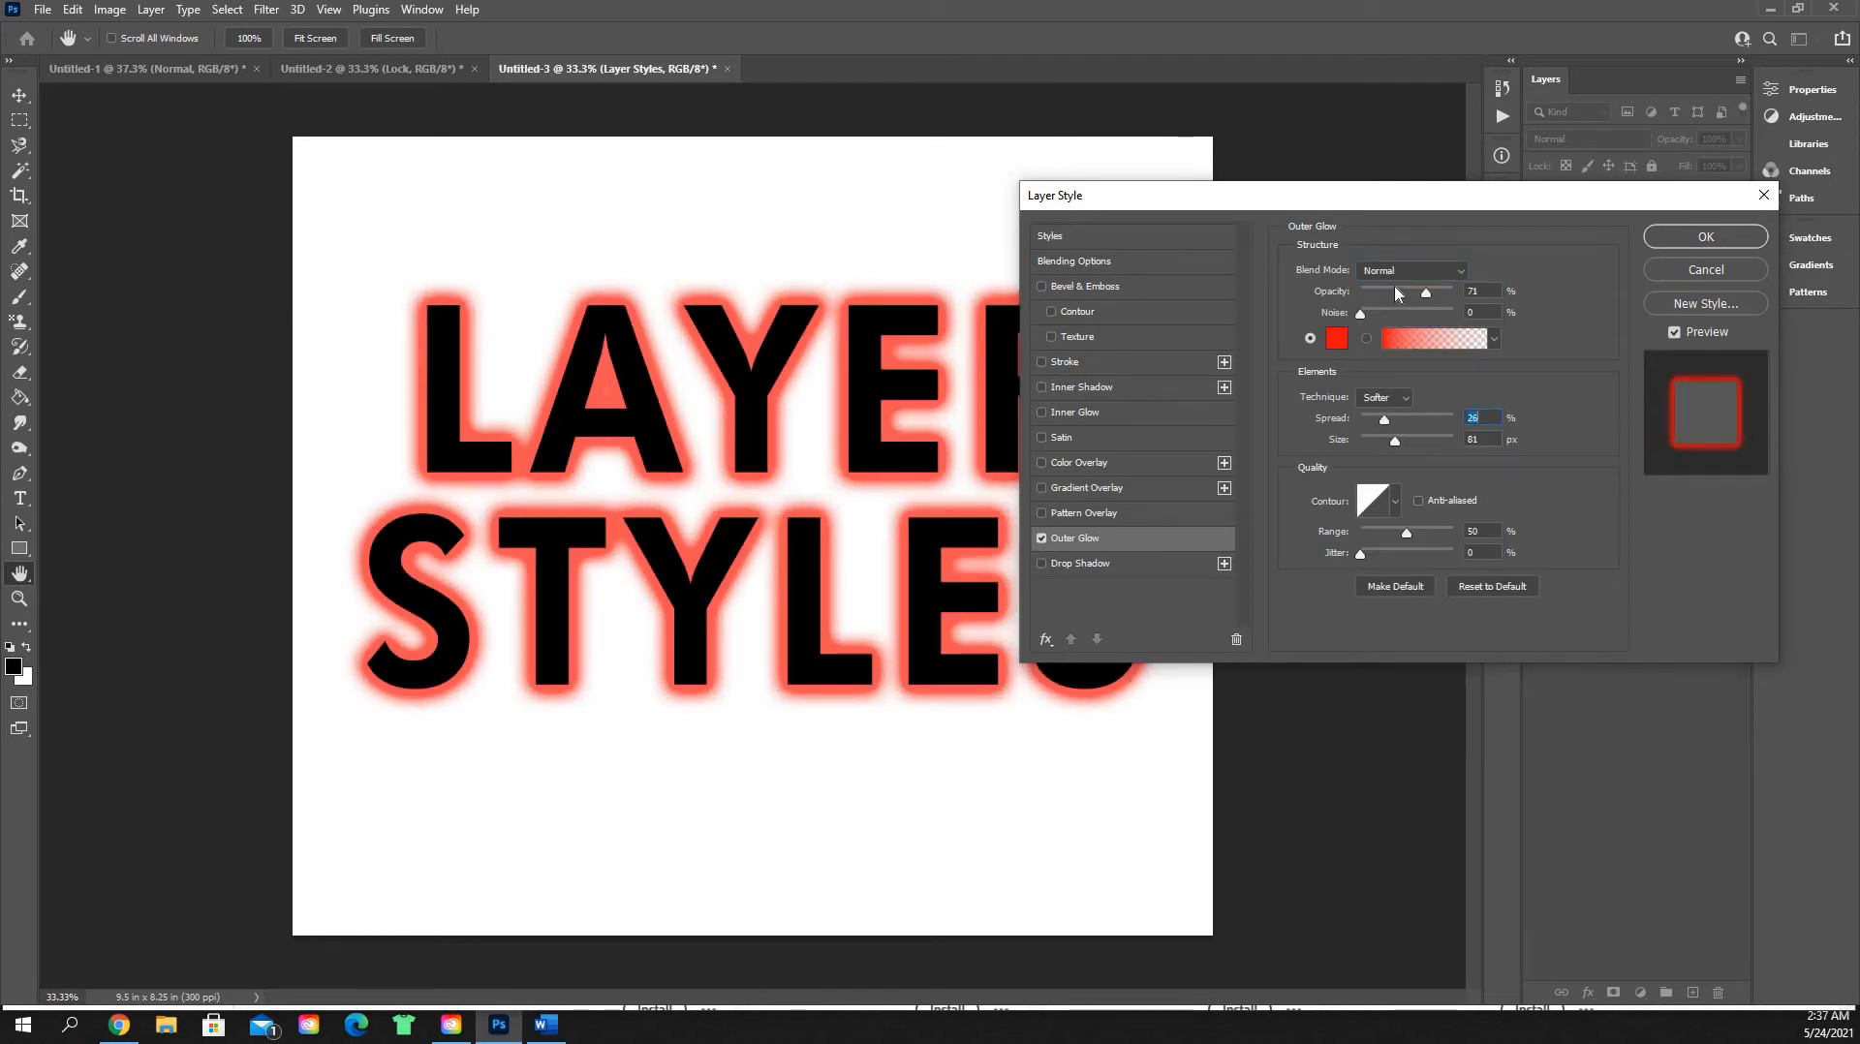
{"action": "left_click_drag", "start_coordinate": [1398, 294], "coordinate": [1382, 297]}
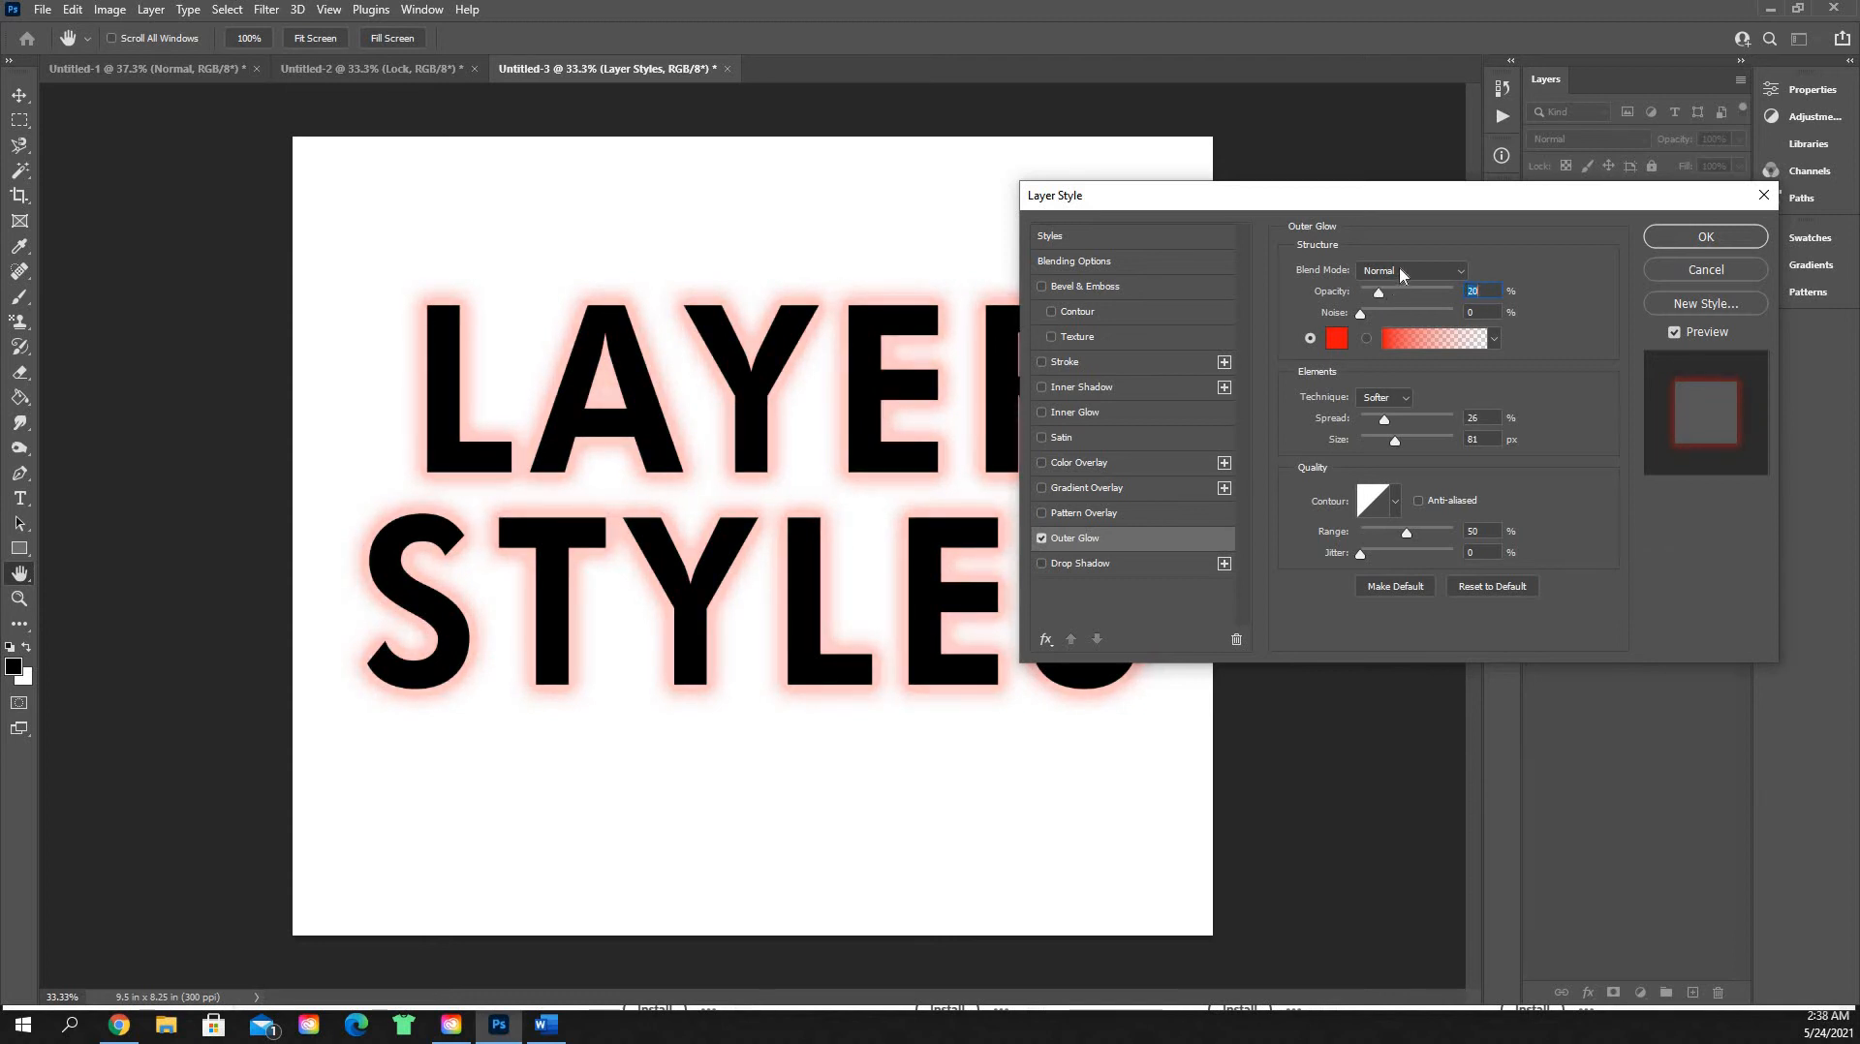
Step: Try the Darken blend mode for the outer glow, switch it to Multiply, and reduce its size to 16 px
{"action": "left_click", "coordinate": [1400, 270]}
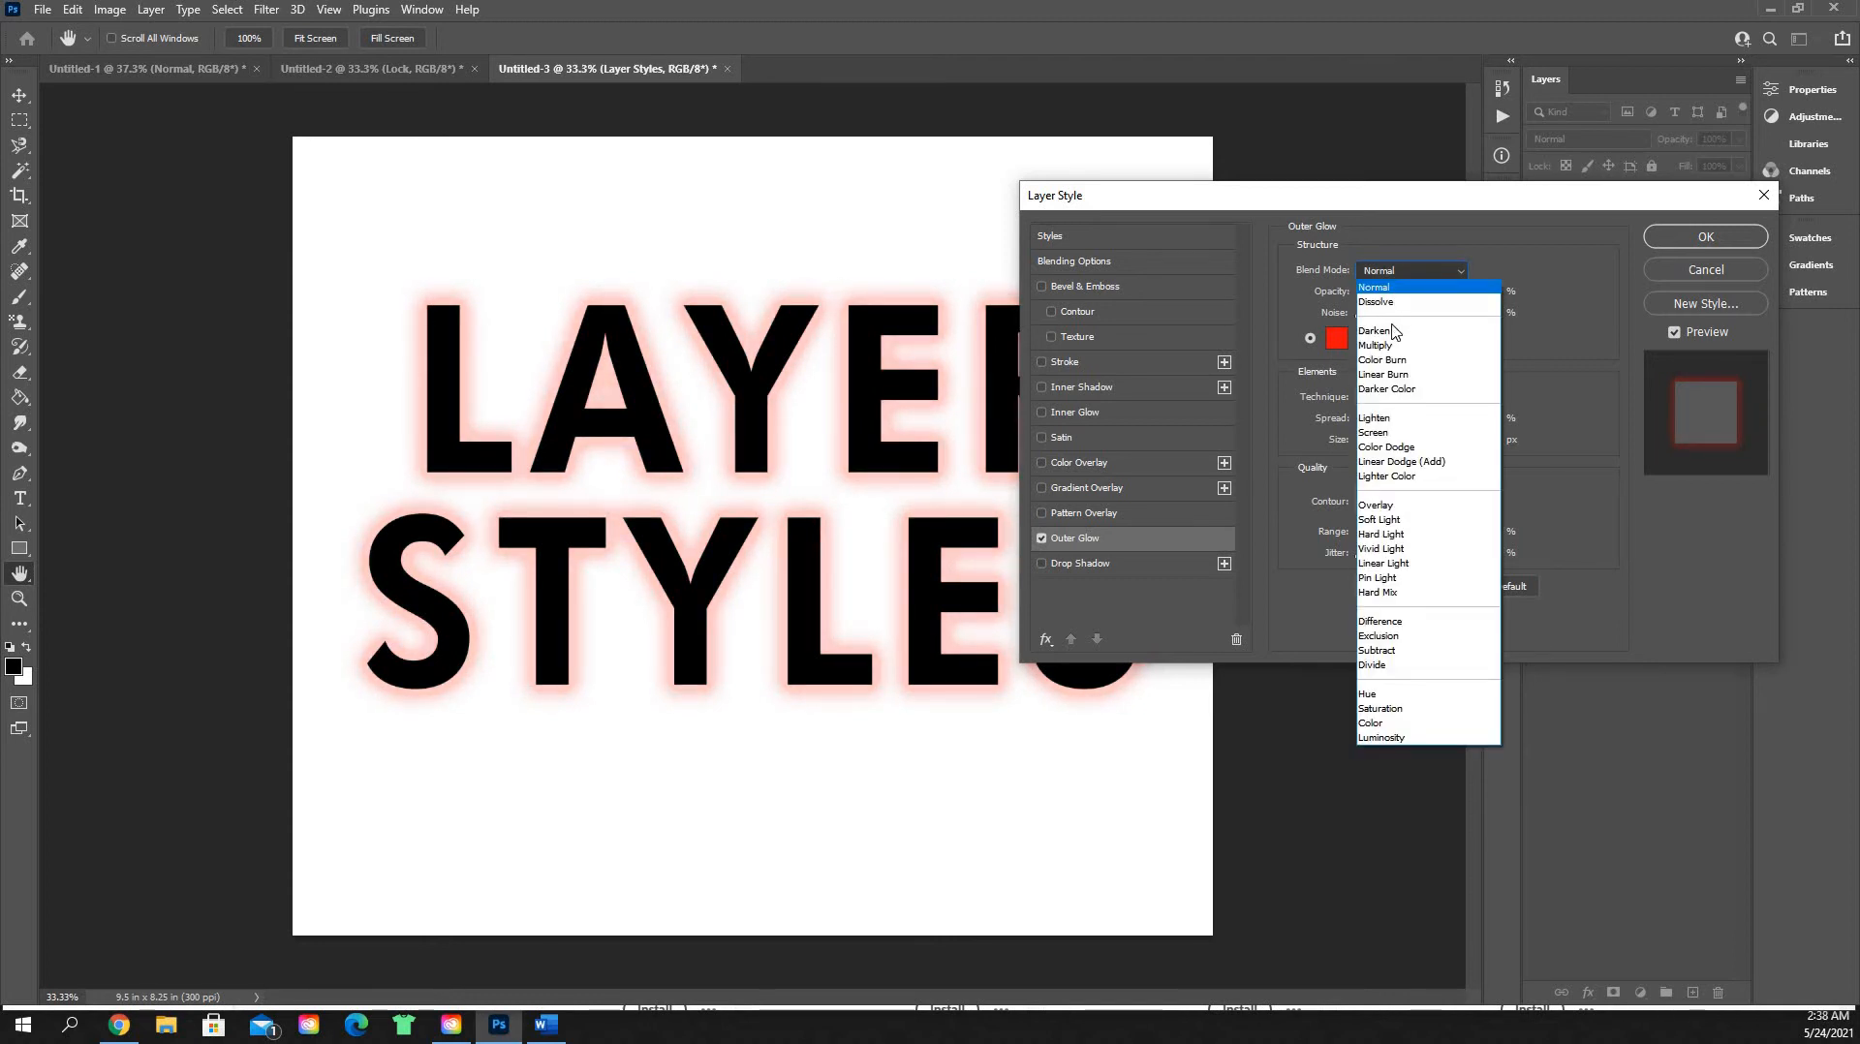
{"action": "left_click", "coordinate": [1395, 332]}
{"action": "left_click", "coordinate": [1421, 266]}
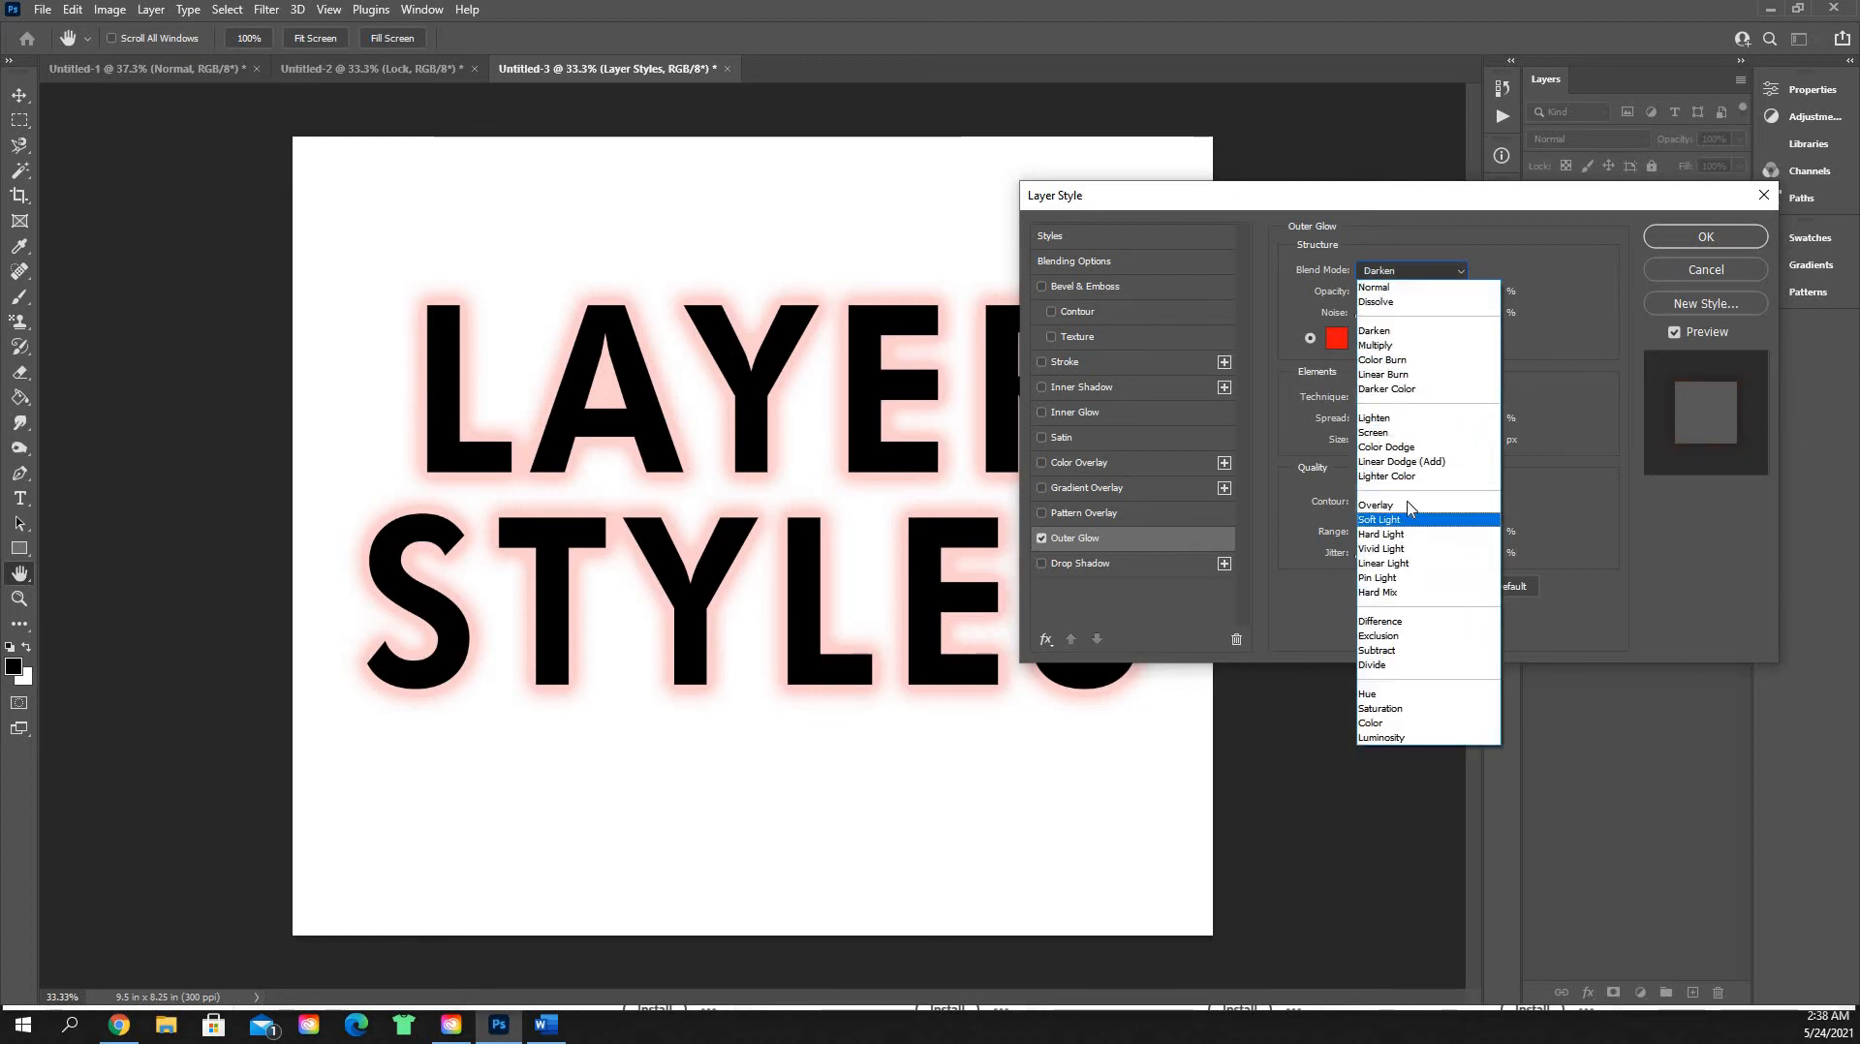
{"action": "left_click", "coordinate": [1419, 346]}
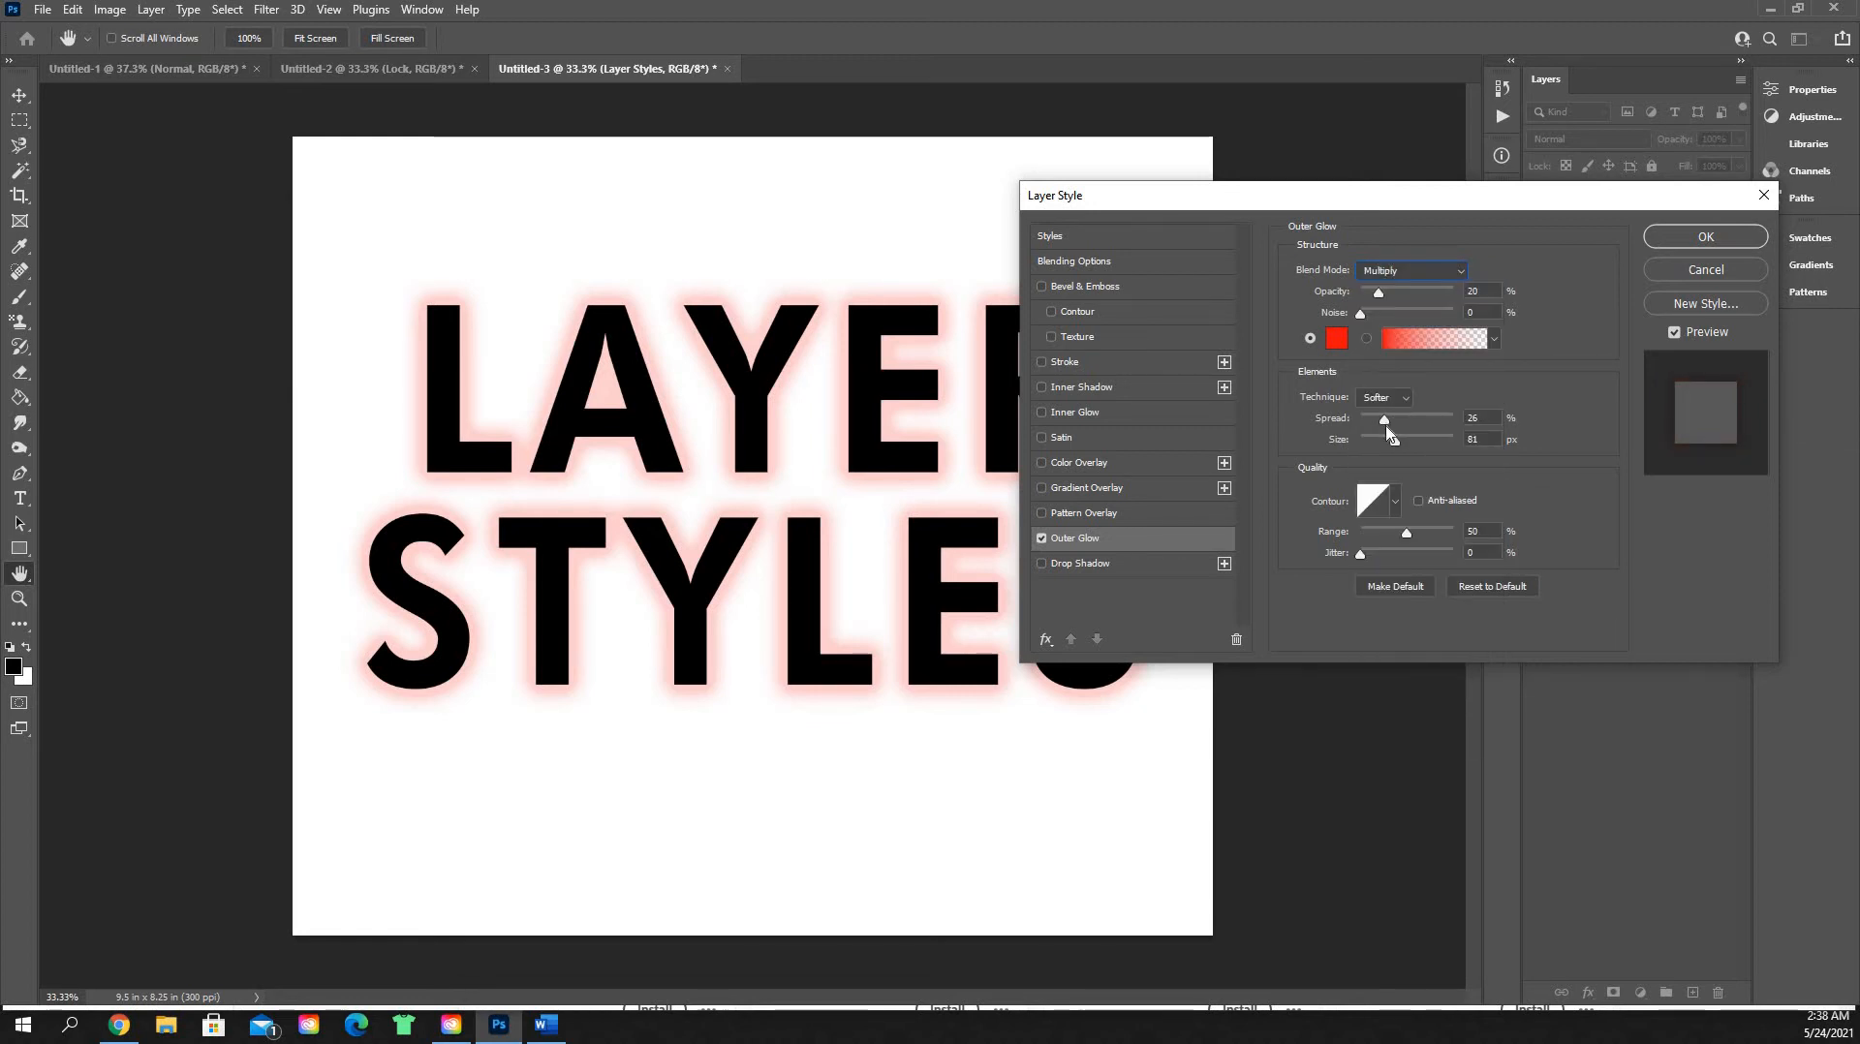
{"action": "left_click_drag", "start_coordinate": [1389, 434], "coordinate": [1368, 440]}
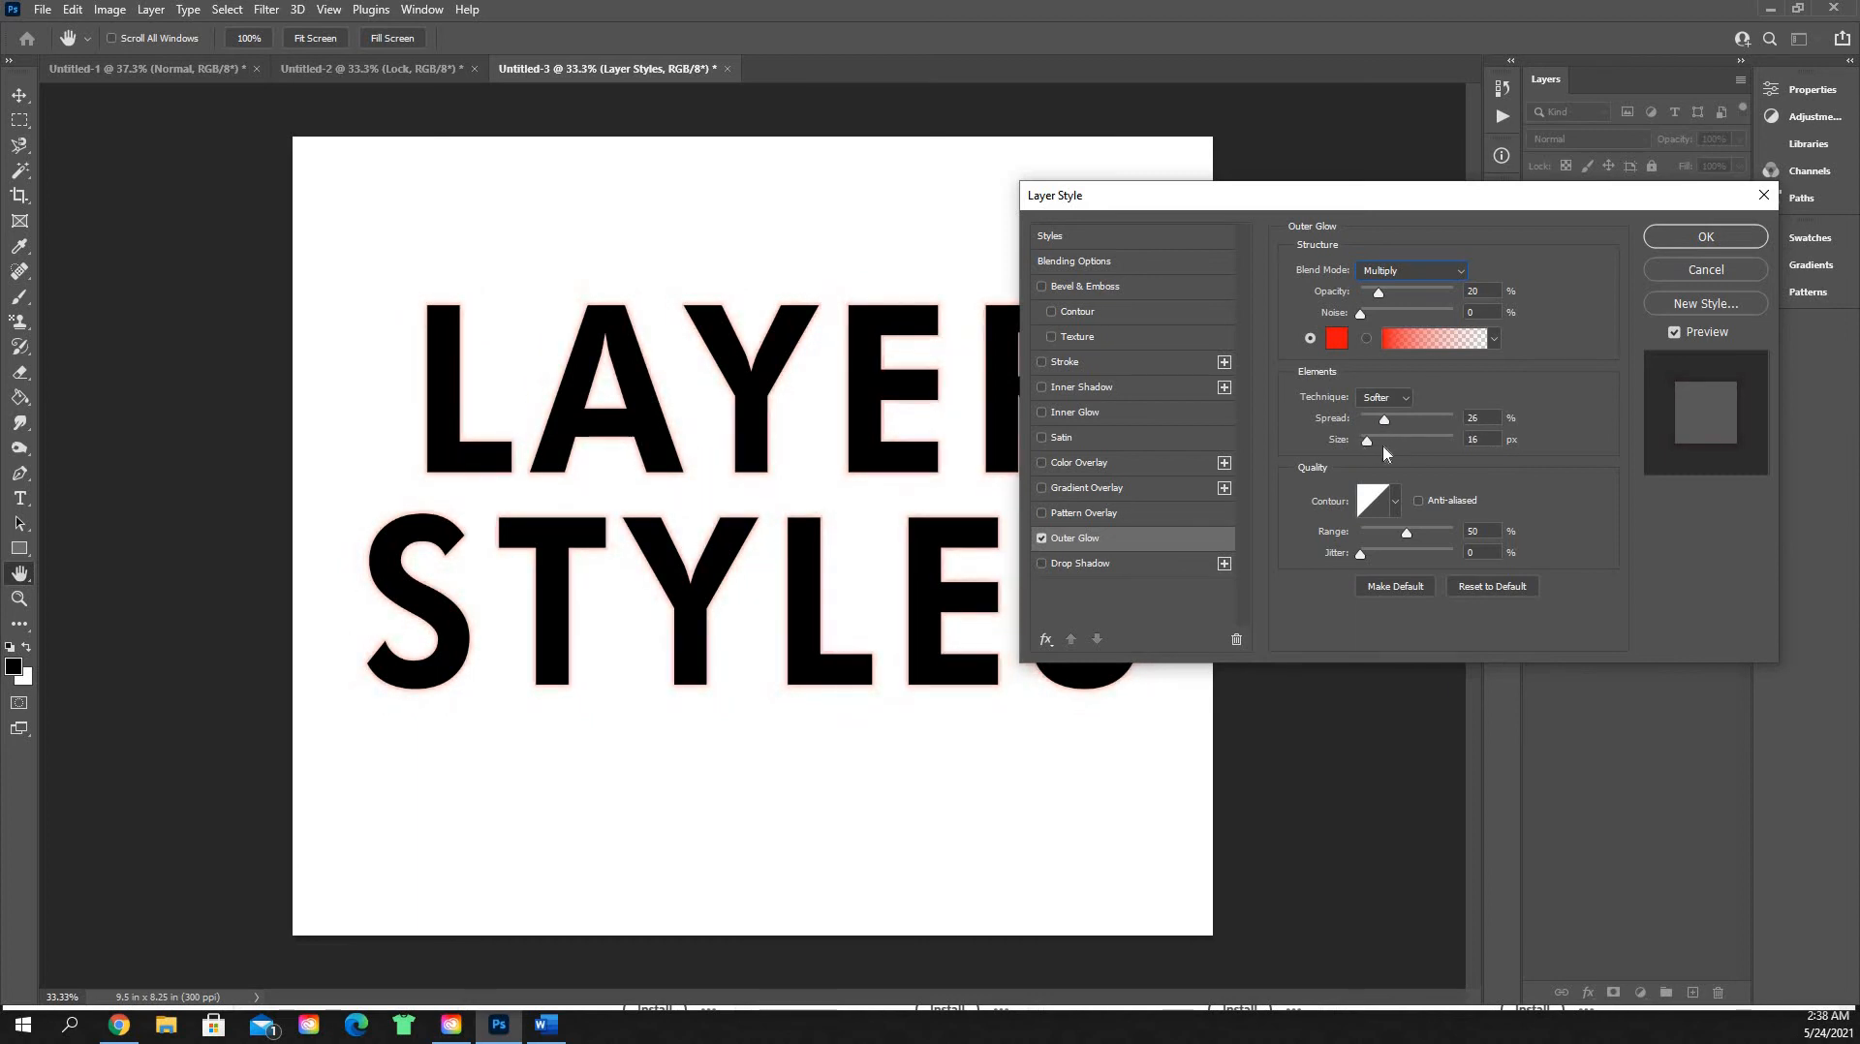
Step: Set the outer glow's size to 40 px, switch its colour source from solid to gradient, and bring the spread to 22%
{"action": "left_click", "coordinate": [1382, 444]}
{"action": "mouse_move", "coordinate": [1411, 422]}
{"action": "left_mouse_down"}
{"action": "mouse_move", "coordinate": [1388, 424]}
{"action": "mouse_move", "coordinate": [1425, 431]}
{"action": "left_mouse_up"}
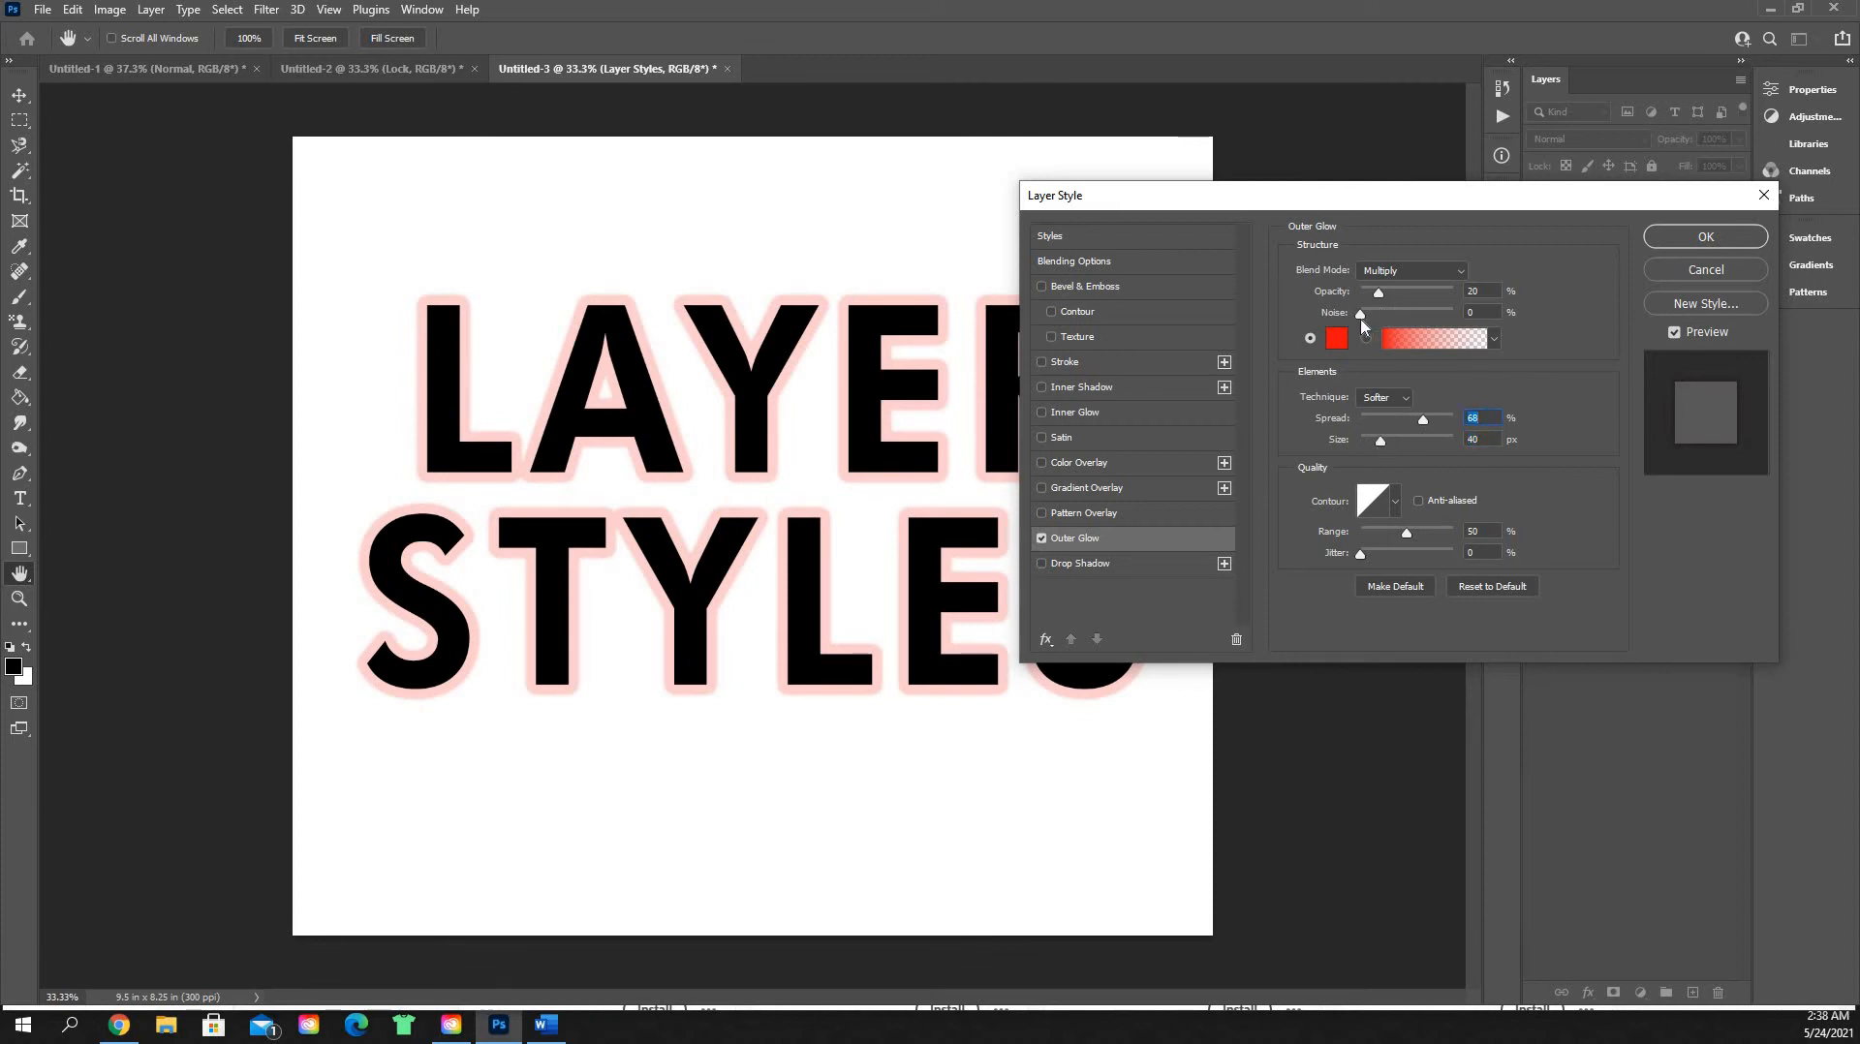
{"action": "mouse_move", "coordinate": [1361, 313]}
{"action": "left_mouse_down"}
{"action": "mouse_move", "coordinate": [1440, 325]}
{"action": "mouse_move", "coordinate": [1365, 347]}
{"action": "left_mouse_up"}
{"action": "left_click", "coordinate": [1382, 419]}
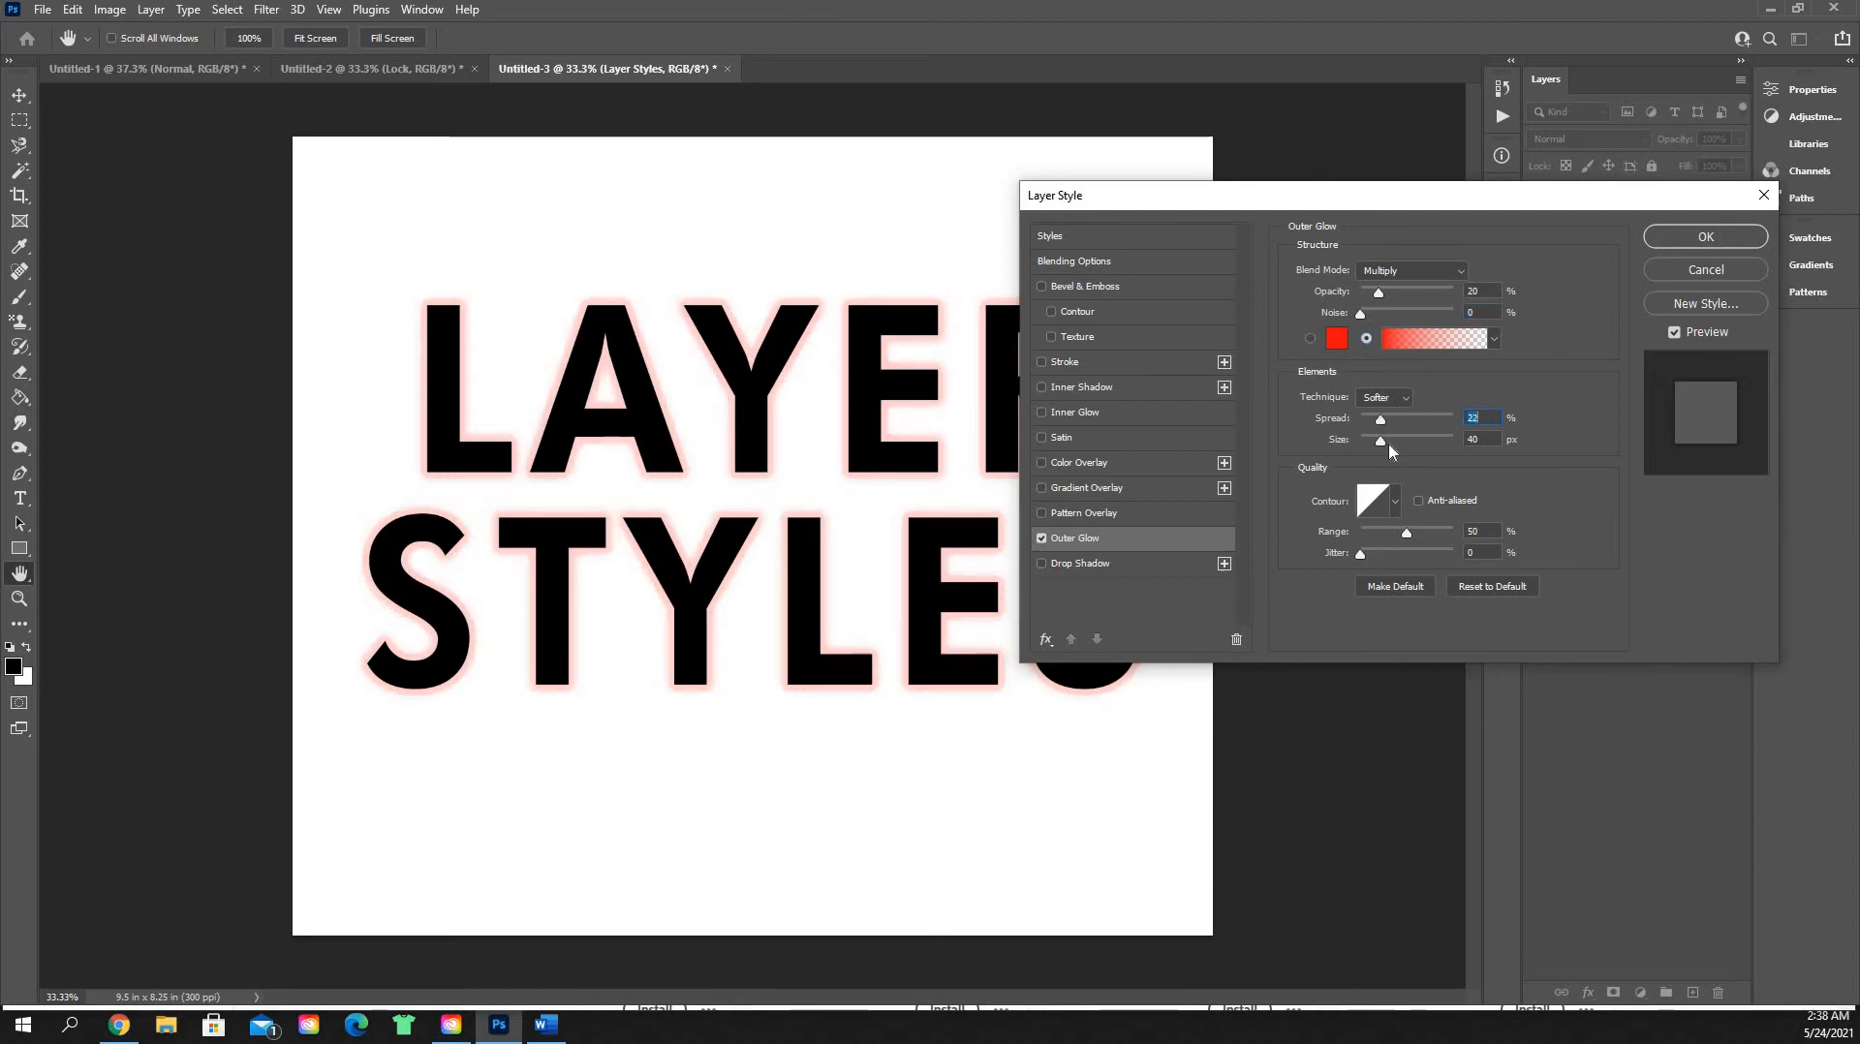
Step: Adjust the outer glow to a size of 92 px and a spread of 8%
{"action": "left_click", "coordinate": [1401, 440]}
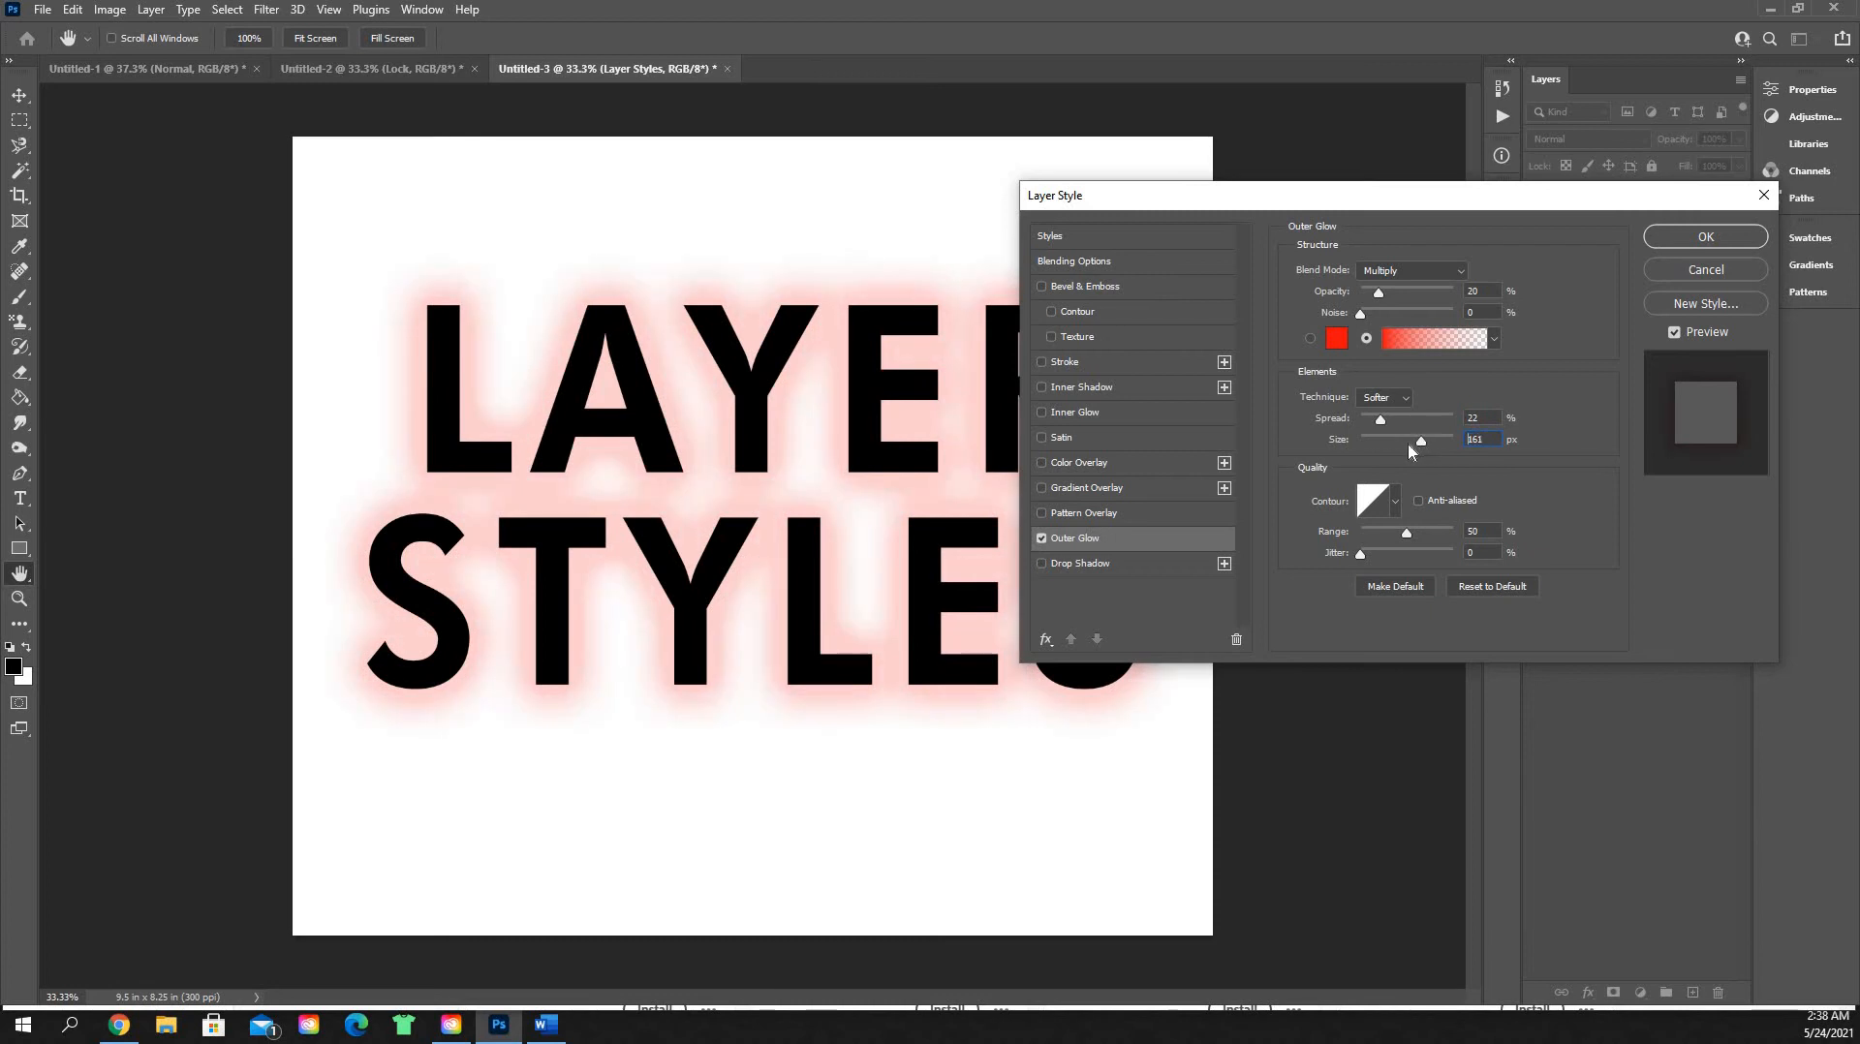
{"action": "left_click", "coordinate": [1407, 443]}
{"action": "left_click", "coordinate": [1369, 418]}
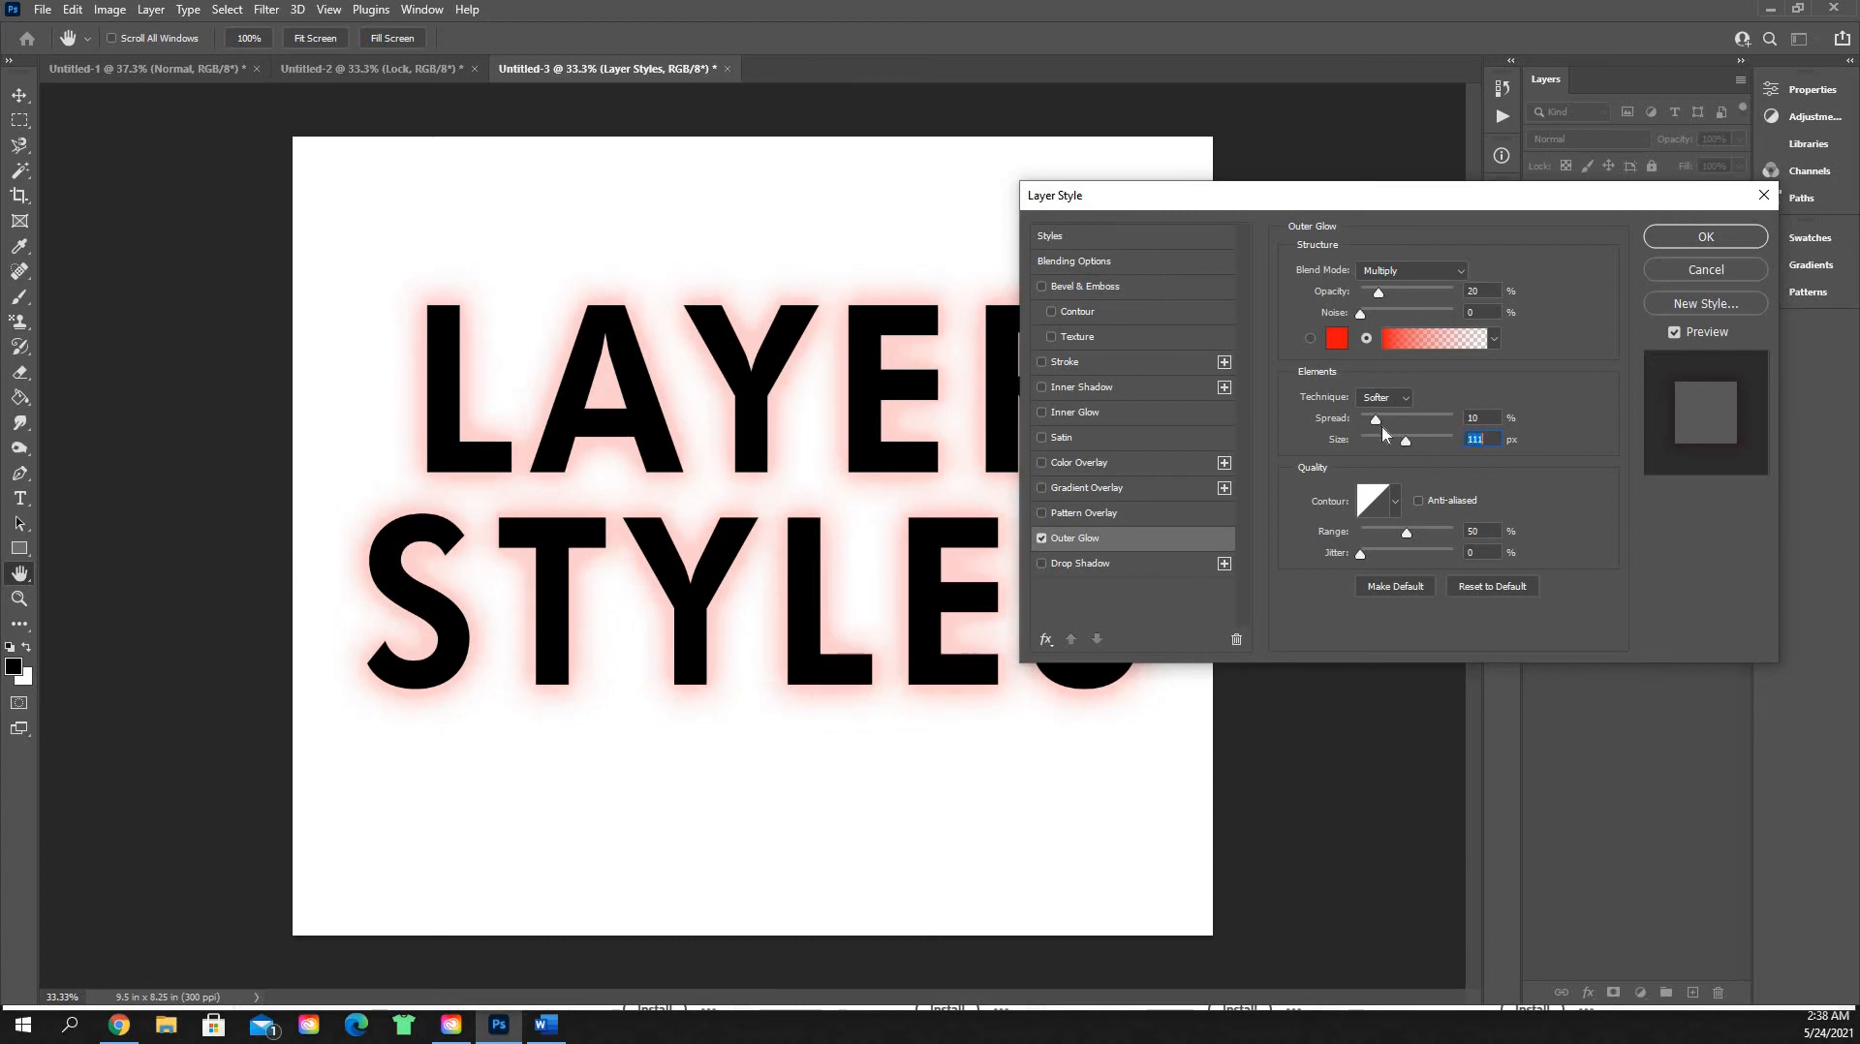
{"action": "left_click_drag", "start_coordinate": [1405, 444], "coordinate": [1399, 441]}
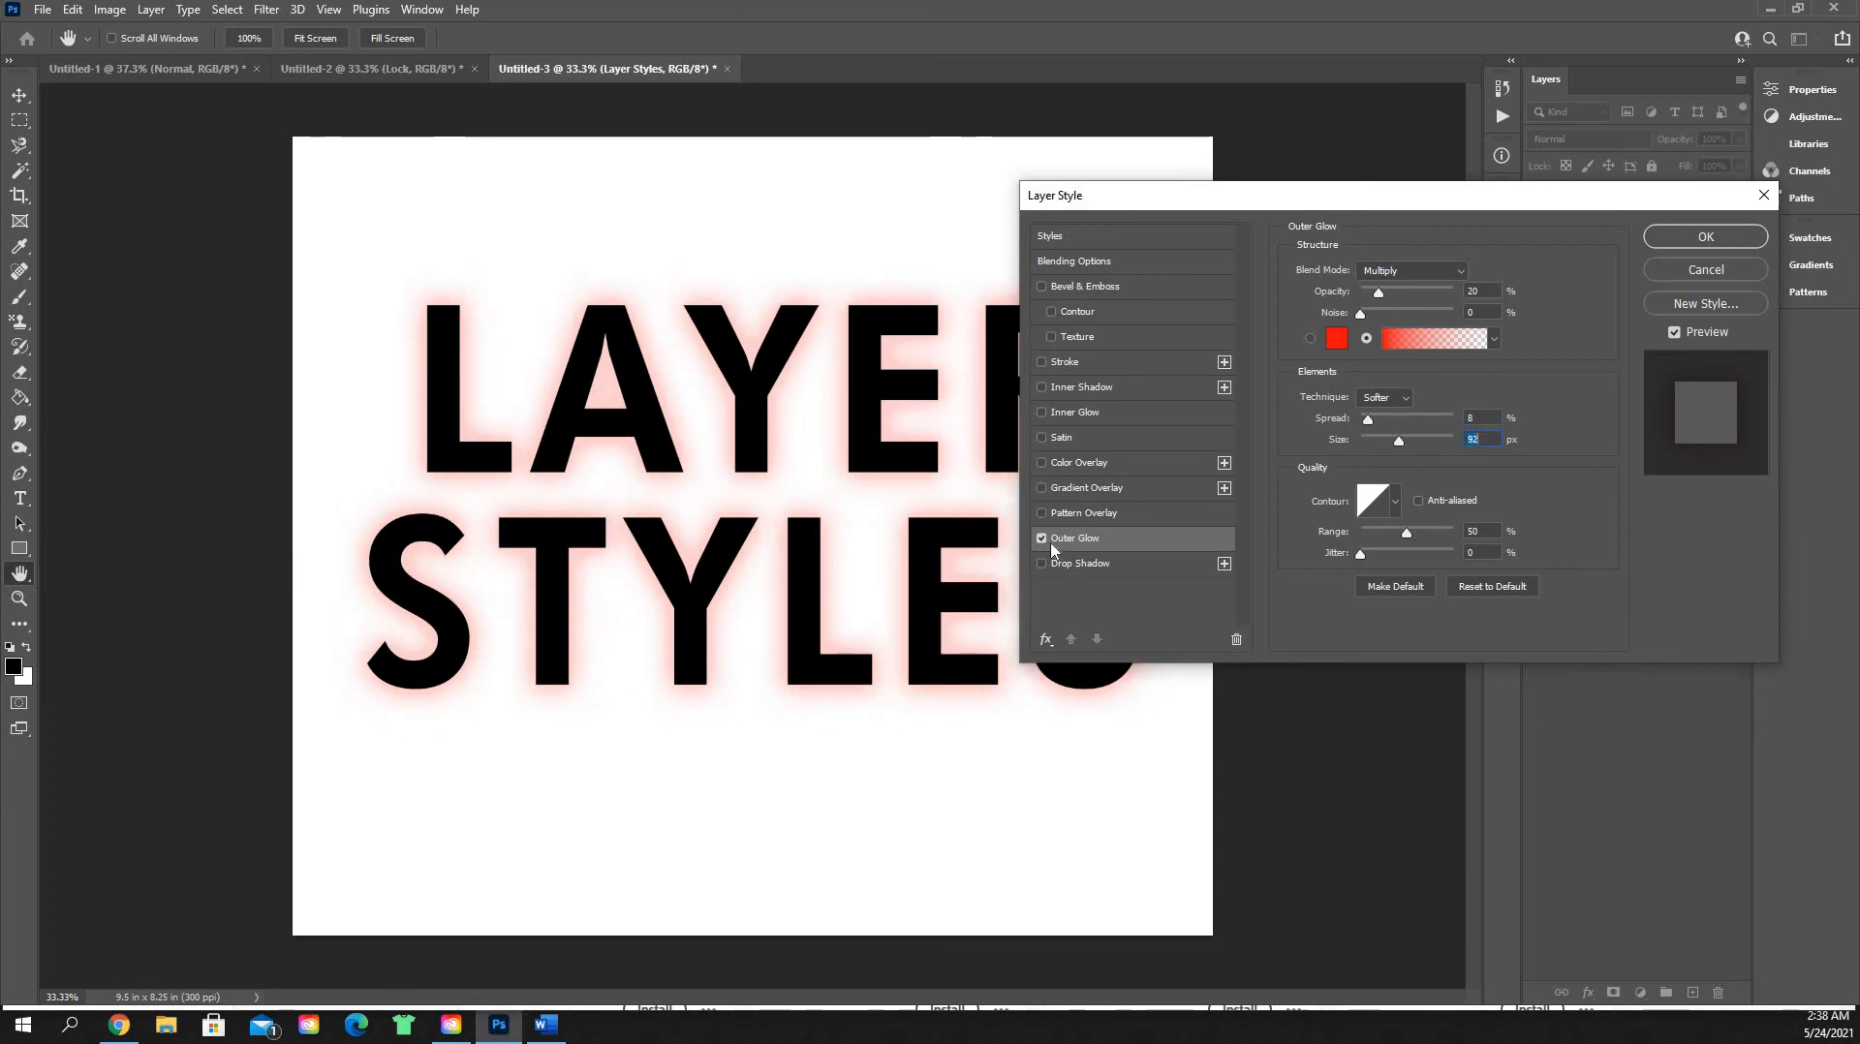
Step: Replace the outer glow with a drop shadow using a distance of 20 px, spread of 29% and size of 21 px
{"action": "left_click", "coordinate": [1042, 538]}
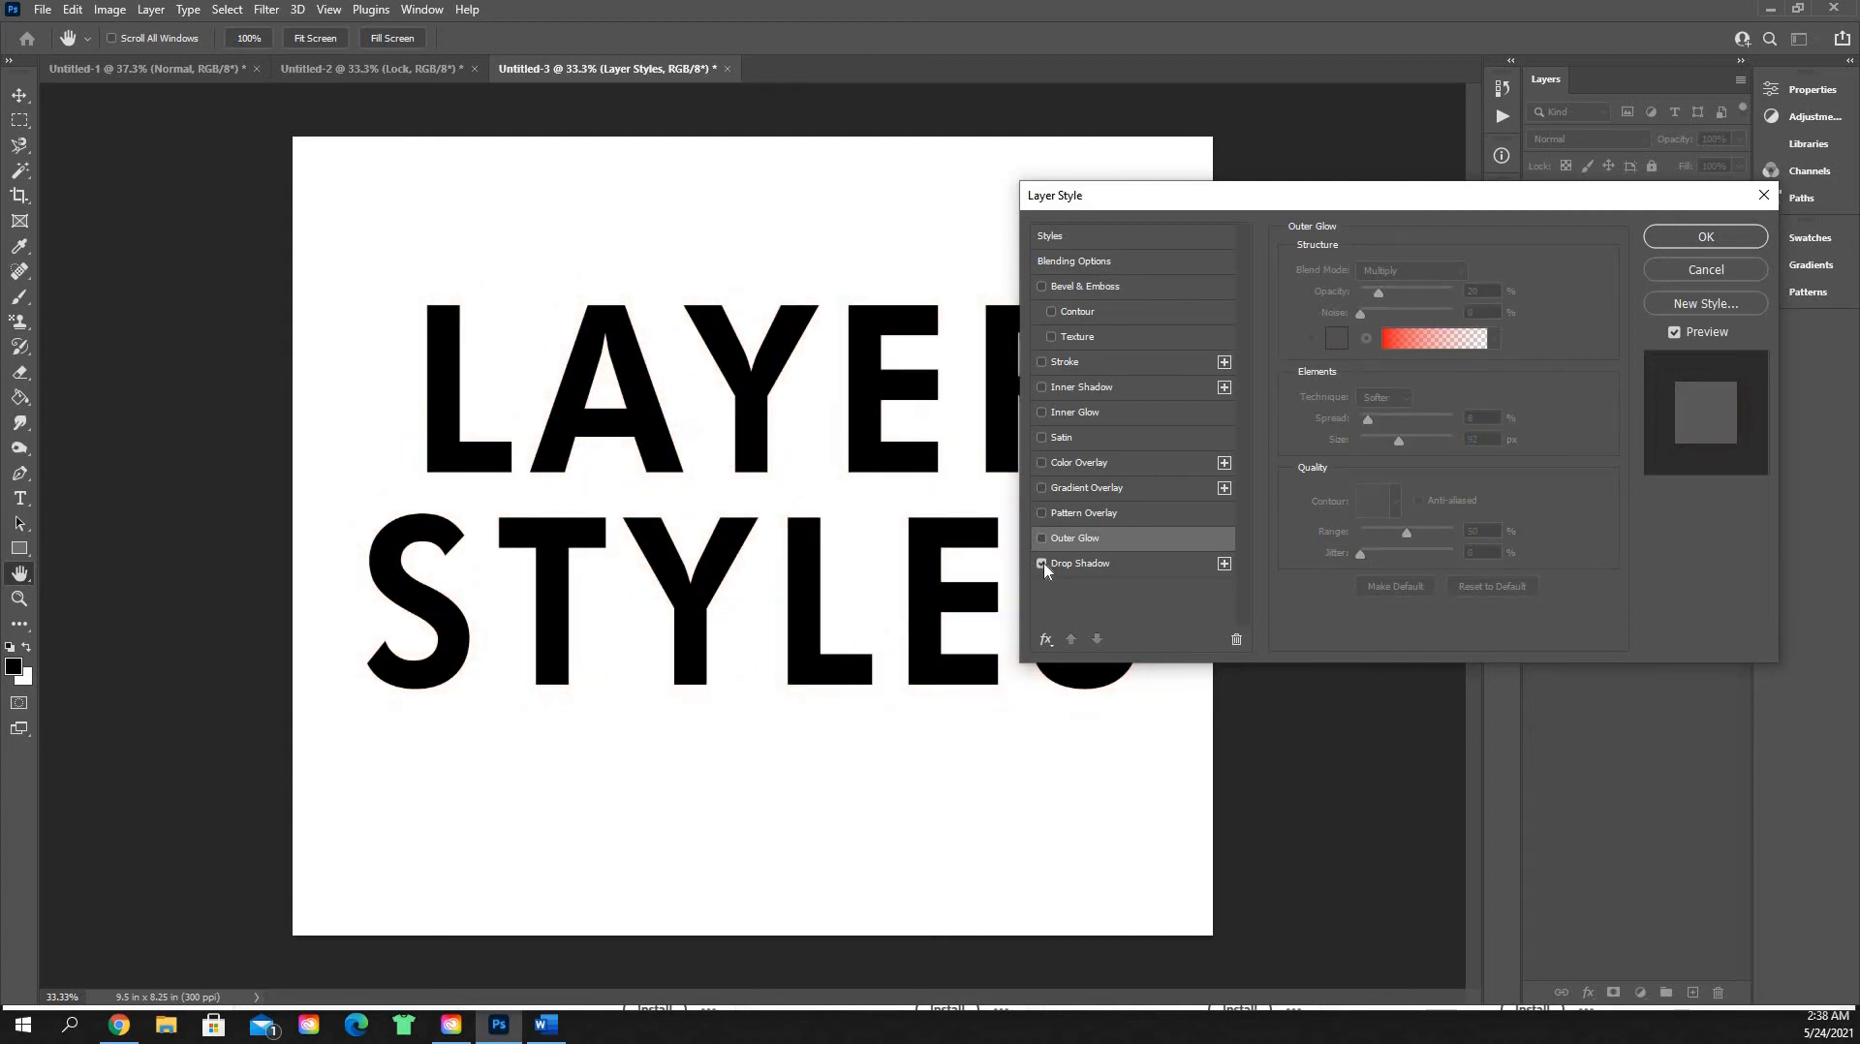
{"action": "left_click", "coordinate": [1043, 563]}
{"action": "left_click", "coordinate": [1072, 562]}
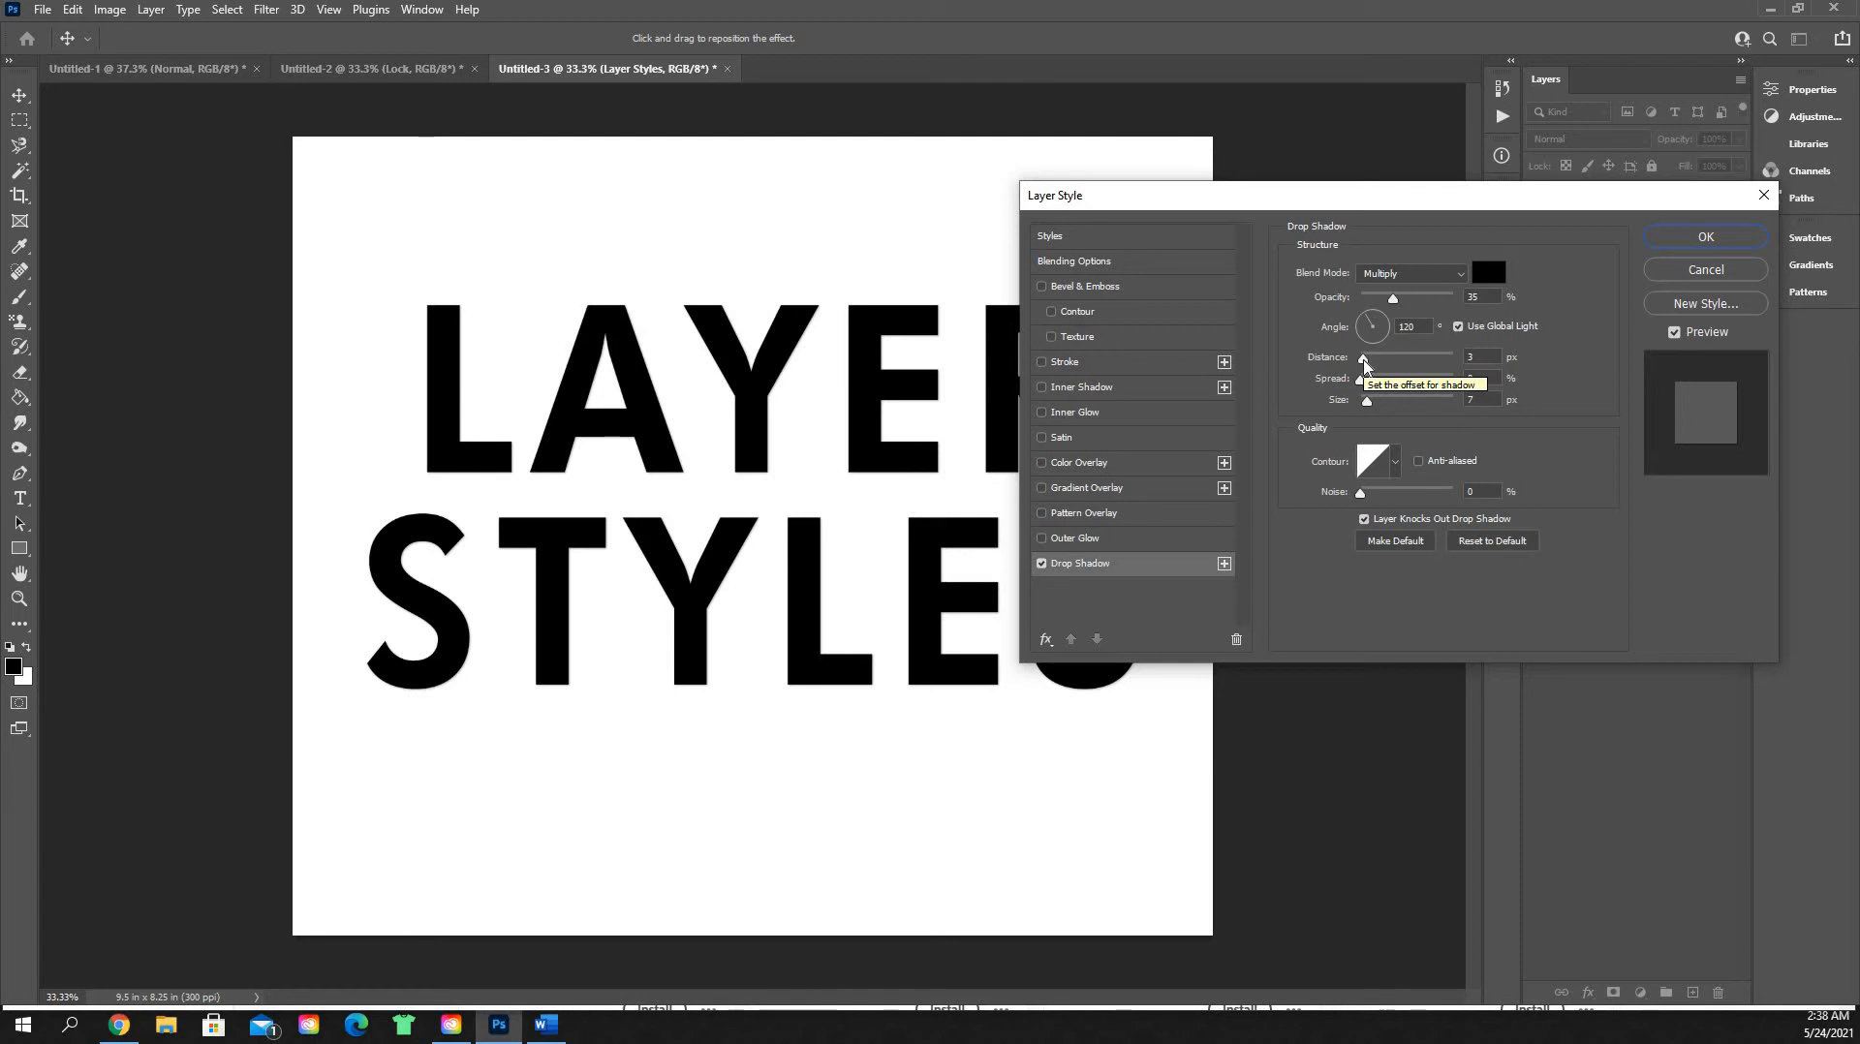
{"action": "left_click_drag", "start_coordinate": [1370, 366], "coordinate": [1376, 407]}
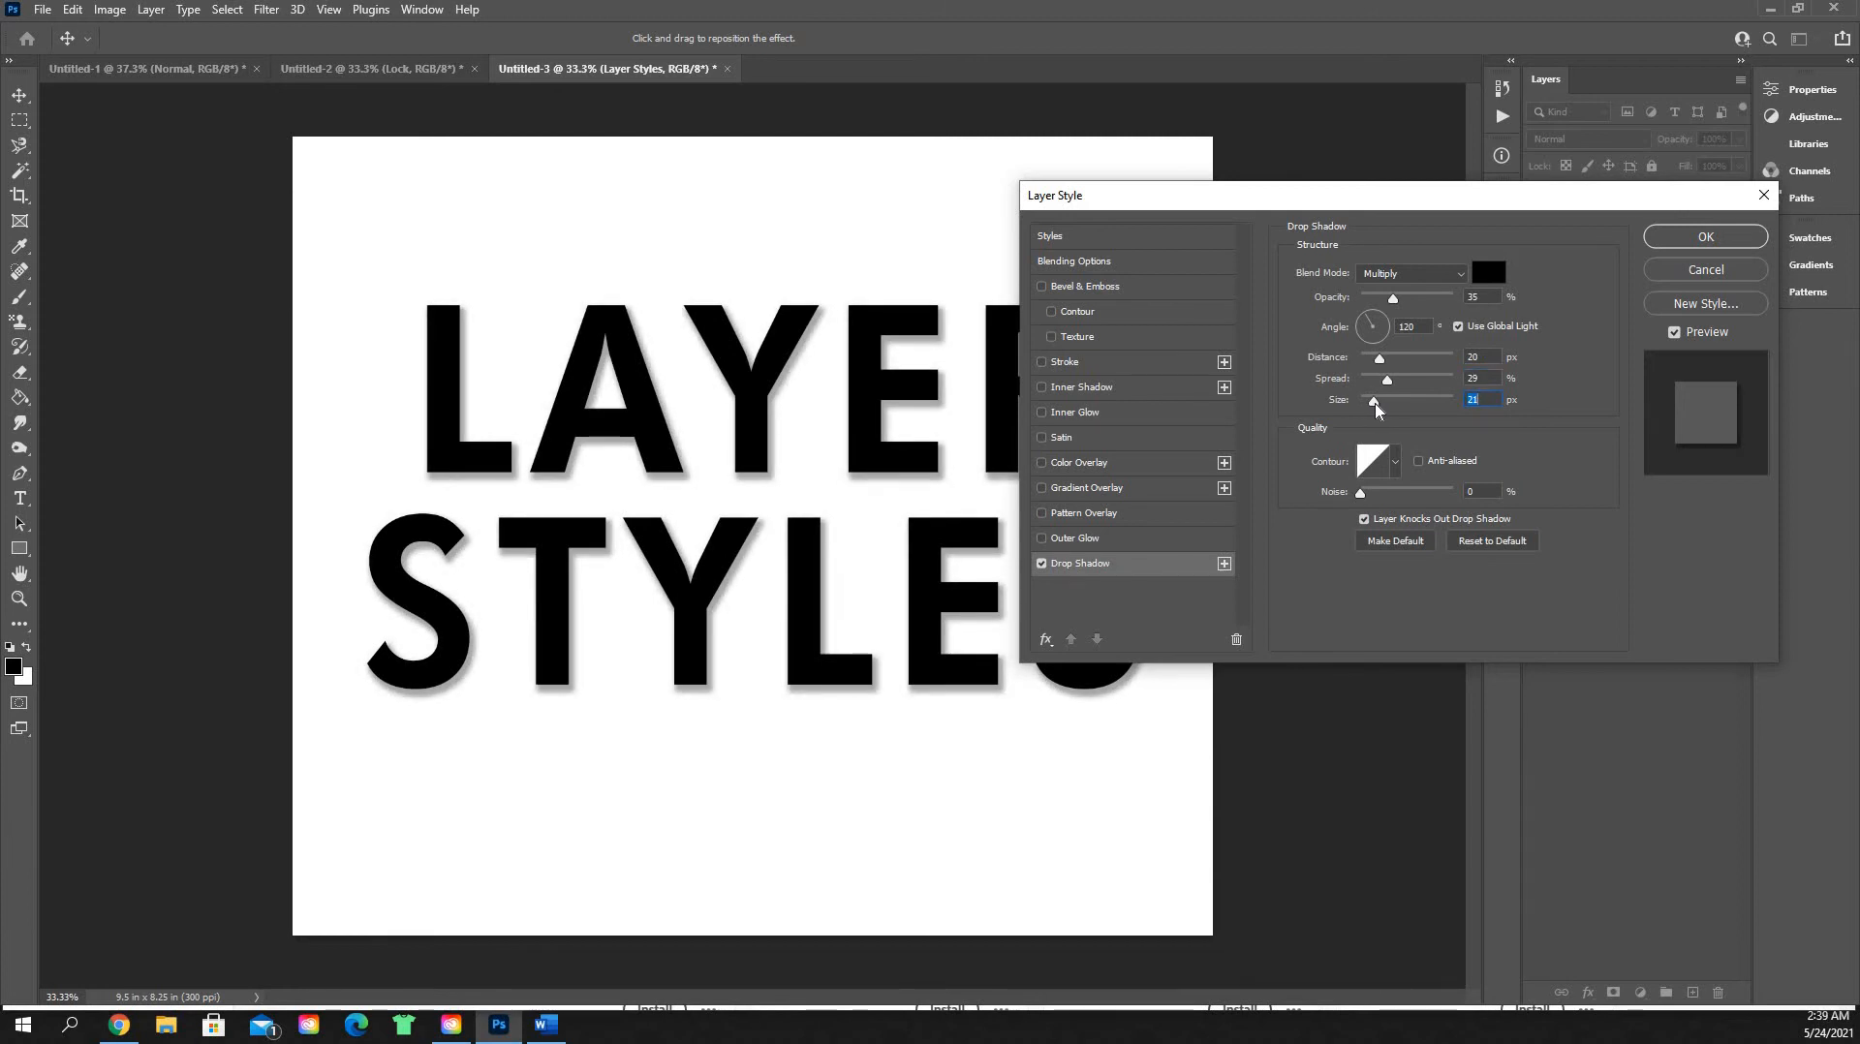
{"action": "left_click_drag", "start_coordinate": [1260, 200], "coordinate": [1326, 226]}
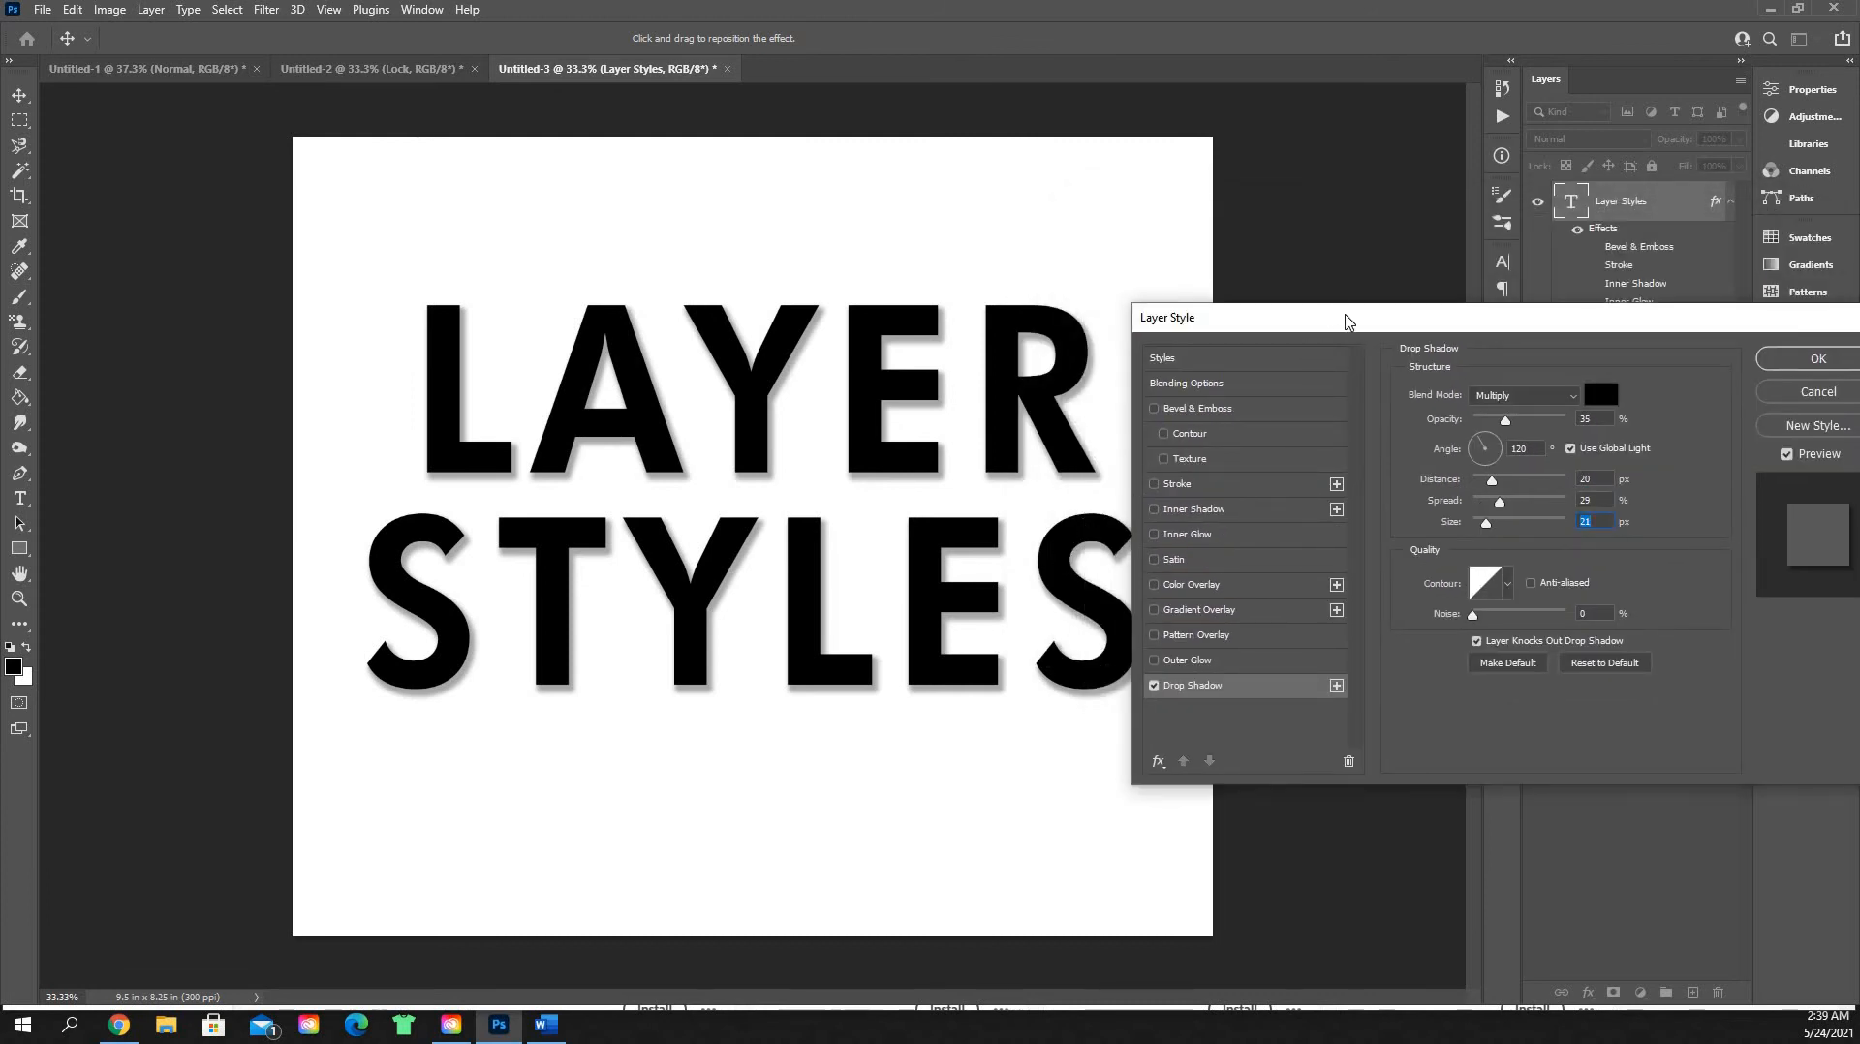
{"action": "left_click_drag", "start_coordinate": [1347, 322], "coordinate": [1168, 260]}
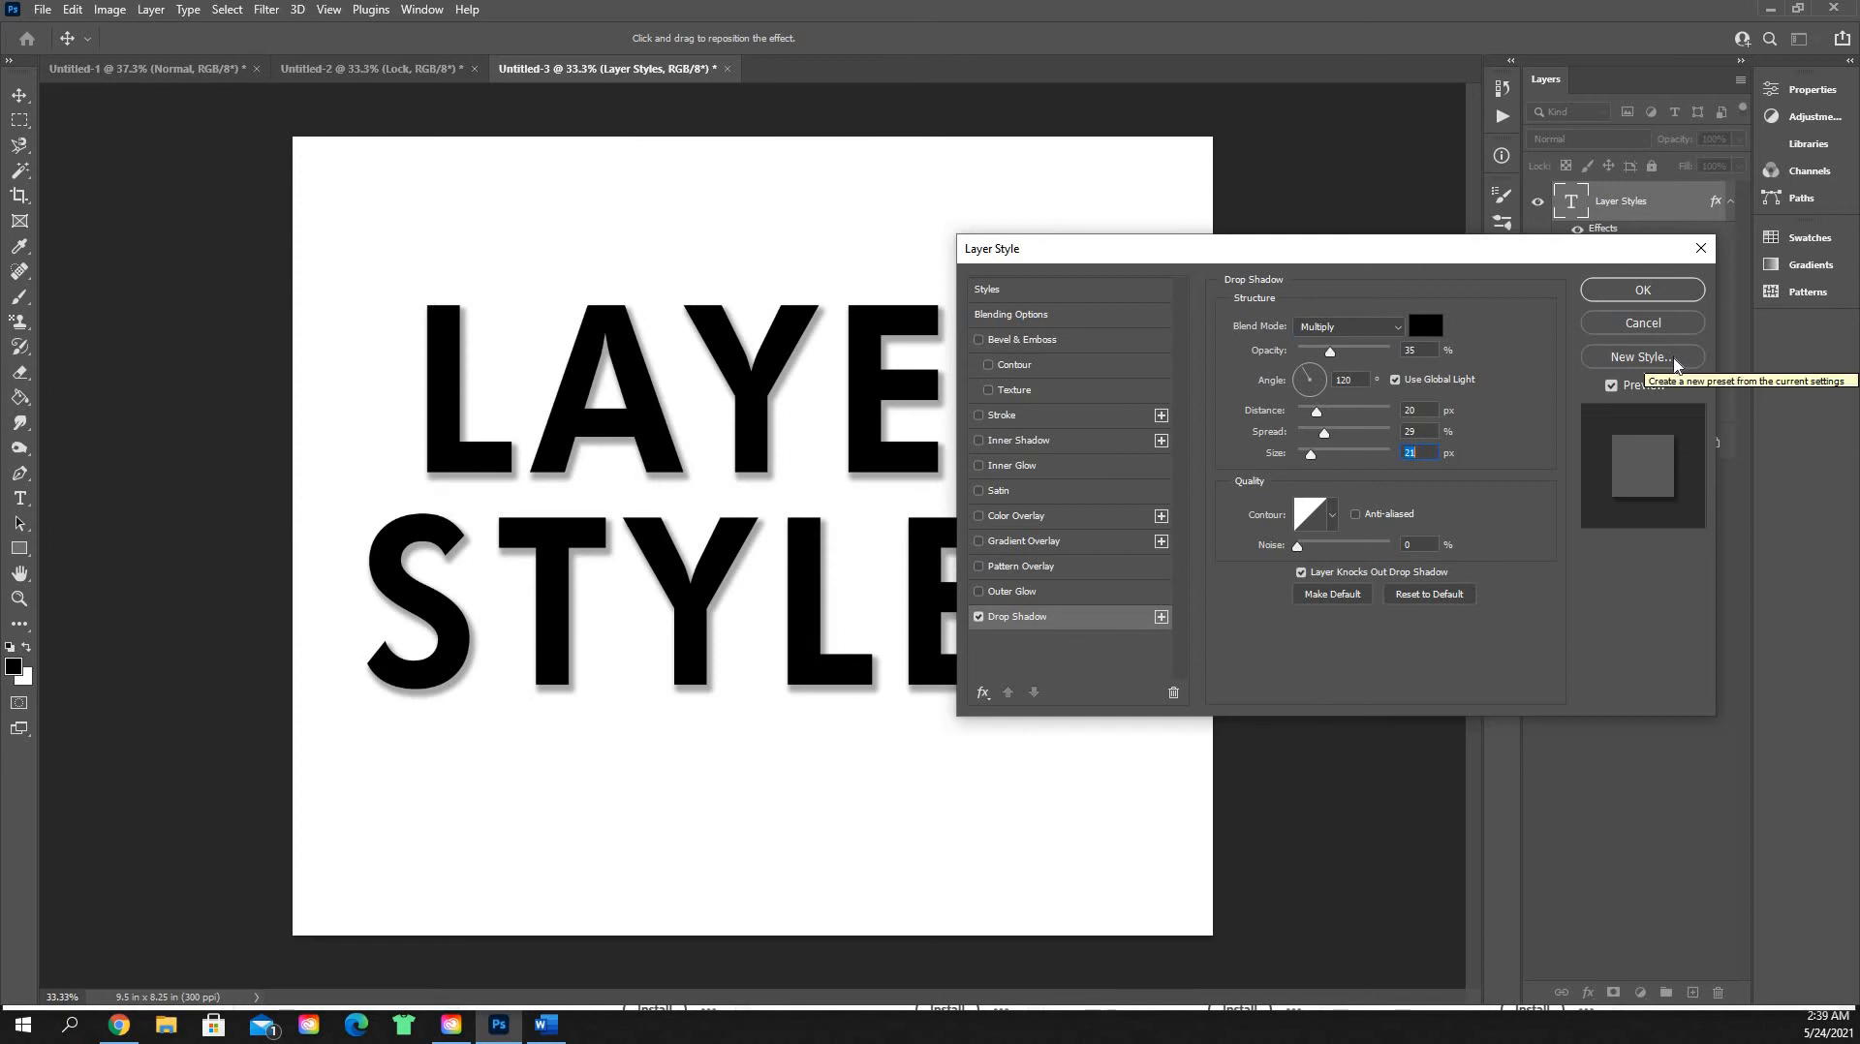
Step: Save the current effect settings as a new style preset named Drop Shadow
{"action": "left_click", "coordinate": [1675, 364]}
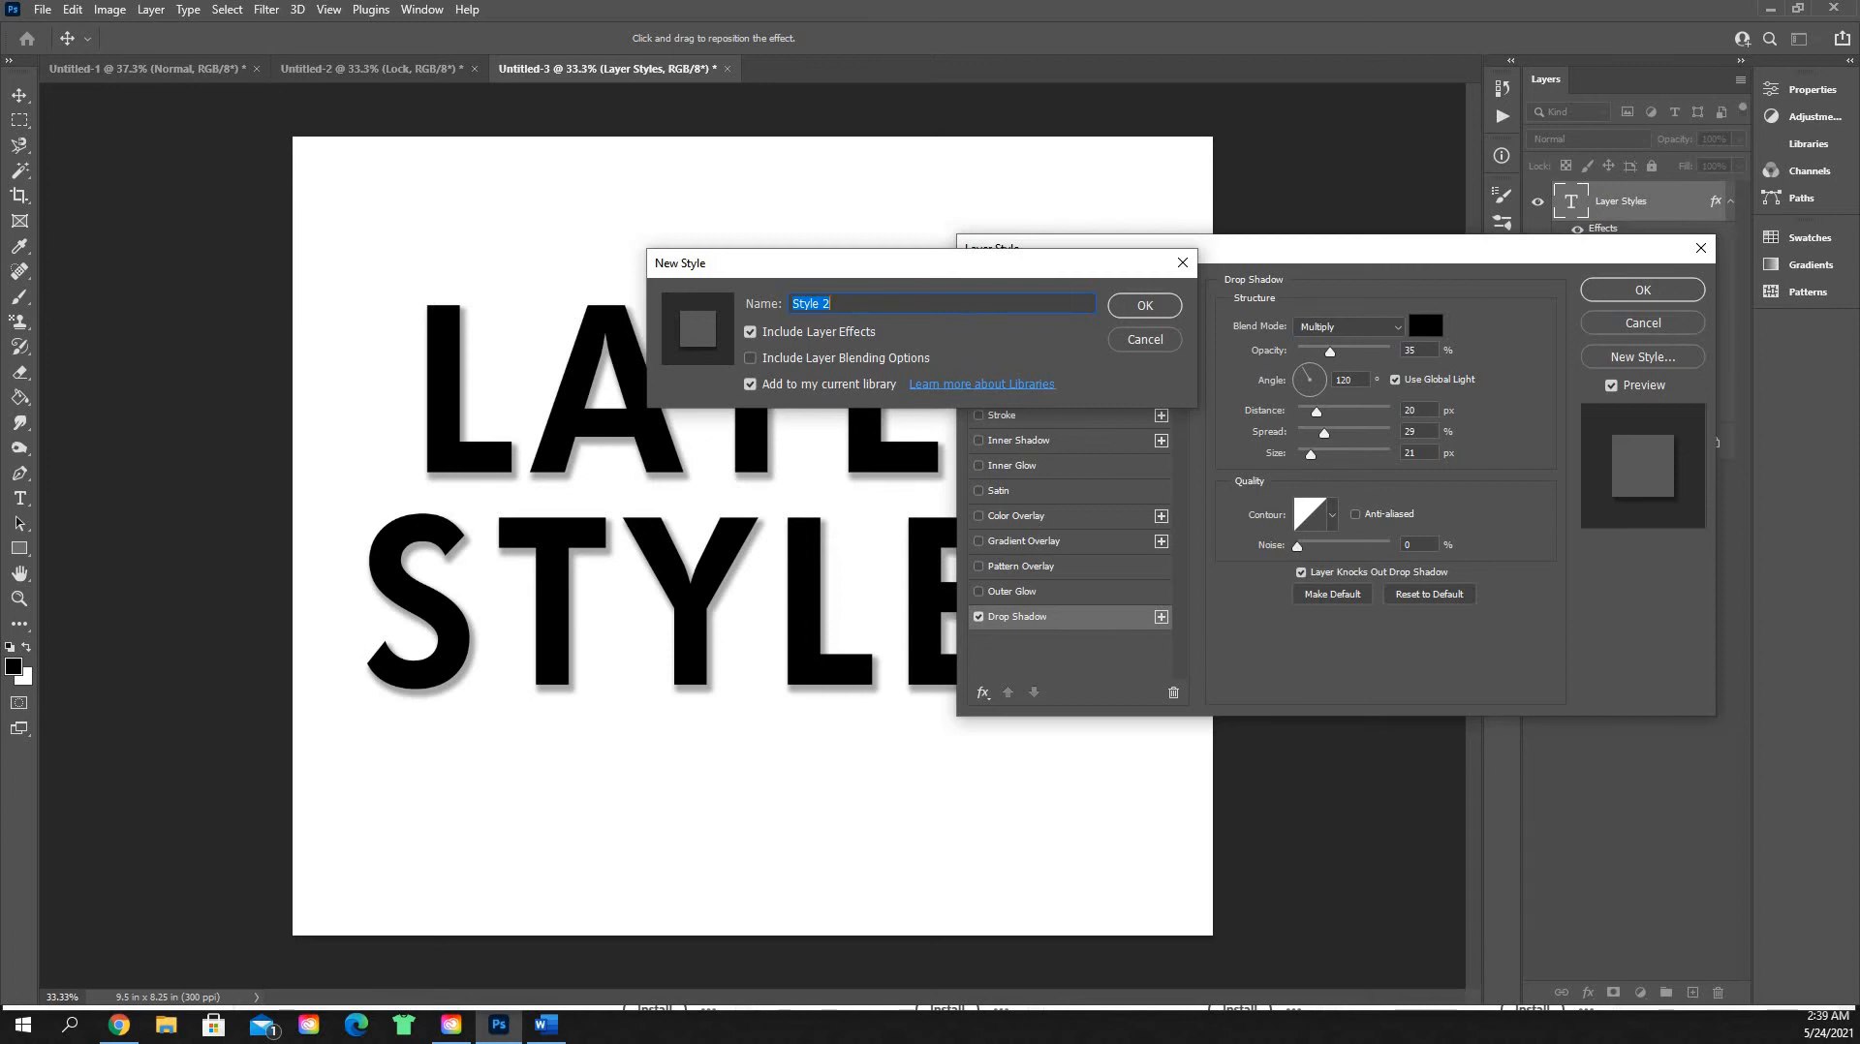
{"action": "type", "text": "Drop Shadow"}
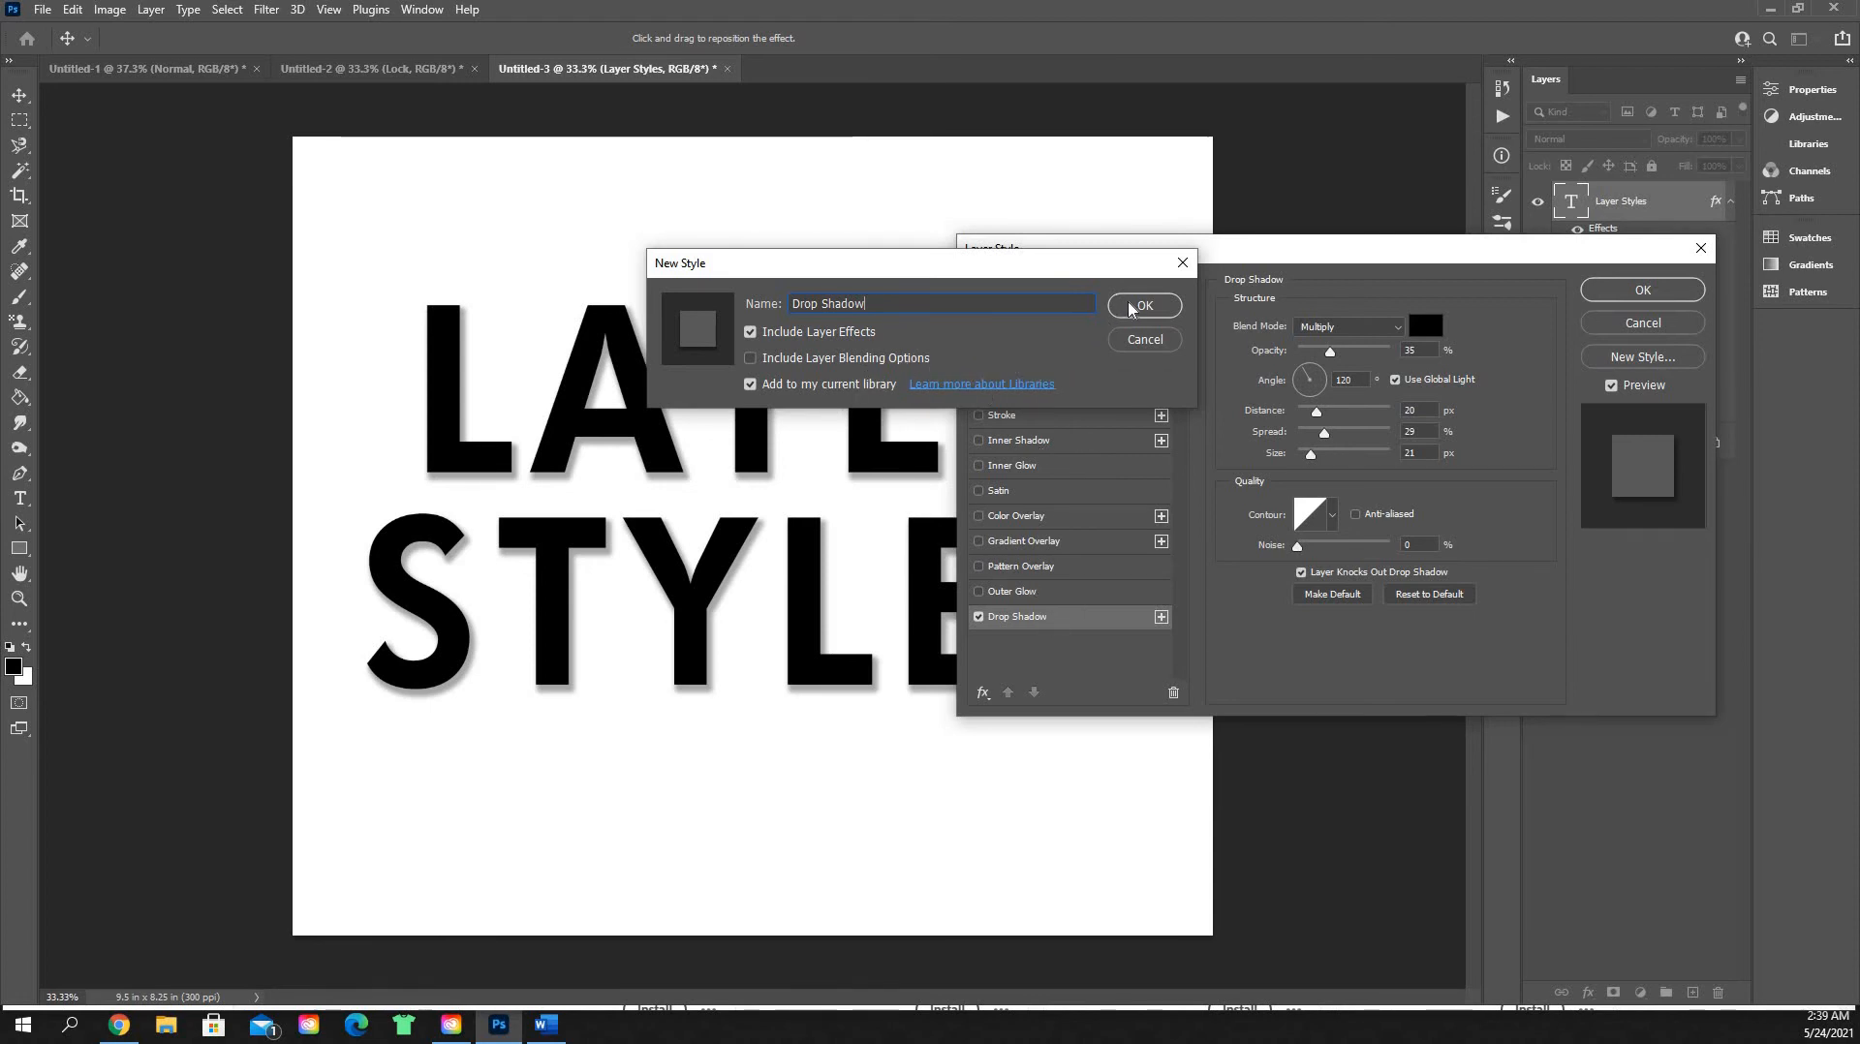
{"action": "left_click", "coordinate": [1148, 314]}
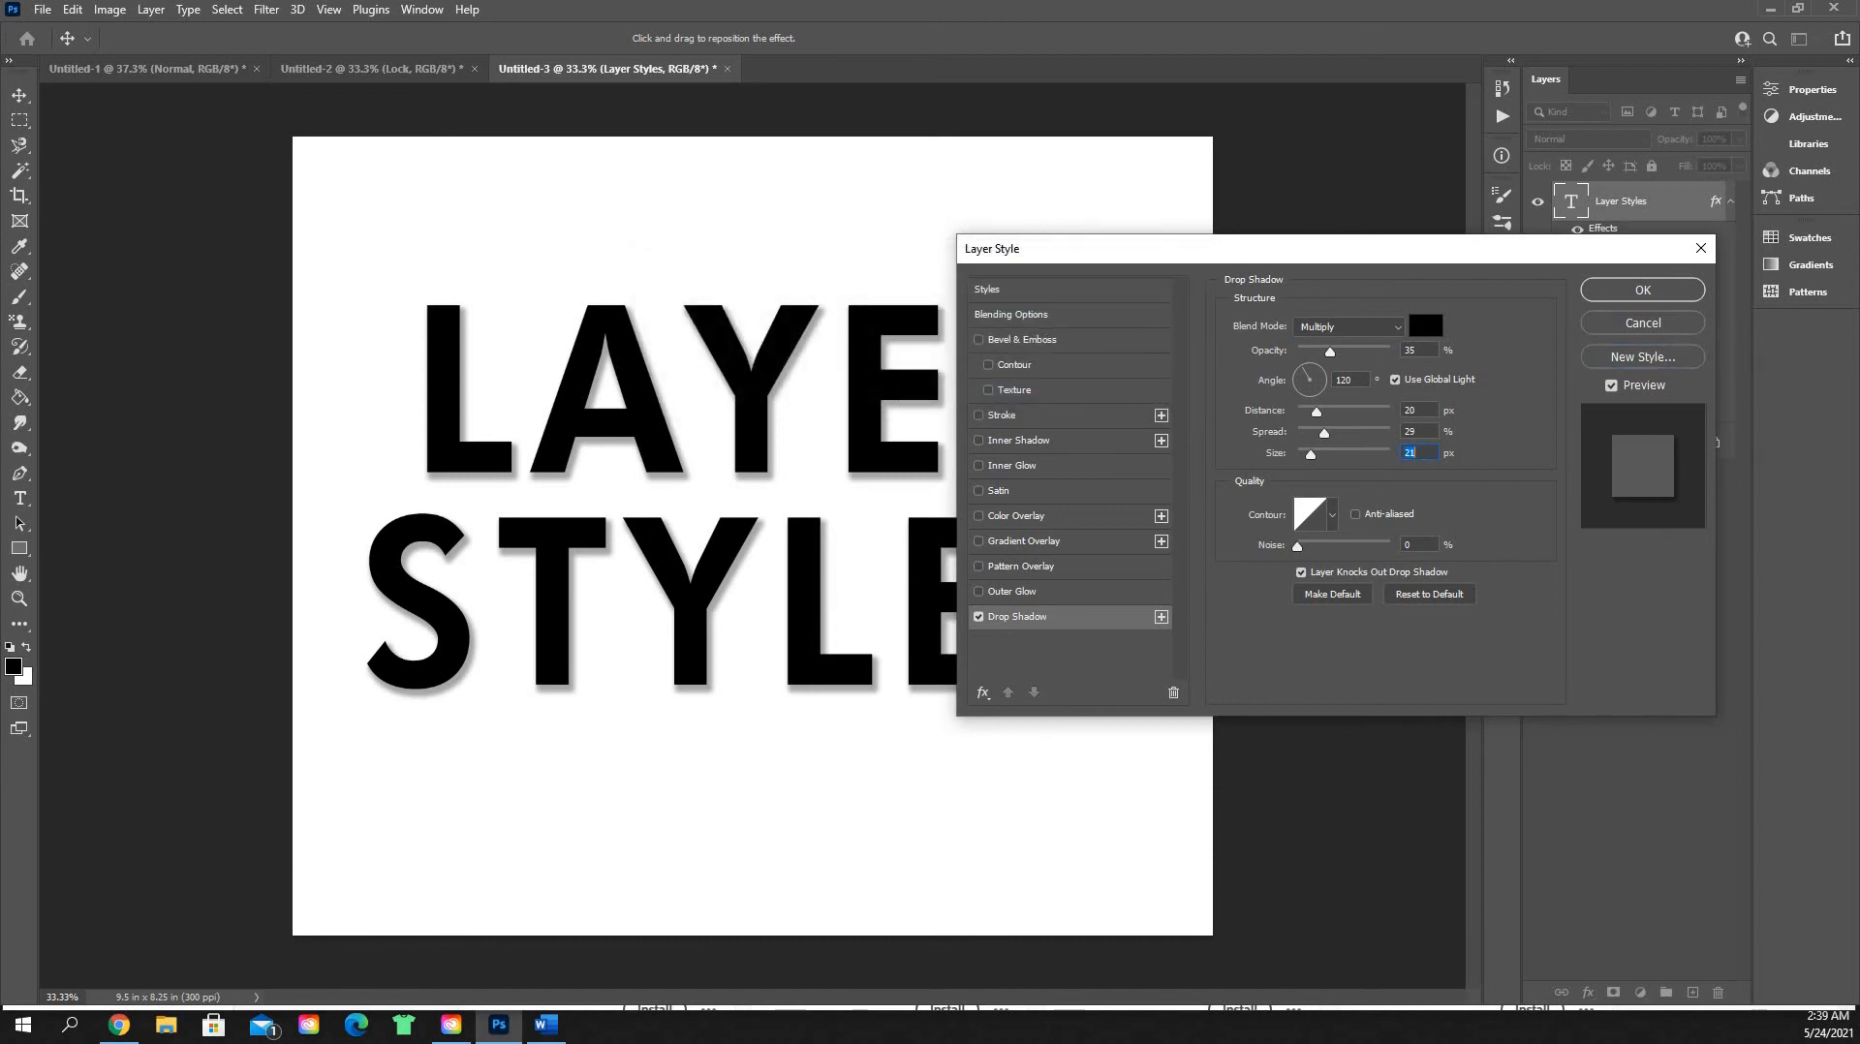
Step: Apply the saved Drop Shadow preset to the Layer Styles text layer, accept it, and toggle the layer's effects off and on
{"action": "left_click", "coordinate": [1008, 294]}
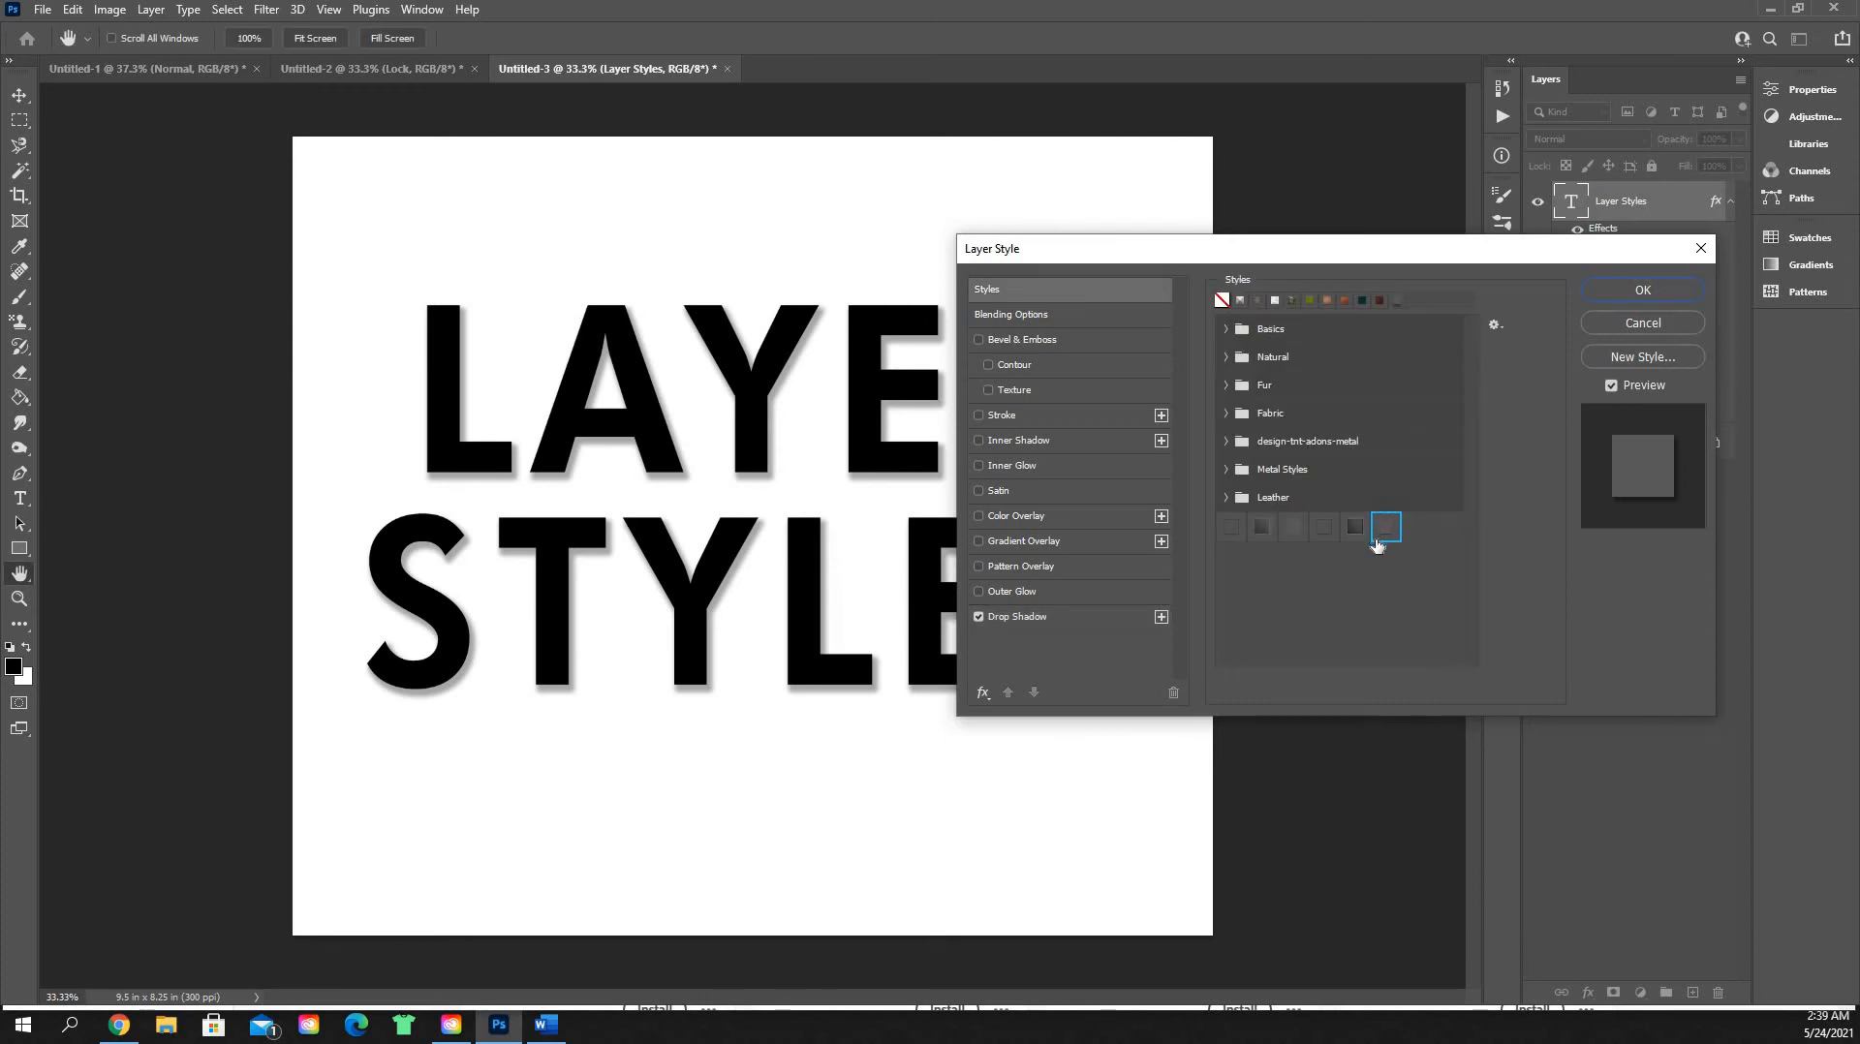
{"action": "left_click", "coordinate": [1381, 528]}
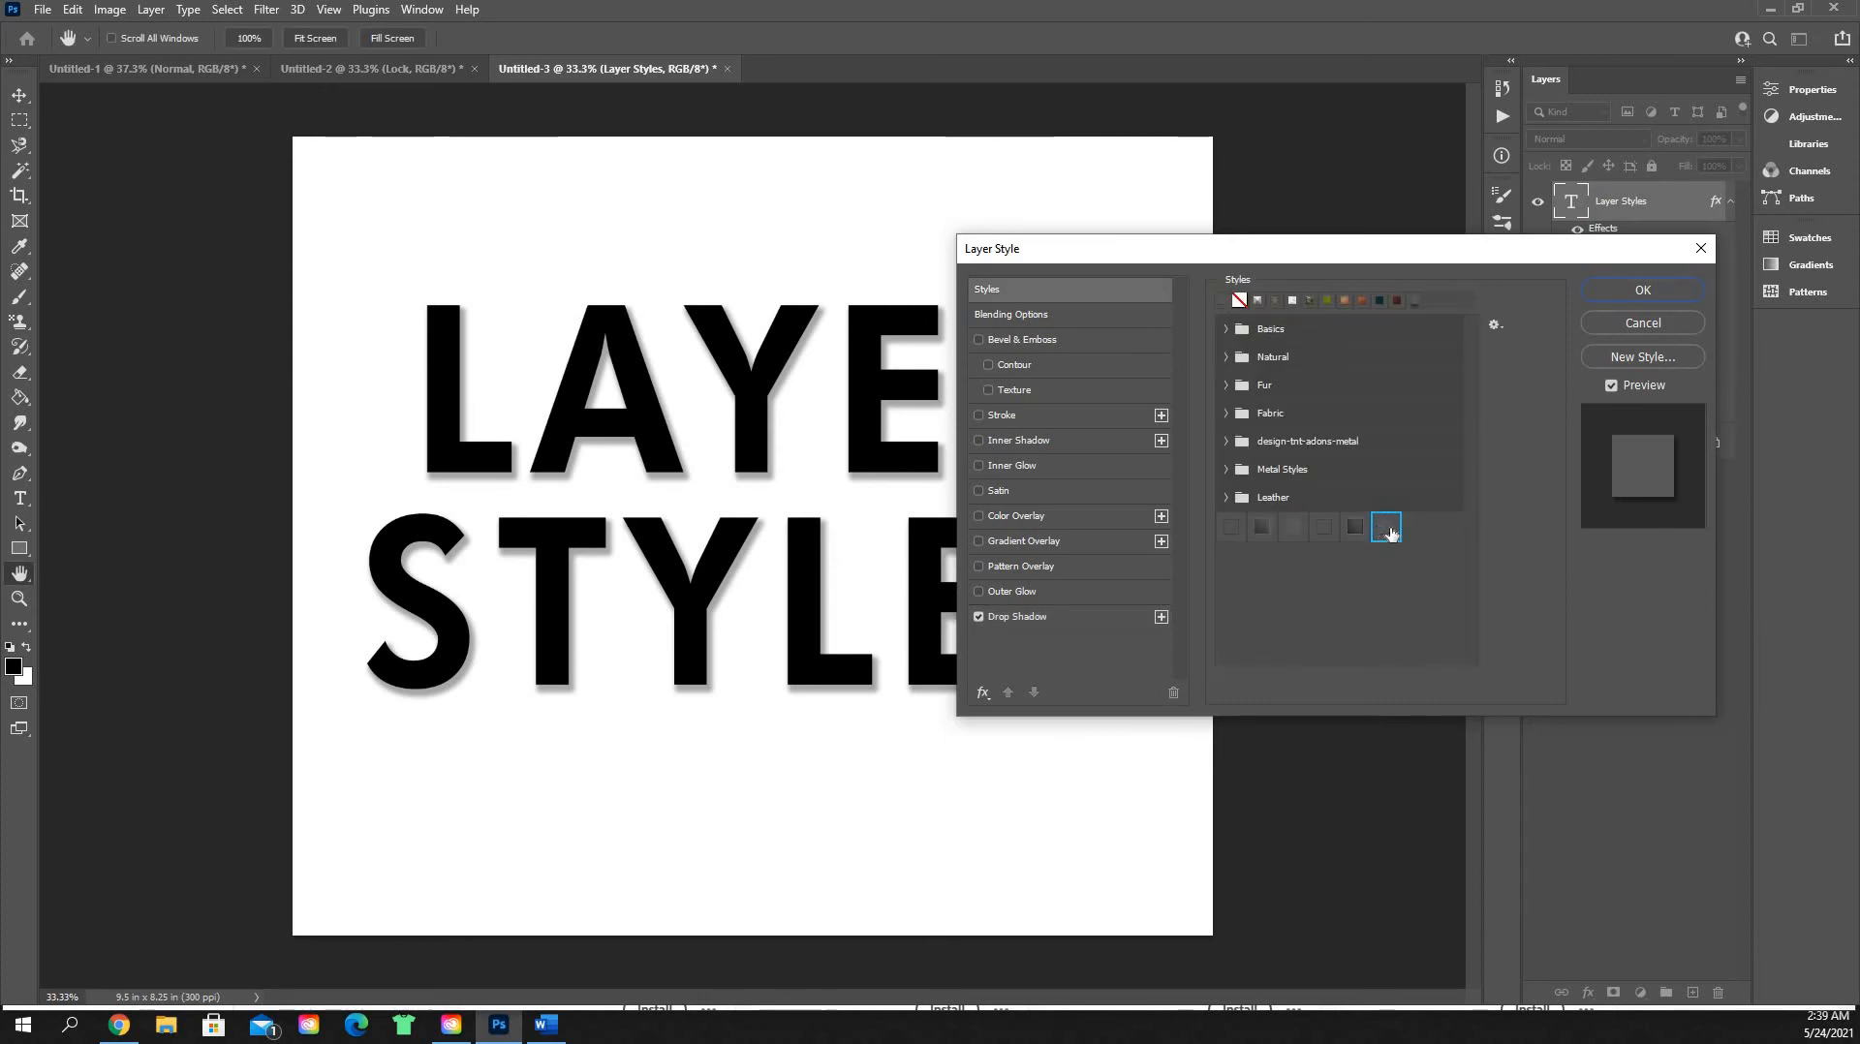
{"action": "left_click", "coordinate": [1601, 290]}
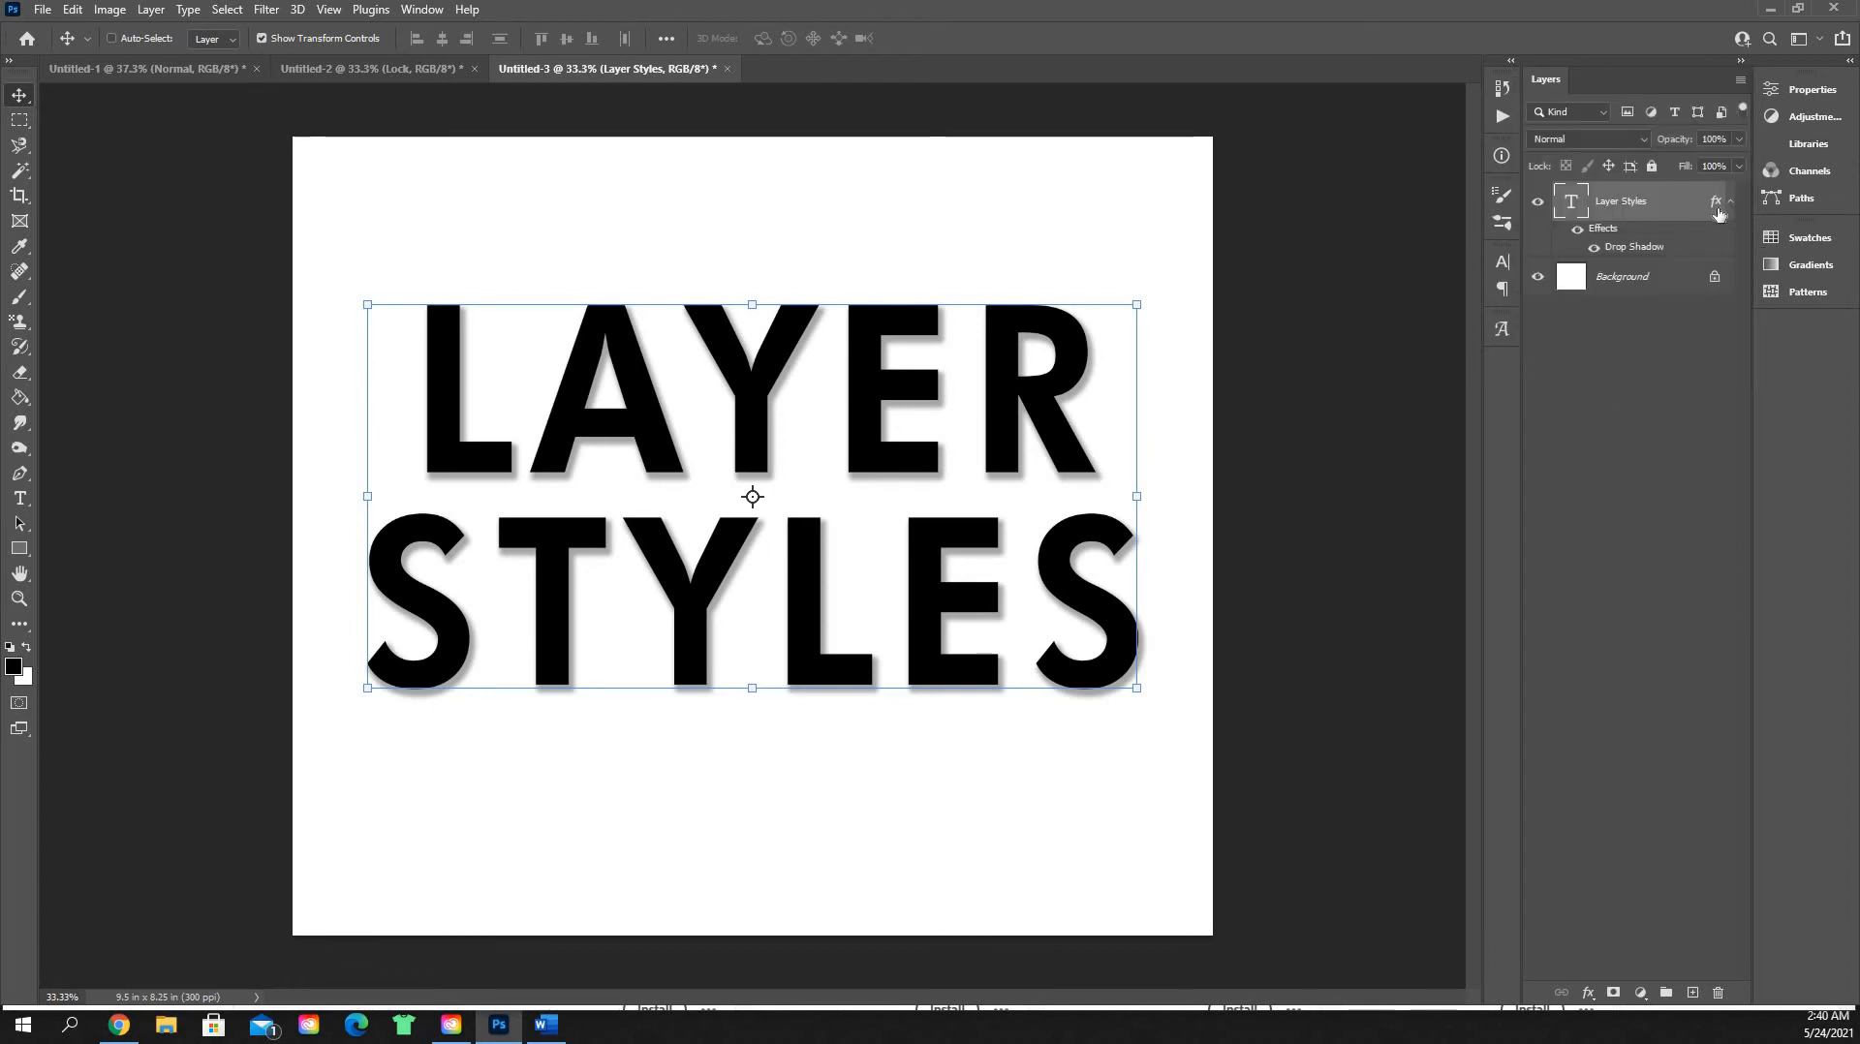
{"action": "left_click", "coordinate": [1582, 237]}
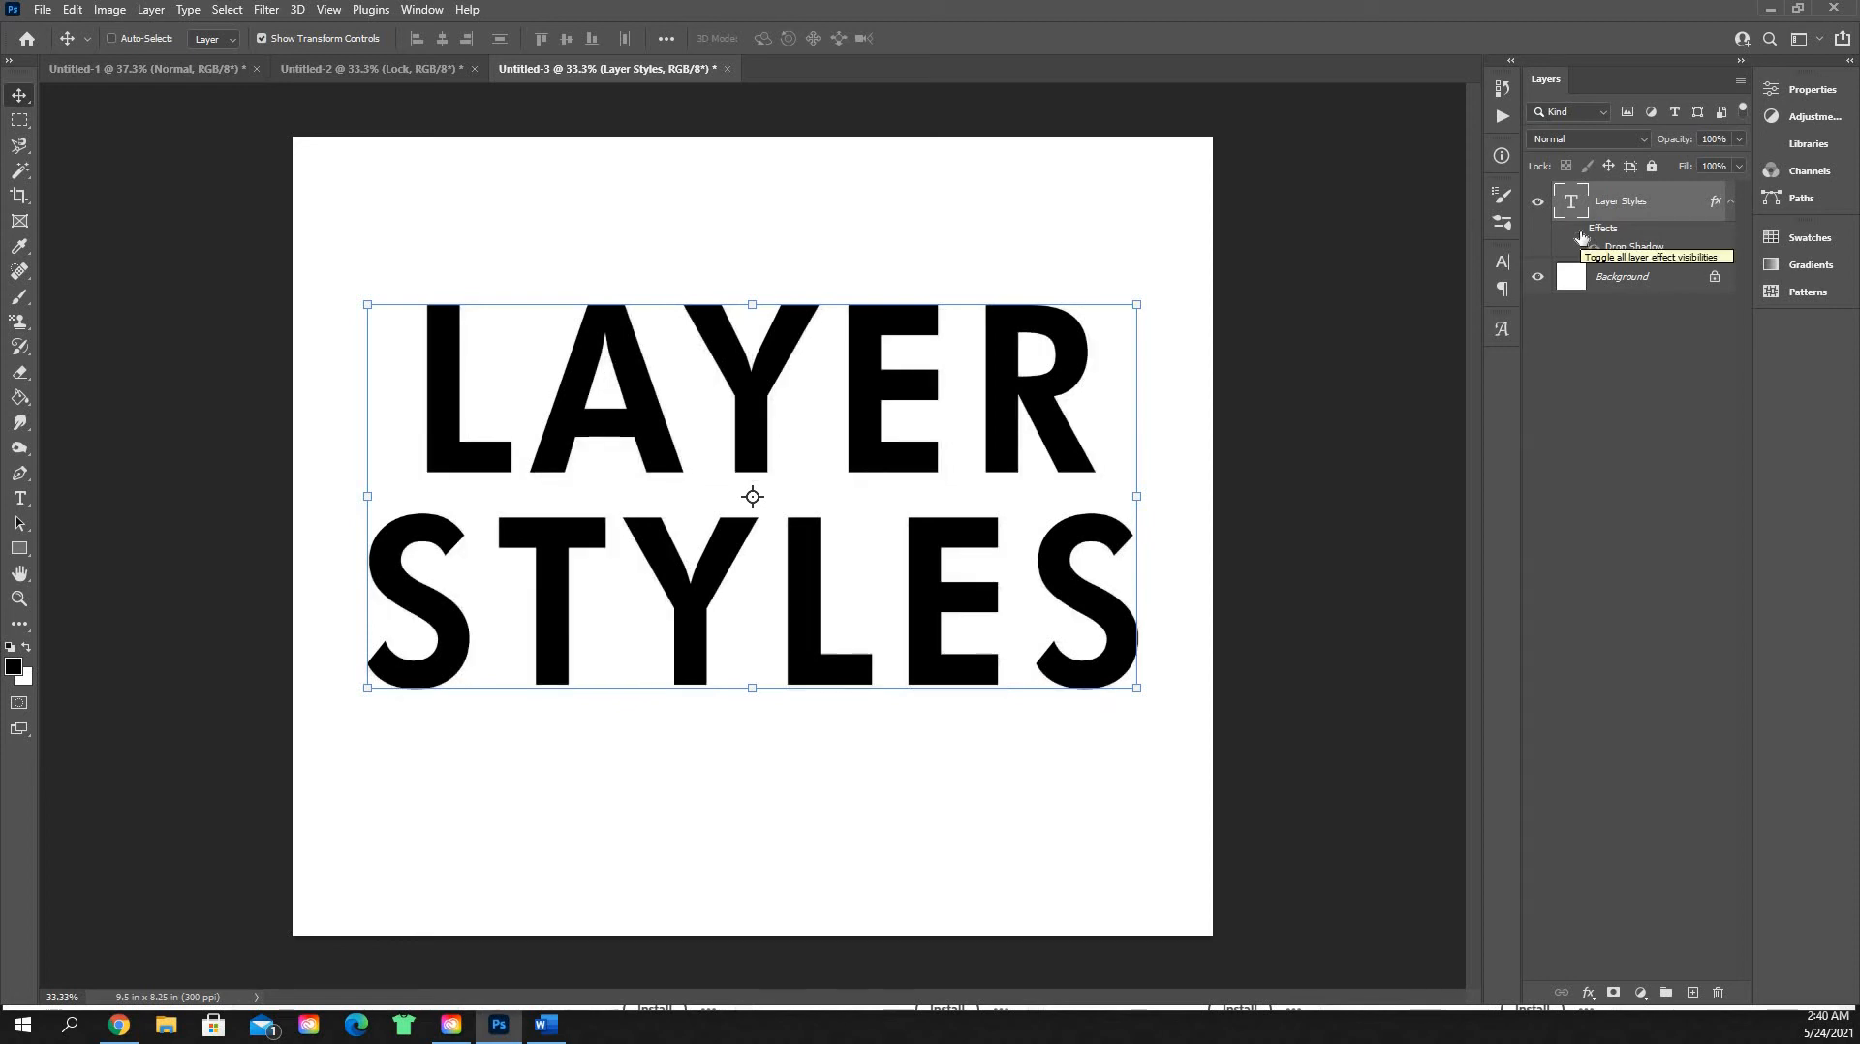
{"action": "left_click", "coordinate": [1582, 238]}
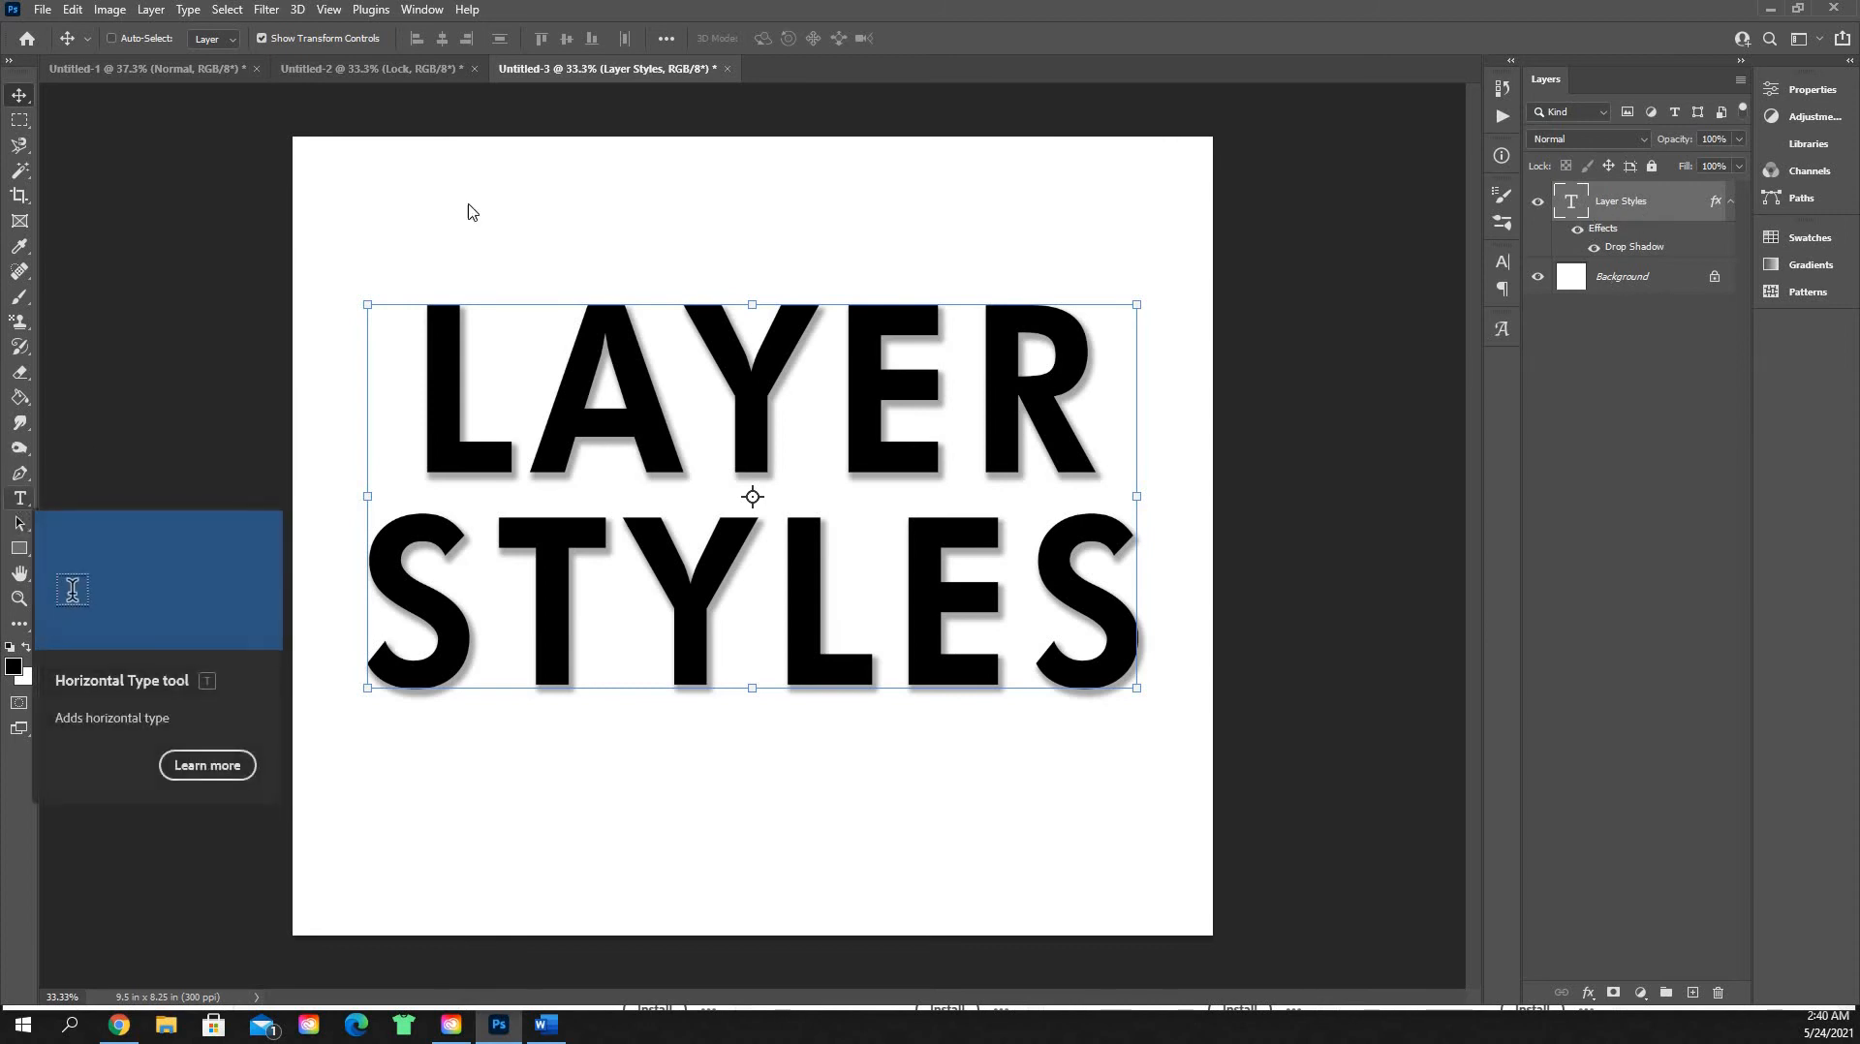
Step: Add a text layer reading "New Layer" and centre it above the LAYER STYLES text
{"action": "key", "text": "t"}
{"action": "left_click", "coordinate": [602, 220]}
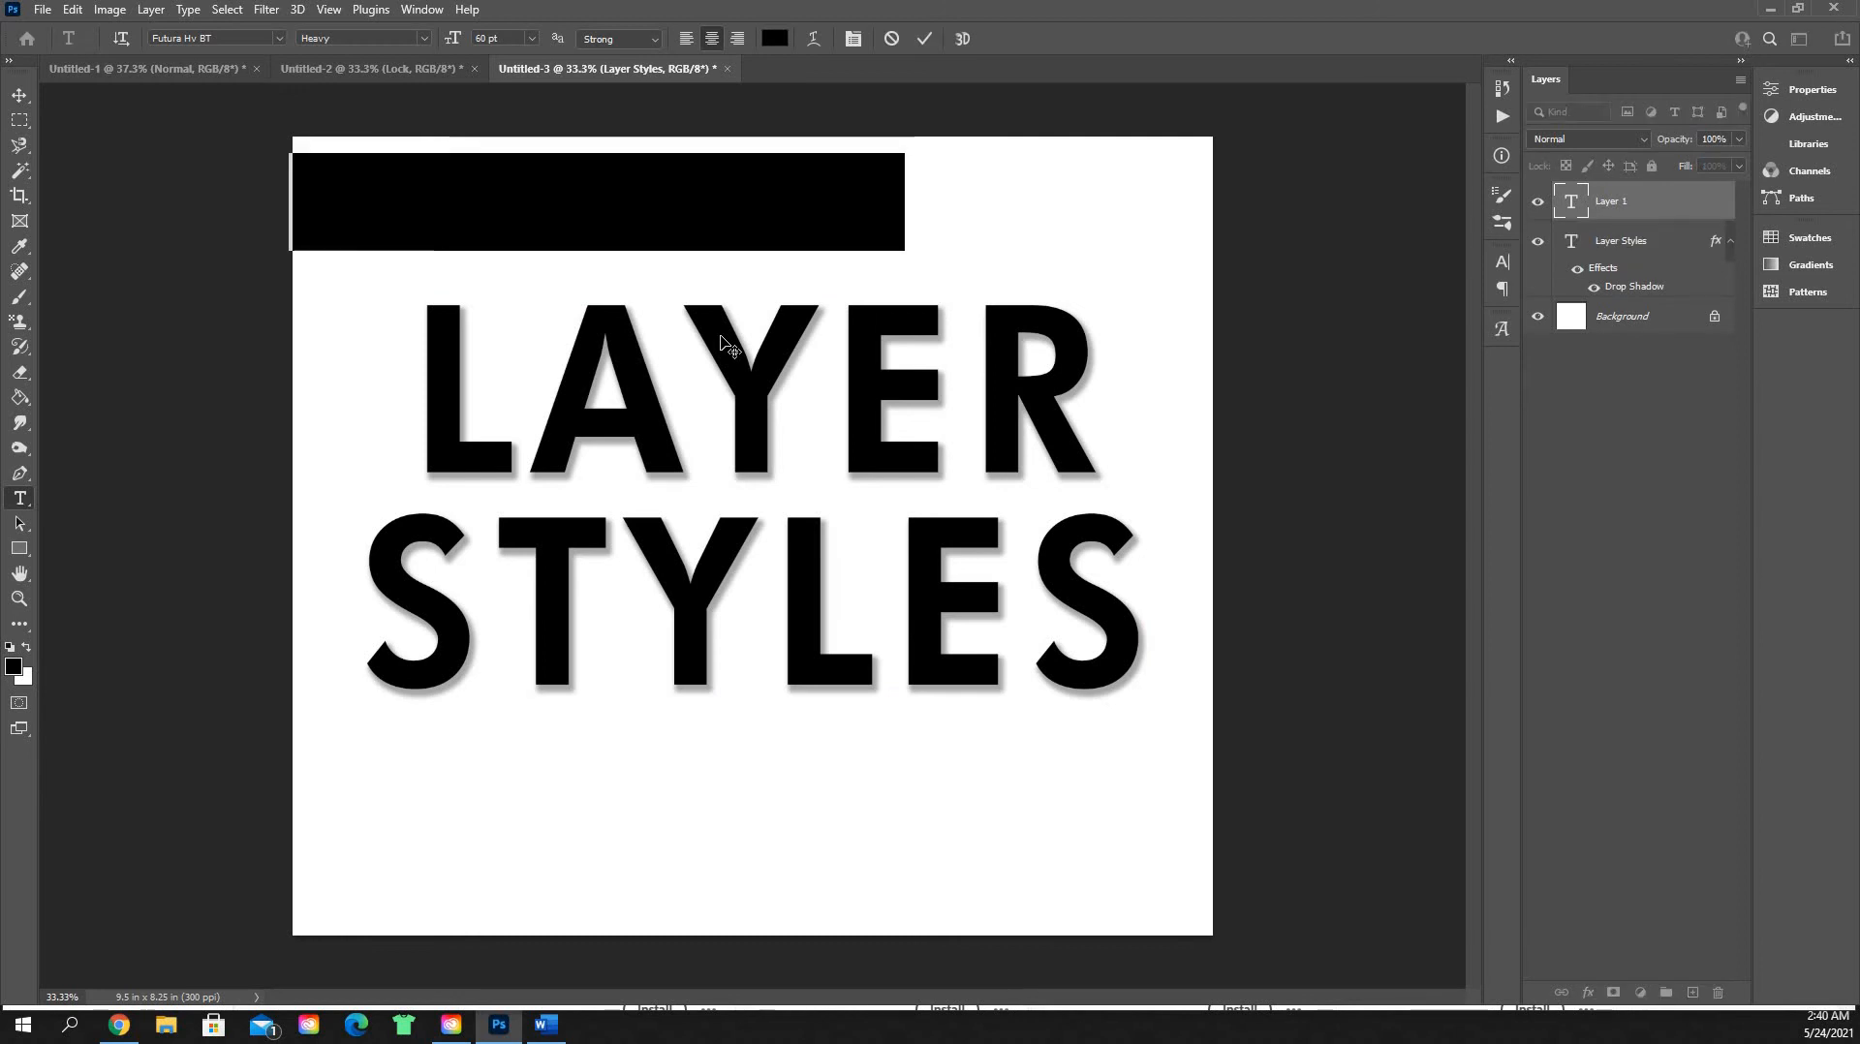
{"action": "type", "text": "Drop Sh"}
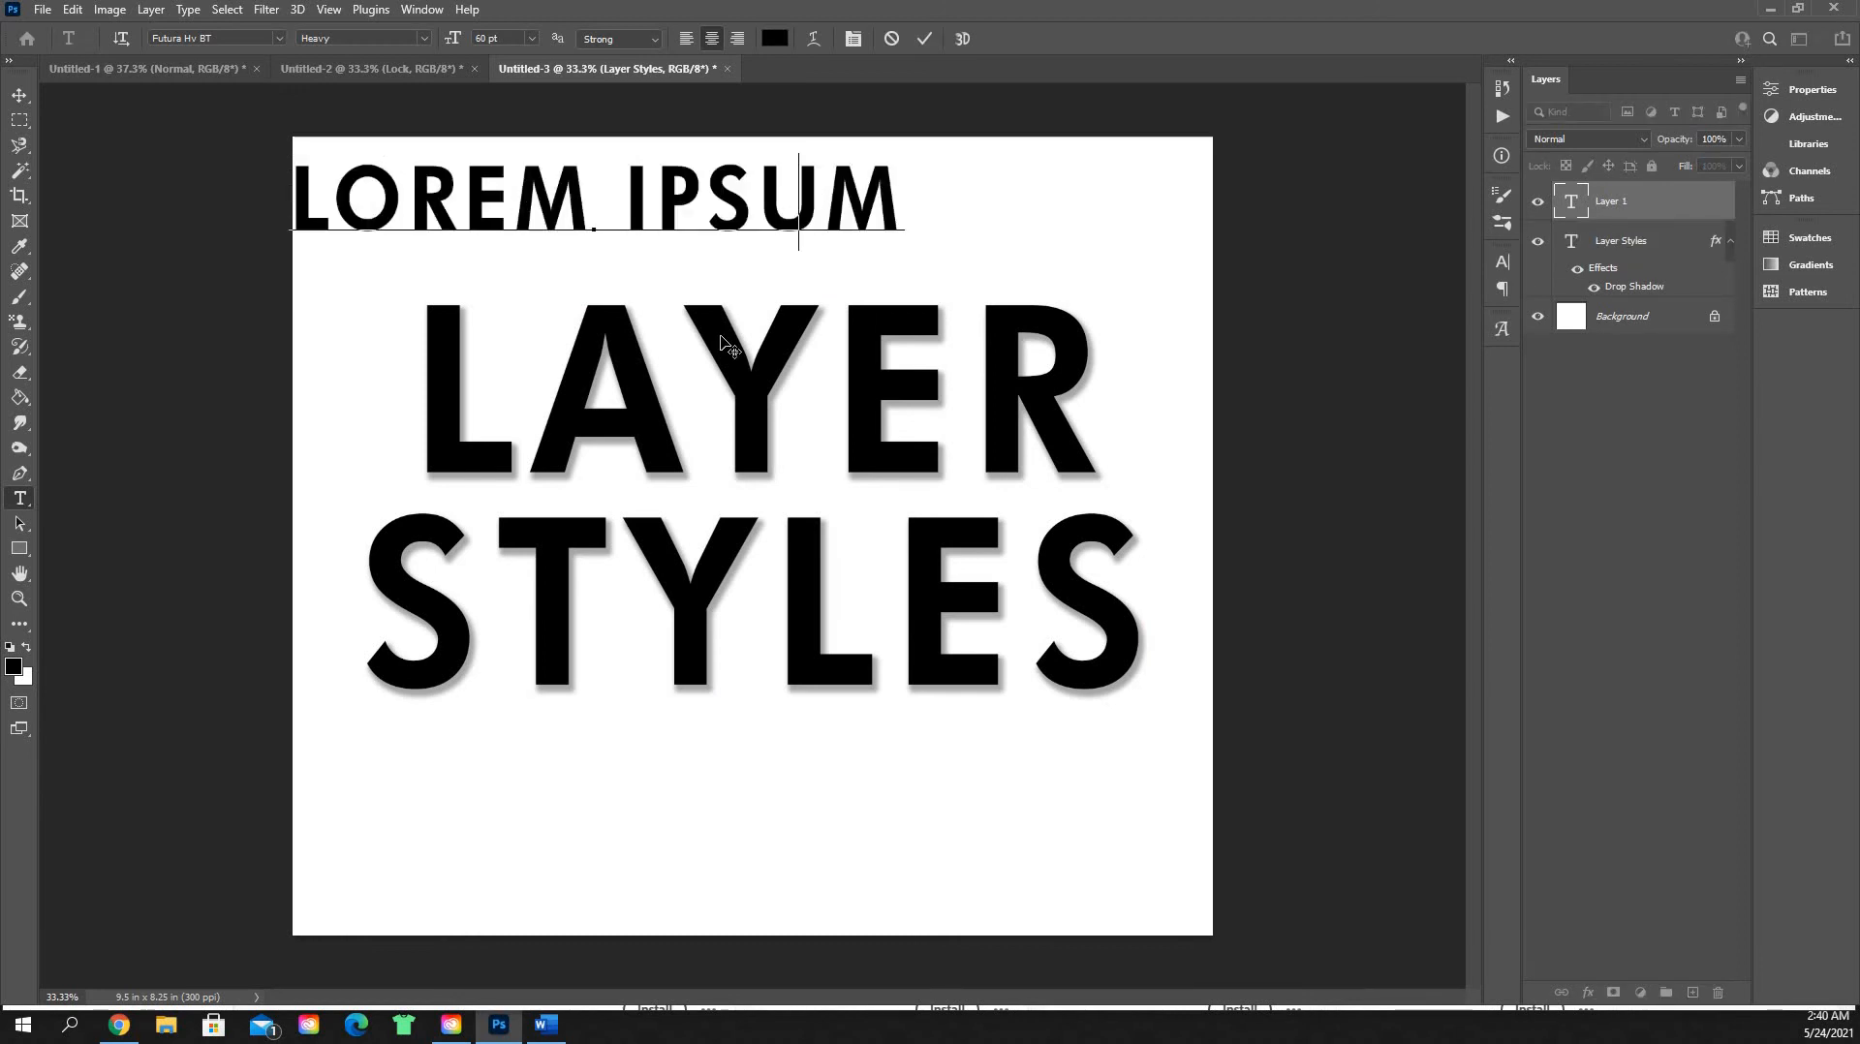
{"action": "type", "text": "er"}
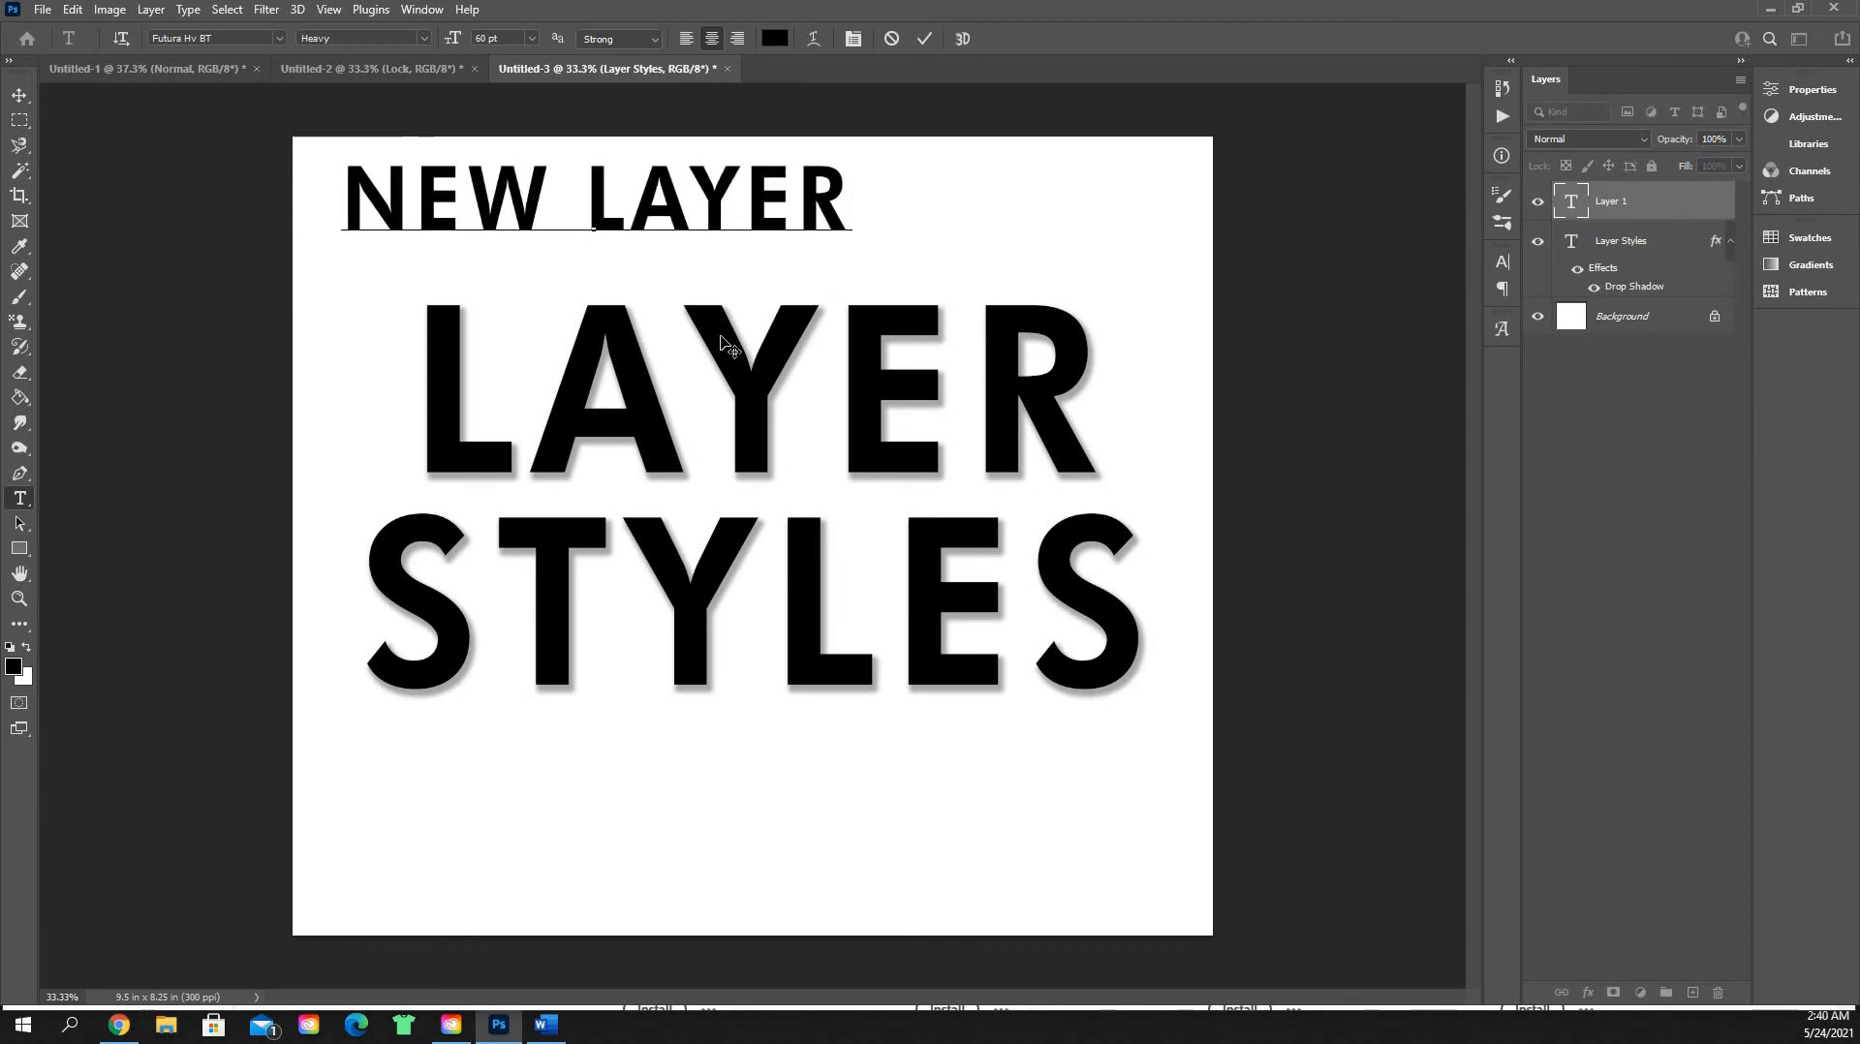
{"action": "left_click", "coordinate": [20, 95]}
{"action": "left_click_drag", "start_coordinate": [723, 177], "coordinate": [781, 431]}
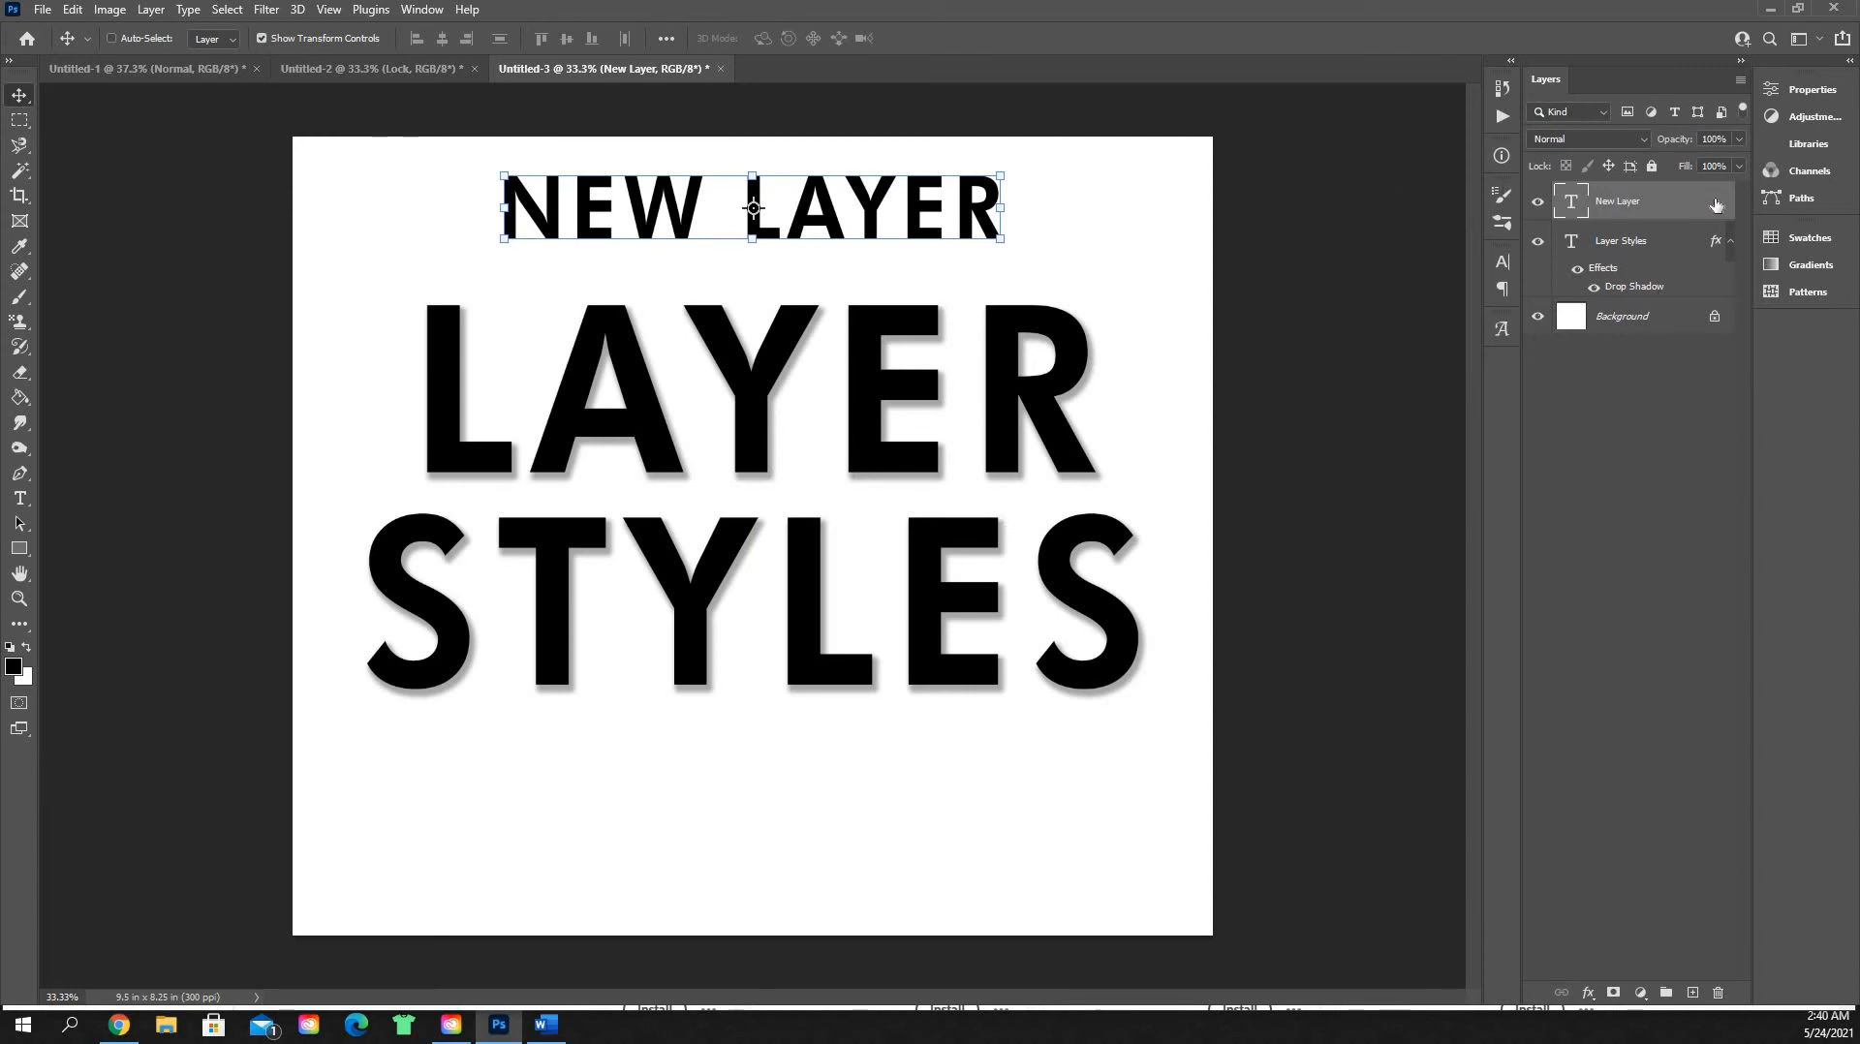
Step: Try the saved Drop Shadow preset on the New Layer text and cancel the change
{"action": "double_click", "coordinate": [1634, 215]}
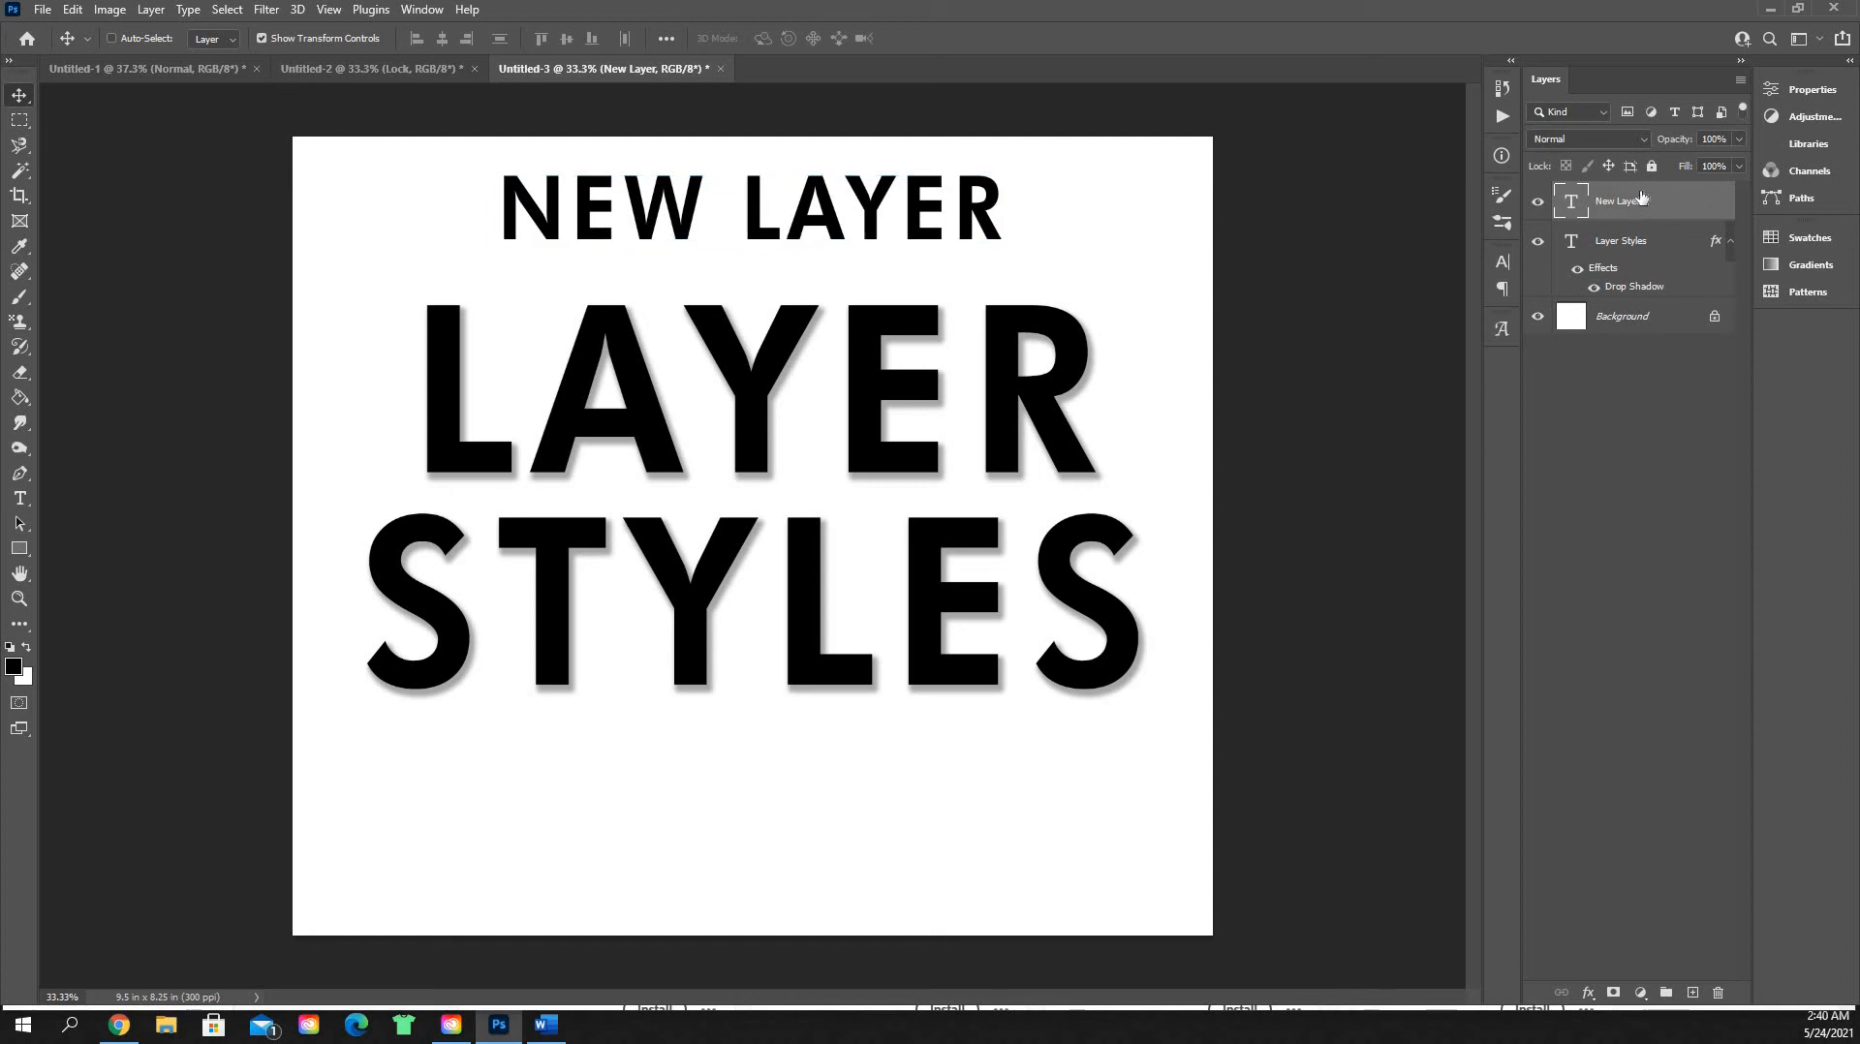
{"action": "left_click", "coordinate": [1006, 290]}
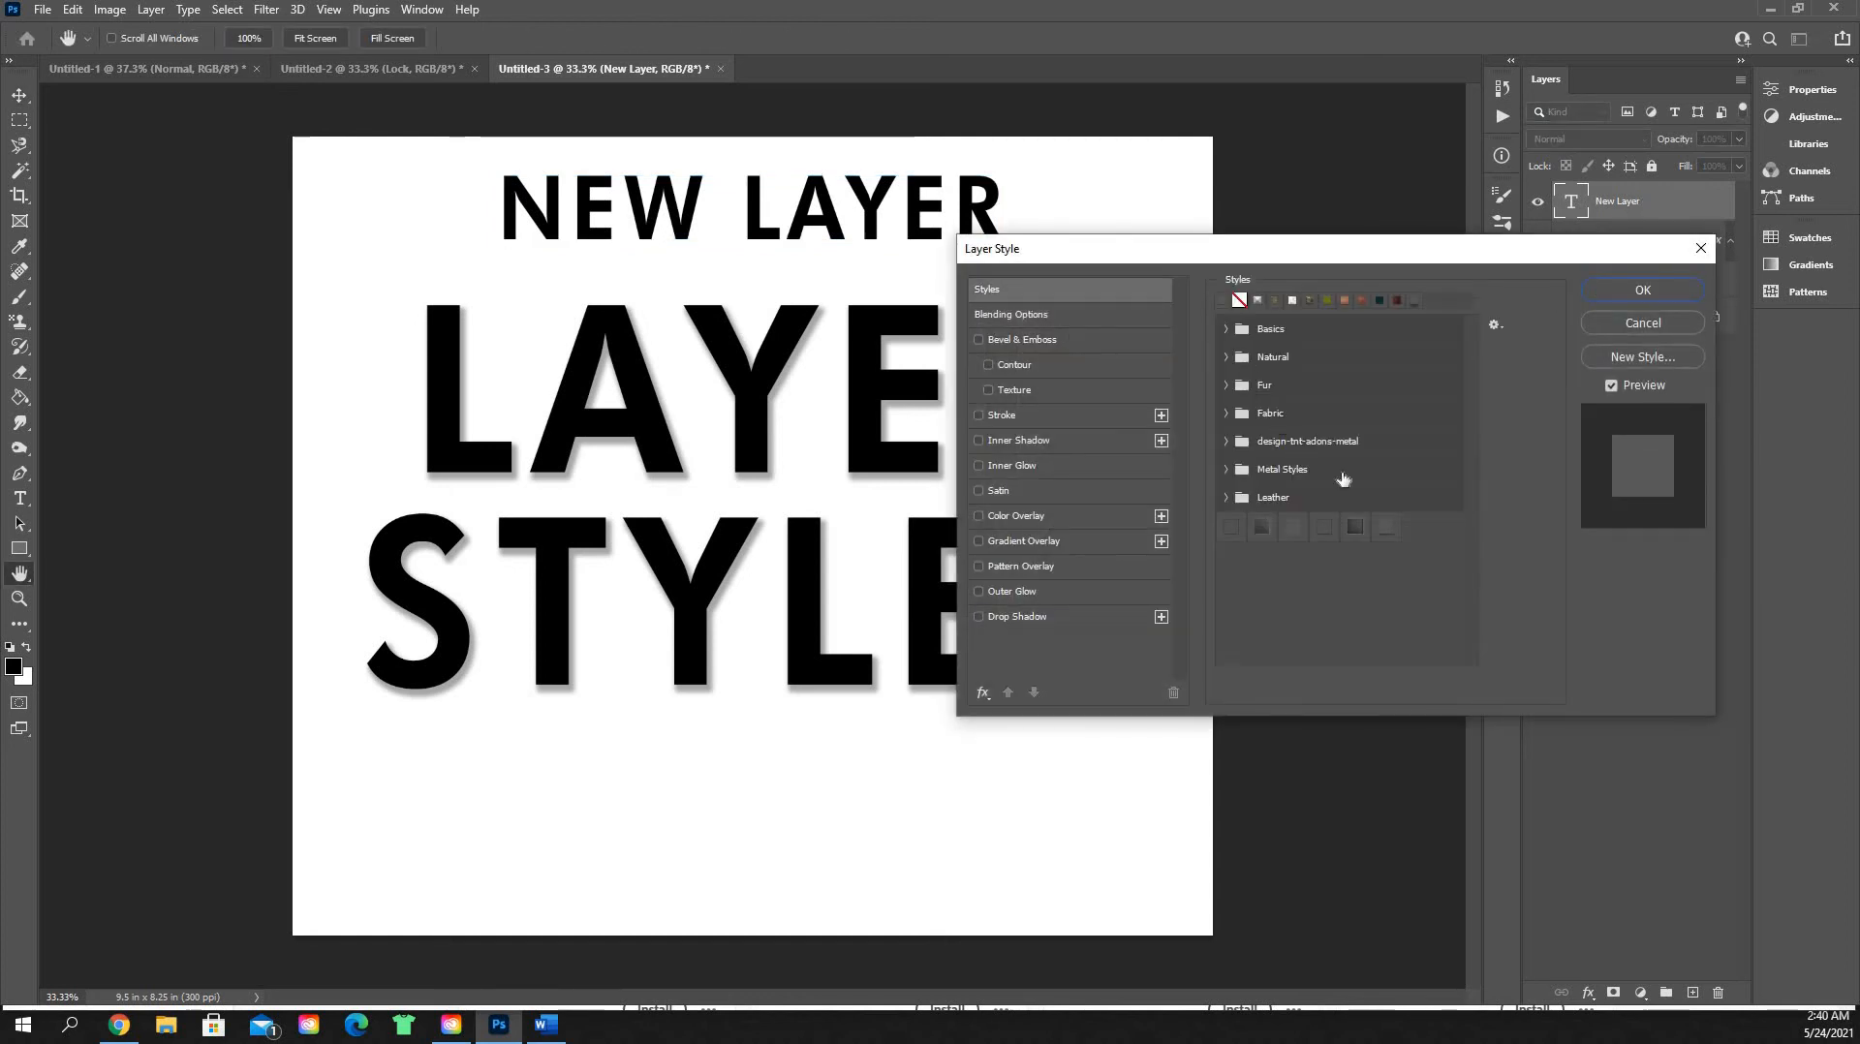
{"action": "left_click", "coordinate": [1388, 529]}
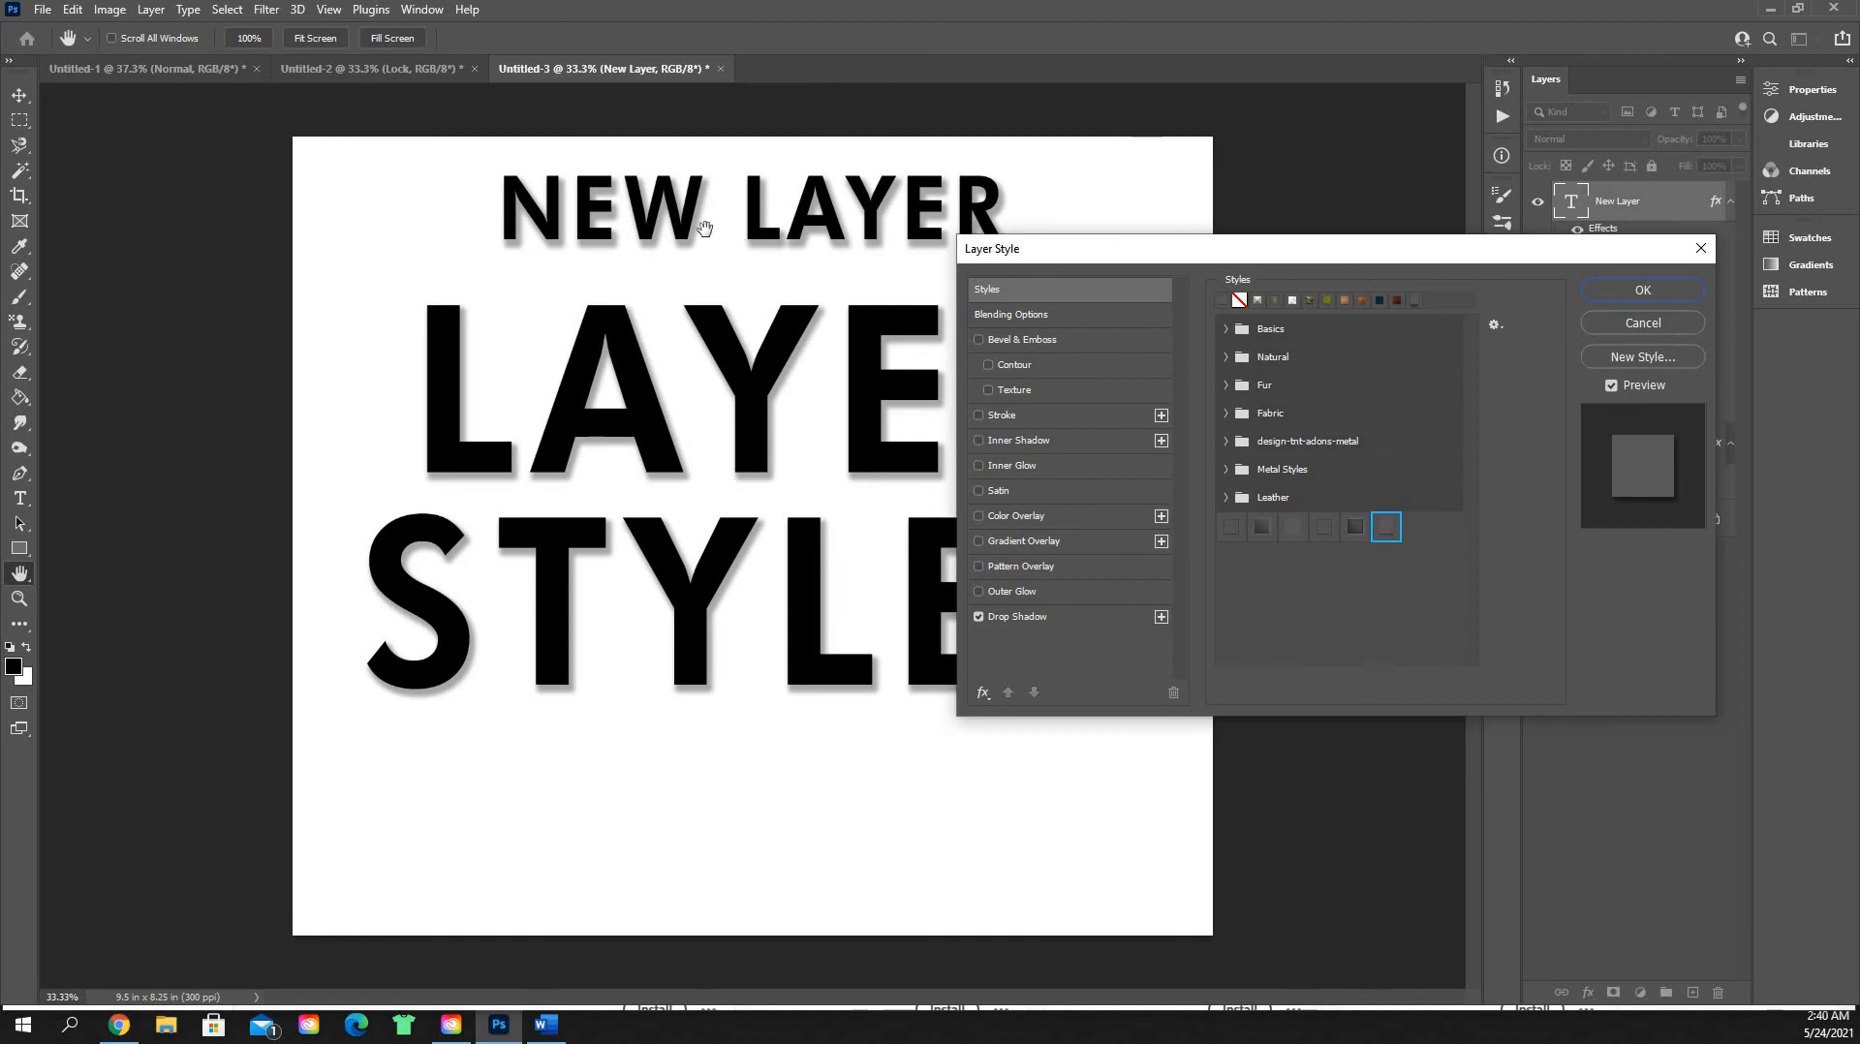
{"action": "left_click", "coordinate": [1602, 325]}
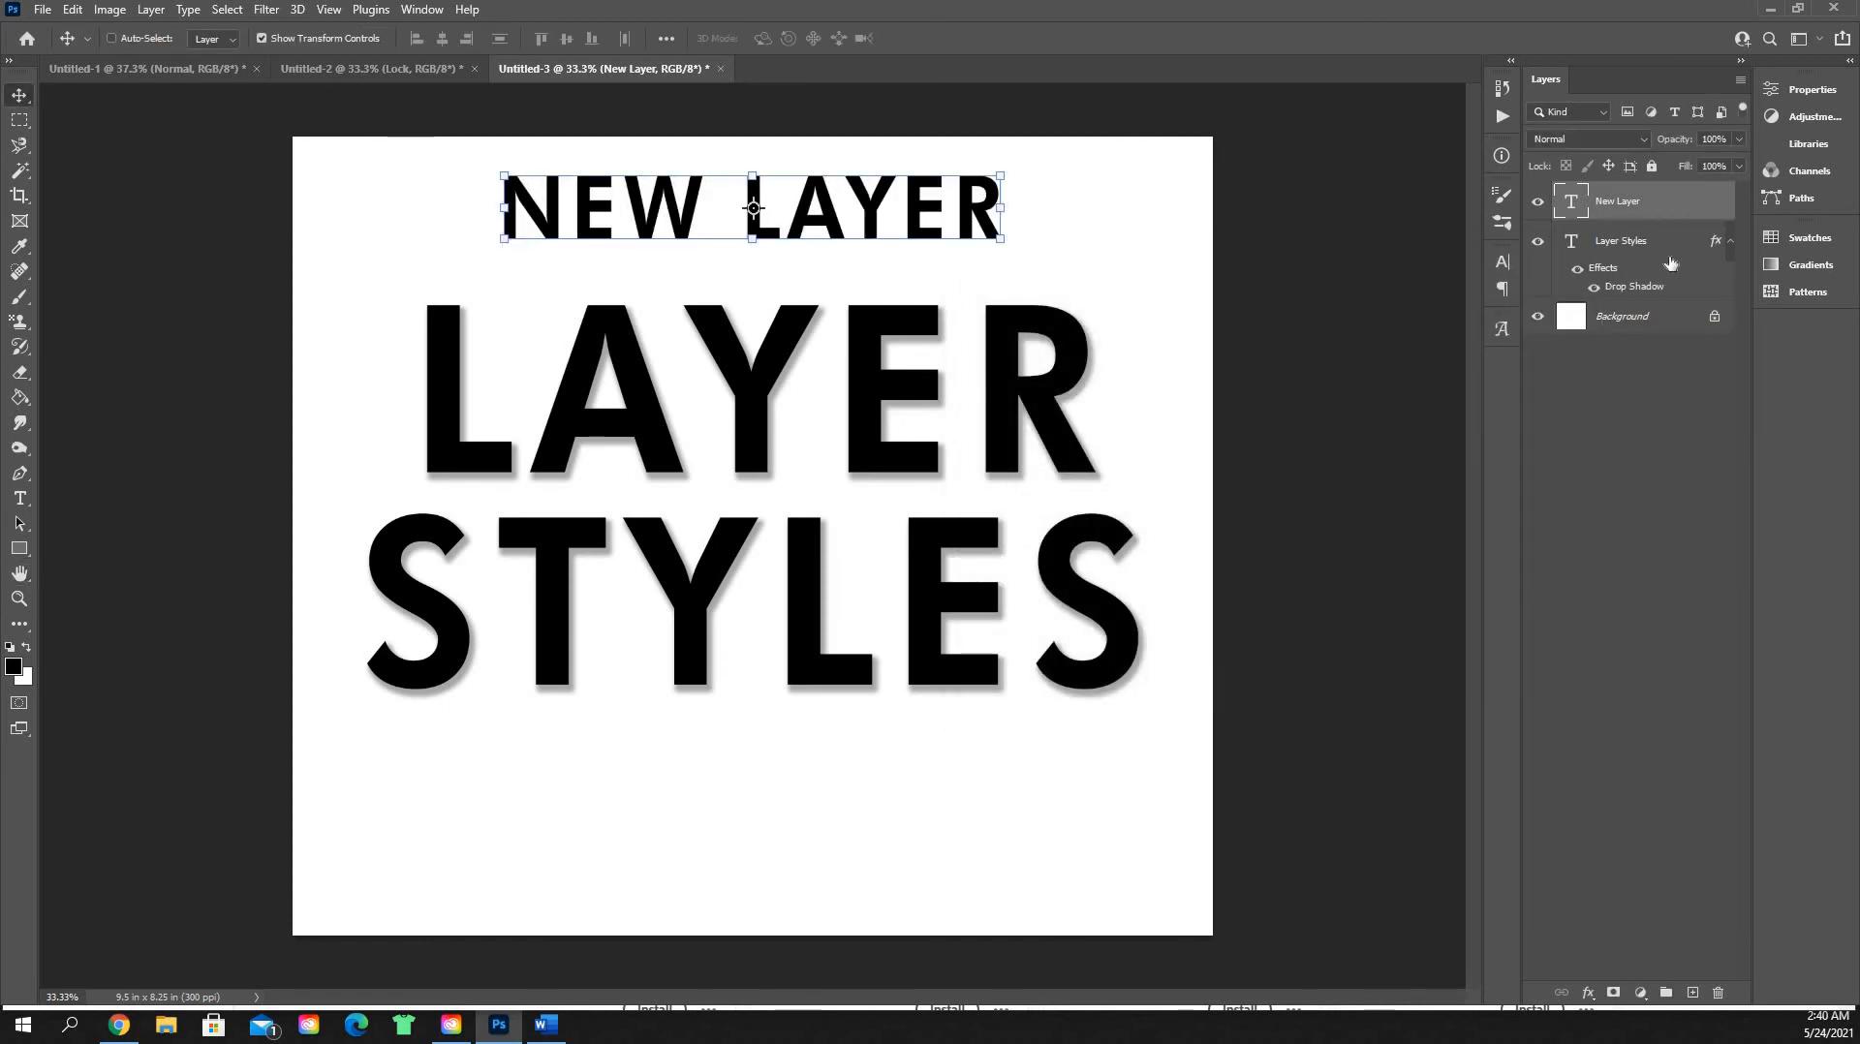
Step: Copy the layer style from the Layer Styles text layer, paste it onto the New Layer text, and deselect the layers
{"action": "left_click", "coordinate": [1678, 283]}
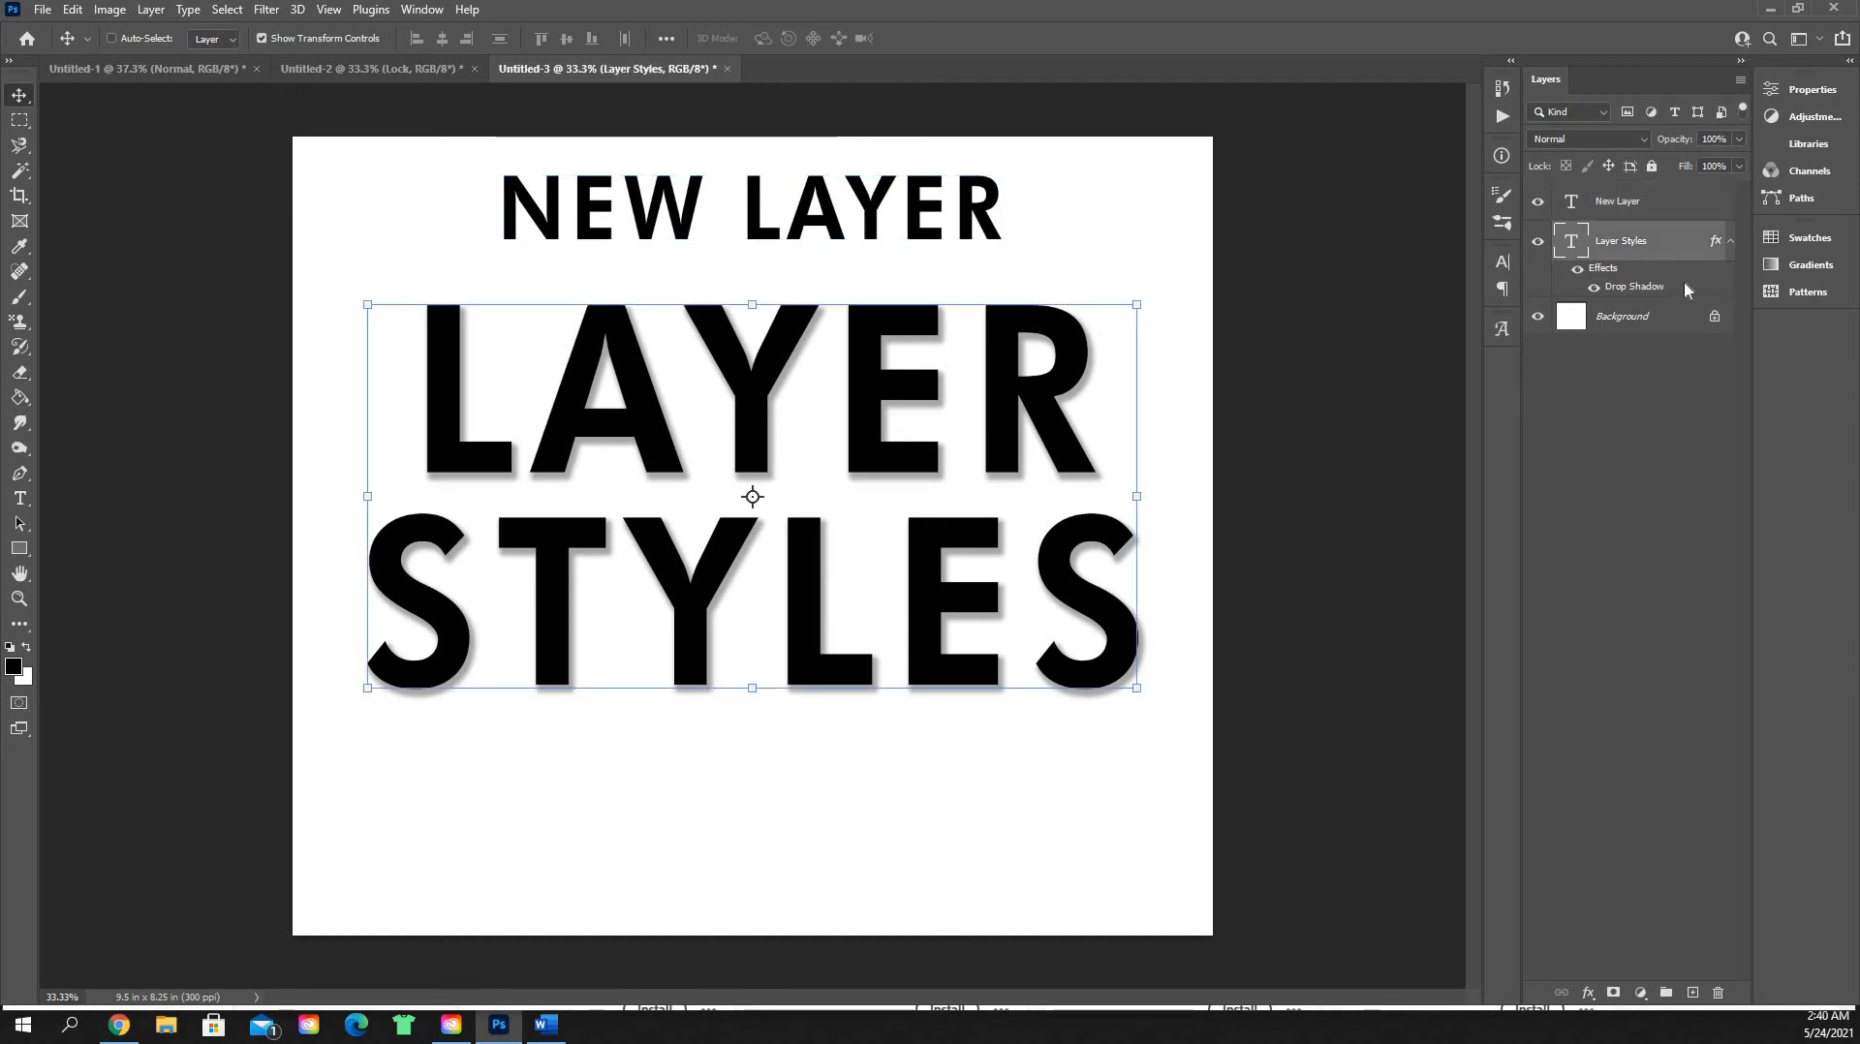
{"action": "right_click", "coordinate": [1685, 284]}
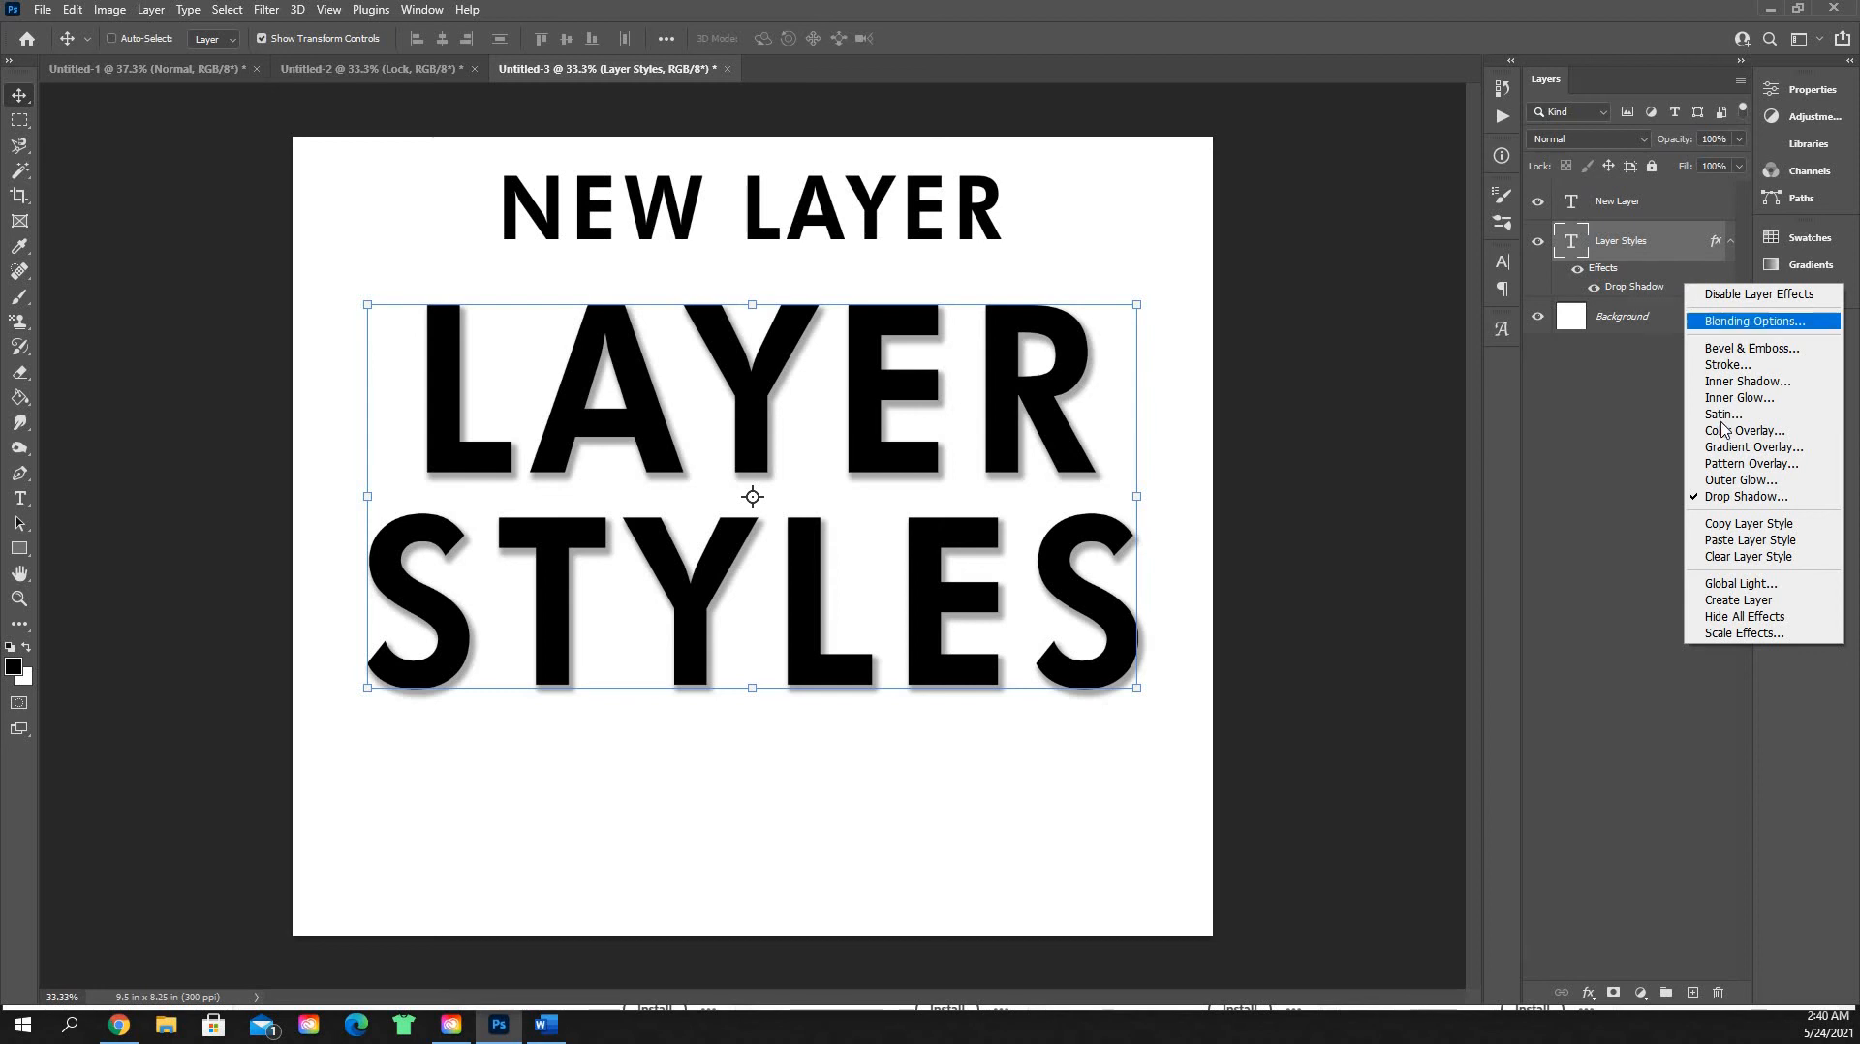
{"action": "left_click", "coordinate": [1761, 524]}
{"action": "left_click", "coordinate": [1686, 203]}
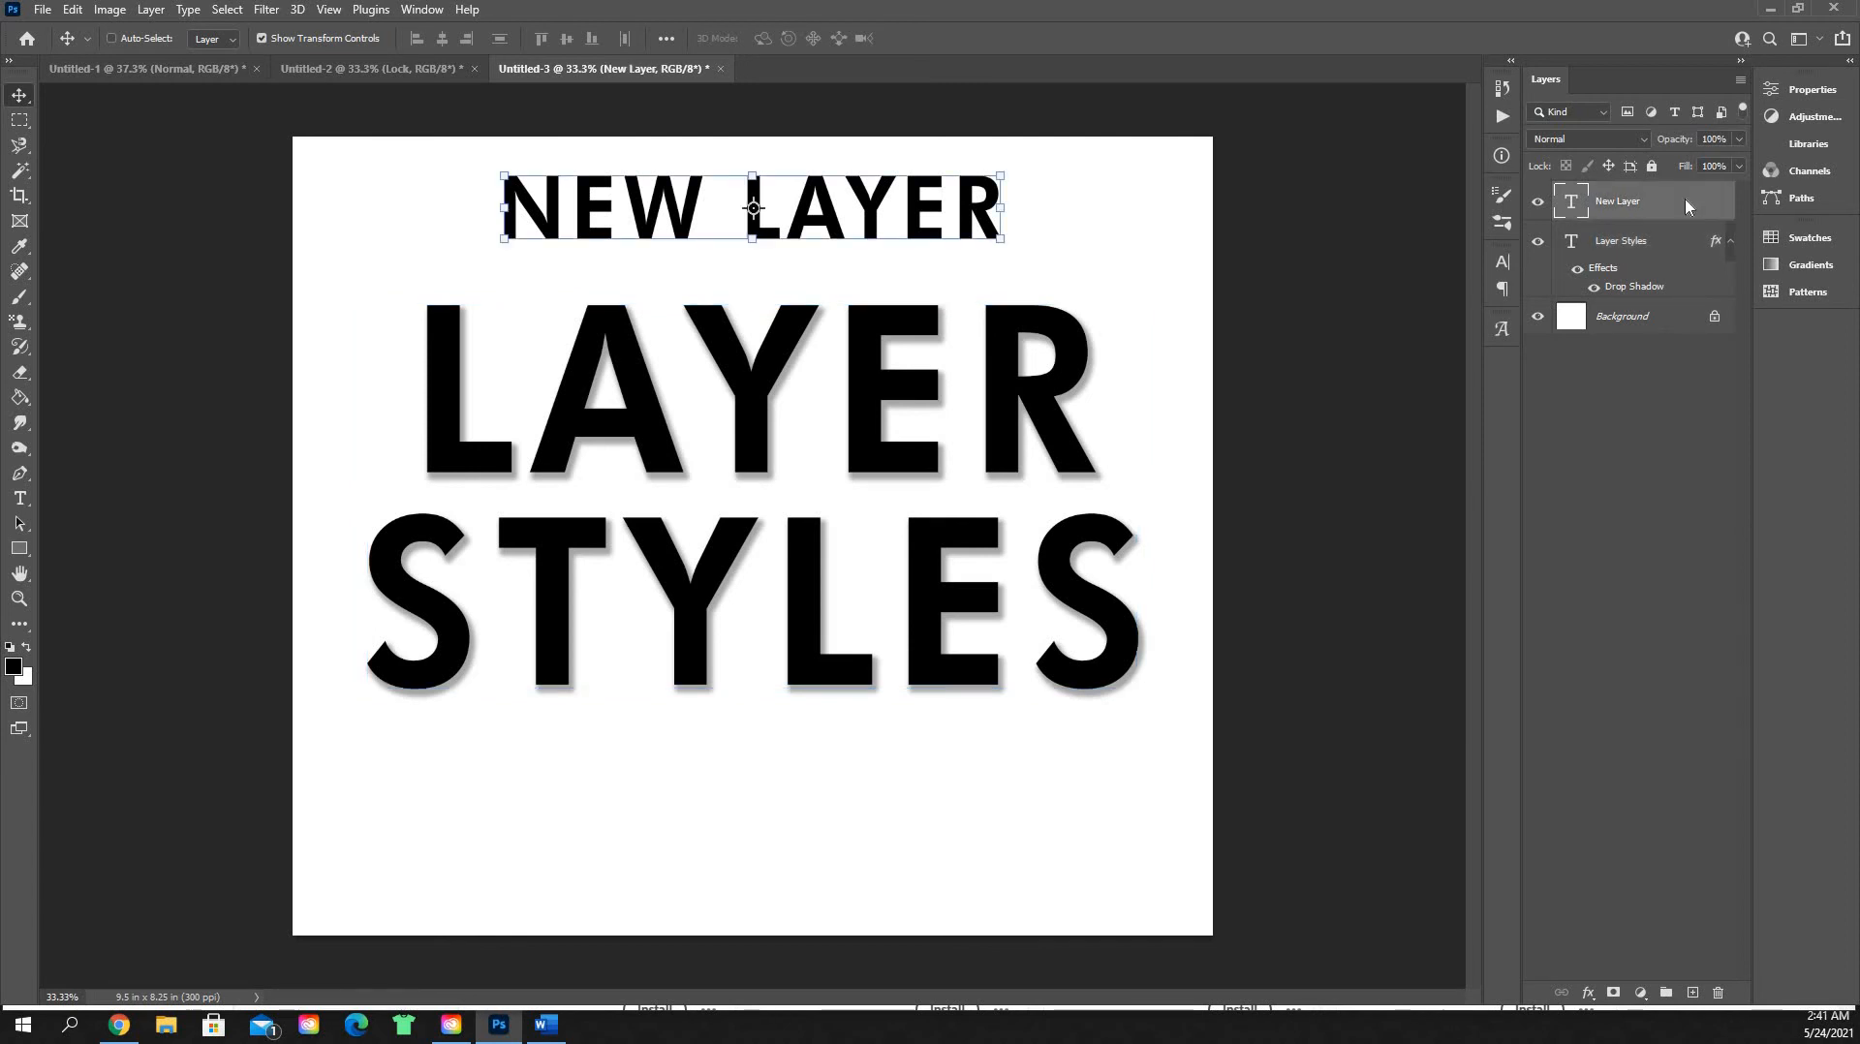
{"action": "right_click", "coordinate": [1686, 205]}
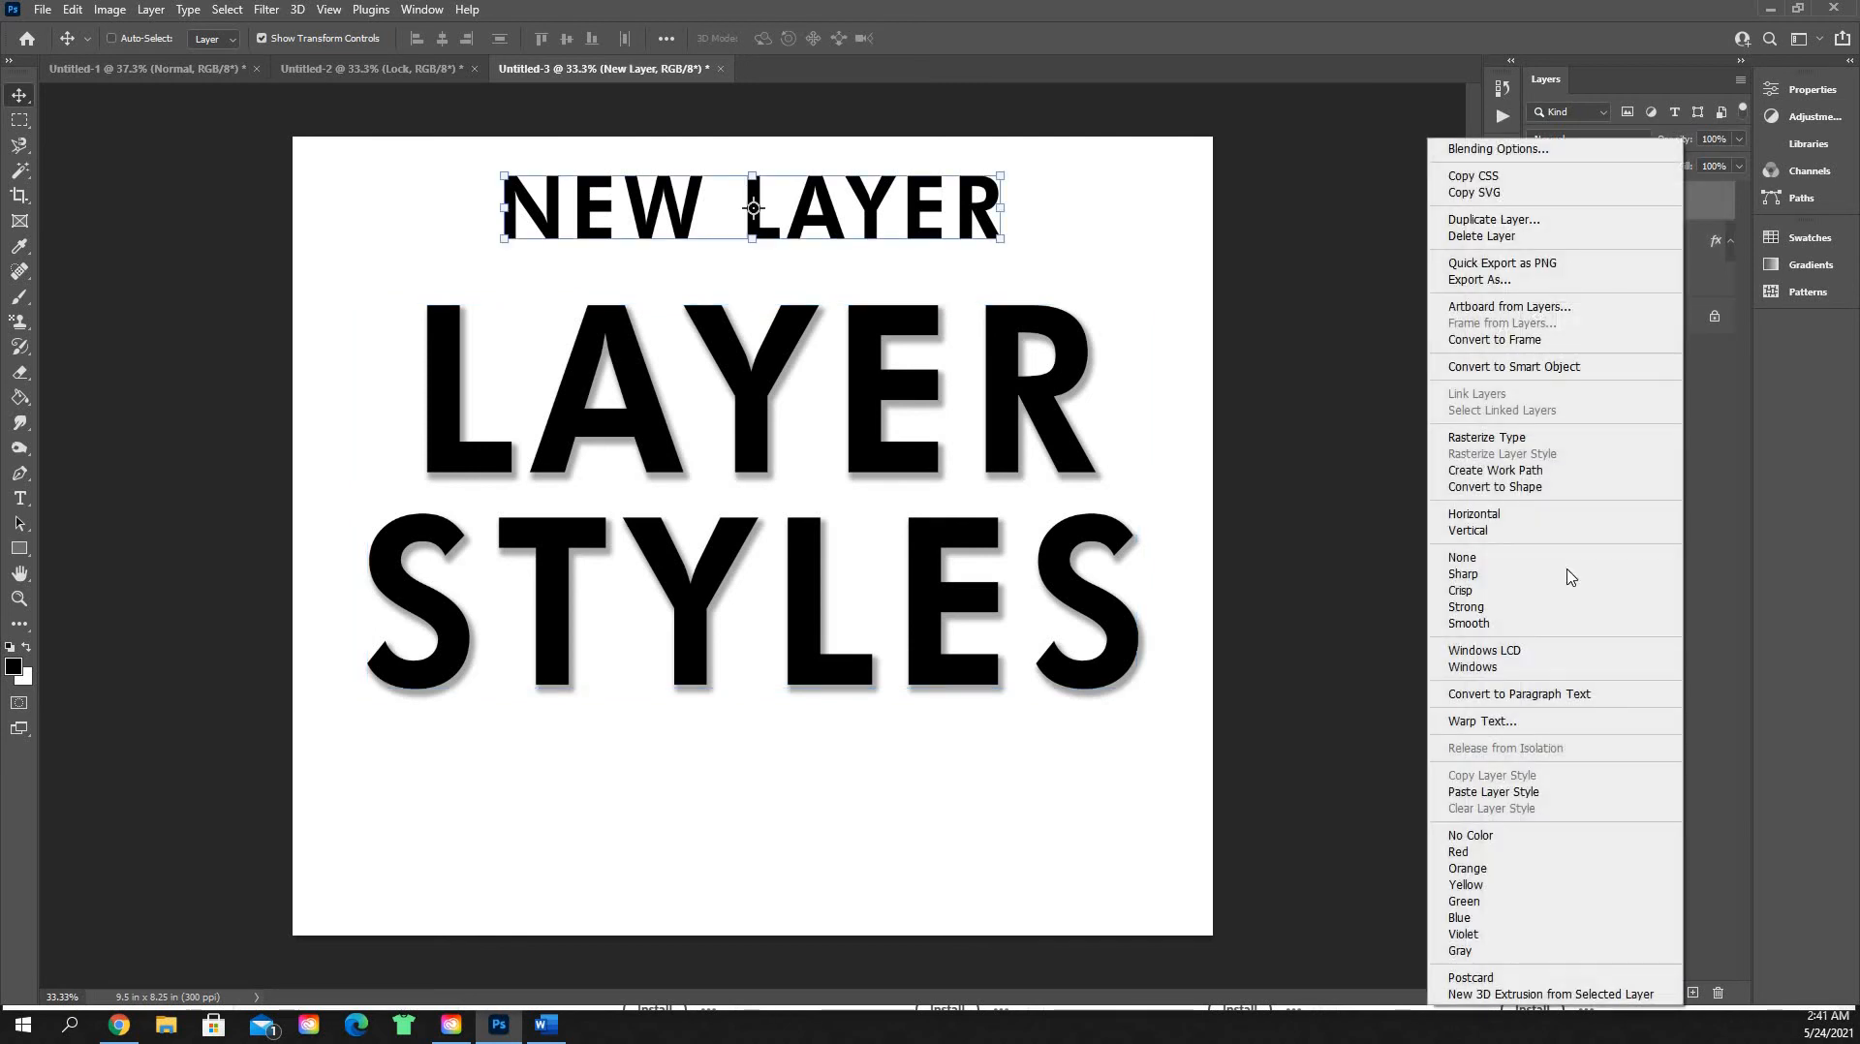
{"action": "left_click", "coordinate": [1540, 793]}
{"action": "left_click", "coordinate": [1631, 500]}
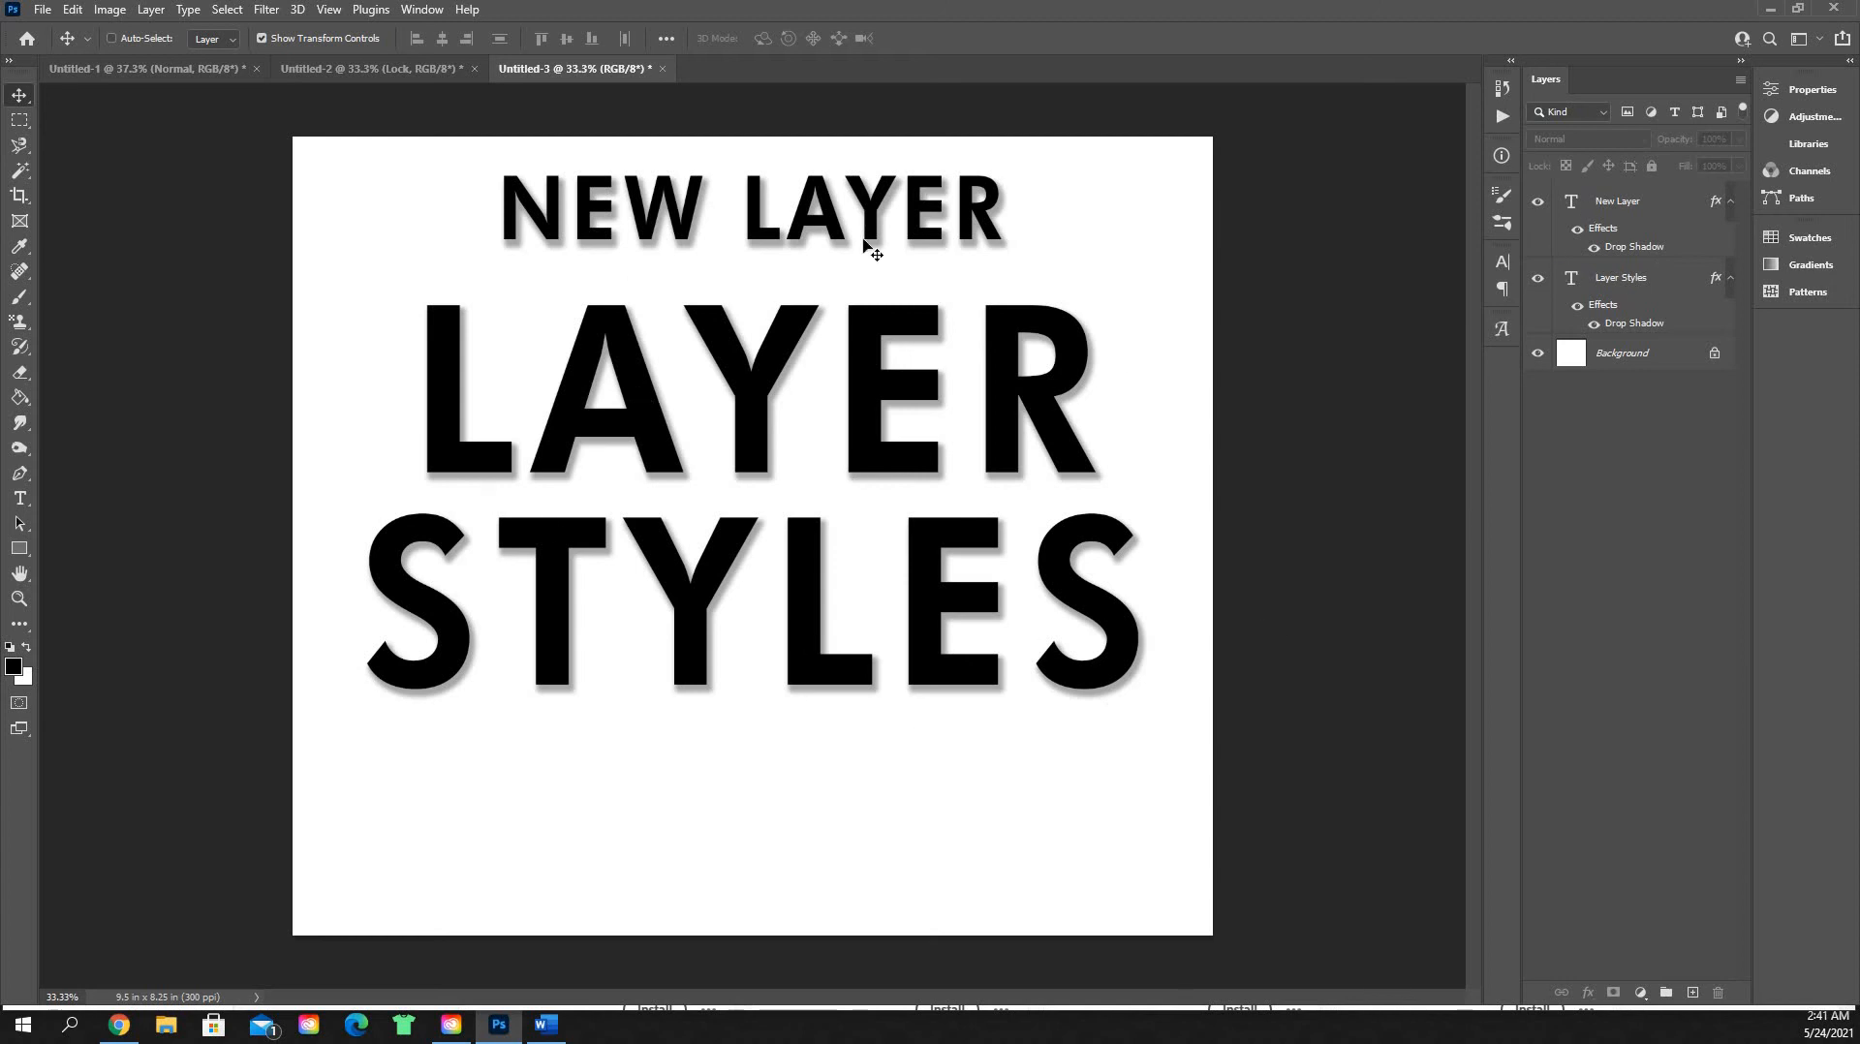
Step: Hide the New Layer and Layer Styles text layers and open the Brush tool's preset picker
{"action": "left_click", "coordinate": [1539, 202]}
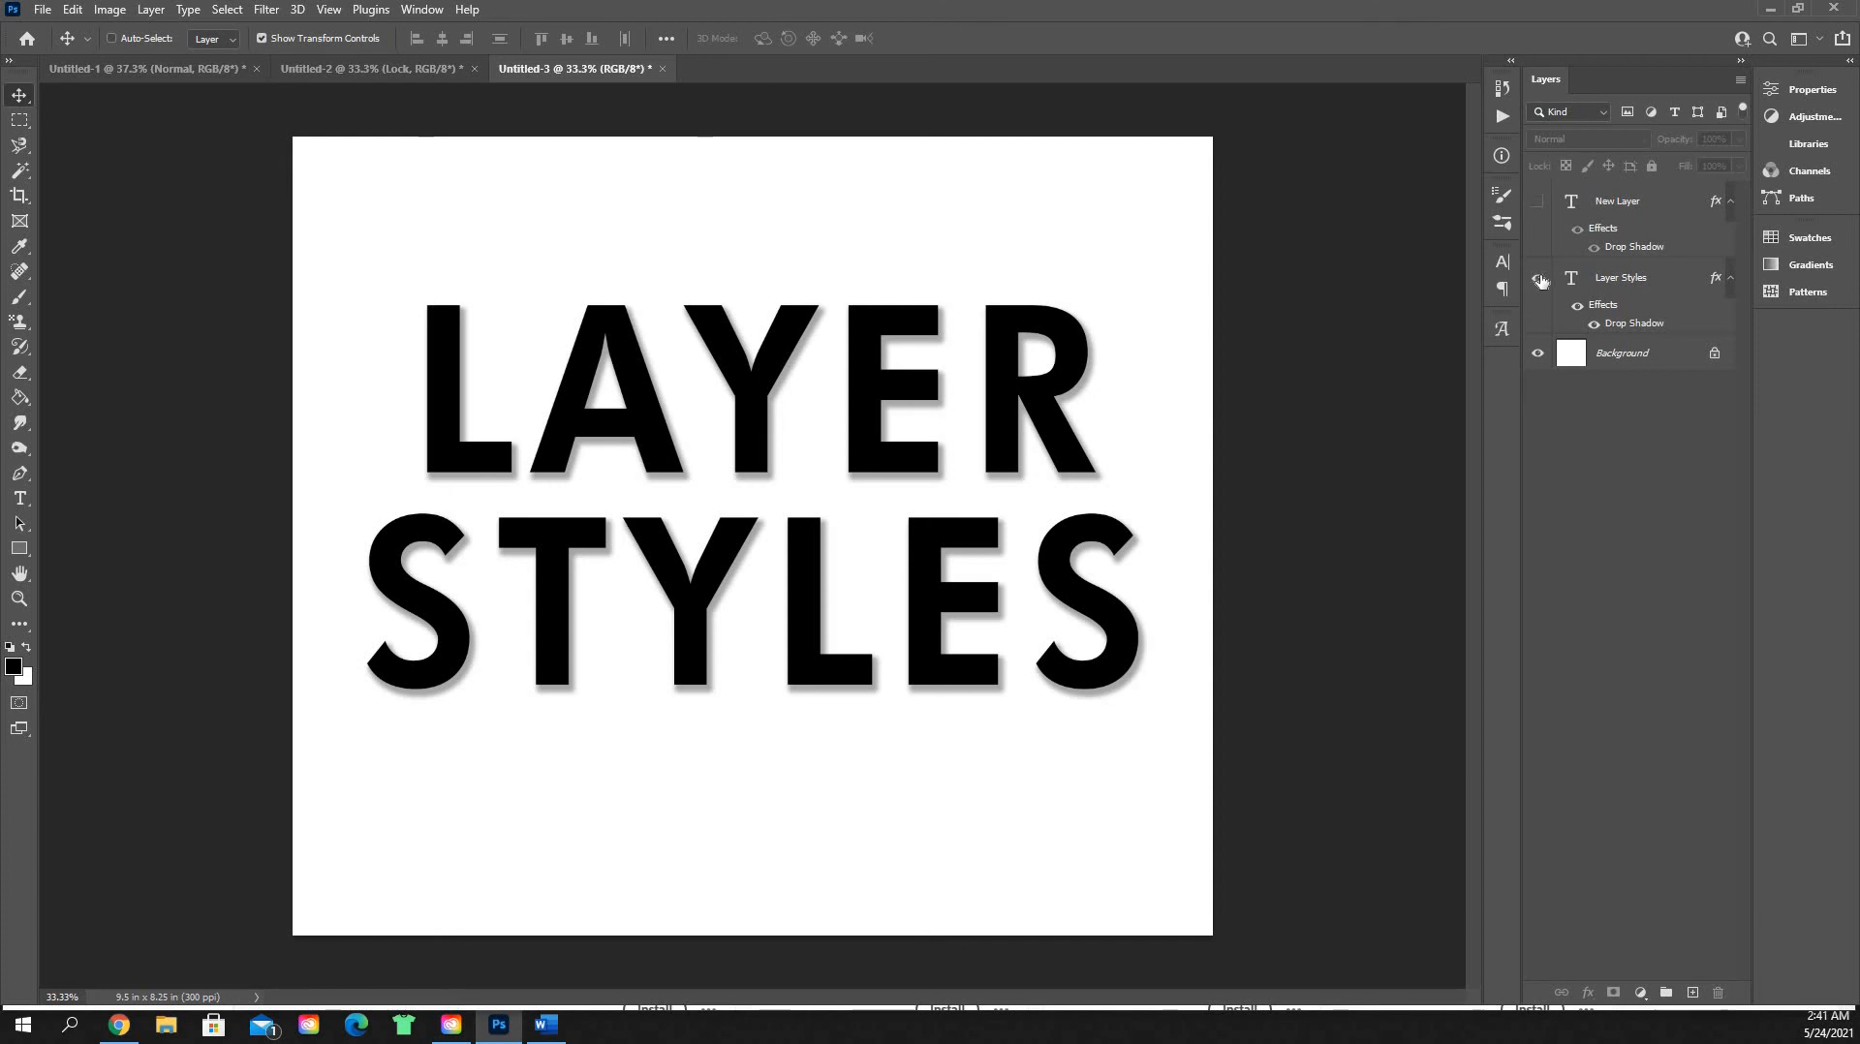
{"action": "left_click", "coordinate": [1538, 278]}
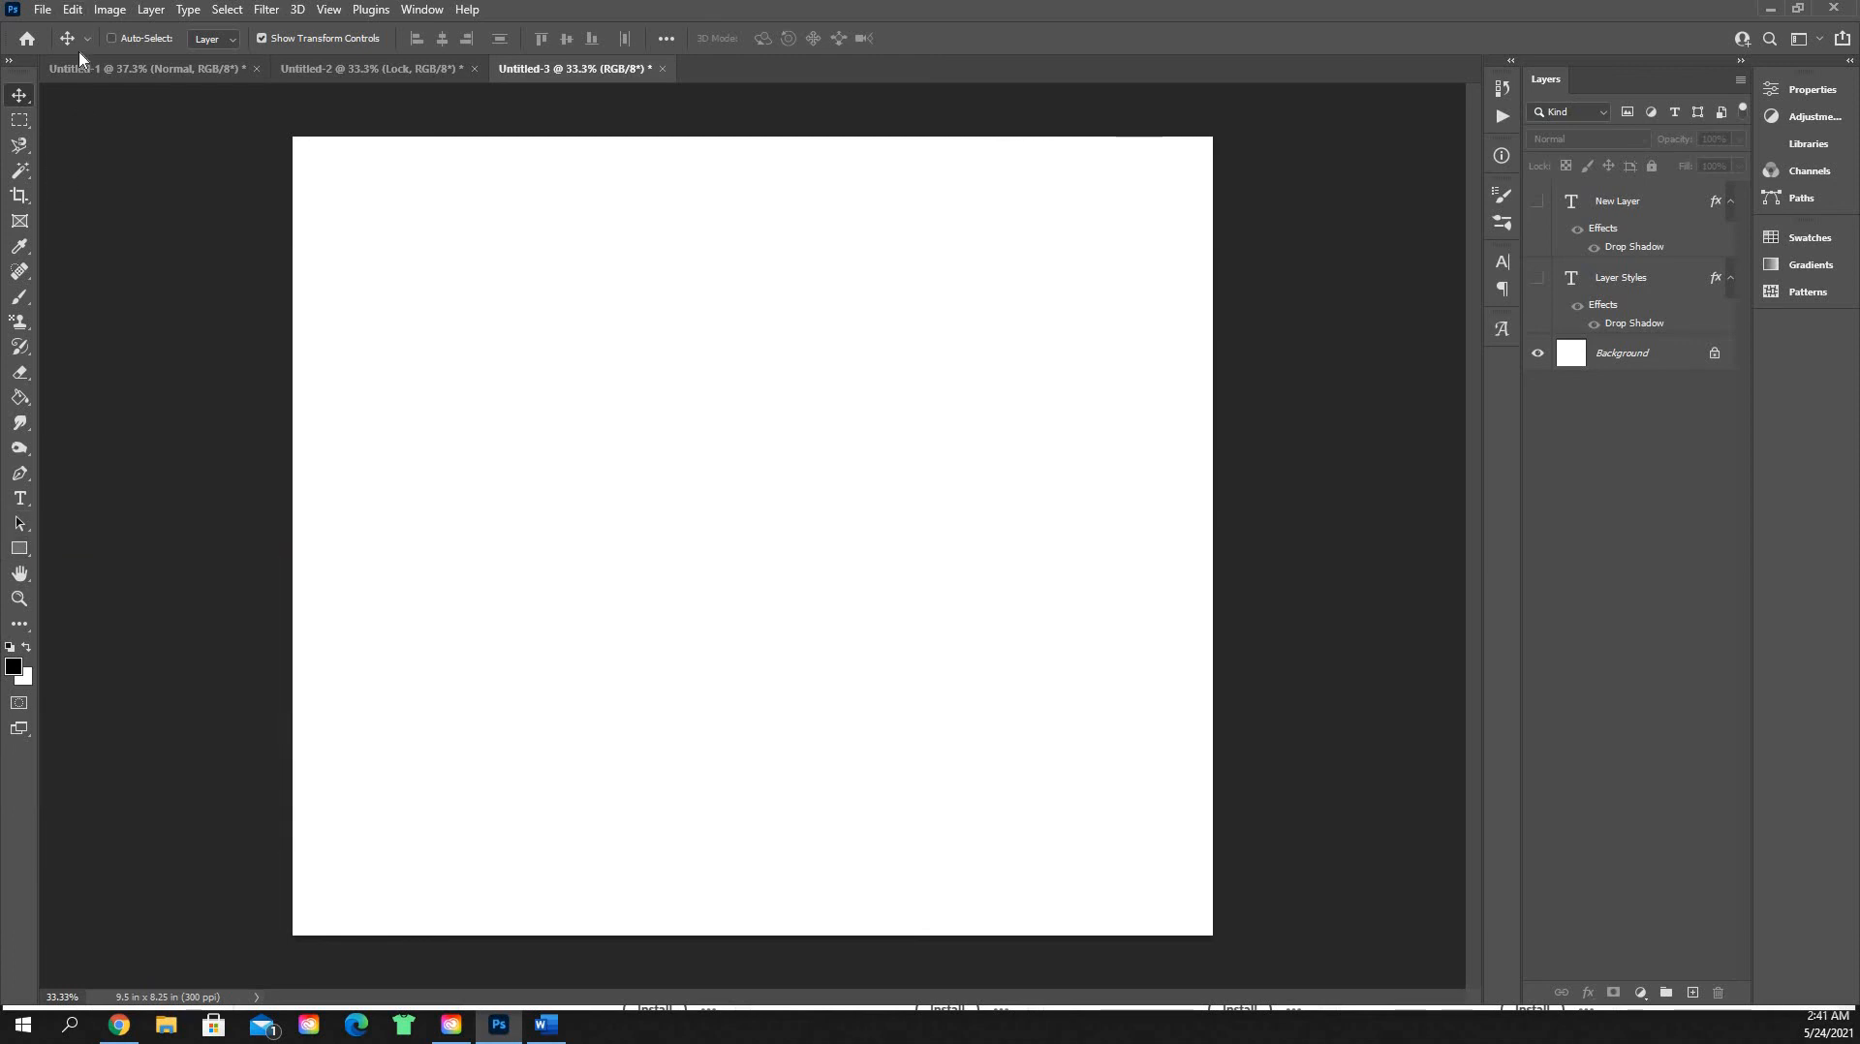
{"action": "left_click", "coordinate": [20, 297]}
{"action": "left_click", "coordinate": [142, 39]}
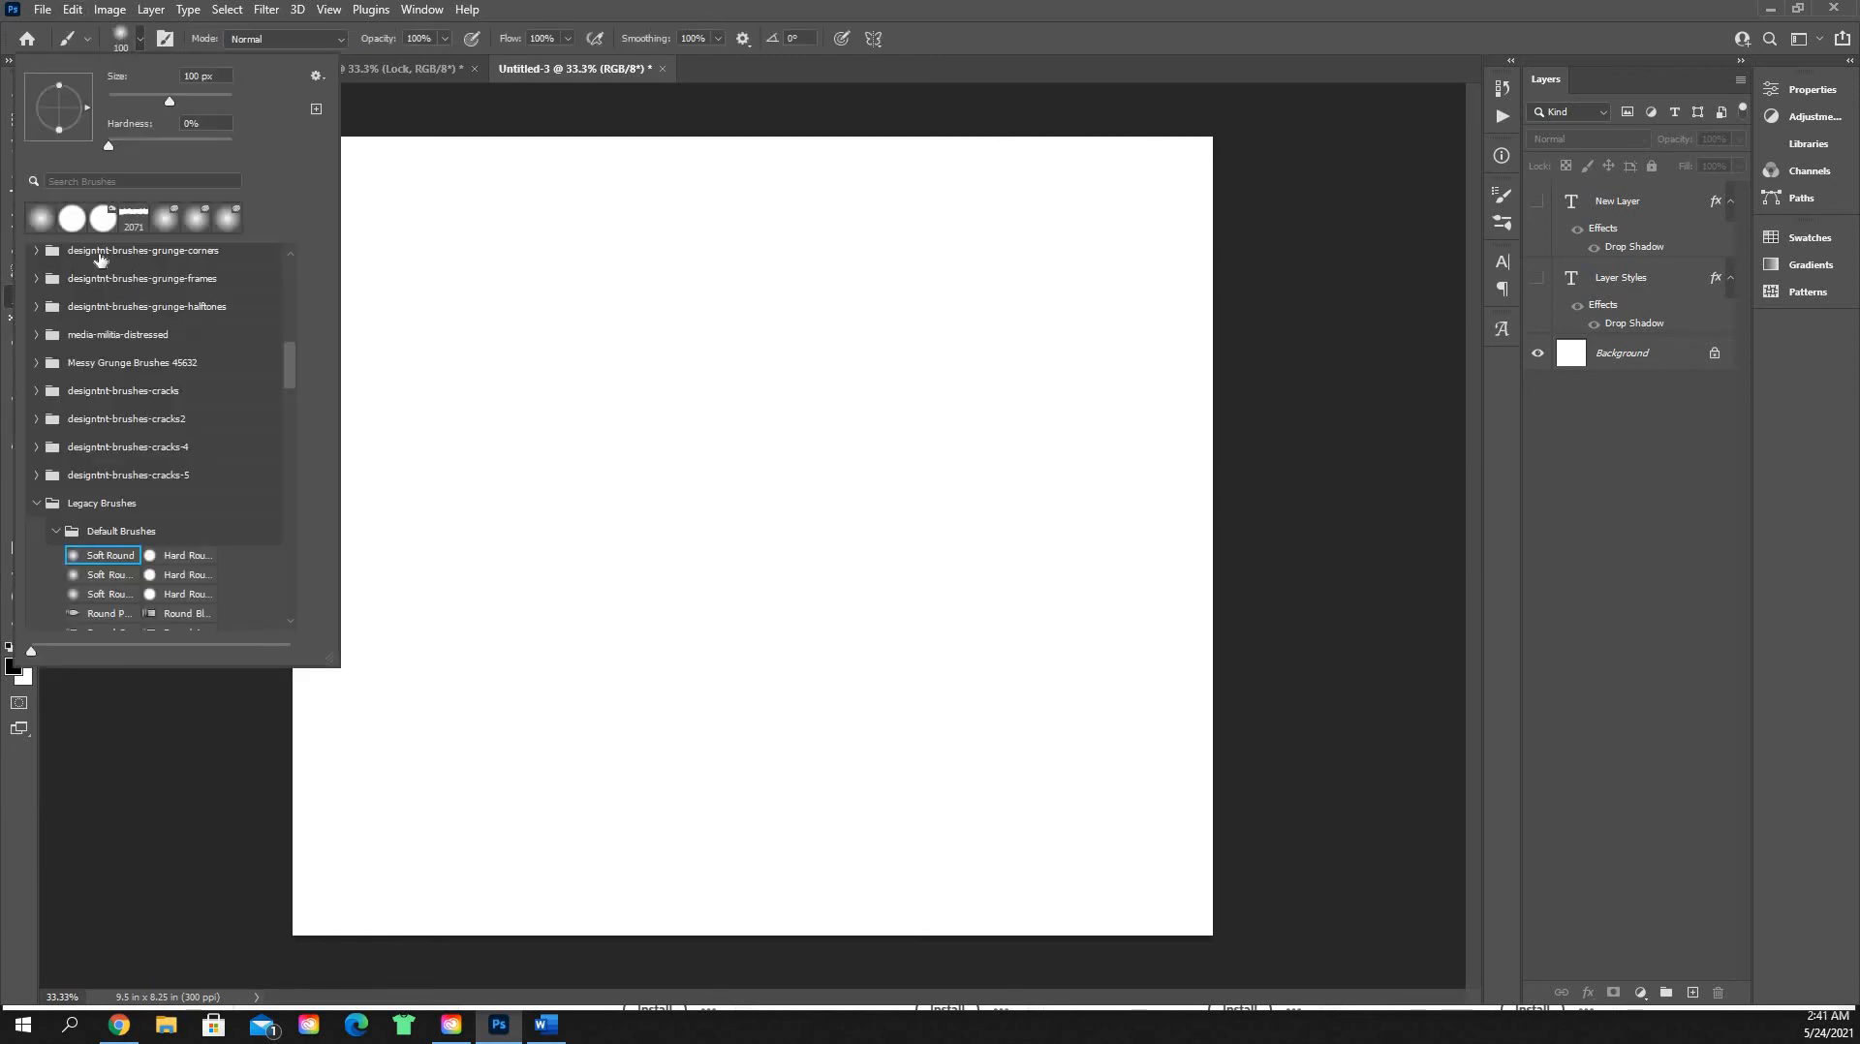
Step: Choose the square spot brush from the Watercolor Spots Brushes preset folder
{"action": "left_click", "coordinate": [38, 503]}
{"action": "scroll", "coordinate": [121, 503], "scroll_direction": "down", "scroll_amount": 10}
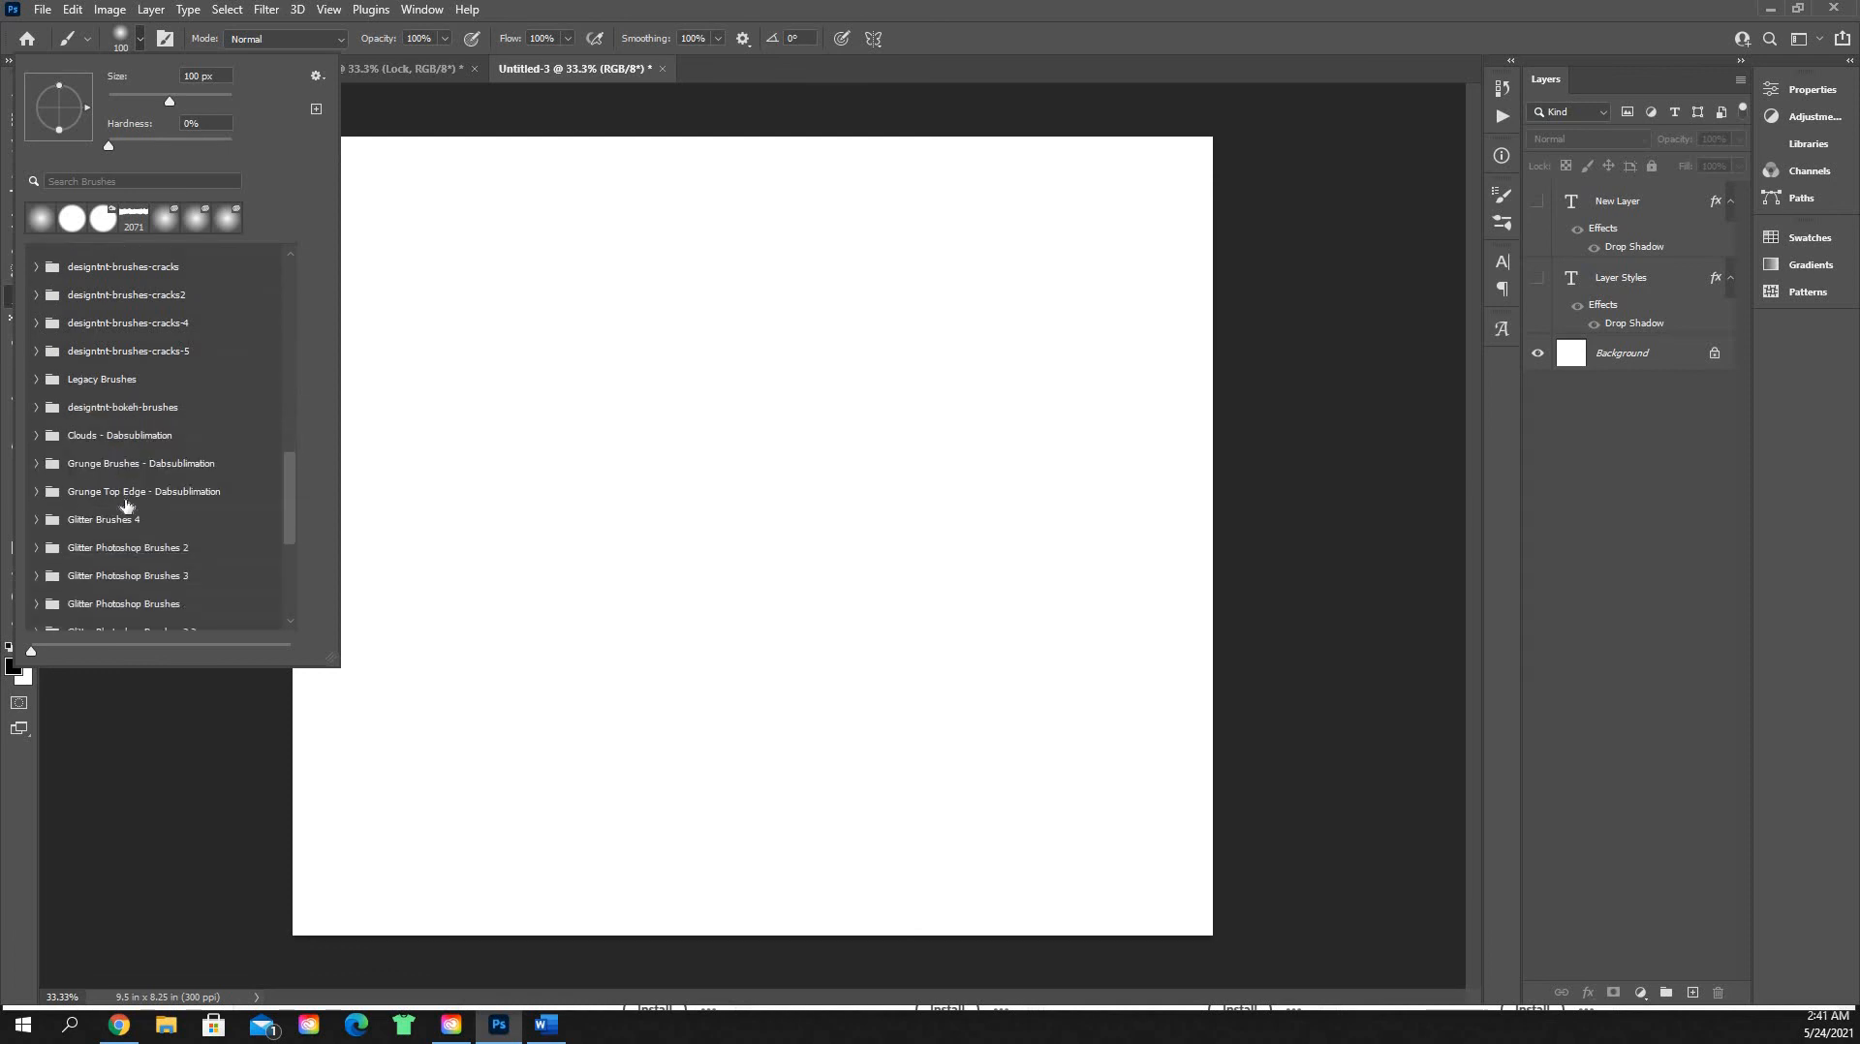
{"action": "scroll", "coordinate": [180, 505], "scroll_direction": "down", "scroll_amount": 4}
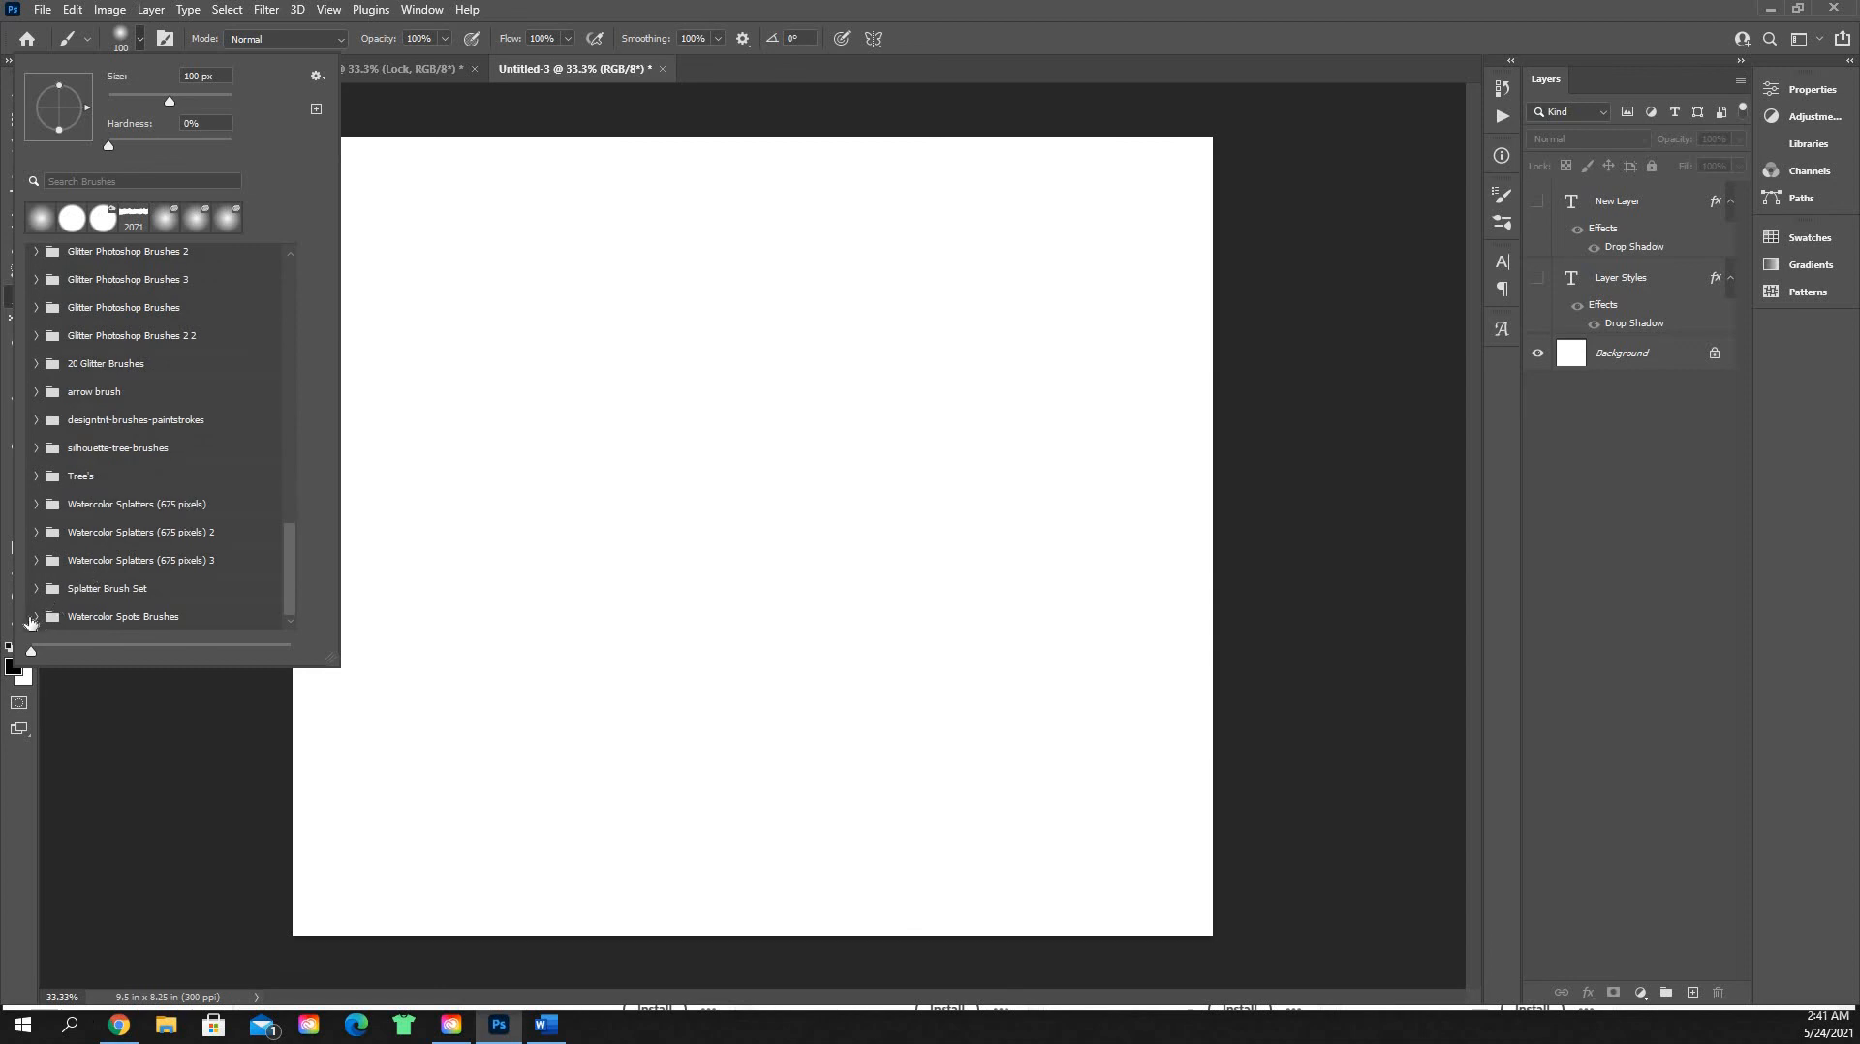
{"action": "left_click", "coordinate": [30, 621]}
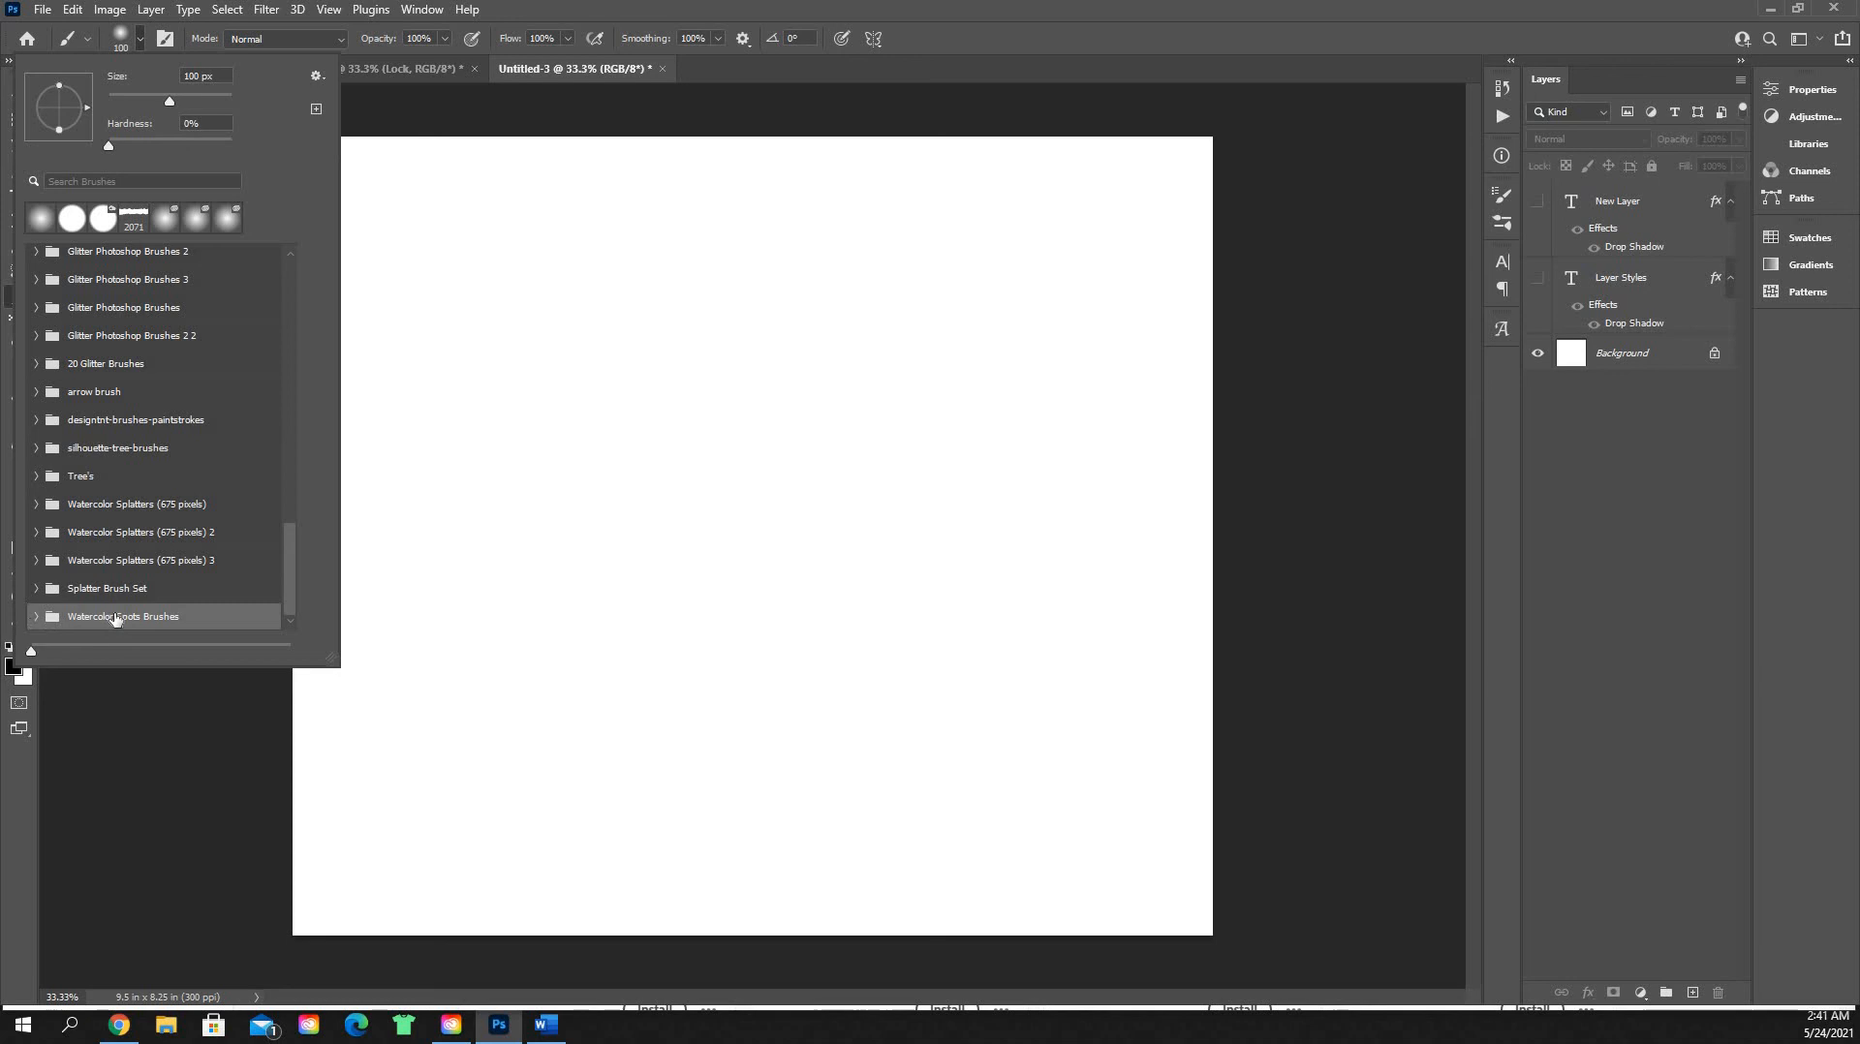
{"action": "left_click", "coordinate": [35, 617]}
{"action": "scroll", "coordinate": [163, 587], "scroll_direction": "down", "scroll_amount": 1}
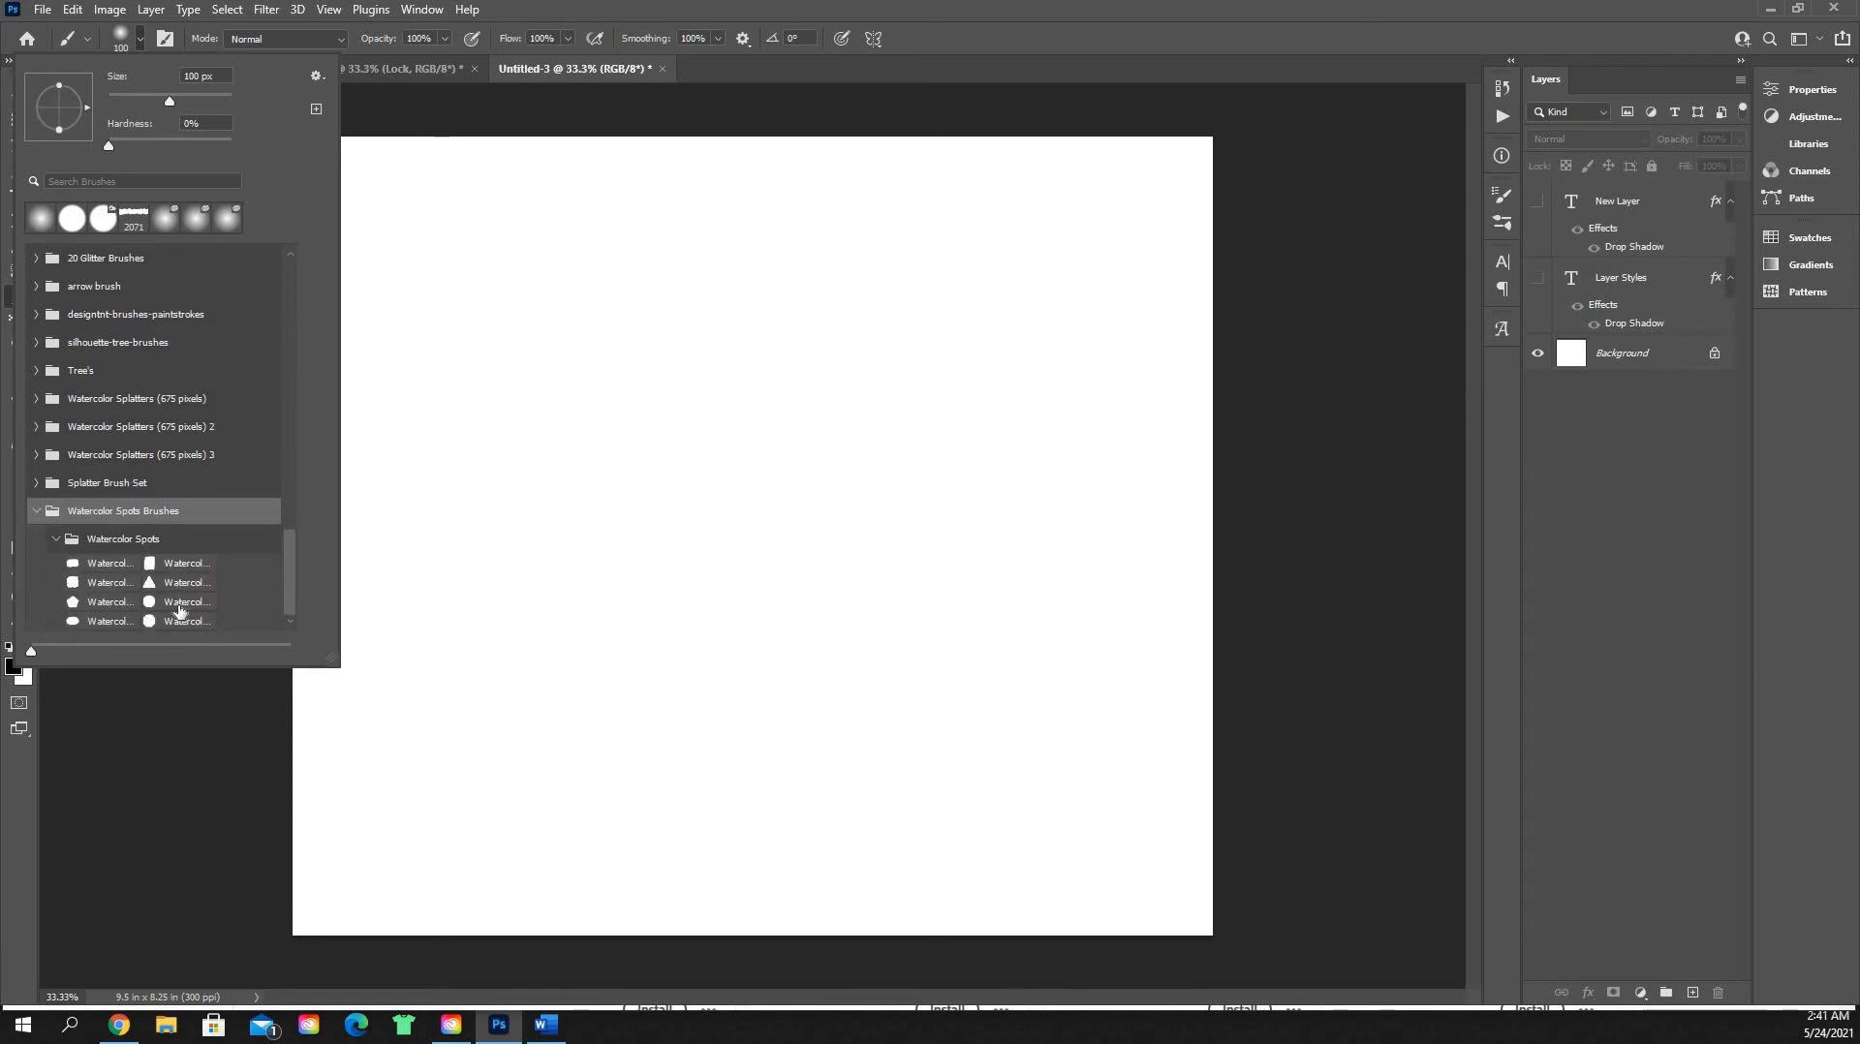
{"action": "left_click", "coordinate": [101, 579]}
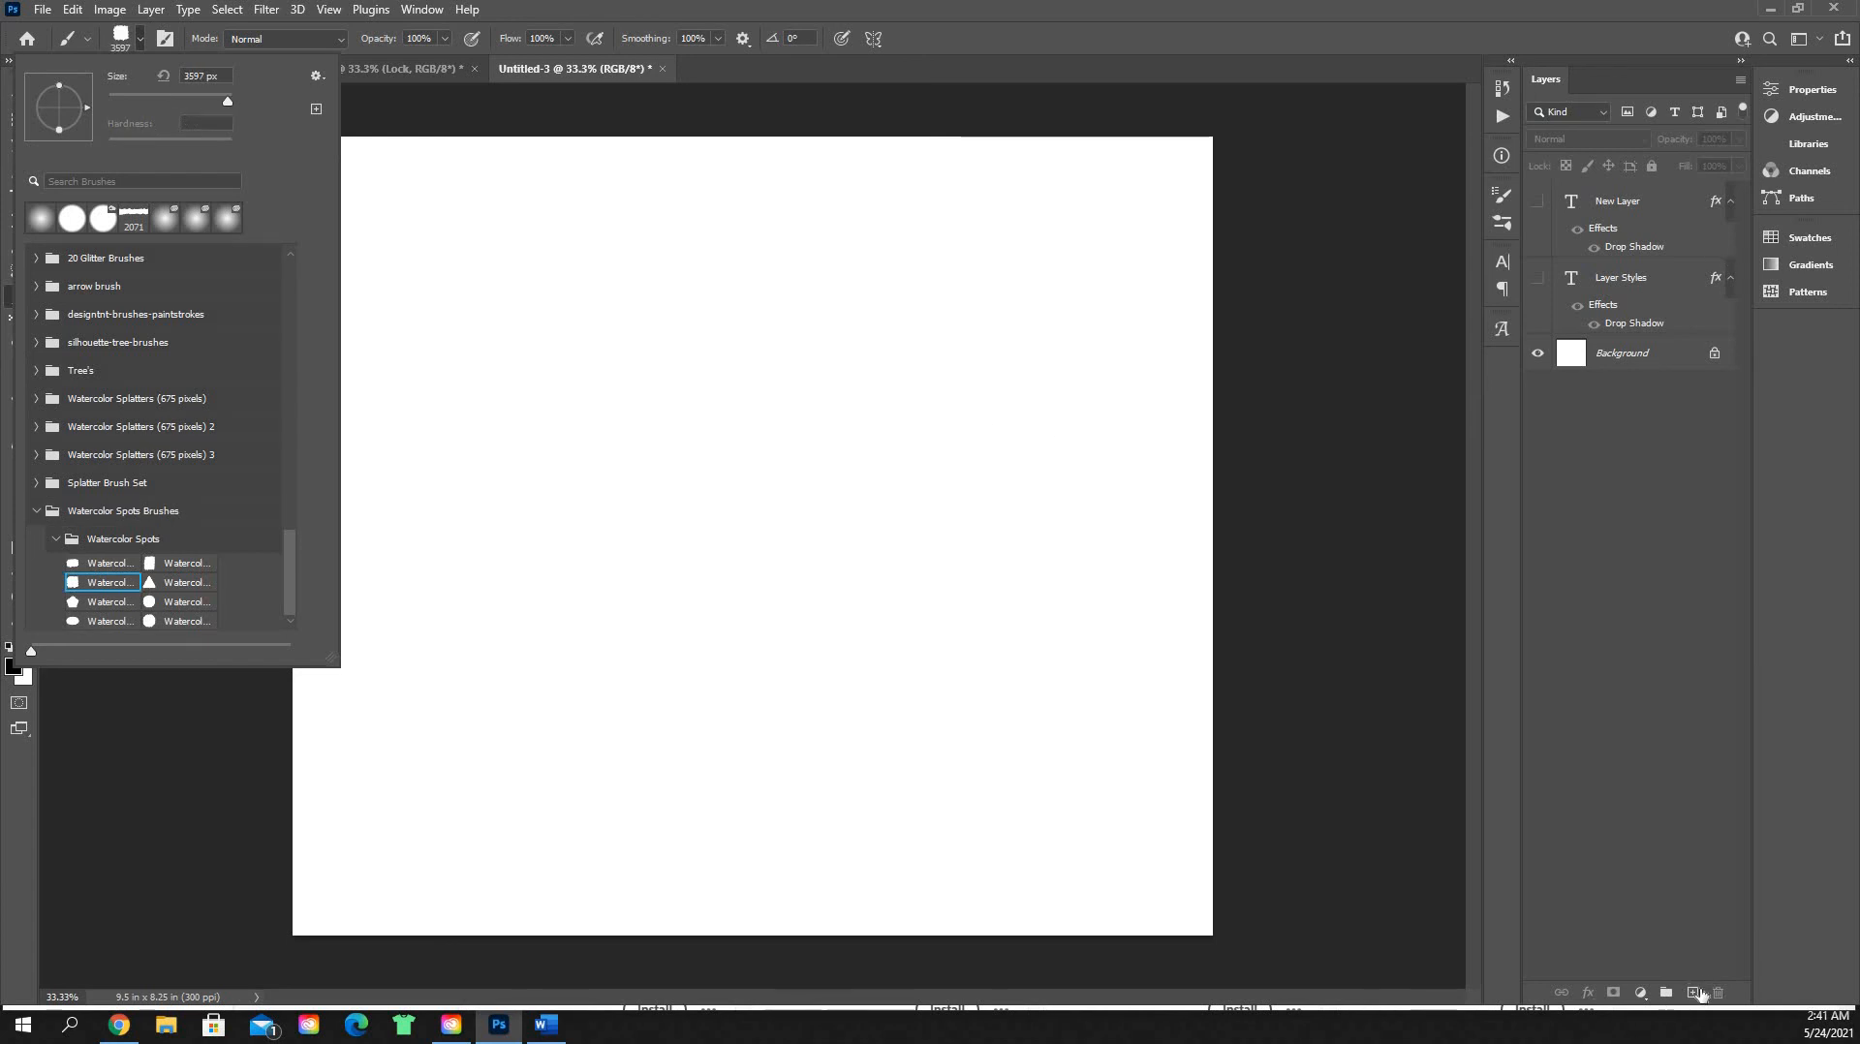
Step: Create a new layer, reduce the brush size to 2100 px, and stamp one black watercolor spot near the canvas centre
{"action": "left_click", "coordinate": [1693, 993]}
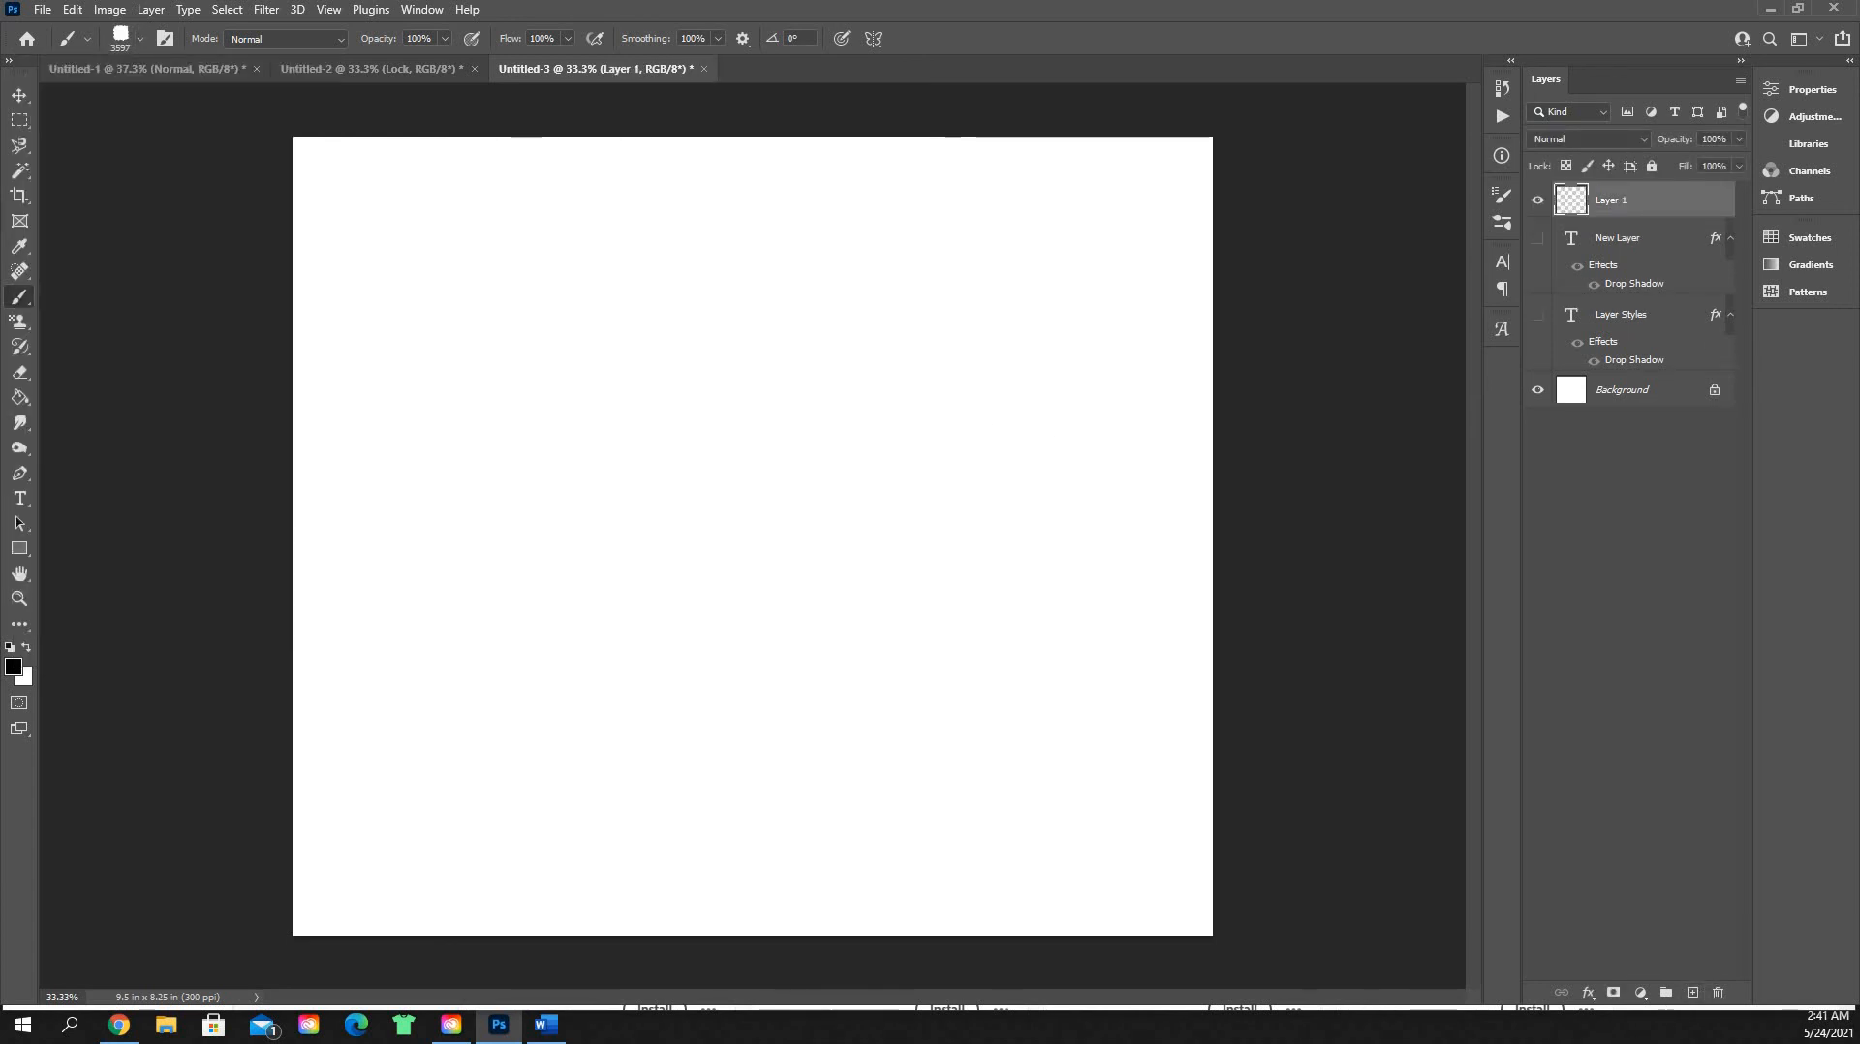
{"action": "key", "text": "bracketleft"}
{"action": "key", "text": "bracketleft"}
{"action": "key", "text": "bracketleft"}
{"action": "key", "text": "bracketleft"}
{"action": "key", "text": "bracketleft"}
{"action": "key", "text": "bracketleft"}
{"action": "left_click", "coordinate": [738, 504]}
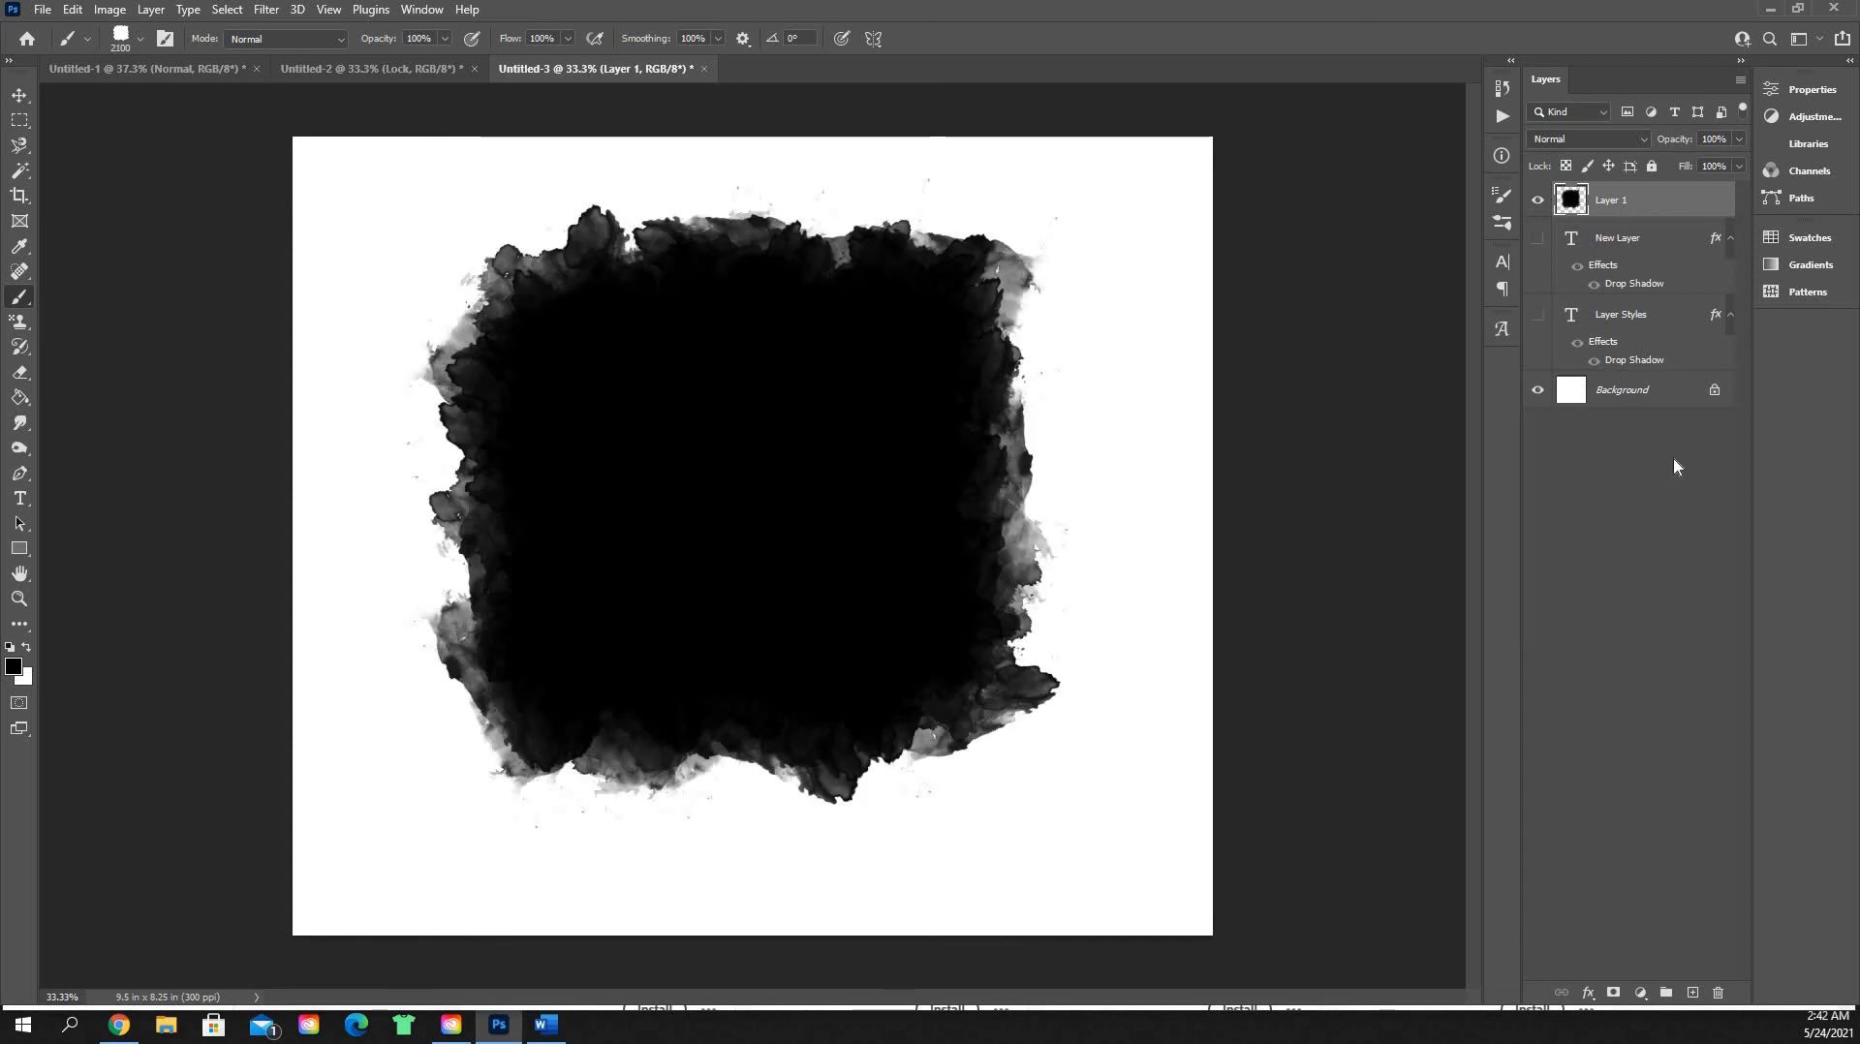
Step: Apply a Pattern Overlay with the orange leopard fur pattern to the watercolor spot on Layer 1
{"action": "left_click", "coordinate": [1650, 549]}
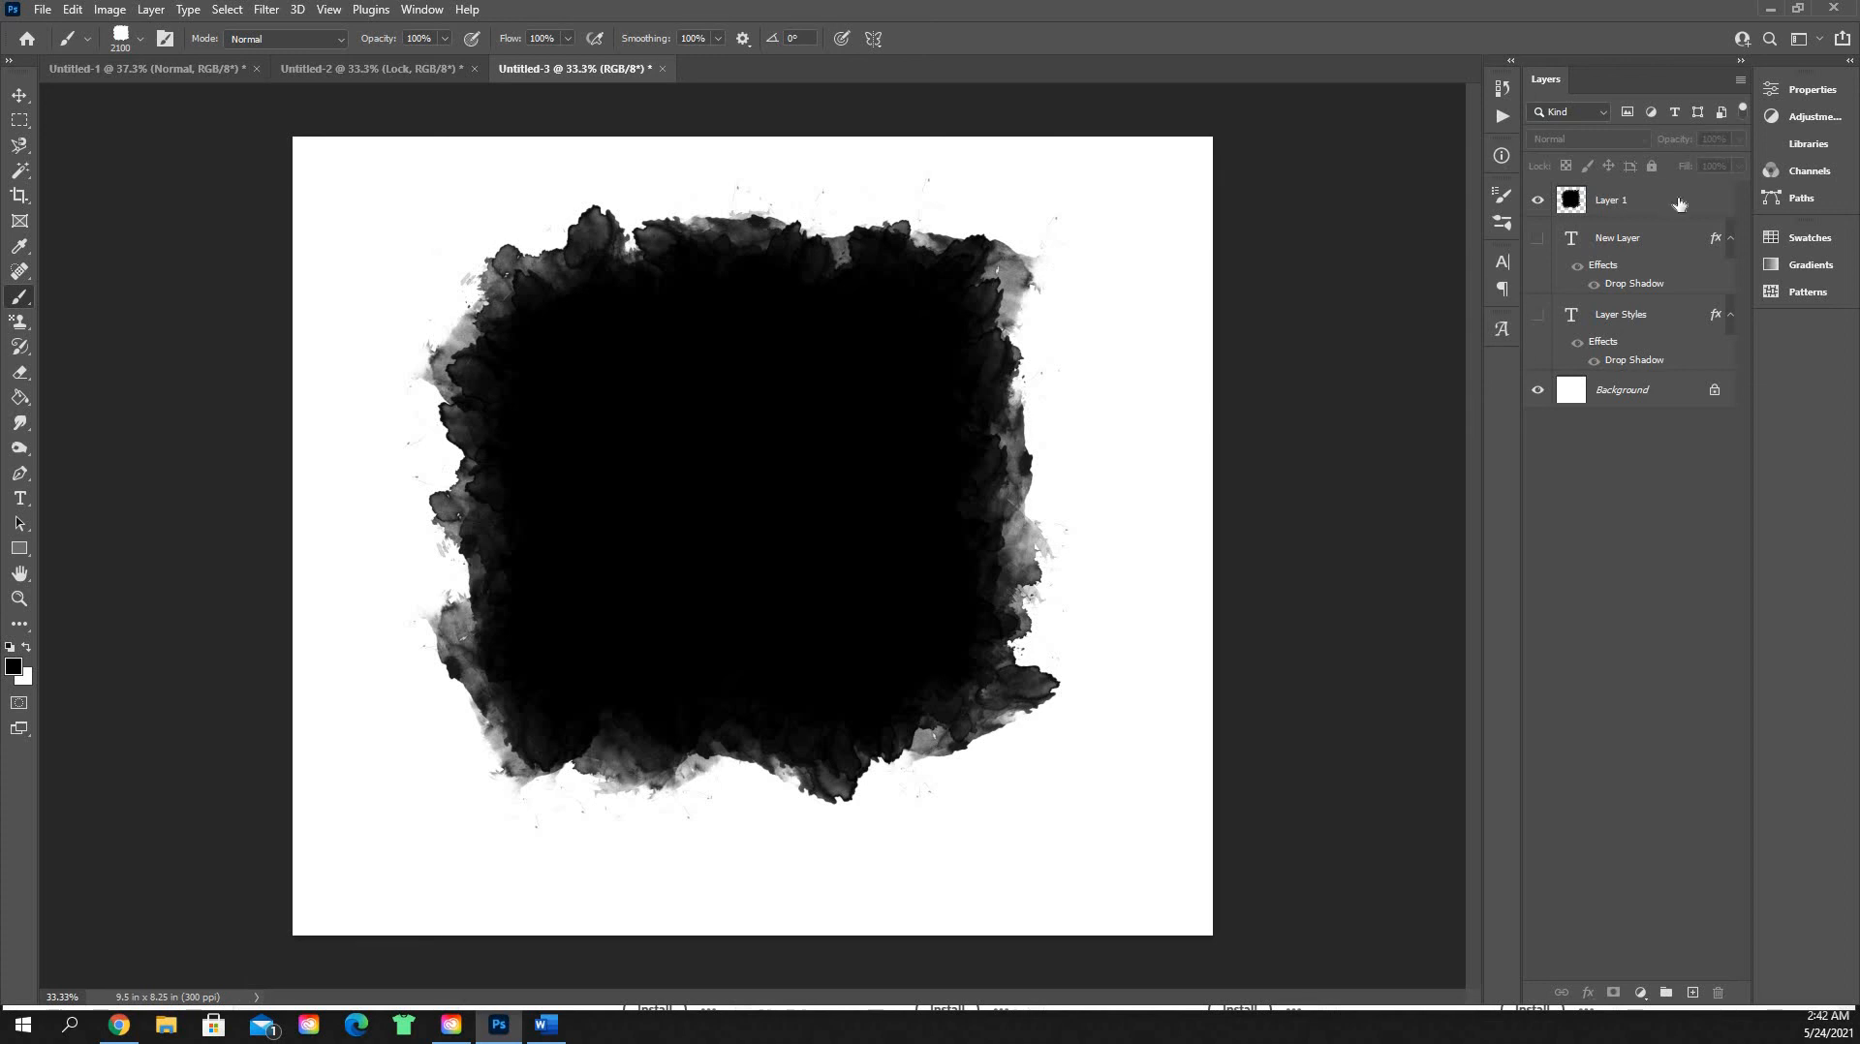
{"action": "left_click", "coordinate": [1681, 203]}
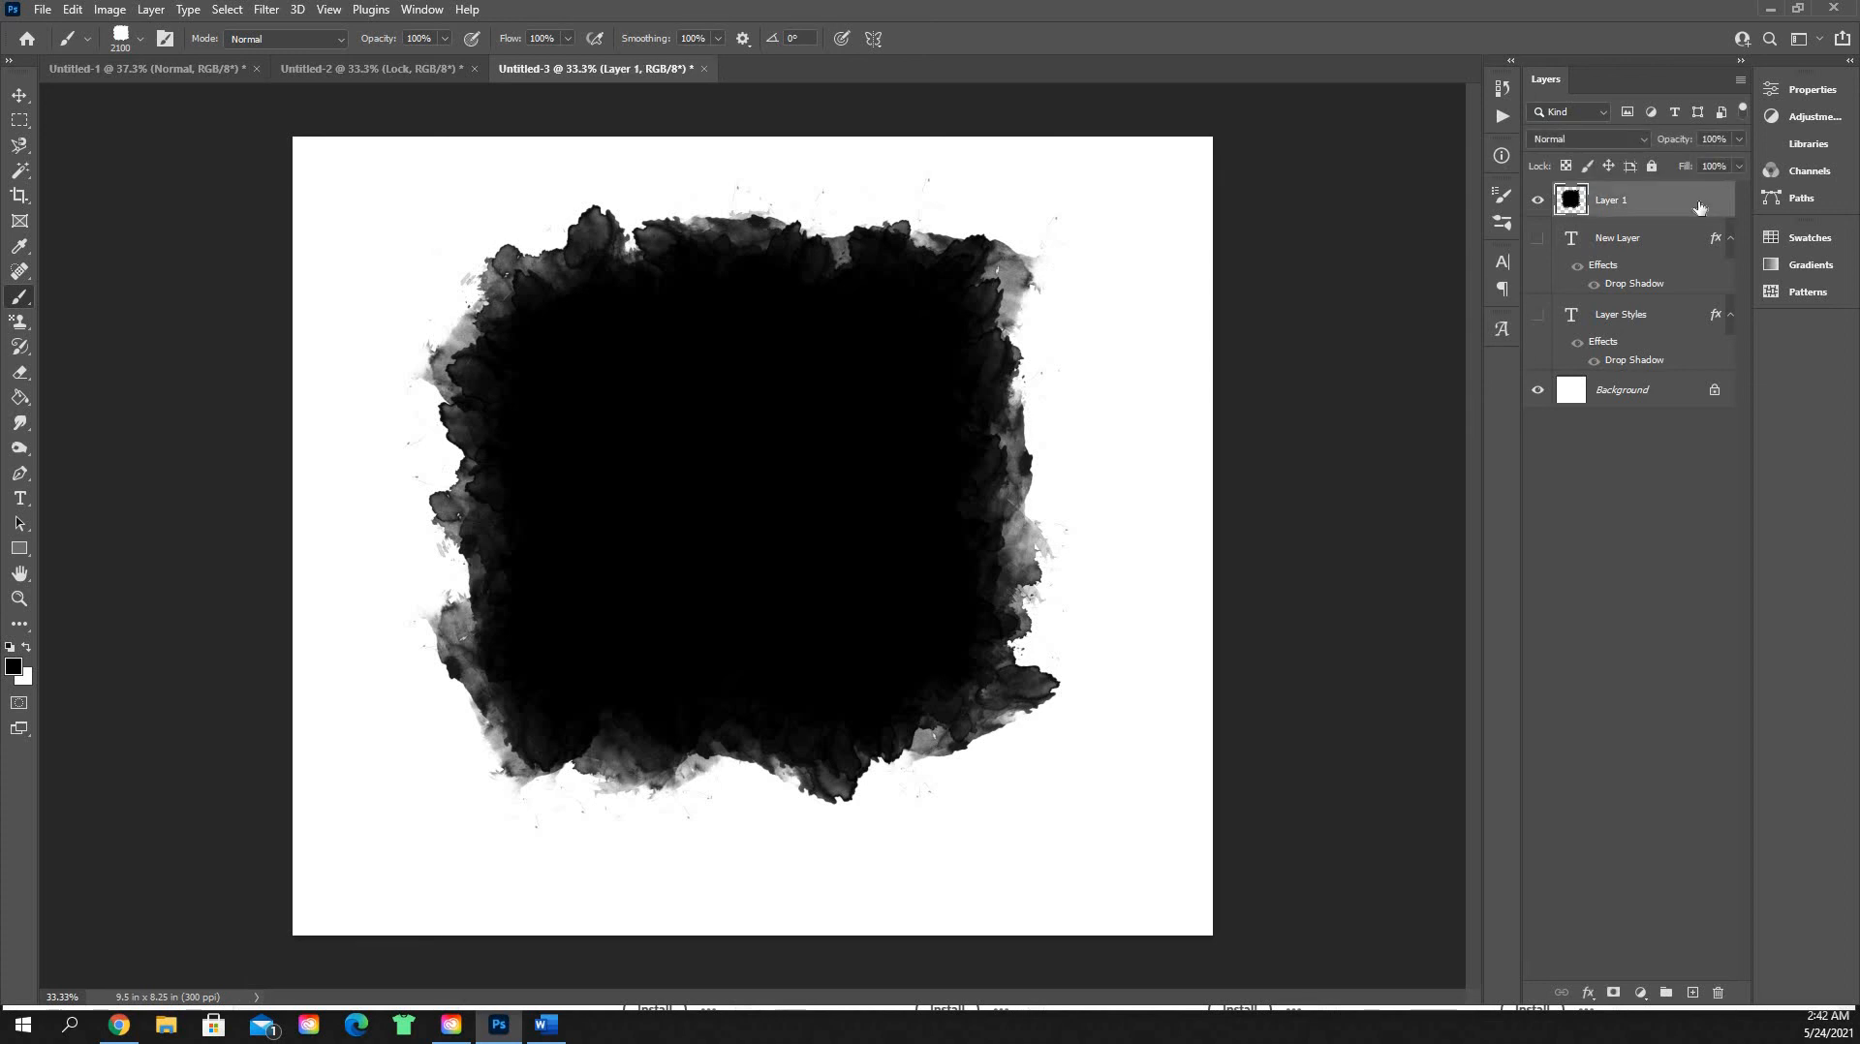
{"action": "double_click", "coordinate": [1699, 207]}
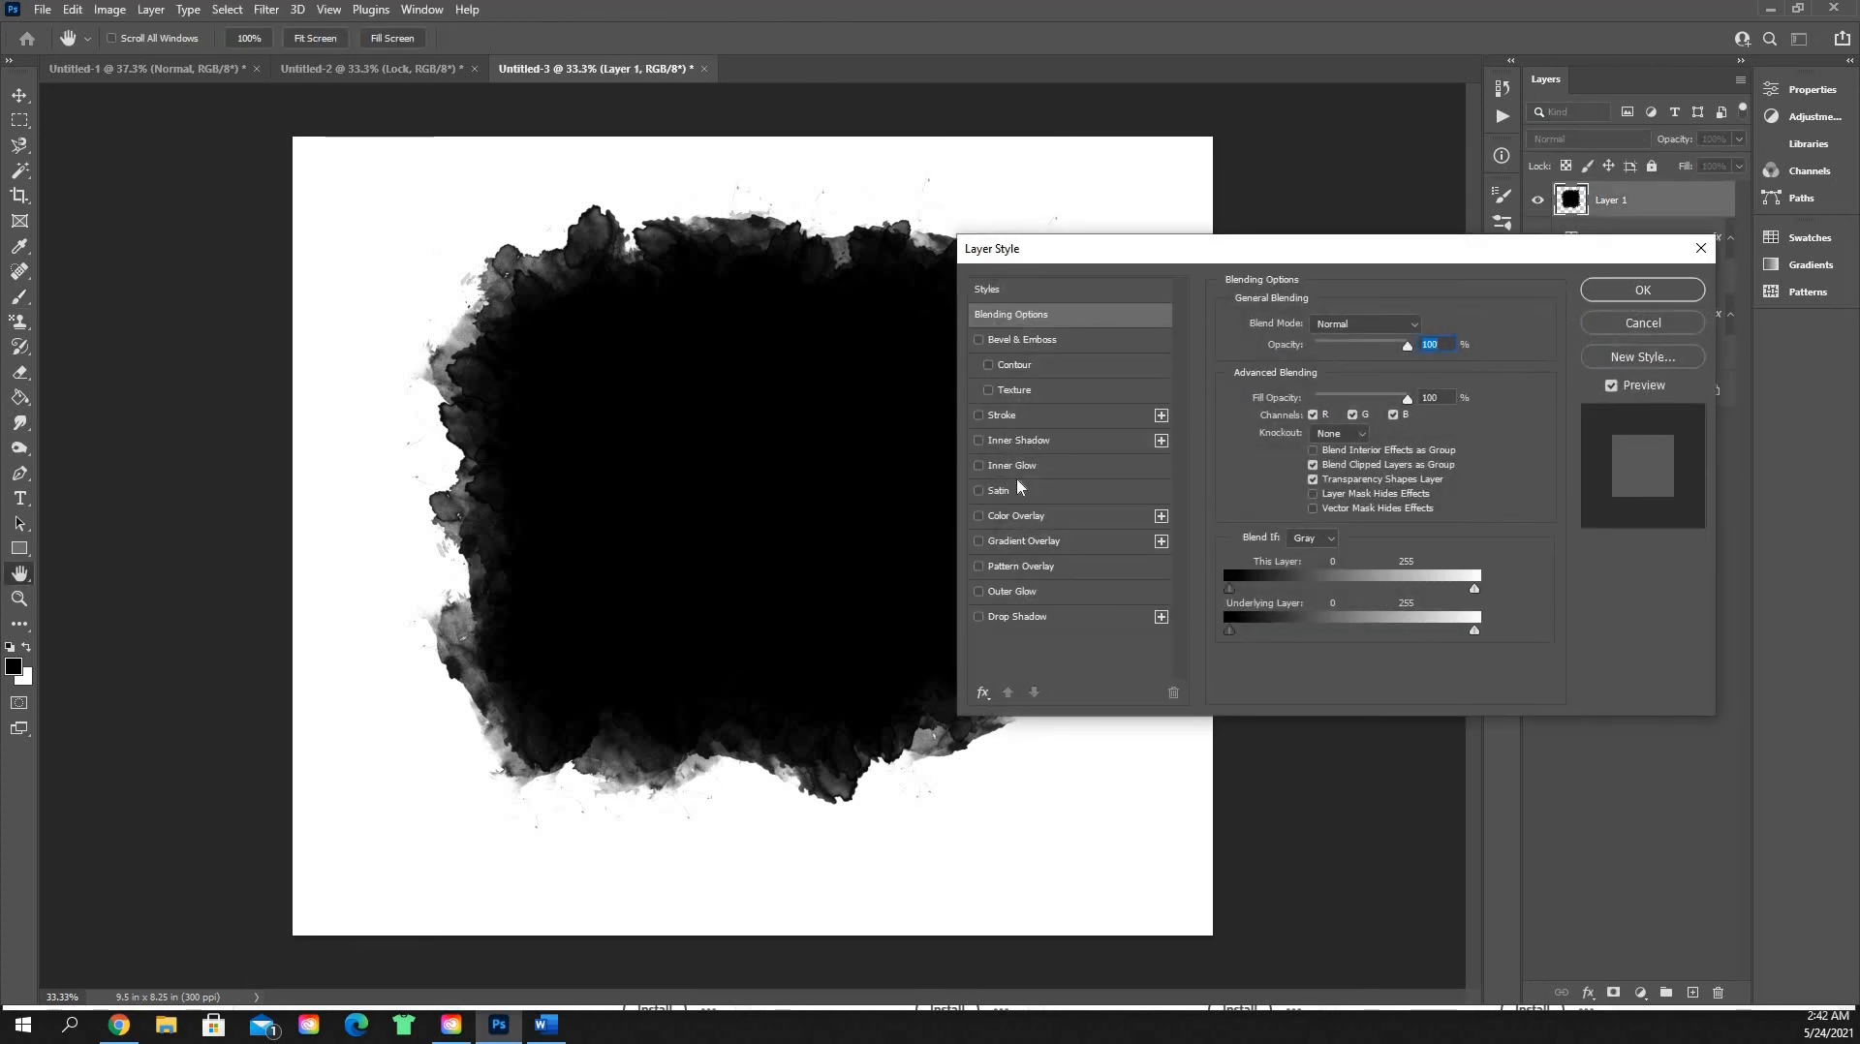
{"action": "left_click", "coordinate": [980, 568]}
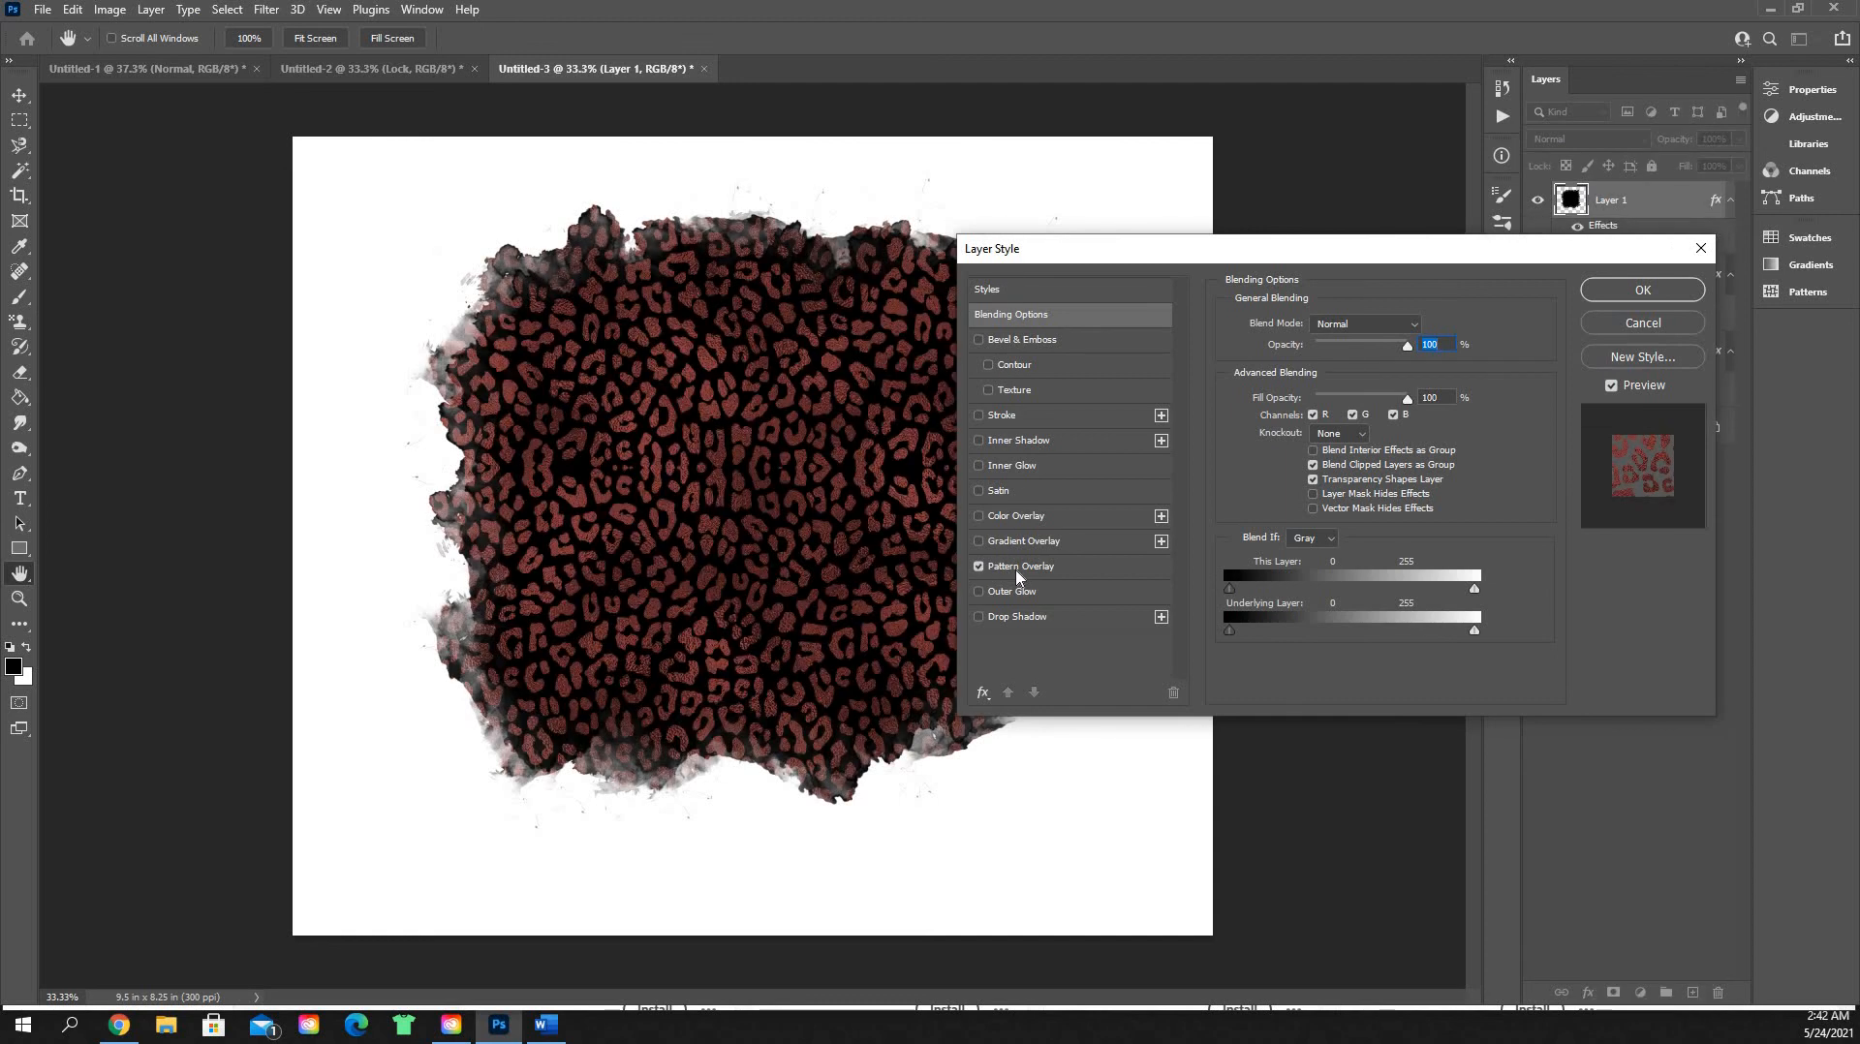
{"action": "left_click", "coordinate": [1020, 568]}
{"action": "left_click", "coordinate": [1322, 390]}
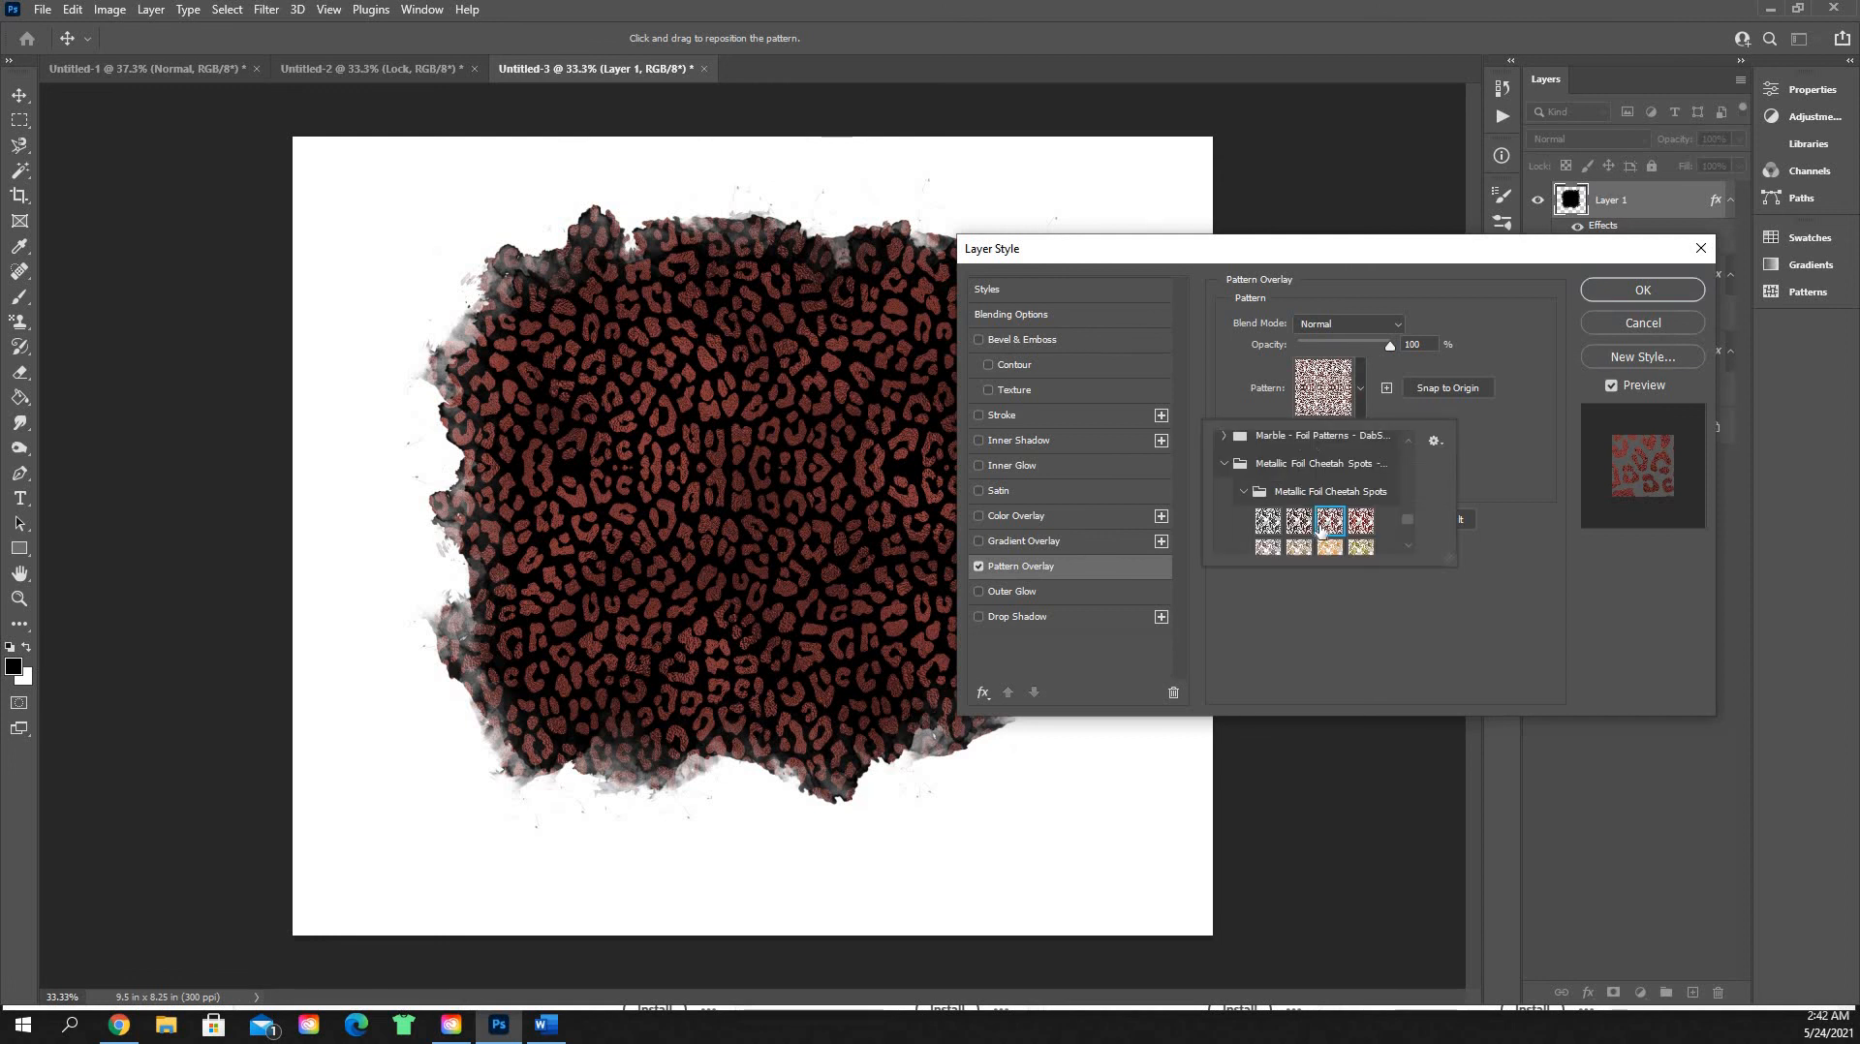
{"action": "scroll", "coordinate": [1339, 498], "scroll_direction": "down", "scroll_amount": 3}
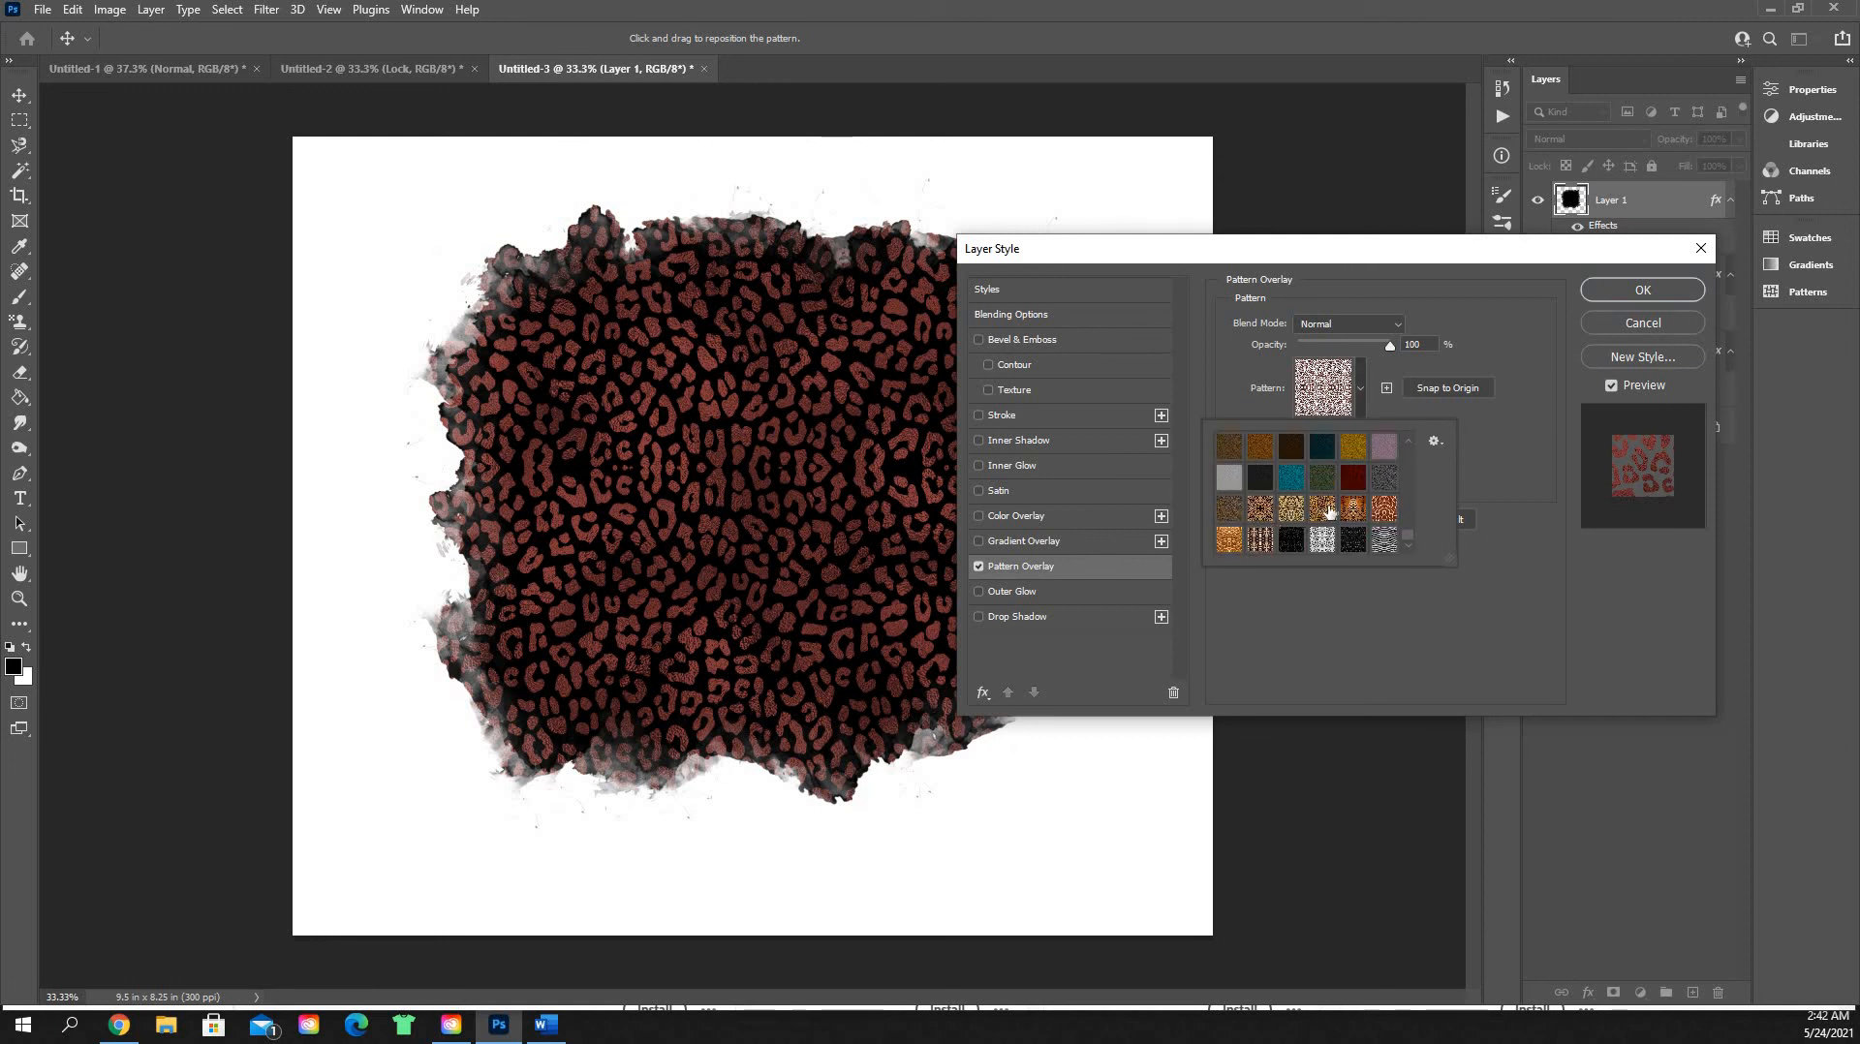
{"action": "left_click", "coordinate": [1324, 508]}
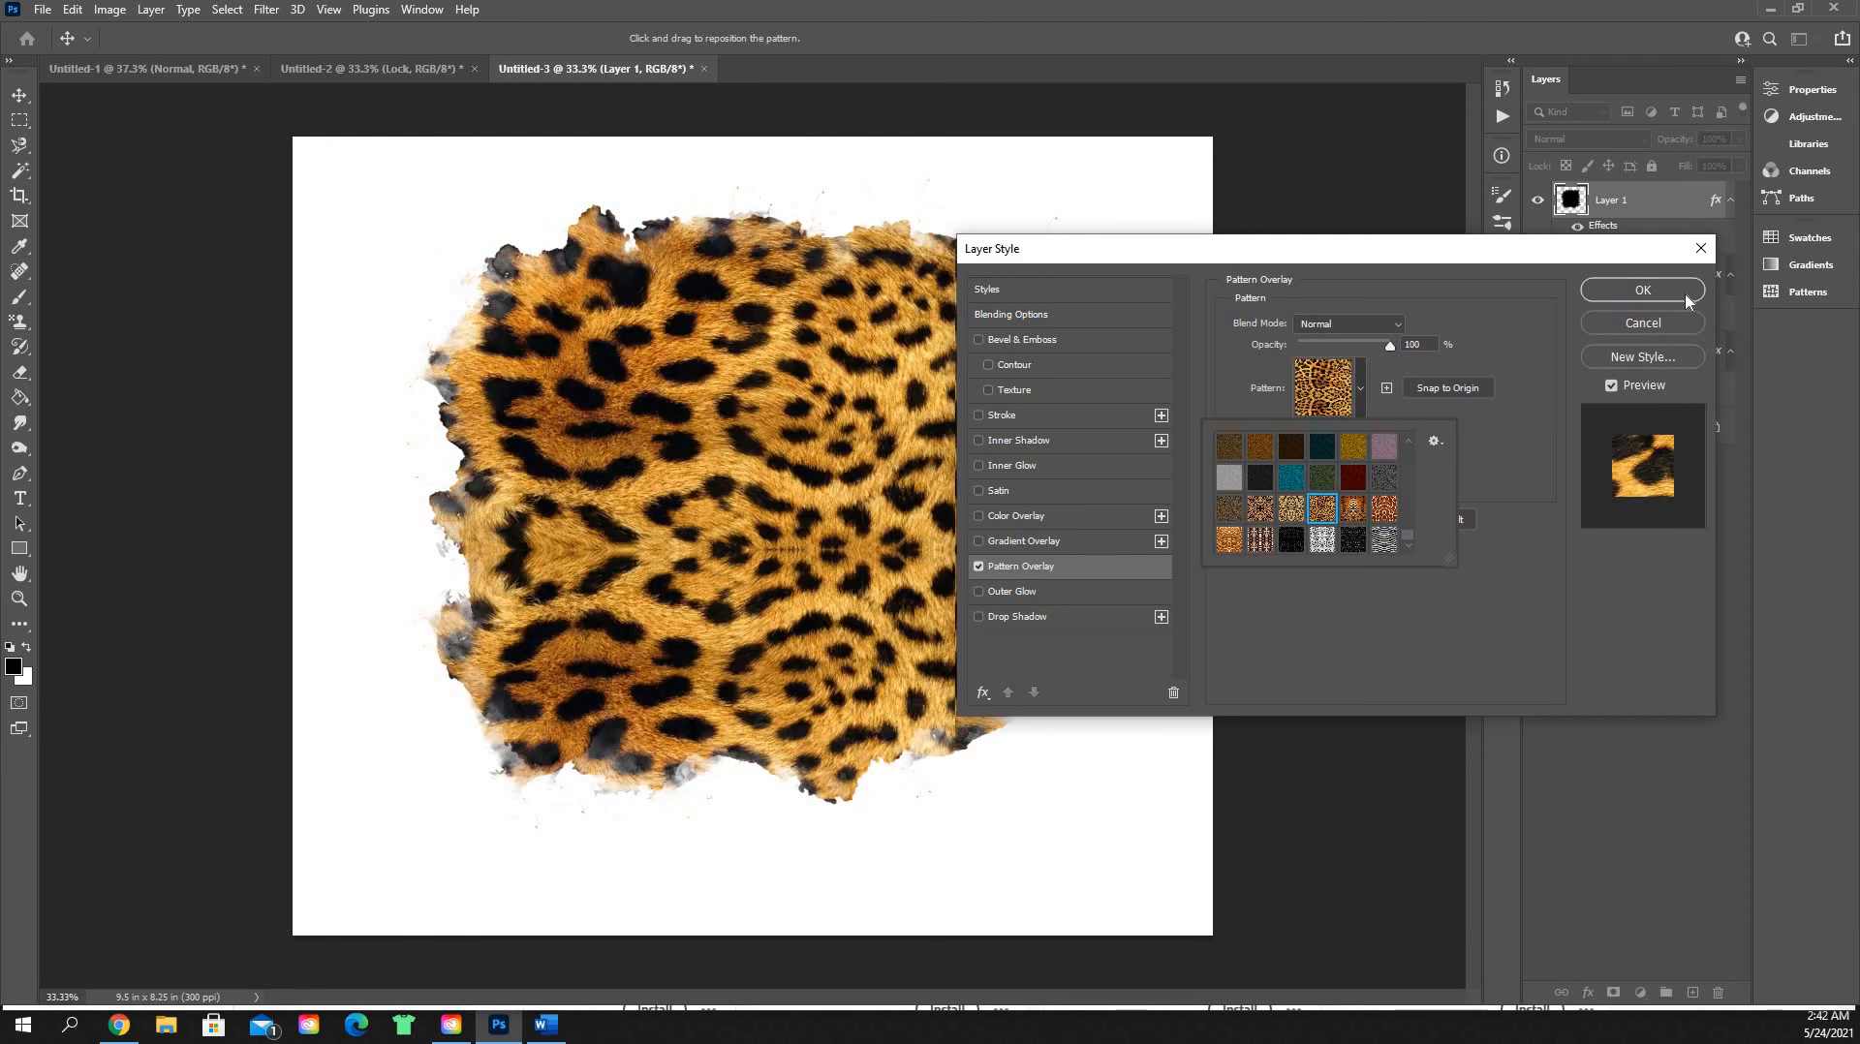
{"action": "left_click", "coordinate": [1643, 291]}
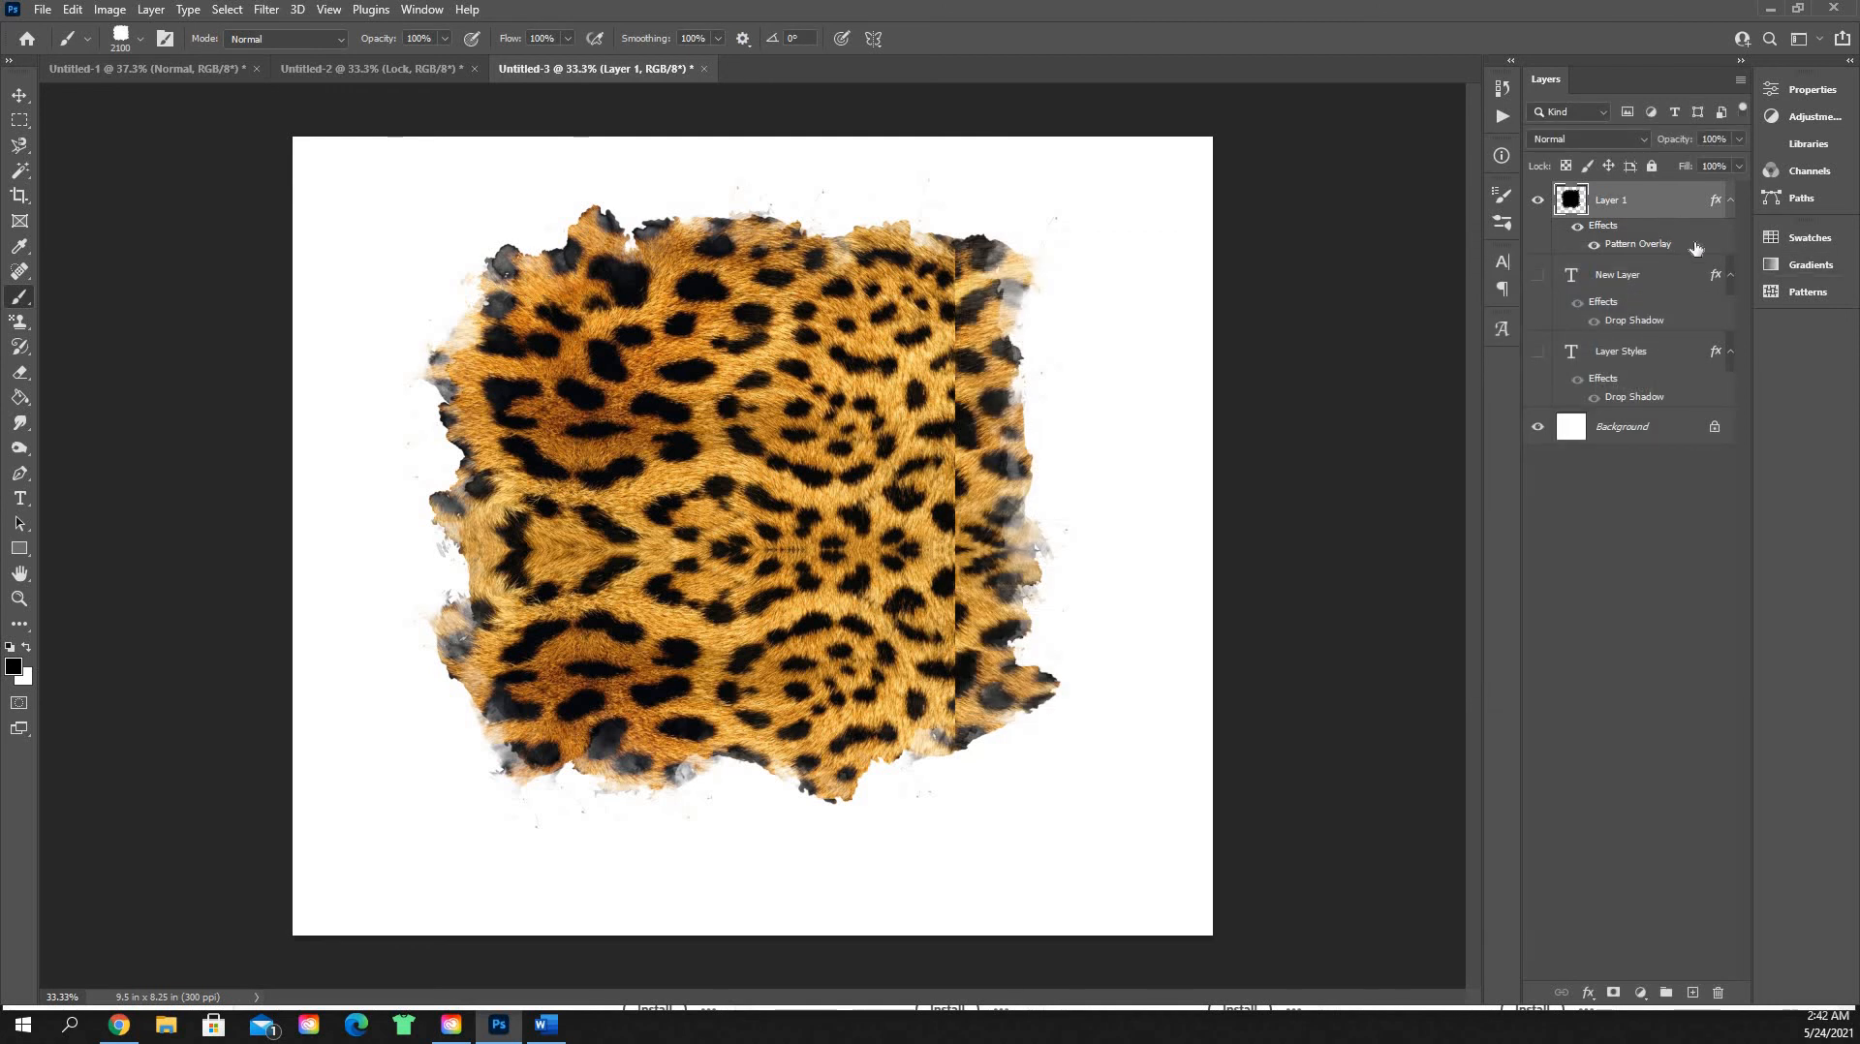
Step: Set the scale of Layer 1's Pattern Overlay to 87%
{"action": "double_click", "coordinate": [1654, 252]}
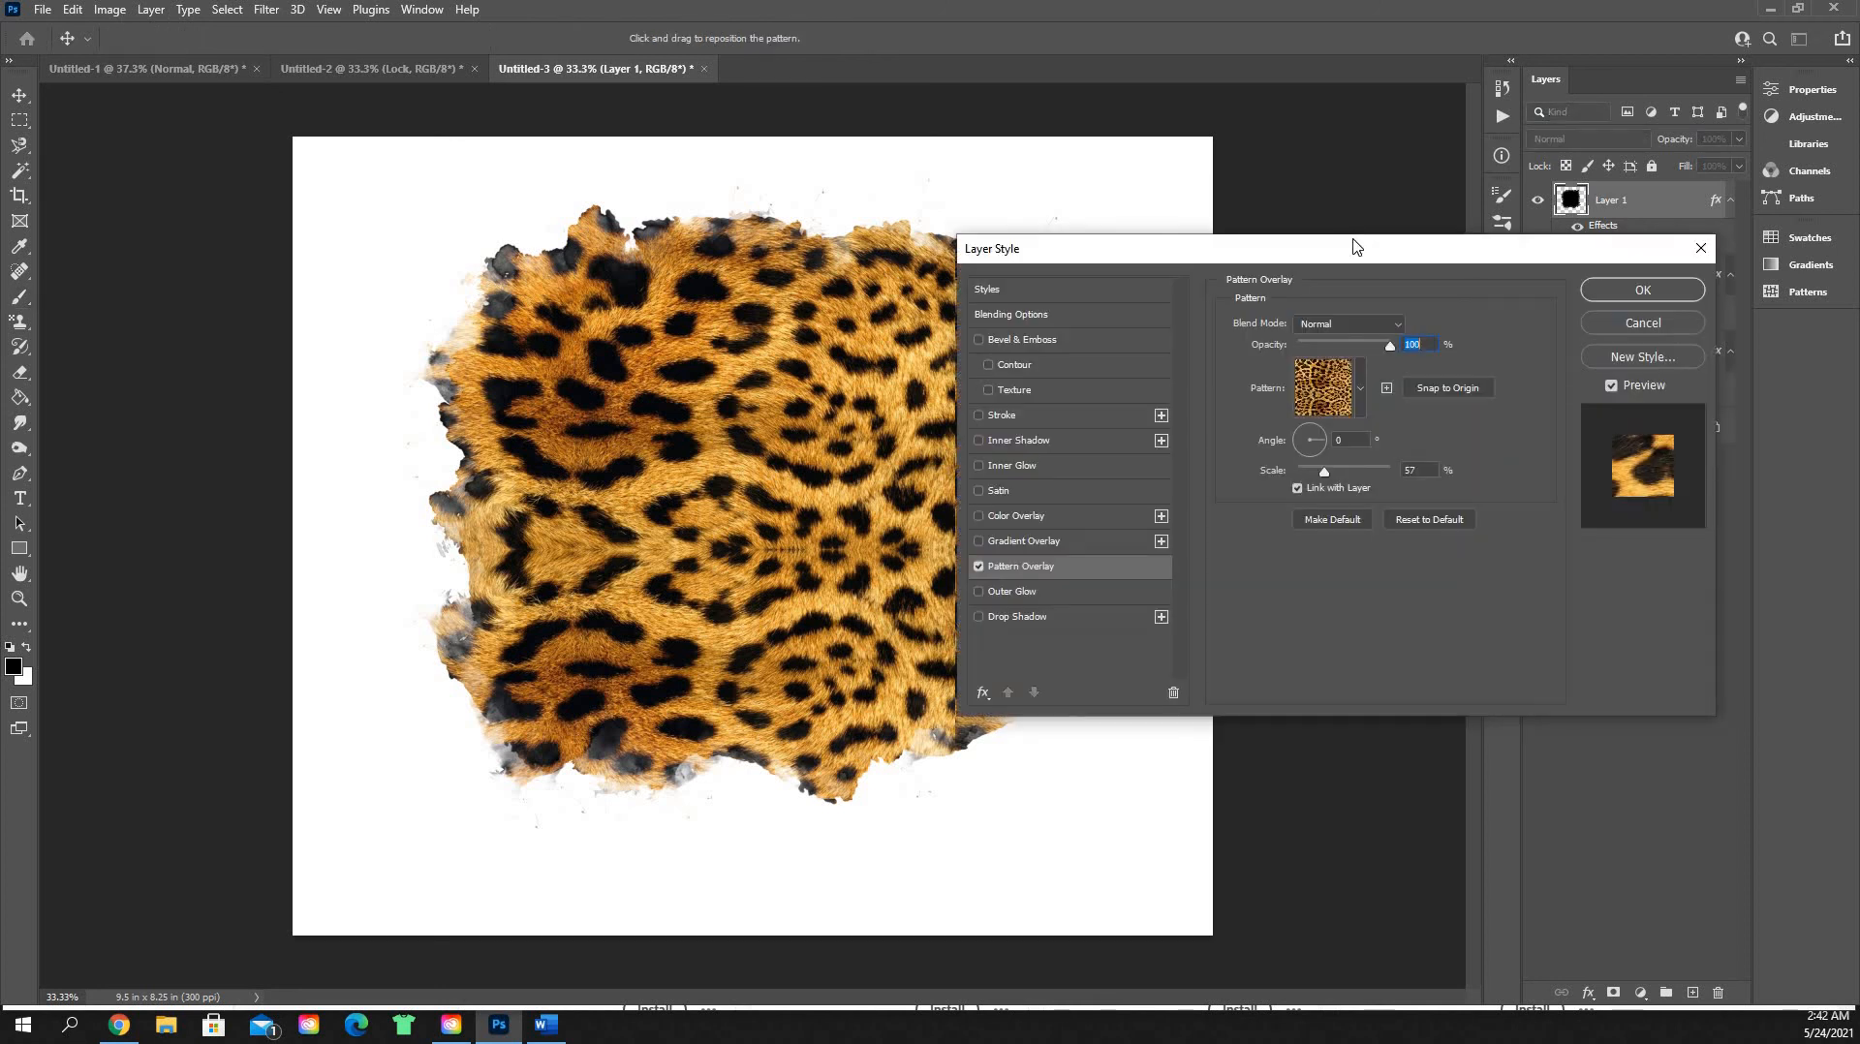
{"action": "left_click_drag", "start_coordinate": [1478, 240], "coordinate": [1649, 209]}
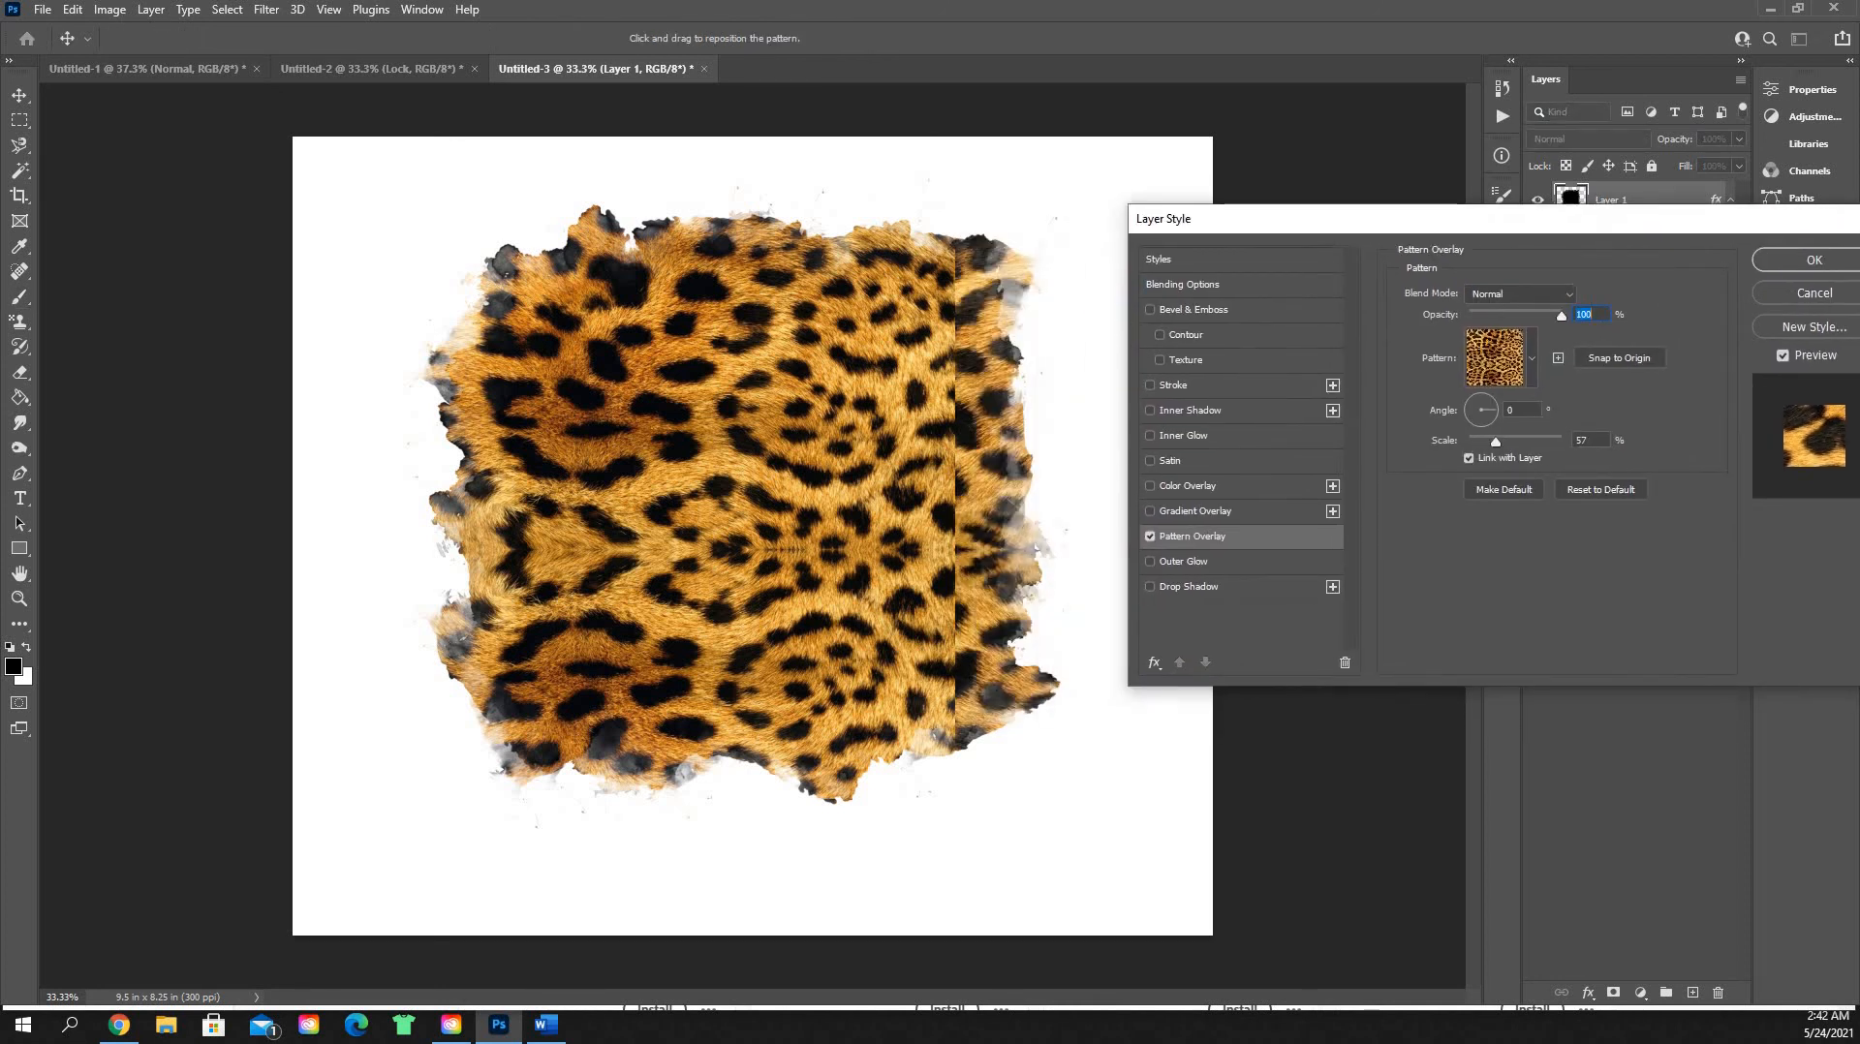
{"action": "mouse_move", "coordinate": [1497, 443]}
{"action": "left_mouse_down"}
{"action": "mouse_move", "coordinate": [1462, 461]}
{"action": "mouse_move", "coordinate": [1497, 467]}
{"action": "left_mouse_up"}
{"action": "left_click_drag", "start_coordinate": [1497, 467], "coordinate": [1504, 474]}
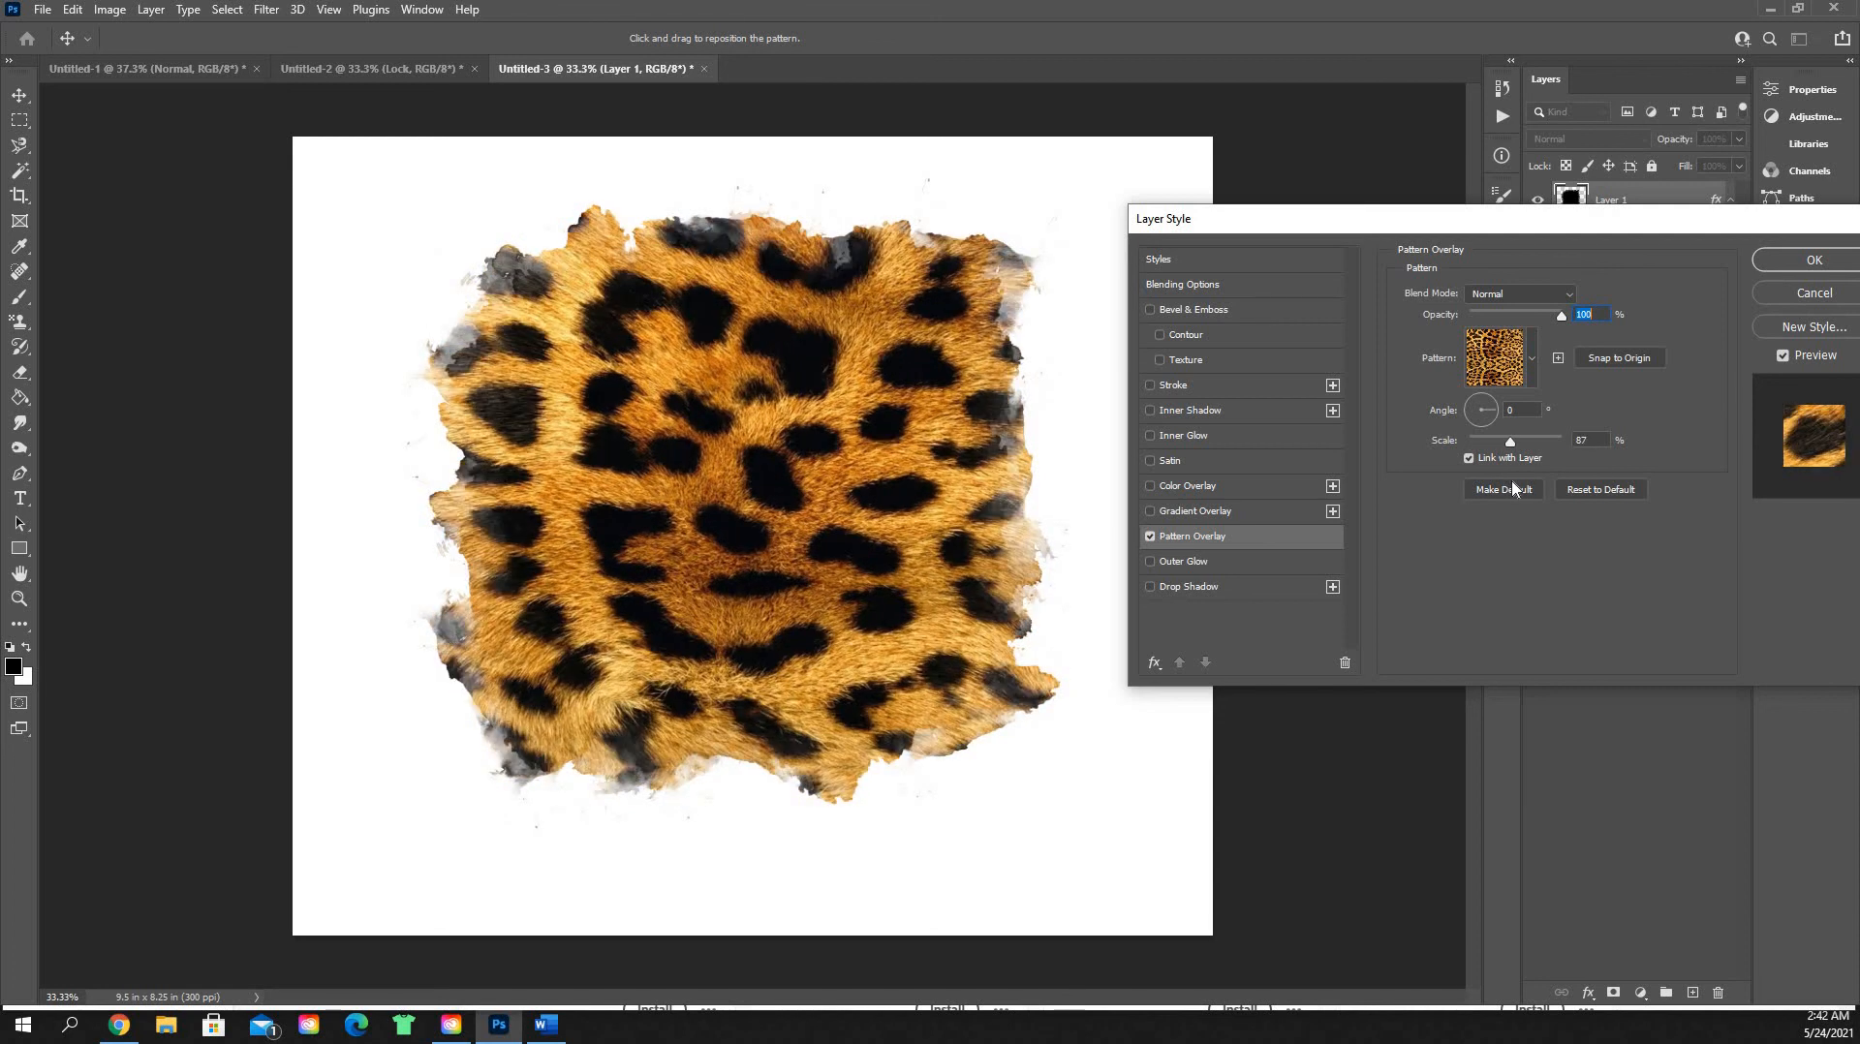
{"action": "left_click_drag", "start_coordinate": [1512, 482], "coordinate": [1514, 481]}
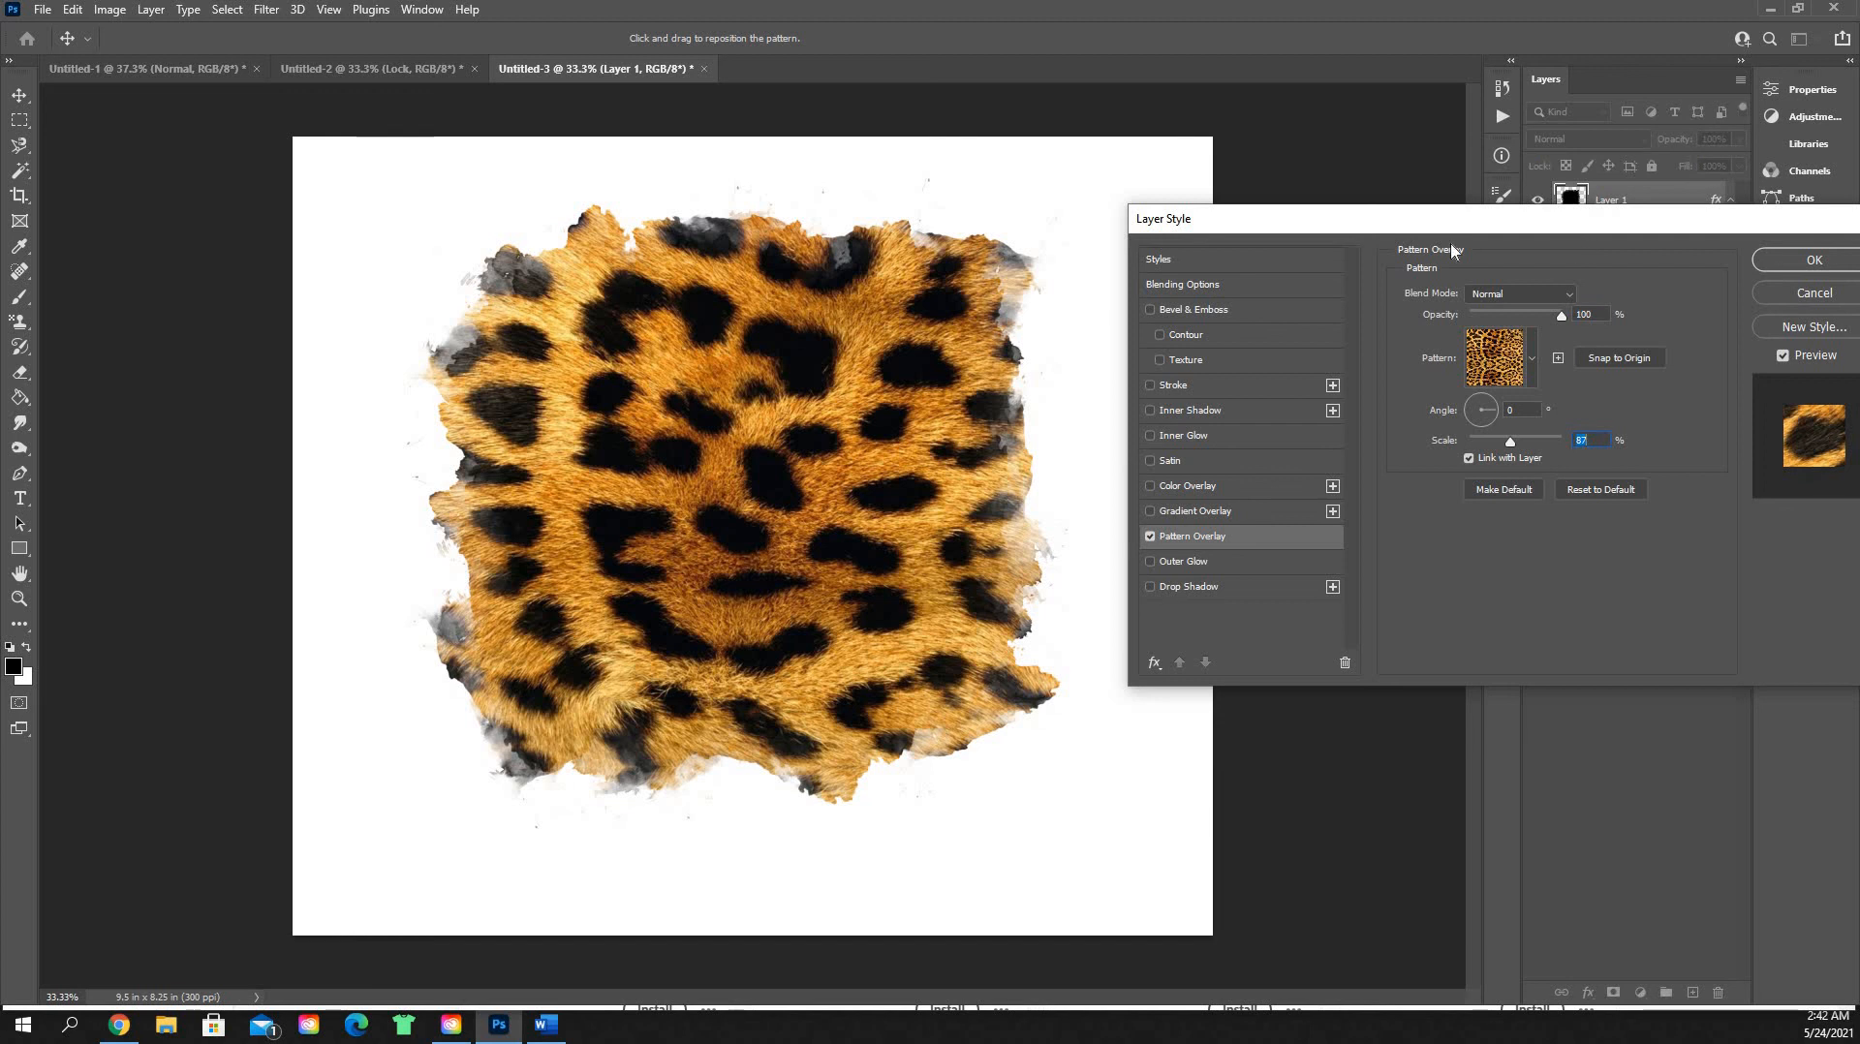
Step: Preview a Drop Shadow on Layer 1, leave it off, accept the rescaled Pattern Overlay, and deselect the layer
{"action": "left_click_drag", "start_coordinate": [1405, 218], "coordinate": [1312, 211]}
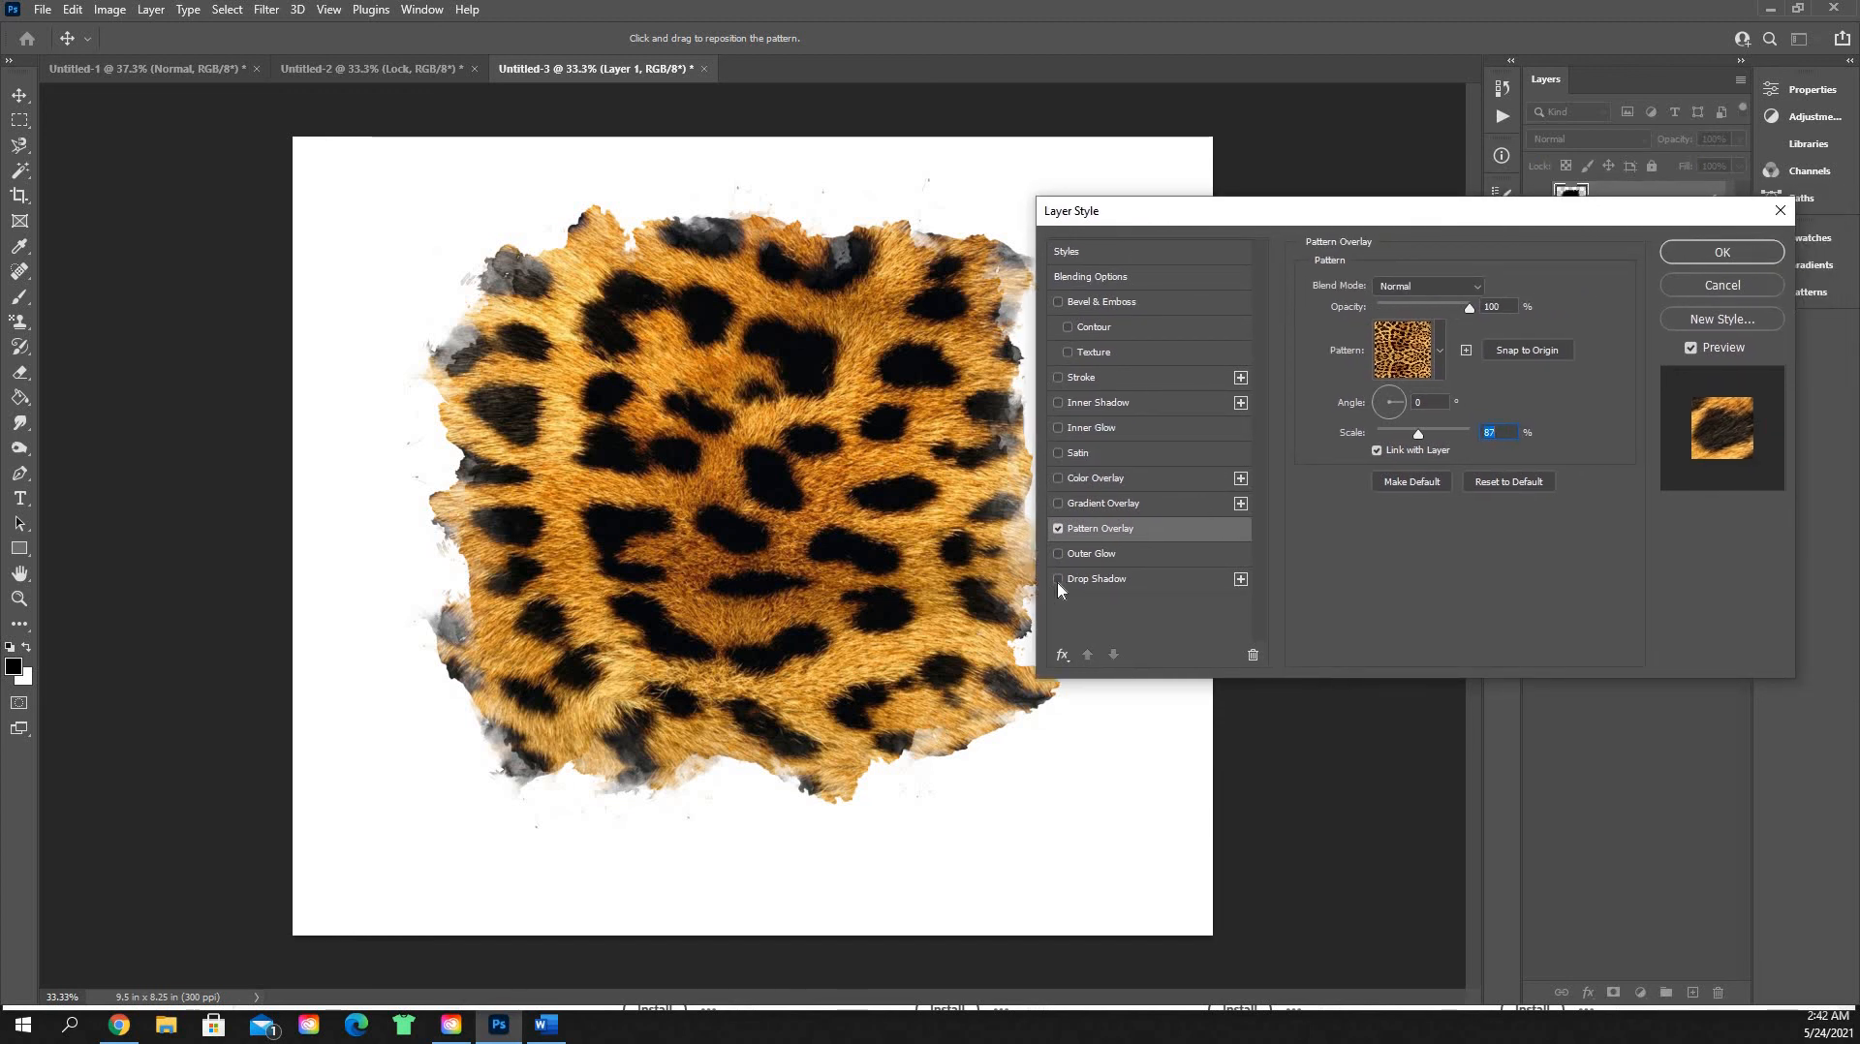
{"action": "left_click", "coordinate": [1057, 579]}
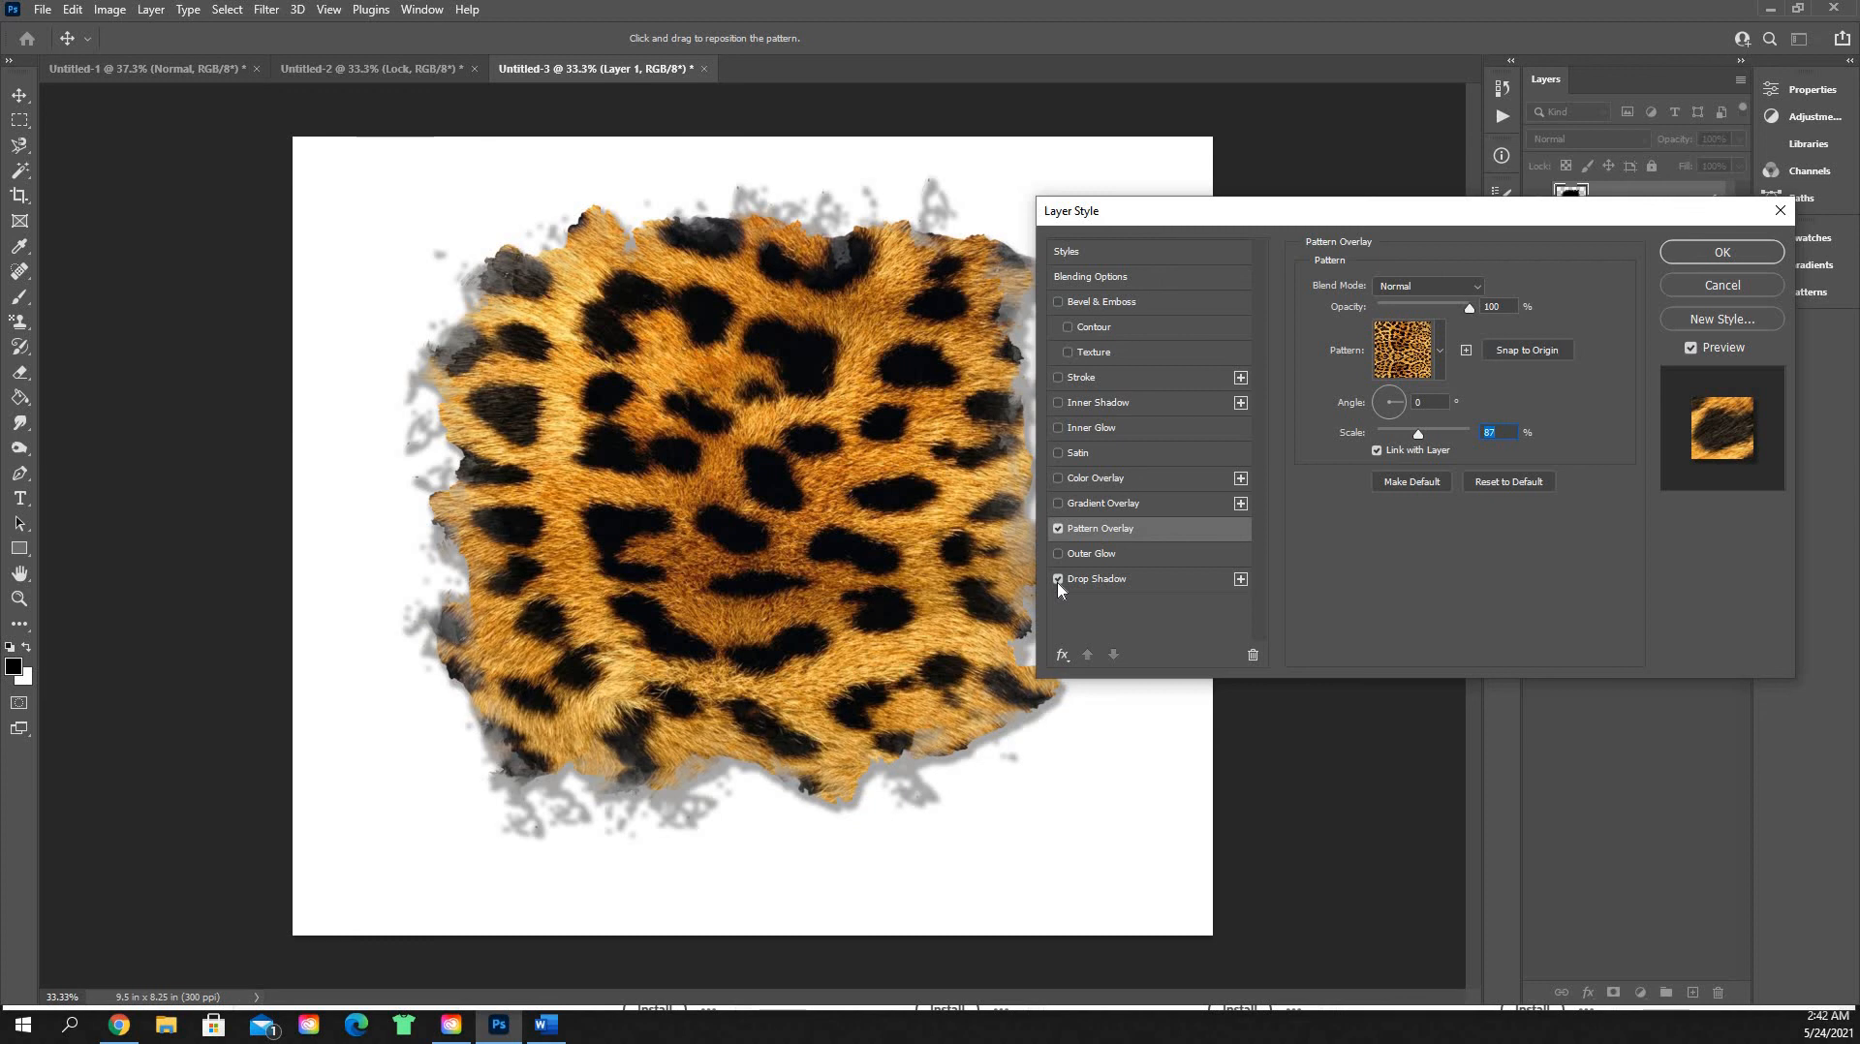
{"action": "left_click", "coordinate": [1058, 579]}
{"action": "left_click", "coordinate": [1058, 580]}
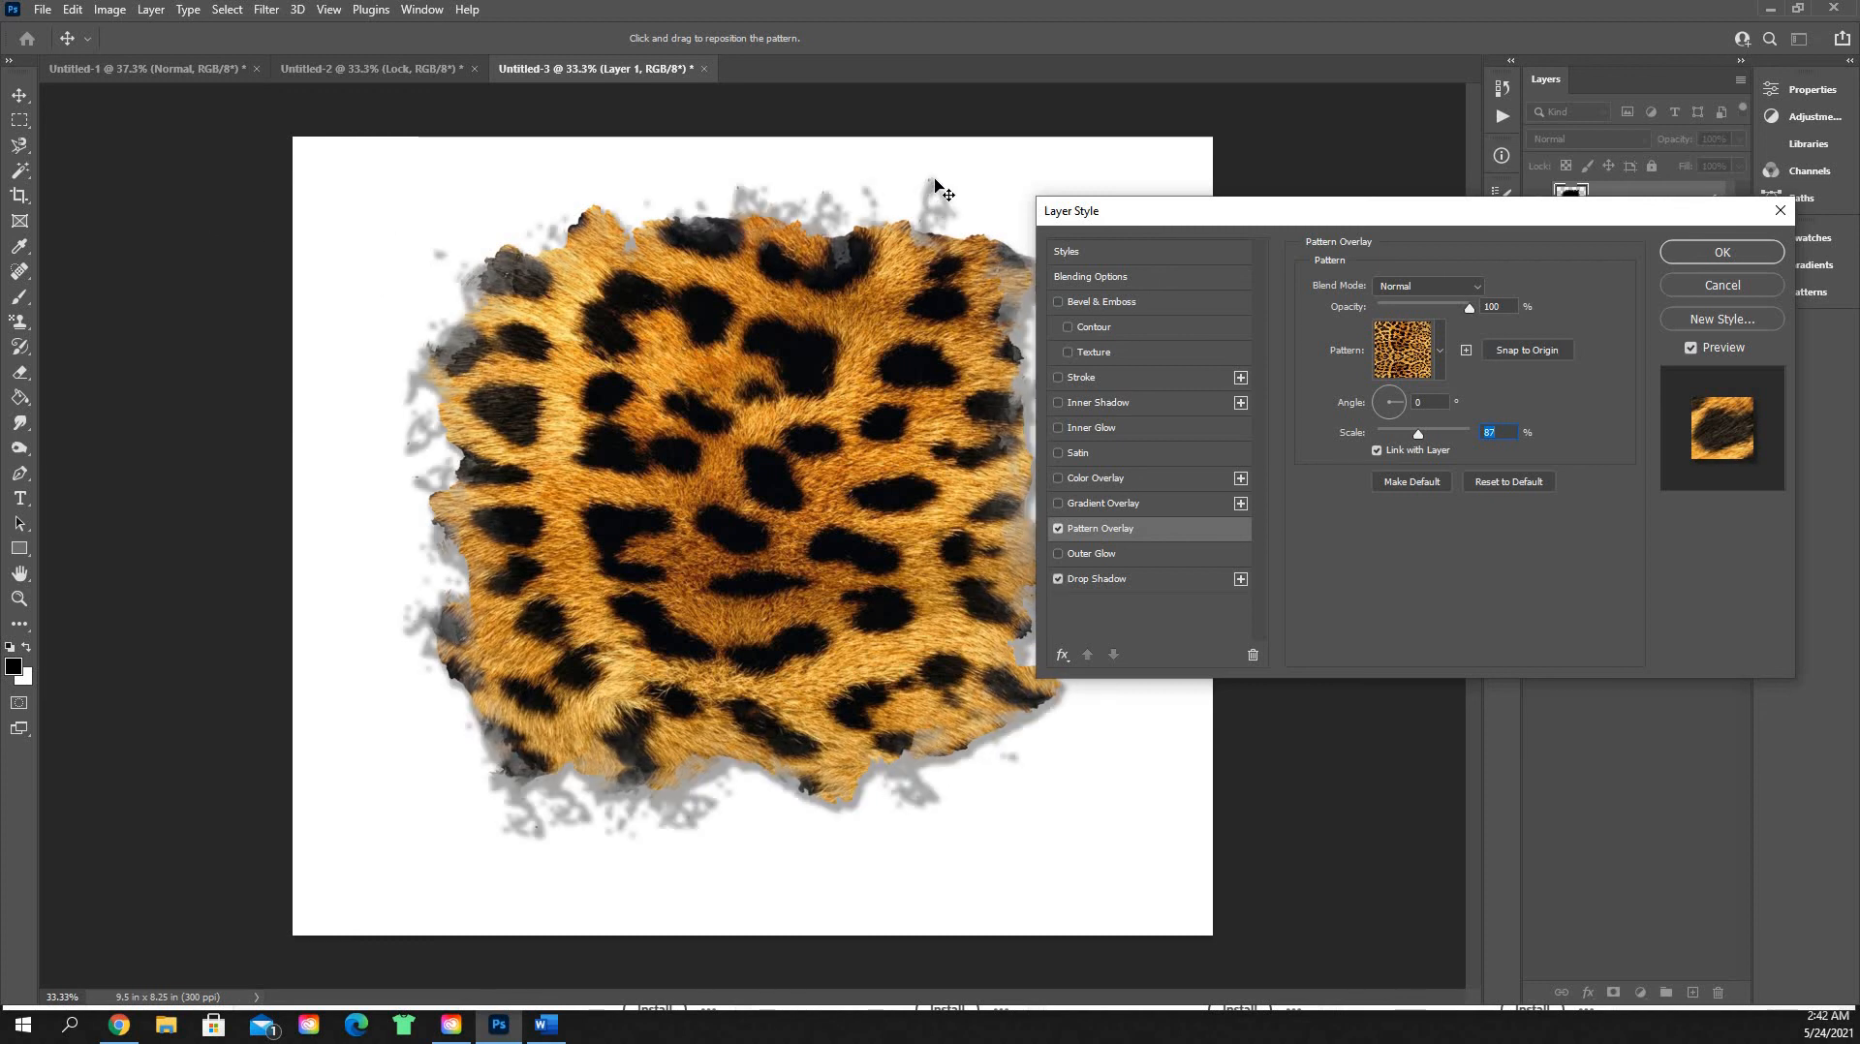
{"action": "left_click", "coordinate": [1058, 579]}
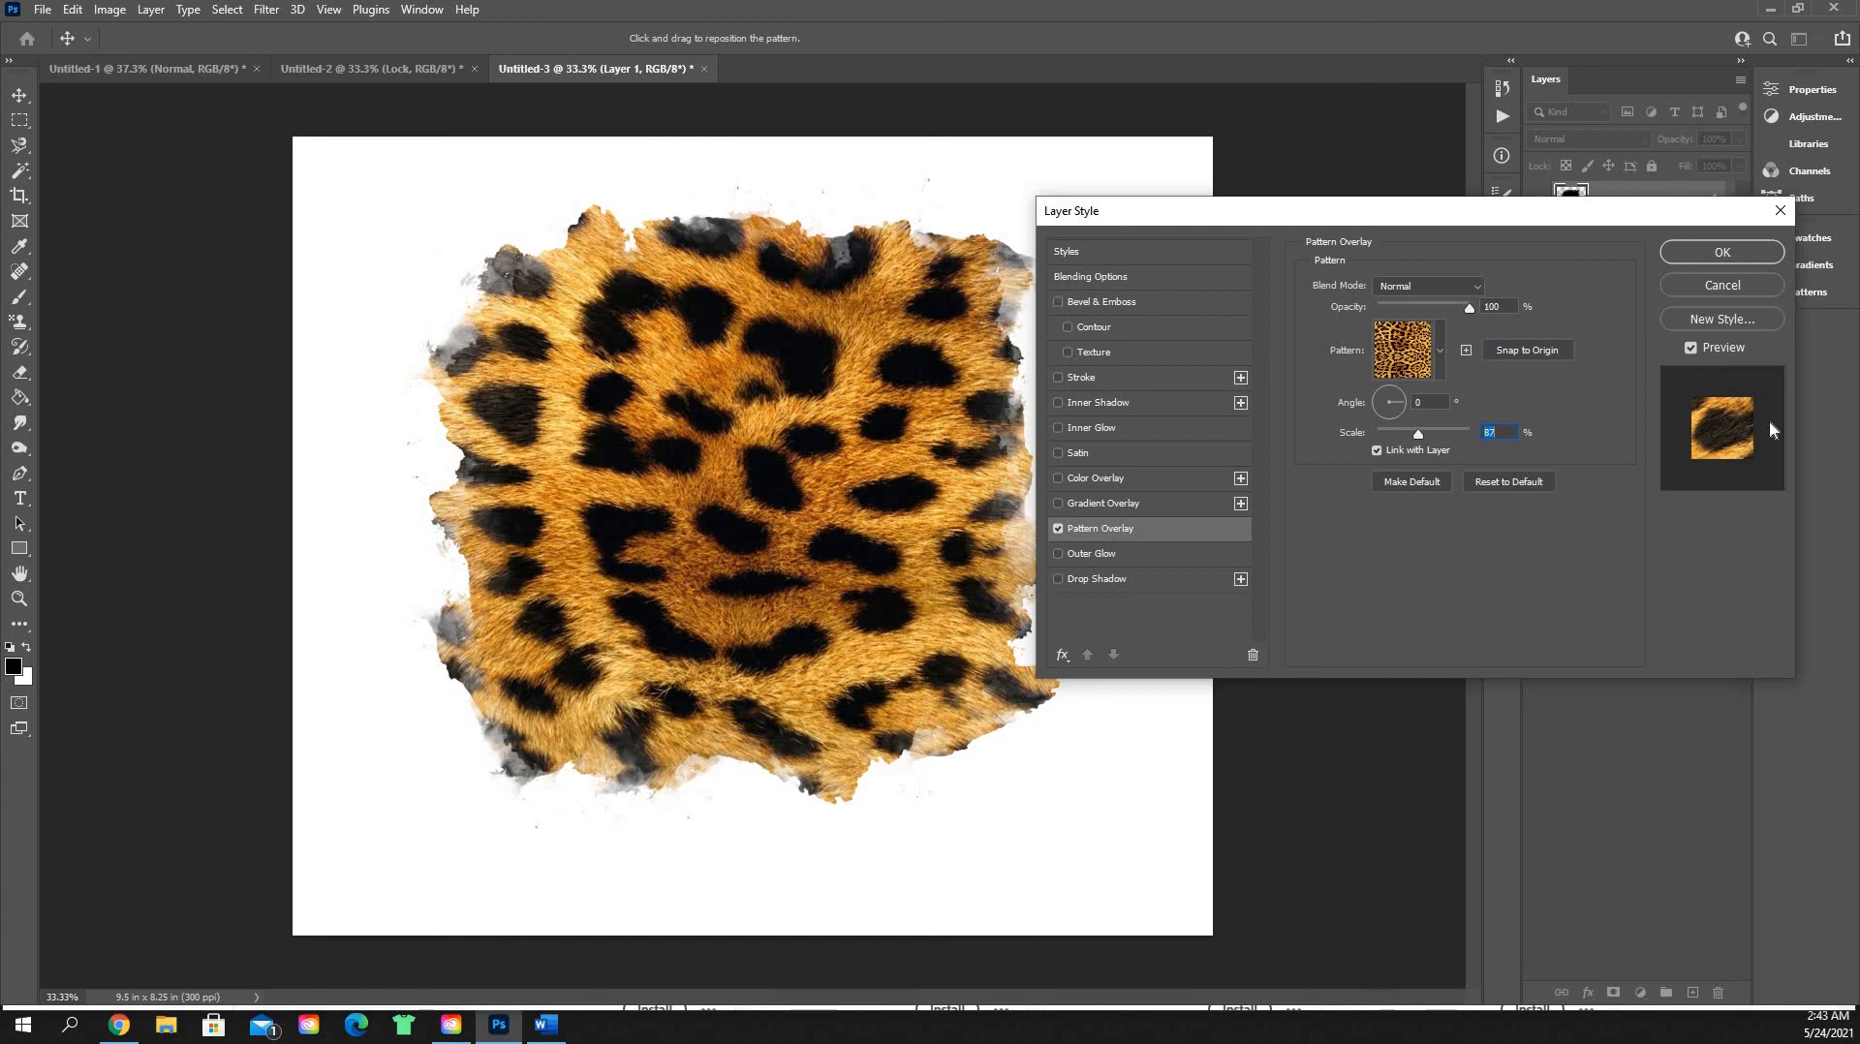
{"action": "left_click", "coordinate": [1723, 251]}
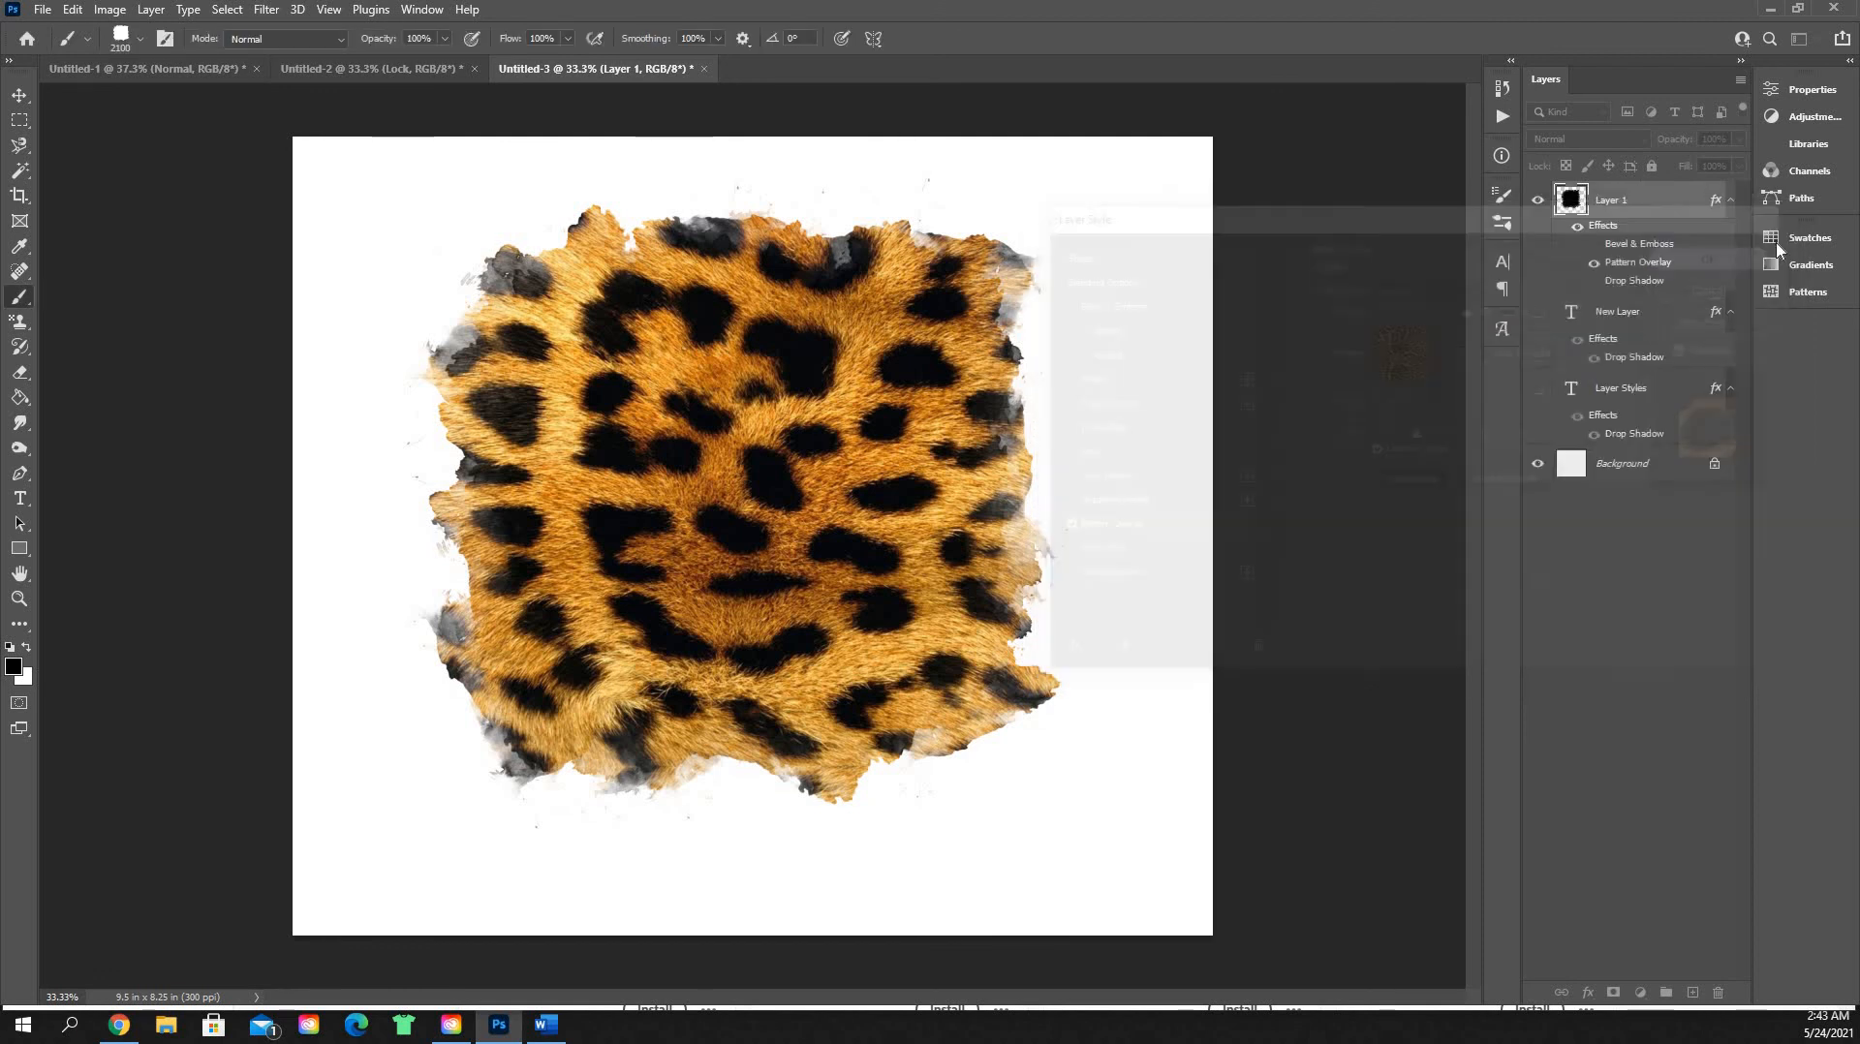
{"action": "left_click", "coordinate": [1691, 555]}
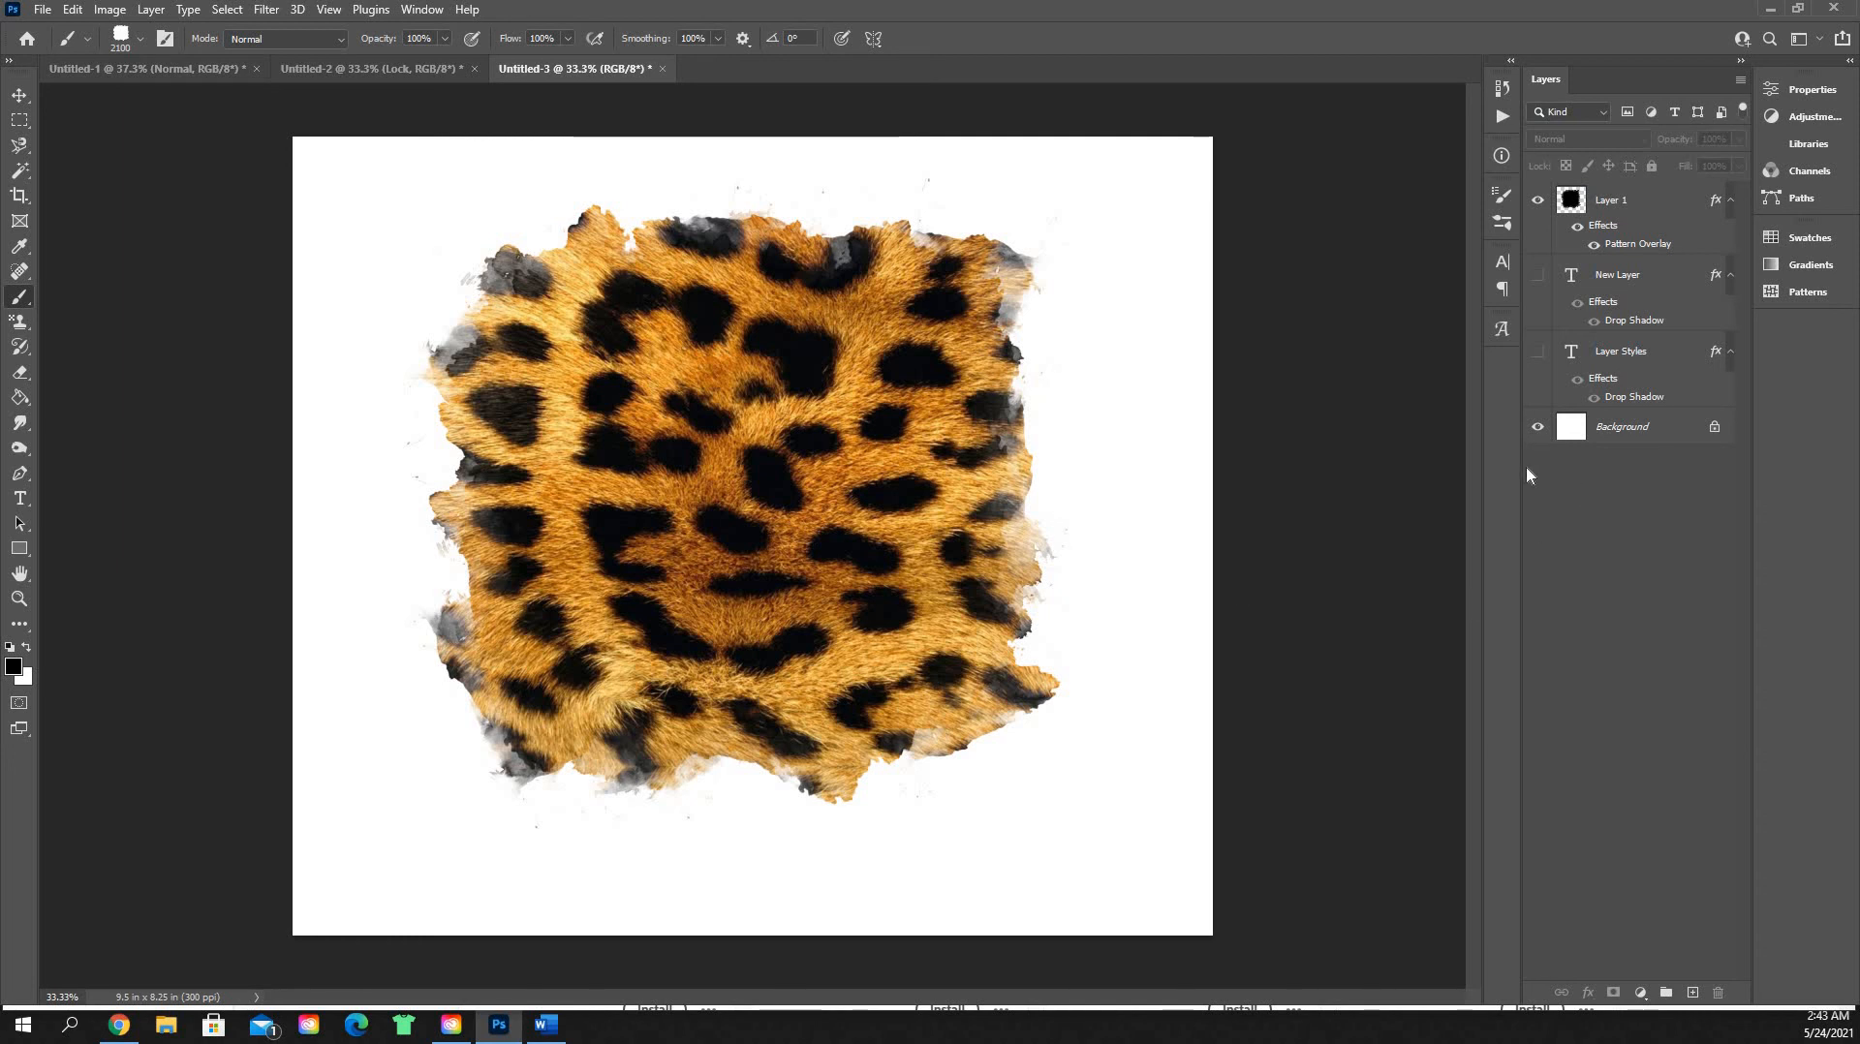
Step: Show the Layer Styles text layer and move it above Layer 1 in the layer stack
{"action": "left_click", "coordinate": [1538, 351]}
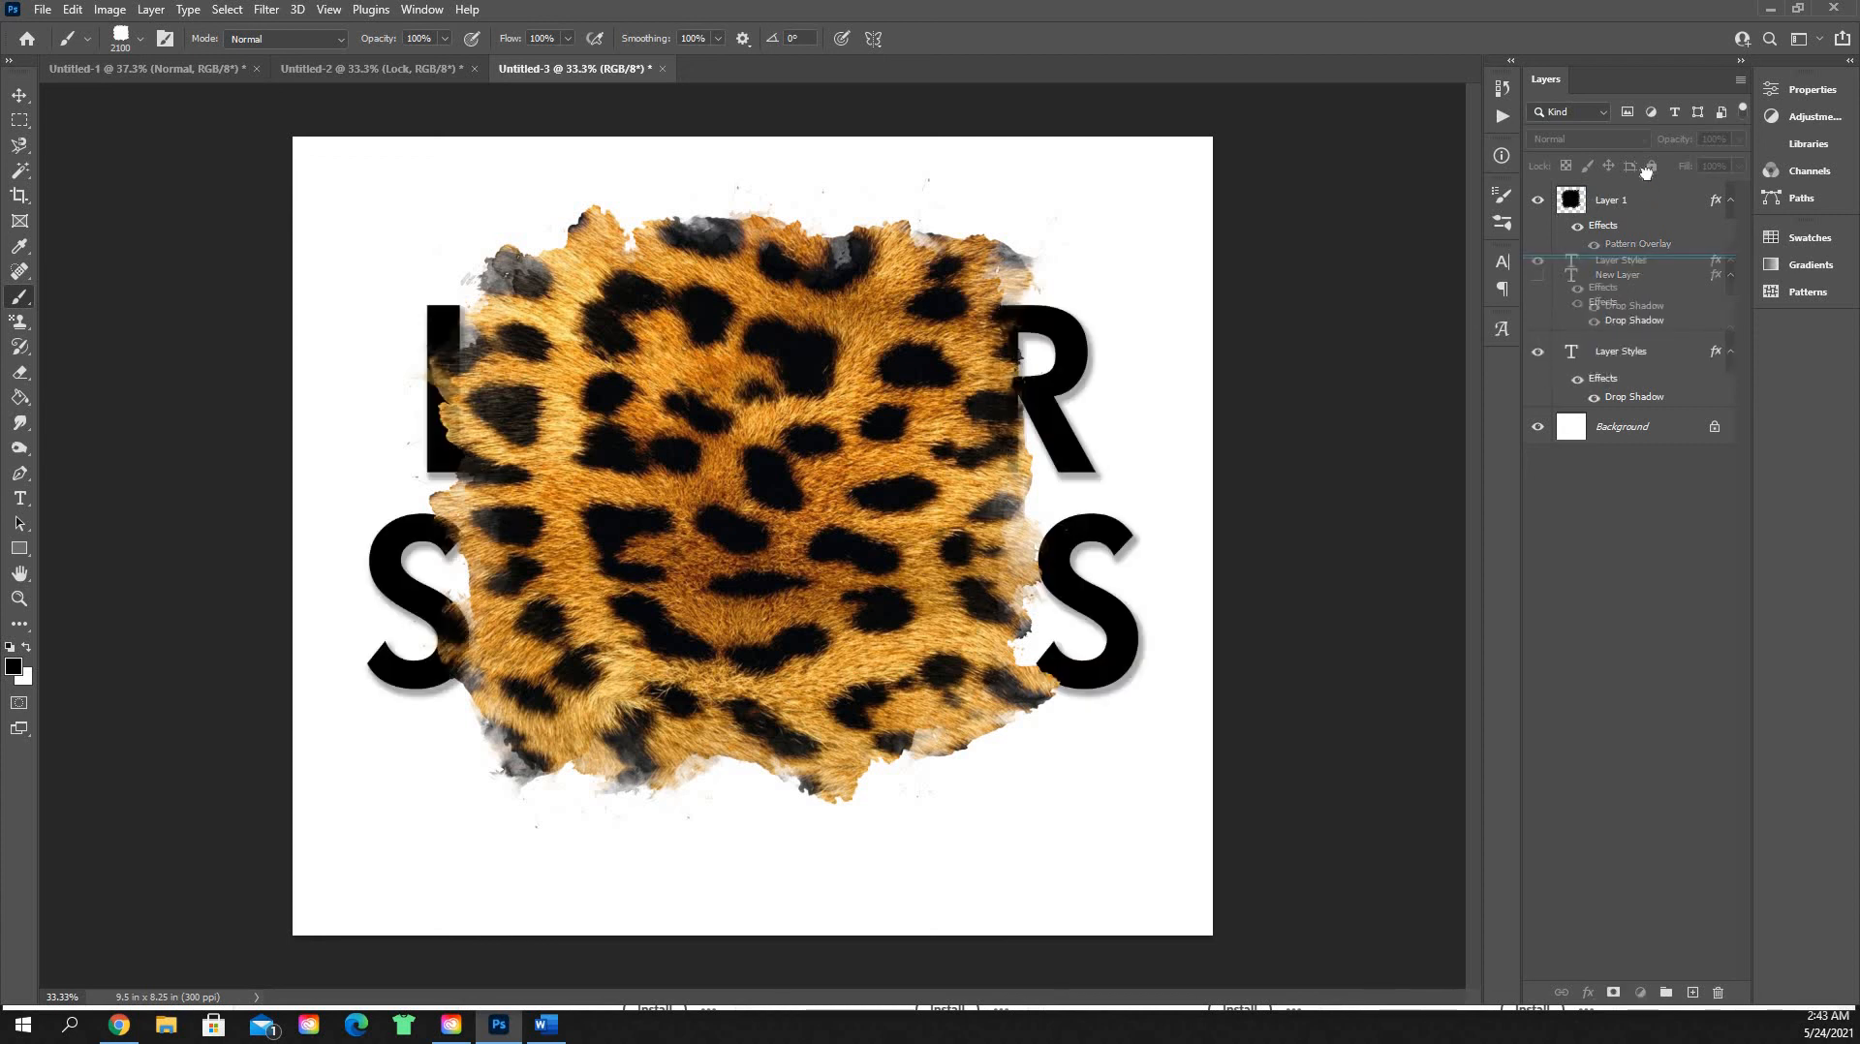
{"action": "left_click", "coordinate": [1660, 336]}
{"action": "left_click_drag", "start_coordinate": [1659, 335], "coordinate": [1664, 200]}
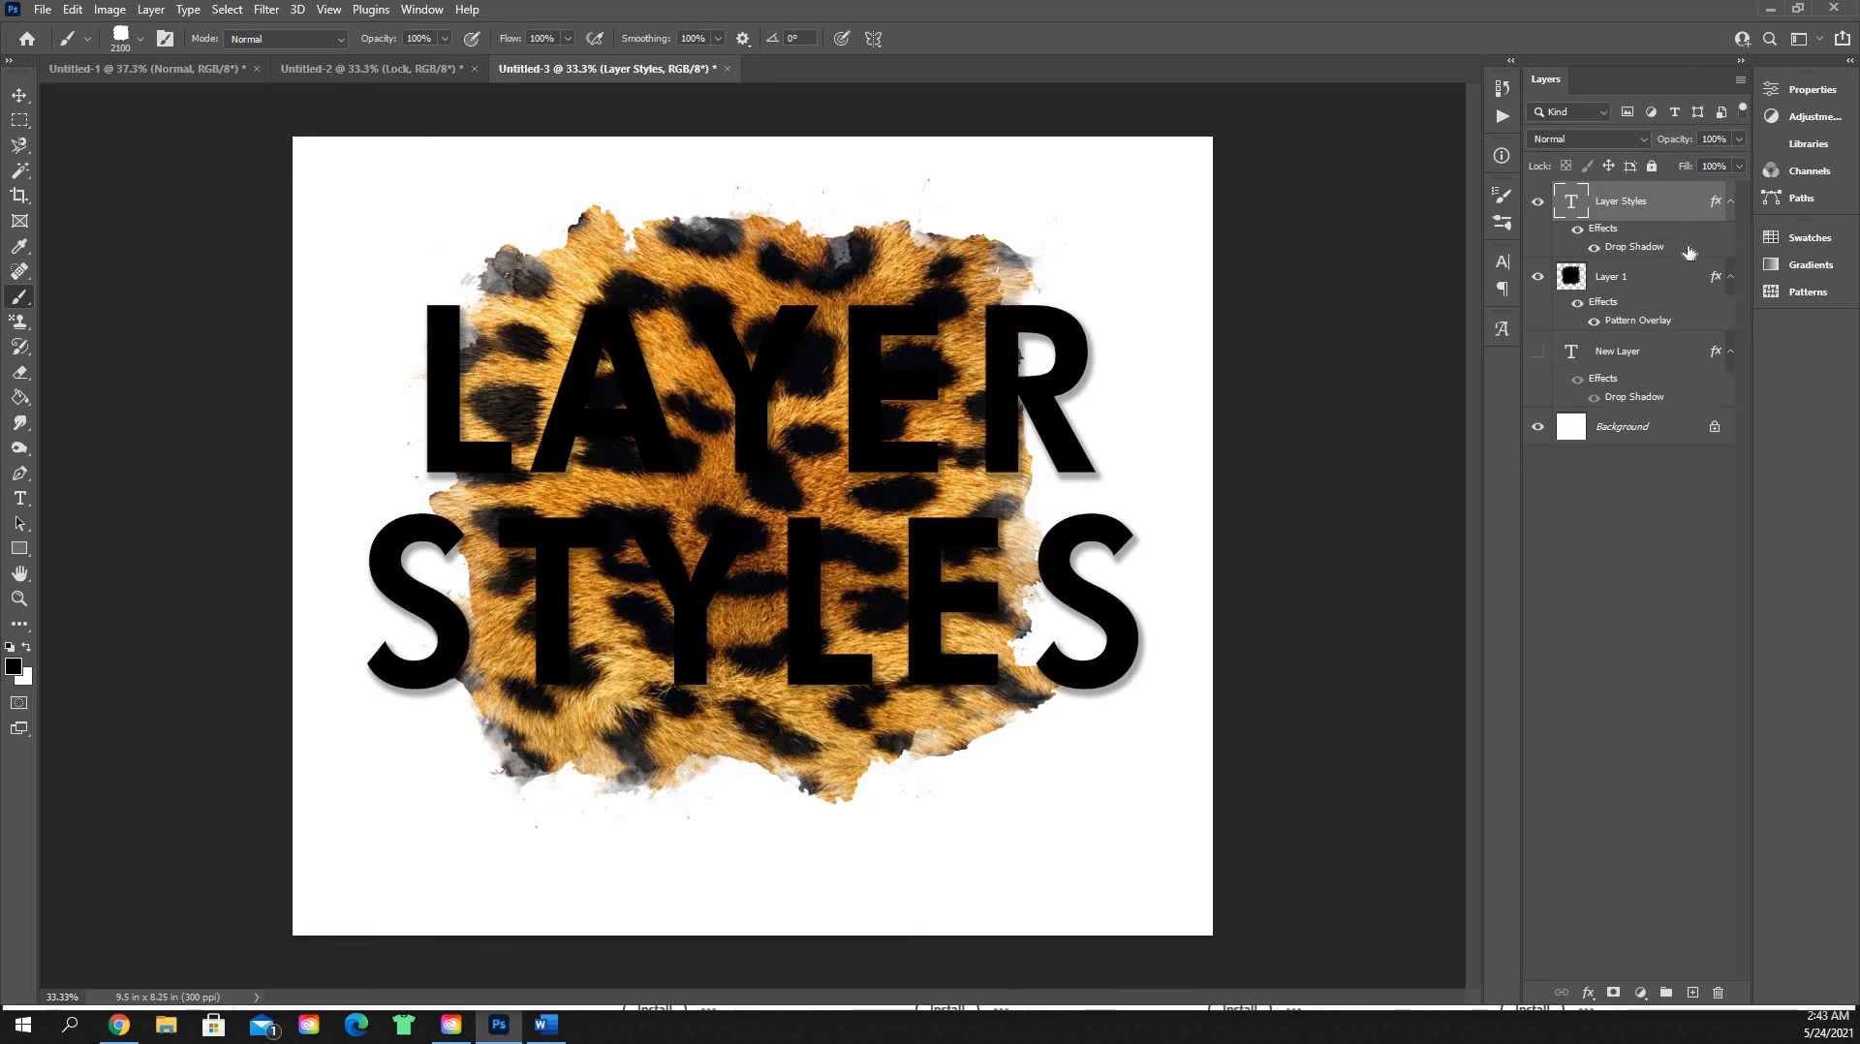
Step: Add Bevel & Emboss and a white (ffffff) Color Overlay to the Layer Styles text layer and accept the style
{"action": "double_click", "coordinate": [1689, 250]}
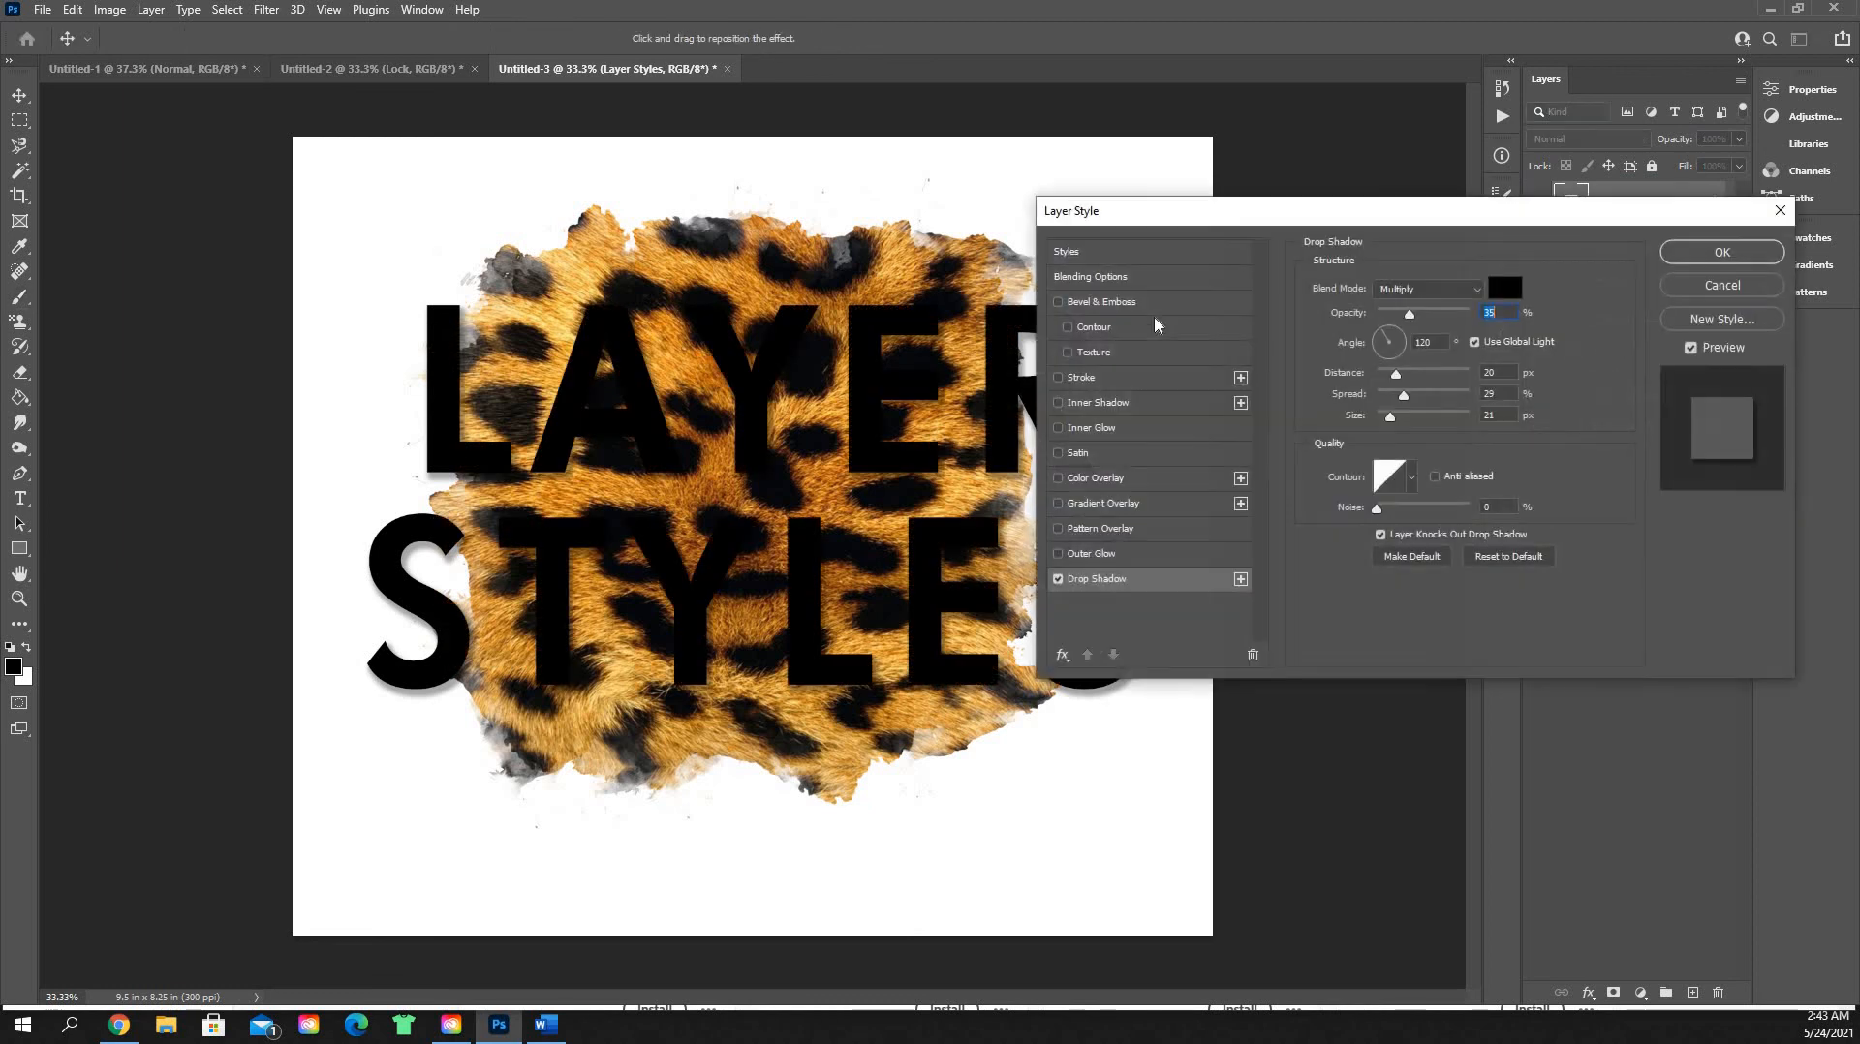
{"action": "left_click", "coordinate": [1060, 305]}
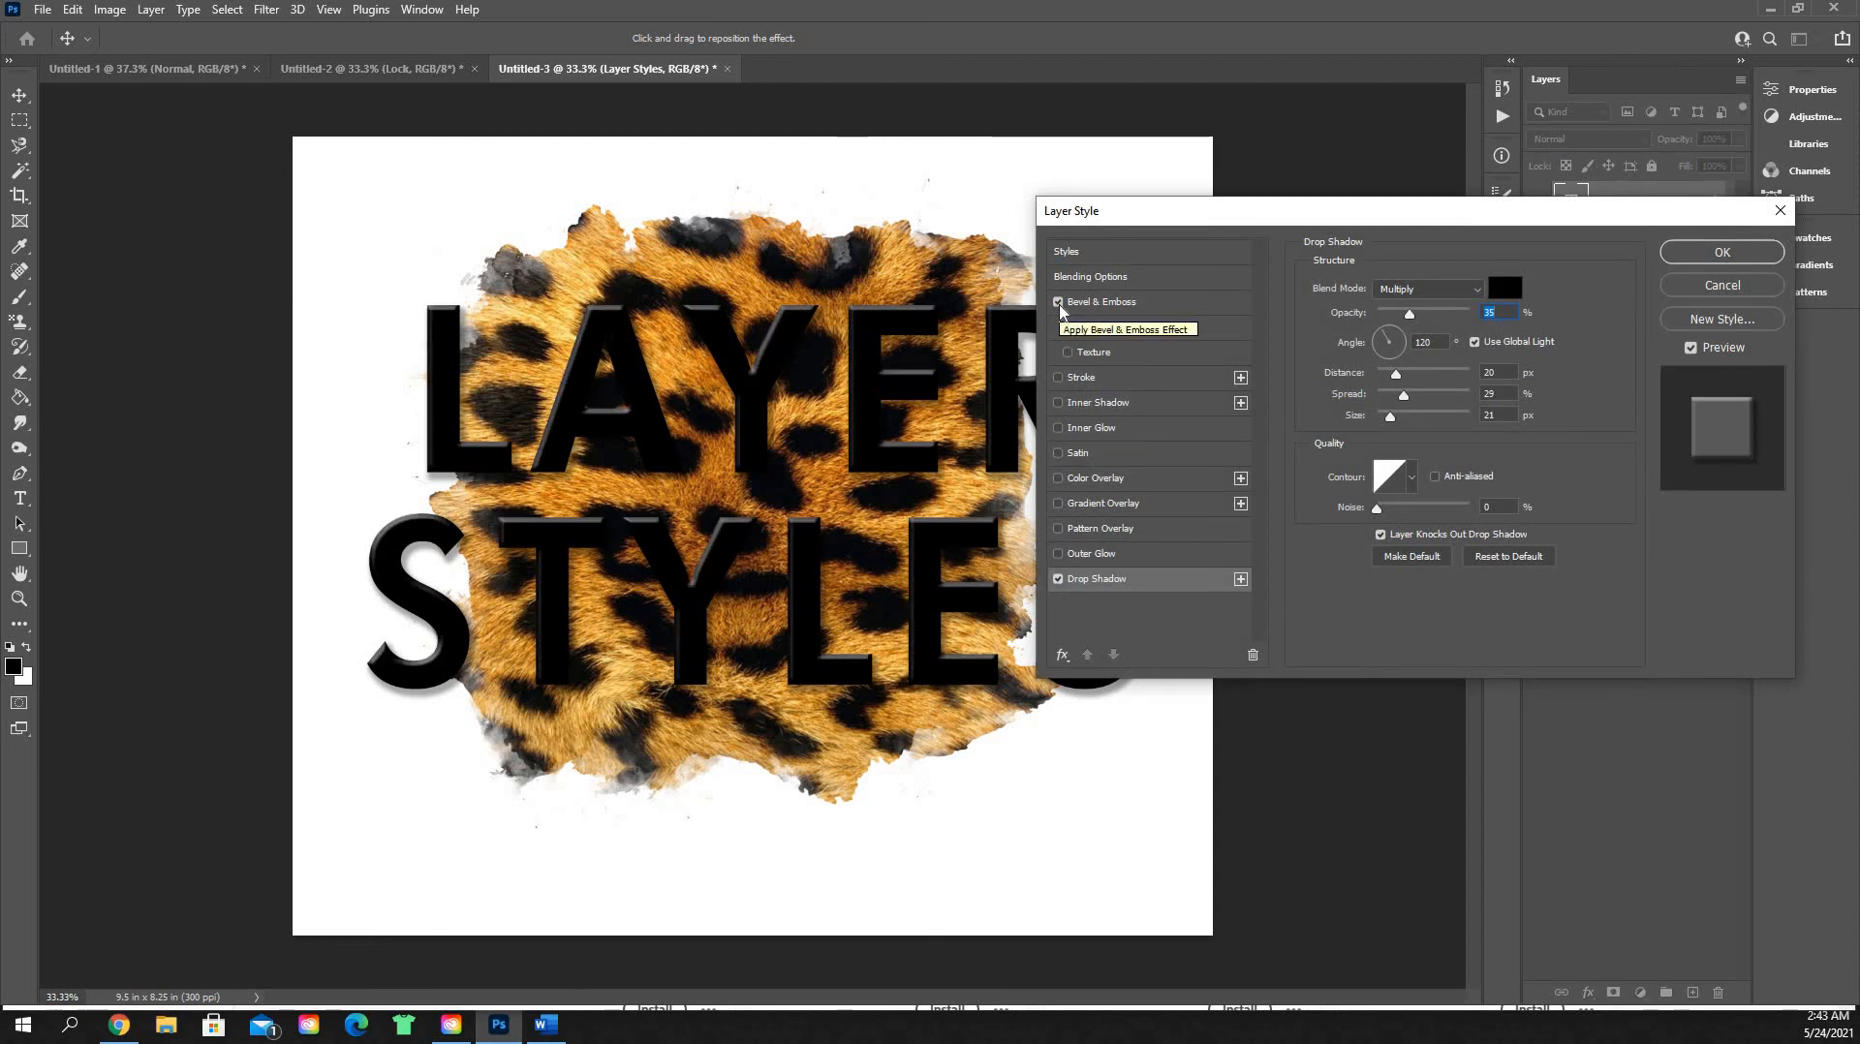
{"action": "left_click", "coordinate": [1059, 479]}
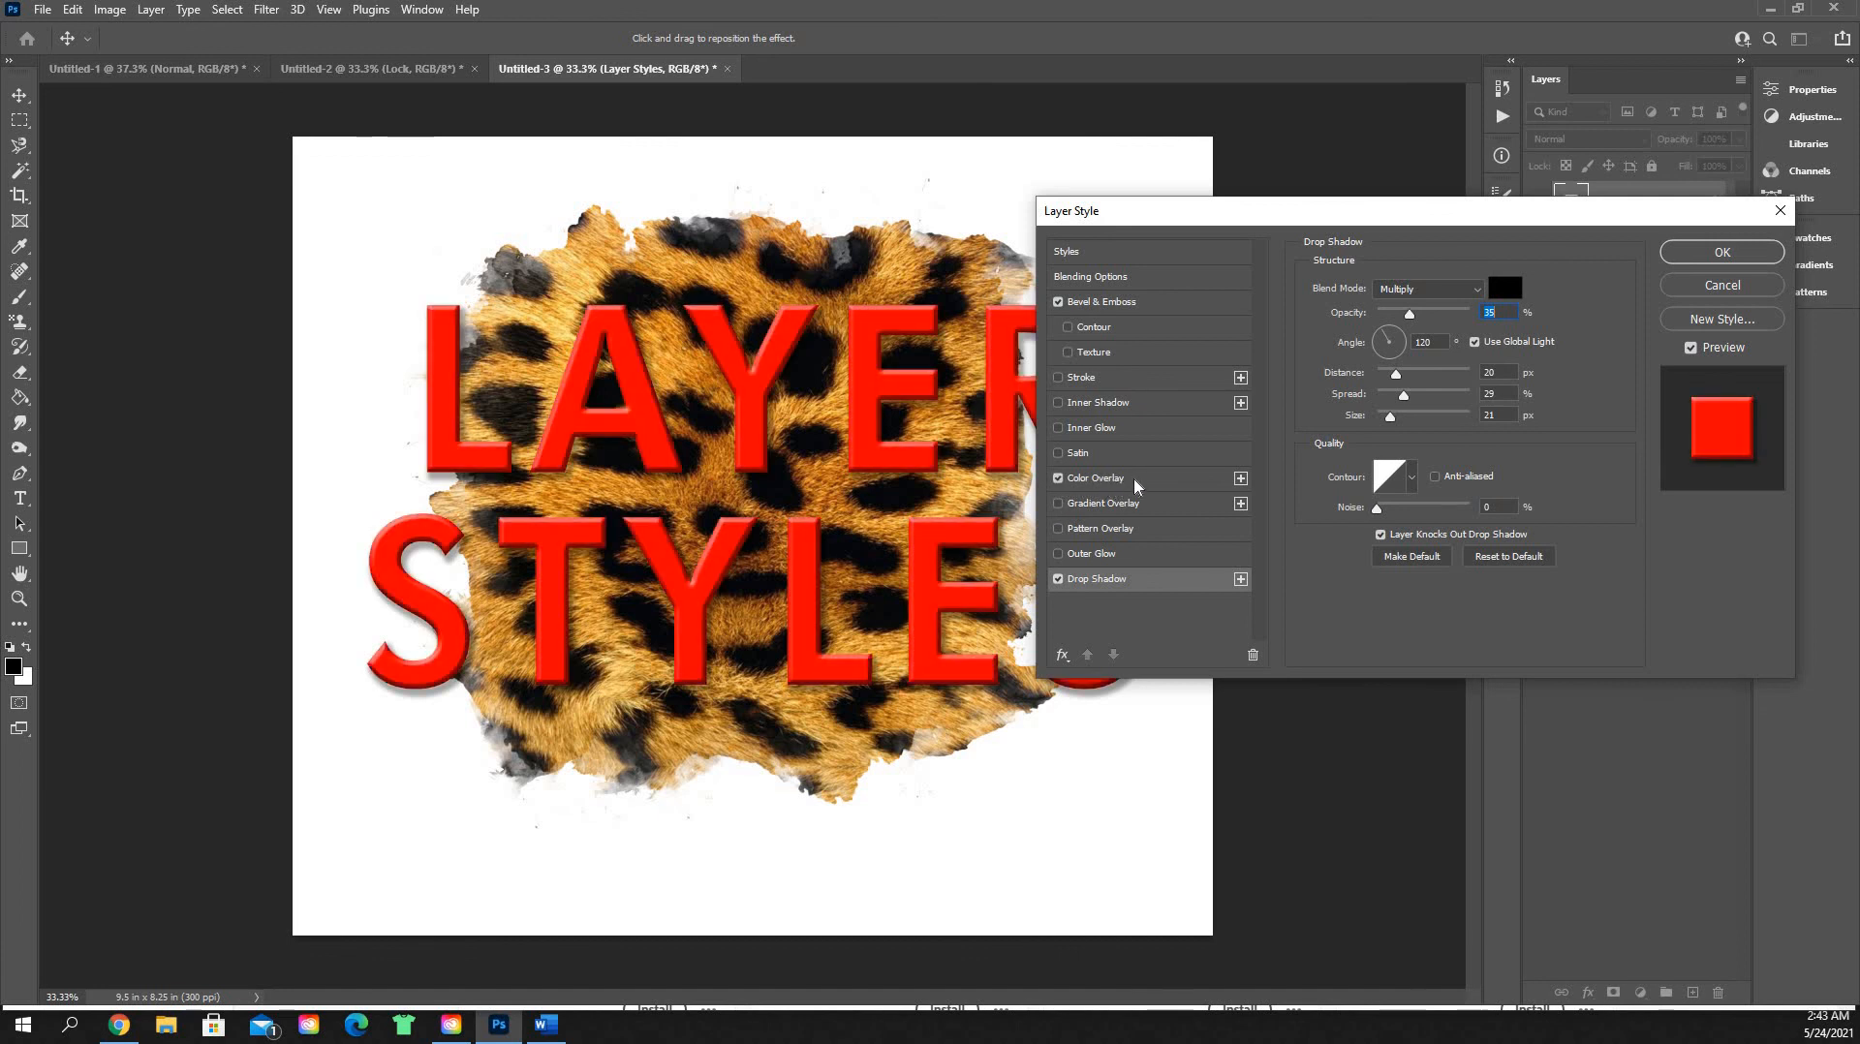
{"action": "left_click", "coordinate": [1115, 485]}
{"action": "left_click", "coordinate": [1517, 287]}
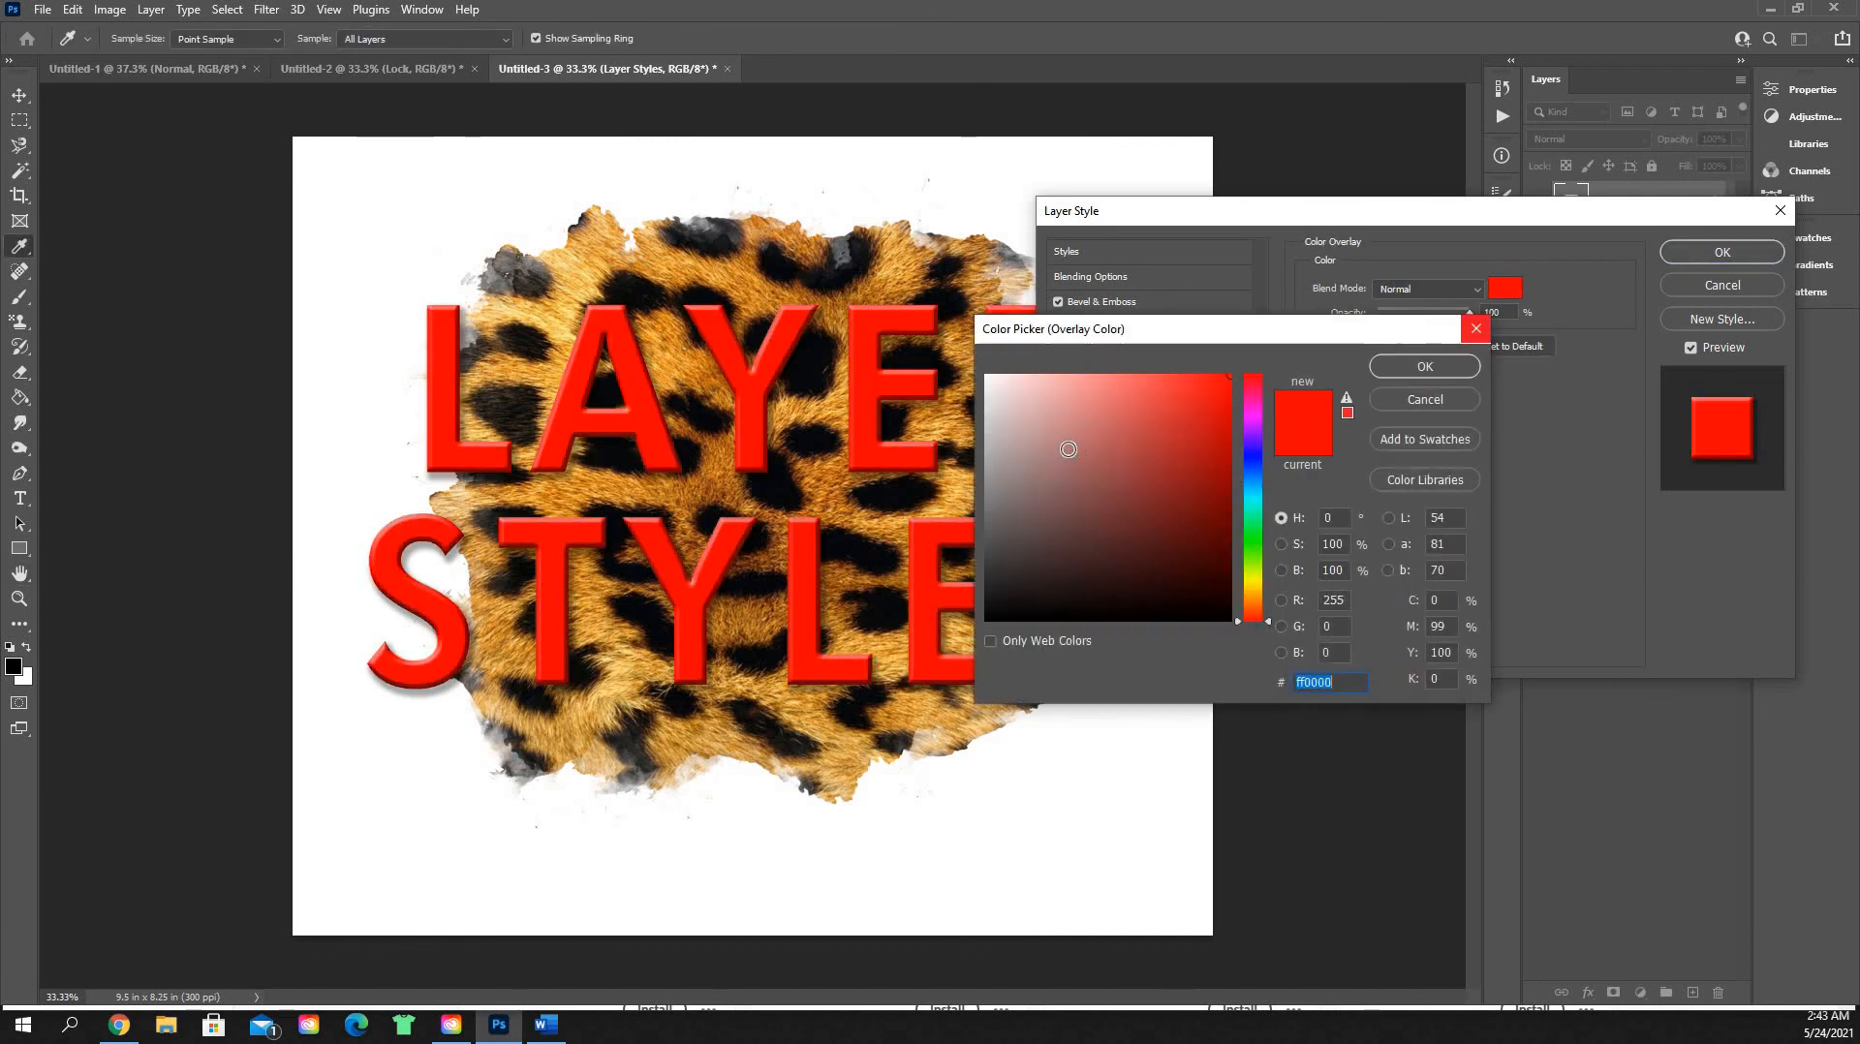
{"action": "type", "text": "ffffff"}
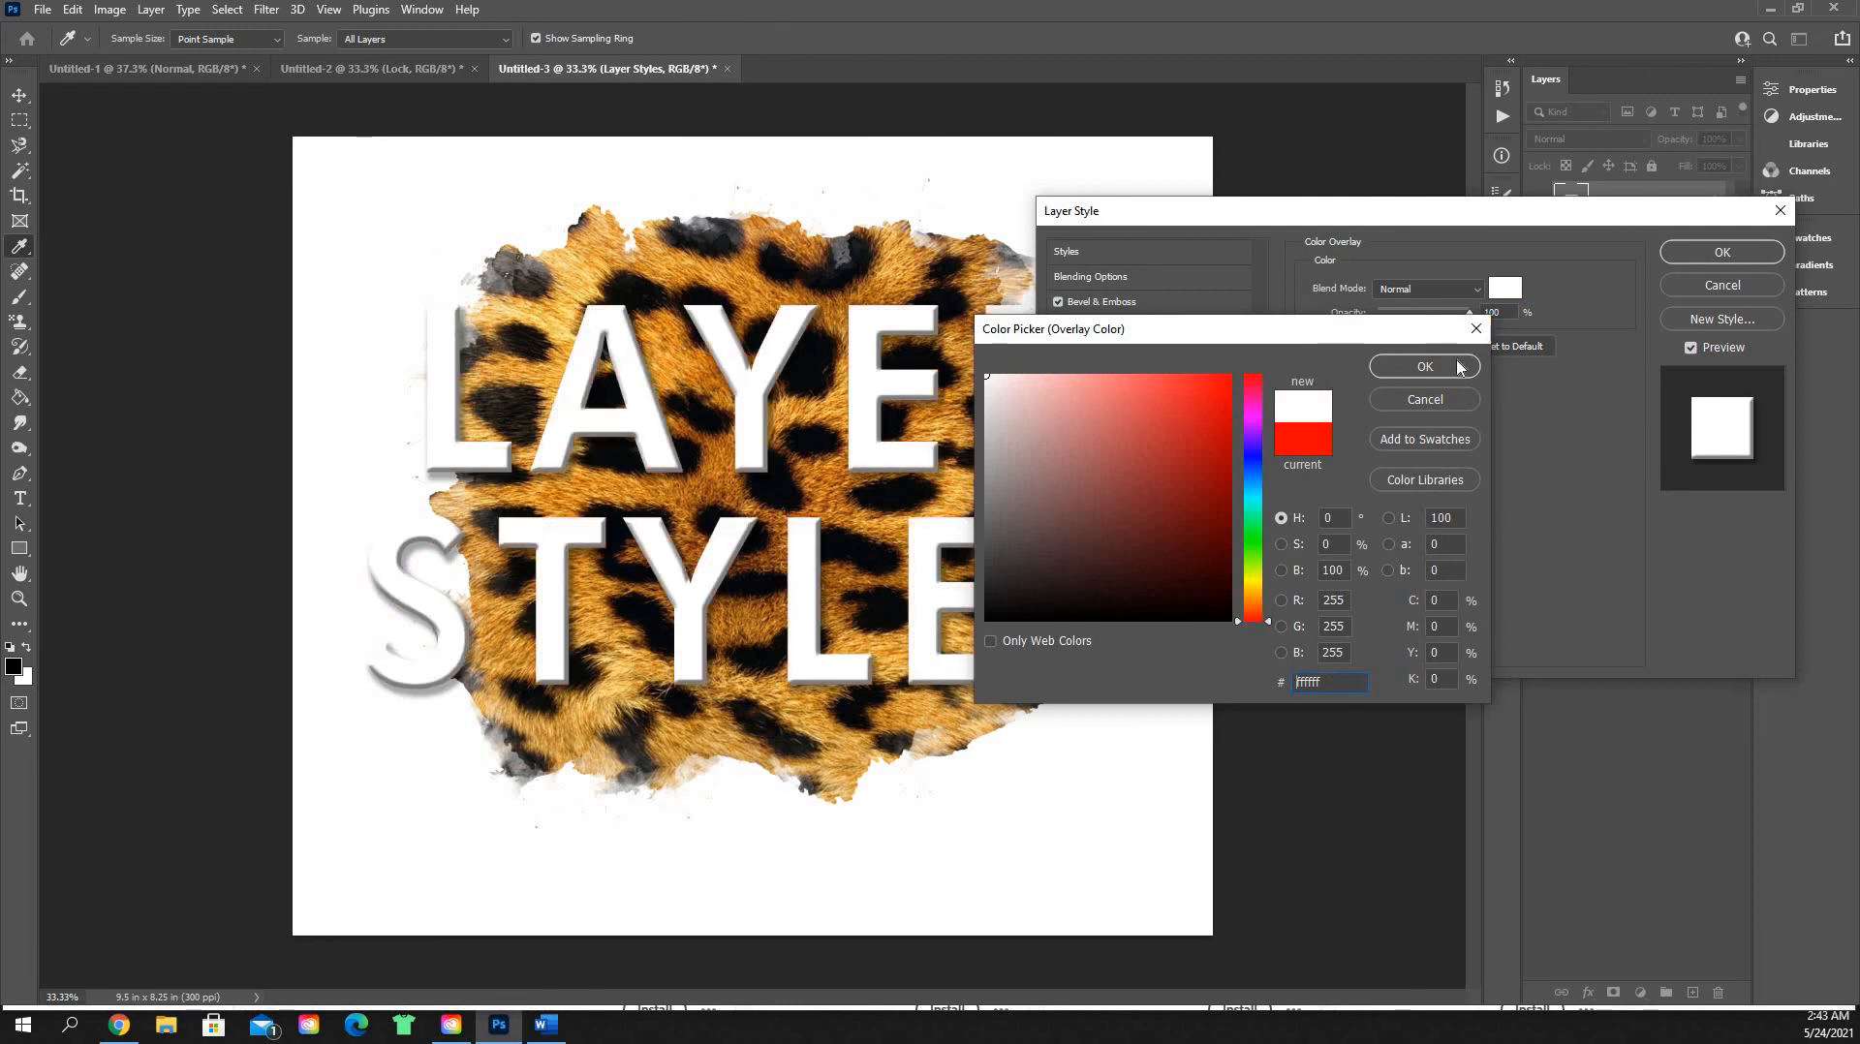
{"action": "left_click", "coordinate": [1459, 367]}
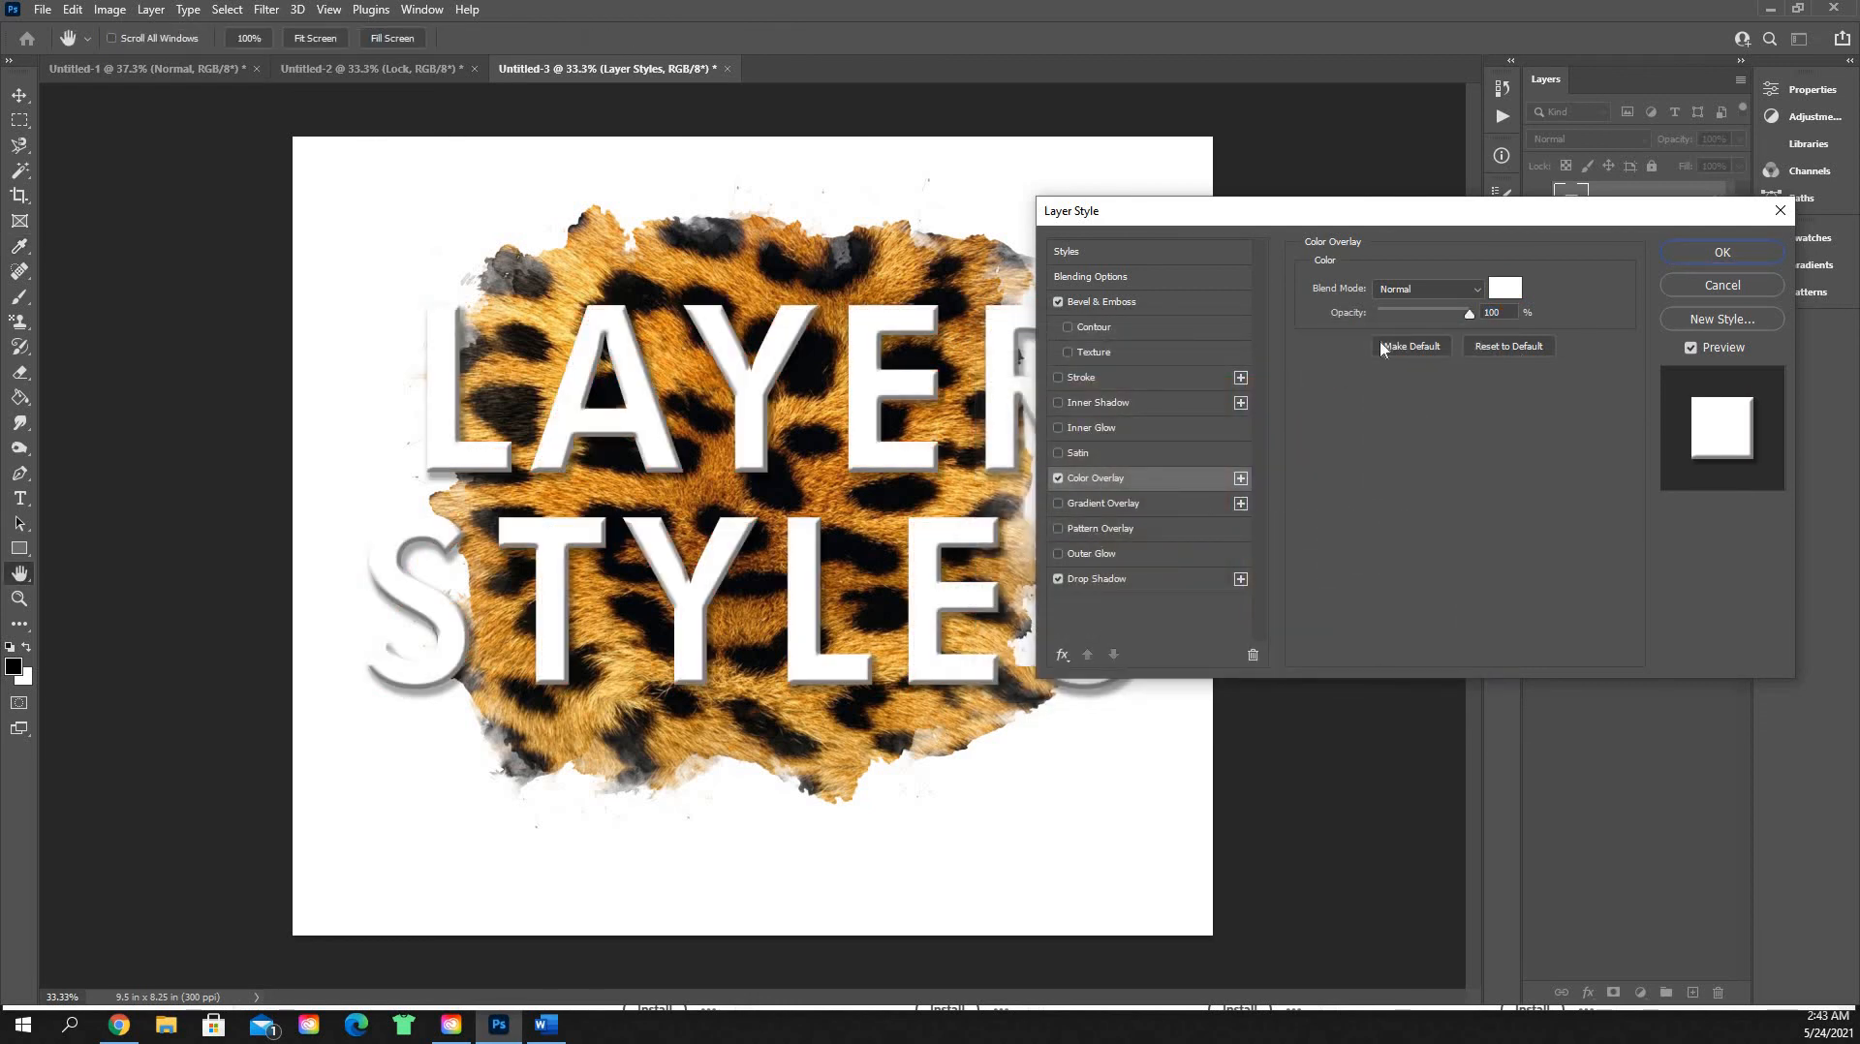
{"action": "left_click", "coordinate": [1711, 252]}
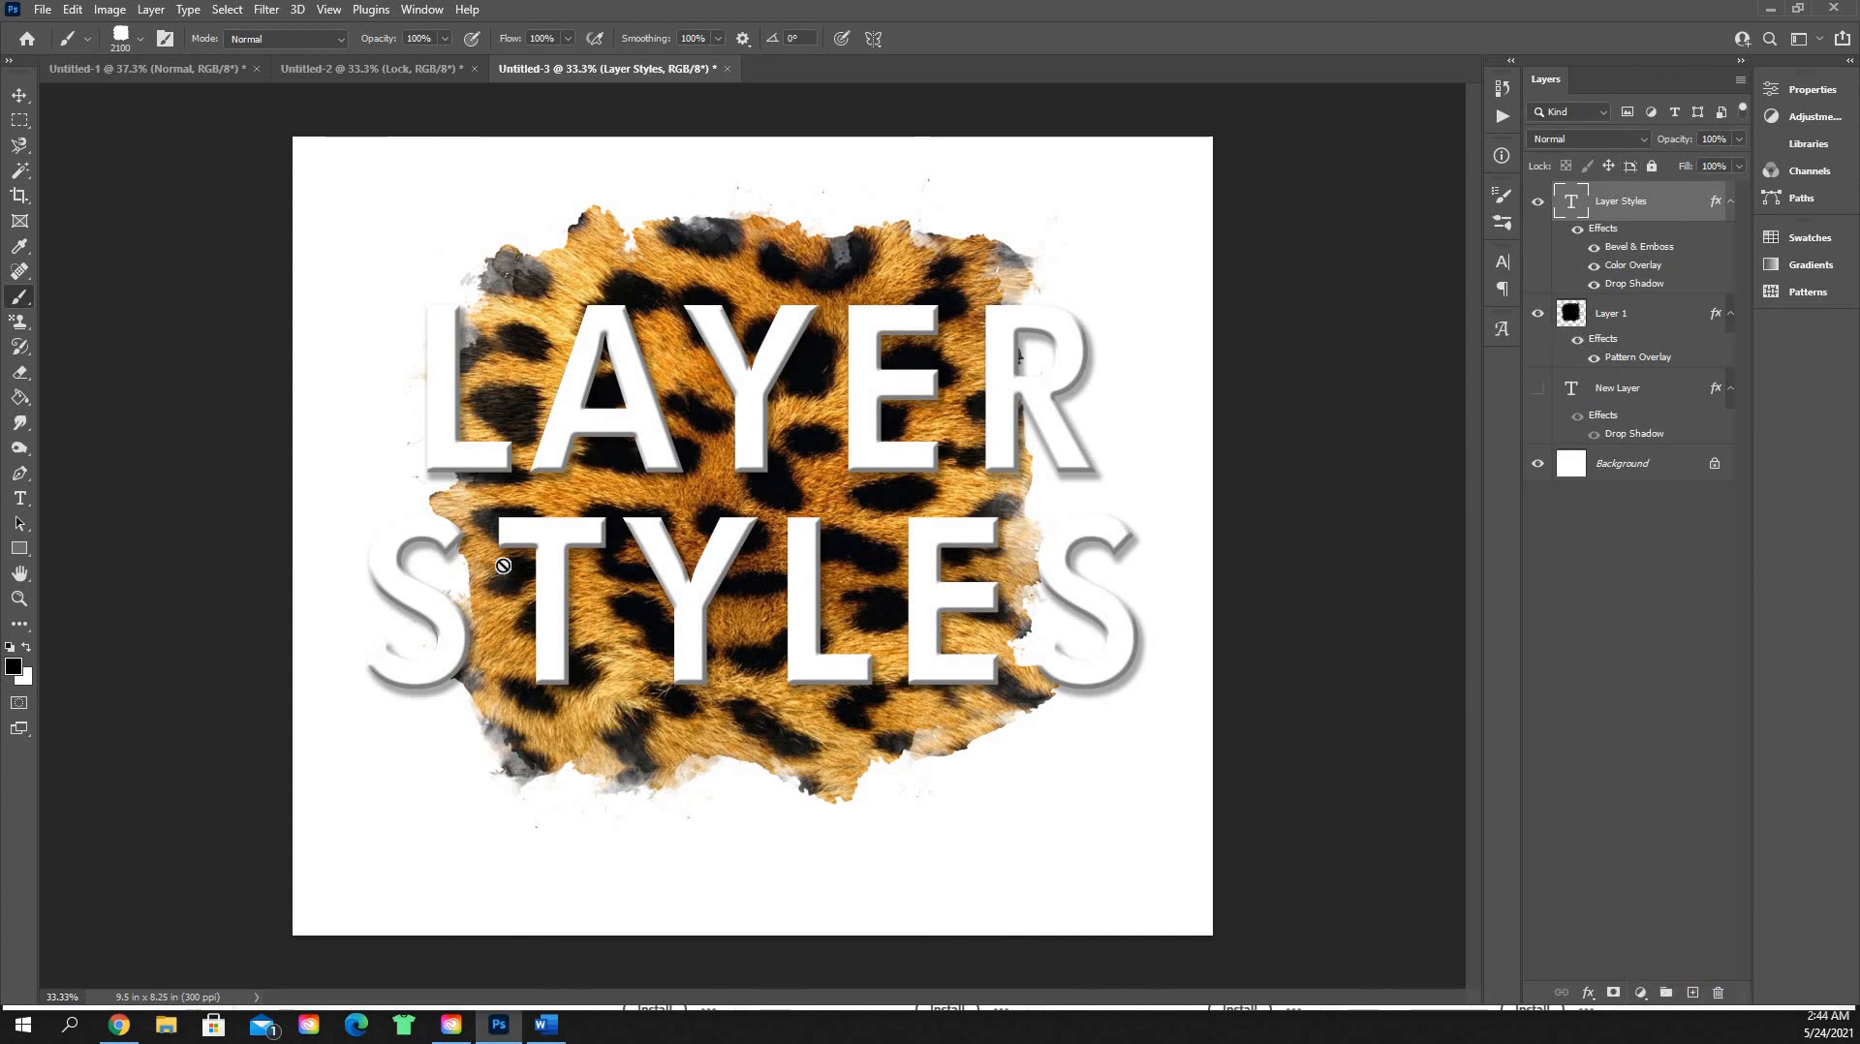
{"action": "left_click", "coordinate": [268, 9]}
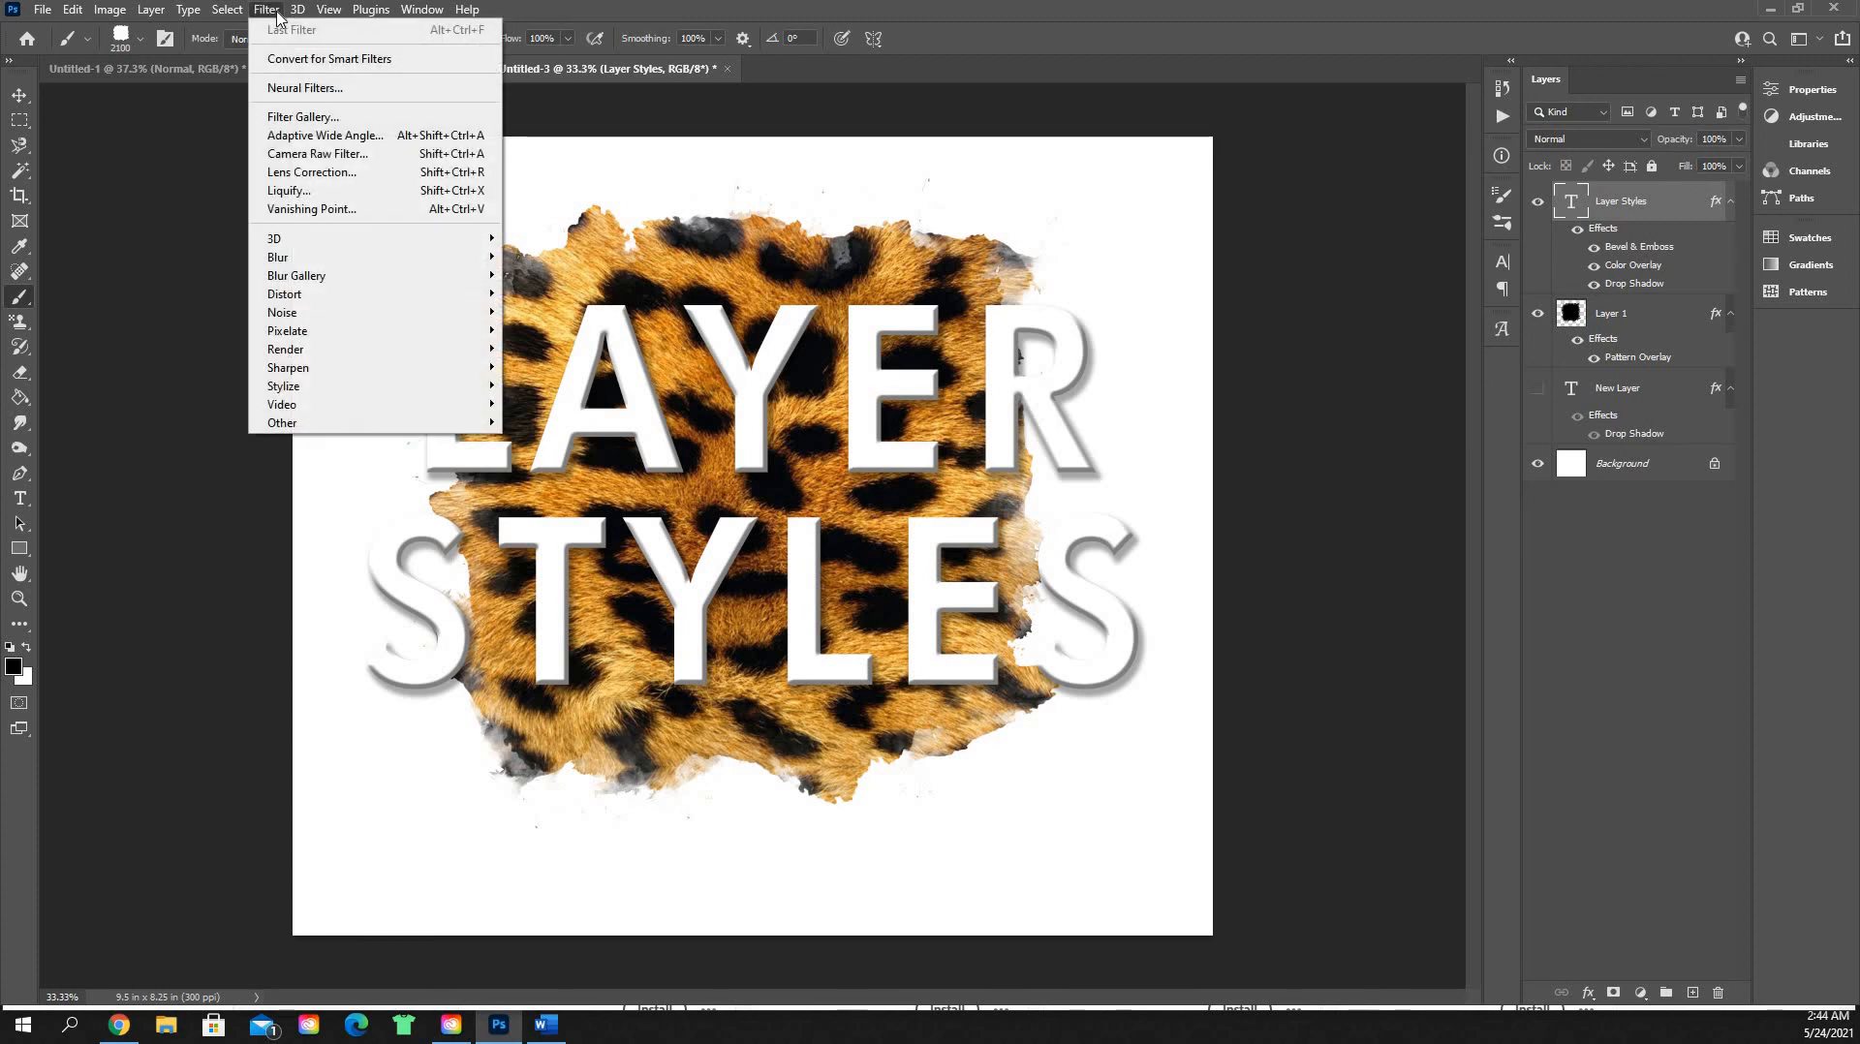
{"action": "left_click", "coordinate": [278, 11]}
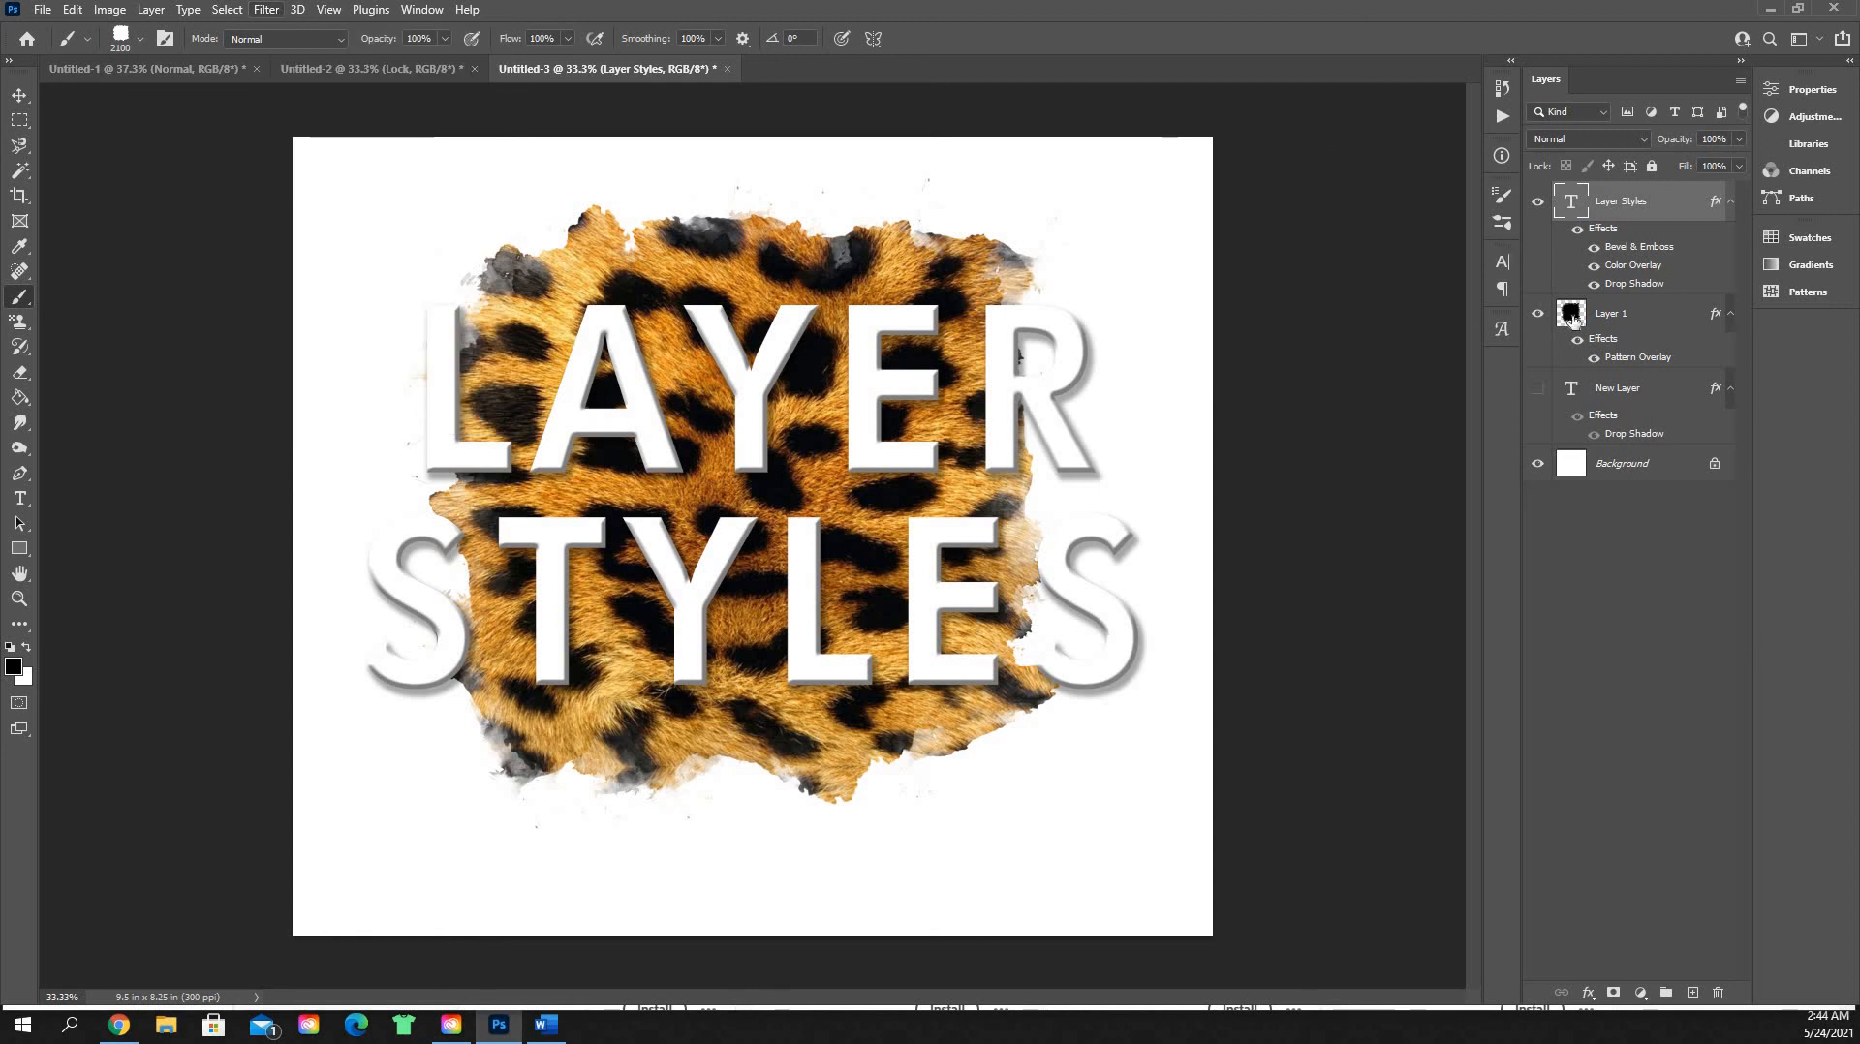